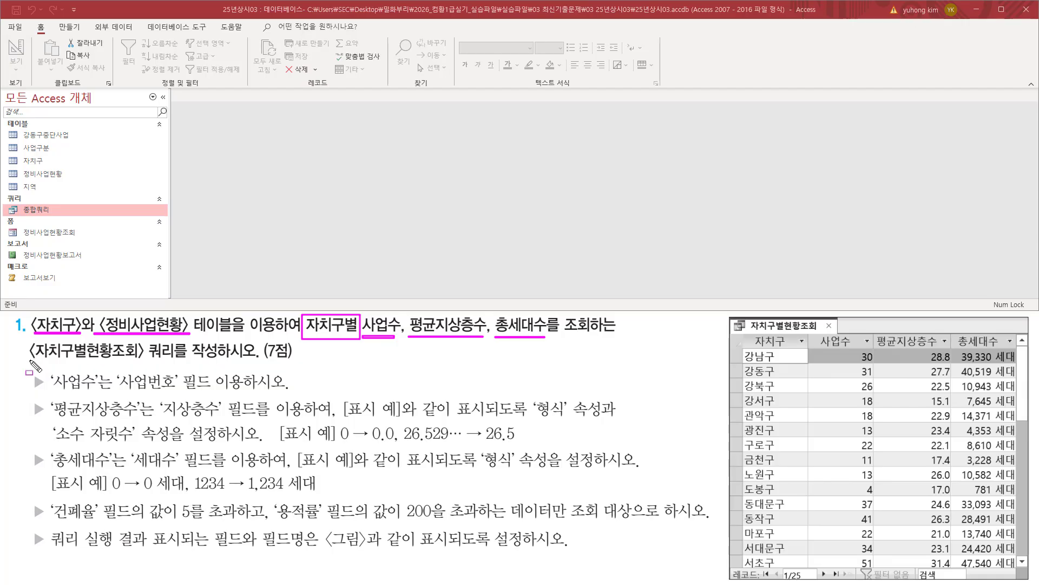
pyautogui.moveTo(34, 358); pyautogui.dragTo(213, 358)
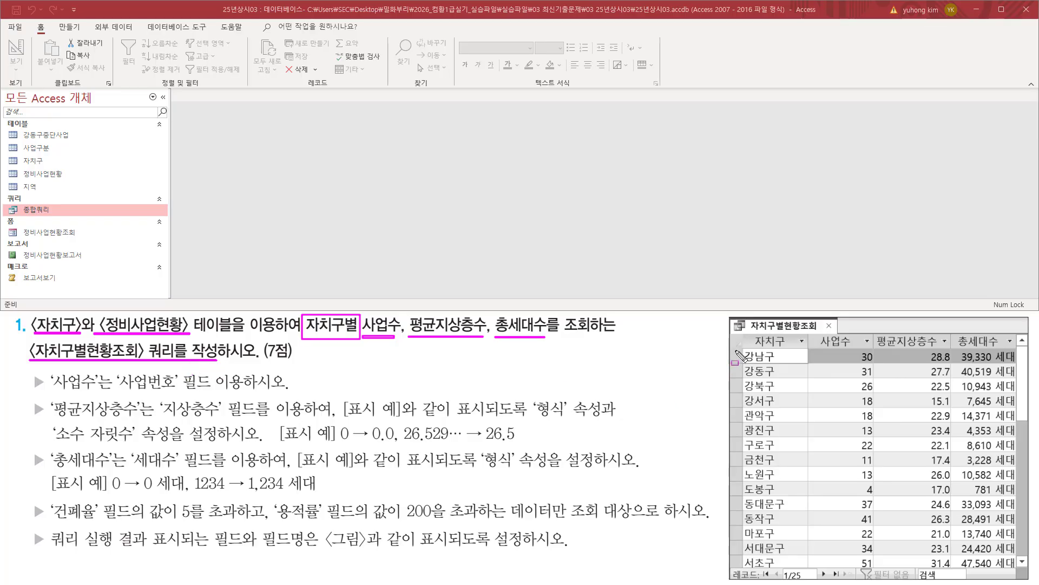
pyautogui.moveTo(745, 335)
pyautogui.mouseDown()
pyautogui.moveTo(869, 549)
pyautogui.moveTo(1023, 581)
pyautogui.mouseUp()
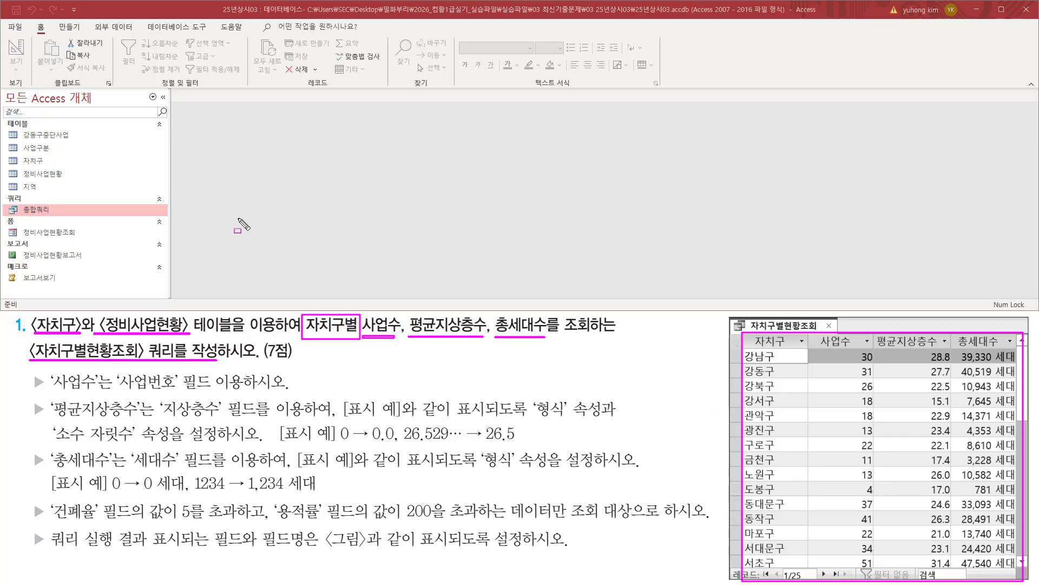
pyautogui.press('Escape')
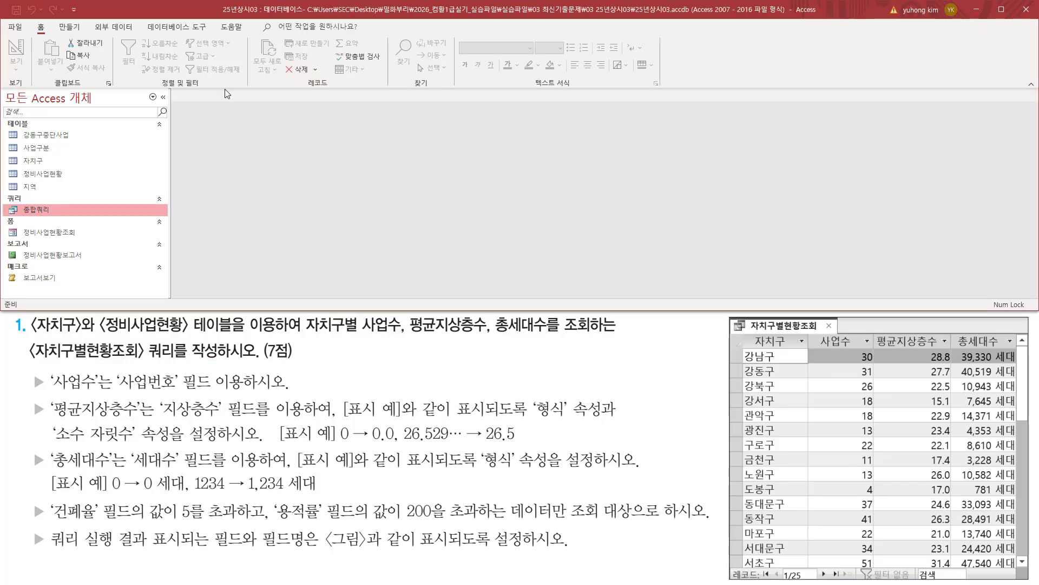
# - Create a new query in design view
pyautogui.click(75, 31)
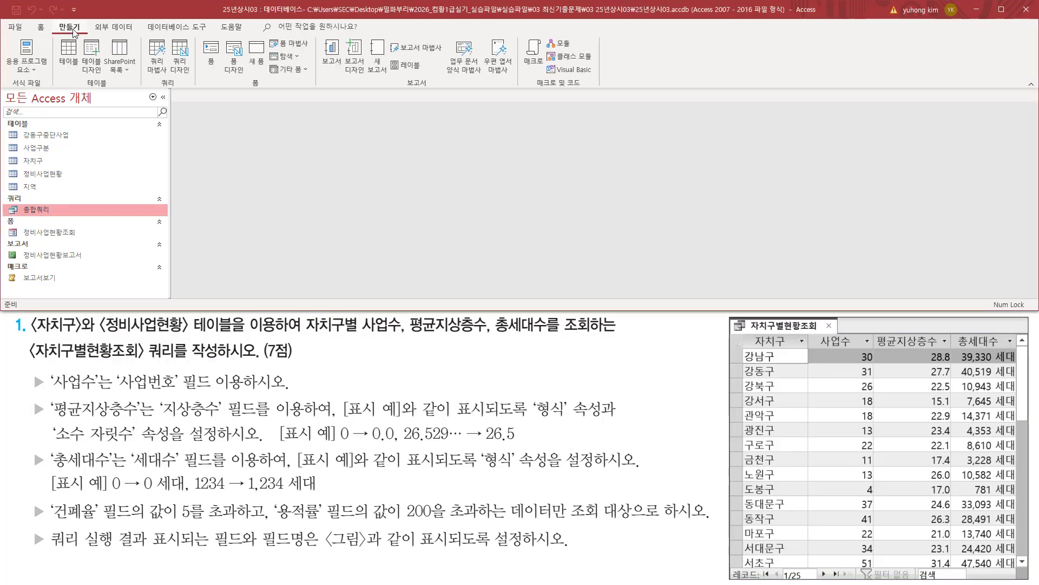
pyautogui.moveTo(54, 22); pyautogui.dragTo(89, 34)
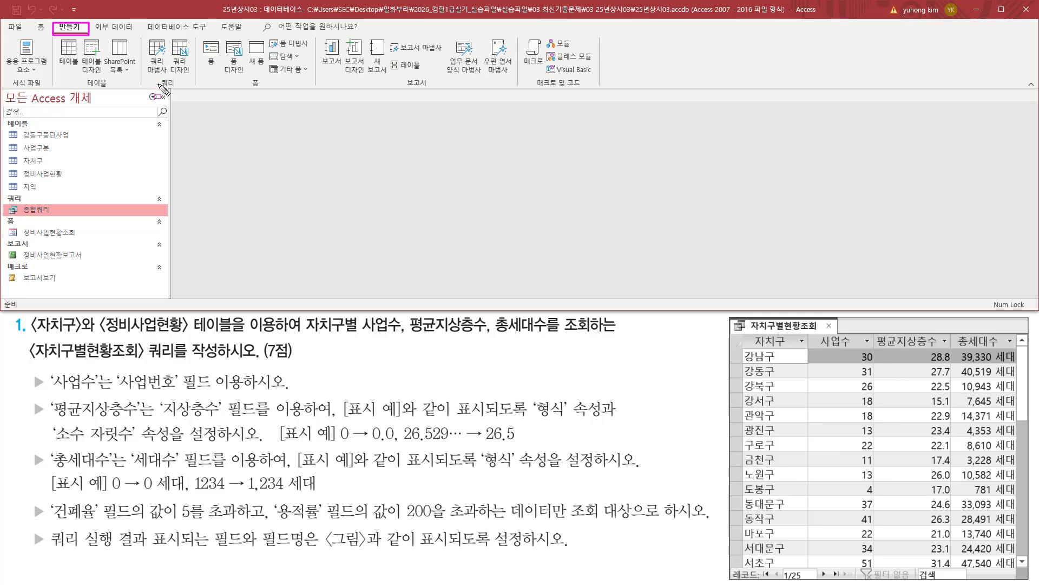
pyautogui.moveTo(160, 86); pyautogui.dragTo(168, 86)
pyautogui.moveTo(166, 36); pyautogui.dragTo(189, 64)
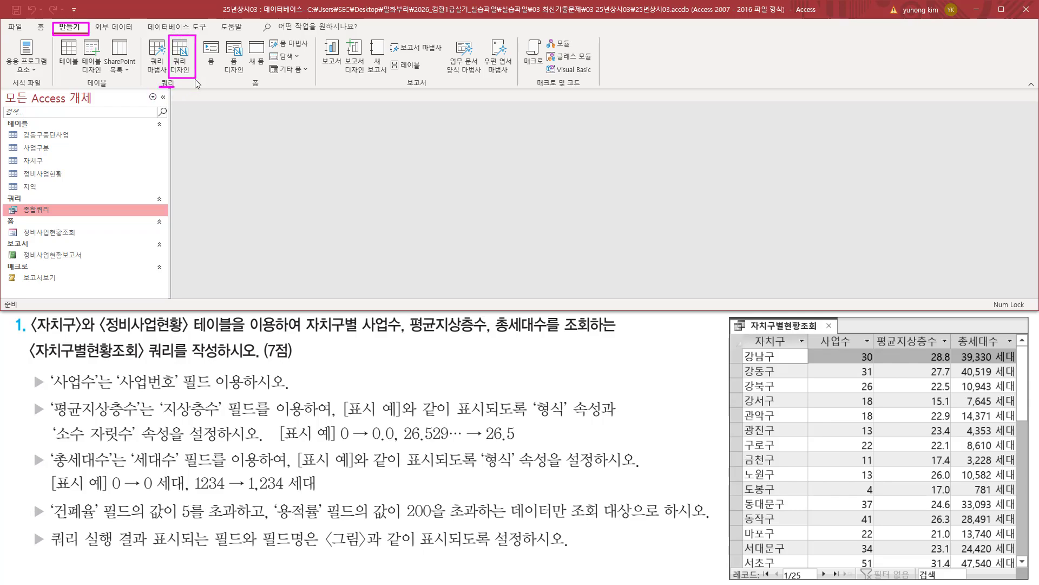
pyautogui.press('Escape')
pyautogui.click(186, 66)
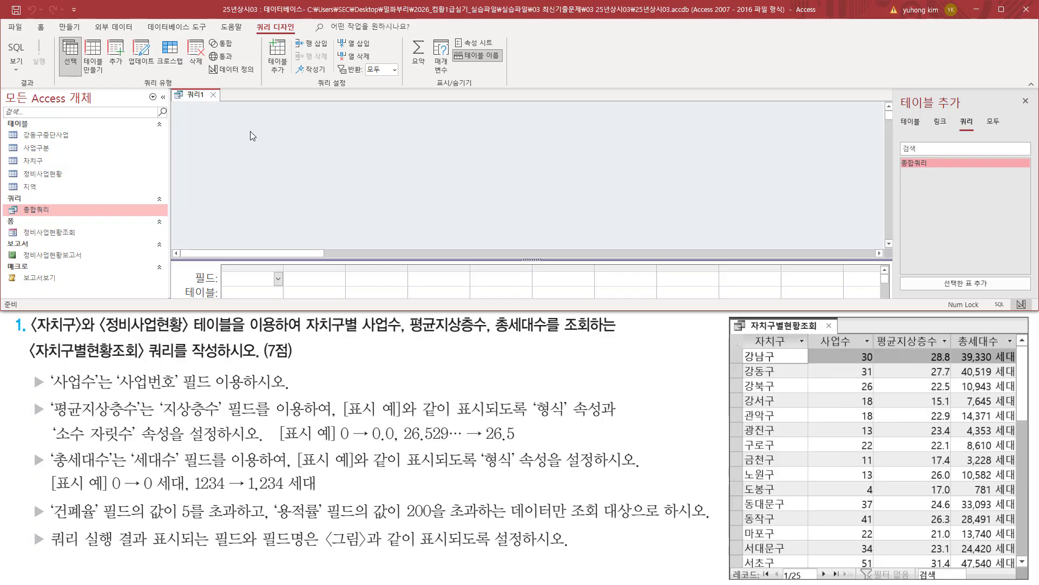
pyautogui.hotkey('ctrl', '2')
pyautogui.moveTo(173, 89)
pyautogui.mouseDown()
pyautogui.moveTo(720, 279)
pyautogui.moveTo(884, 291)
pyautogui.mouseUp()
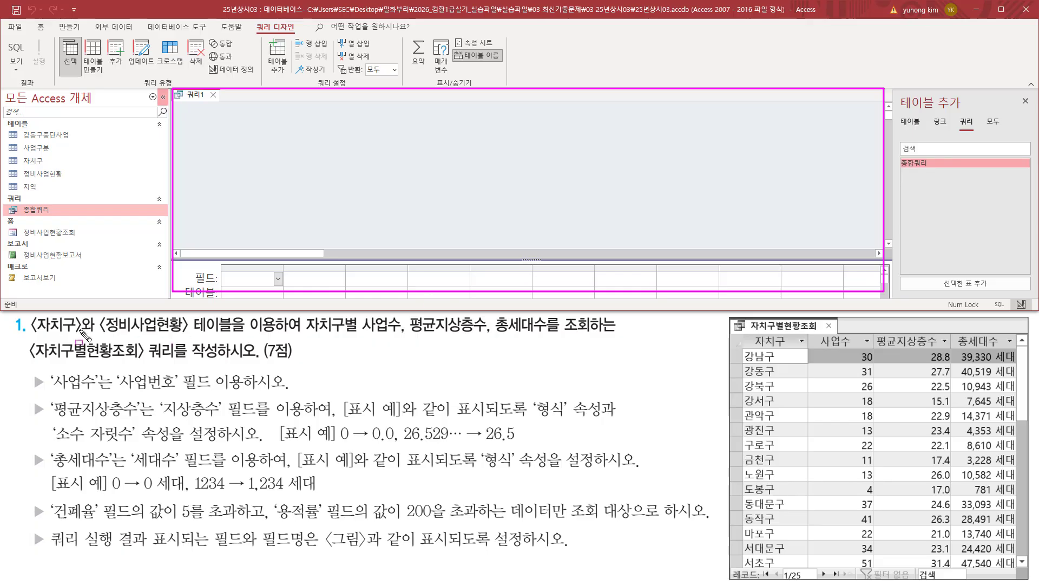
pyautogui.moveTo(31, 332); pyautogui.dragTo(281, 333)
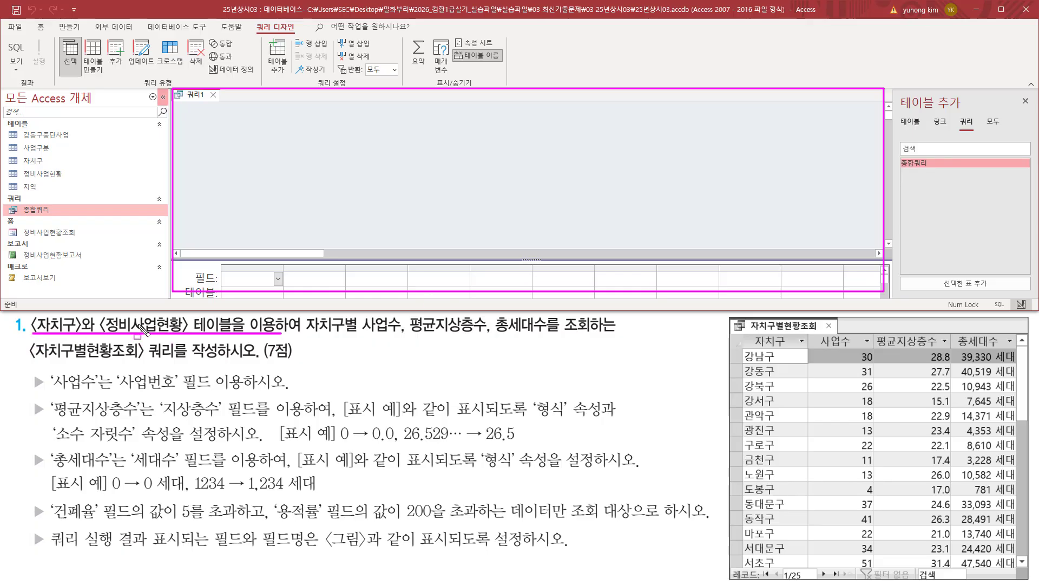
pyautogui.press('Escape')
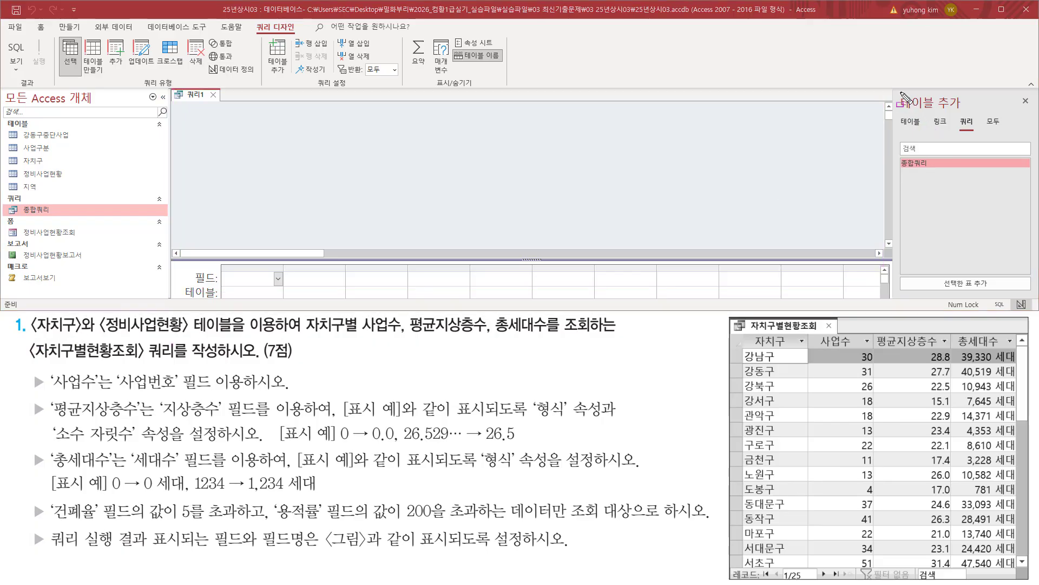
# - Add the 자치구 and 정비사업현황 tables to the query design
pyautogui.moveTo(897, 111); pyautogui.dragTo(924, 130)
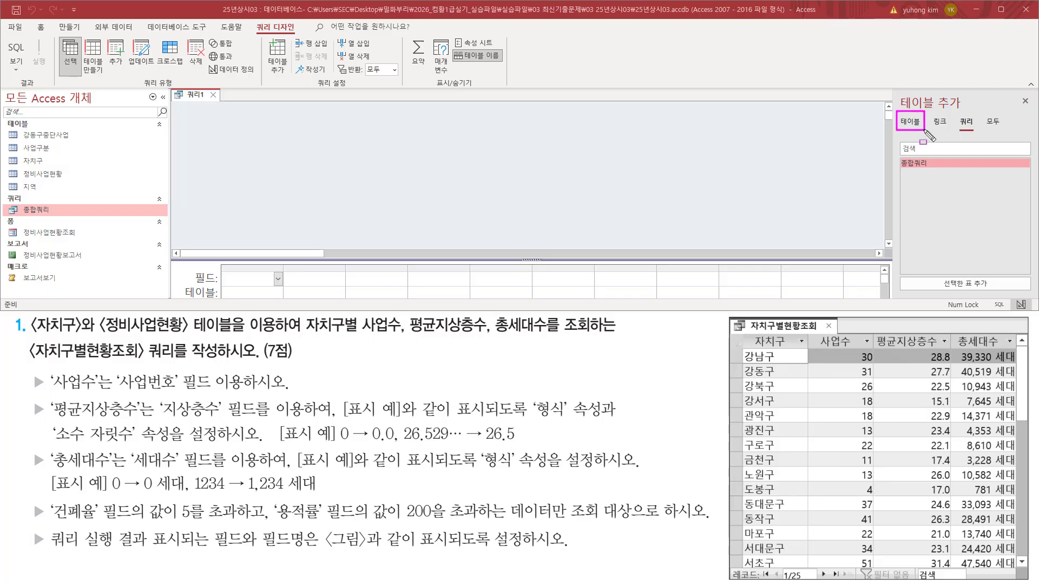
pyautogui.press('Escape')
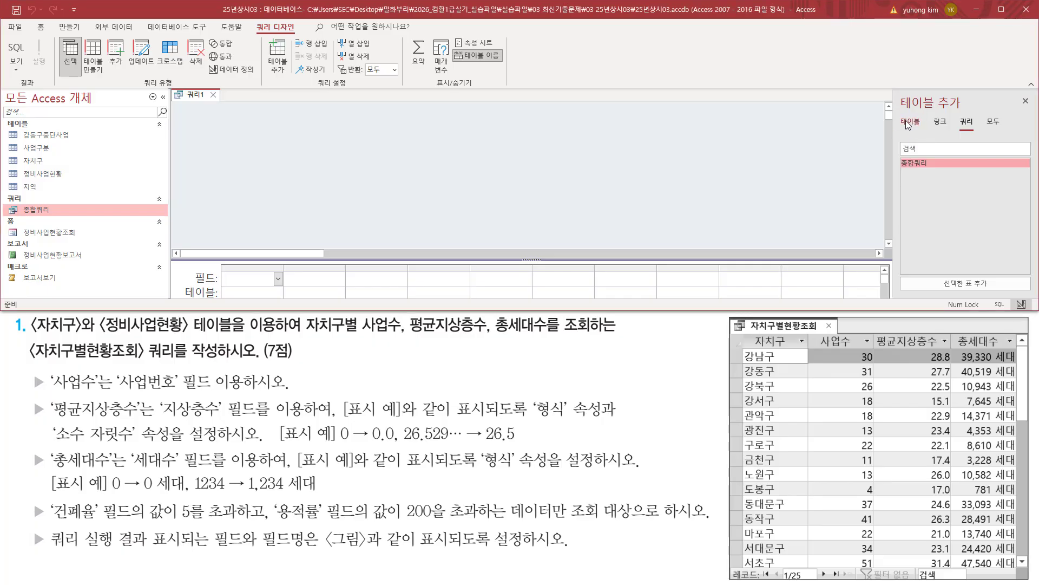
pyautogui.click(908, 123)
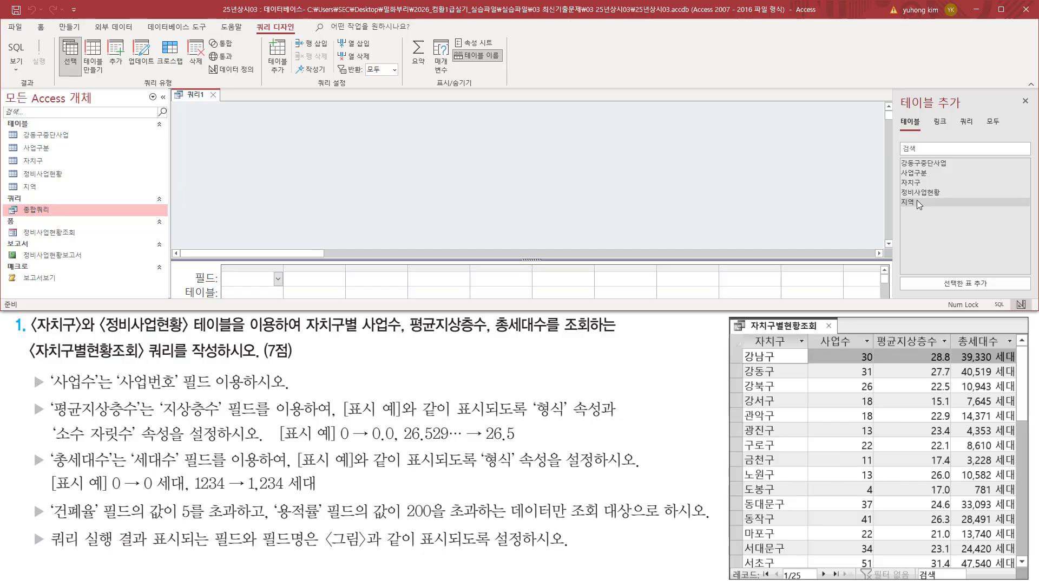
pyautogui.click(922, 182)
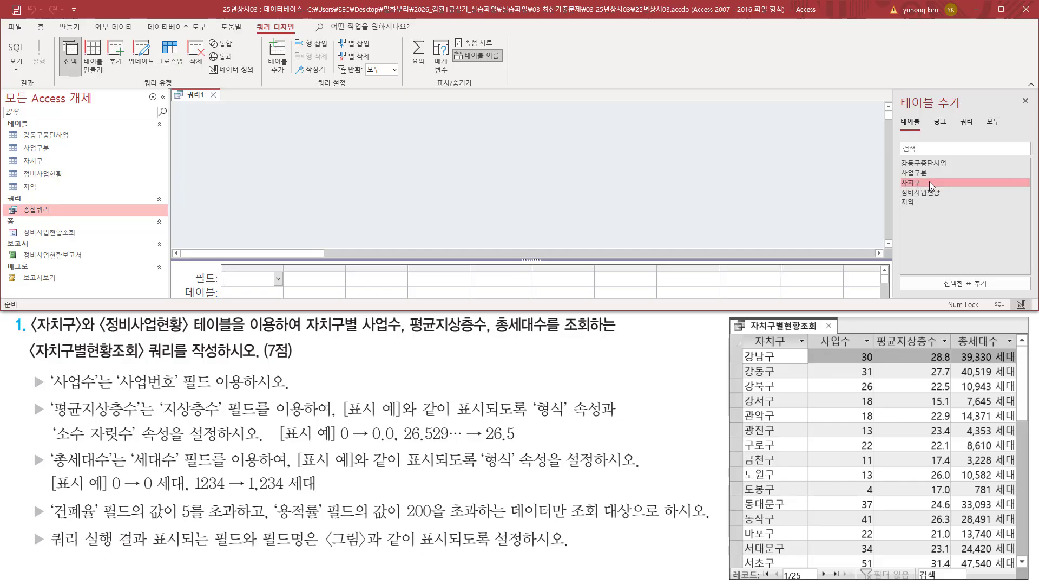
pyautogui.doubleClick(930, 181)
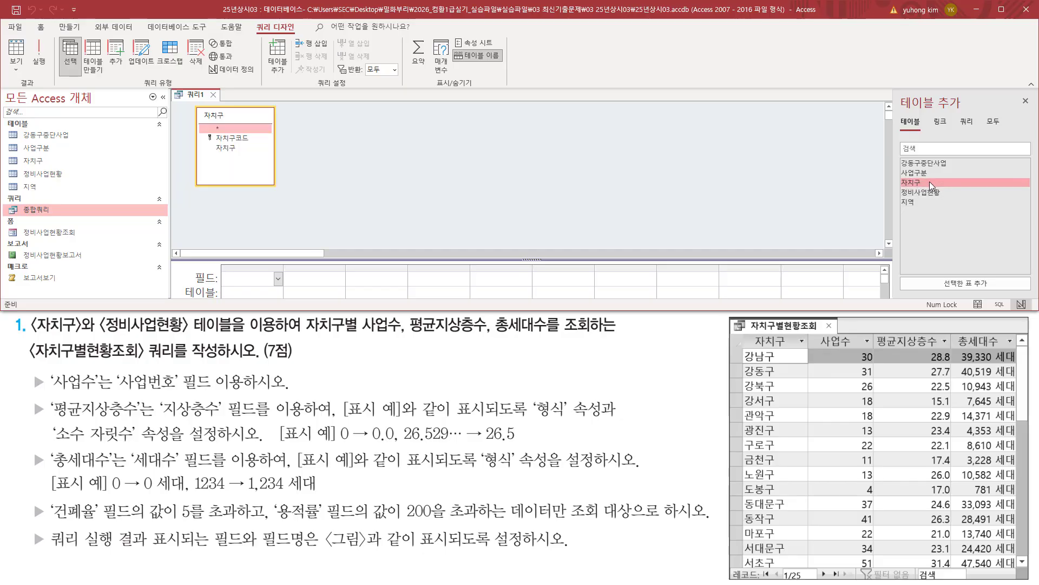
pyautogui.click(928, 194)
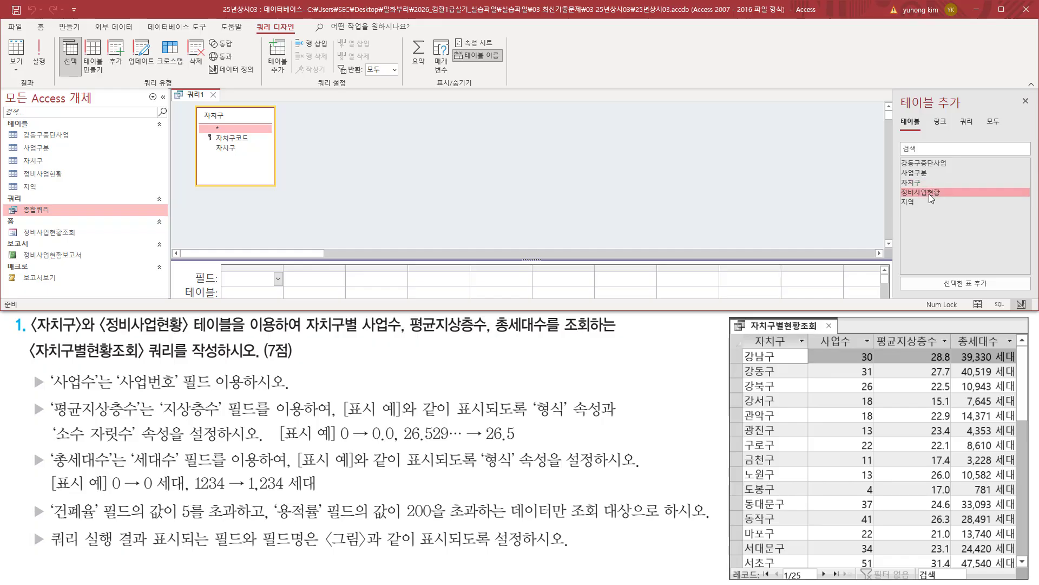
pyautogui.doubleClick(929, 194)
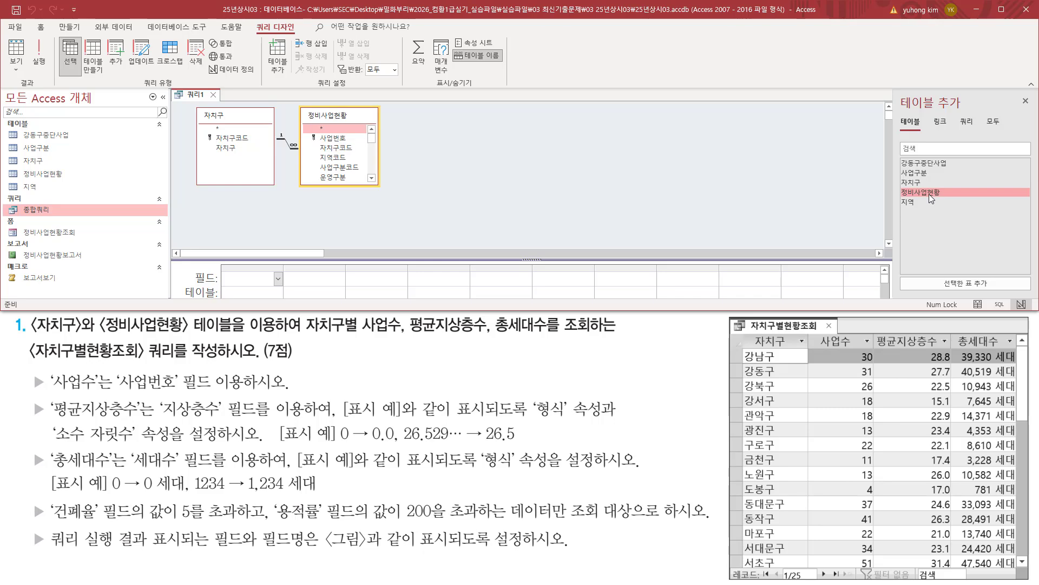
# - Close the table-adding pane and enlarge the query's design grid so its criteria rows can be seen
pyautogui.moveTo(194, 104); pyautogui.dragTo(385, 187)
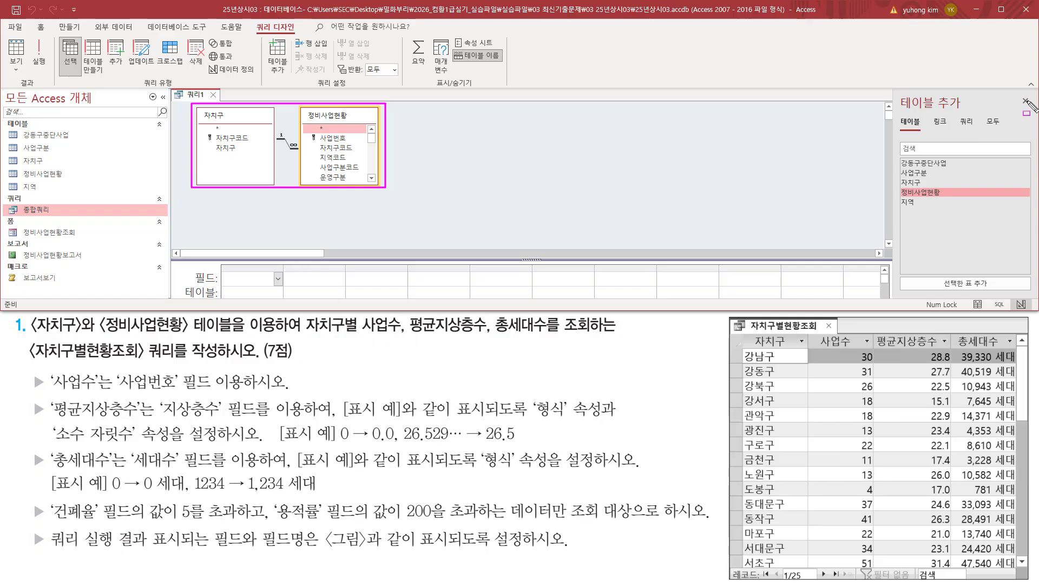
pyautogui.moveTo(1009, 92); pyautogui.dragTo(1036, 111)
pyautogui.press('Escape')
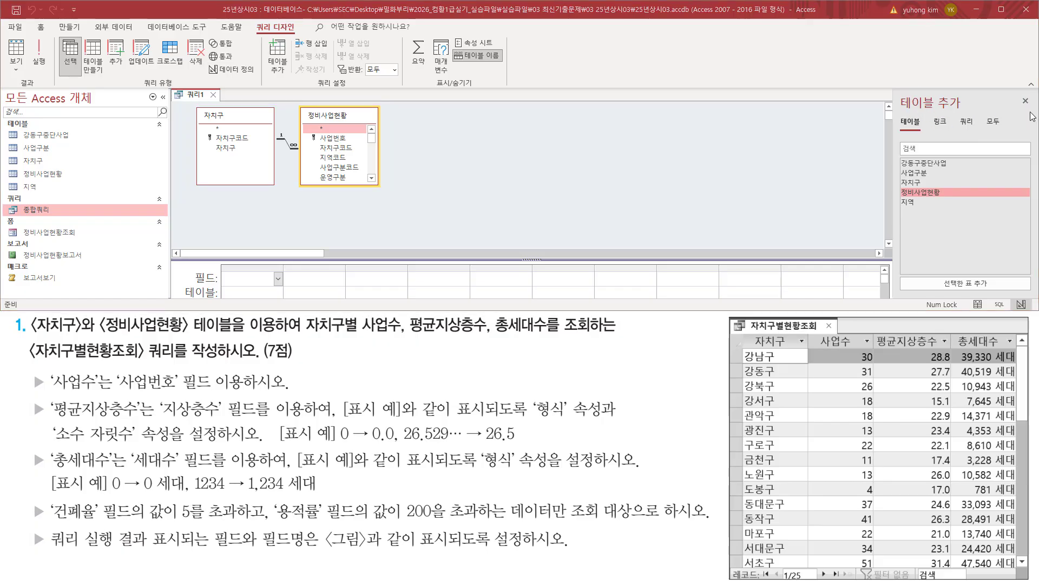
pyautogui.click(1025, 102)
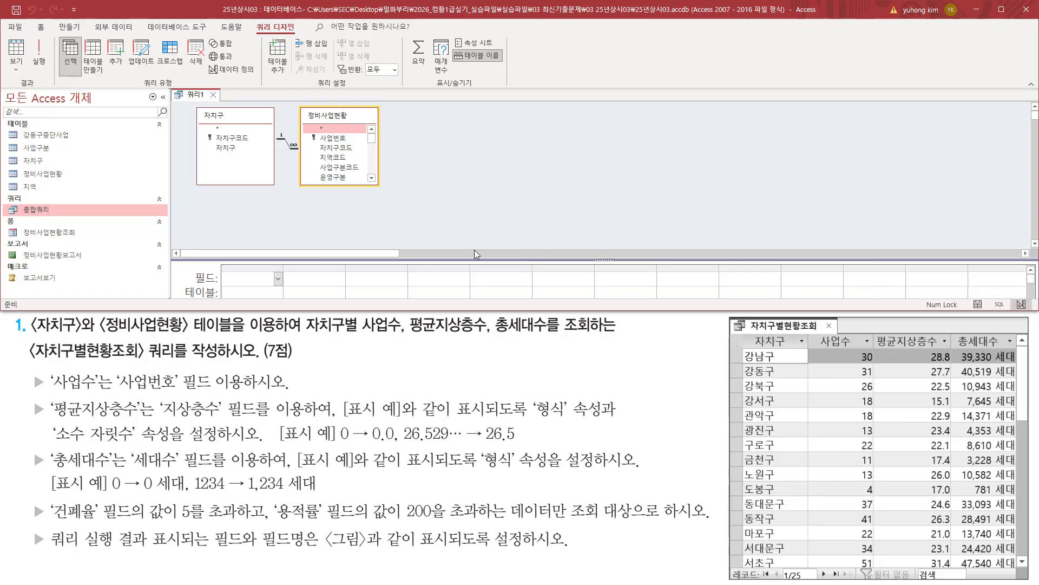
pyautogui.moveTo(439, 257); pyautogui.dragTo(440, 200)
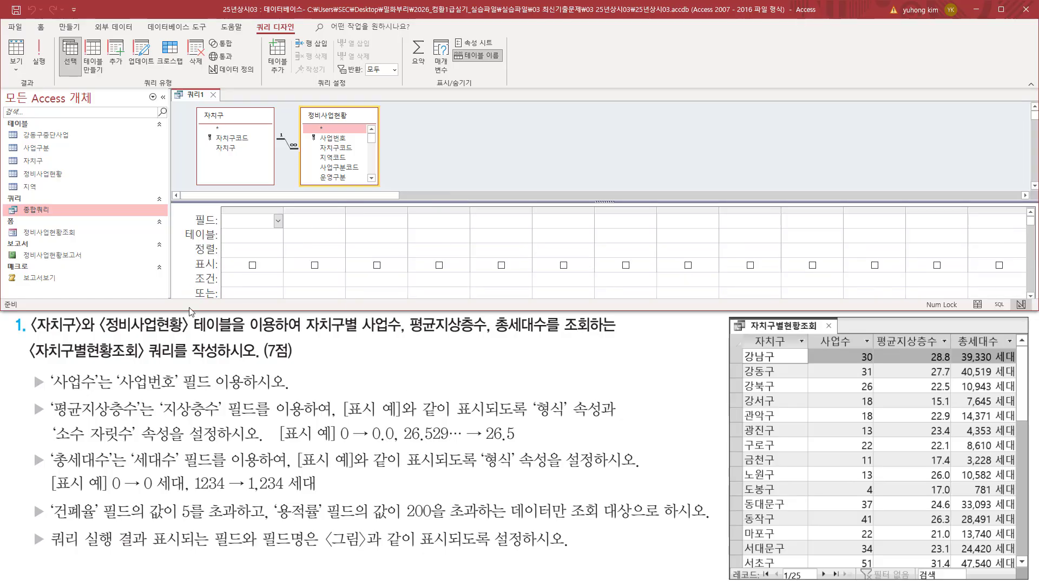
pyautogui.moveTo(398, 202); pyautogui.dragTo(398, 198)
pyautogui.click(427, 158)
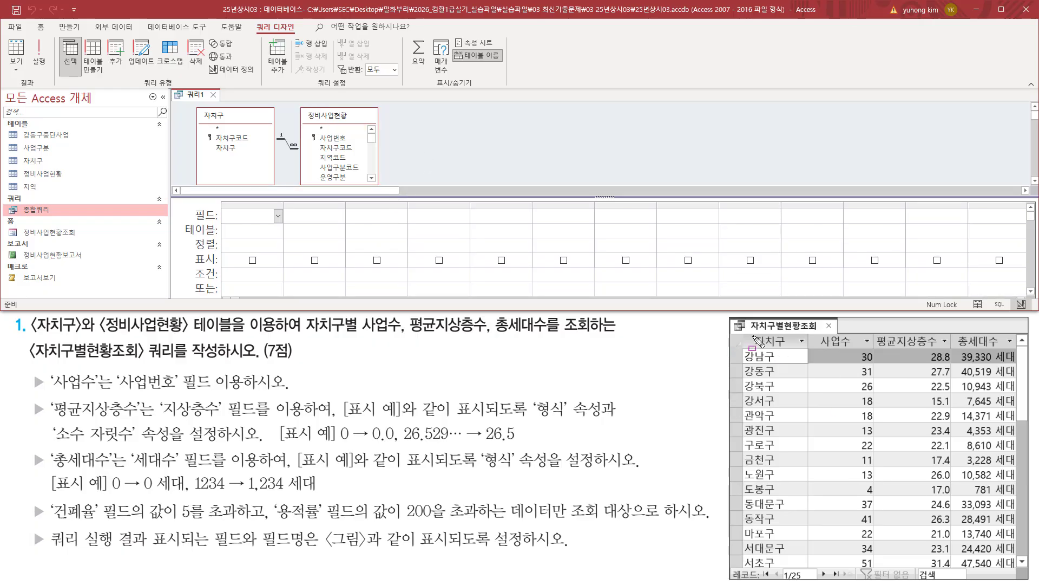
# - Add the 자치구 field from the 자치구 table as the query's first column
pyautogui.moveTo(748, 332); pyautogui.dragTo(790, 349)
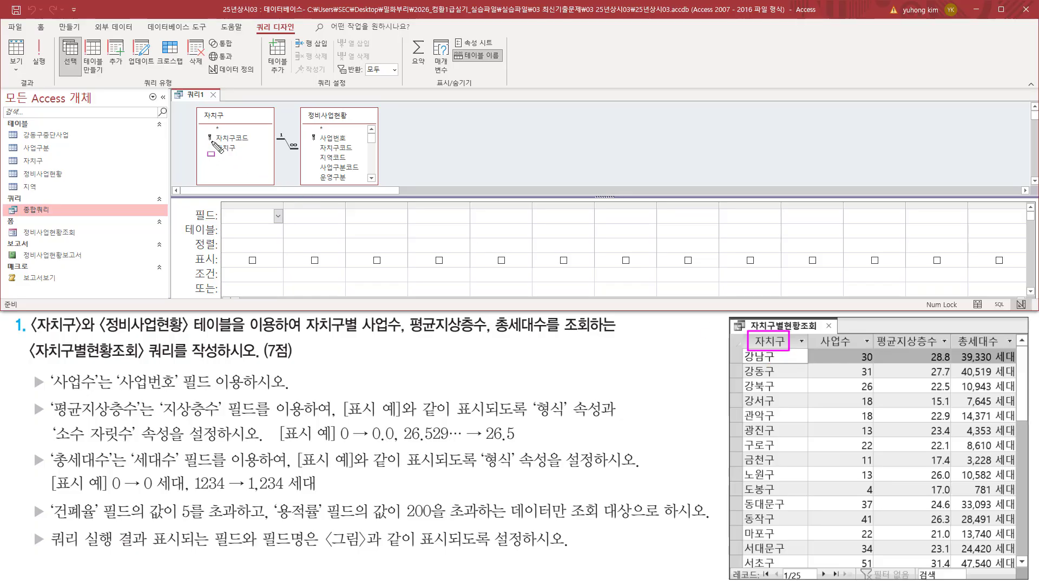
pyautogui.moveTo(212, 141); pyautogui.dragTo(241, 155)
pyautogui.click(227, 148)
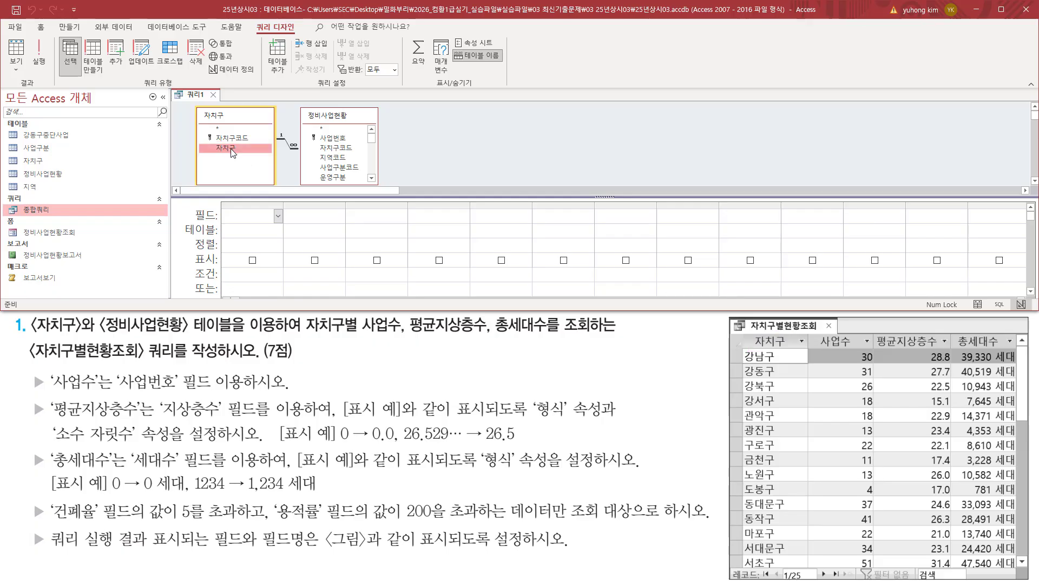
pyautogui.doubleClick(233, 150)
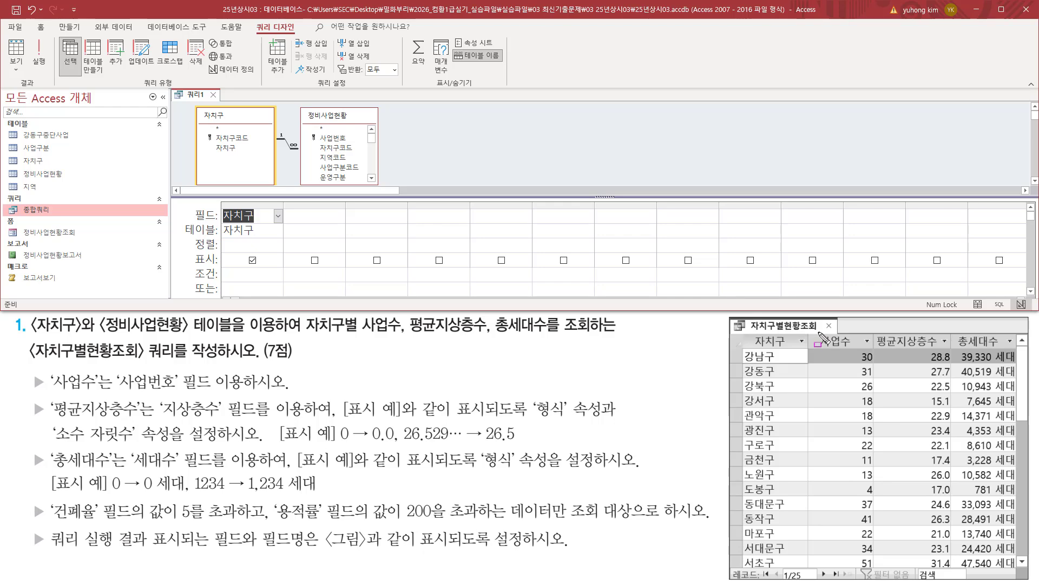
# - Add the 사업번호 field from the 정비사업현황 table as the query's second column
pyautogui.moveTo(819, 333); pyautogui.dragTo(852, 349)
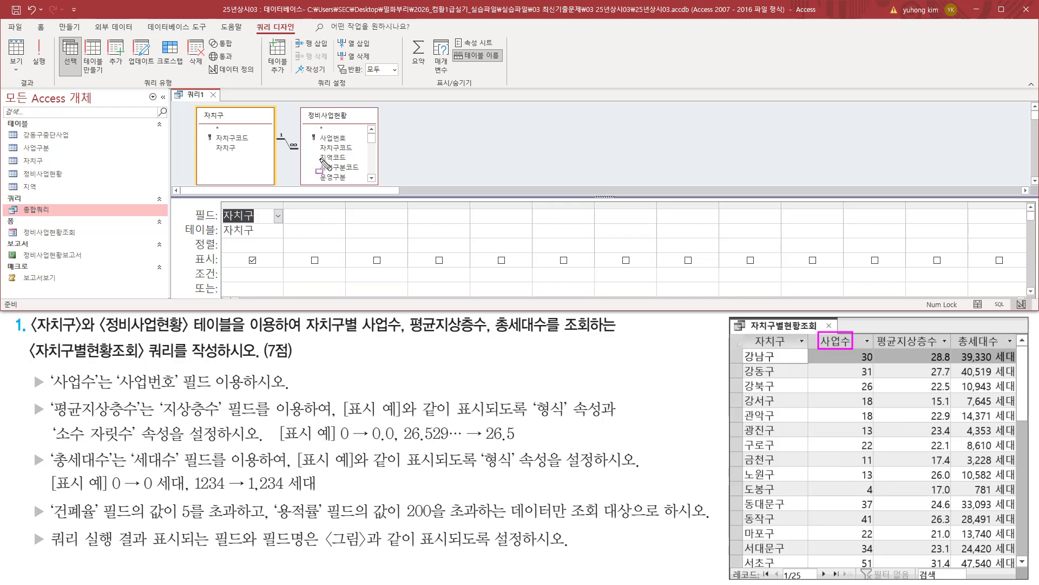
pyautogui.press('Escape')
pyautogui.click(372, 178)
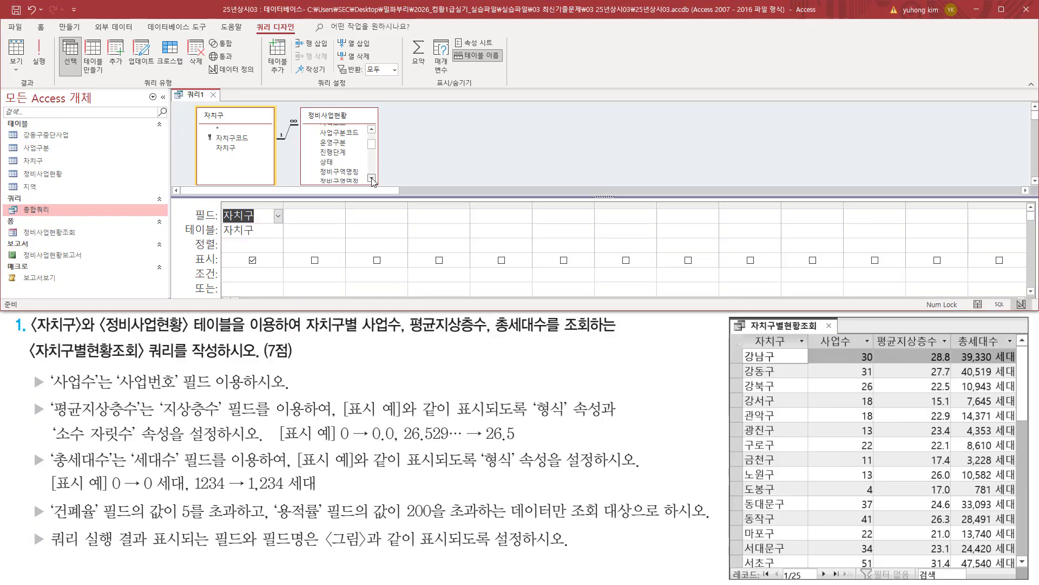
pyautogui.scroll(-4, 371, 172)
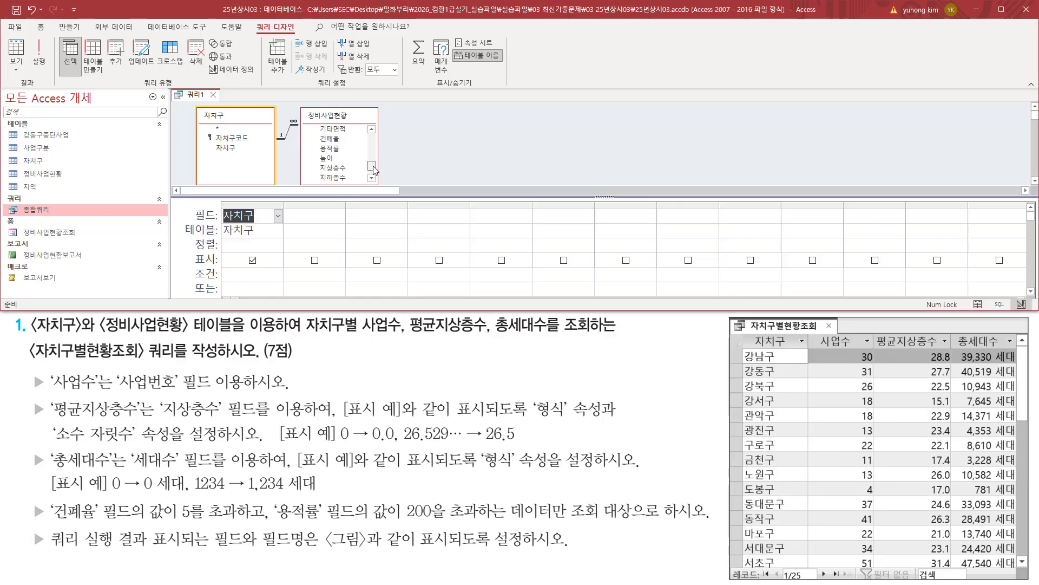
pyautogui.moveTo(374, 173); pyautogui.dragTo(376, 132)
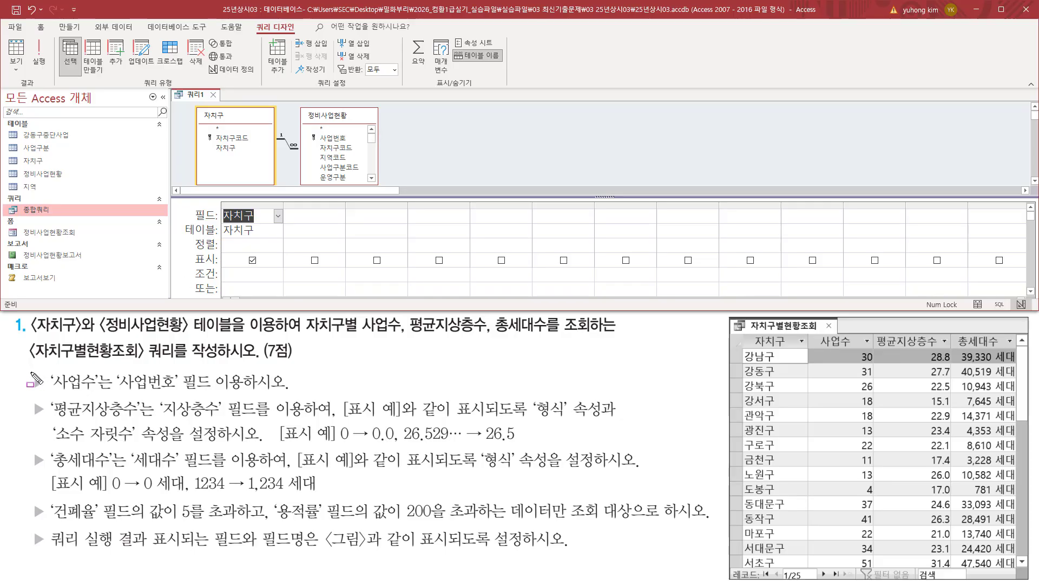
pyautogui.moveTo(28, 367)
pyautogui.mouseDown()
pyautogui.moveTo(47, 394)
pyautogui.moveTo(244, 394)
pyautogui.mouseUp()
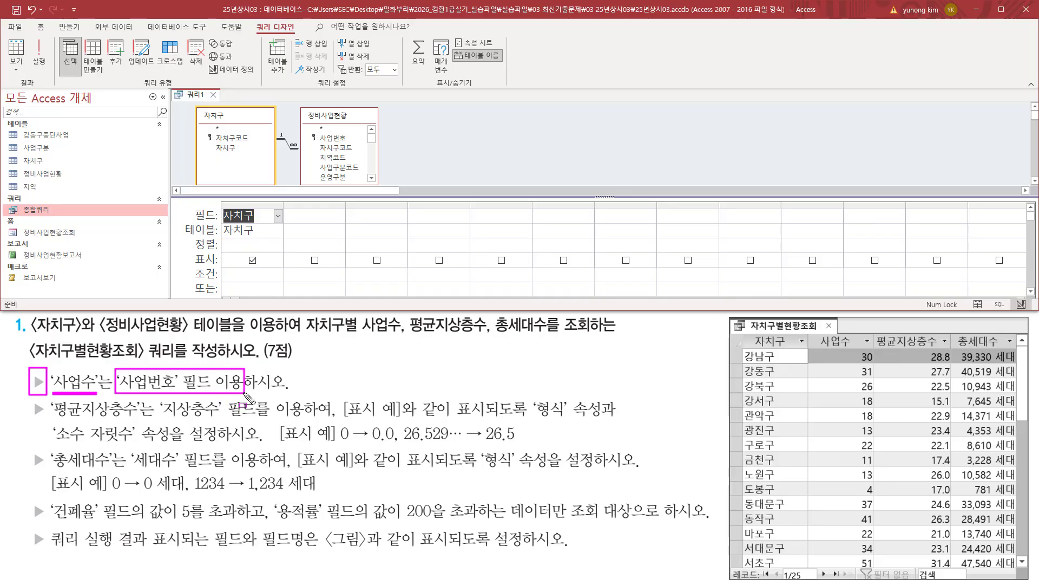
pyautogui.moveTo(313, 130); pyautogui.dragTo(350, 144)
pyautogui.press('Escape')
pyautogui.click(334, 138)
pyautogui.doubleClick(335, 139)
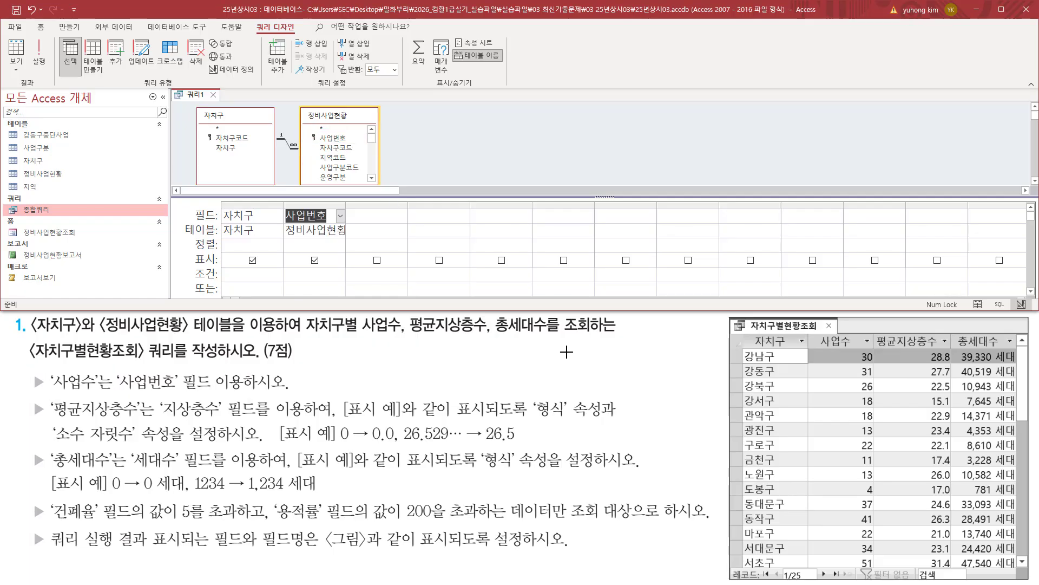
# - Add the 지상층수 field from the 정비사업현황 table as the query's third column
pyautogui.moveTo(877, 332); pyautogui.dragTo(946, 349)
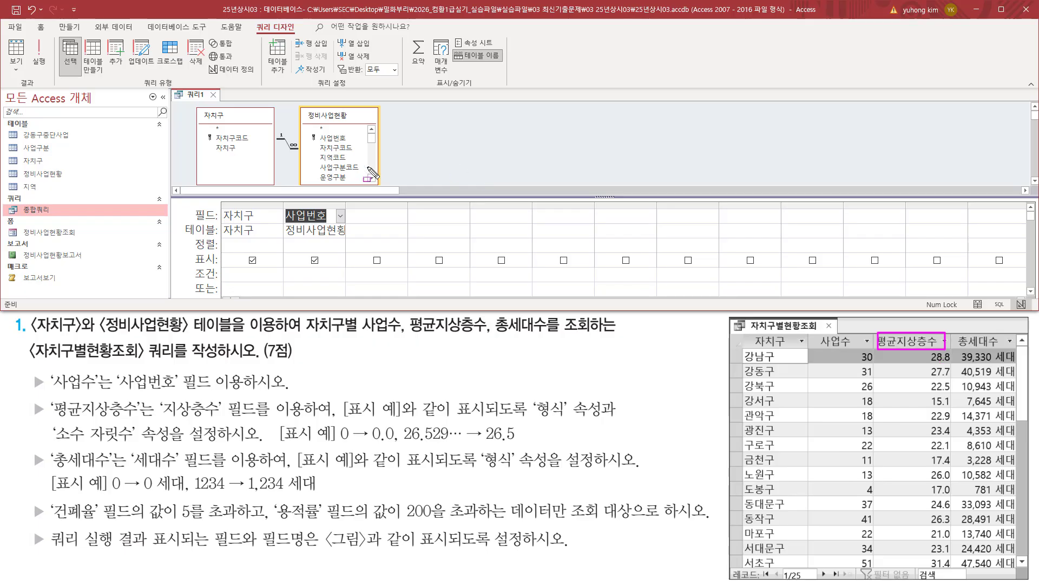
pyautogui.press('Escape')
pyautogui.scroll(-2, 374, 163)
pyautogui.scroll(-4, 373, 163)
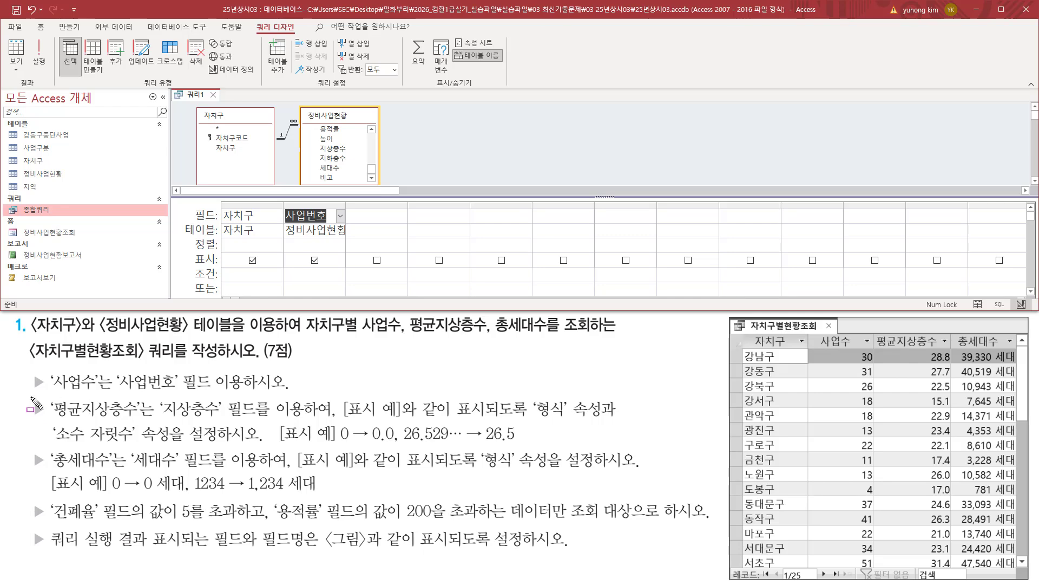
pyautogui.moveTo(28, 398)
pyautogui.mouseDown()
pyautogui.moveTo(42, 426)
pyautogui.moveTo(306, 421)
pyautogui.mouseUp()
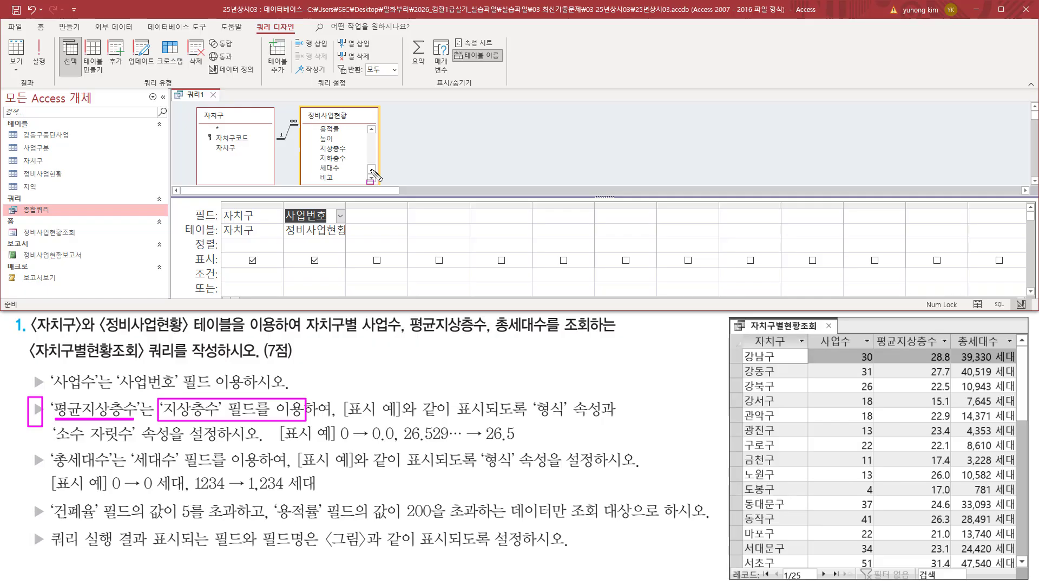
pyautogui.moveTo(319, 151); pyautogui.dragTo(363, 165)
pyautogui.press('Escape')
pyautogui.click(340, 149)
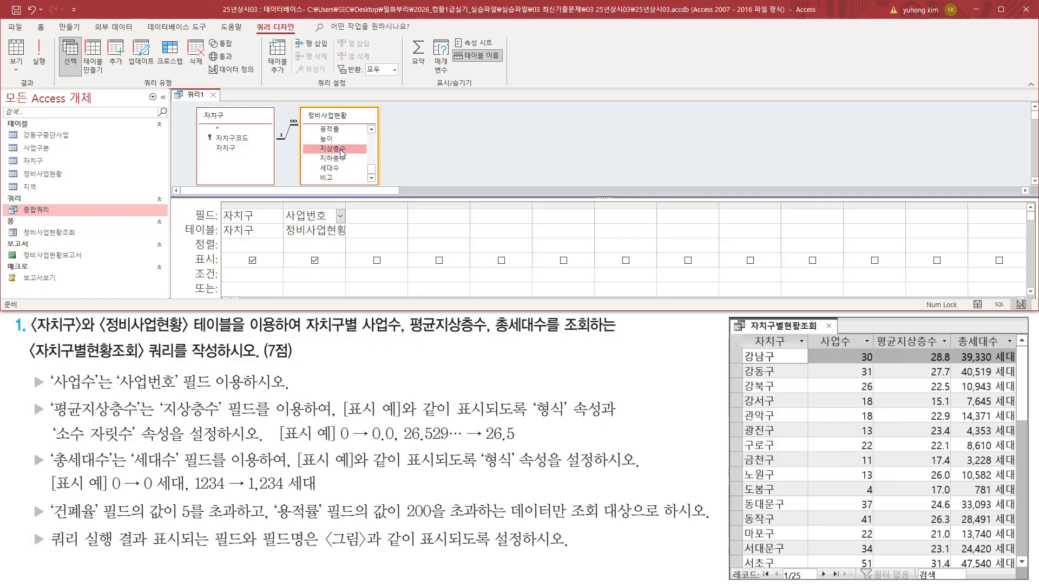
pyautogui.doubleClick(340, 150)
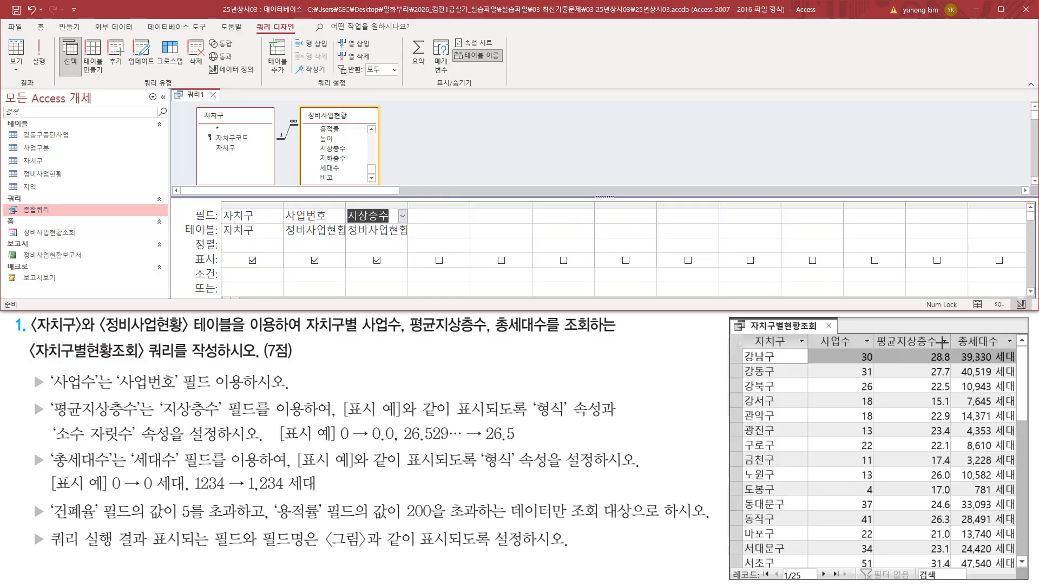
# - Add the 세대수 field from the 정비사업현황 table as the query's fourth column
pyautogui.moveTo(955, 345); pyautogui.dragTo(955, 347)
pyautogui.moveTo(29, 449)
pyautogui.mouseDown()
pyautogui.moveTo(42, 476)
pyautogui.moveTo(110, 468)
pyautogui.moveTo(142, 449)
pyautogui.moveTo(257, 449)
pyautogui.mouseUp()
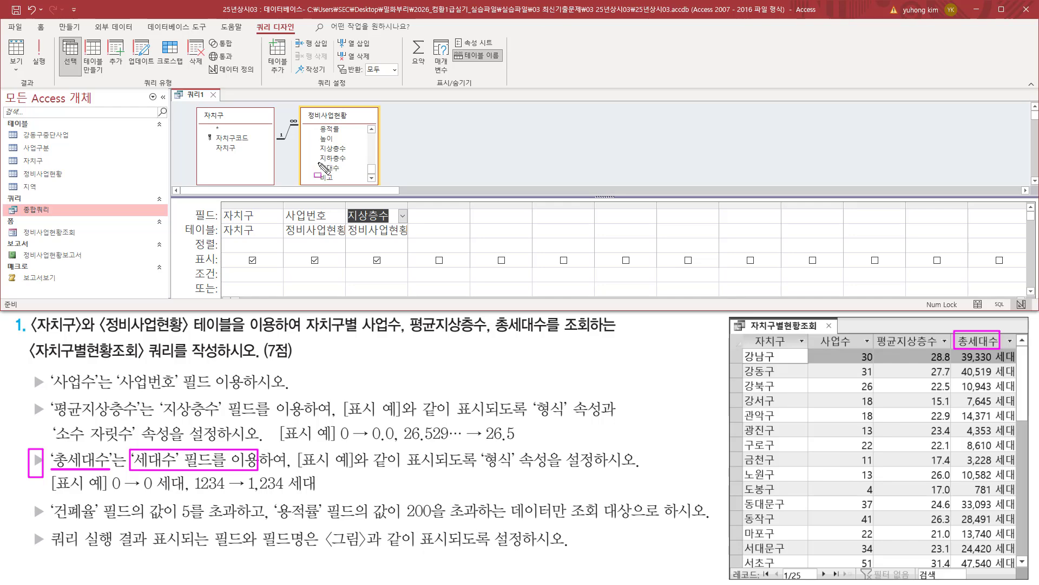
pyautogui.moveTo(317, 162)
pyautogui.mouseDown()
pyautogui.moveTo(344, 174)
pyautogui.moveTo(346, 188)
pyautogui.mouseUp()
pyautogui.press('Escape')
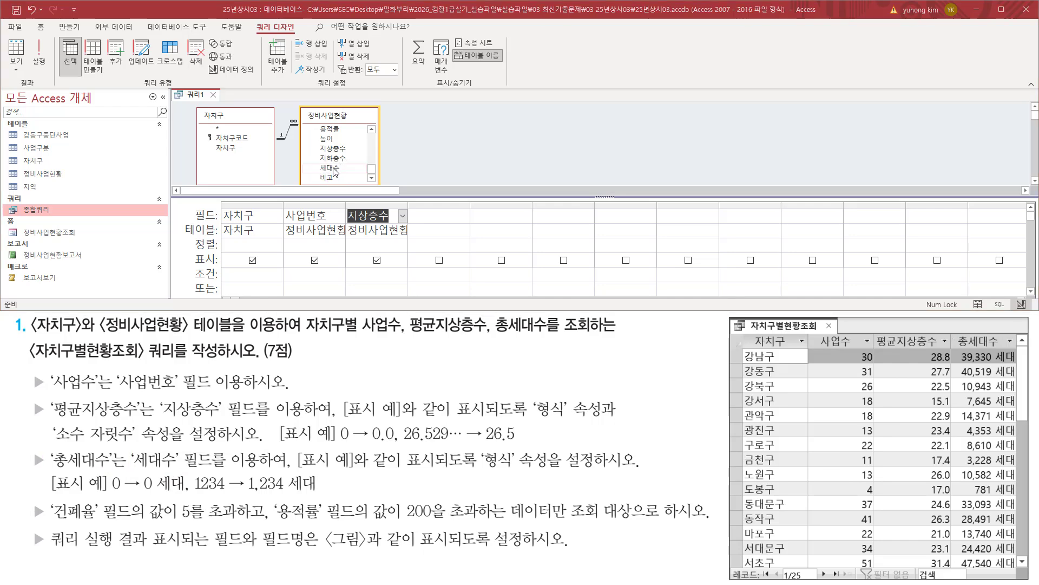
pyautogui.click(334, 169)
pyautogui.doubleClick(334, 169)
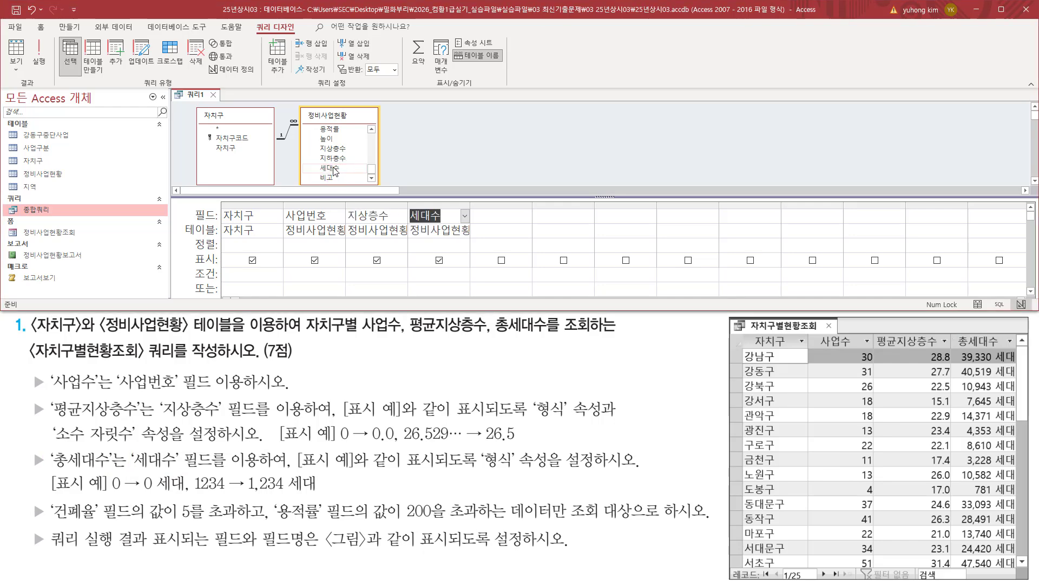
pyautogui.moveTo(743, 332); pyautogui.dragTo(1010, 352)
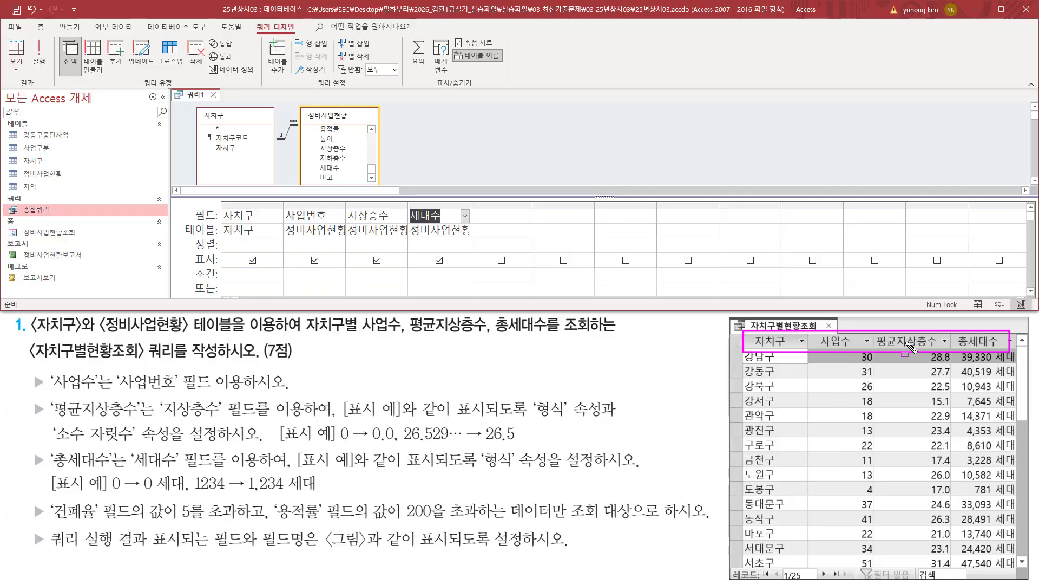
pyautogui.moveTo(221, 206)
pyautogui.mouseDown()
pyautogui.moveTo(303, 222)
pyautogui.moveTo(475, 226)
pyautogui.mouseUp()
pyautogui.press('Escape')
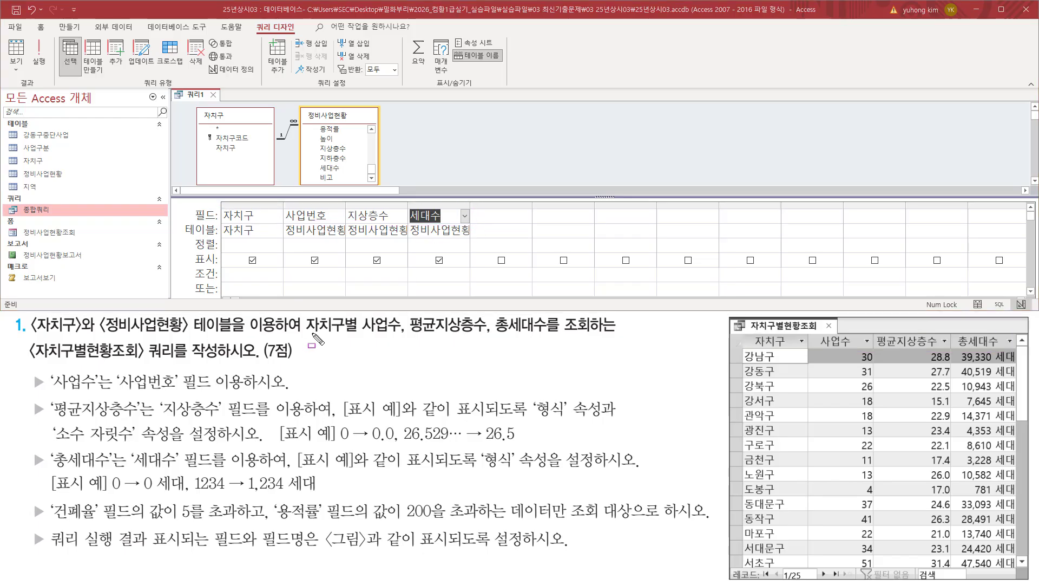
pyautogui.moveTo(306, 334); pyautogui.dragTo(356, 337)
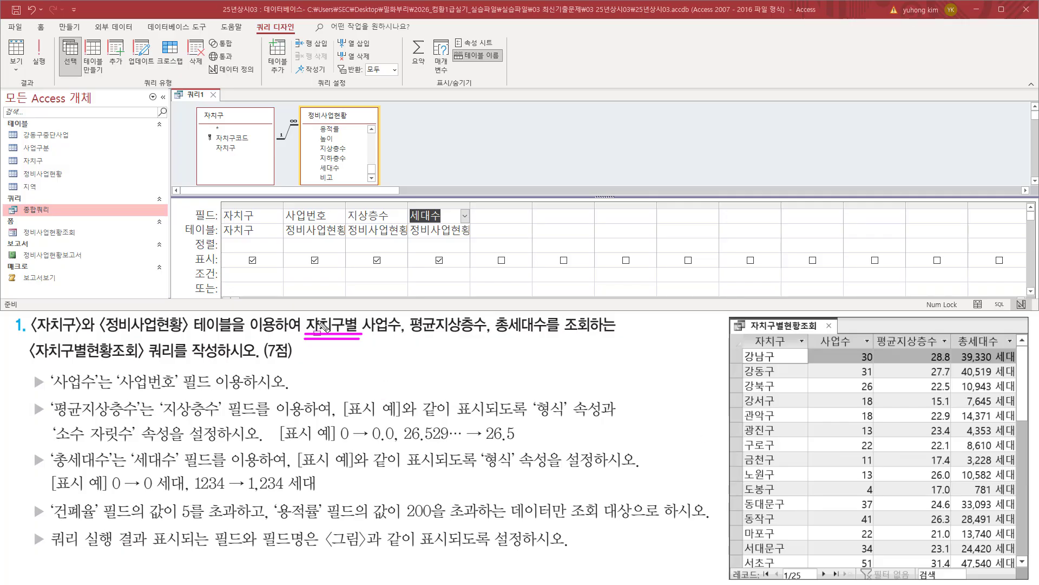
pyautogui.moveTo(223, 211); pyautogui.dragTo(269, 228)
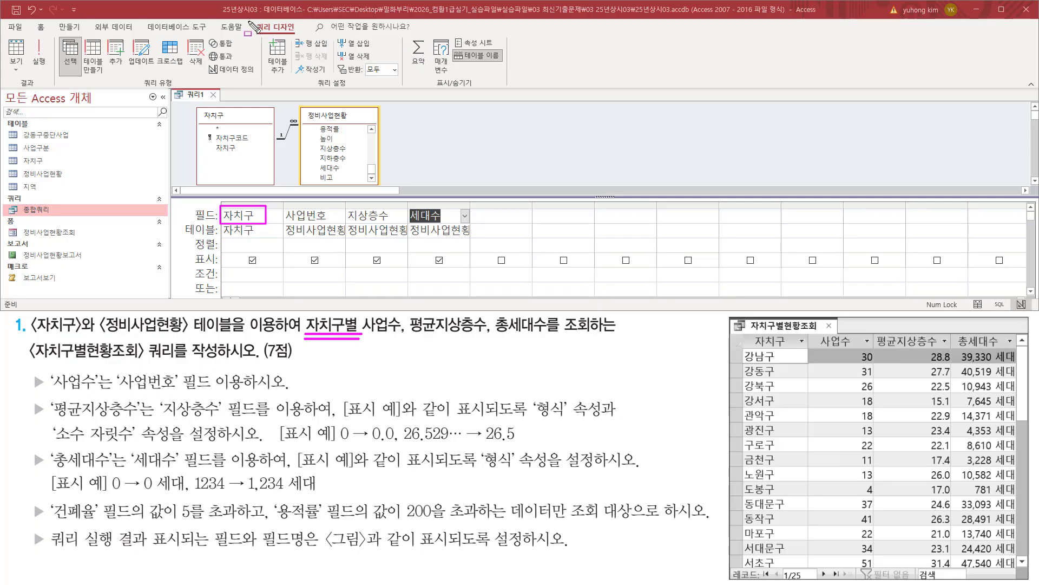
# - Turn on the 요약 (totals) row in the query's design grid so the records are grouped by 자치구
pyautogui.moveTo(249, 21); pyautogui.dragTo(304, 36)
pyautogui.moveTo(434, 88); pyautogui.dragTo(474, 87)
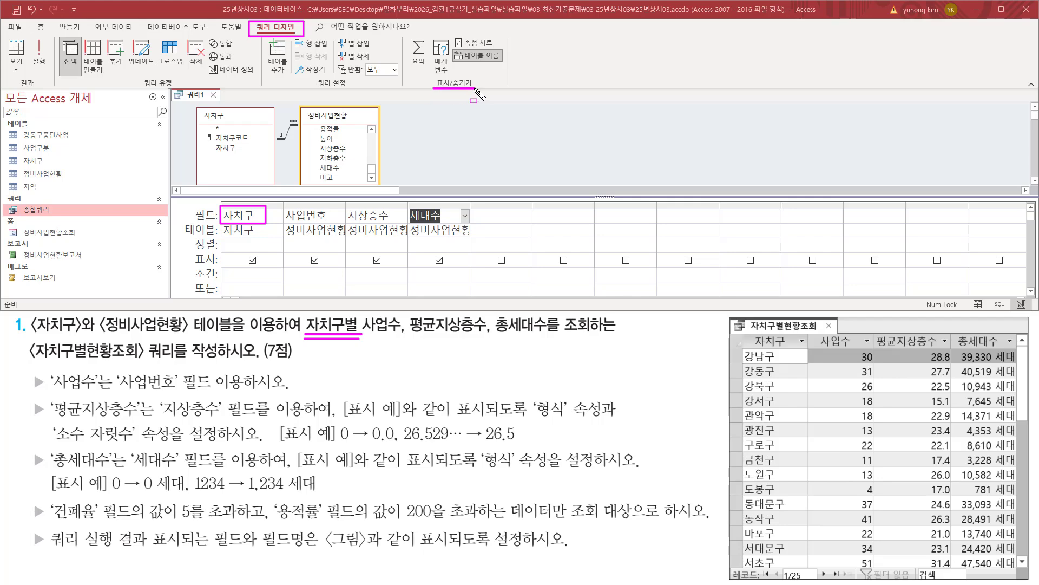
pyautogui.moveTo(406, 34); pyautogui.dragTo(441, 82)
pyautogui.press('Escape')
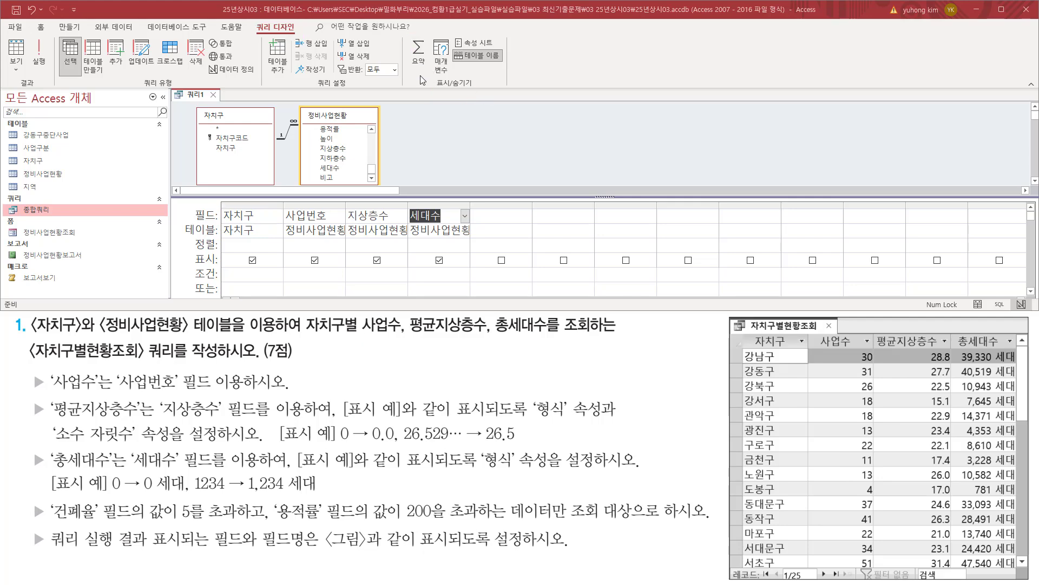
pyautogui.click(419, 65)
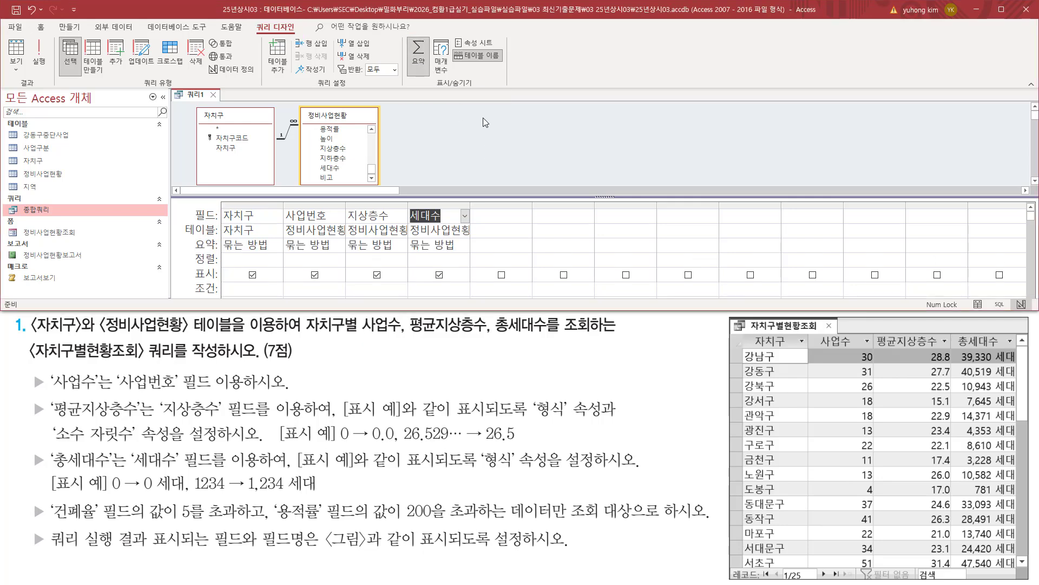
pyautogui.moveTo(179, 275); pyautogui.dragTo(218, 251)
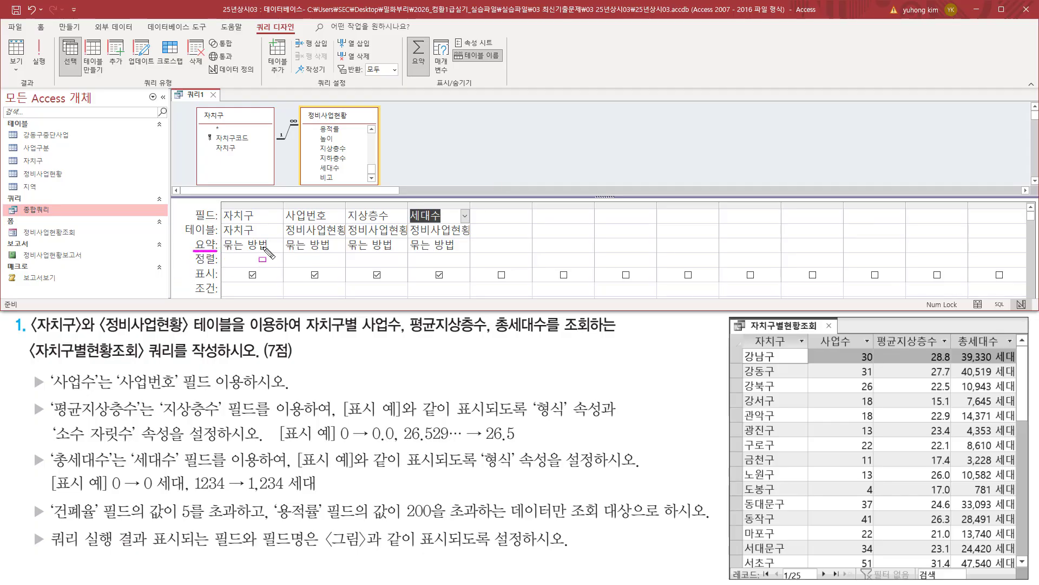
pyautogui.moveTo(222, 205)
pyautogui.mouseDown()
pyautogui.moveTo(258, 223)
pyautogui.moveTo(254, 248)
pyautogui.moveTo(273, 253)
pyautogui.mouseUp()
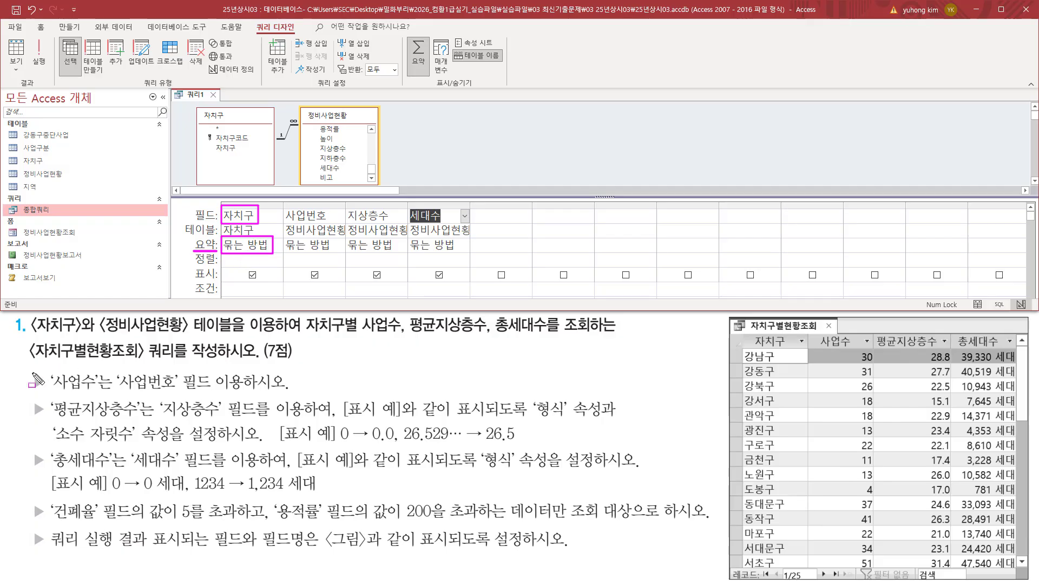
pyautogui.moveTo(29, 369)
pyautogui.mouseDown()
pyautogui.moveTo(50, 394)
pyautogui.moveTo(288, 391)
pyautogui.mouseUp()
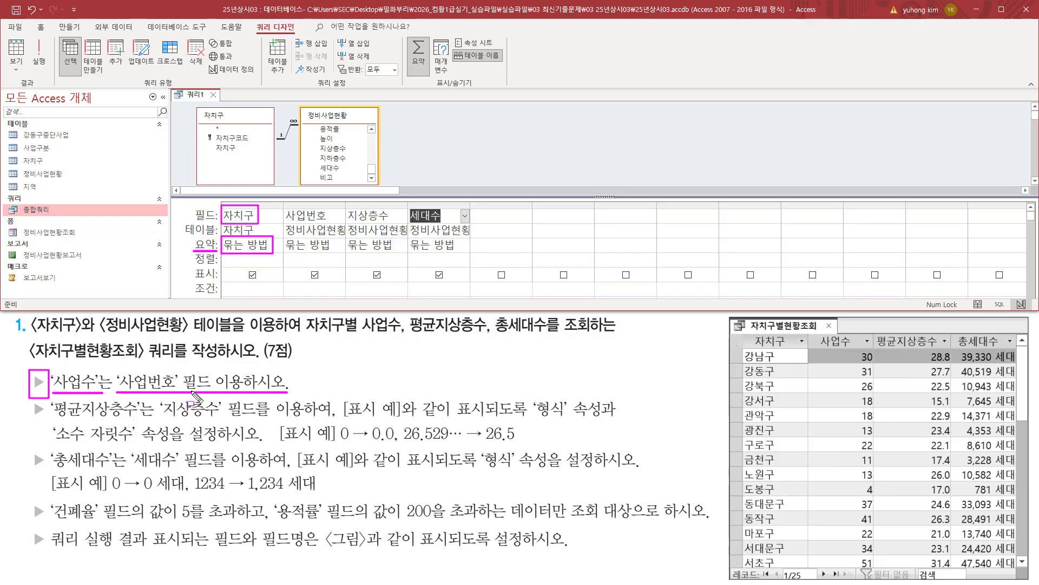
pyautogui.moveTo(816, 331); pyautogui.dragTo(857, 348)
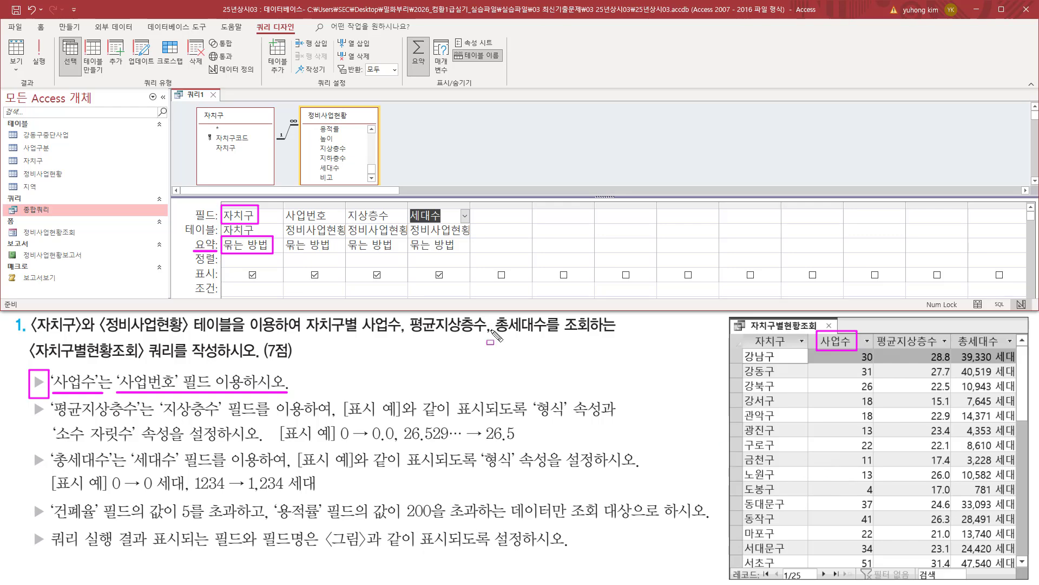
# - Set the 사업번호 column's summary function to 개수
pyautogui.moveTo(285, 206); pyautogui.dragTo(335, 222)
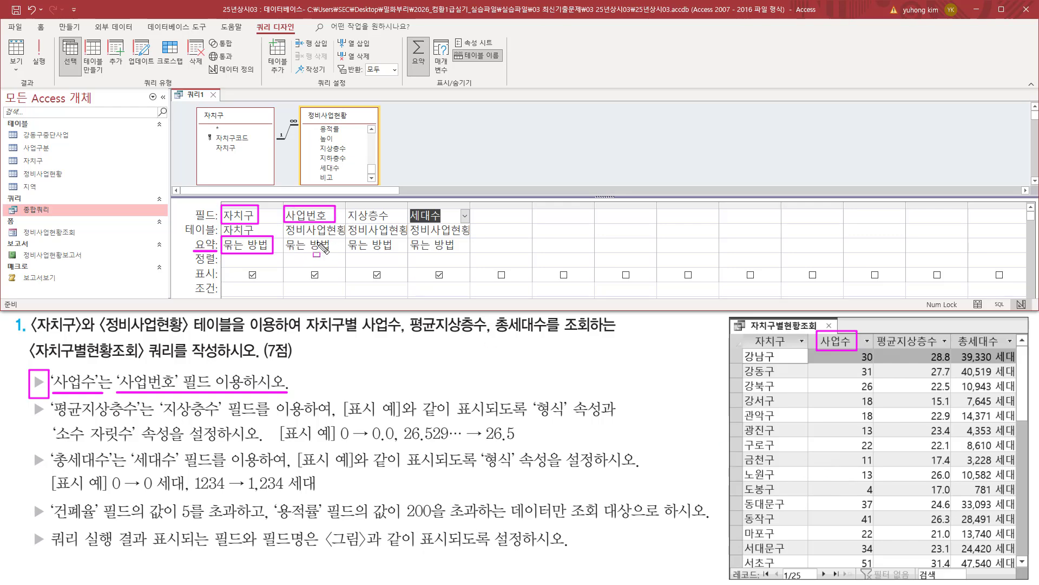
pyautogui.moveTo(287, 252); pyautogui.dragTo(335, 252)
pyautogui.press('Escape')
pyautogui.click(340, 246)
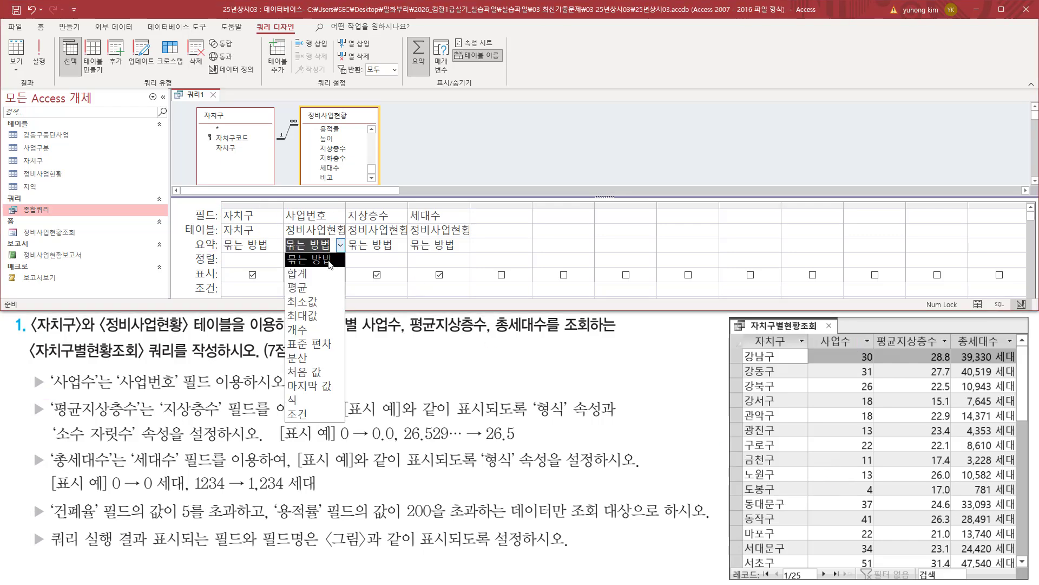
pyautogui.click(328, 330)
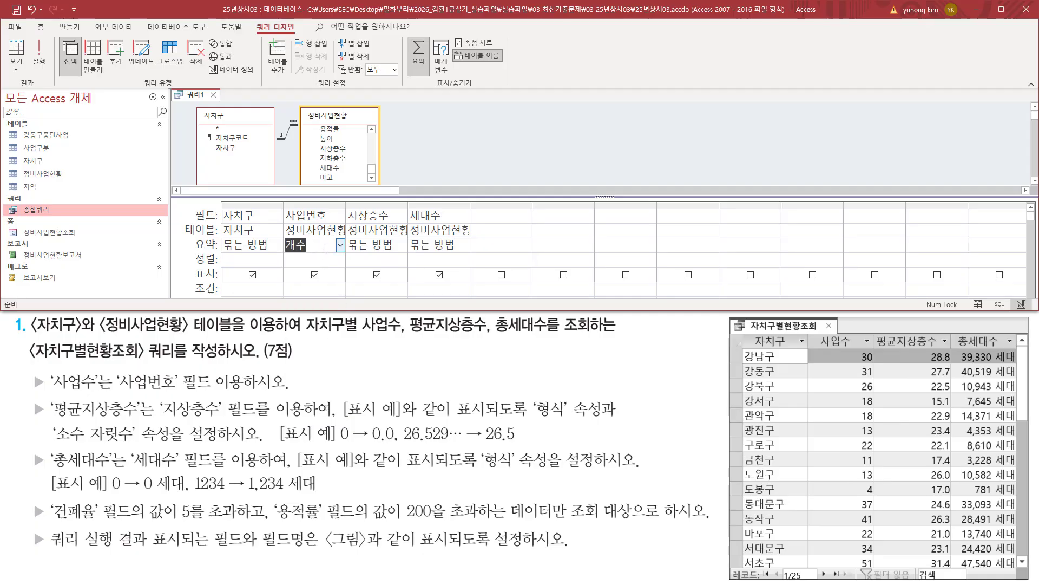
# - Give the 사업번호 column the alias 사업수 and fit the column width to its contents
pyautogui.click(308, 218)
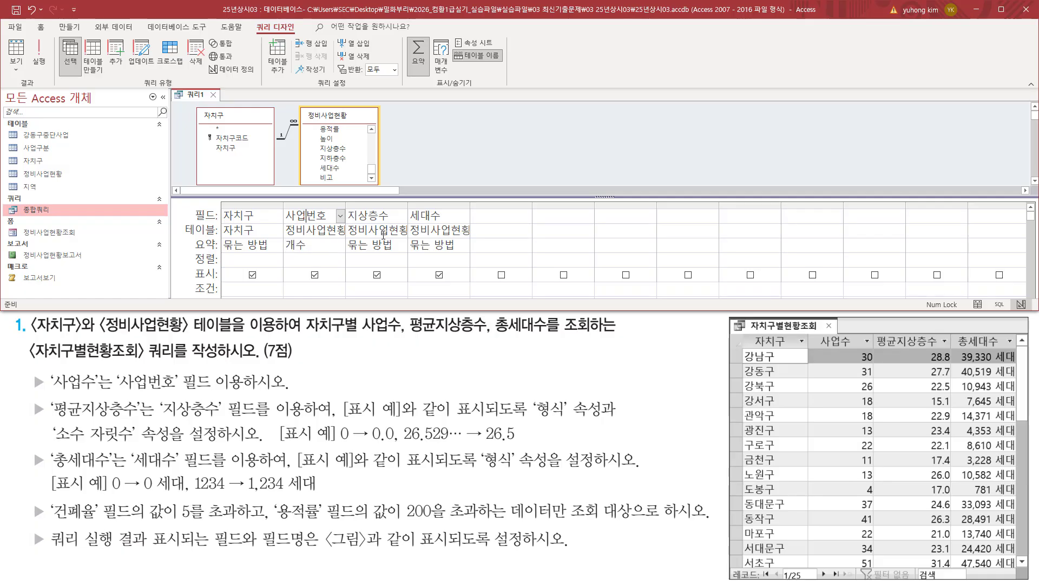
pyautogui.press('Home')
pyautogui.write('사업수:')
pyautogui.press('Tab')
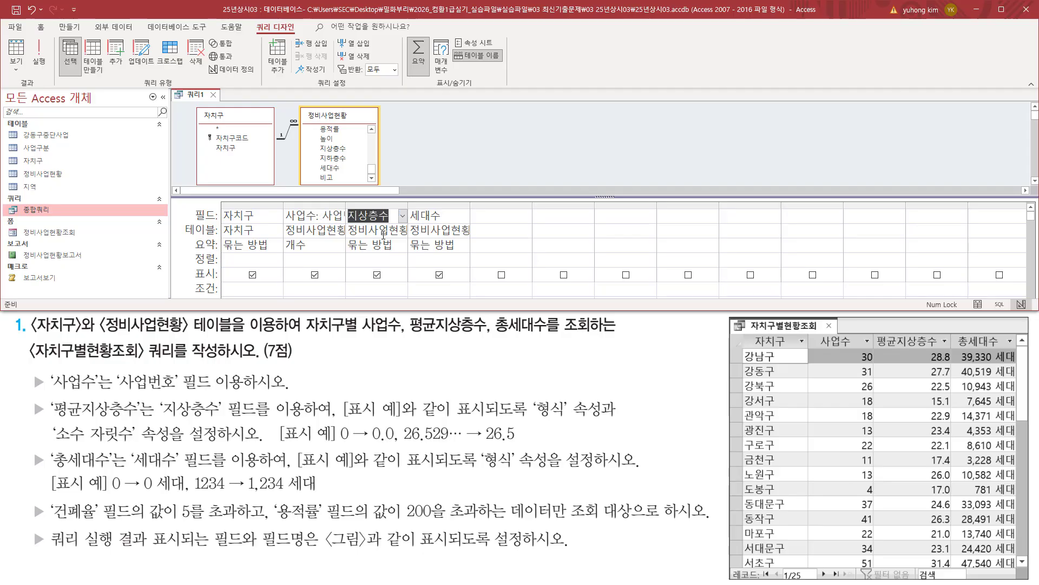
pyautogui.doubleClick(346, 204)
pyautogui.hotkey('ctrl', '2')
pyautogui.moveTo(285, 223); pyautogui.dragTo(363, 223)
pyautogui.moveTo(286, 252); pyautogui.dragTo(310, 252)
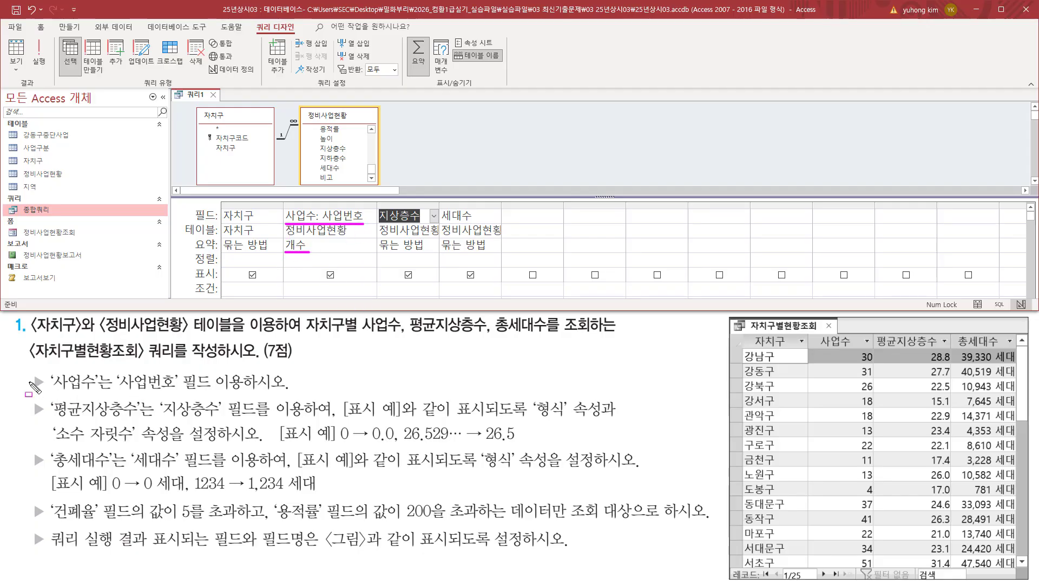
pyautogui.moveTo(26, 382); pyautogui.dragTo(293, 382)
pyautogui.press('e')
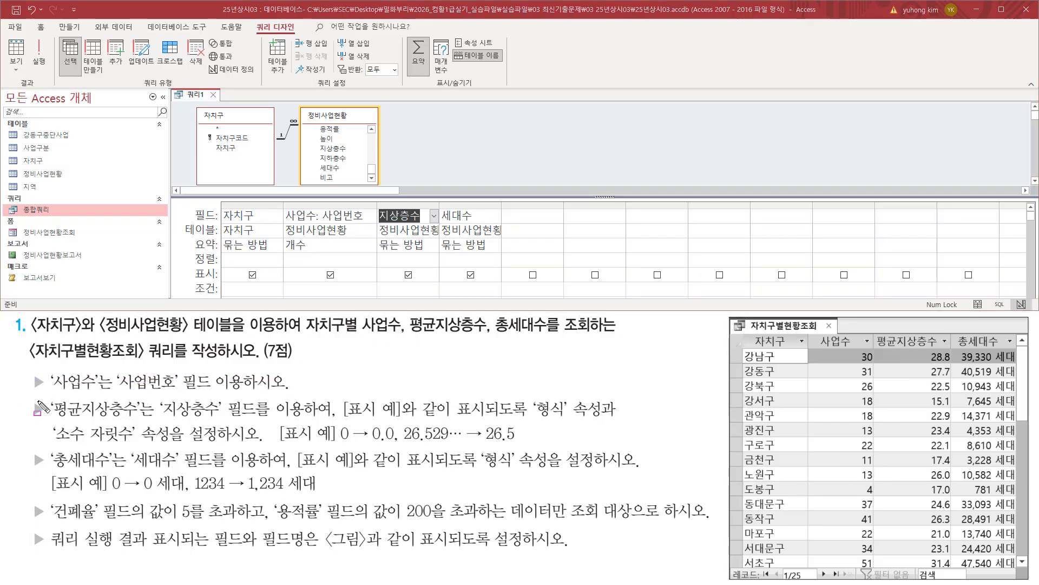
pyautogui.moveTo(29, 399)
pyautogui.mouseDown()
pyautogui.moveTo(45, 429)
pyautogui.moveTo(301, 417)
pyautogui.mouseUp()
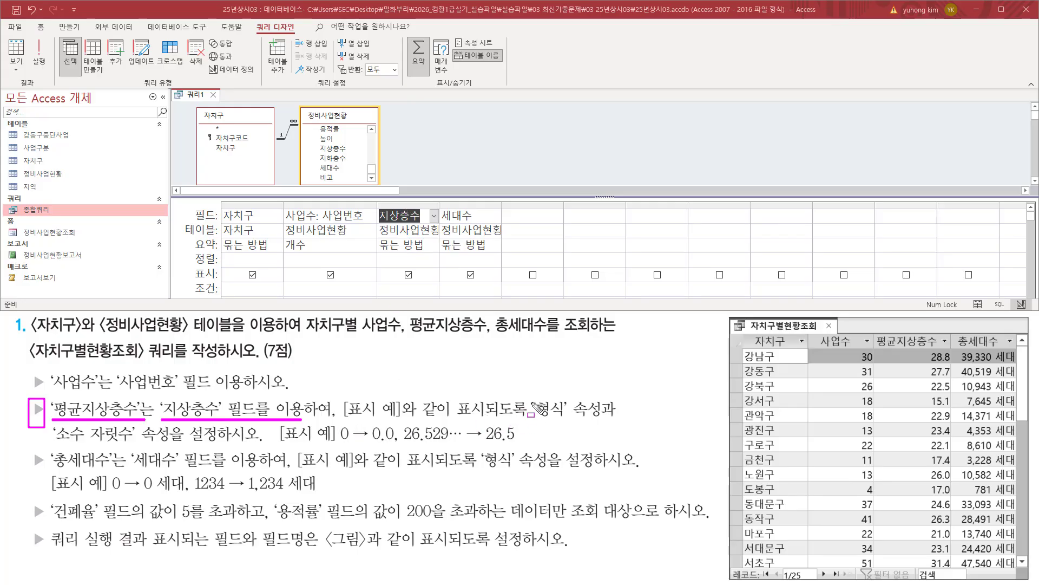
pyautogui.moveTo(528, 395); pyautogui.dragTo(606, 420)
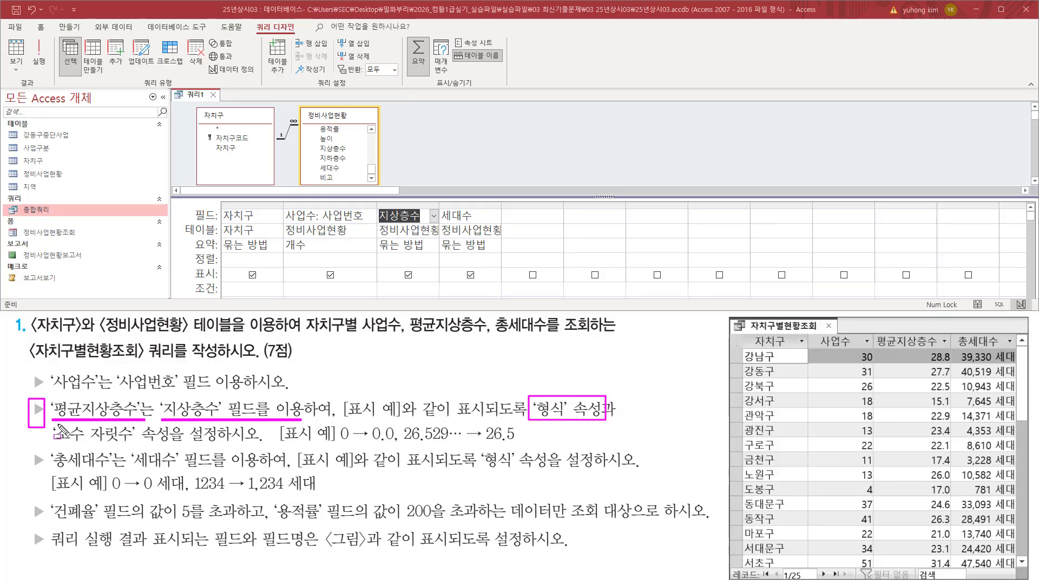
pyautogui.moveTo(47, 426); pyautogui.dragTo(172, 445)
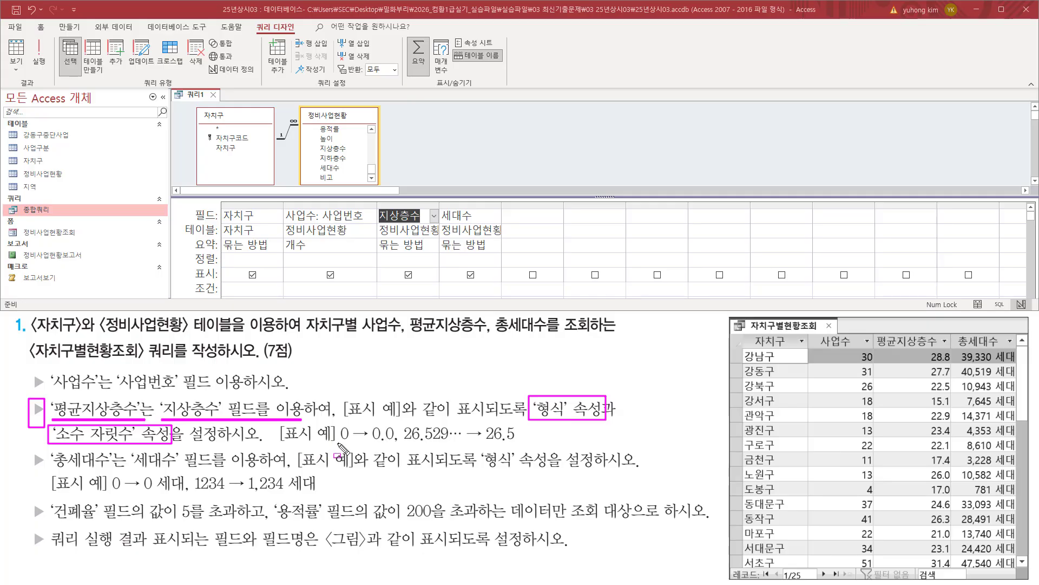
pyautogui.moveTo(339, 444); pyautogui.dragTo(393, 444)
pyautogui.moveTo(401, 444); pyautogui.dragTo(448, 444)
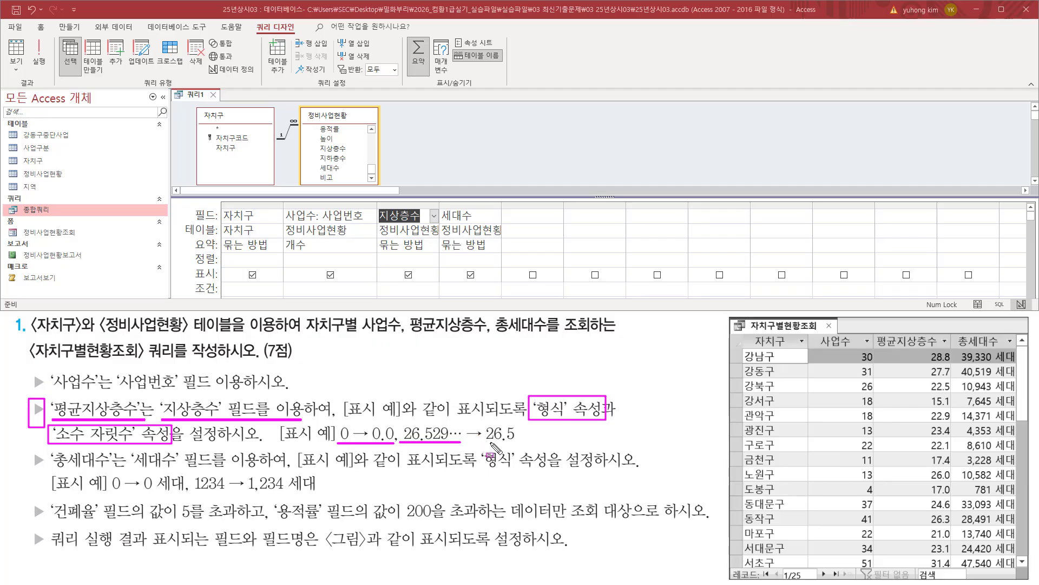
pyautogui.moveTo(486, 442); pyautogui.dragTo(515, 441)
pyautogui.press('Escape')
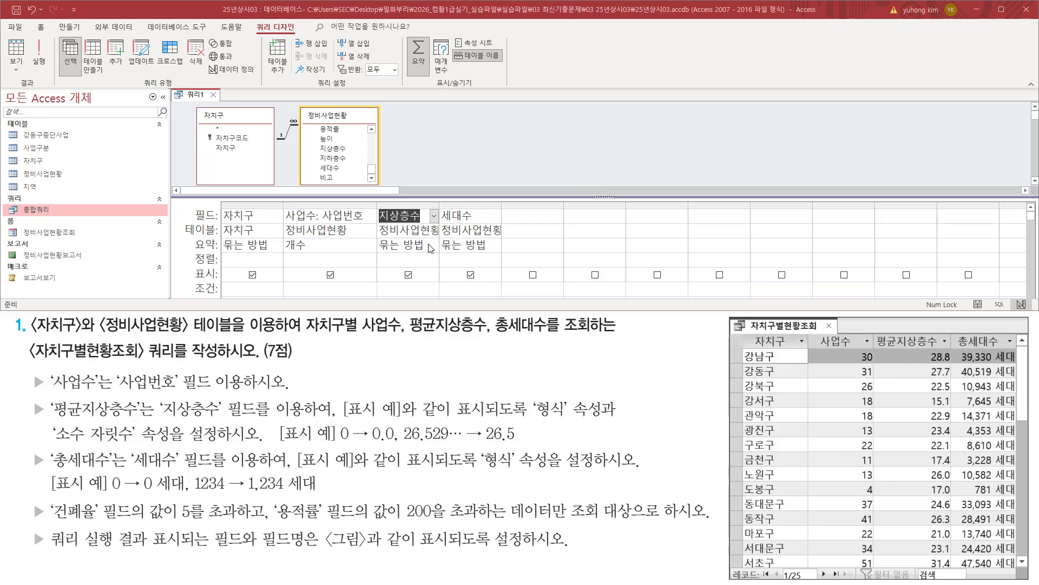
# - Set the 지상층수 column's summary function to 평균
pyautogui.click(431, 249)
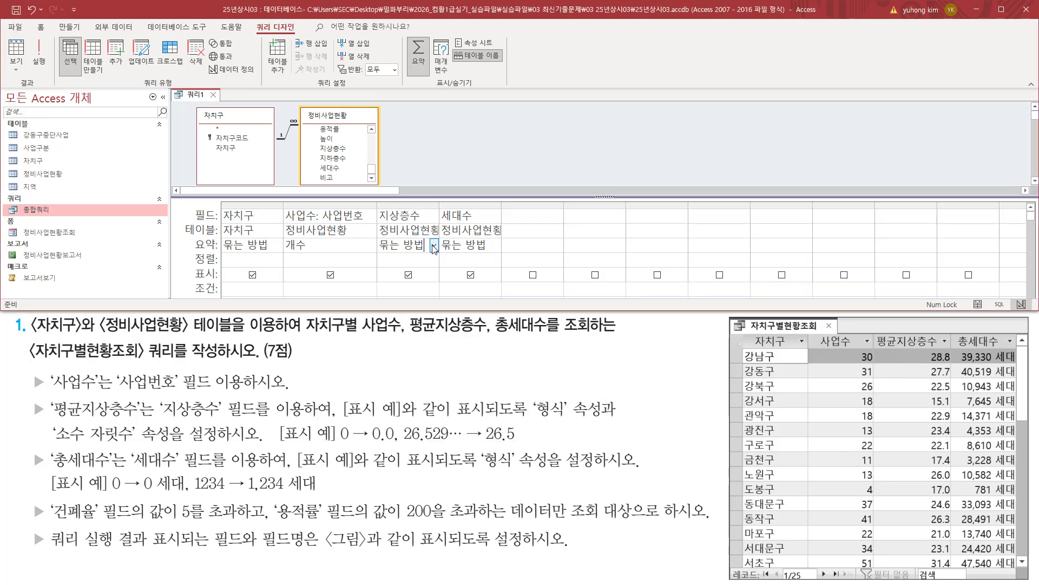
pyautogui.click(434, 245)
pyautogui.click(419, 288)
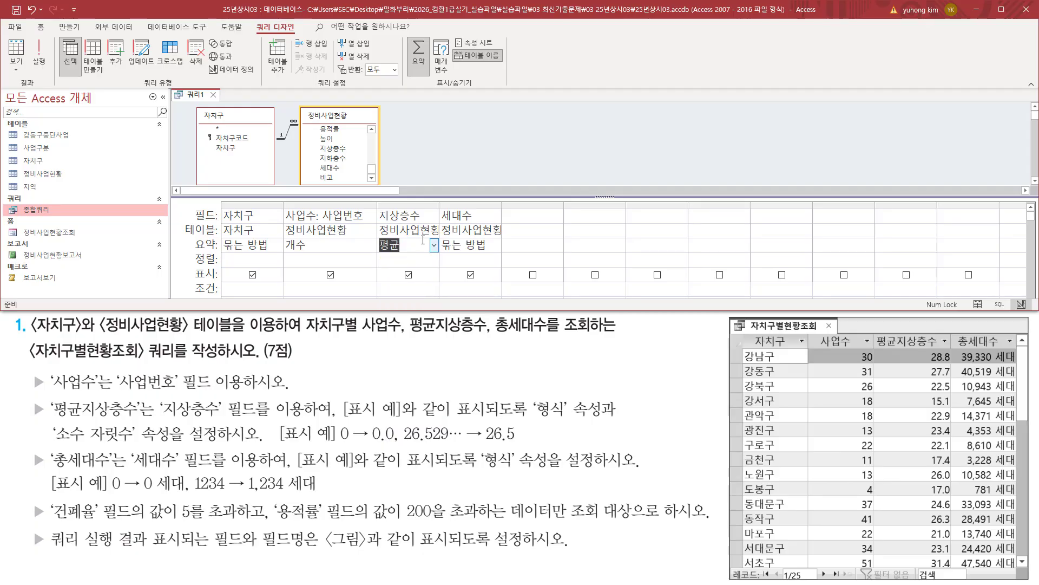
# - Give the 지상층수 column the alias 평균지상층수 and fit the column width to its contents
pyautogui.click(423, 217)
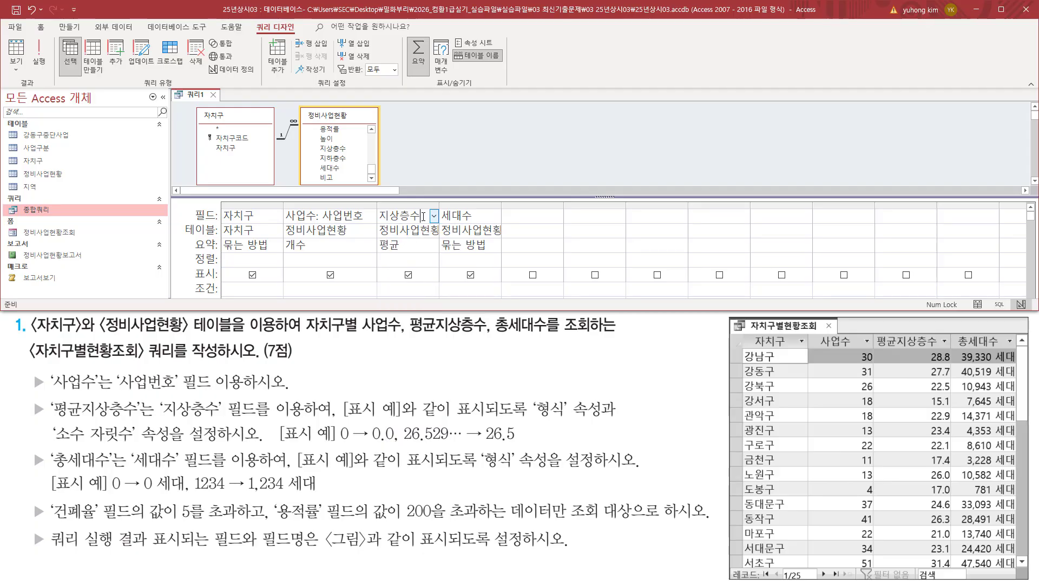
pyautogui.write('평균')
pyautogui.write('지상층수:')
pyautogui.click(423, 232)
pyautogui.doubleClick(440, 204)
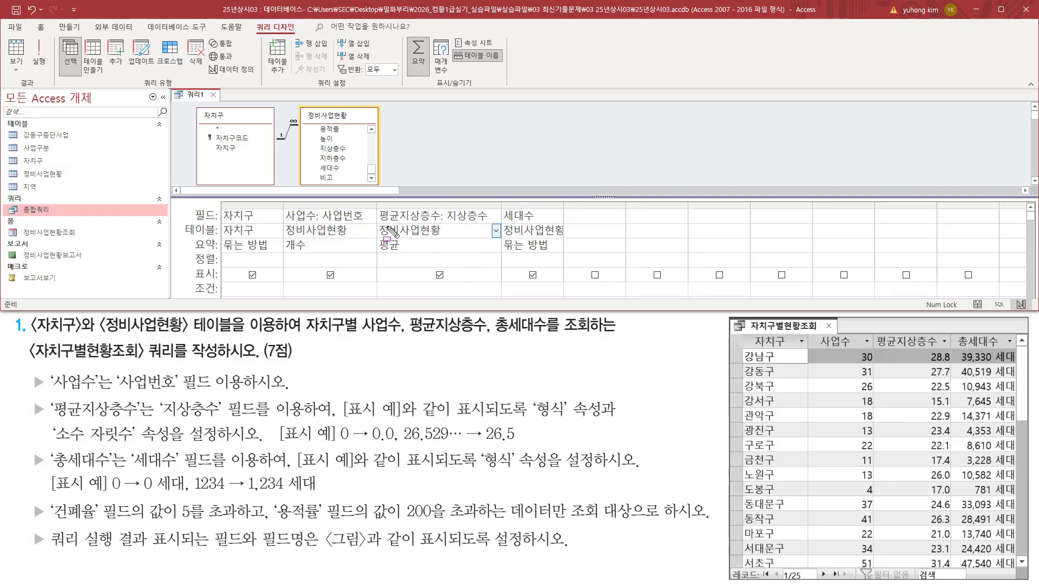
pyautogui.moveTo(378, 222); pyautogui.dragTo(444, 222)
pyautogui.press('Escape')
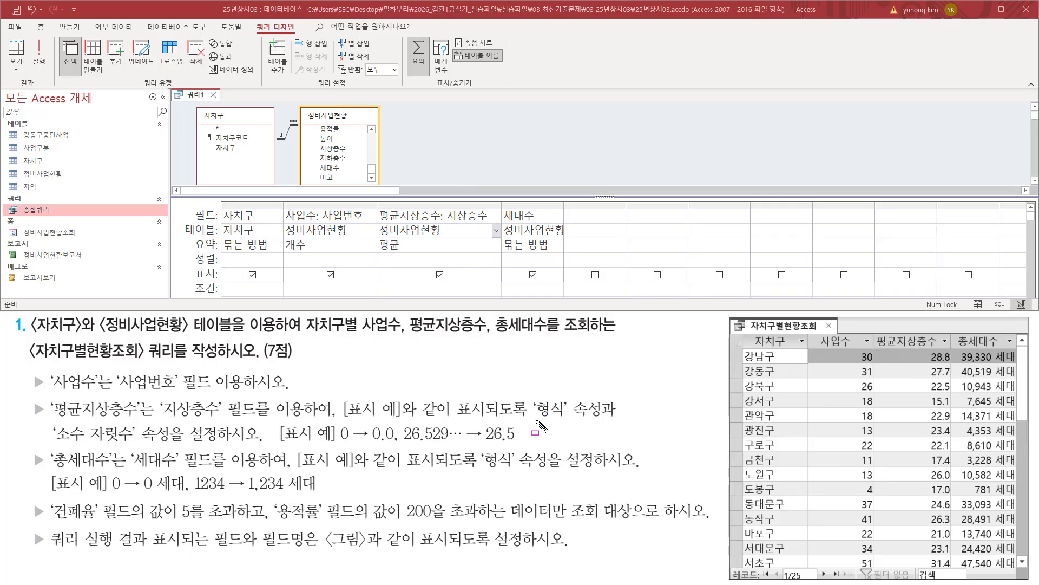
pyautogui.moveTo(533, 420); pyautogui.dragTo(602, 420)
pyautogui.moveTo(50, 445); pyautogui.dragTo(182, 445)
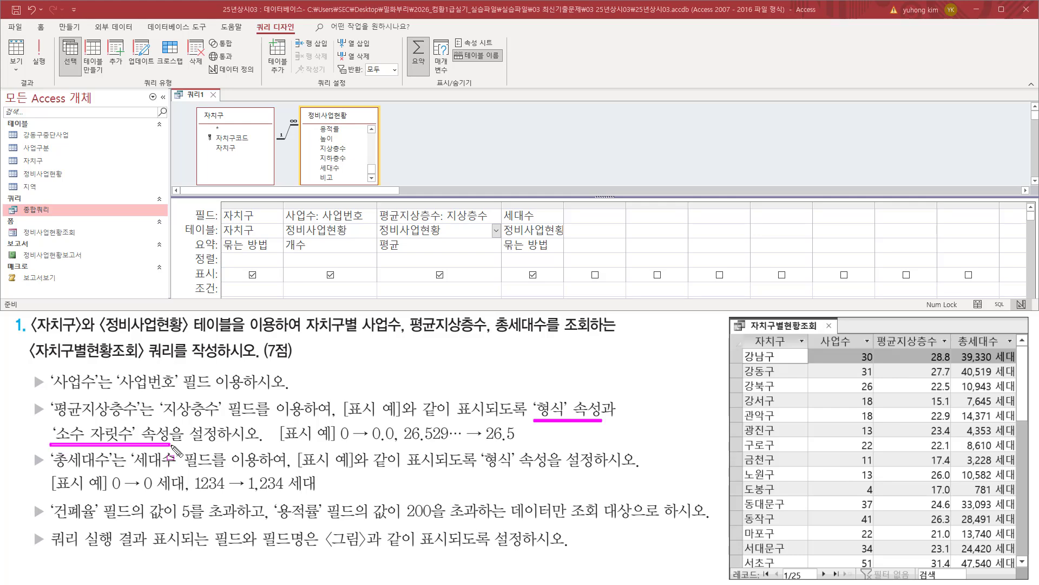
pyautogui.press('Escape')
# - Open the field properties of the 평균지상층수 column
pyautogui.click(432, 216)
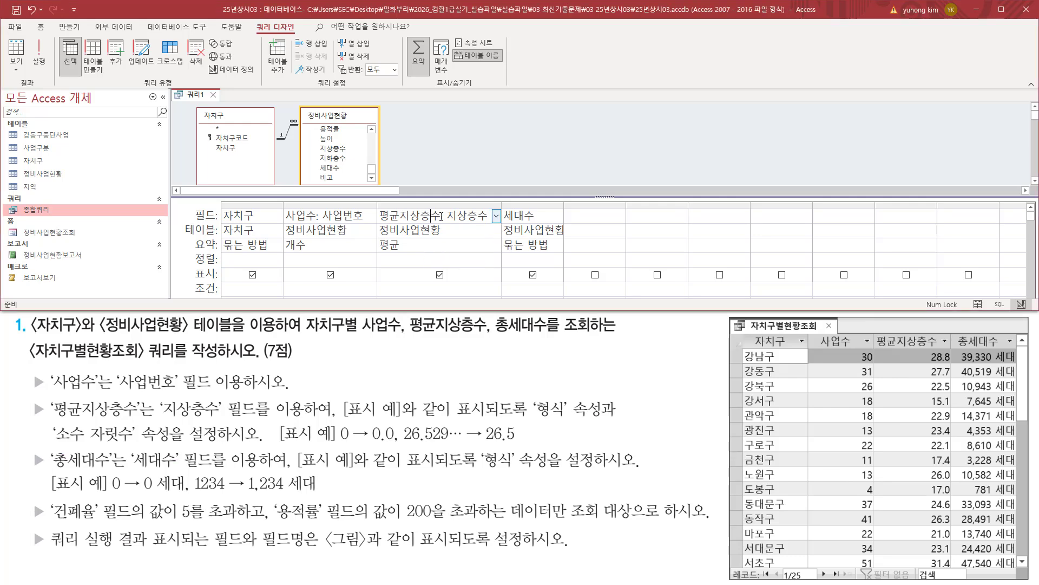
pyautogui.rightClick(442, 216)
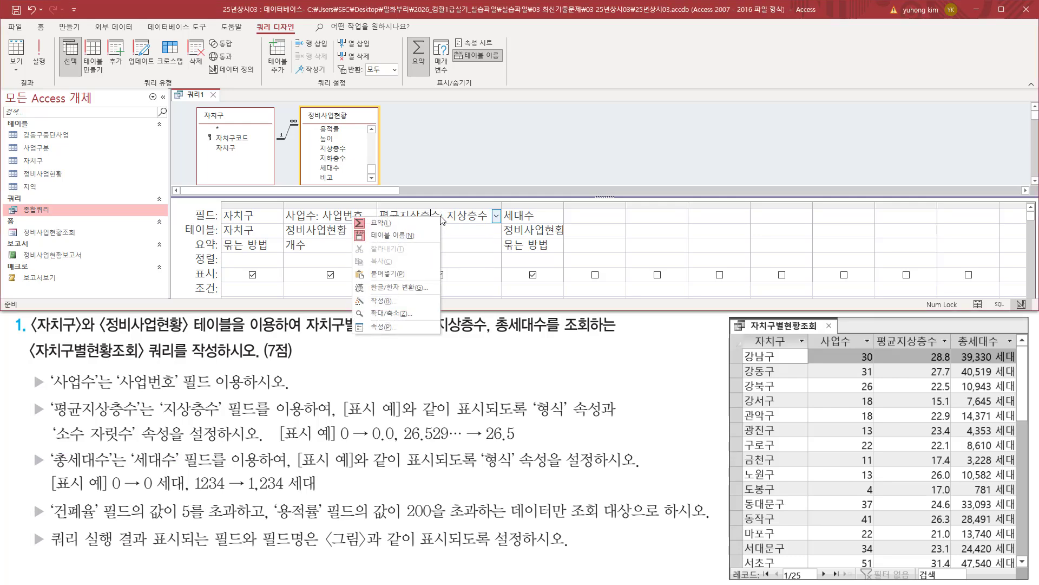
pyautogui.click(396, 327)
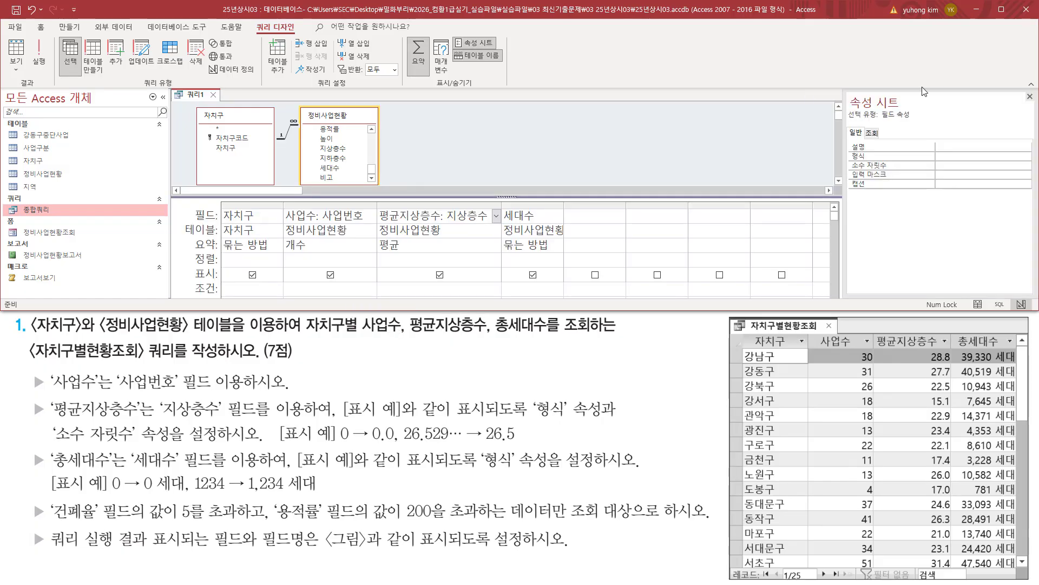
pyautogui.moveTo(845, 92); pyautogui.dragTo(914, 119)
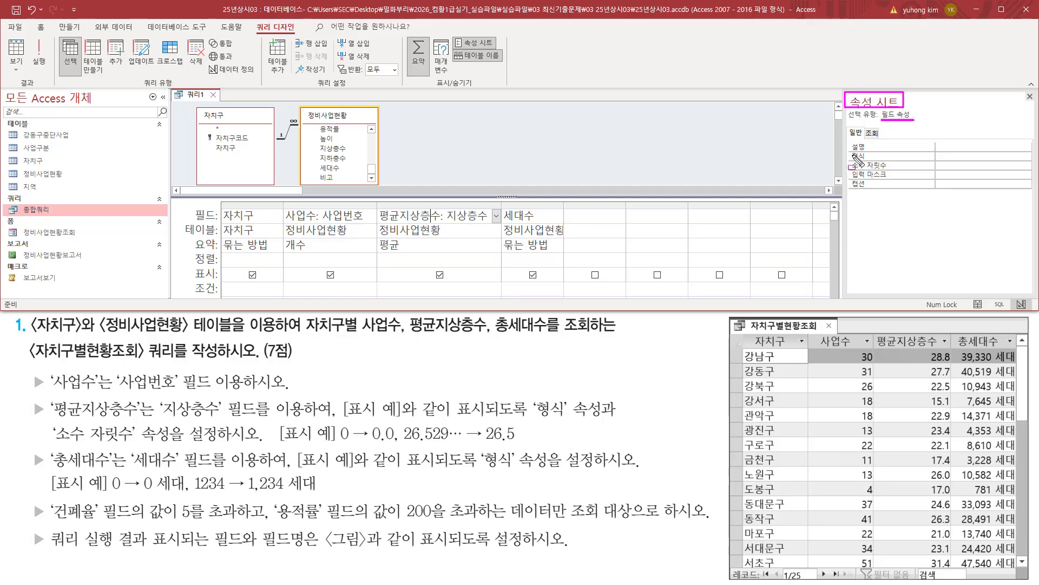
pyautogui.moveTo(848, 150)
pyautogui.mouseDown()
pyautogui.moveTo(903, 169)
pyautogui.moveTo(966, 170)
pyautogui.mouseUp()
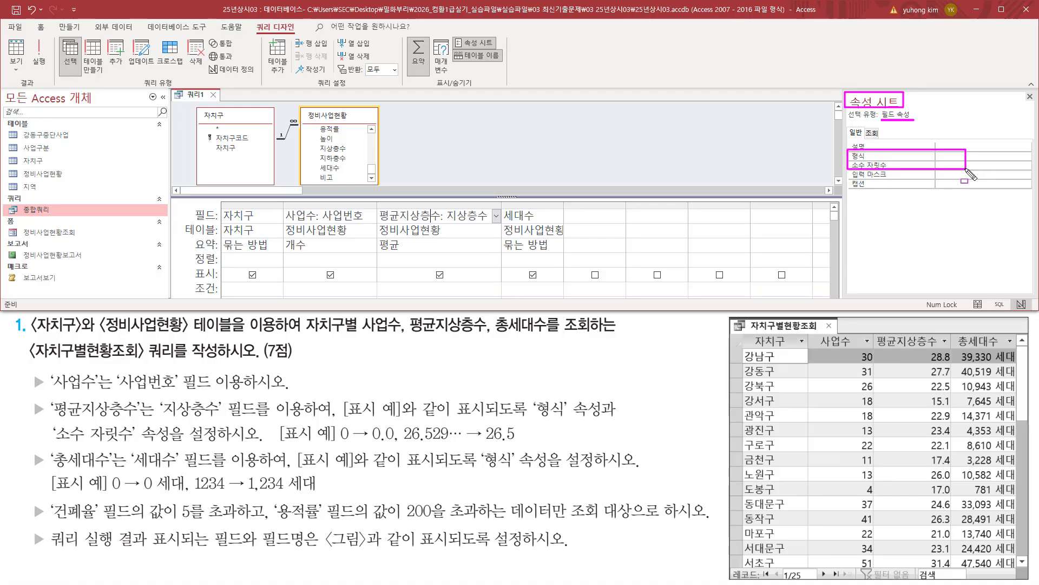
pyautogui.press('e')
pyautogui.moveTo(381, 443); pyautogui.dragTo(394, 443)
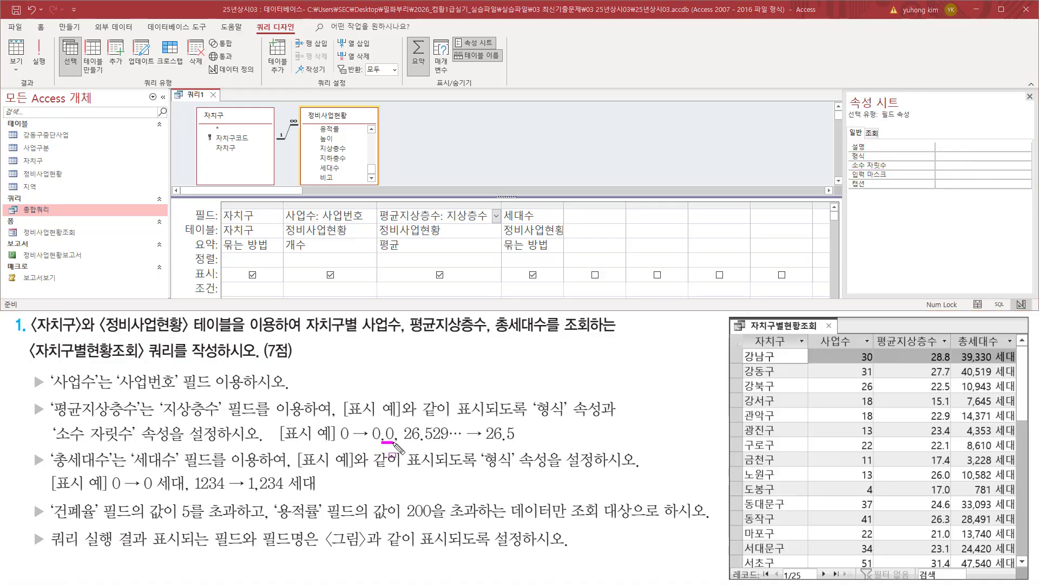
pyautogui.moveTo(501, 441); pyautogui.dragTo(515, 442)
pyautogui.press('Escape')
# - Set the 평균지상층수 column's 소수 자릿수 property to 1 and its 형식 property to 0
pyautogui.click(1022, 166)
pyautogui.click(1026, 166)
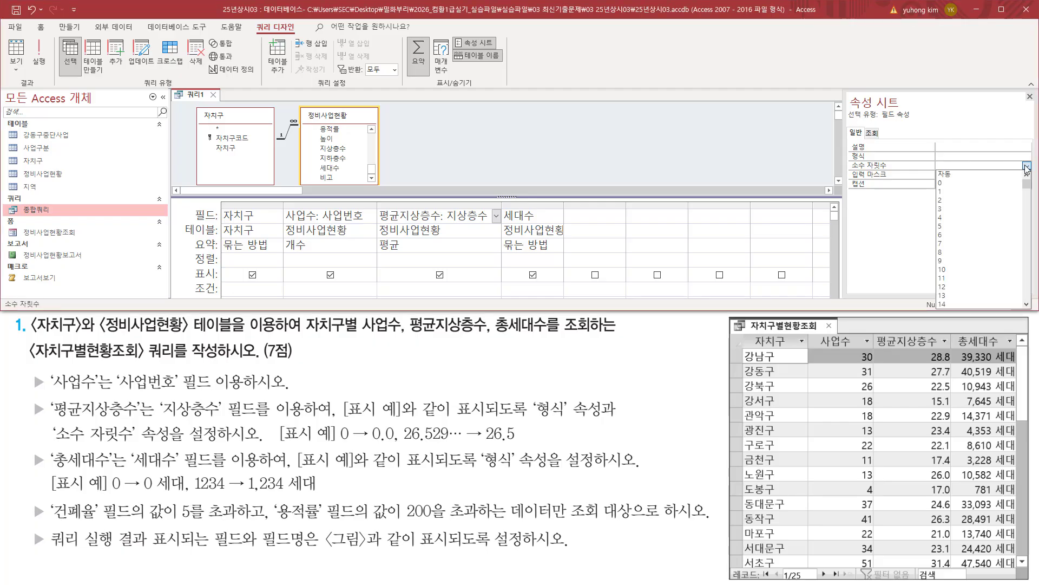
pyautogui.click(972, 191)
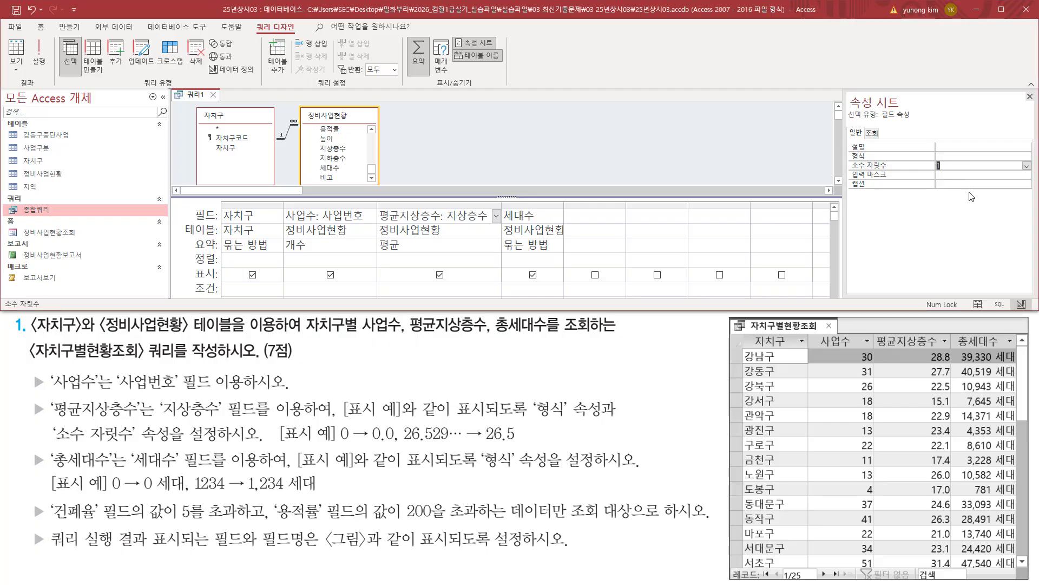
pyautogui.click(939, 155)
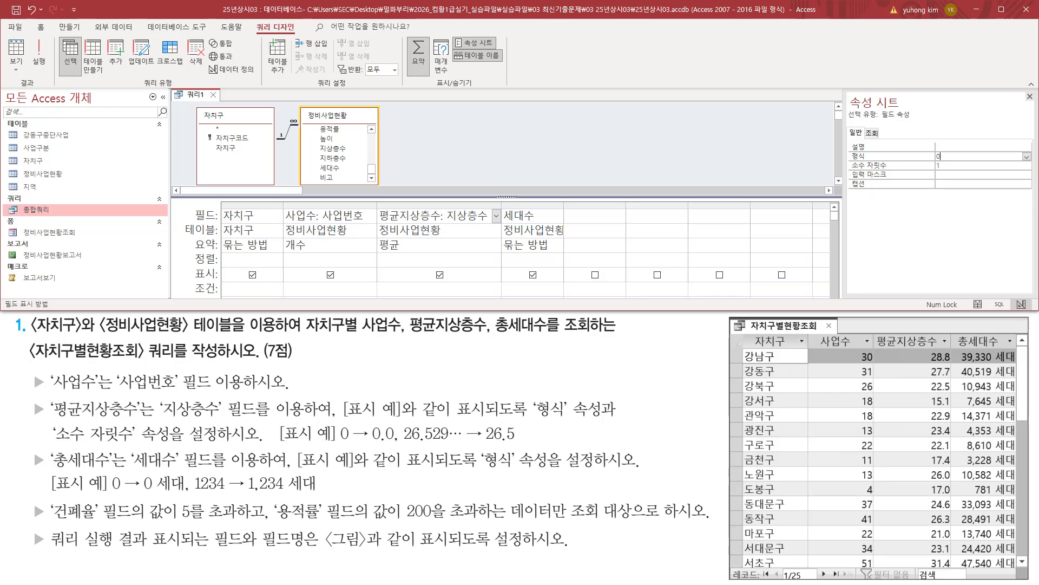
pyautogui.write('0')
pyautogui.click(942, 212)
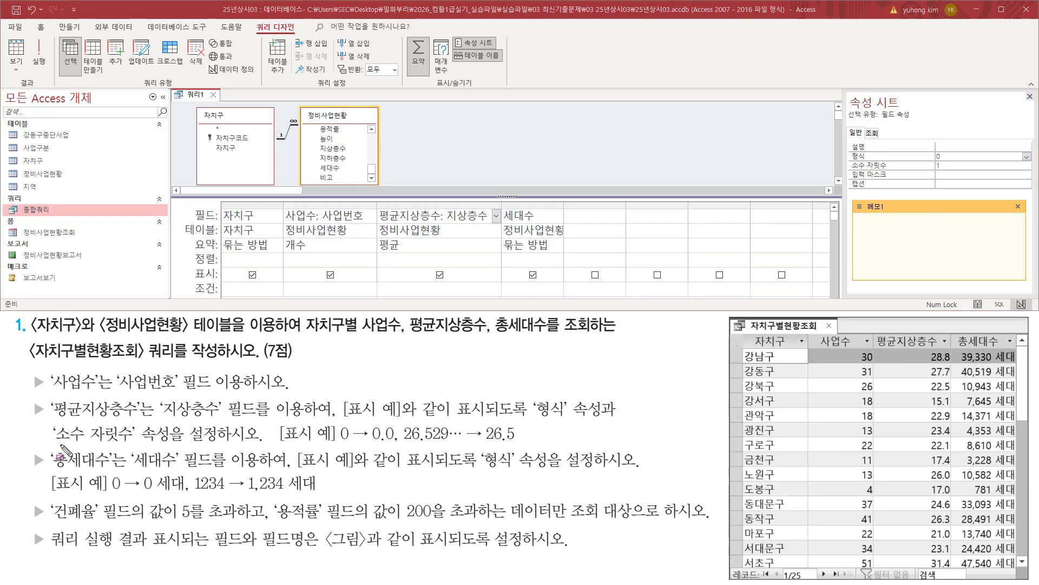
pyautogui.moveTo(53, 443); pyautogui.dragTo(220, 443)
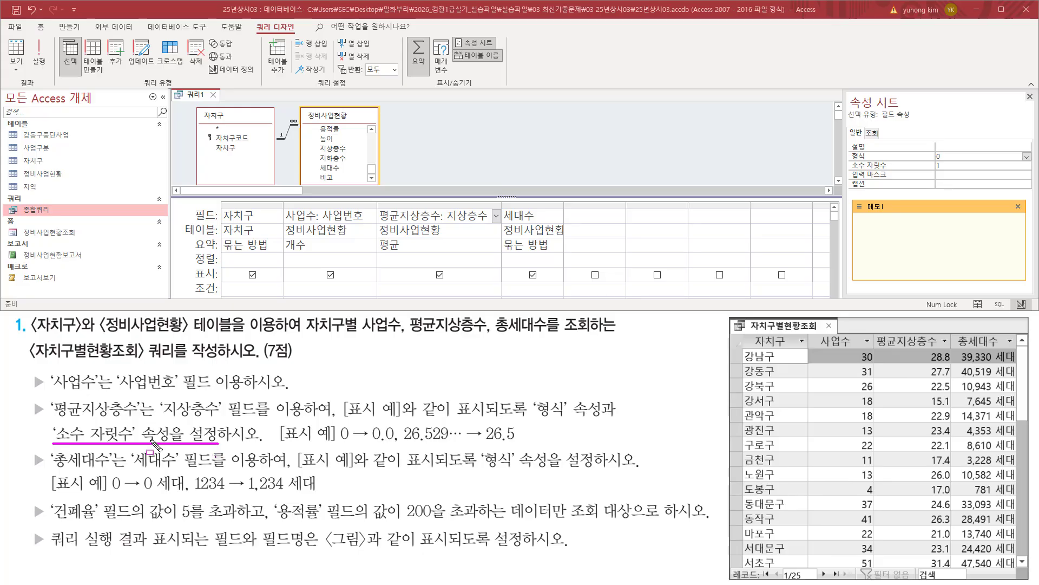
pyautogui.moveTo(56, 433); pyautogui.dragTo(217, 433)
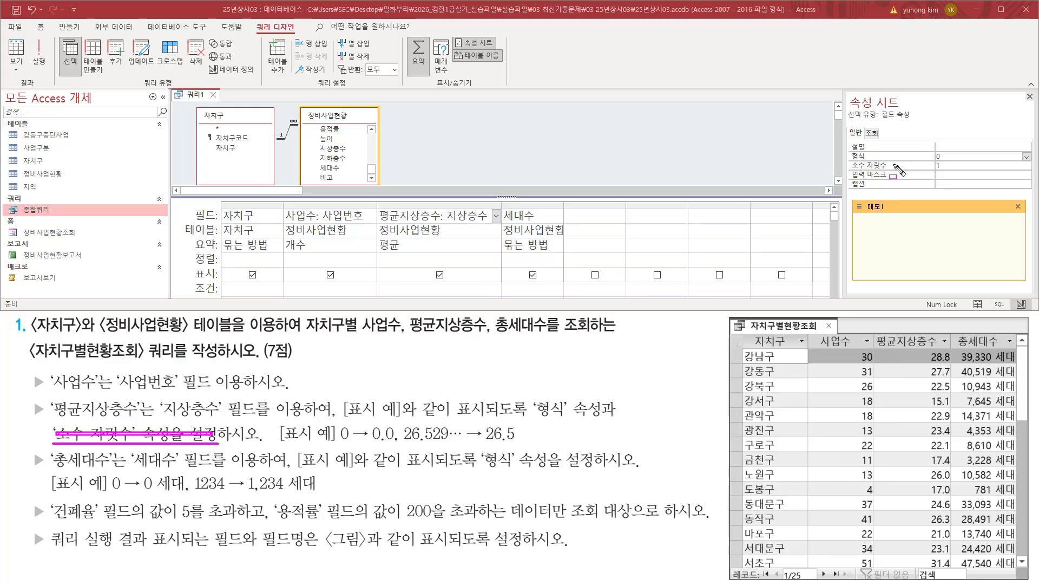
pyautogui.click(927, 240)
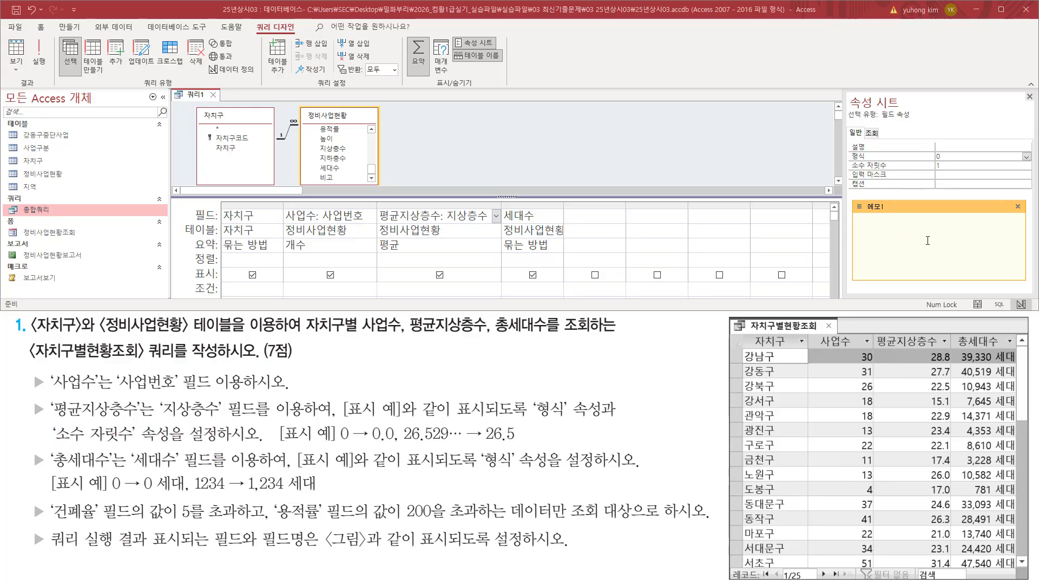
pyautogui.write('0.0')
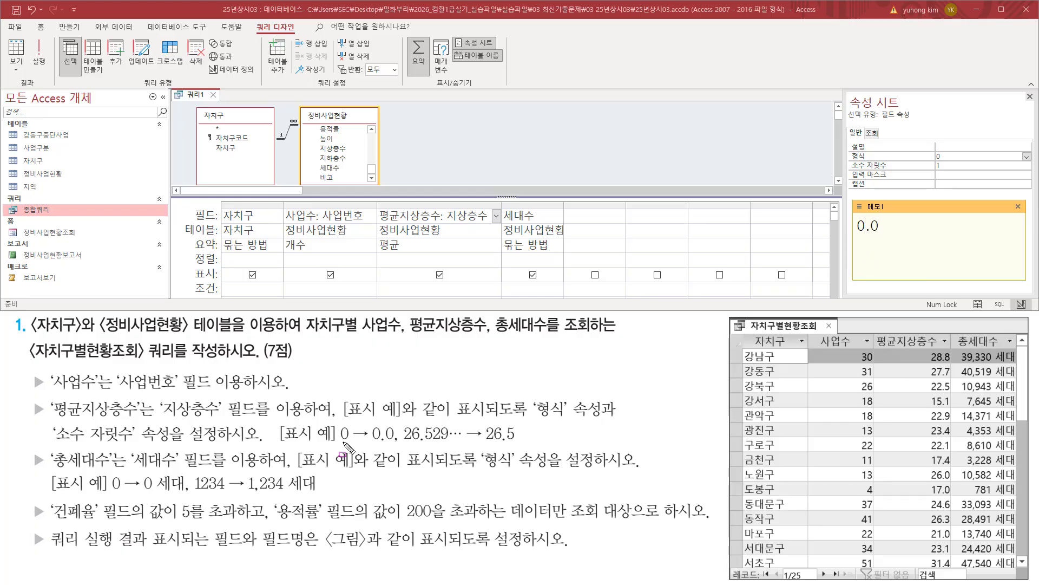
pyautogui.moveTo(339, 441); pyautogui.dragTo(394, 442)
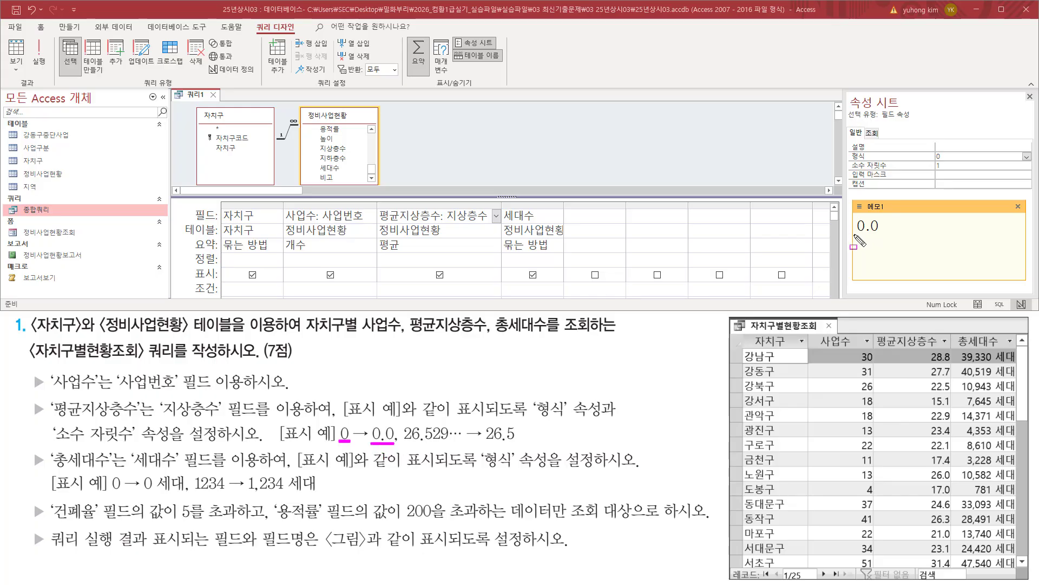
pyautogui.moveTo(854, 234); pyautogui.dragTo(882, 235)
pyautogui.moveTo(847, 149); pyautogui.dragTo(949, 161)
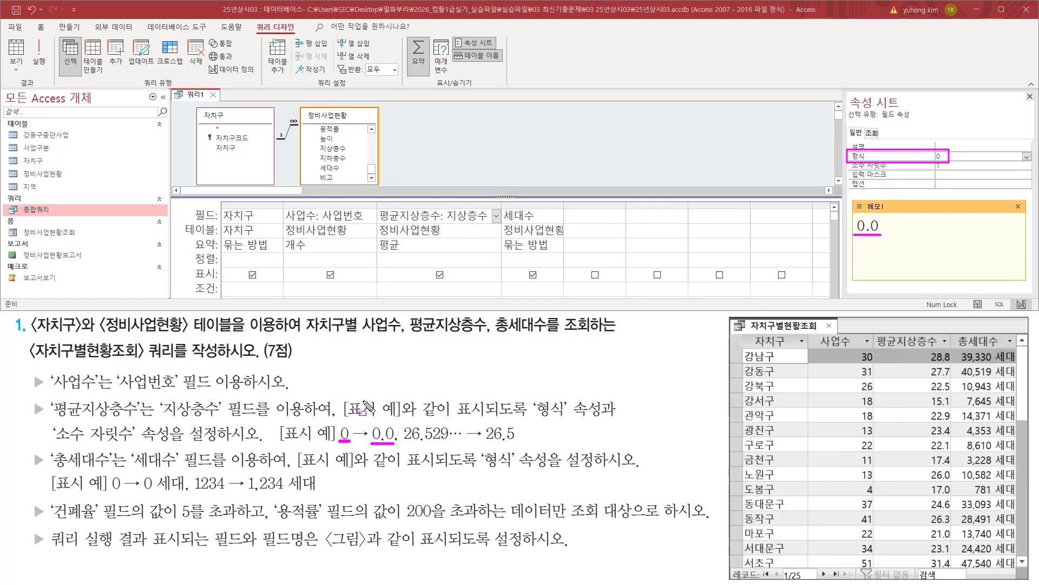
pyautogui.moveTo(54, 444); pyautogui.dragTo(144, 445)
pyautogui.press('Escape')
pyautogui.click(925, 230)
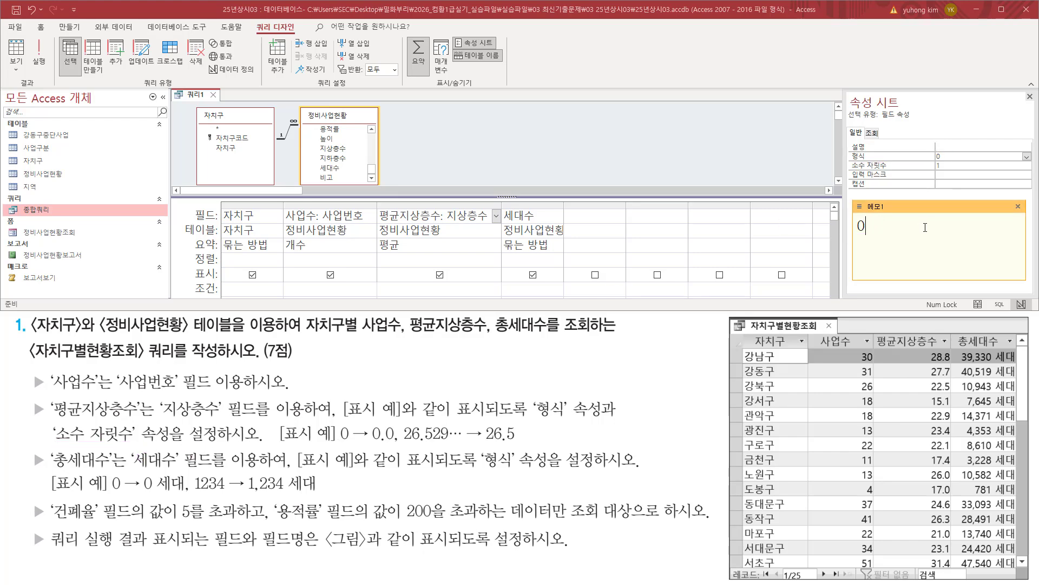
pyautogui.press('Return')
pyautogui.write('1')
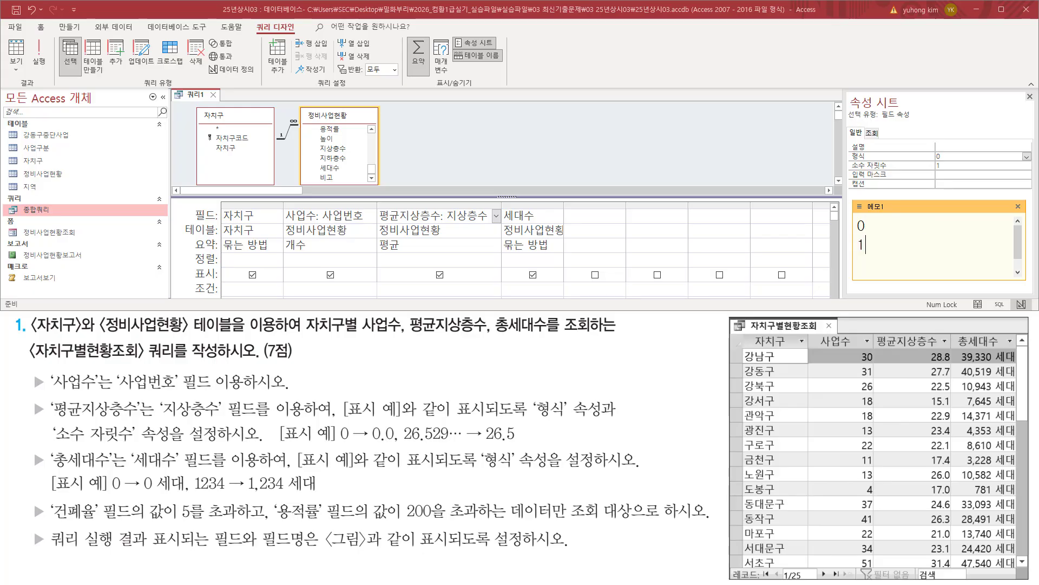
pyautogui.moveTo(851, 214); pyautogui.dragTo(874, 254)
pyautogui.moveTo(848, 146)
pyautogui.mouseDown()
pyautogui.moveTo(855, 163)
pyautogui.moveTo(957, 171)
pyautogui.mouseUp()
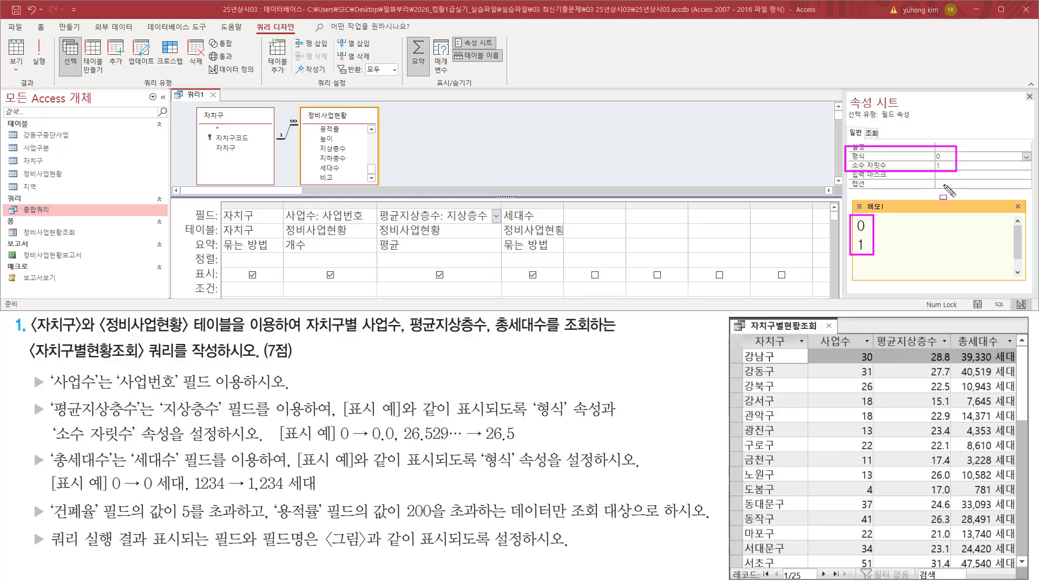
pyautogui.press('e')
pyautogui.moveTo(28, 394)
pyautogui.mouseDown()
pyautogui.moveTo(76, 455)
pyautogui.moveTo(617, 452)
pyautogui.mouseUp()
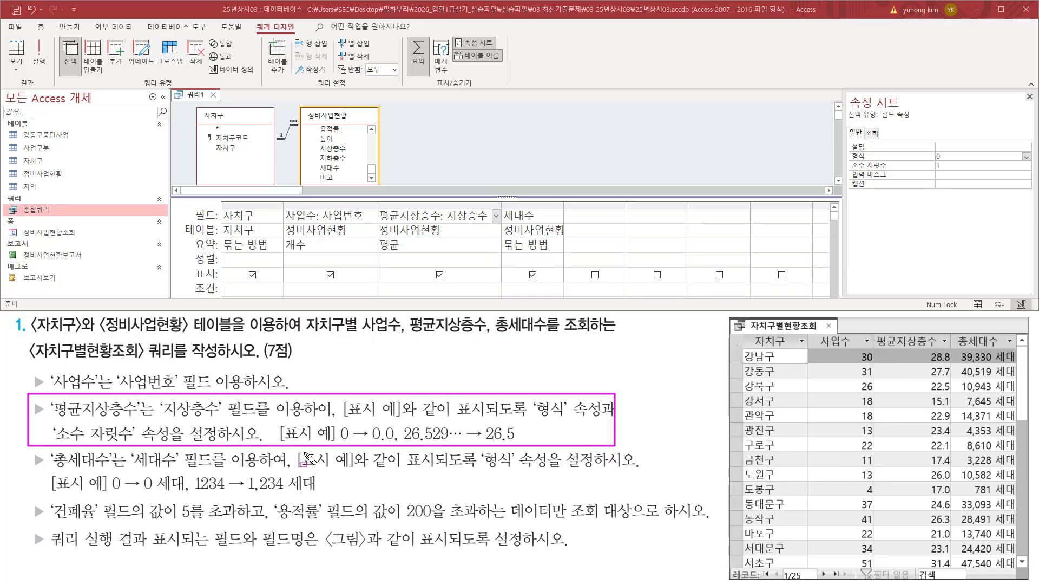
pyautogui.press('e')
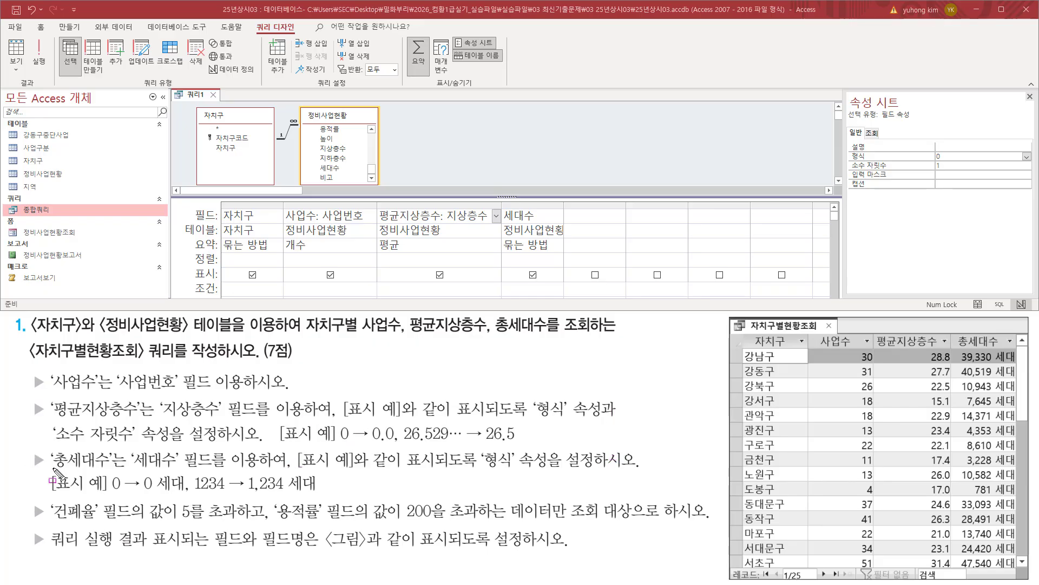
pyautogui.moveTo(48, 469); pyautogui.dragTo(265, 466)
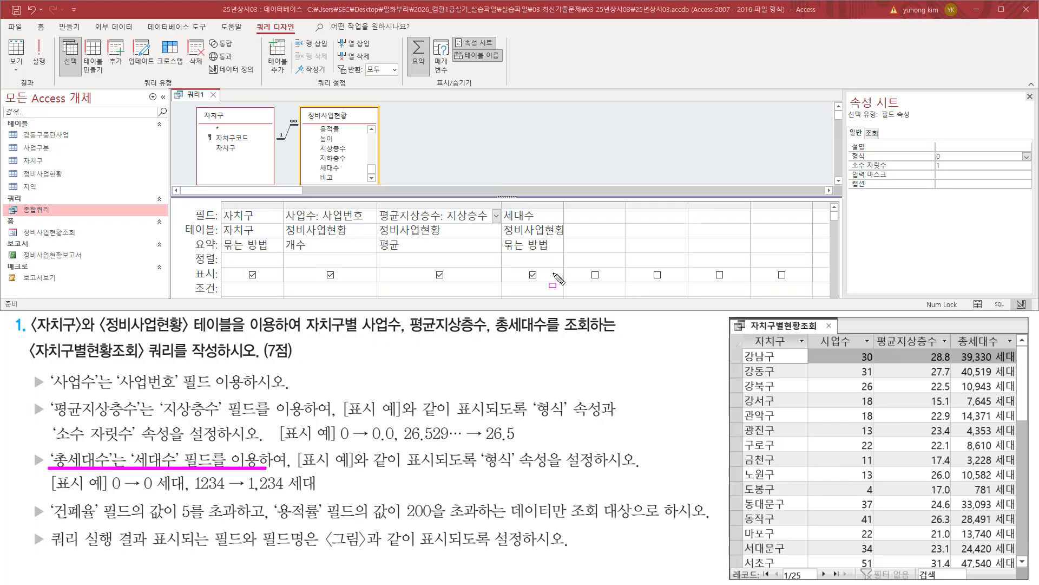
pyautogui.moveTo(500, 206); pyautogui.dragTo(541, 224)
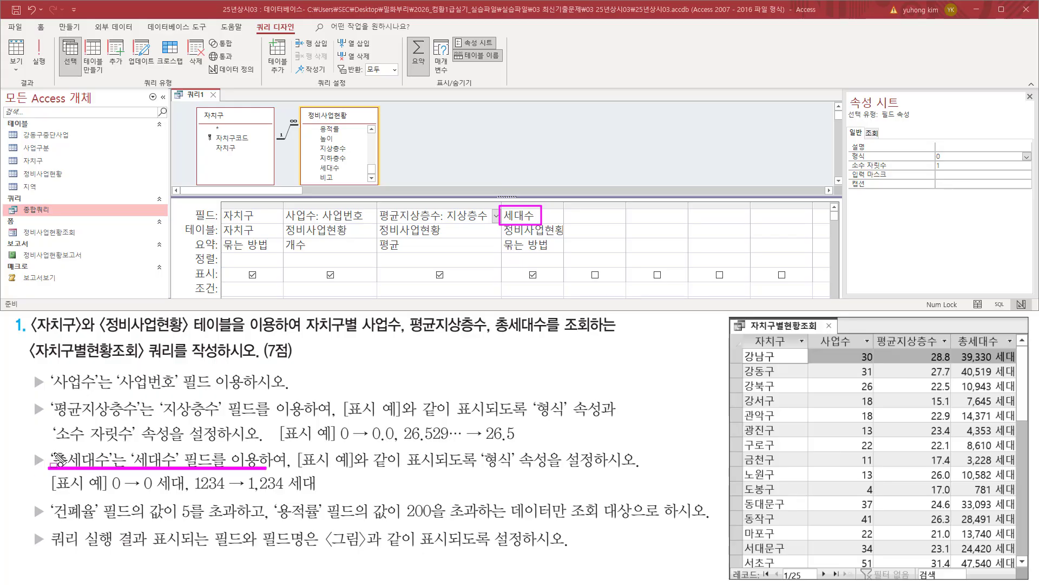
pyautogui.moveTo(51, 450); pyautogui.dragTo(69, 467)
pyautogui.press('Escape')
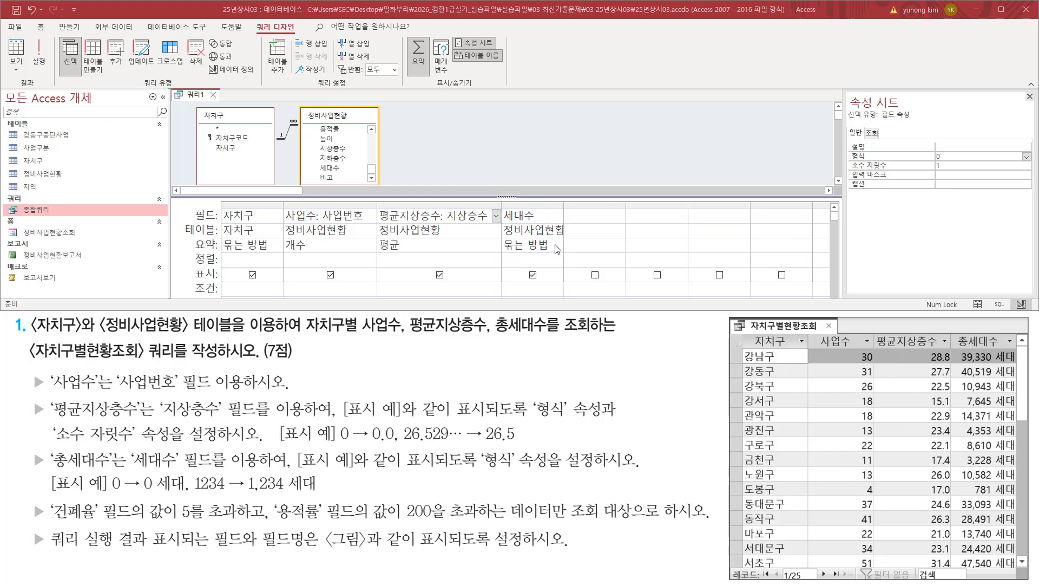
# - Set the 세대수 column's summary function to 합계
pyautogui.click(557, 248)
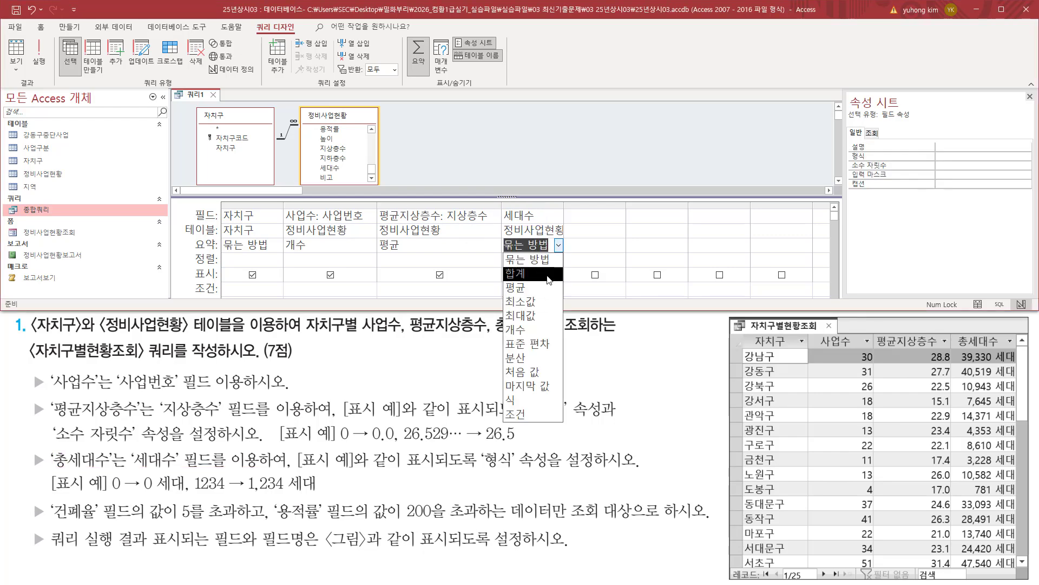
pyautogui.click(548, 275)
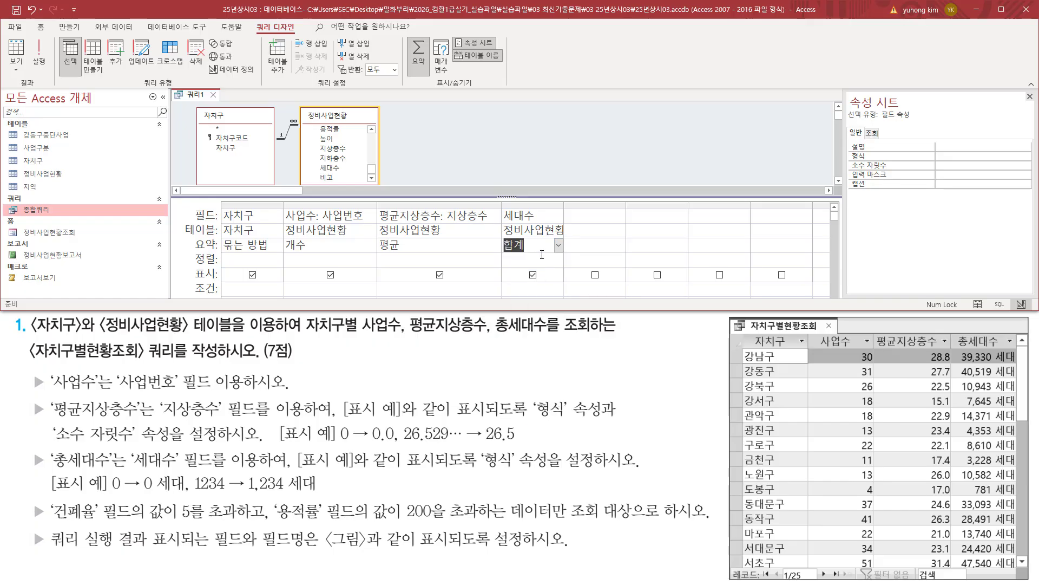
# - Give the 세대수 column the alias 총세대수 and fit the column width to its contents
pyautogui.click(526, 216)
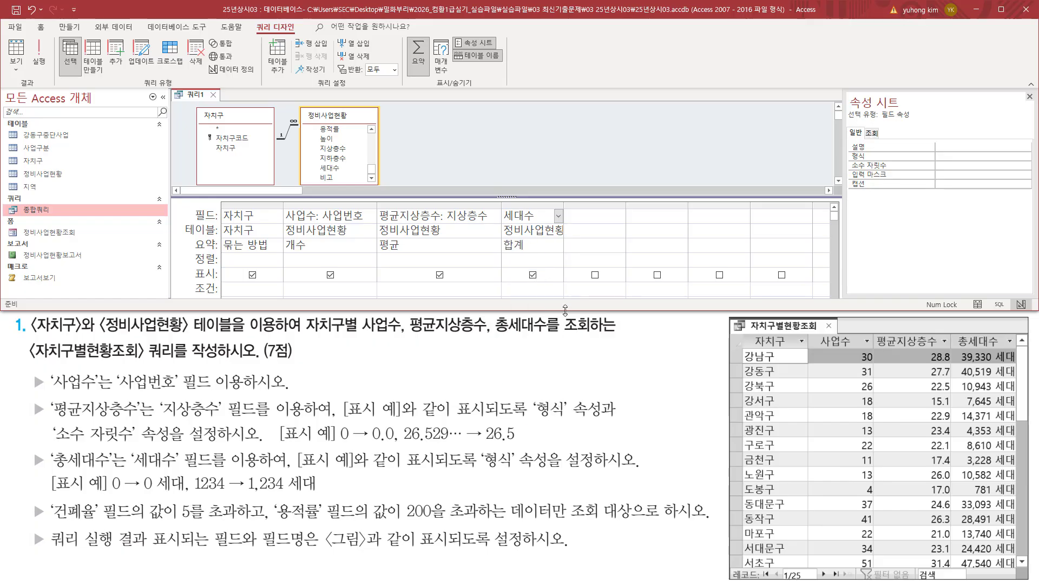
pyautogui.write('초')
pyautogui.write('세대수')
pyautogui.click(551, 232)
pyautogui.doubleClick(564, 206)
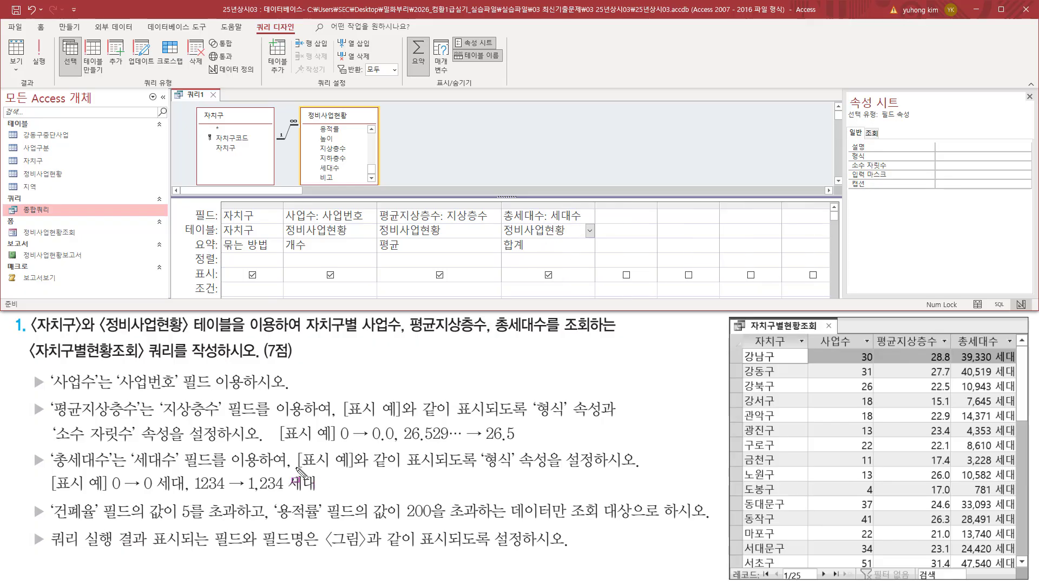
pyautogui.moveTo(297, 467); pyautogui.dragTo(363, 466)
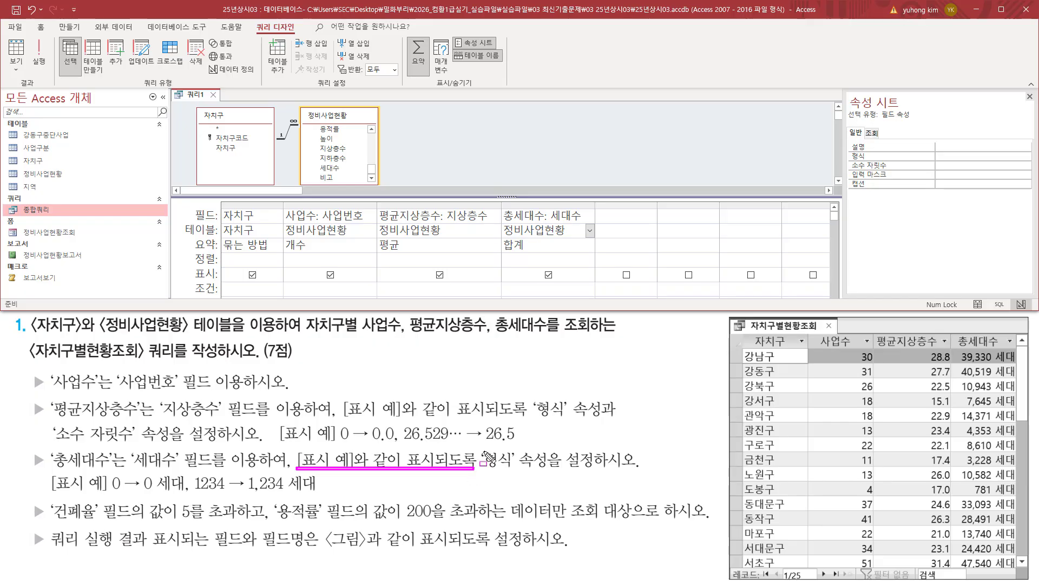
pyautogui.moveTo(477, 447)
pyautogui.mouseDown()
pyautogui.moveTo(499, 472)
pyautogui.moveTo(601, 473)
pyautogui.mouseUp()
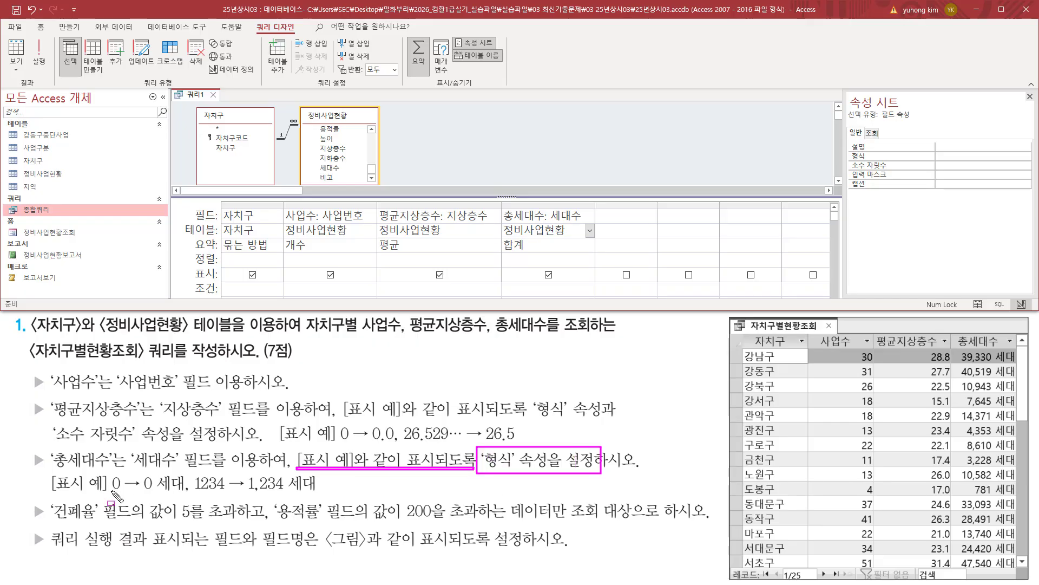
pyautogui.moveTo(108, 491); pyautogui.dragTo(184, 492)
pyautogui.moveTo(194, 492); pyautogui.dragTo(225, 492)
pyautogui.moveTo(248, 492); pyautogui.dragTo(318, 492)
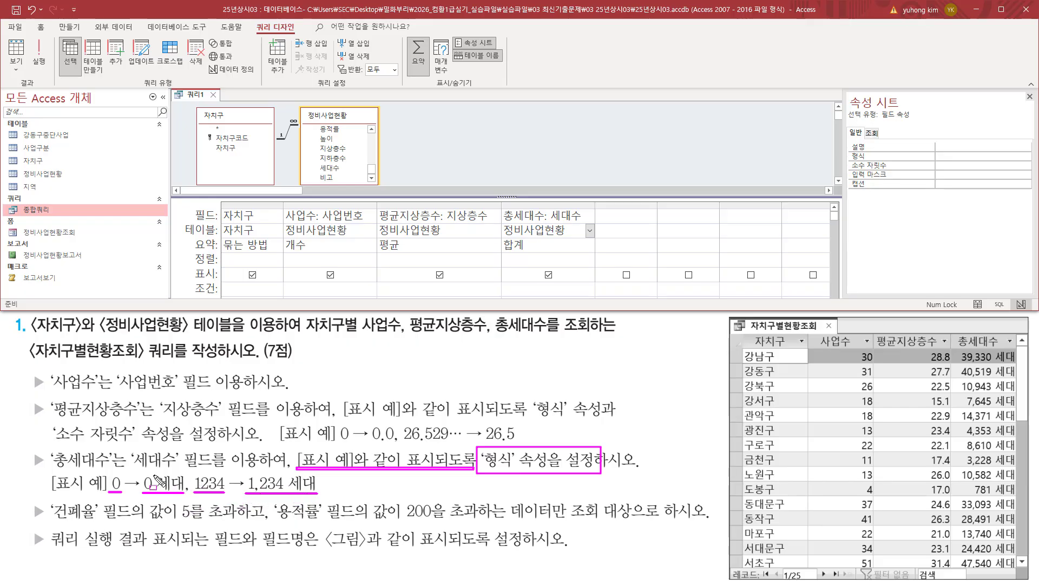
pyautogui.moveTo(153, 475); pyautogui.dragTo(159, 492)
pyautogui.moveTo(284, 474); pyautogui.dragTo(292, 492)
pyautogui.moveTo(506, 200)
pyautogui.mouseDown()
pyautogui.moveTo(510, 223)
pyautogui.moveTo(570, 256)
pyautogui.mouseUp()
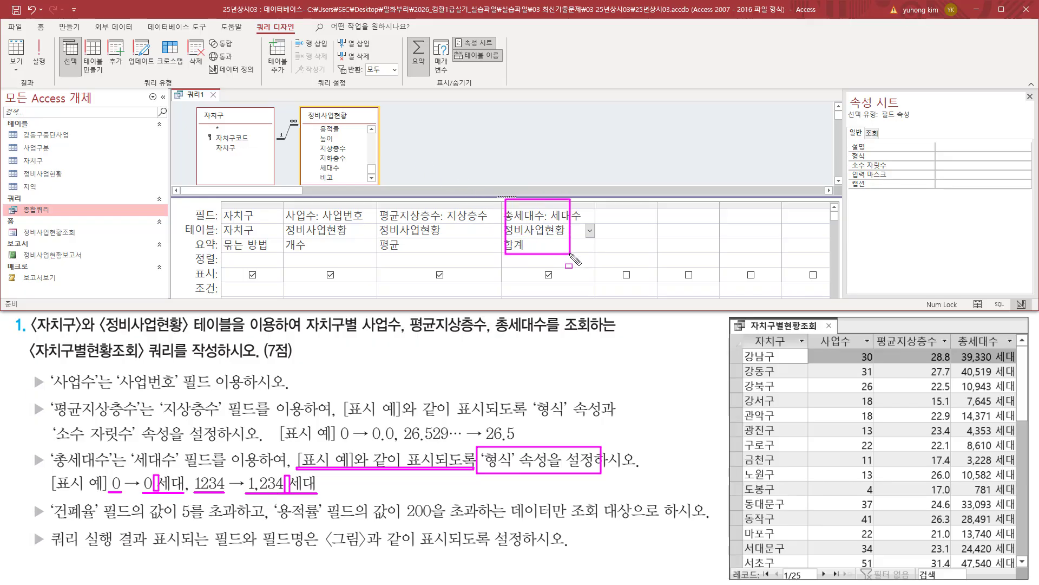
pyautogui.press('Escape')
# - Select the 총세대수 column's field in the design grid to show its field properties
pyautogui.click(555, 217)
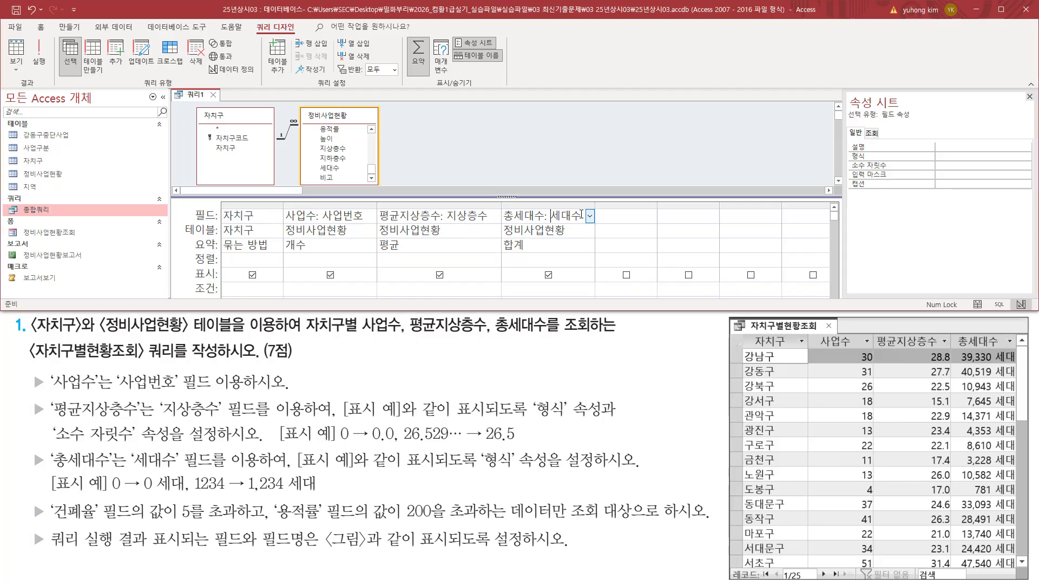
pyautogui.moveTo(881, 119); pyautogui.dragTo(914, 119)
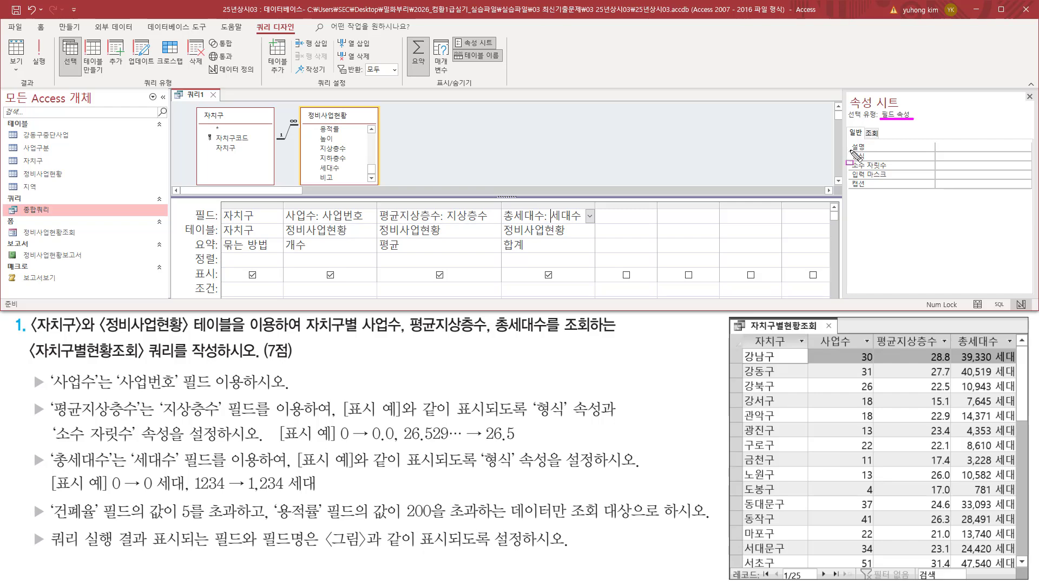
pyautogui.moveTo(848, 151); pyautogui.dragTo(1004, 162)
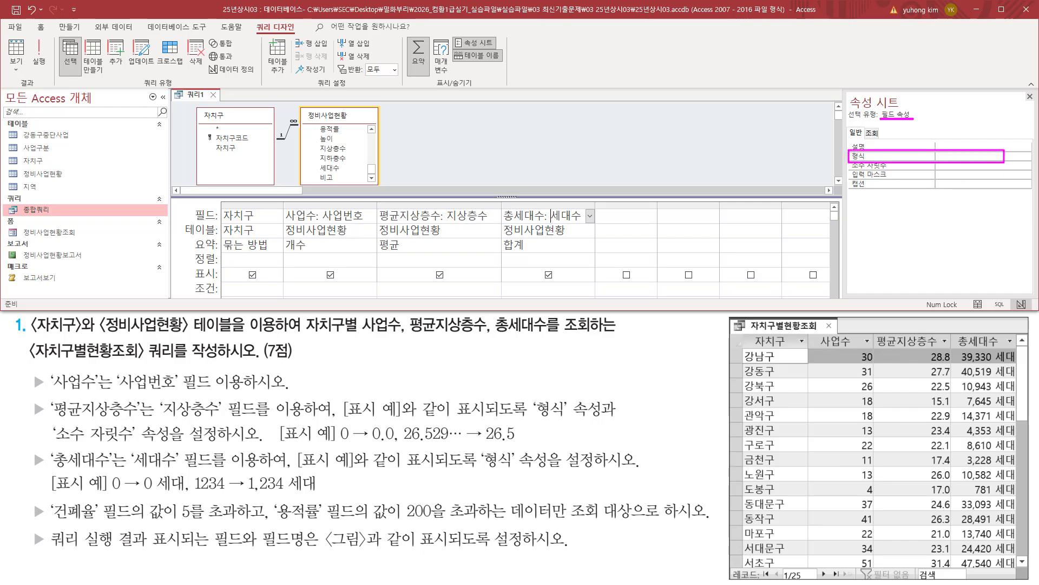
pyautogui.press('Escape')
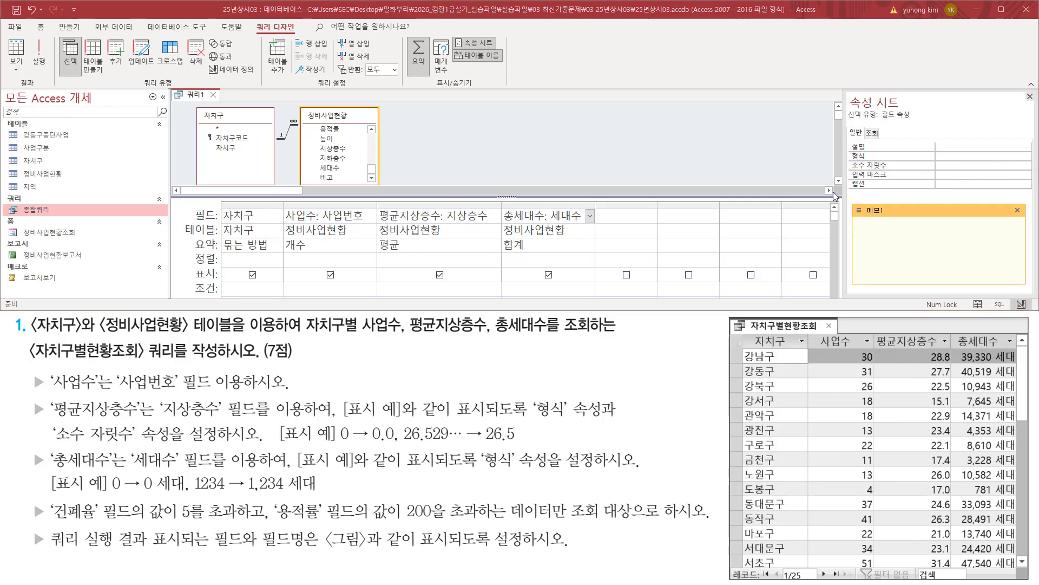
pyautogui.write('#,')
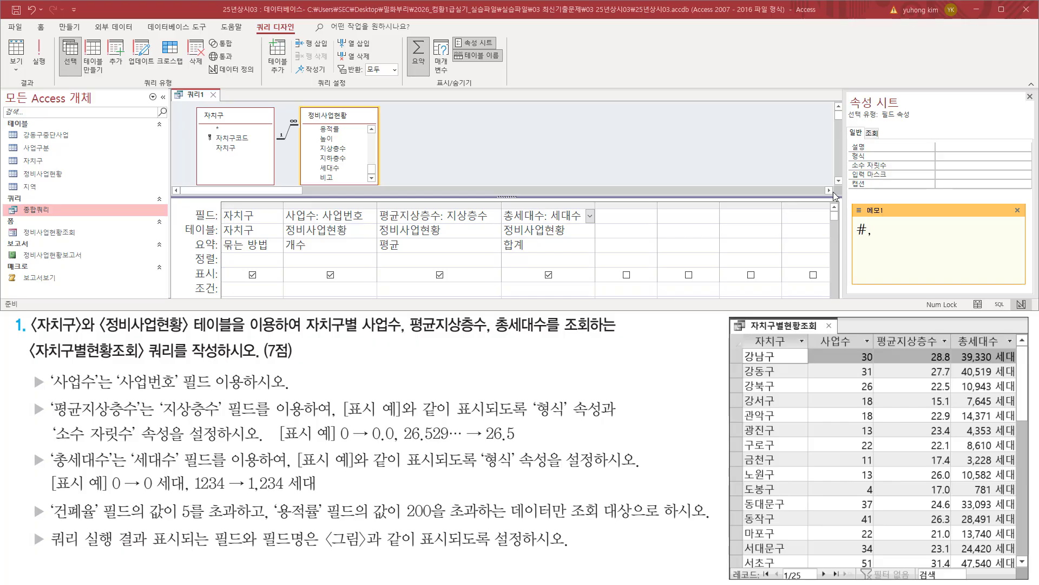
pyautogui.write('###')
pyautogui.moveTo(110, 490); pyautogui.dragTo(123, 490)
pyautogui.click(919, 234)
pyautogui.press('BackSpace')
pyautogui.write('ㅅ')
pyautogui.write('대')
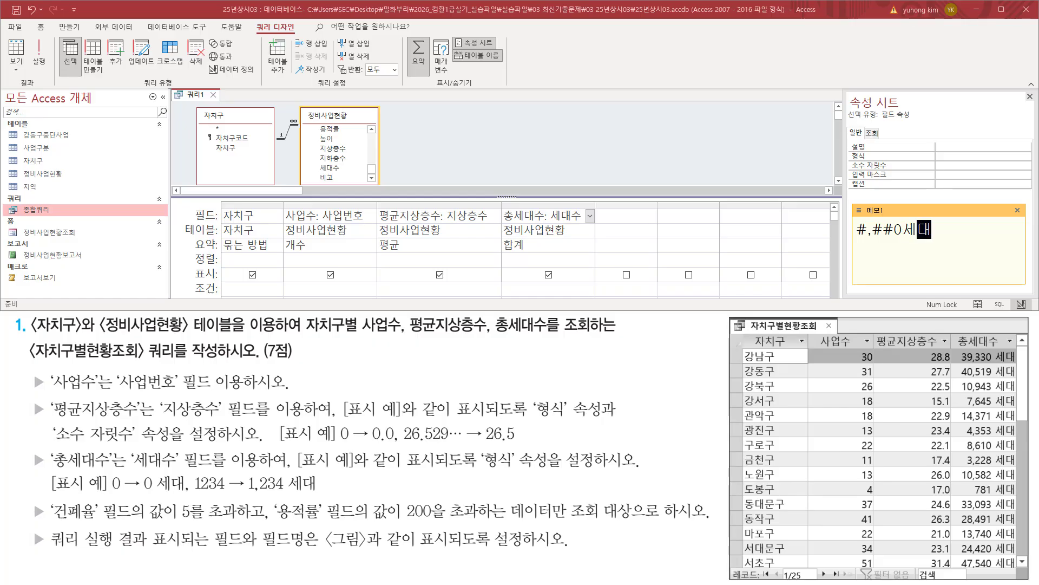
pyautogui.write('"세대')
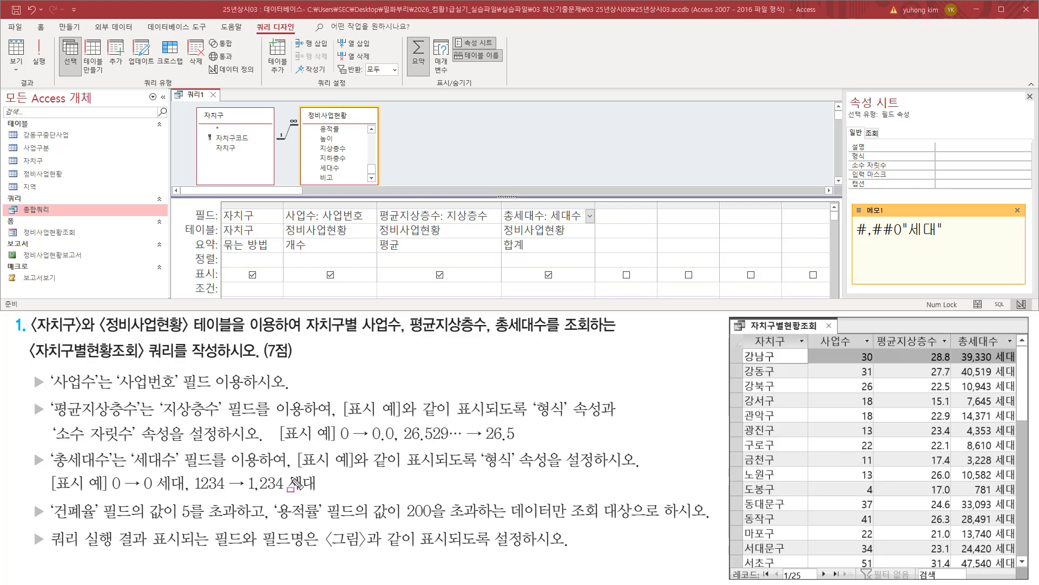
pyautogui.moveTo(285, 476); pyautogui.dragTo(286, 485)
pyautogui.moveTo(153, 488); pyautogui.dragTo(156, 475)
pyautogui.moveTo(901, 219)
pyautogui.mouseDown()
pyautogui.moveTo(907, 229)
pyautogui.moveTo(943, 229)
pyautogui.mouseUp()
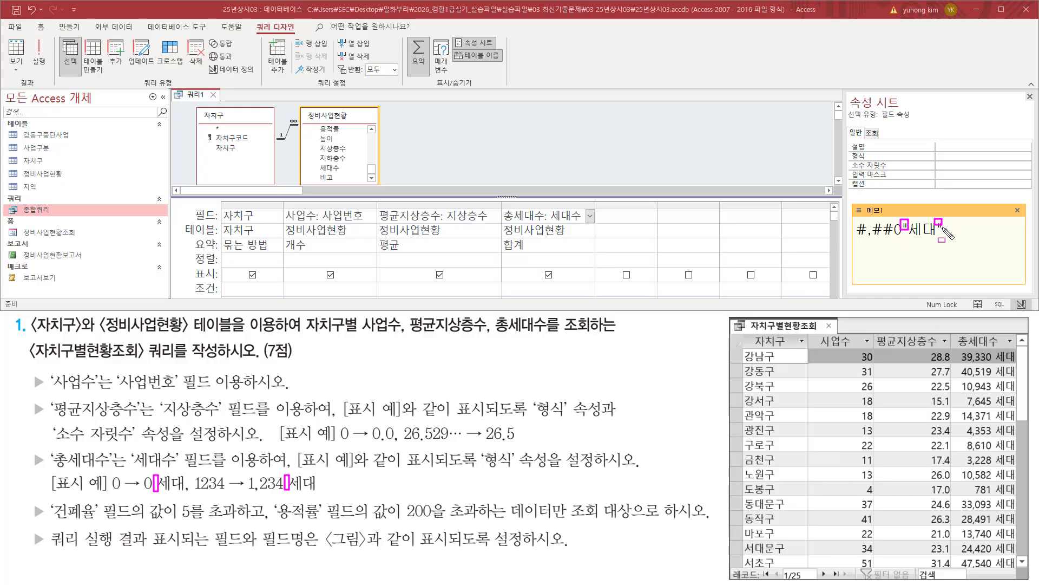
pyautogui.press('Escape')
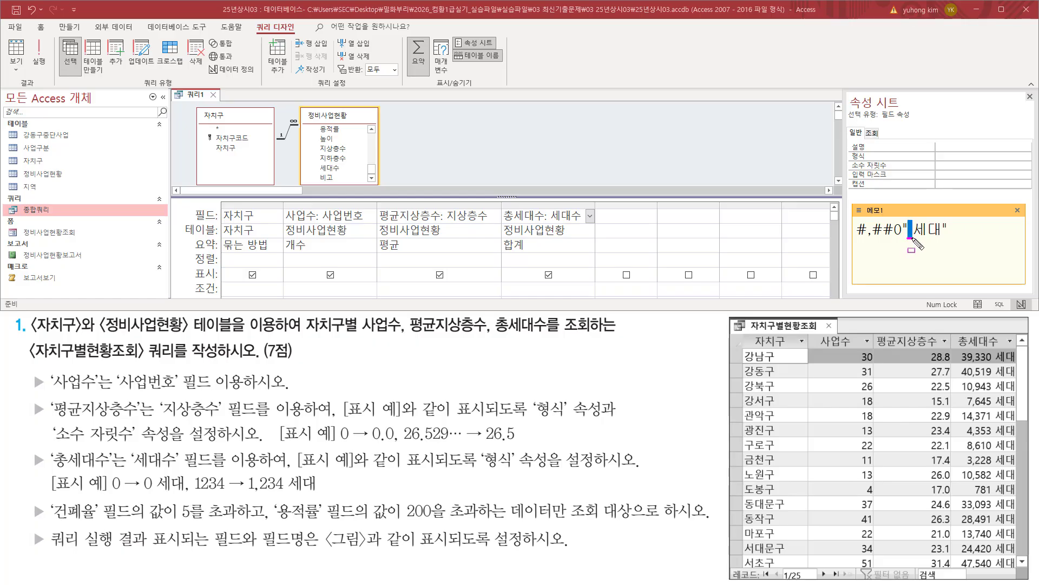
pyautogui.moveTo(913, 239); pyautogui.dragTo(953, 238)
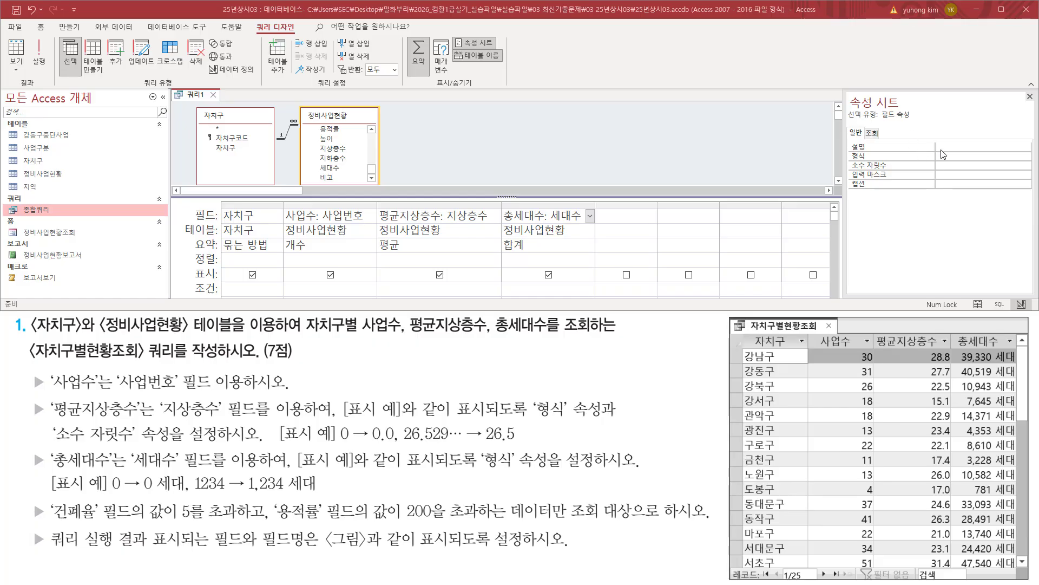
# - Set the 총세대수 column's 형식 property to #,##0" 세대"
pyautogui.click(966, 156)
pyautogui.write('#,##0" 세대"')
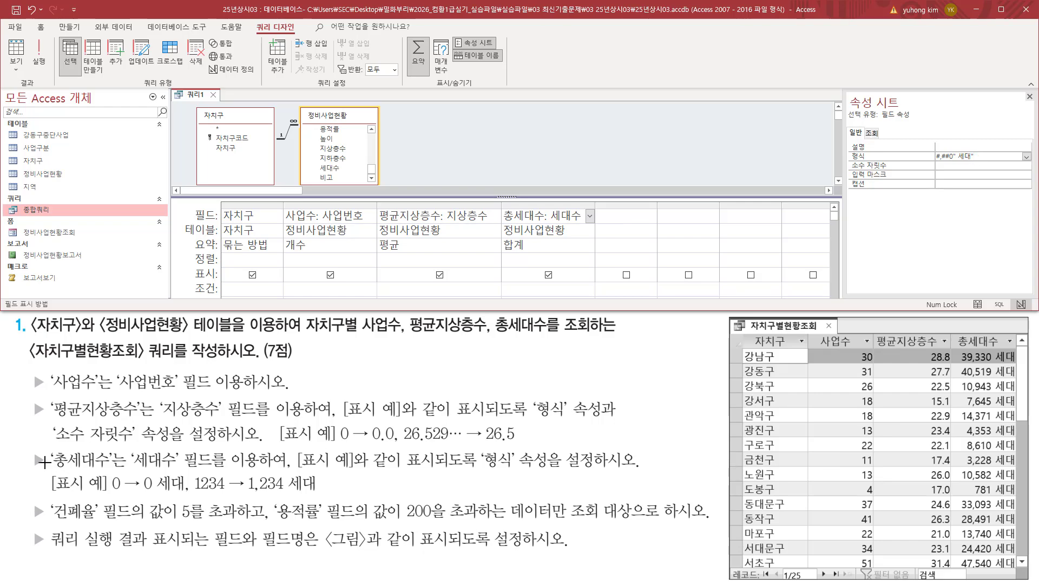
pyautogui.moveTo(26, 450)
pyautogui.mouseDown()
pyautogui.moveTo(312, 490)
pyautogui.moveTo(642, 491)
pyautogui.mouseUp()
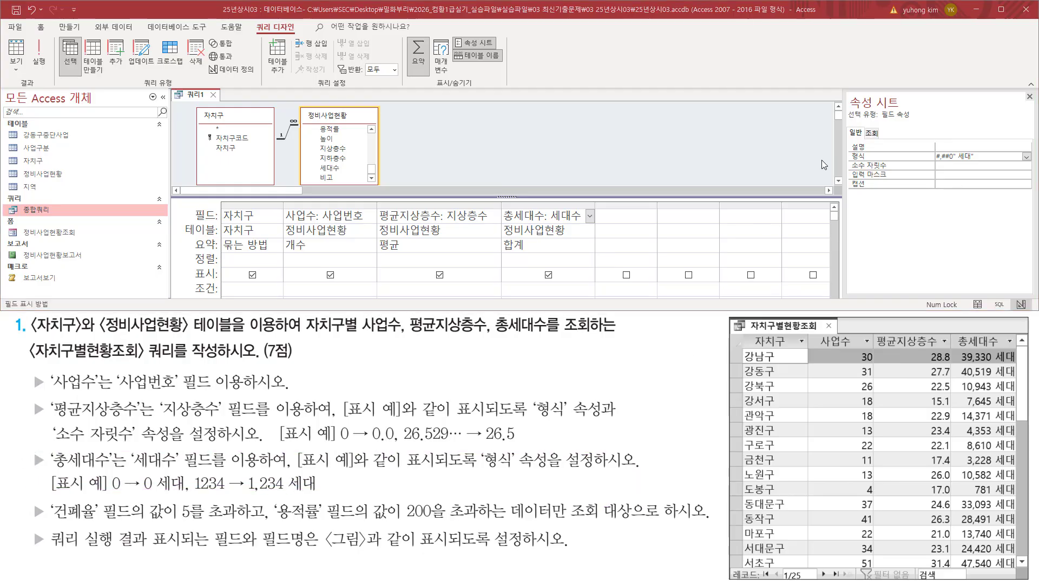
pyautogui.moveTo(50, 523); pyautogui.dragTo(132, 523)
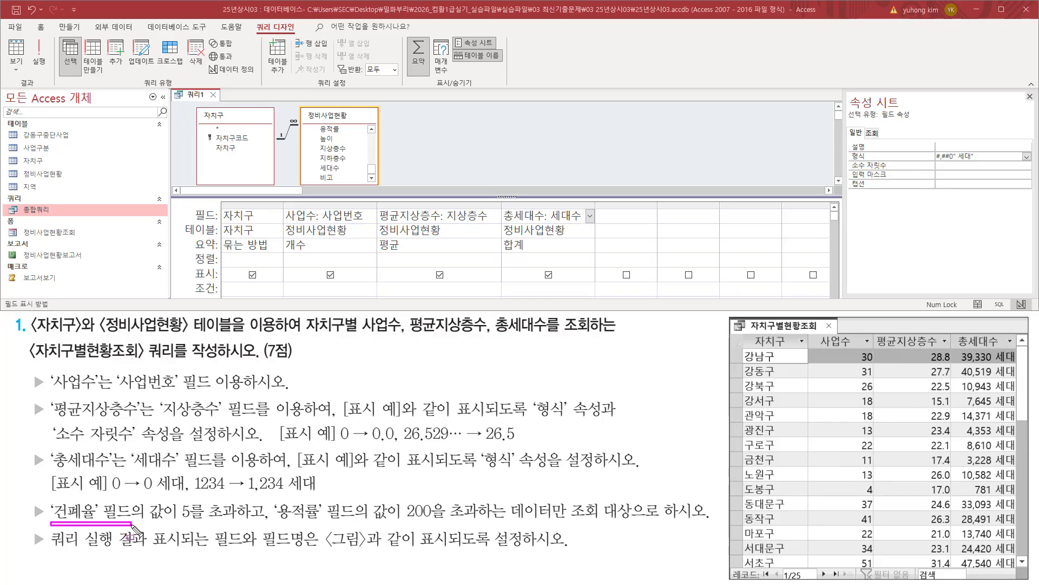
pyautogui.moveTo(51, 522); pyautogui.dragTo(172, 499)
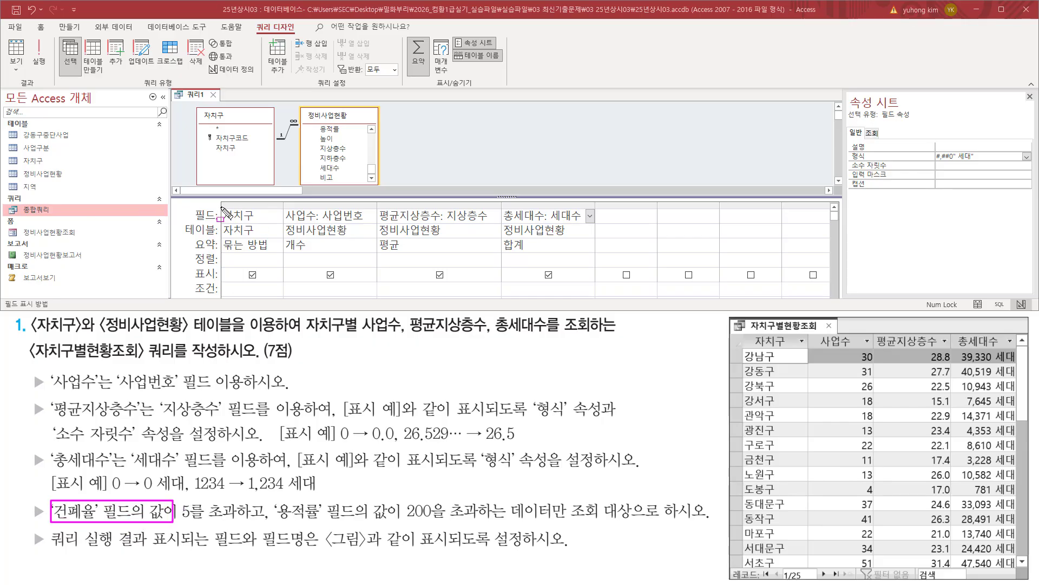
pyautogui.moveTo(221, 206)
pyautogui.mouseDown()
pyautogui.moveTo(501, 239)
pyautogui.moveTo(603, 227)
pyautogui.mouseUp()
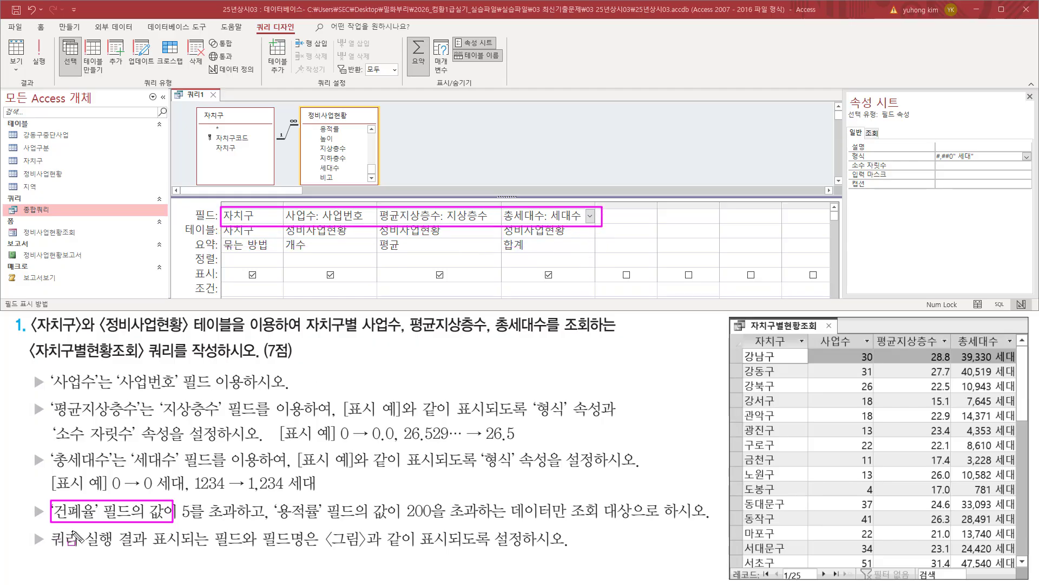
pyautogui.moveTo(183, 522); pyautogui.dragTo(490, 520)
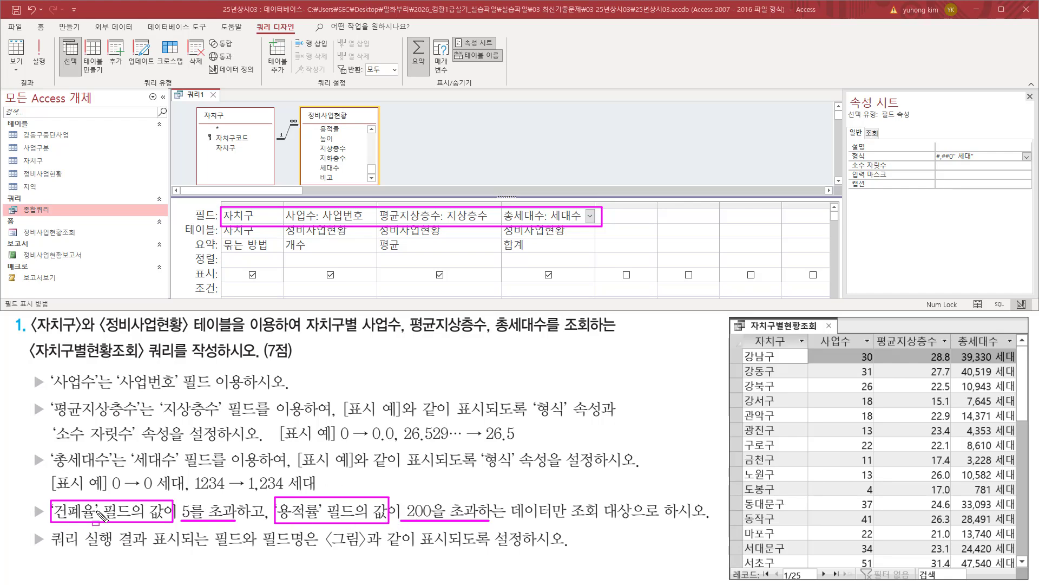
pyautogui.press('Escape')
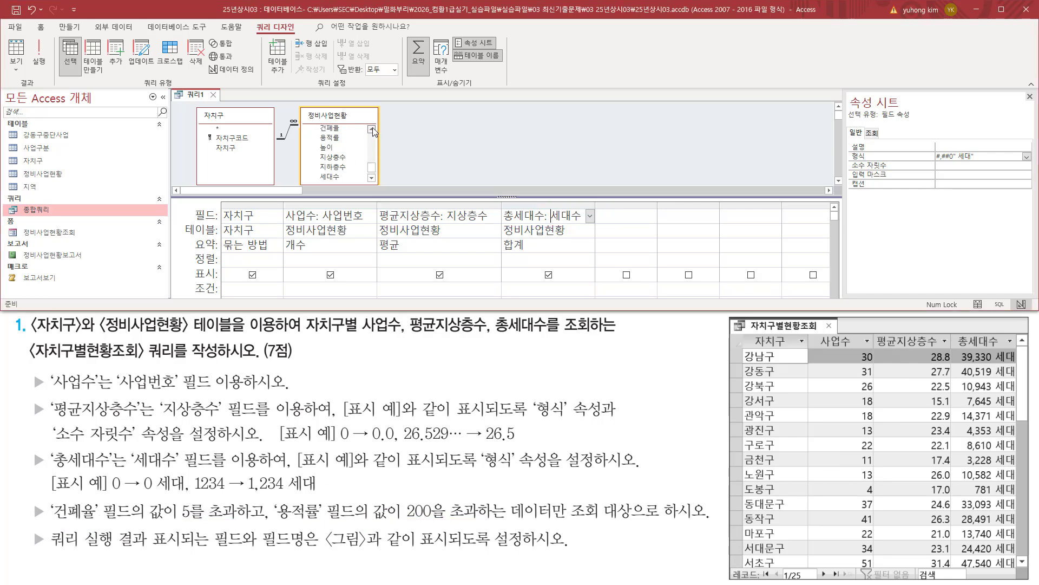
# - Add the 건폐율 and 용적률 fields from 정비사업현황 to the query grid and close the property sheet
pyautogui.scroll(1, 342, 142)
pyautogui.click(327, 137)
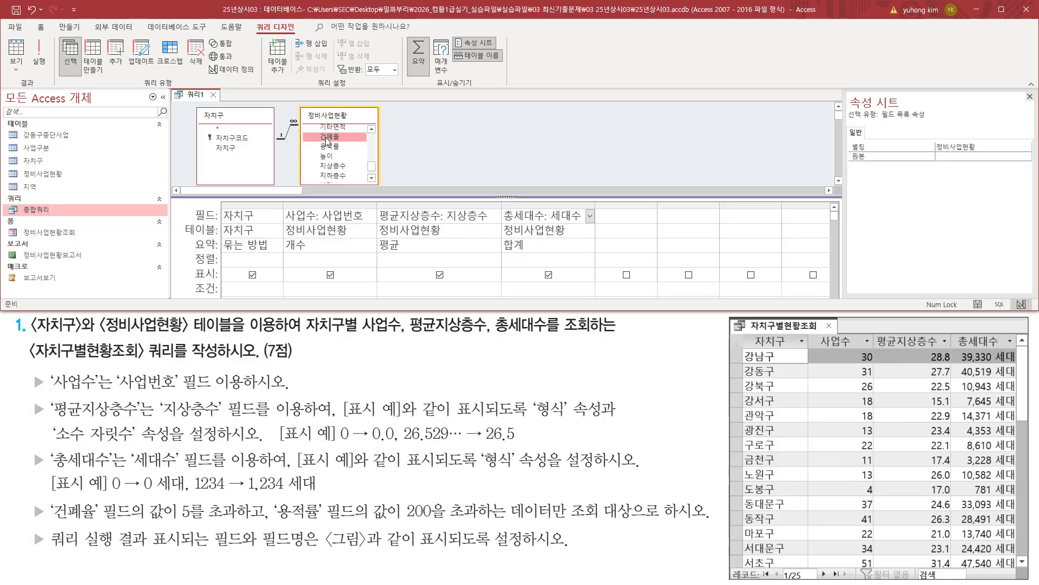
pyautogui.doubleClick(327, 137)
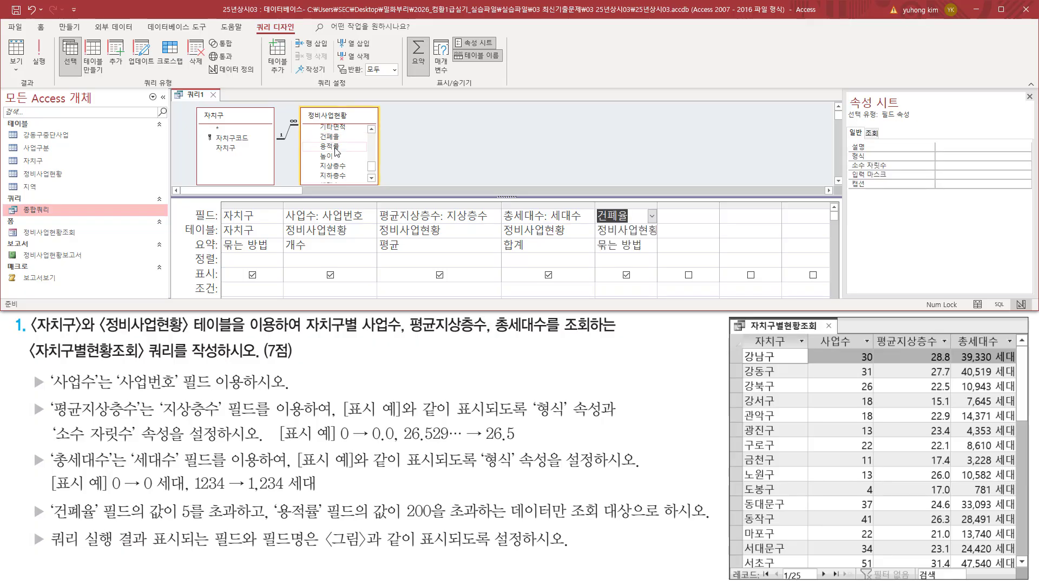
pyautogui.click(335, 149)
pyautogui.doubleClick(336, 149)
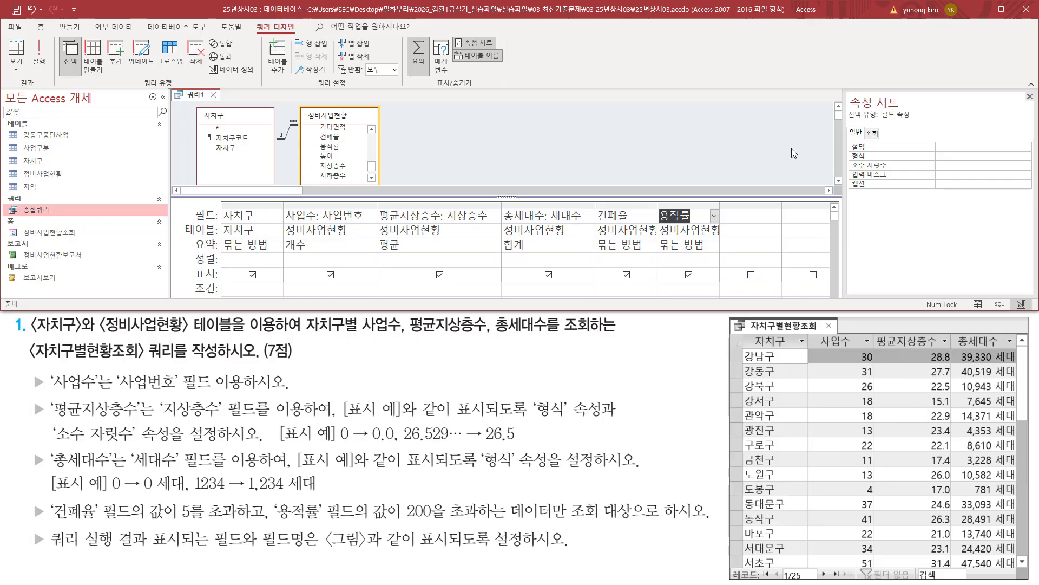
pyautogui.click(1030, 97)
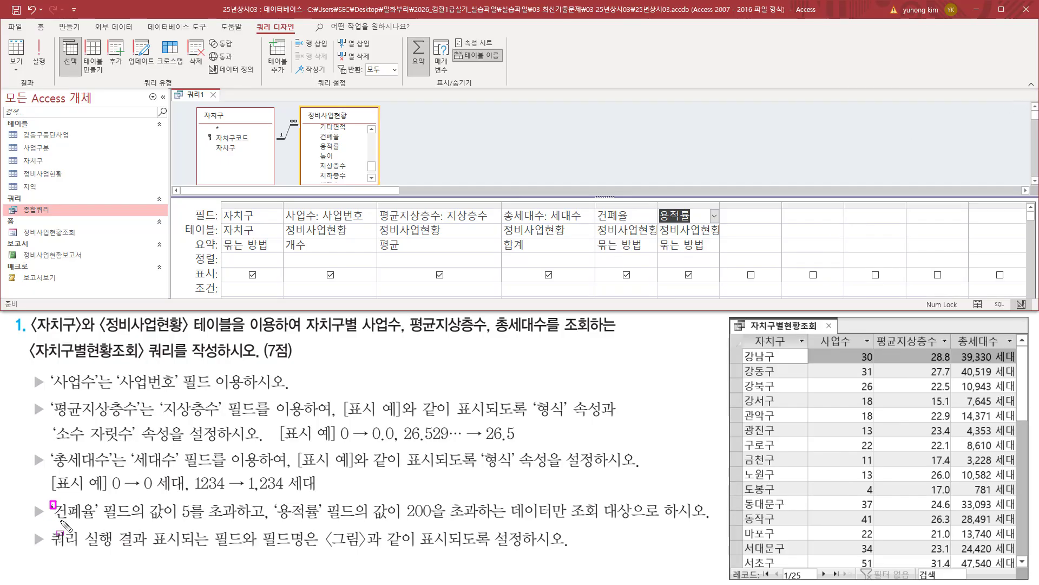
pyautogui.moveTo(50, 501)
pyautogui.mouseDown()
pyautogui.moveTo(237, 522)
pyautogui.moveTo(477, 521)
pyautogui.mouseUp()
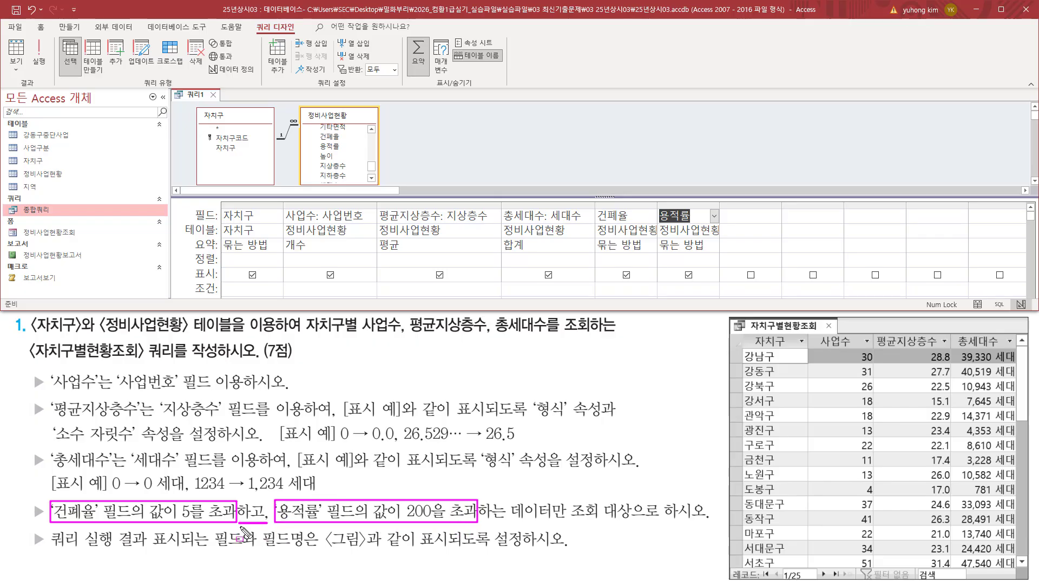
pyautogui.moveTo(238, 526); pyautogui.dragTo(269, 527)
pyautogui.moveTo(190, 280); pyautogui.dragTo(217, 294)
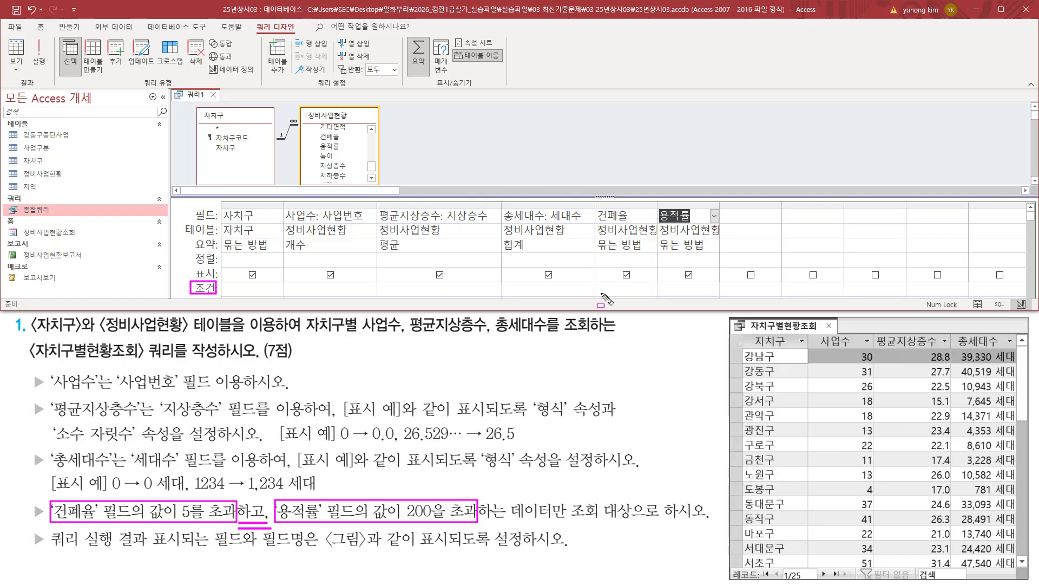
pyautogui.press('Escape')
# - Set the criteria to >5 for 건폐율 and >200 for 용적률, both in the same 조건 row
pyautogui.click(630, 289)
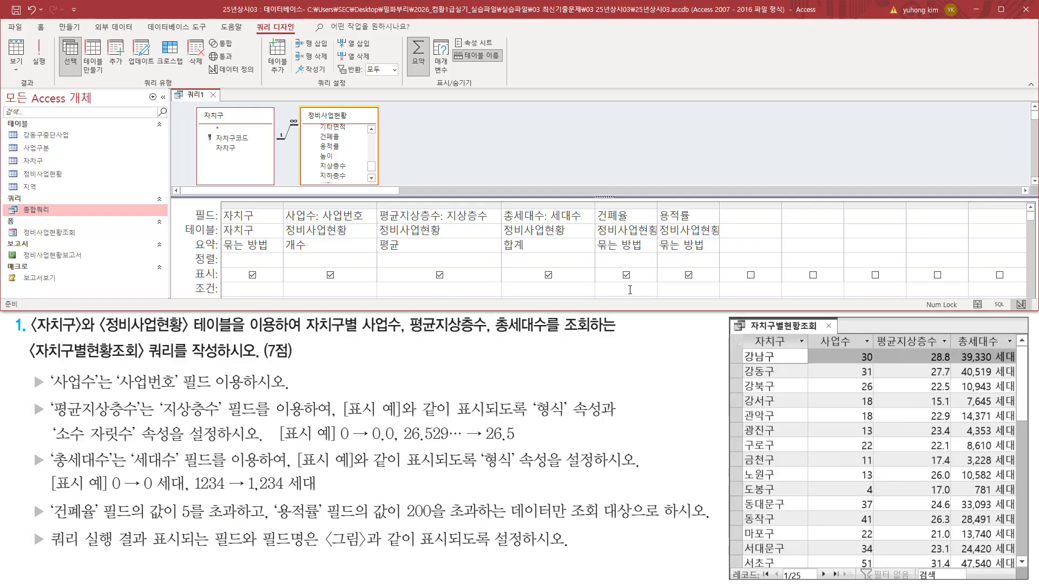
pyautogui.write('>5')
pyautogui.moveTo(275, 522); pyautogui.dragTo(489, 523)
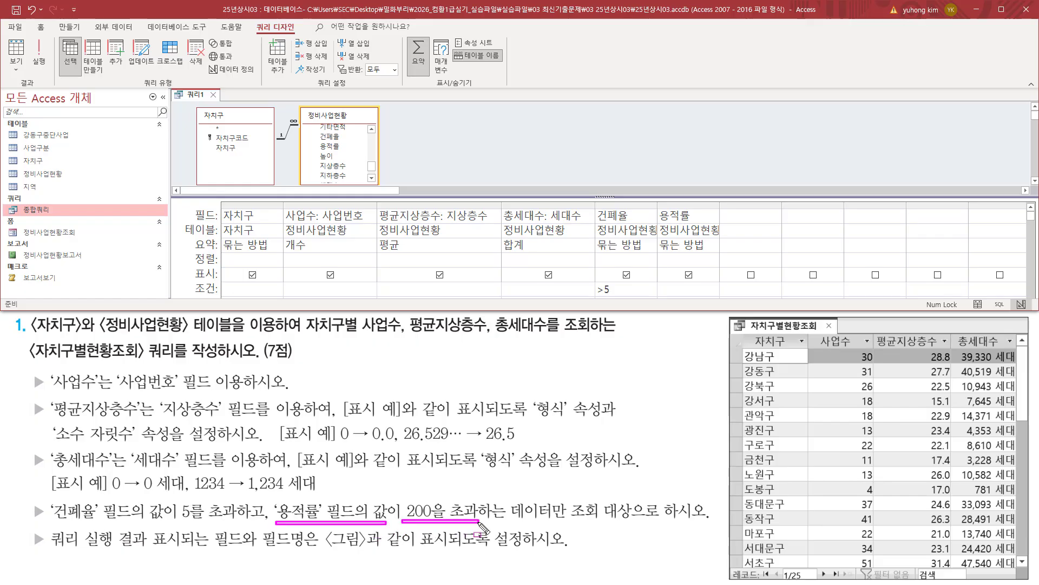
pyautogui.press('Escape')
pyautogui.click(680, 289)
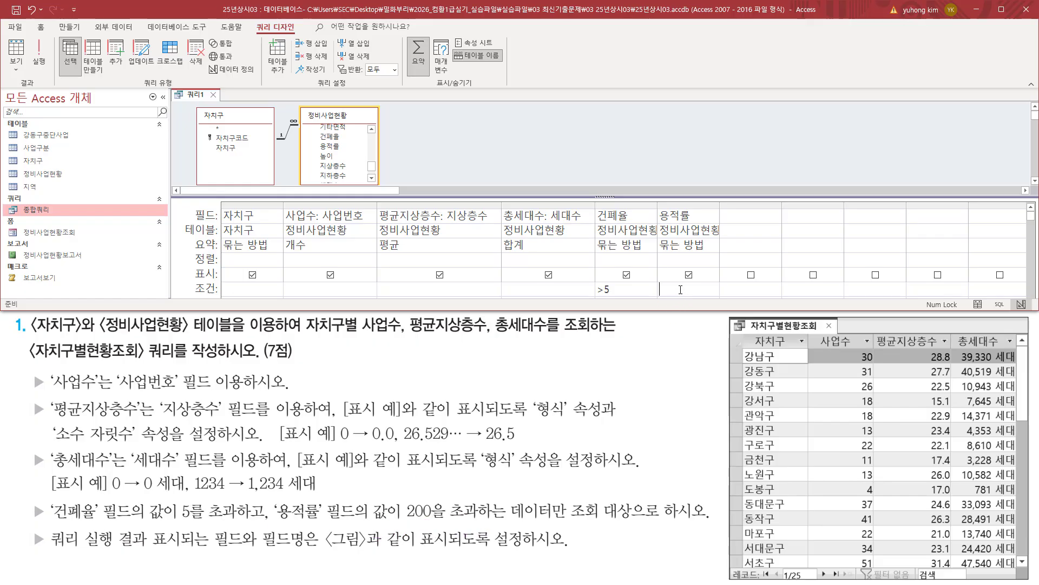
pyautogui.write('>200')
pyautogui.moveTo(50, 523)
pyautogui.mouseDown()
pyautogui.moveTo(214, 525)
pyautogui.moveTo(210, 502)
pyautogui.moveTo(238, 501)
pyautogui.moveTo(290, 521)
pyautogui.moveTo(479, 522)
pyautogui.mouseUp()
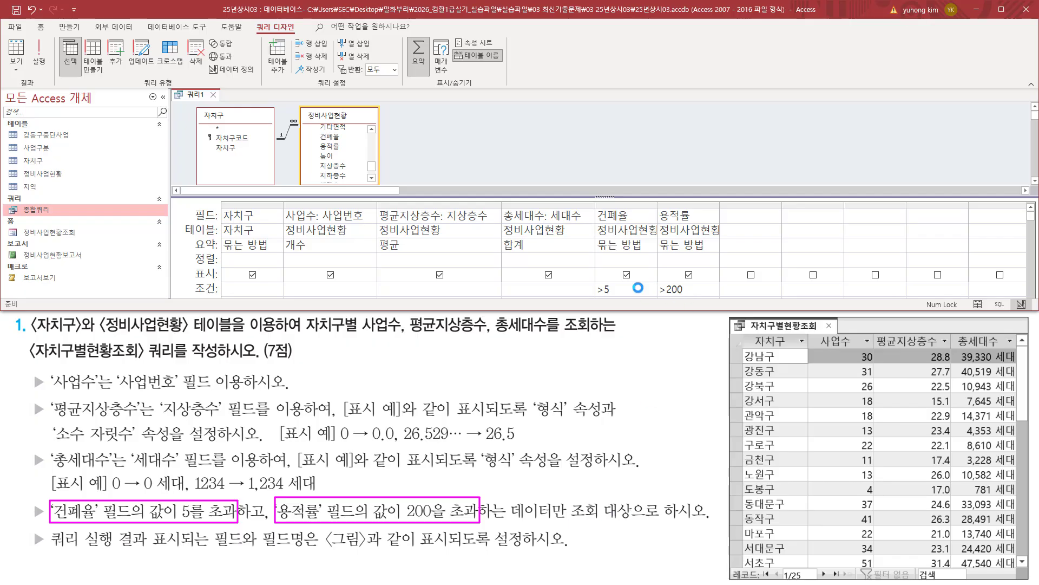
pyautogui.press('Escape')
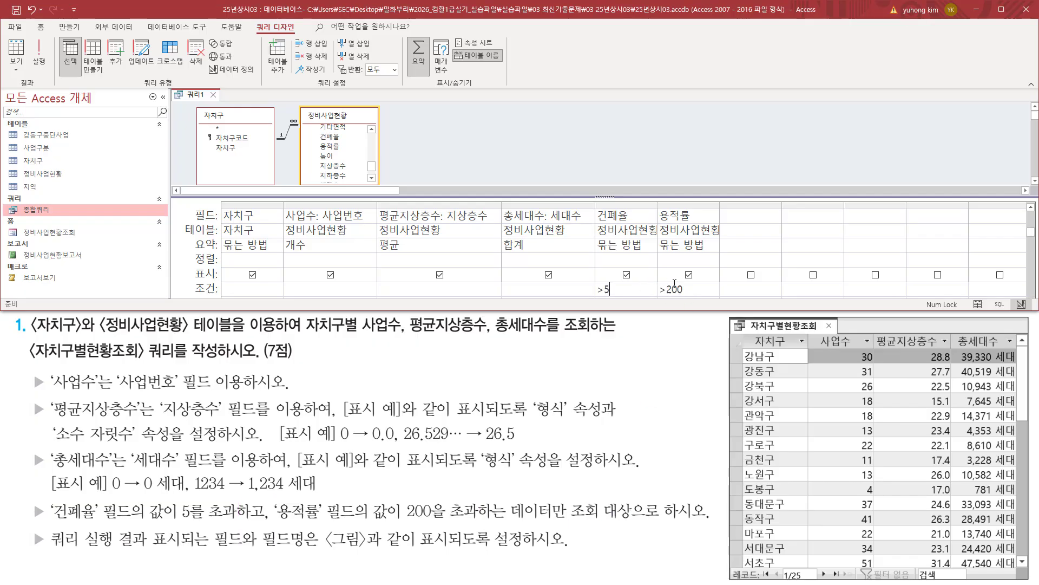
pyautogui.moveTo(594, 280)
pyautogui.mouseDown()
pyautogui.moveTo(622, 296)
pyautogui.moveTo(692, 295)
pyautogui.mouseUp()
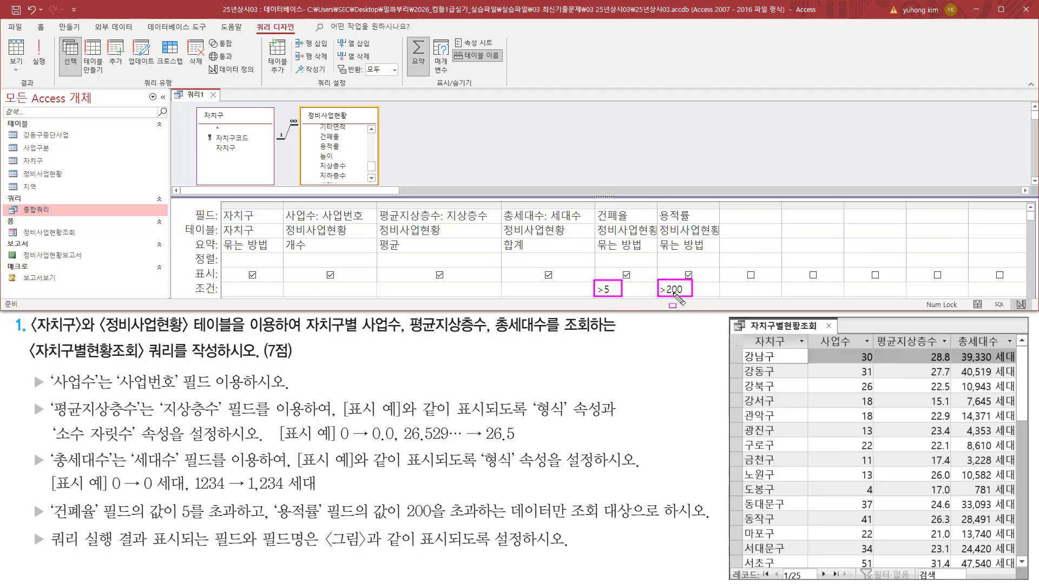
pyautogui.press('Escape')
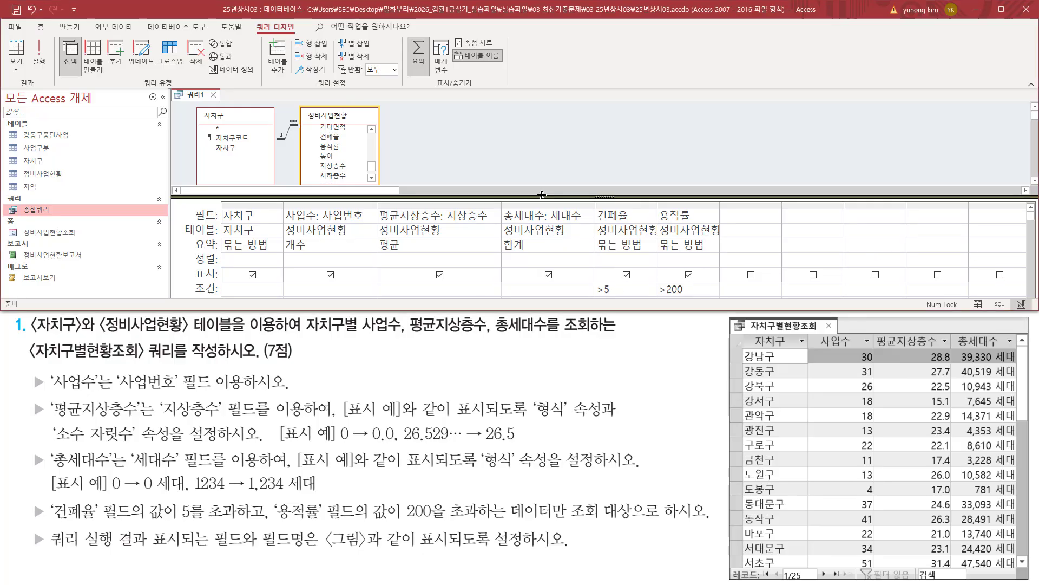
# - Enlarge the query design grid and examine the 조건 and 또는 rows under 건폐율 and 용적률
pyautogui.moveTo(544, 197); pyautogui.dragTo(542, 174)
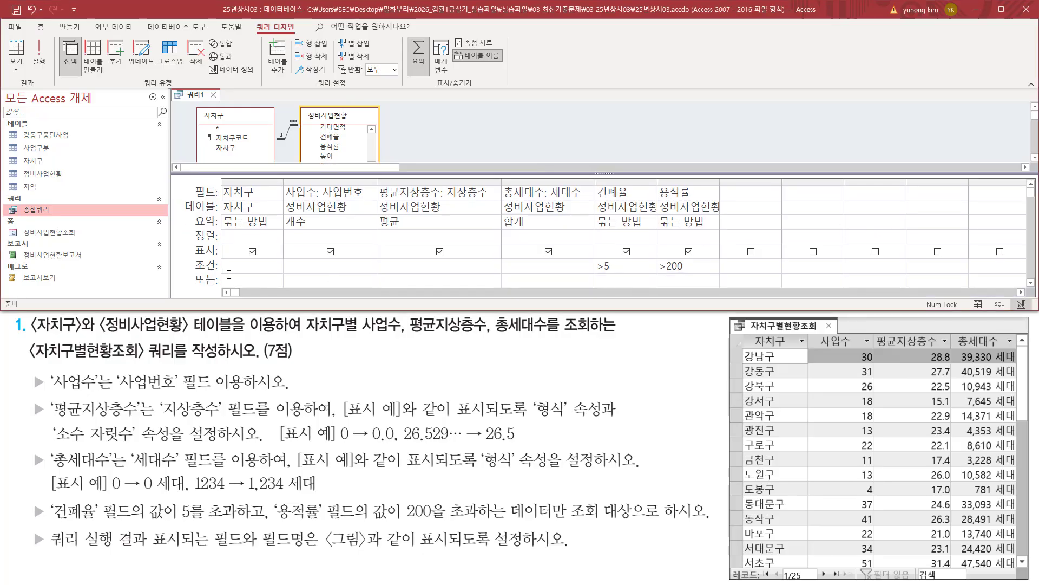
pyautogui.hotkey('ctrl', '2')
pyautogui.moveTo(190, 272); pyautogui.dragTo(219, 290)
pyautogui.moveTo(596, 257); pyautogui.dragTo(703, 291)
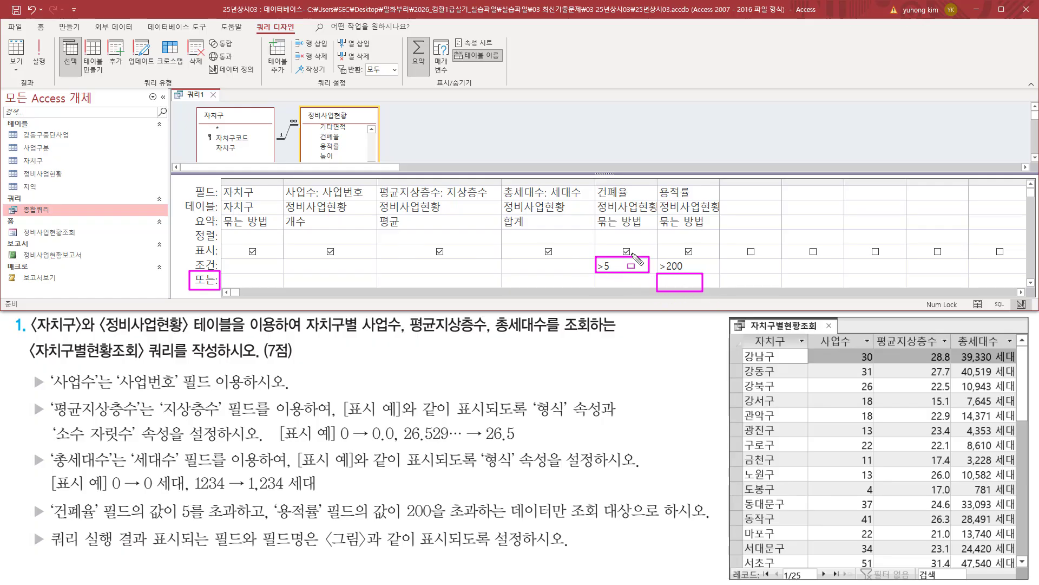
pyautogui.press('Escape')
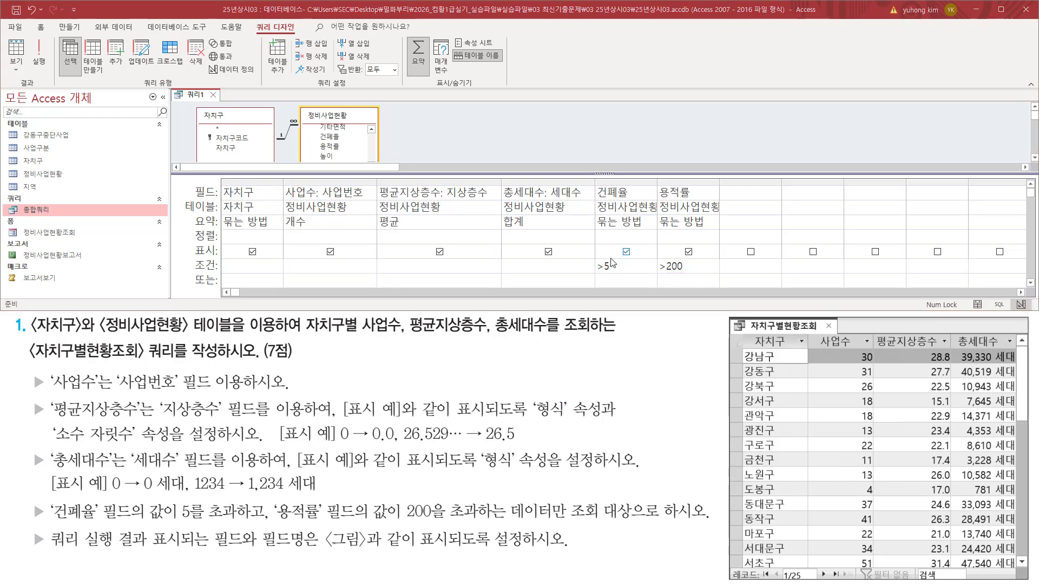
pyautogui.moveTo(593, 258); pyautogui.dragTo(715, 274)
pyautogui.moveTo(192, 270); pyautogui.dragTo(221, 271)
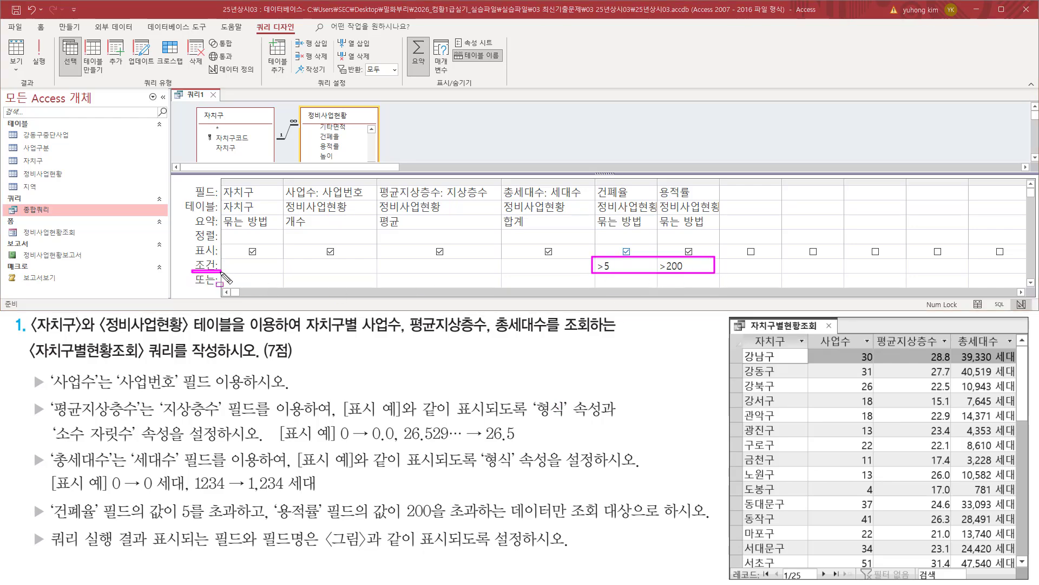
pyautogui.press('Escape')
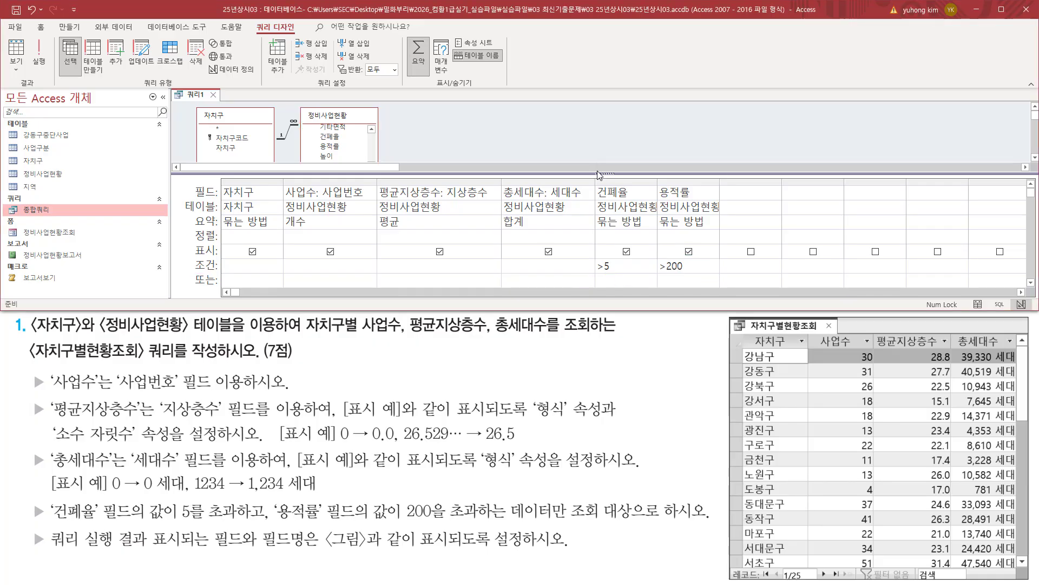
# - Shrink the query design grid slightly and run the query to view its datasheet results
pyautogui.moveTo(596, 174); pyautogui.dragTo(595, 186)
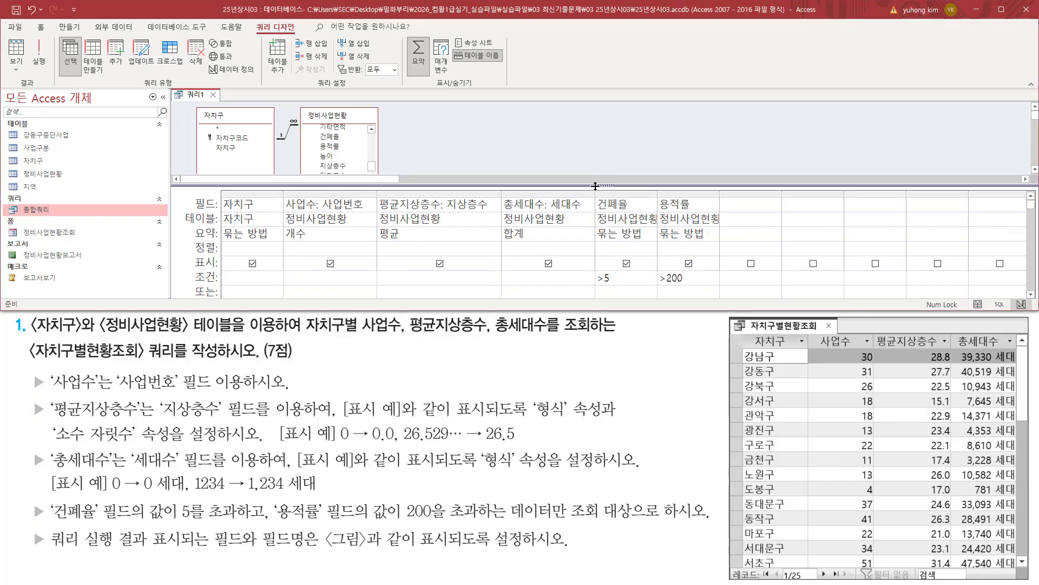
pyautogui.hotkey('ctrl', '2')
pyautogui.moveTo(31, 510); pyautogui.dragTo(709, 510)
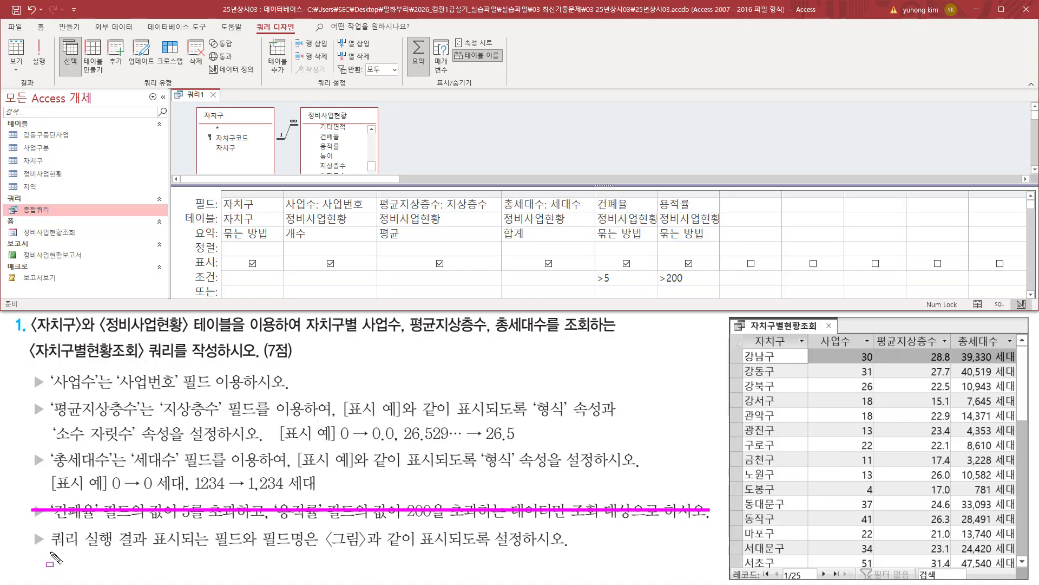
pyautogui.moveTo(50, 548); pyautogui.dragTo(569, 547)
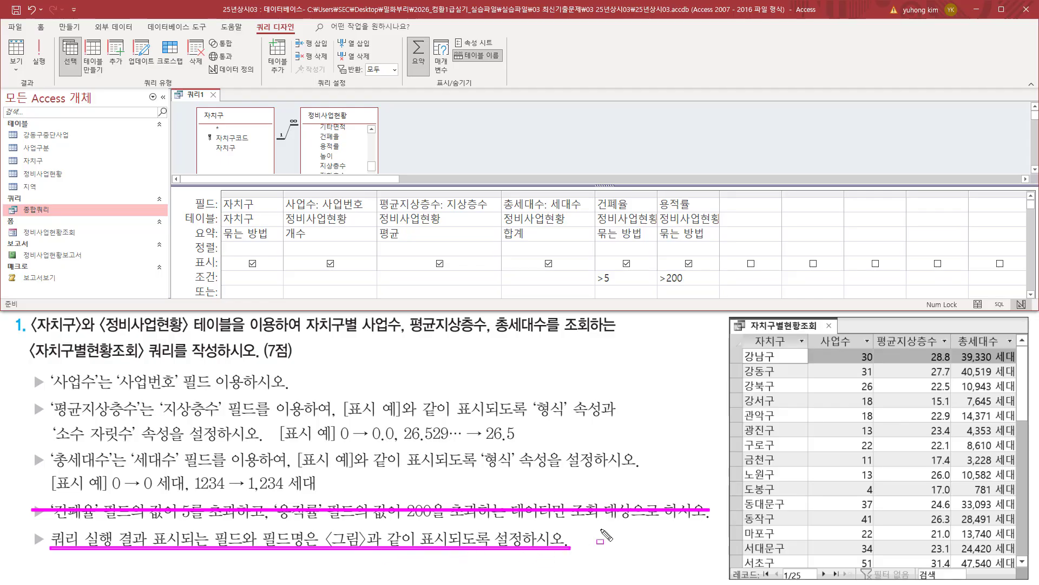
pyautogui.press('Escape')
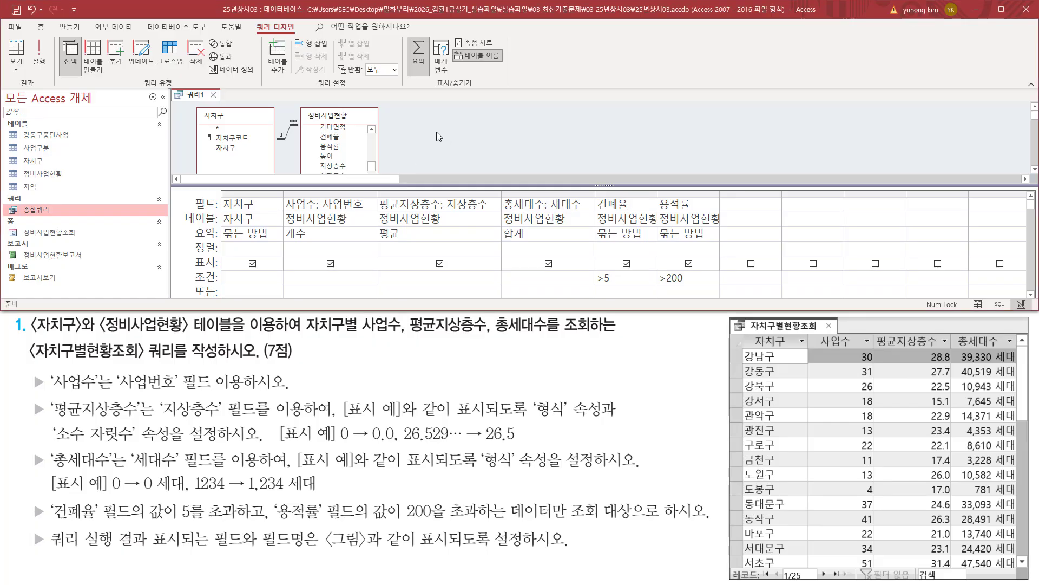
pyautogui.moveTo(250, 19); pyautogui.dragTo(304, 38)
pyautogui.moveTo(16, 77); pyautogui.dragTo(36, 87)
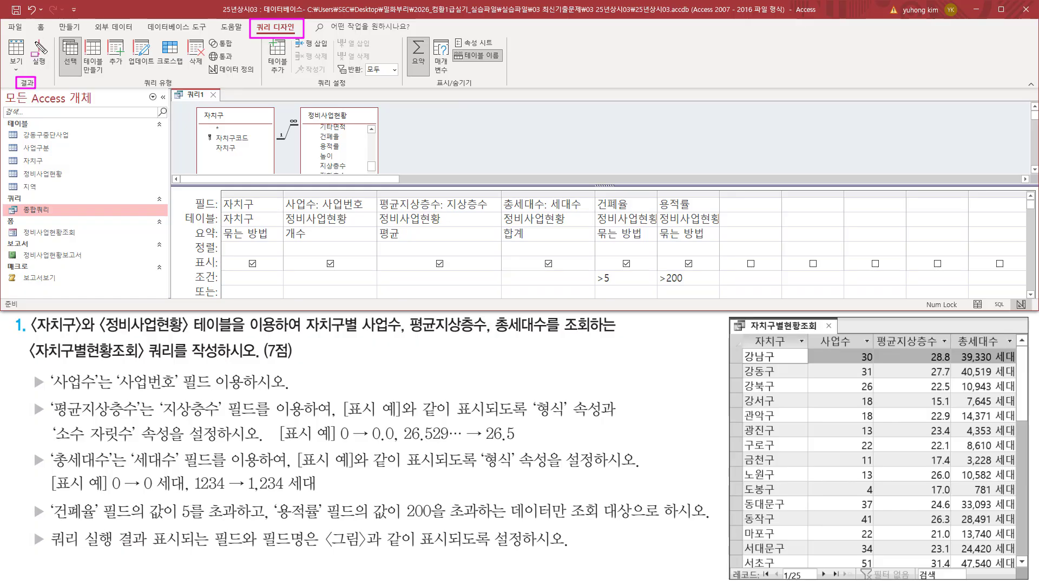
pyautogui.moveTo(33, 36); pyautogui.dragTo(49, 67)
pyautogui.press('Escape')
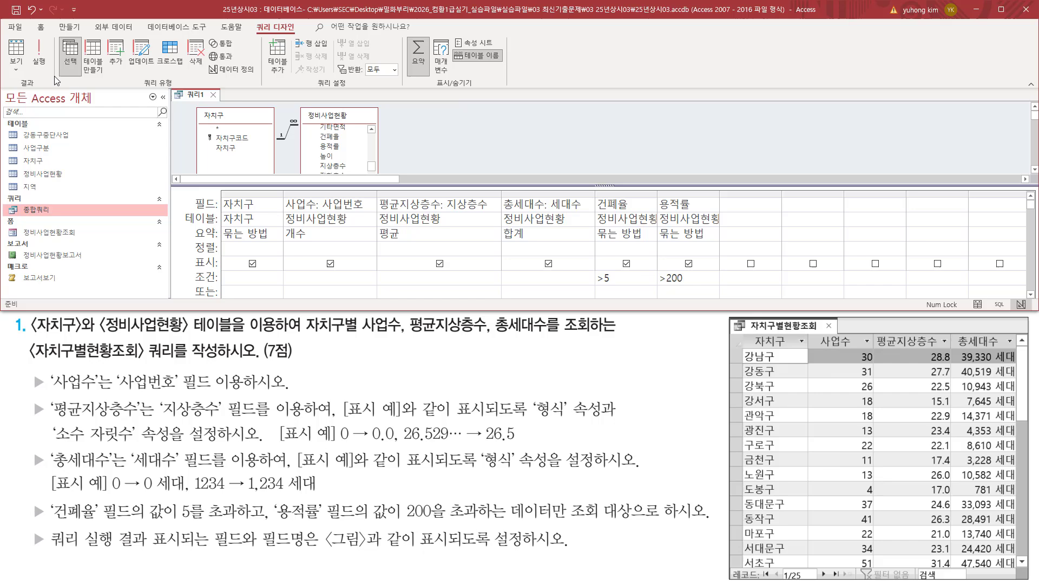
pyautogui.click(39, 52)
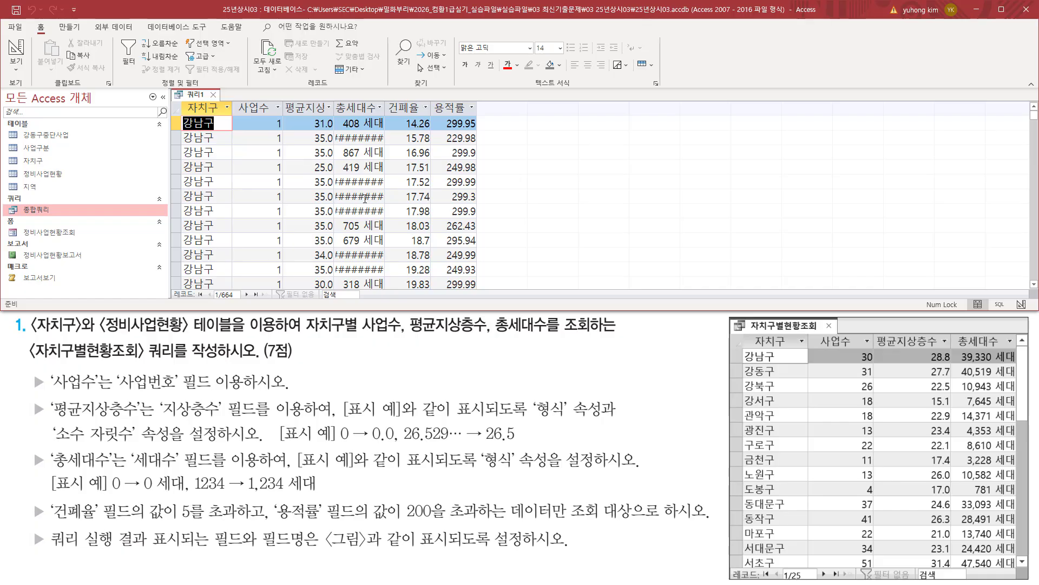
# - Fit the widths of the 총세대수 and 평균지상층수 columns to their contents in the datasheet
pyautogui.moveTo(336, 132); pyautogui.dragTo(378, 143)
pyautogui.moveTo(349, 176)
pyautogui.mouseDown()
pyautogui.moveTo(336, 198)
pyautogui.moveTo(387, 213)
pyautogui.mouseUp()
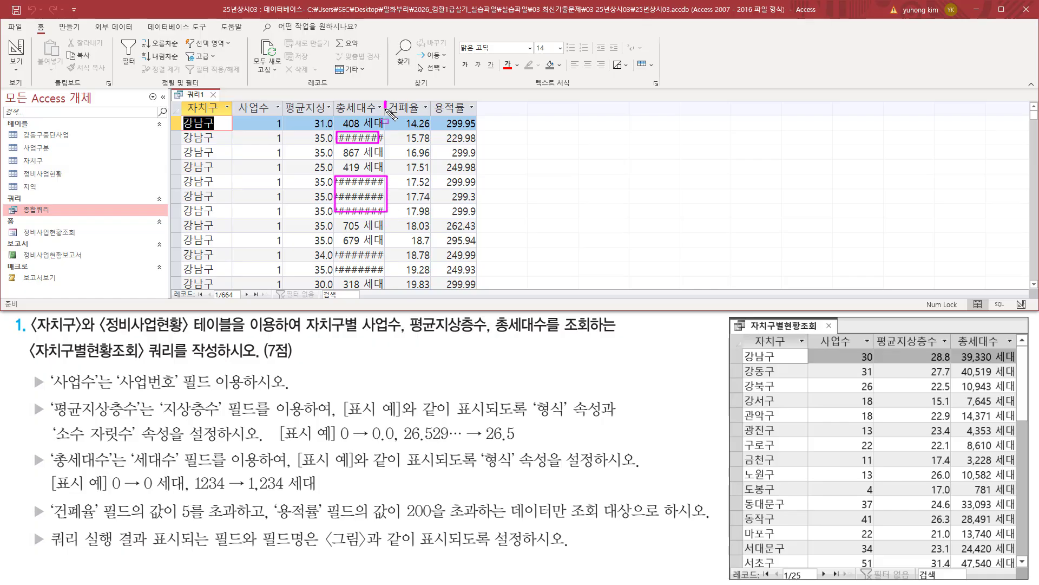
pyautogui.moveTo(385, 100); pyautogui.dragTo(384, 114)
pyautogui.press('Escape')
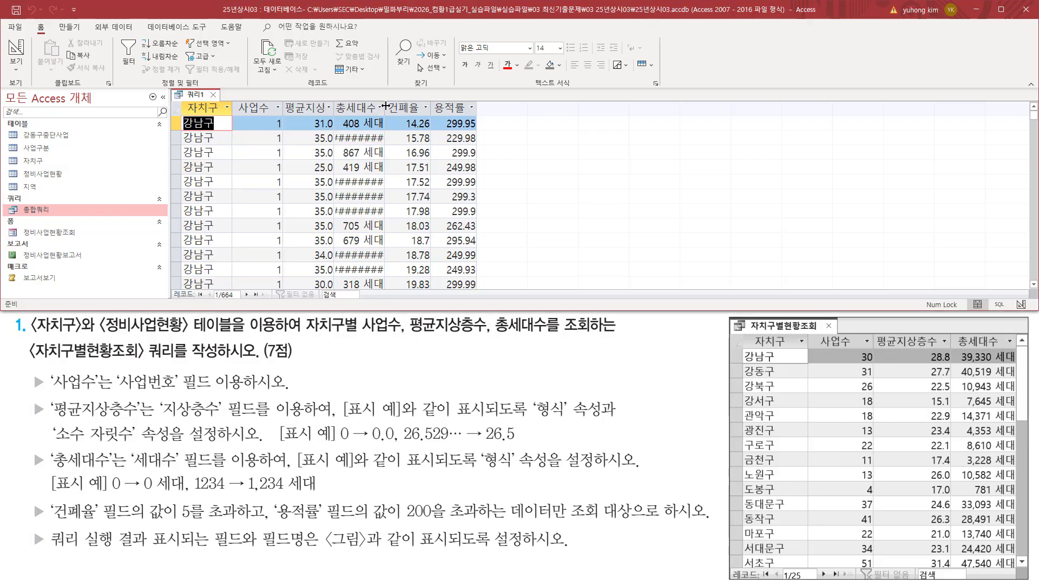
pyautogui.doubleClick(385, 106)
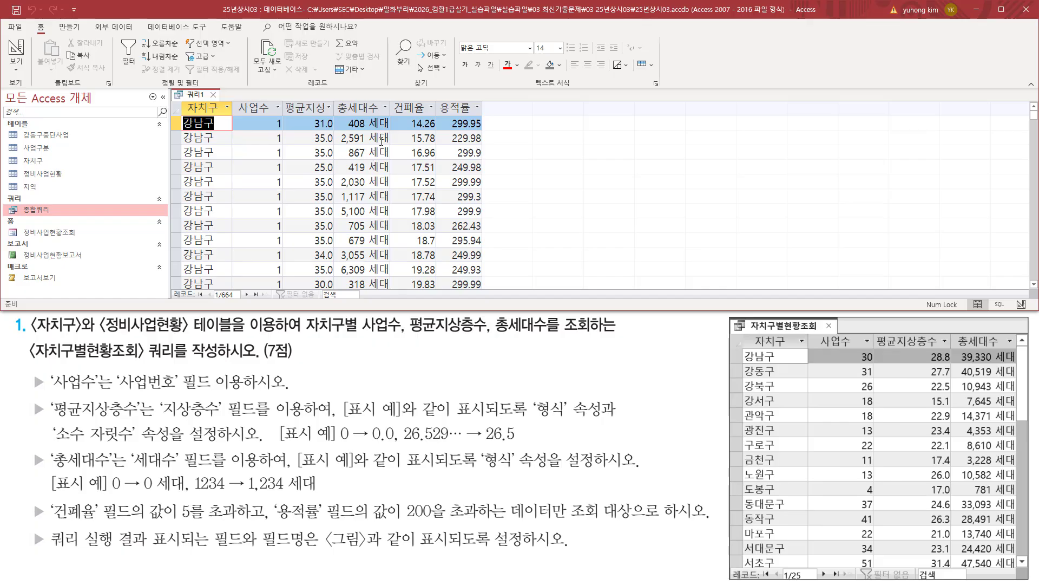
pyautogui.doubleClick(336, 104)
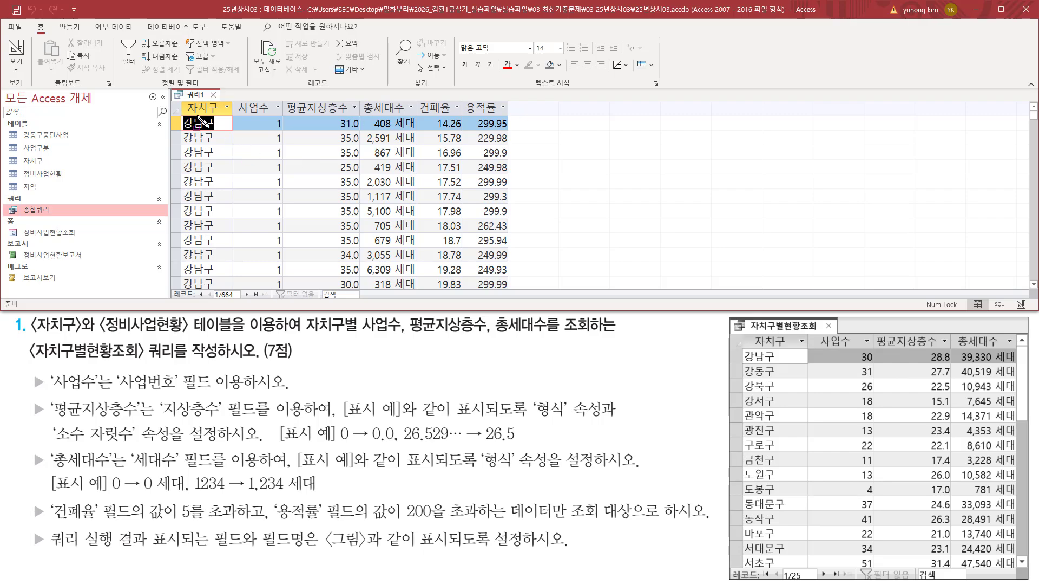
# - Compare the result's column headings and 자치구 rows with the 자치구별현황조회 sample picture
pyautogui.moveTo(228, 123); pyautogui.dragTo(413, 115)
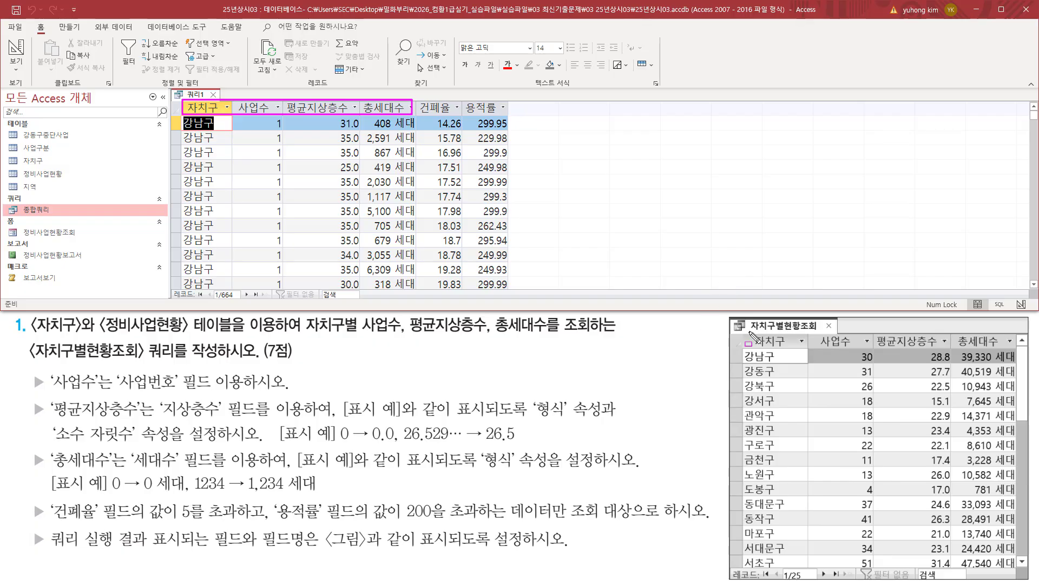
pyautogui.moveTo(750, 333)
pyautogui.mouseDown()
pyautogui.moveTo(832, 349)
pyautogui.moveTo(1007, 348)
pyautogui.mouseUp()
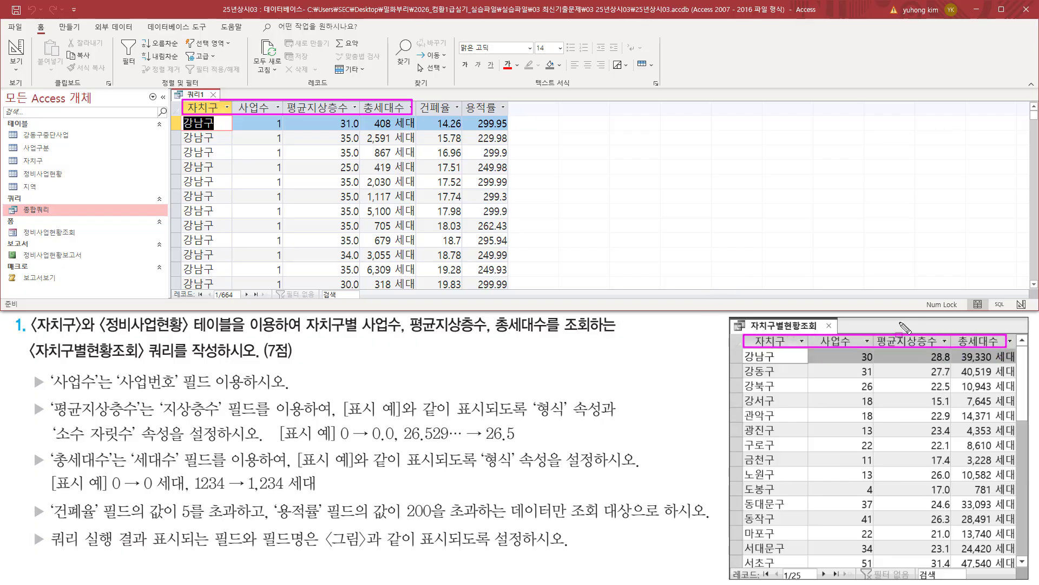
pyautogui.moveTo(741, 350)
pyautogui.mouseDown()
pyautogui.moveTo(753, 364)
pyautogui.moveTo(790, 365)
pyautogui.mouseUp()
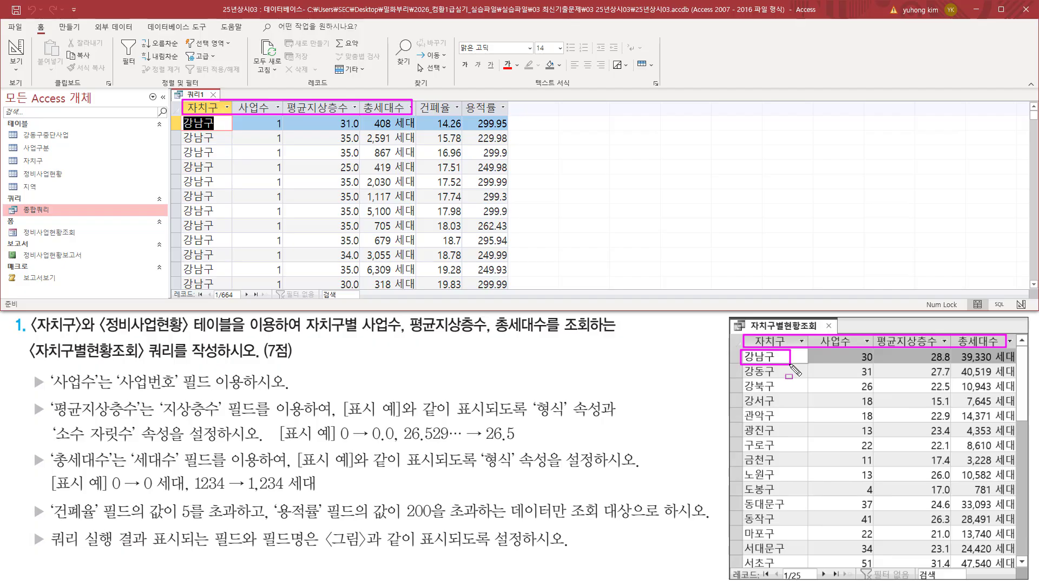
pyautogui.moveTo(791, 363); pyautogui.dragTo(881, 363)
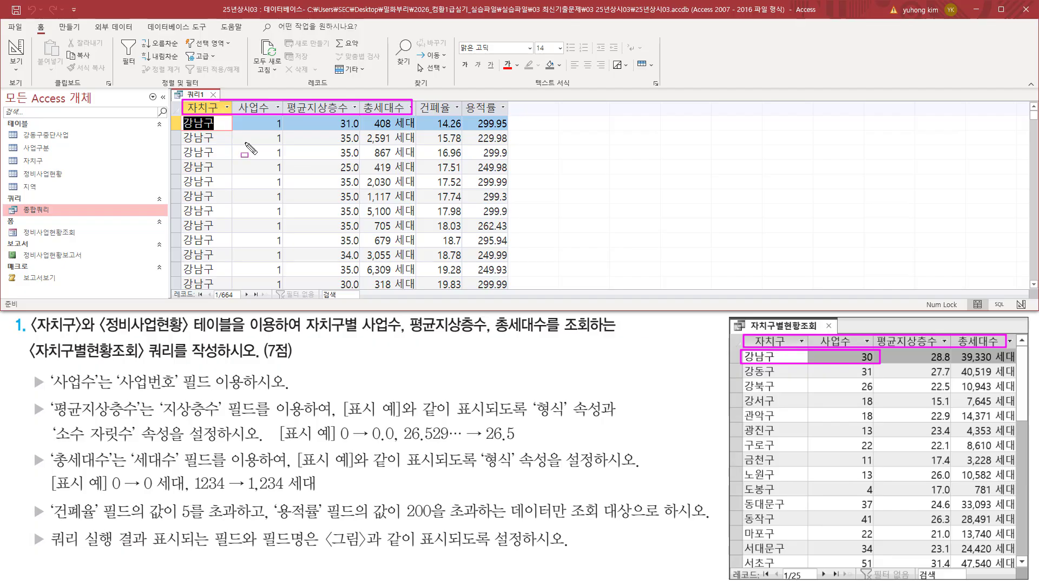
pyautogui.moveTo(184, 117)
pyautogui.mouseDown()
pyautogui.moveTo(215, 131)
pyautogui.moveTo(221, 151)
pyautogui.moveTo(227, 294)
pyautogui.mouseUp()
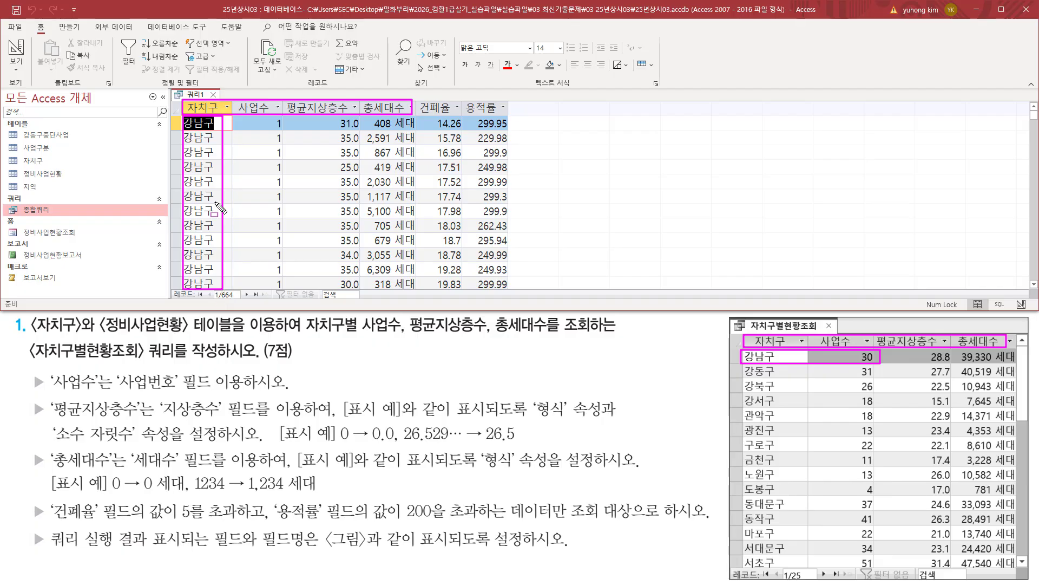
pyautogui.press('Escape')
# - Return the query to design view and examine the 요약 settings of 자치구, 건폐율 and 용적률 and the two criteria
pyautogui.rightClick(192, 97)
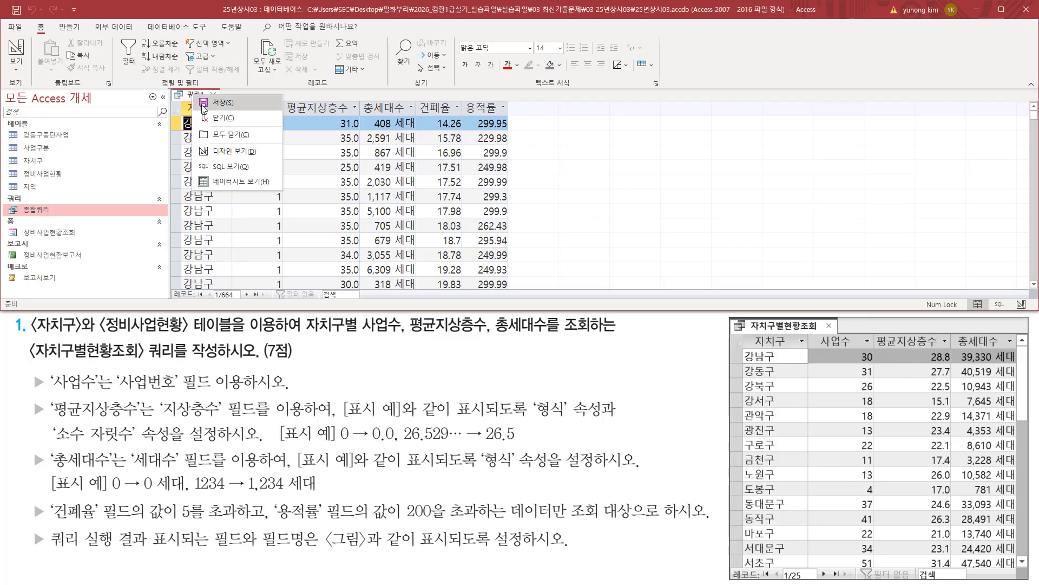
pyautogui.click(225, 153)
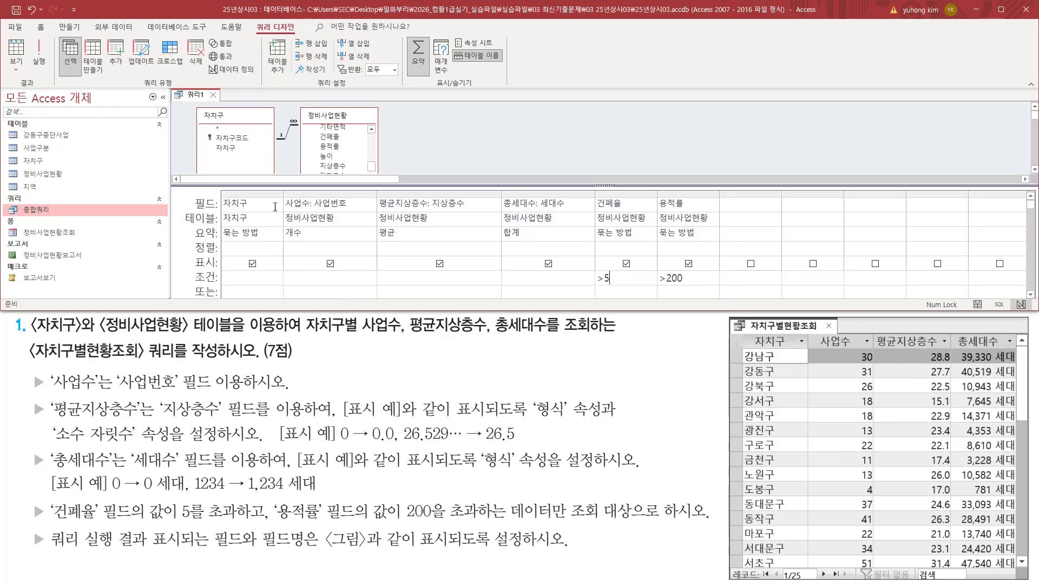
pyautogui.moveTo(220, 197); pyautogui.dragTo(260, 210)
pyautogui.moveTo(195, 239); pyautogui.dragTo(264, 238)
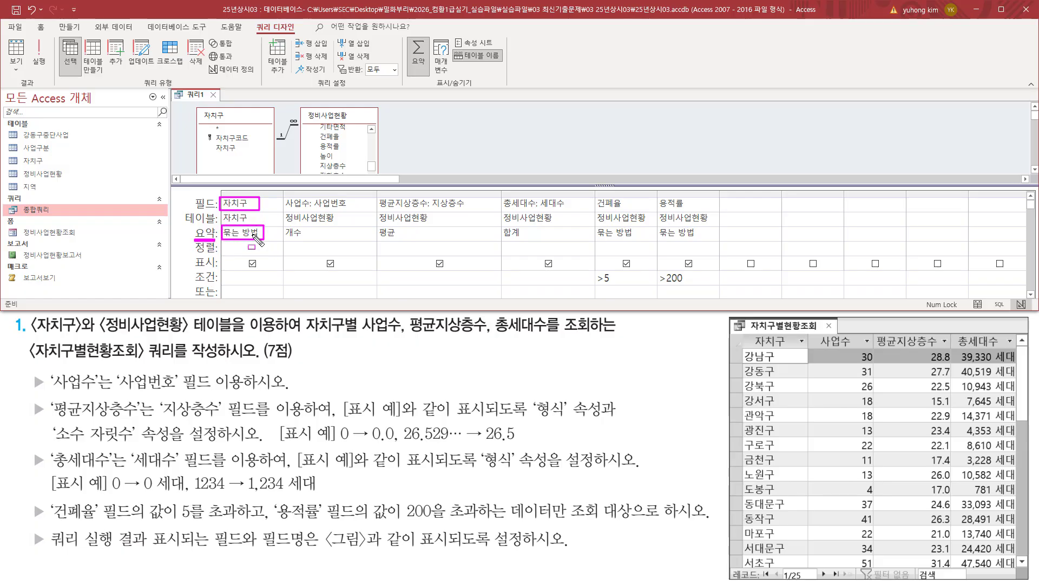
pyautogui.moveTo(595, 194)
pyautogui.mouseDown()
pyautogui.moveTo(607, 211)
pyautogui.moveTo(718, 211)
pyautogui.mouseUp()
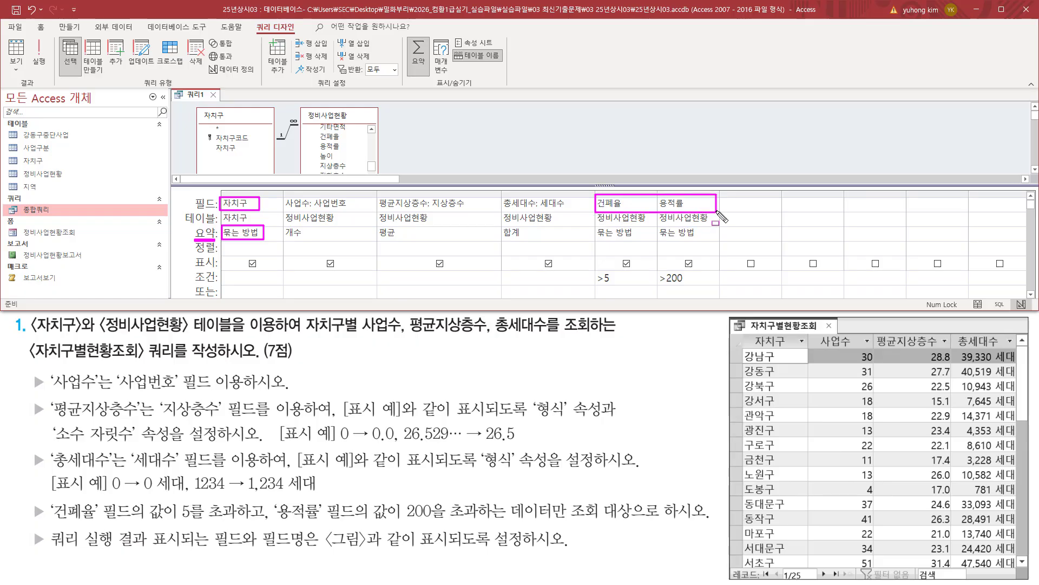
pyautogui.moveTo(593, 241)
pyautogui.mouseDown()
pyautogui.moveTo(717, 246)
pyautogui.moveTo(717, 226)
pyautogui.mouseUp()
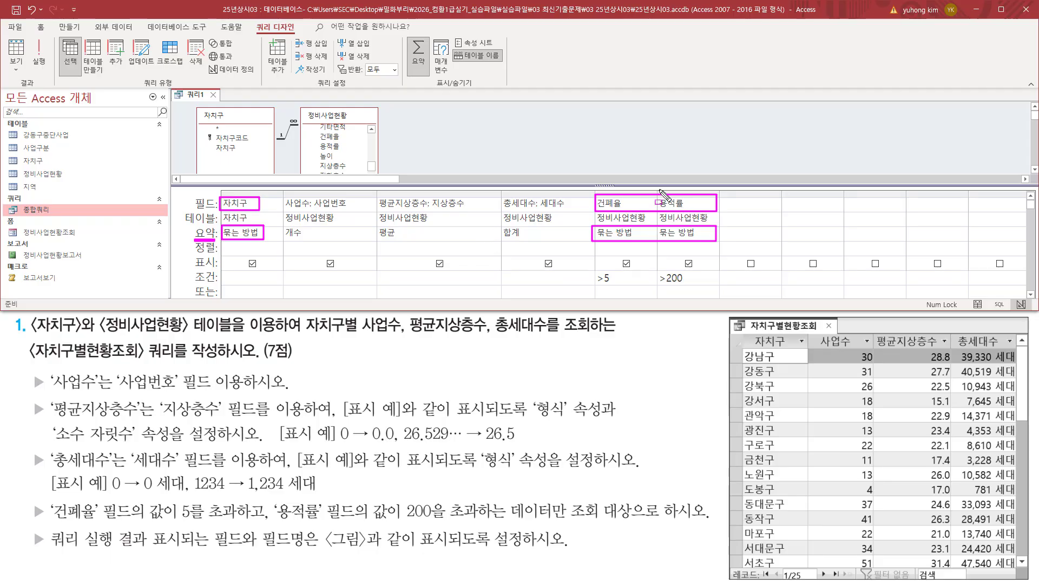
pyautogui.press('Escape')
pyautogui.click(644, 233)
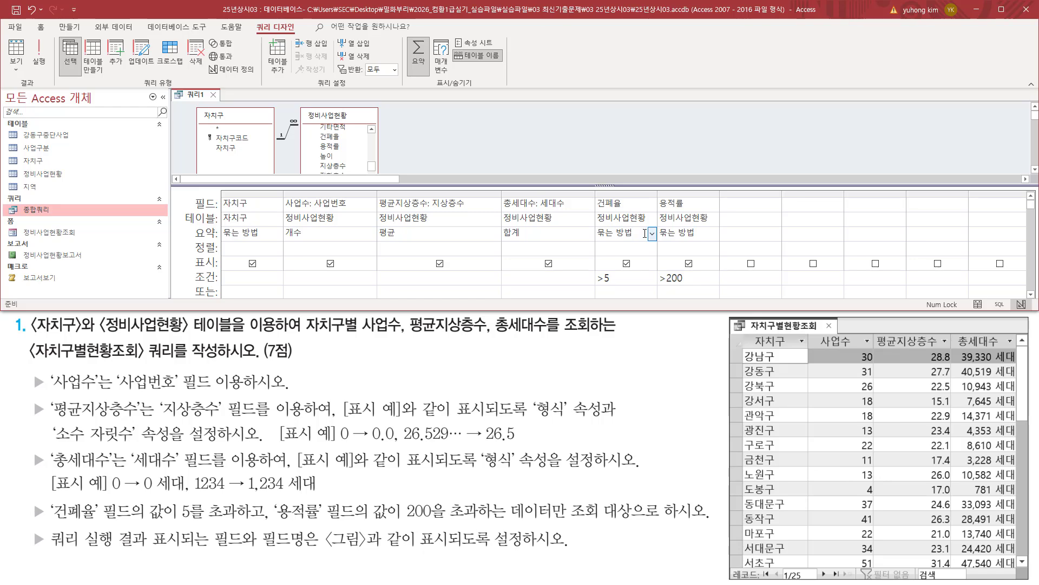
pyautogui.hotkey('ctrl', '2')
pyautogui.moveTo(592, 267); pyautogui.dragTo(707, 287)
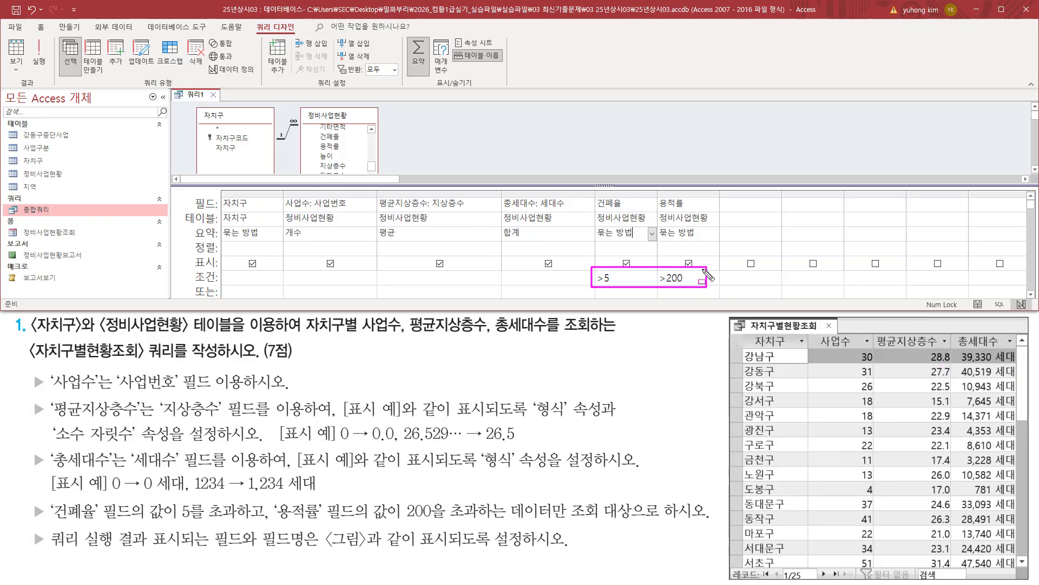
pyautogui.press('Escape')
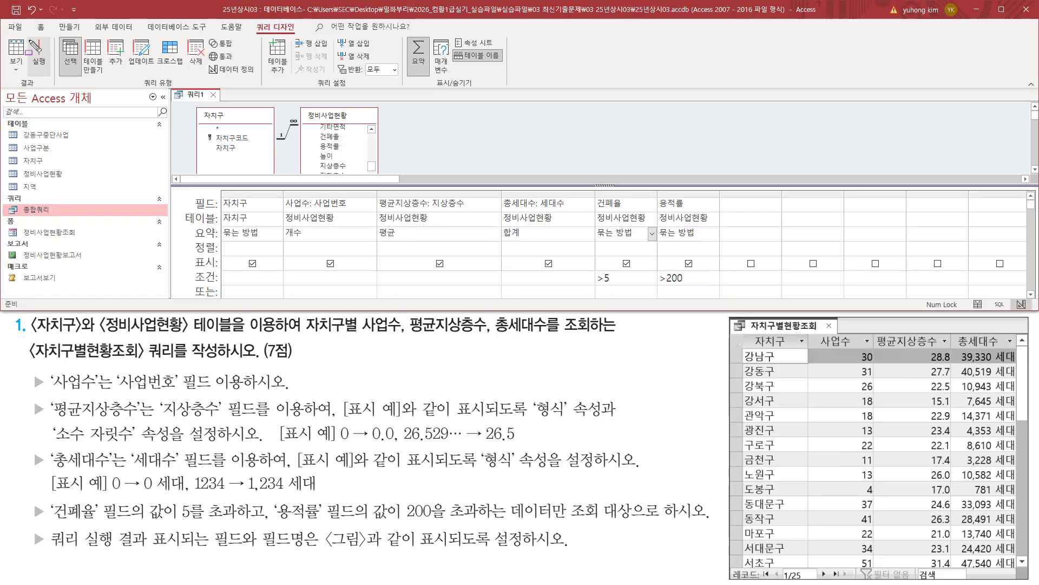
# - Run the query again and check the 건폐율 column's values against the over-5 condition
pyautogui.click(39, 60)
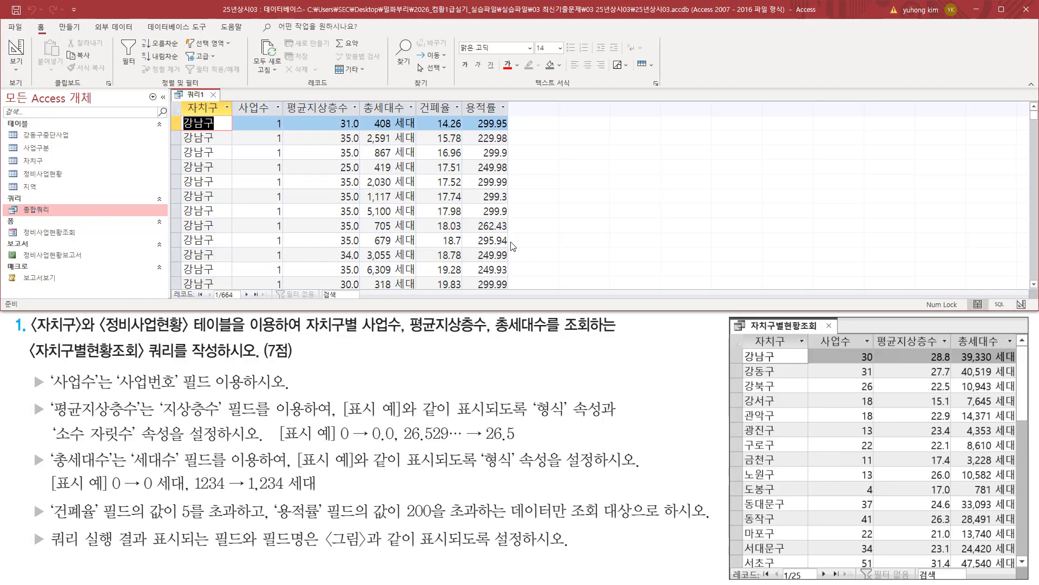
pyautogui.moveTo(438, 117); pyautogui.dragTo(457, 117)
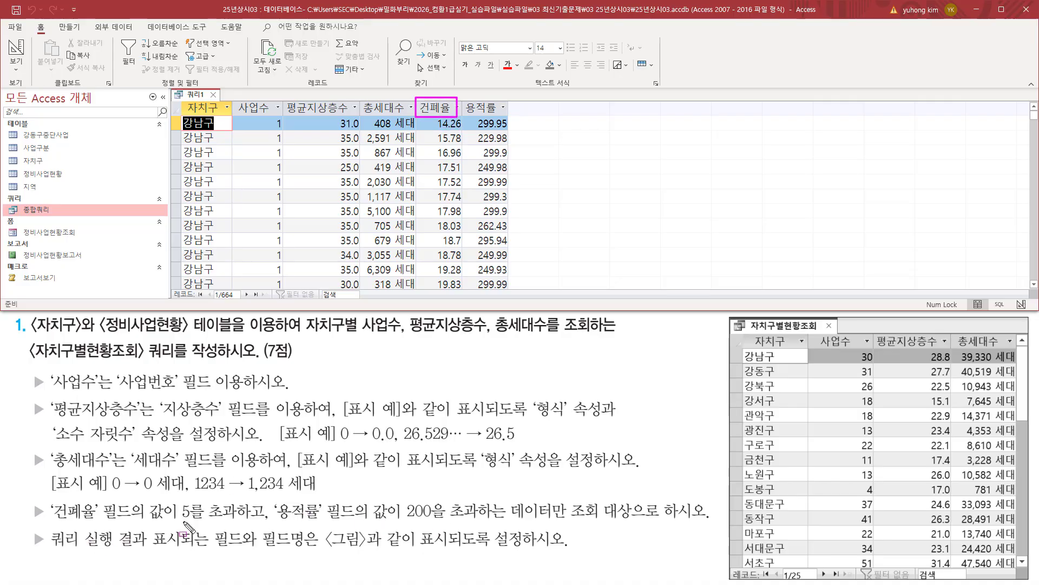
pyautogui.moveTo(46, 524); pyautogui.dragTo(257, 523)
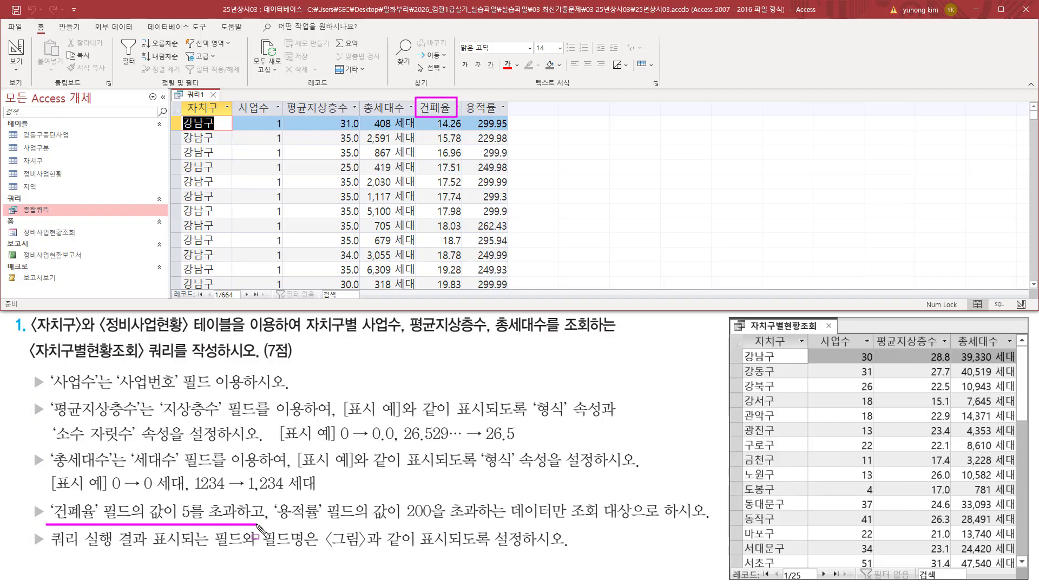
pyautogui.press('Escape')
pyautogui.click(443, 181)
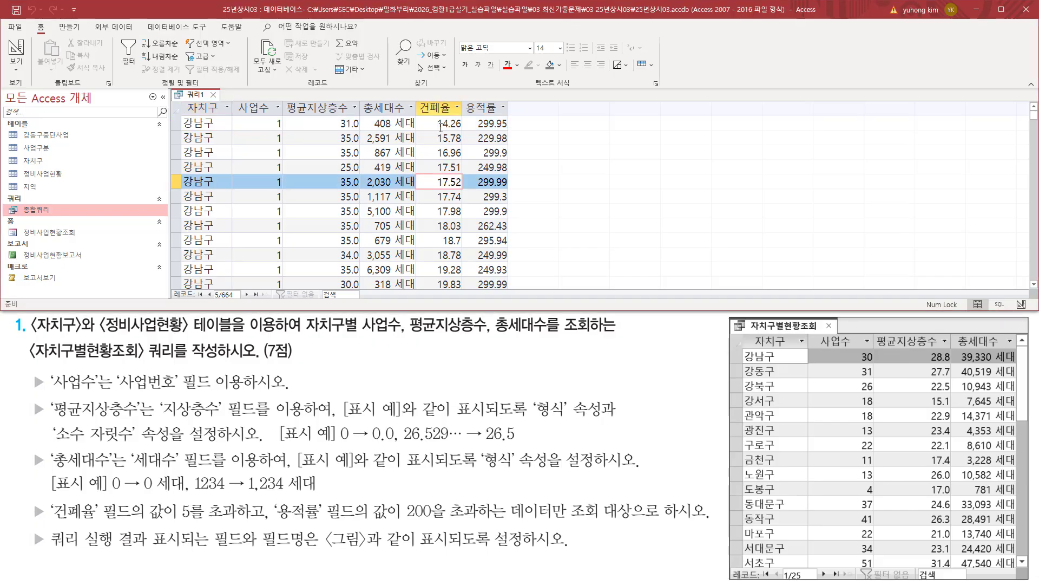
pyautogui.scroll(-10, 441, 126)
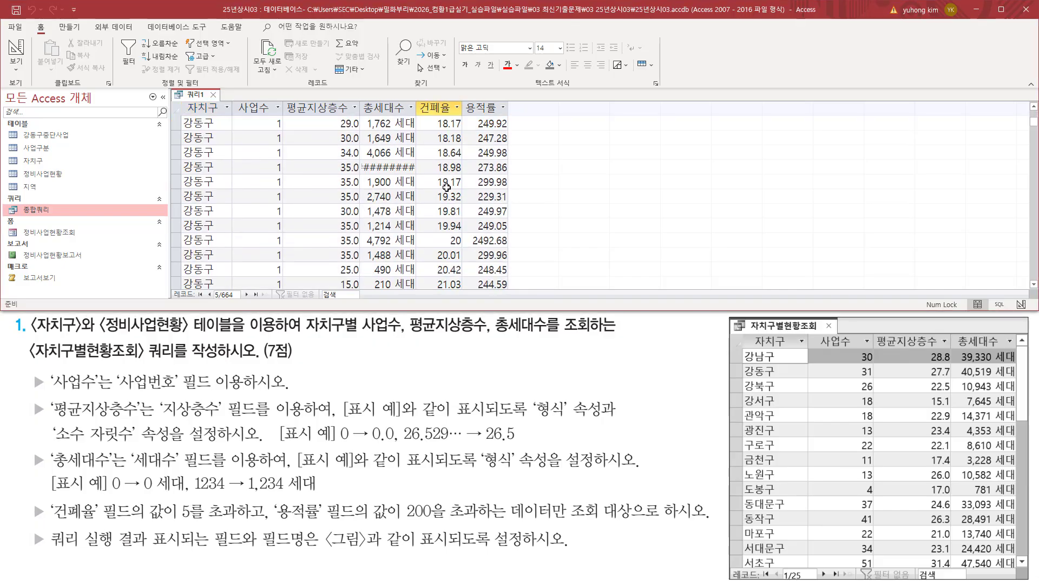
pyautogui.scroll(-10, 447, 187)
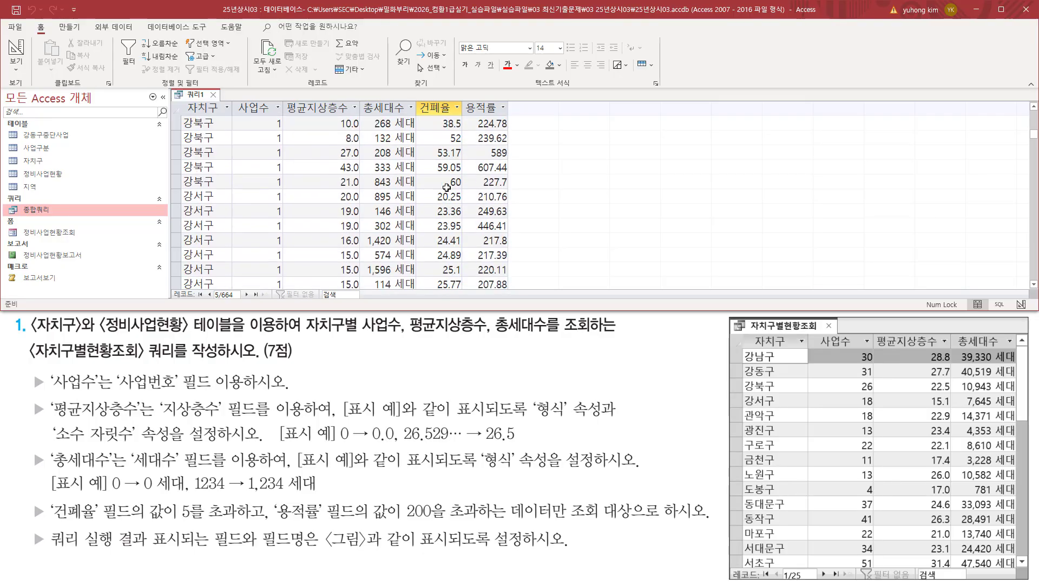
pyautogui.scroll(-10, 447, 186)
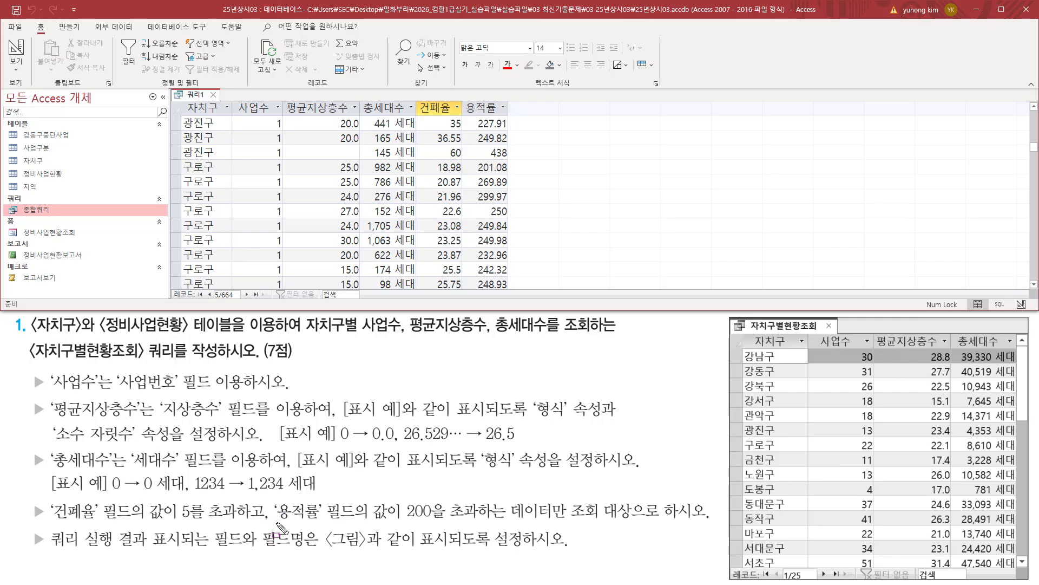
# - Check the 용적률 column's values against the over-200 condition throughout the datasheet
pyautogui.moveTo(275, 521); pyautogui.dragTo(494, 522)
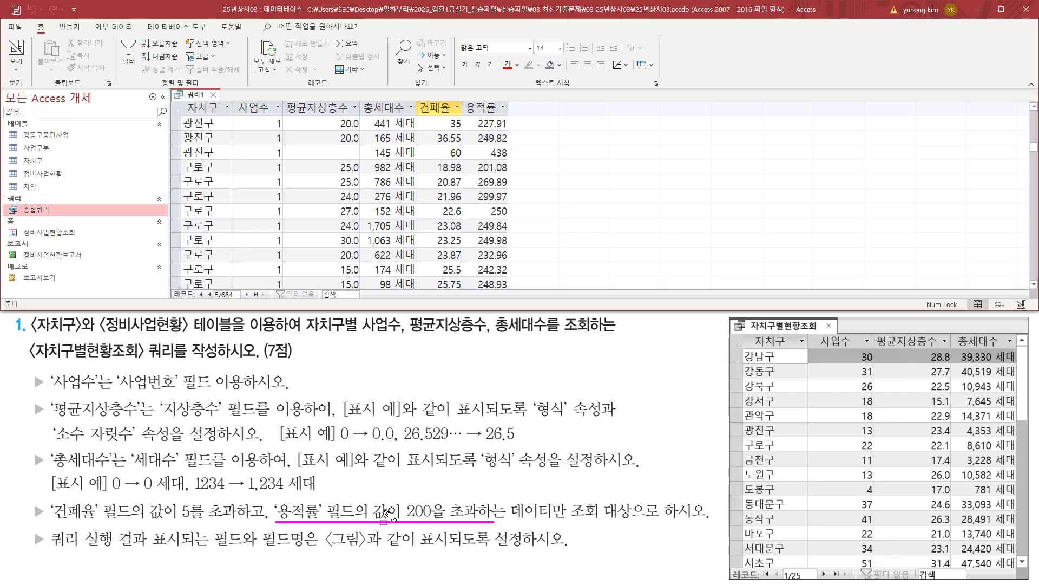
pyautogui.press('Escape')
pyautogui.click(498, 210)
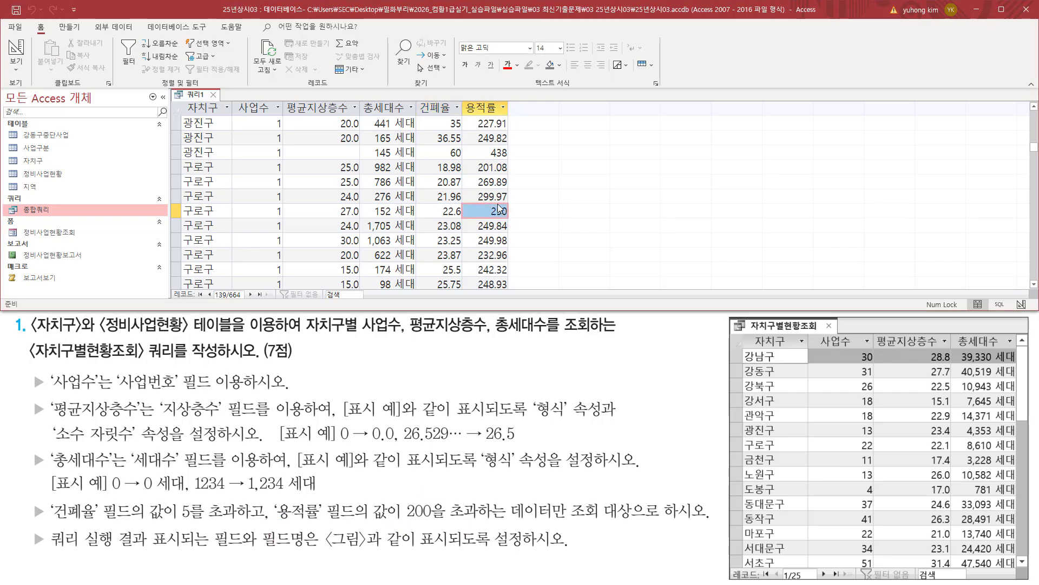
pyautogui.scroll(3, 494, 222)
pyautogui.scroll(10, 494, 227)
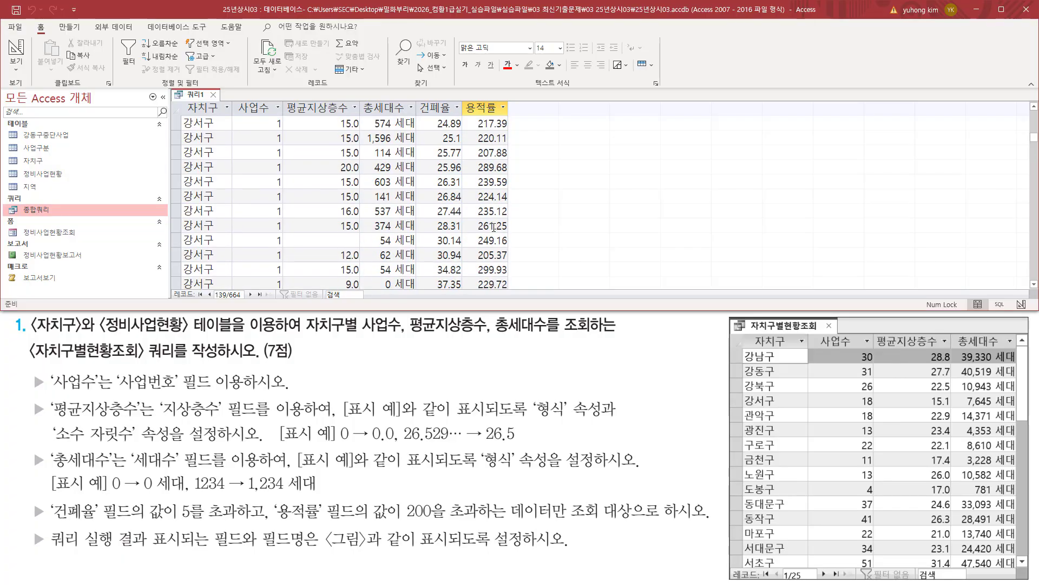
pyautogui.scroll(10, 493, 227)
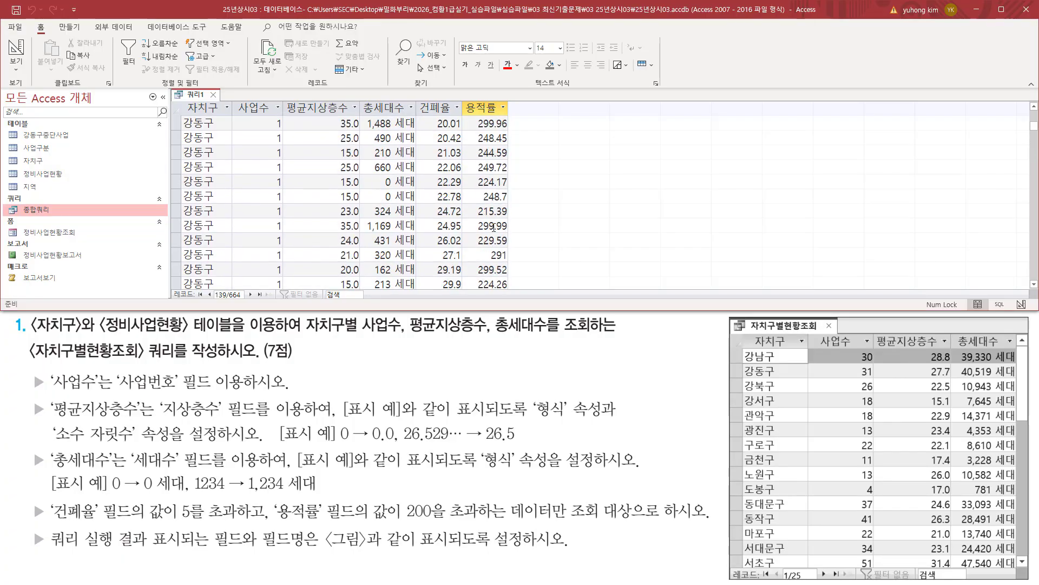
# - Return the query to design view and set the 요약 option of both 건폐율 and 용적률 to 조건
pyautogui.scroll(5, 493, 227)
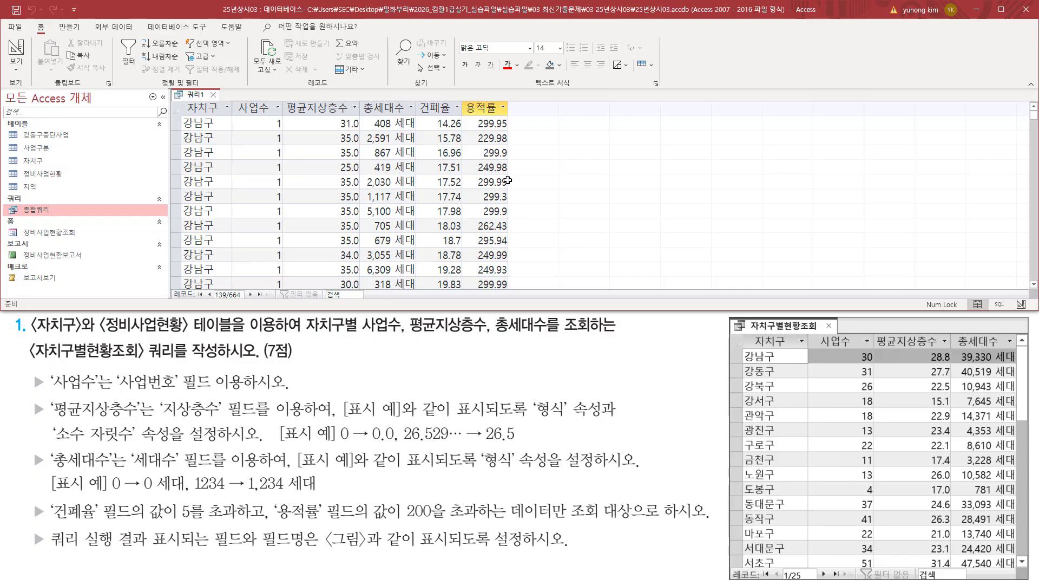
pyautogui.rightClick(191, 99)
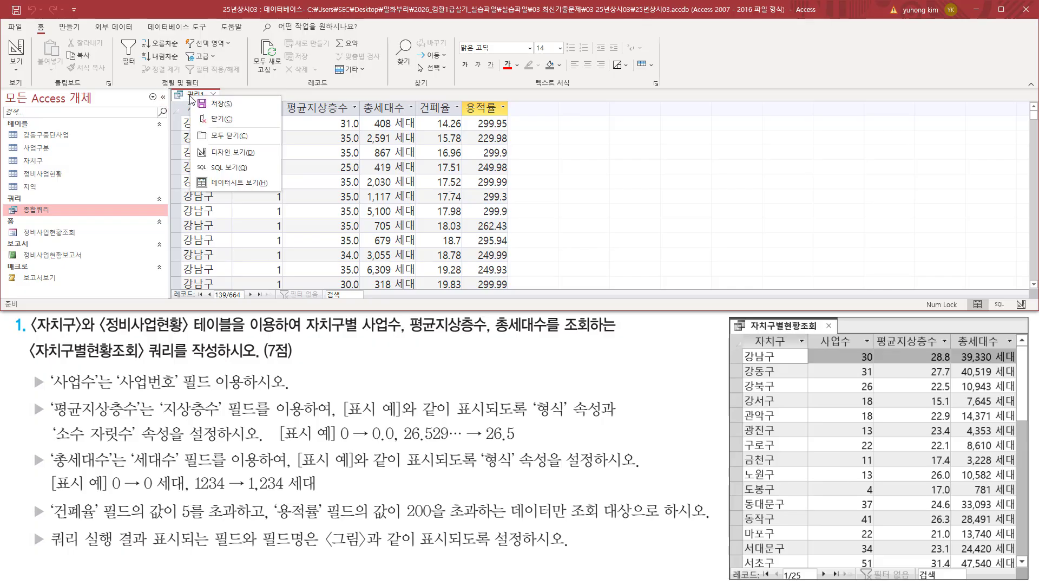
pyautogui.click(216, 154)
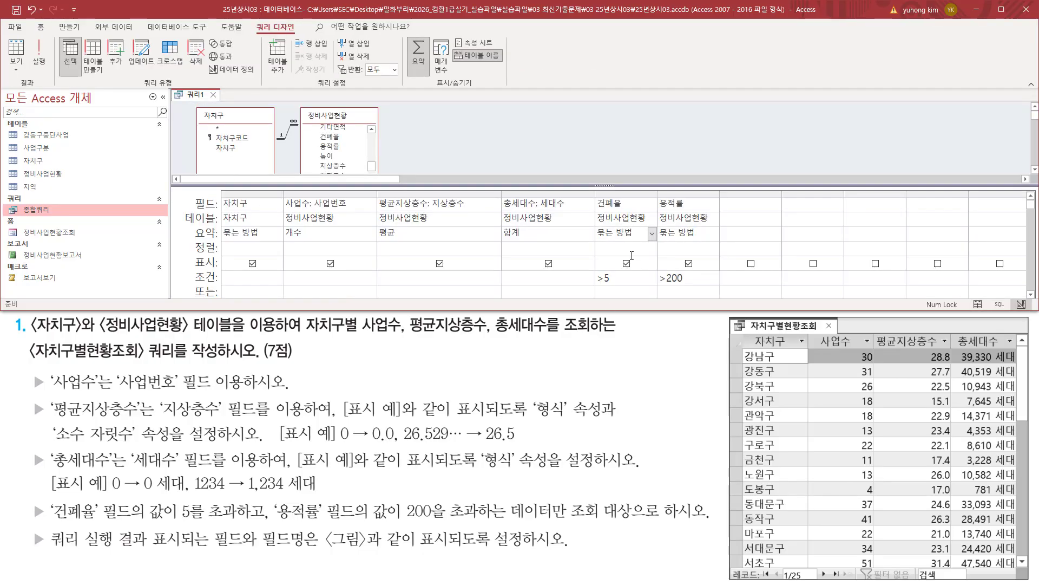
pyautogui.moveTo(597, 224); pyautogui.dragTo(722, 241)
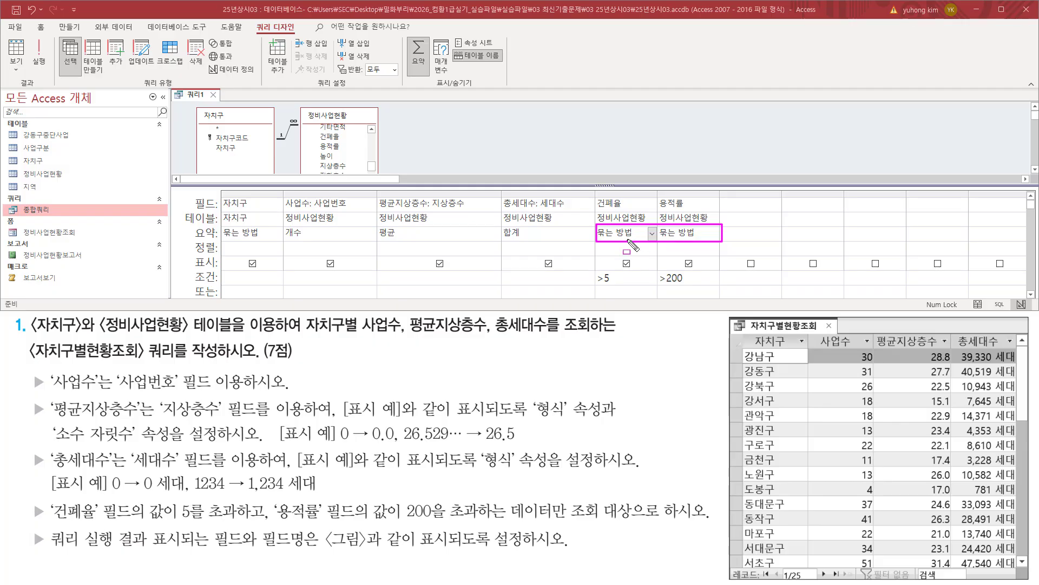
pyautogui.click(652, 233)
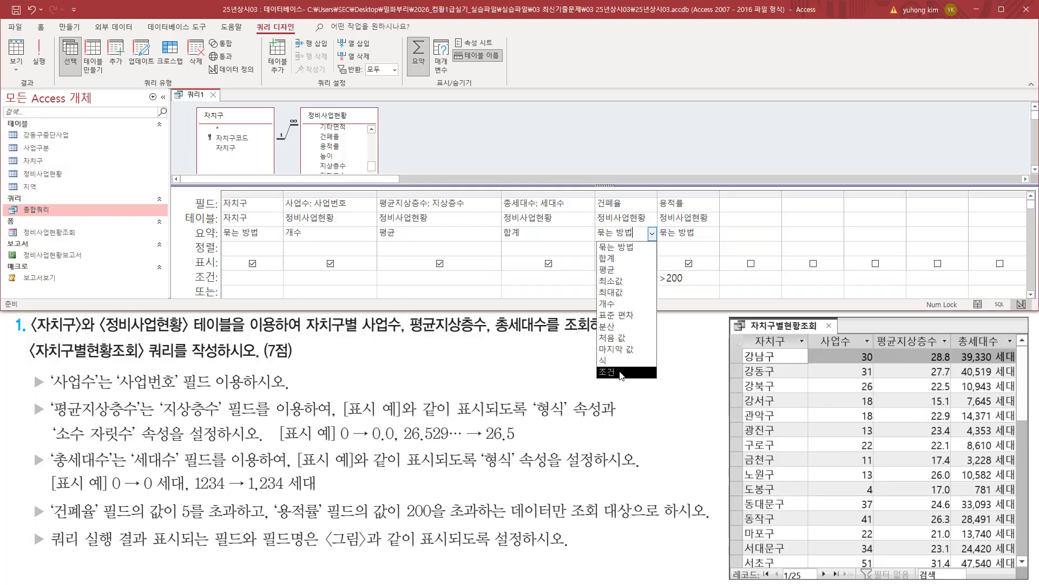
pyautogui.click(621, 372)
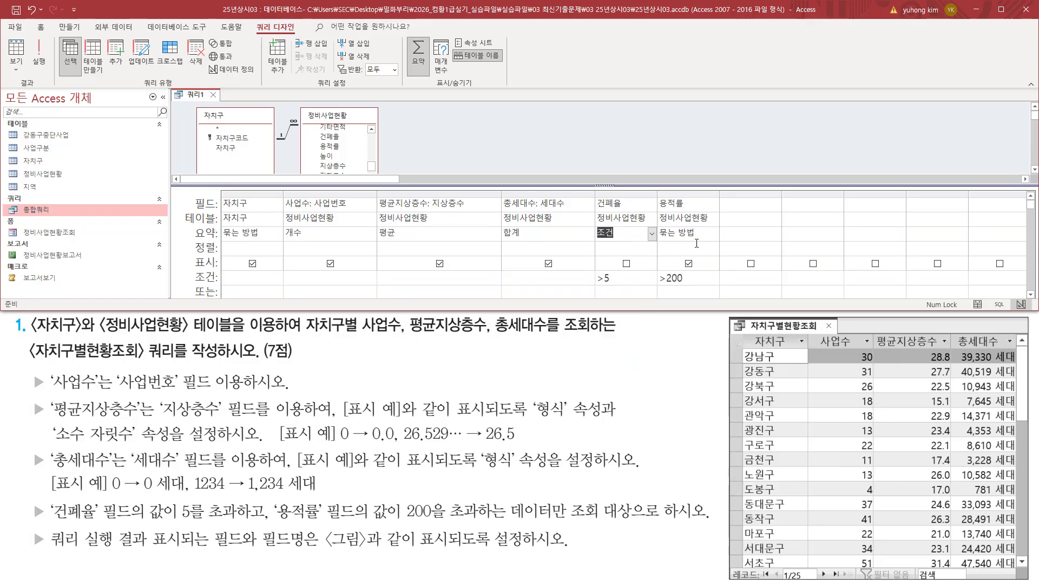
pyautogui.click(708, 233)
pyautogui.click(714, 234)
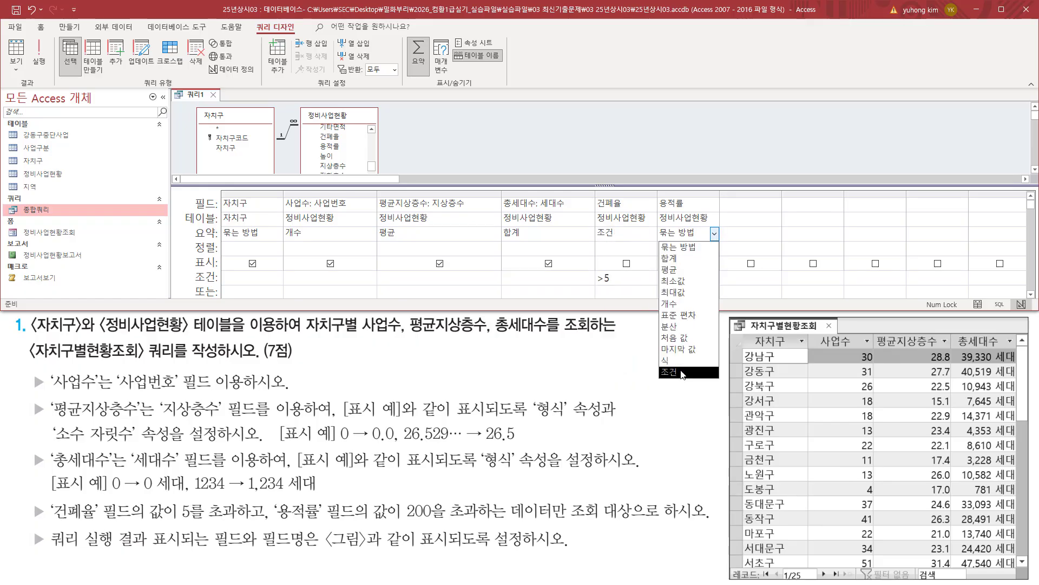
pyautogui.click(681, 373)
# - Check the 요약 and 표시 settings of 건폐율 and 용적률 against the columns in the sample picture
pyautogui.hotkey('ctrl', 'shift', 'd')
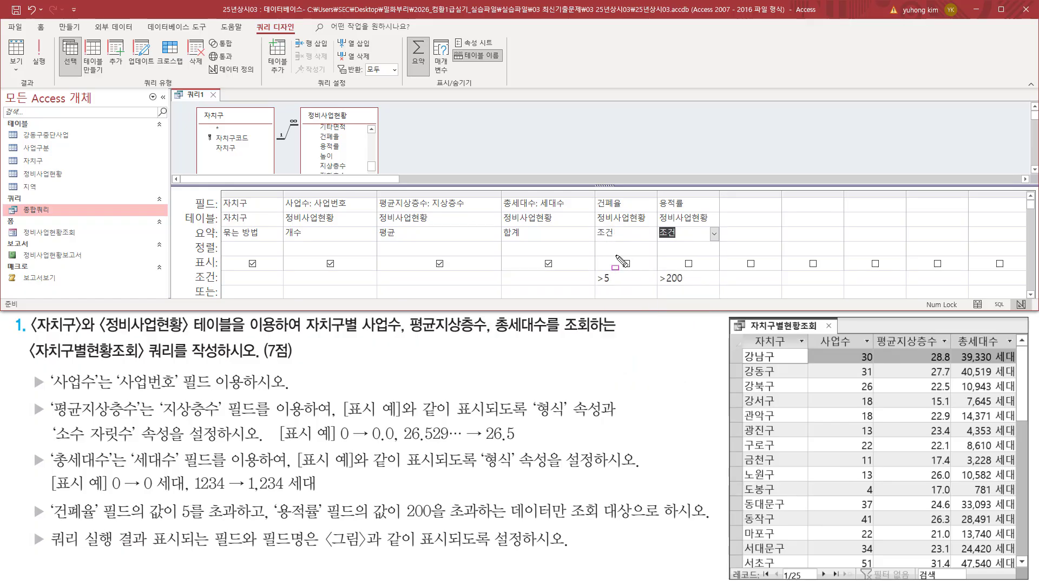
pyautogui.moveTo(596, 227); pyautogui.dragTo(721, 241)
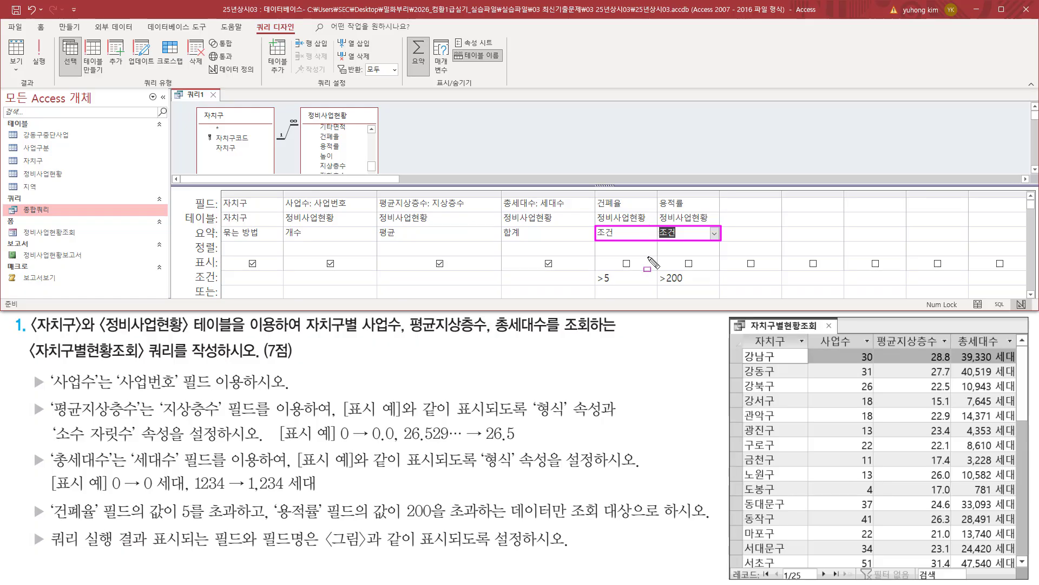
pyautogui.moveTo(192, 252); pyautogui.dragTo(218, 270)
pyautogui.moveTo(610, 254); pyautogui.dragTo(704, 269)
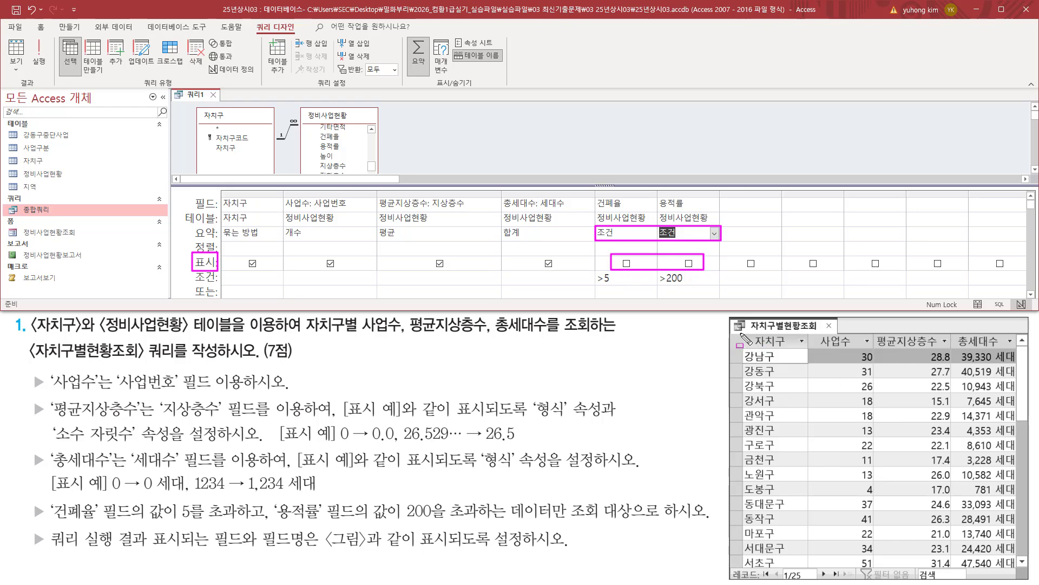
pyautogui.moveTo(746, 331); pyautogui.dragTo(1011, 348)
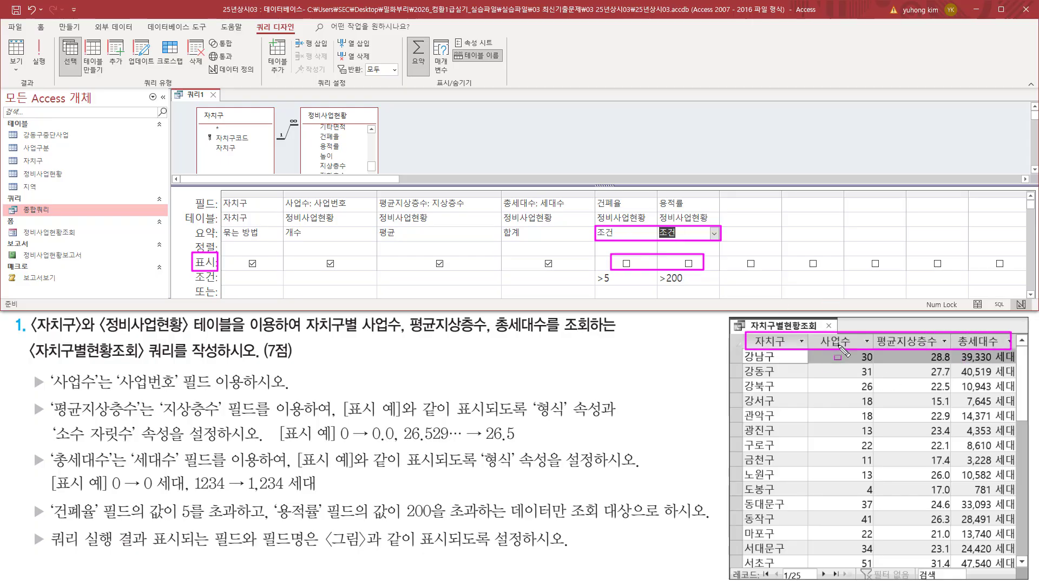
pyautogui.press('Escape')
pyautogui.click(424, 132)
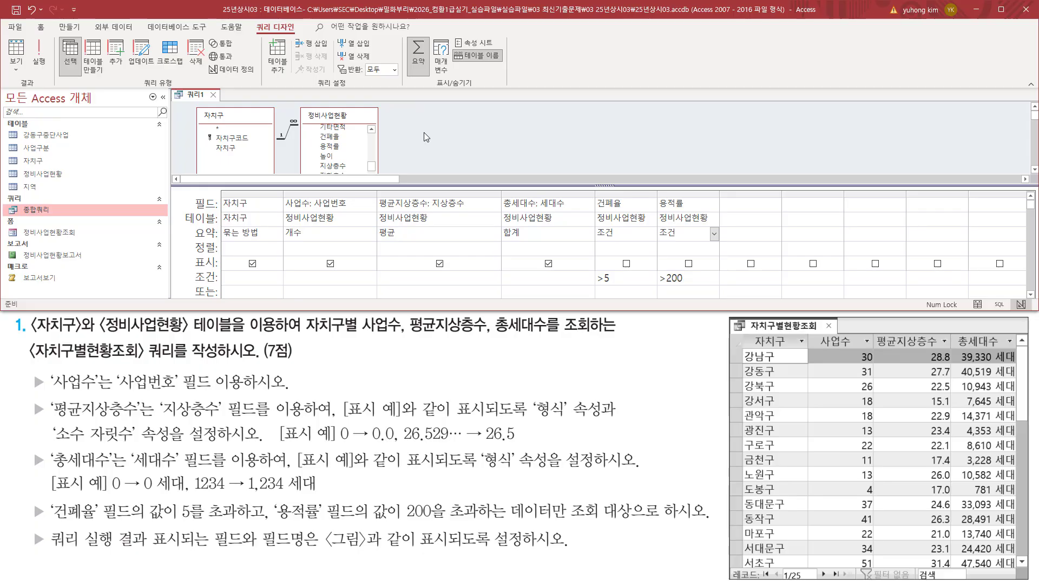
pyautogui.hotkey('ctrl', '2')
pyautogui.press('Escape')
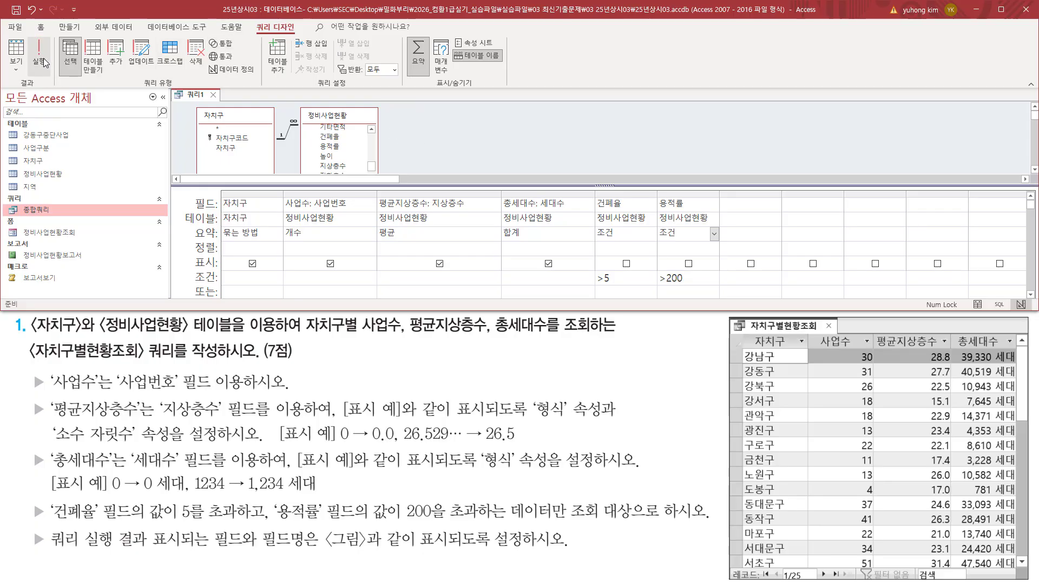
# - Run the query and widen the 총세대수 column to fit its values
pyautogui.click(40, 54)
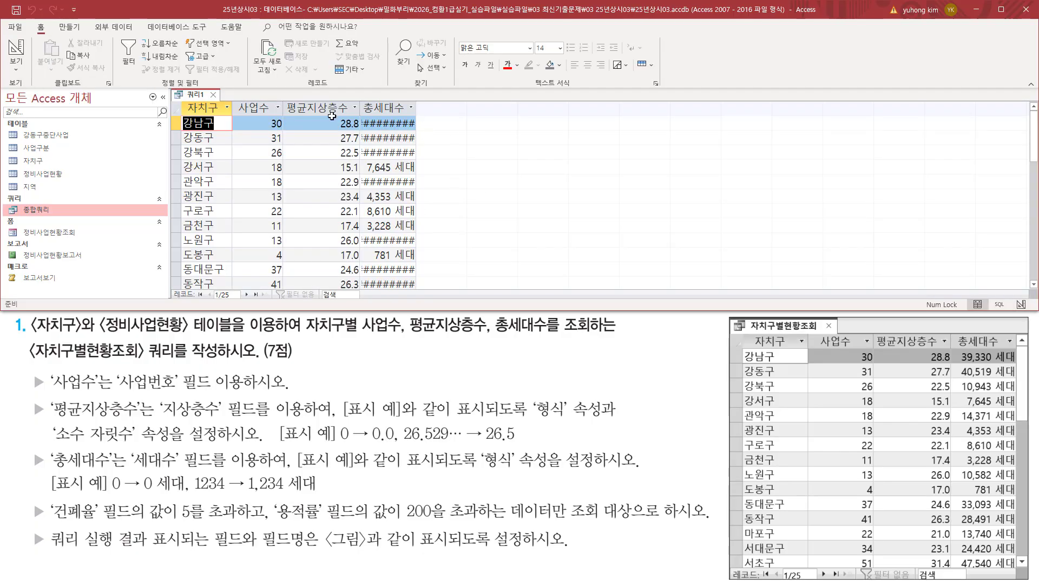
pyautogui.hotkey('ctrl', '2')
pyautogui.moveTo(417, 100)
pyautogui.mouseDown()
pyautogui.moveTo(467, 227)
pyautogui.moveTo(513, 280)
pyautogui.mouseUp()
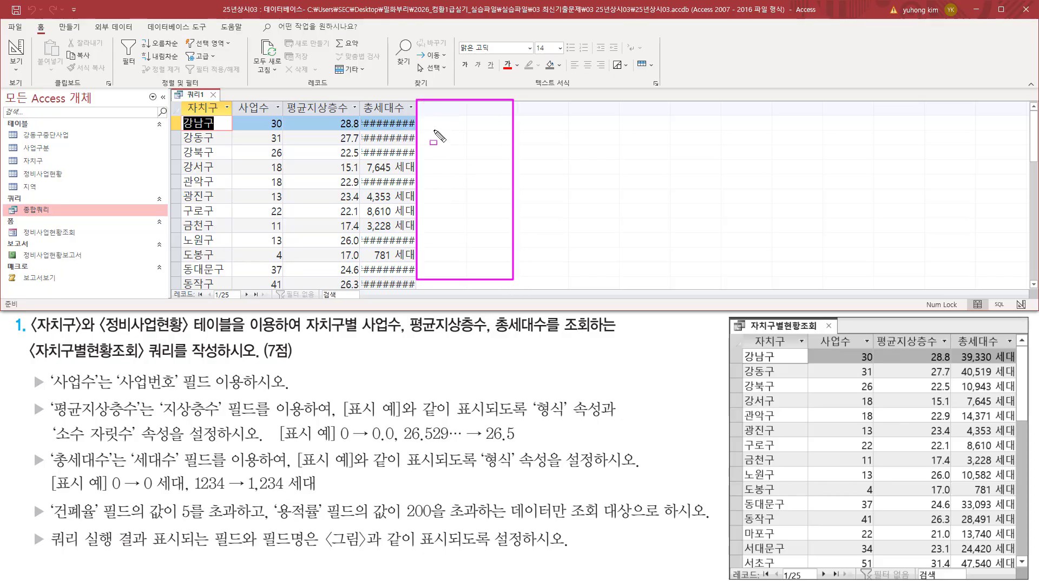
pyautogui.press('Escape')
pyautogui.hotkey('ctrl', '2')
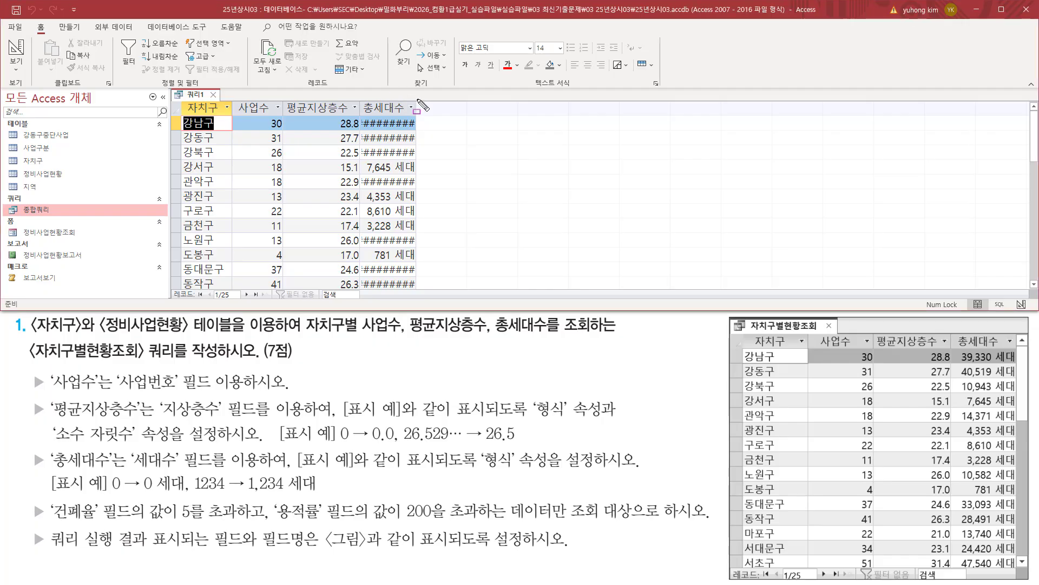
pyautogui.press('Escape')
pyautogui.doubleClick(416, 108)
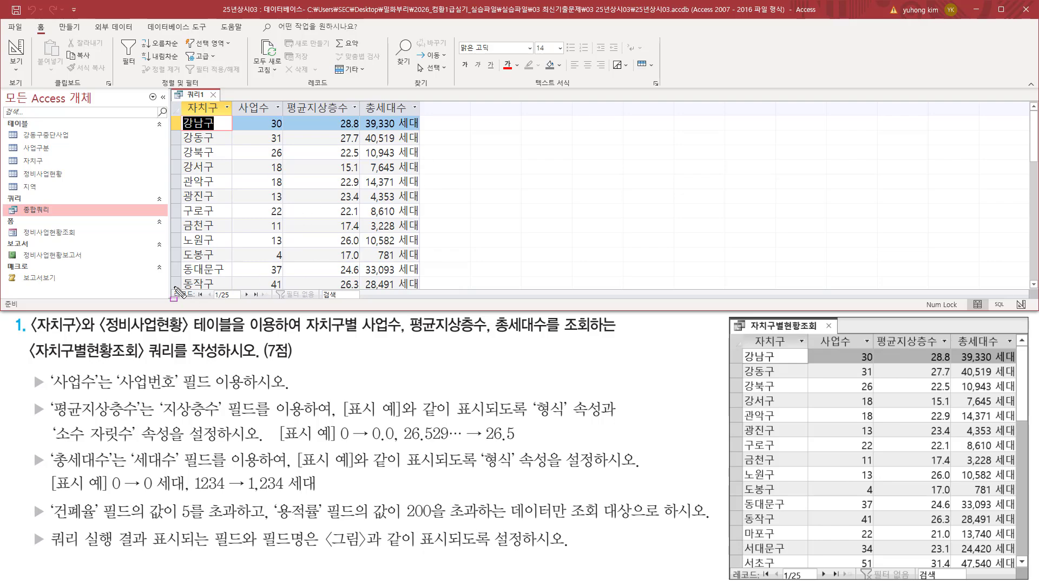
# - Compare the result's record count and 자치구 names with the sample picture
pyautogui.moveTo(170, 289); pyautogui.dragTo(313, 301)
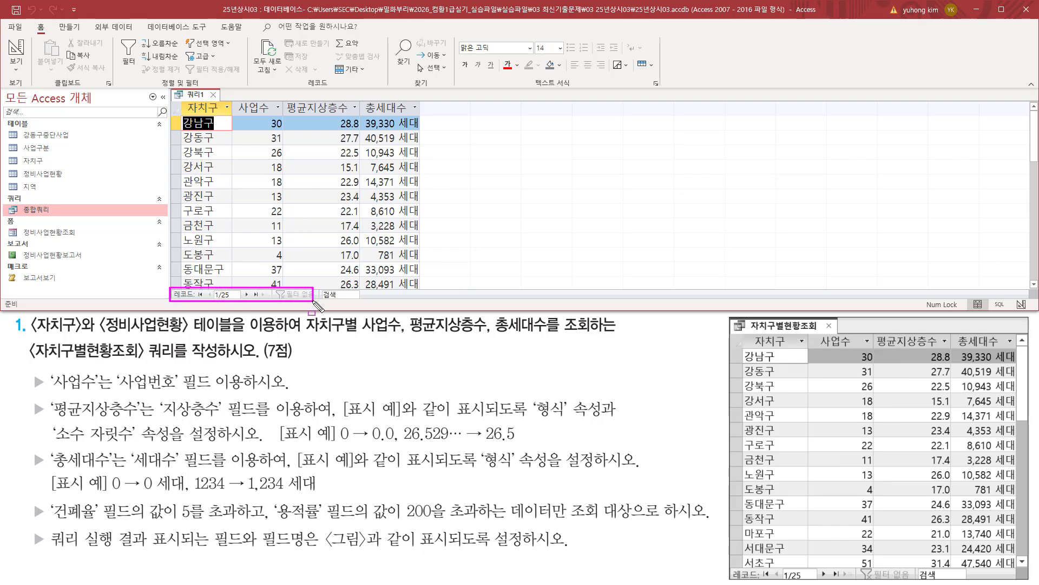
pyautogui.moveTo(730, 567)
pyautogui.mouseDown()
pyautogui.moveTo(755, 579)
pyautogui.moveTo(887, 581)
pyautogui.mouseUp()
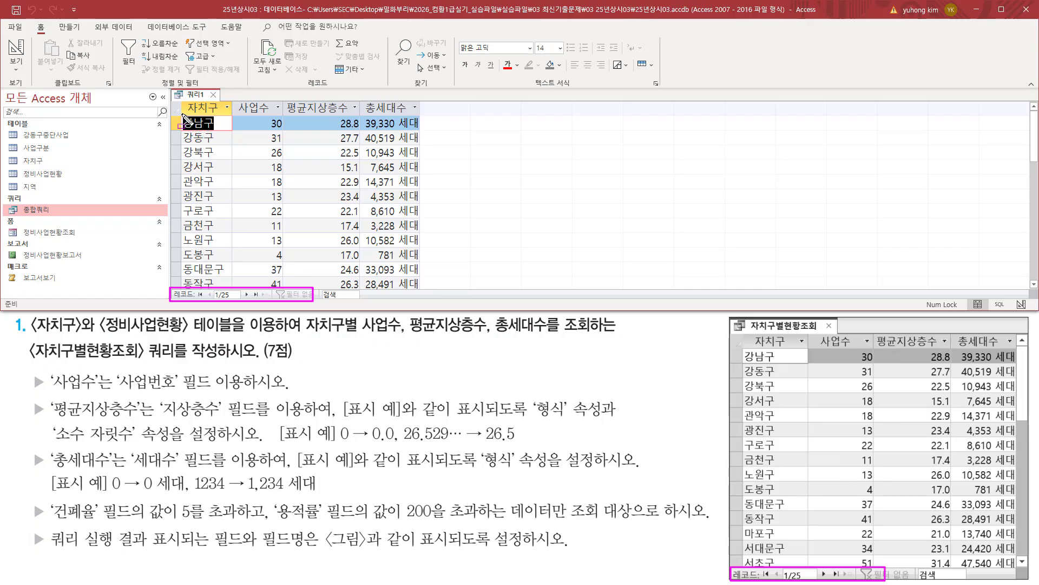
pyautogui.moveTo(183, 116); pyautogui.dragTo(221, 131)
pyautogui.moveTo(222, 131); pyautogui.dragTo(234, 287)
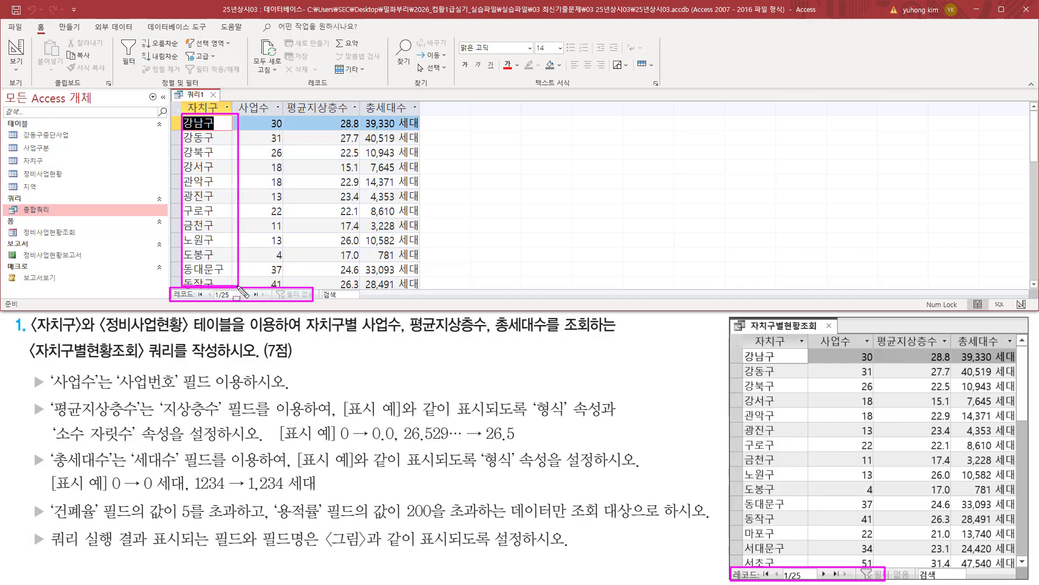
pyautogui.moveTo(741, 347)
pyautogui.mouseDown()
pyautogui.moveTo(770, 450)
pyautogui.moveTo(793, 475)
pyautogui.moveTo(807, 525)
pyautogui.mouseUp()
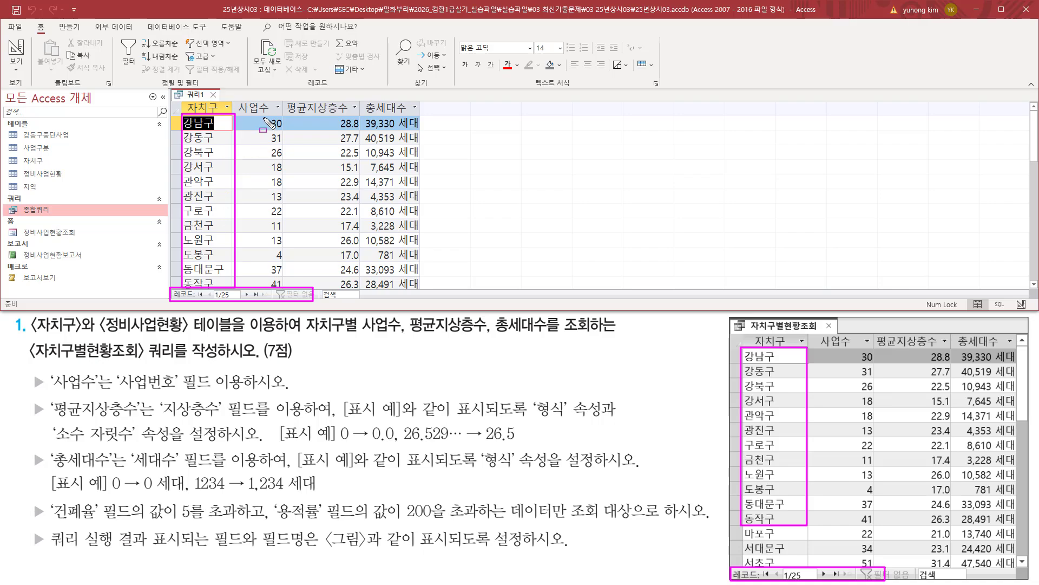
# - Compare the 사업수, 평균지상층수 and 총세대수 values in the datasheet with those in the sample picture
pyautogui.moveTo(265, 117); pyautogui.dragTo(286, 288)
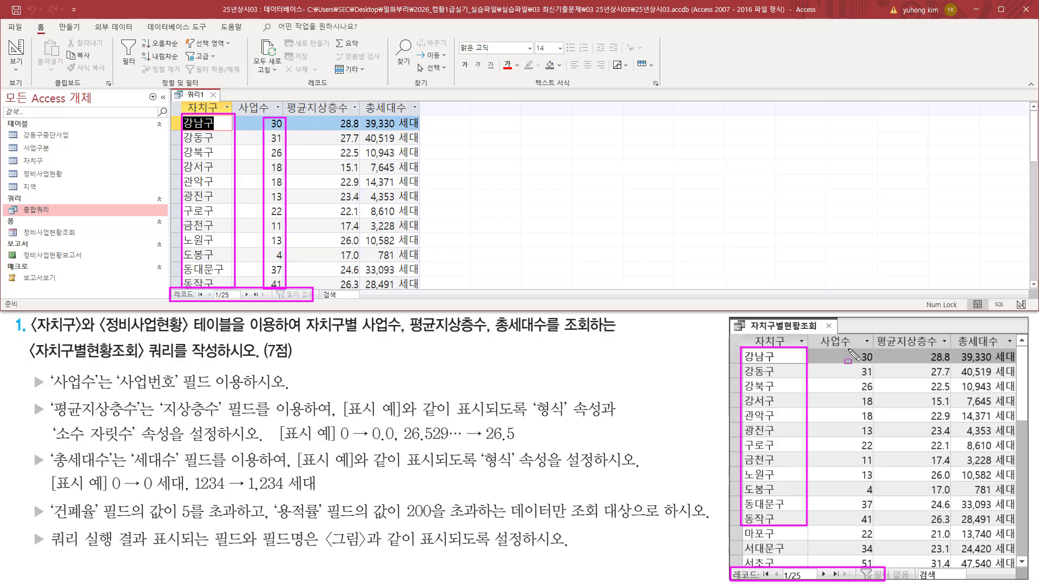
pyautogui.moveTo(848, 350)
pyautogui.mouseDown()
pyautogui.moveTo(893, 539)
pyautogui.moveTo(881, 524)
pyautogui.mouseUp()
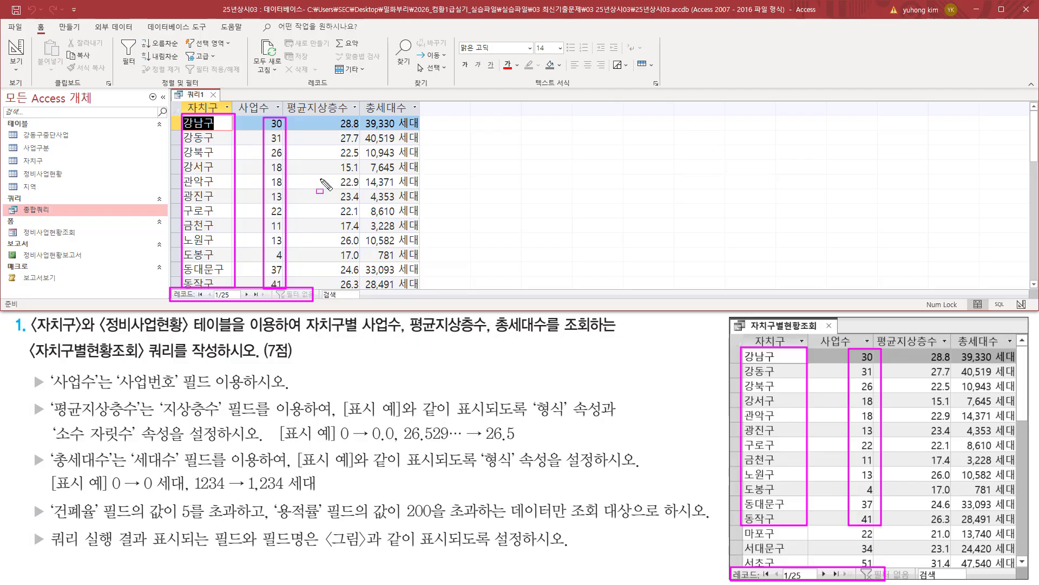
pyautogui.moveTo(330, 121)
pyautogui.mouseDown()
pyautogui.moveTo(382, 306)
pyautogui.moveTo(365, 295)
pyautogui.mouseUp()
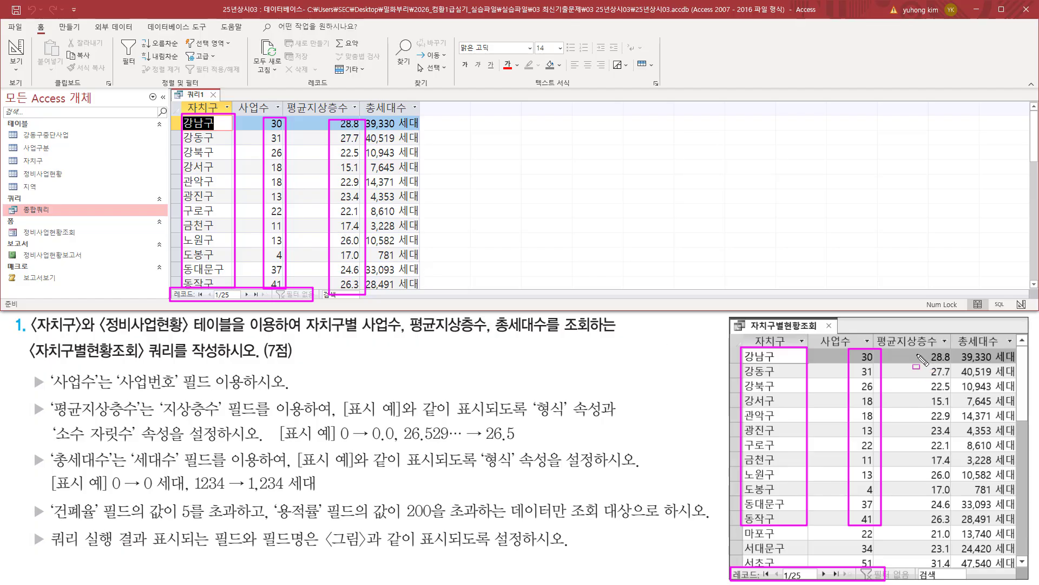
pyautogui.moveTo(922, 347); pyautogui.dragTo(954, 529)
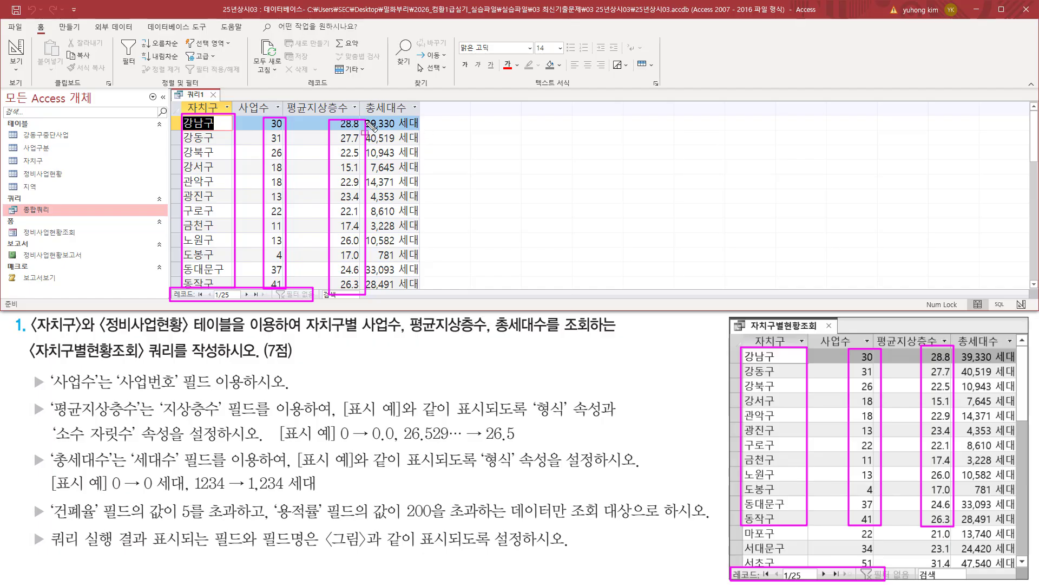
pyautogui.moveTo(366, 117); pyautogui.dragTo(425, 290)
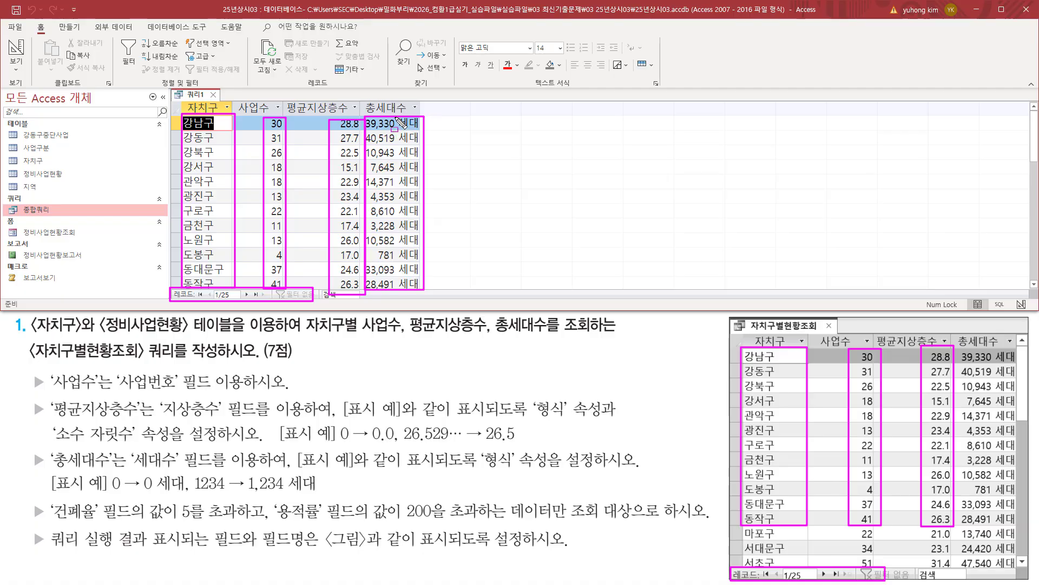
pyautogui.moveTo(399, 120); pyautogui.dragTo(404, 292)
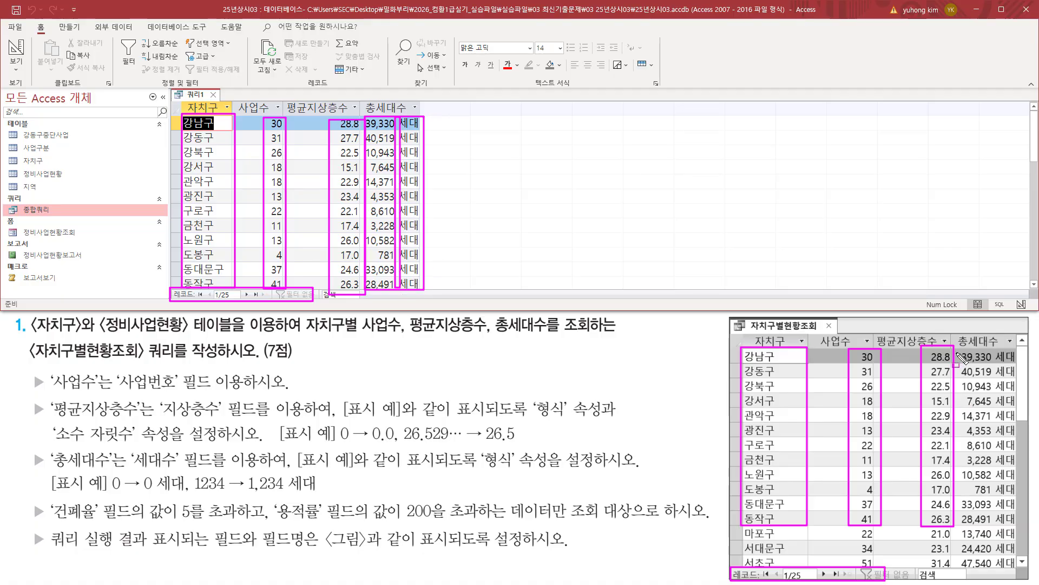
pyautogui.moveTo(956, 351)
pyautogui.mouseDown()
pyautogui.moveTo(959, 419)
pyautogui.moveTo(1016, 525)
pyautogui.mouseUp()
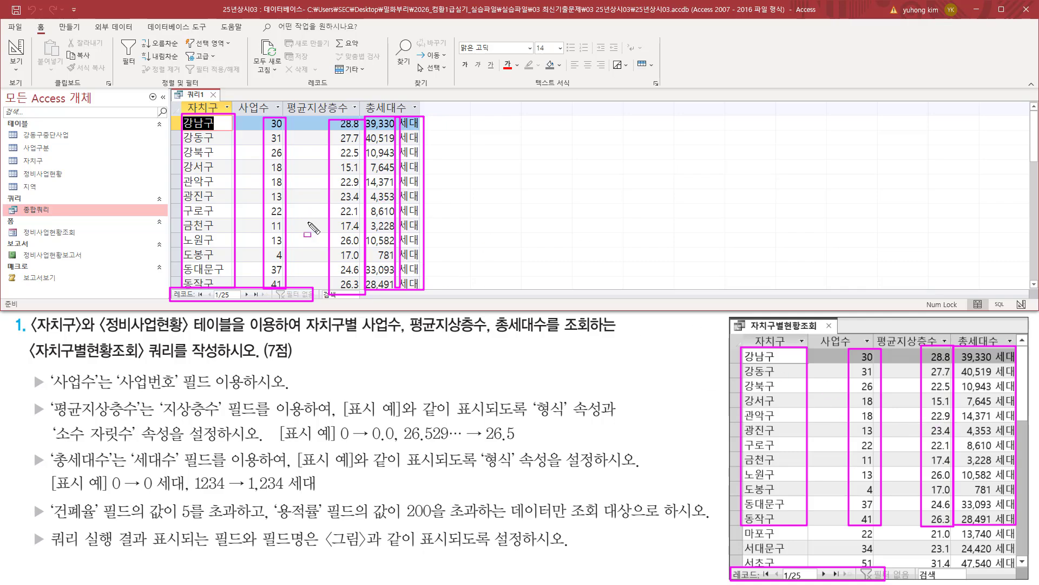
pyautogui.press('Escape')
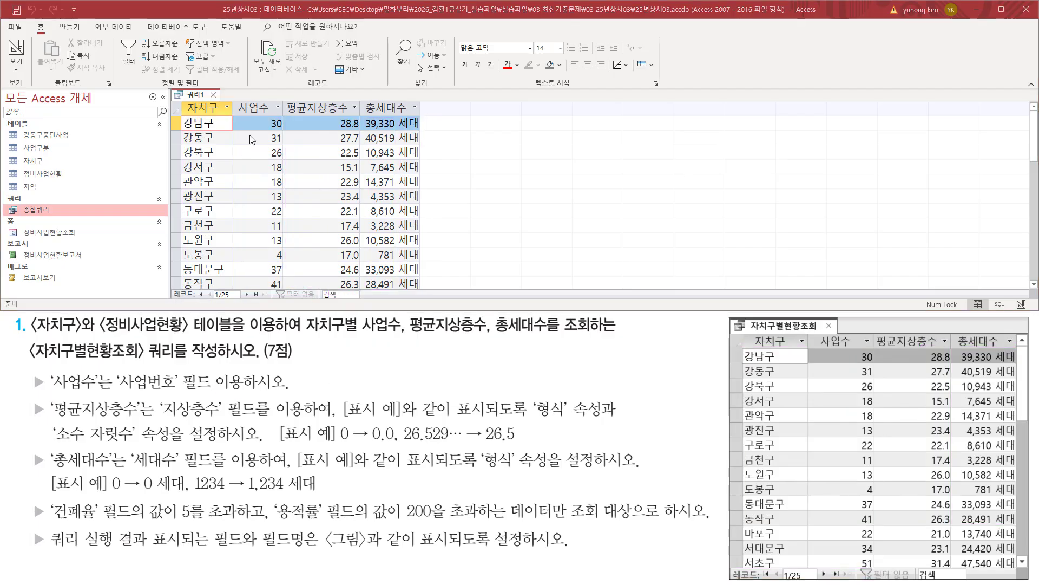
# - Close the new query and choose to save its design changes
pyautogui.moveTo(213, 92); pyautogui.dragTo(222, 115)
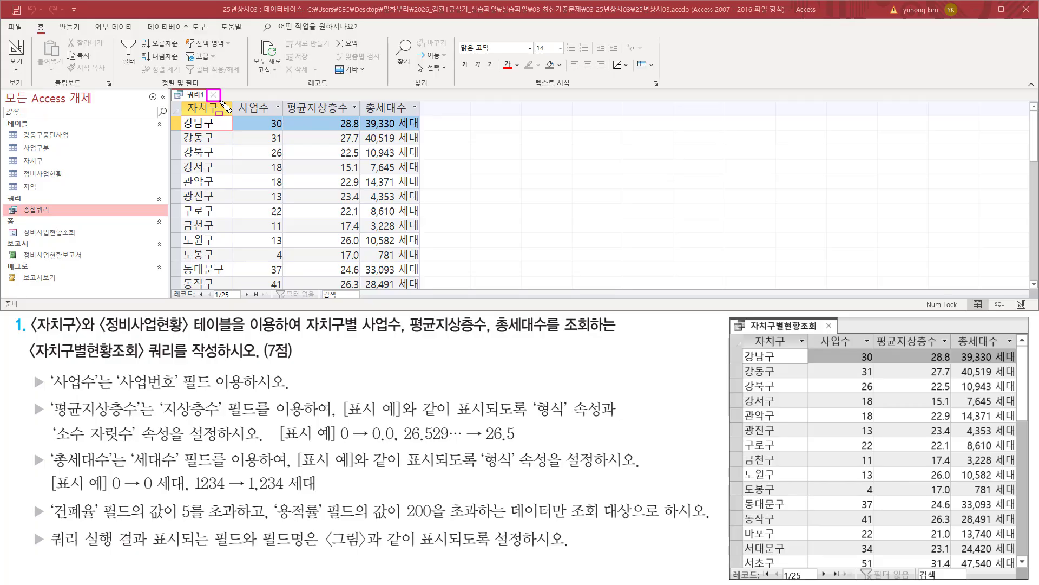
pyautogui.press('Escape')
pyautogui.hotkey('ctrl', 'w')
pyautogui.moveTo(566, 311); pyautogui.dragTo(621, 311)
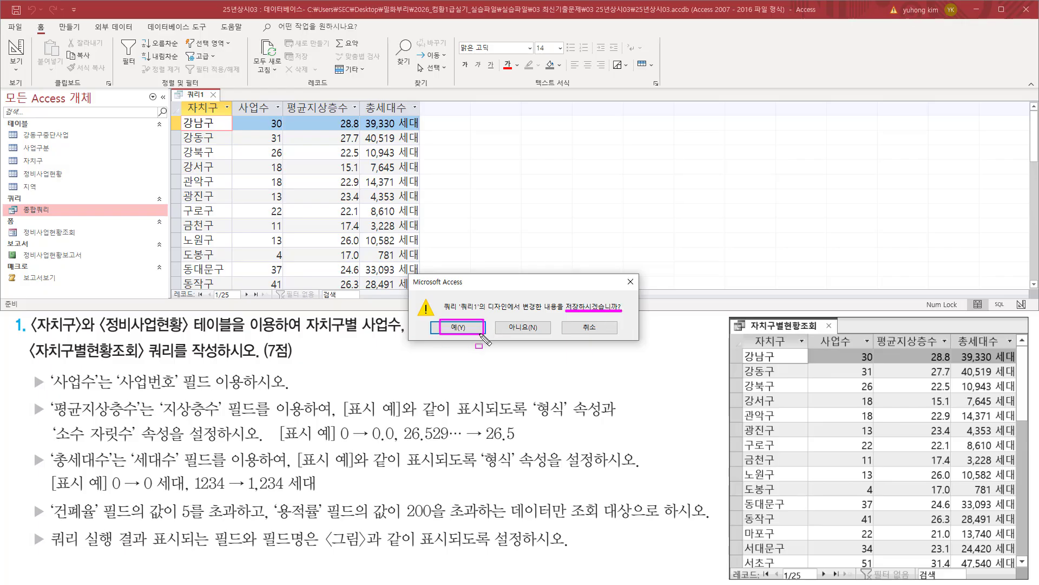
pyautogui.click(458, 327)
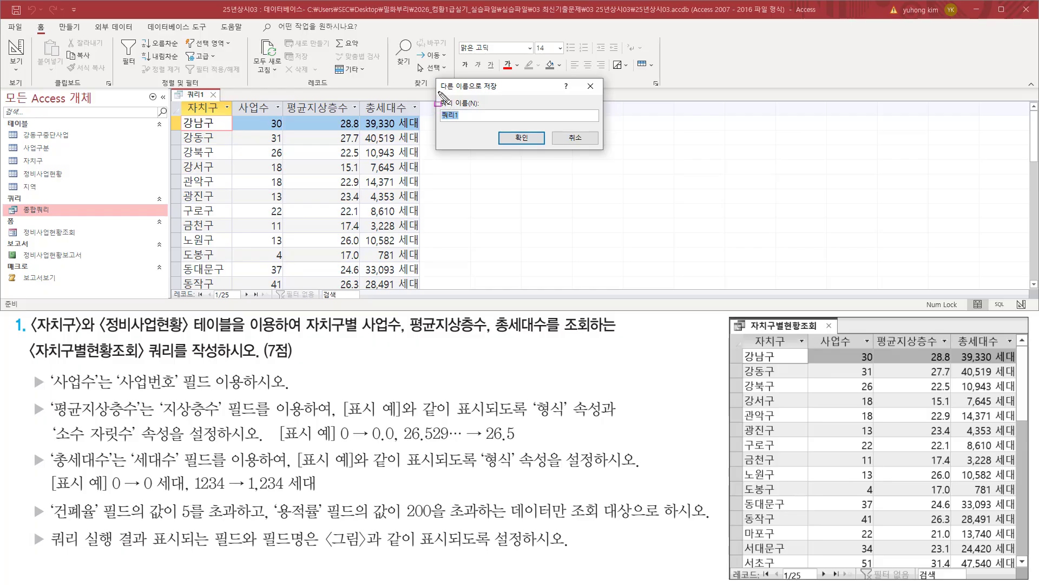
# - Save the query under the name 자치구별현황조회
pyautogui.moveTo(438, 92); pyautogui.dragTo(490, 125)
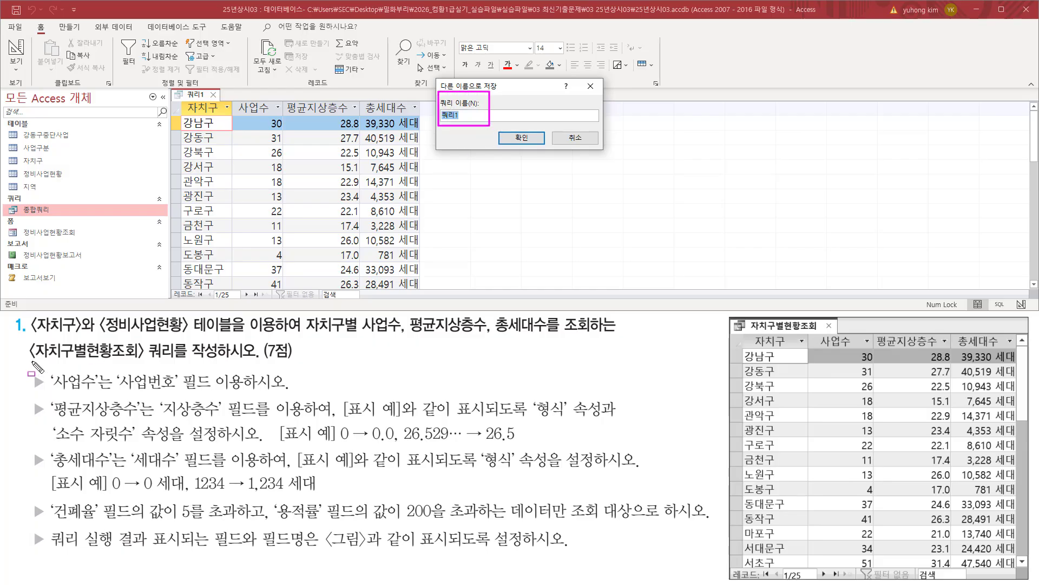
pyautogui.moveTo(27, 362); pyautogui.dragTo(224, 360)
pyautogui.press('Escape')
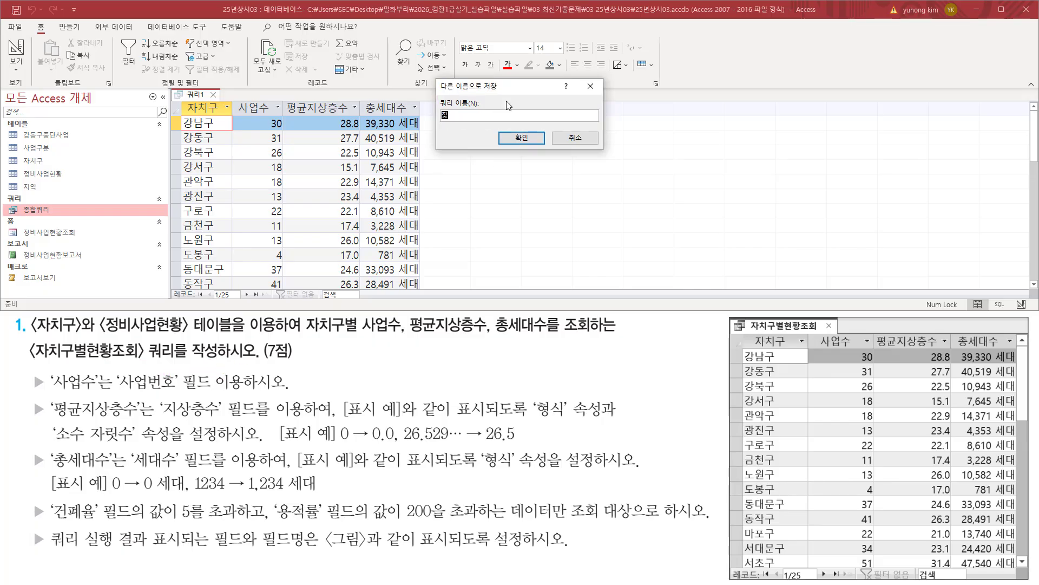
pyautogui.write('별현황조회')
pyautogui.moveTo(440, 122); pyautogui.dragTo(499, 122)
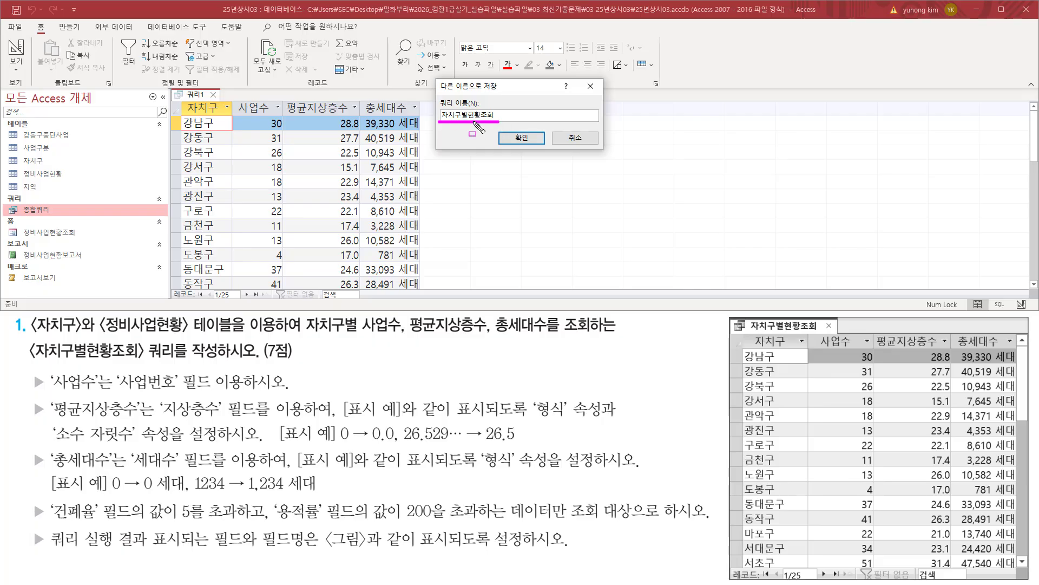
pyautogui.moveTo(513, 129); pyautogui.dragTo(533, 151)
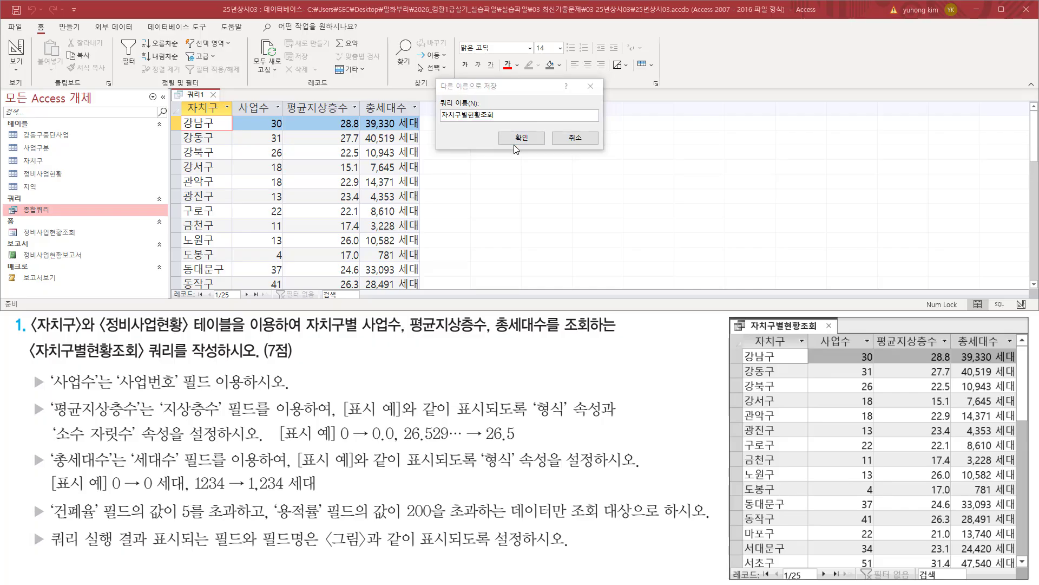
pyautogui.click(521, 137)
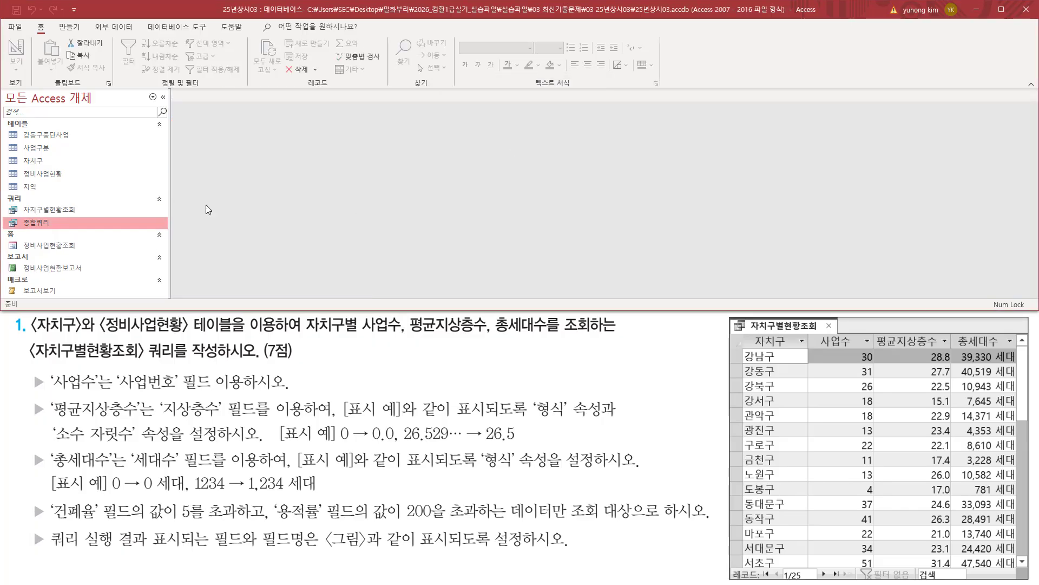
pyautogui.moveTo(15, 201); pyautogui.dragTo(93, 216)
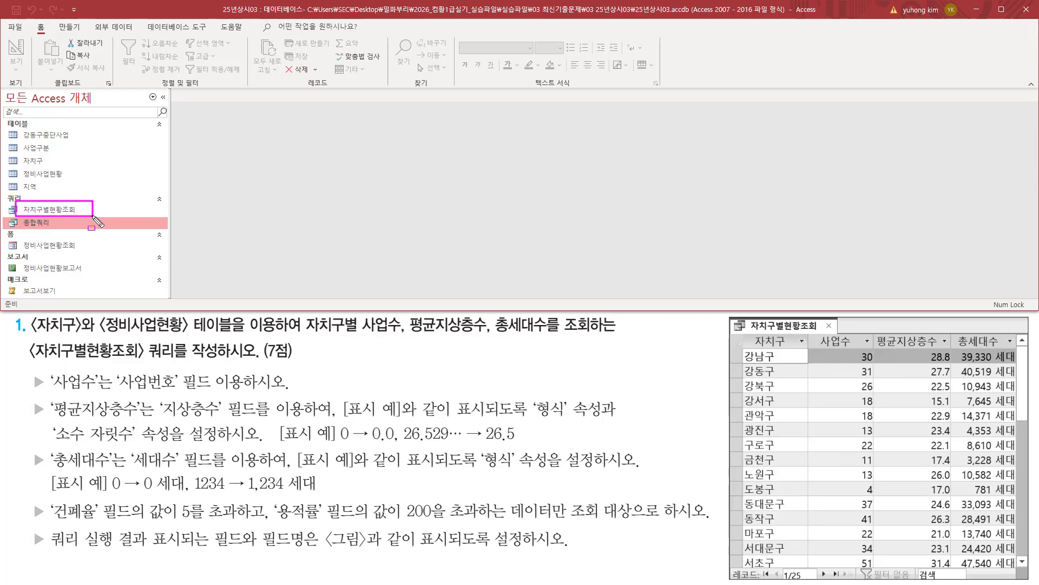
pyautogui.press('Escape')
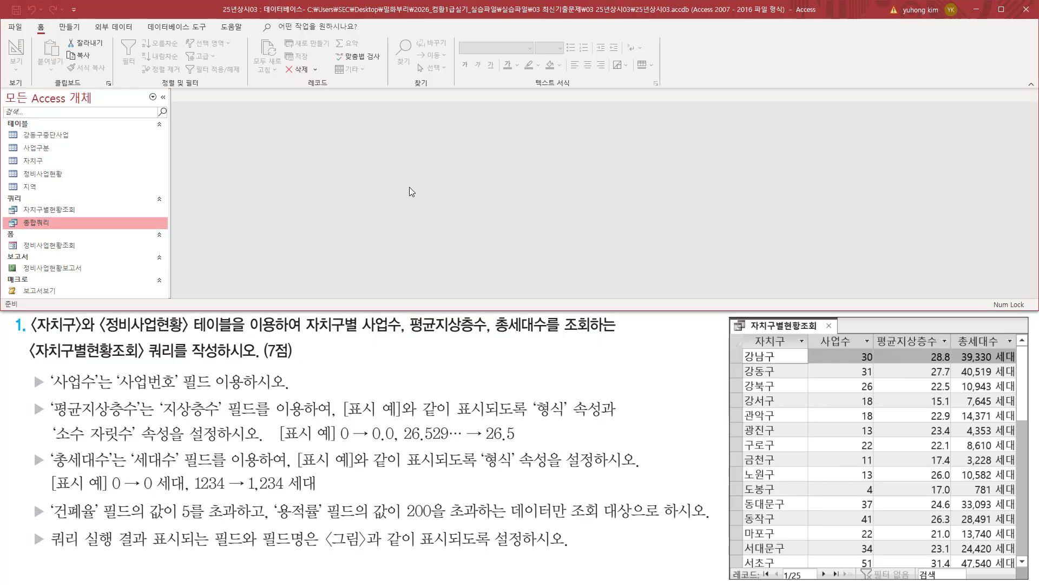
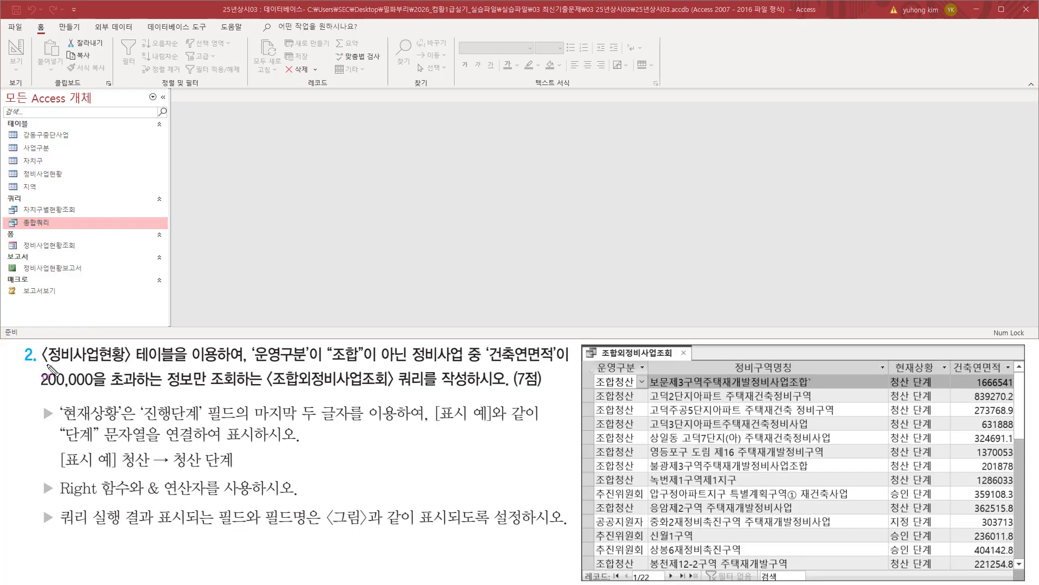
# - Read the second task's source table, filter conditions and query name, and examine its sample result picture
pyautogui.moveTo(41, 366)
pyautogui.mouseDown()
pyautogui.moveTo(211, 367)
pyautogui.moveTo(187, 355)
pyautogui.moveTo(221, 345)
pyautogui.mouseUp()
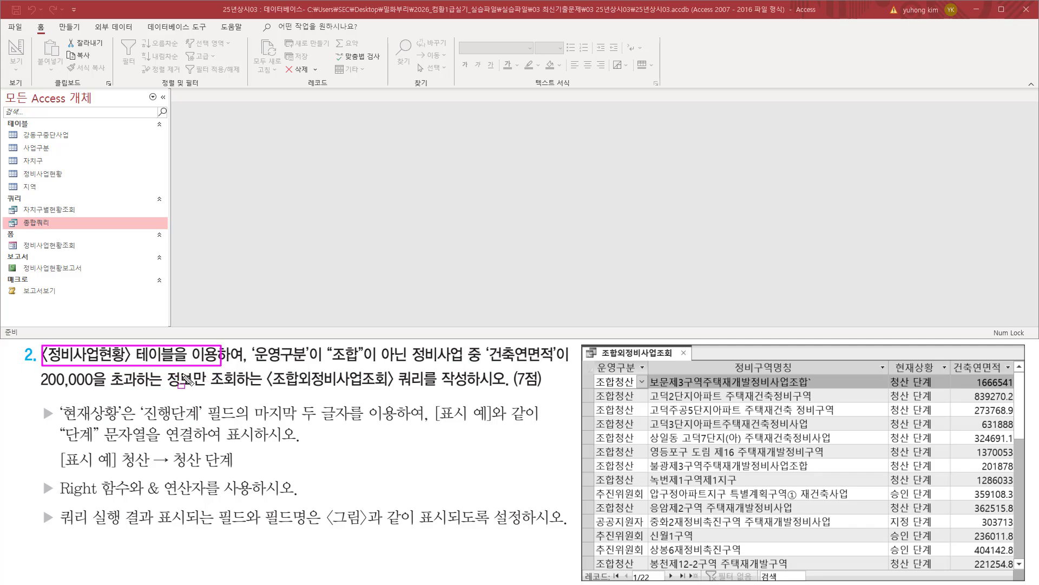
pyautogui.moveTo(250, 366); pyautogui.dragTo(409, 366)
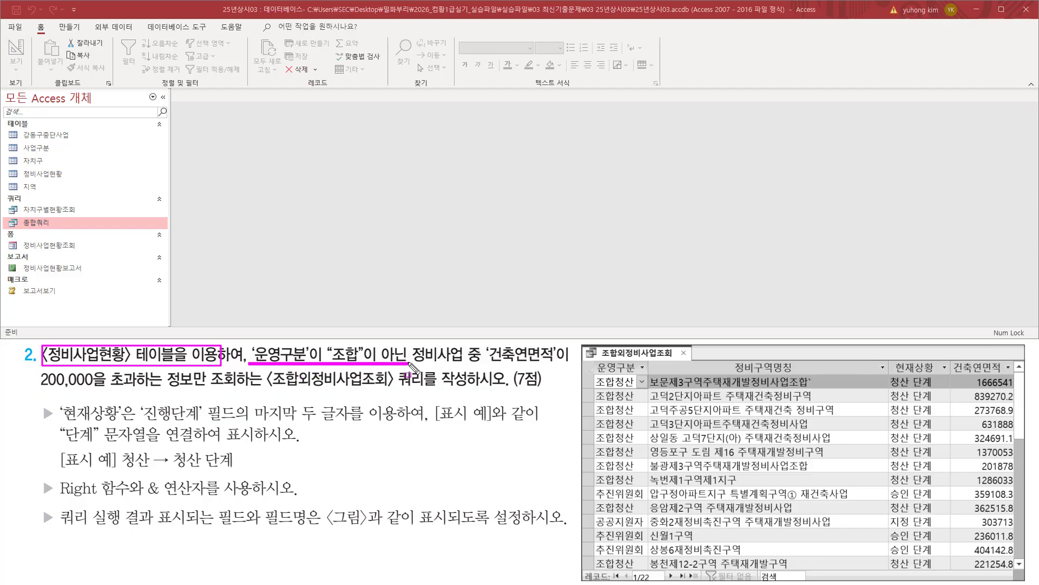
pyautogui.moveTo(481, 366); pyautogui.dragTo(554, 366)
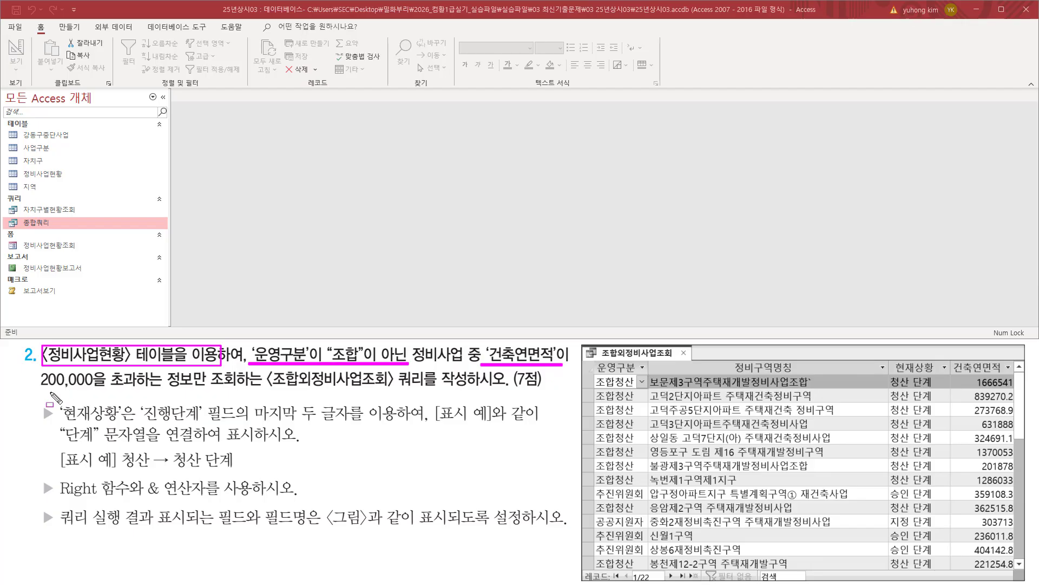
pyautogui.moveTo(69, 390)
pyautogui.mouseDown()
pyautogui.moveTo(36, 390)
pyautogui.moveTo(138, 389)
pyautogui.mouseUp()
pyautogui.moveTo(267, 390); pyautogui.dragTo(469, 390)
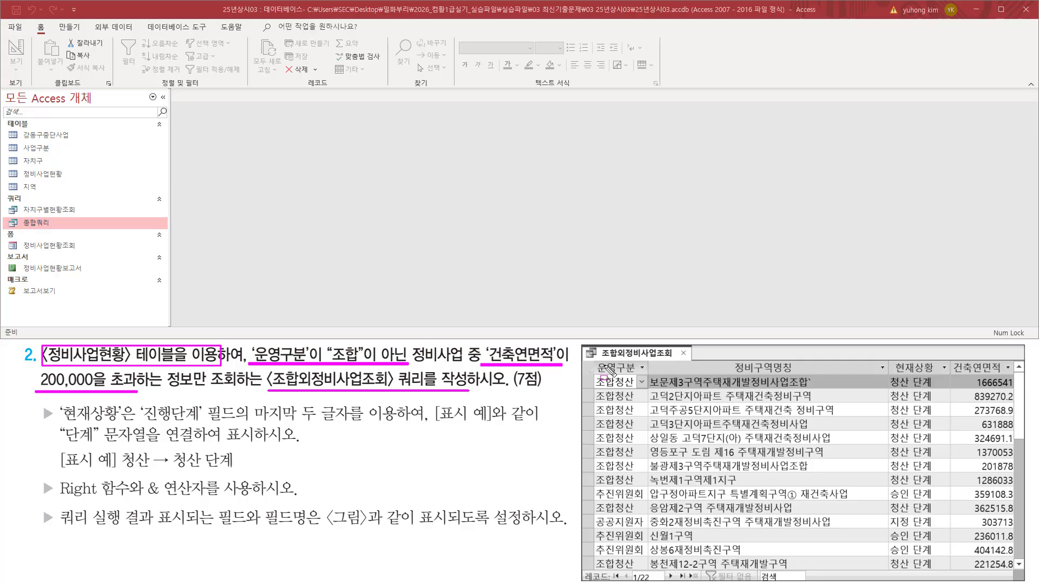
pyautogui.moveTo(594, 361)
pyautogui.mouseDown()
pyautogui.moveTo(728, 575)
pyautogui.moveTo(1029, 582)
pyautogui.mouseUp()
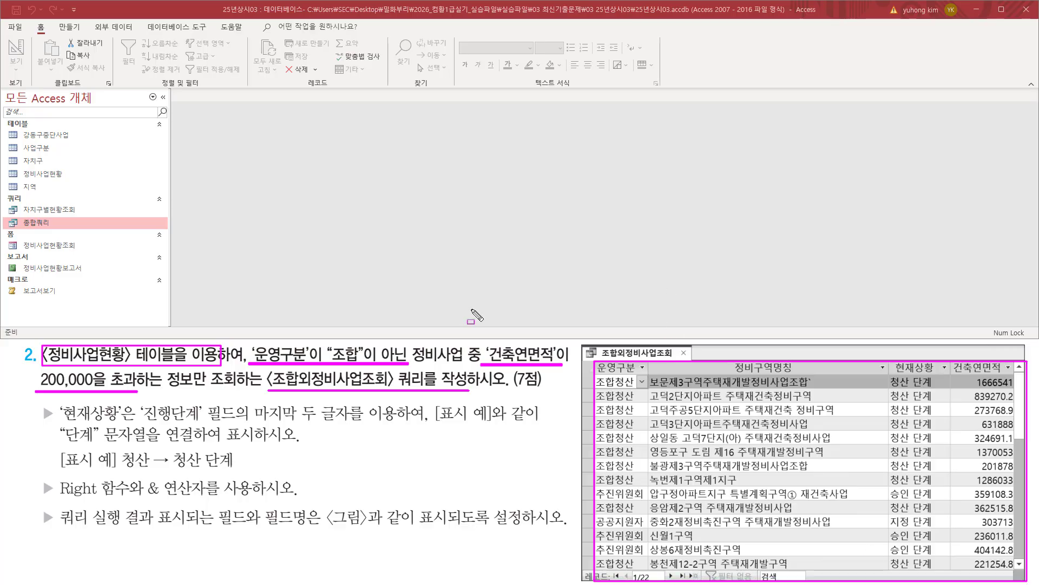
pyautogui.press('Escape')
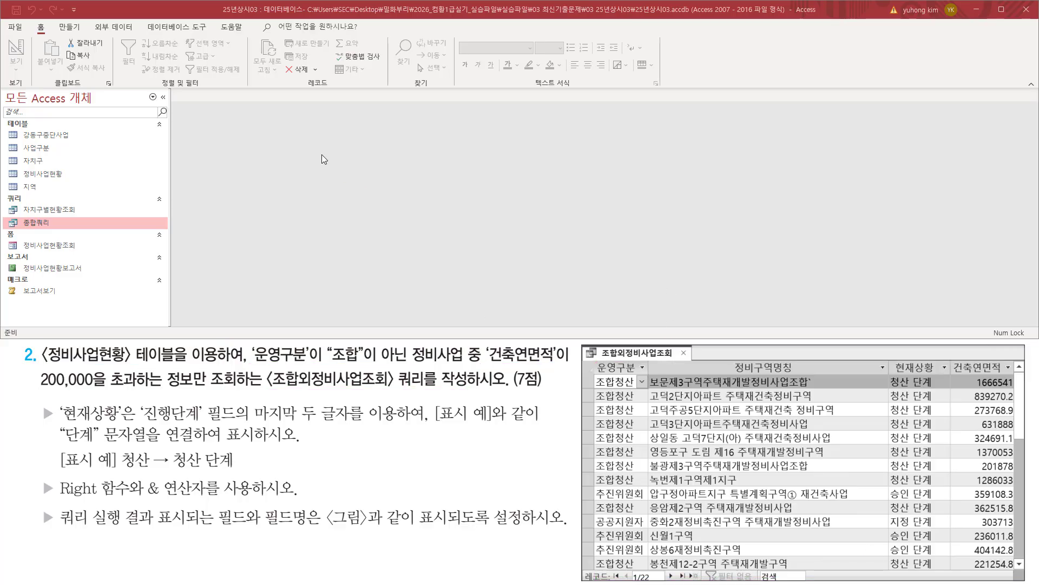
# - Create a new blank query in Design view
pyautogui.click(72, 28)
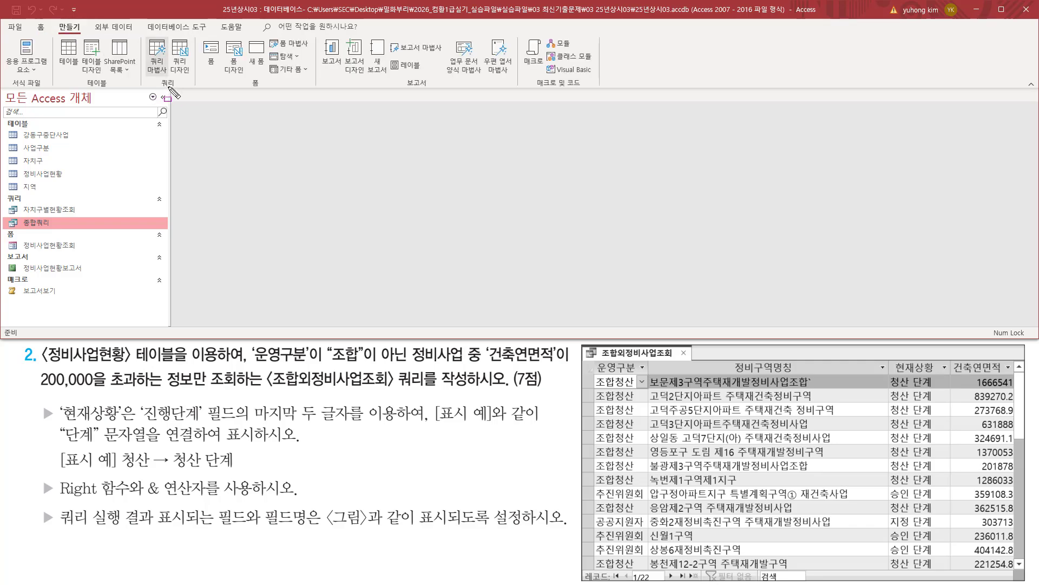
pyautogui.moveTo(158, 85); pyautogui.dragTo(180, 86)
pyautogui.press('Escape')
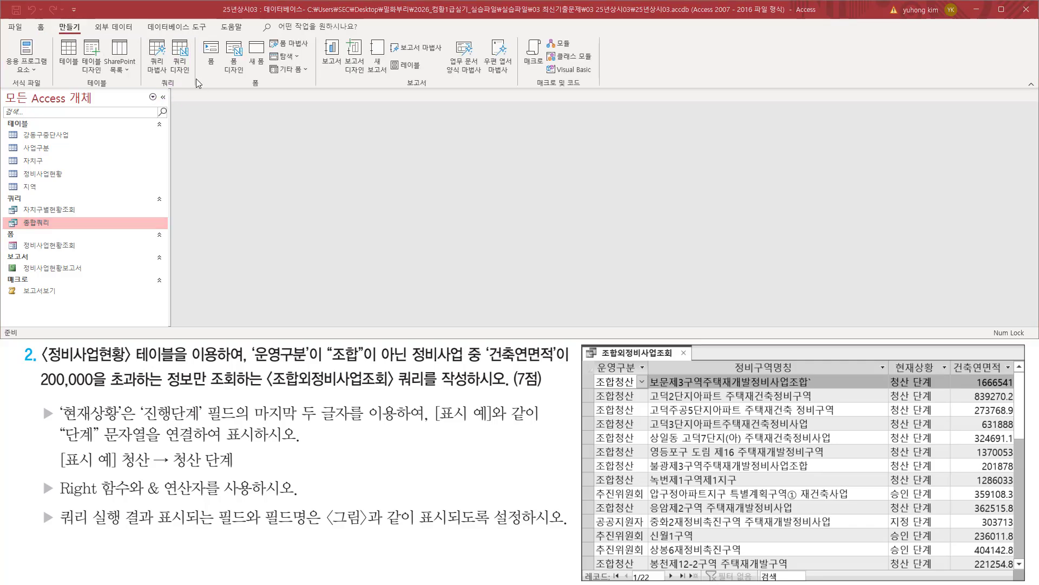
pyautogui.click(179, 54)
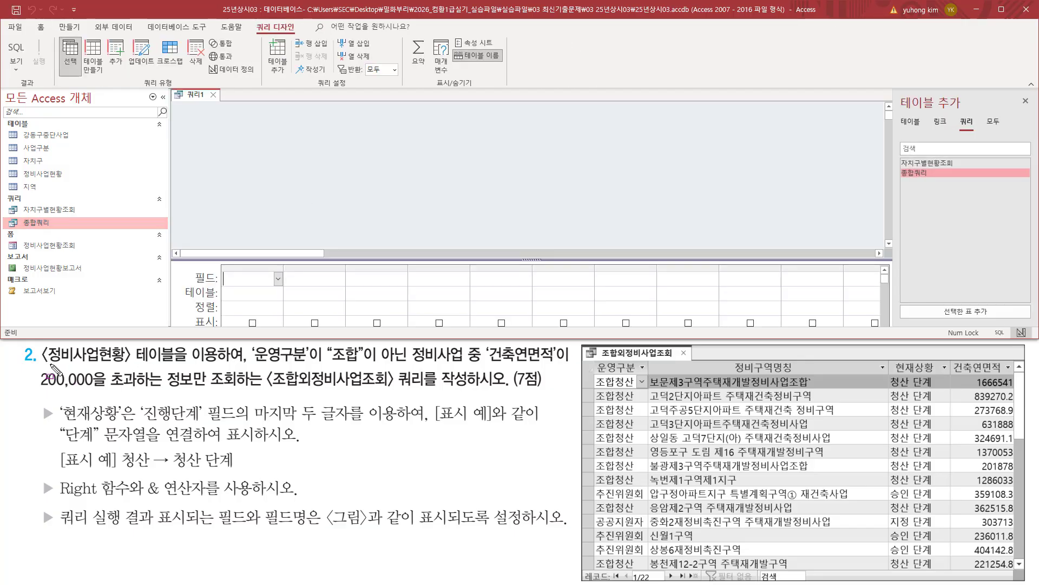
# - Add the 정비사업현황 table to the query and enlarge the design grid area
pyautogui.moveTo(41, 365); pyautogui.dragTo(215, 365)
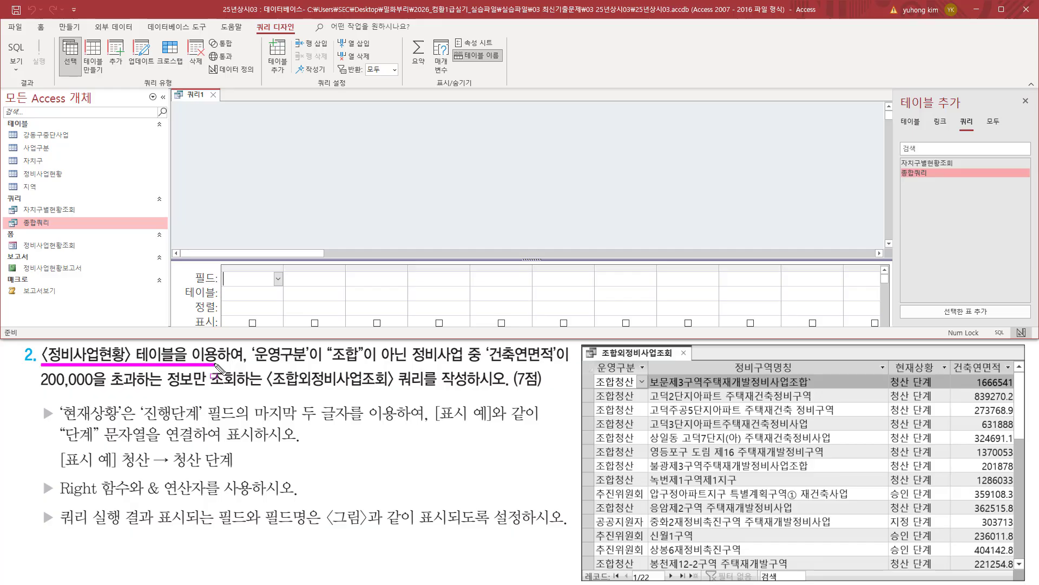
pyautogui.click(911, 122)
pyautogui.moveTo(897, 113); pyautogui.dragTo(927, 131)
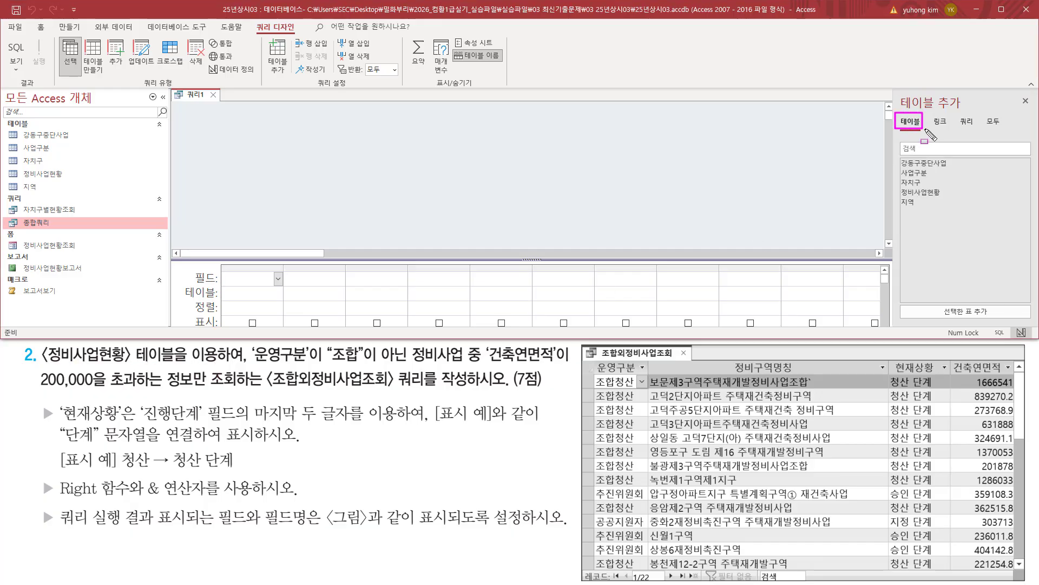
pyautogui.click(934, 193)
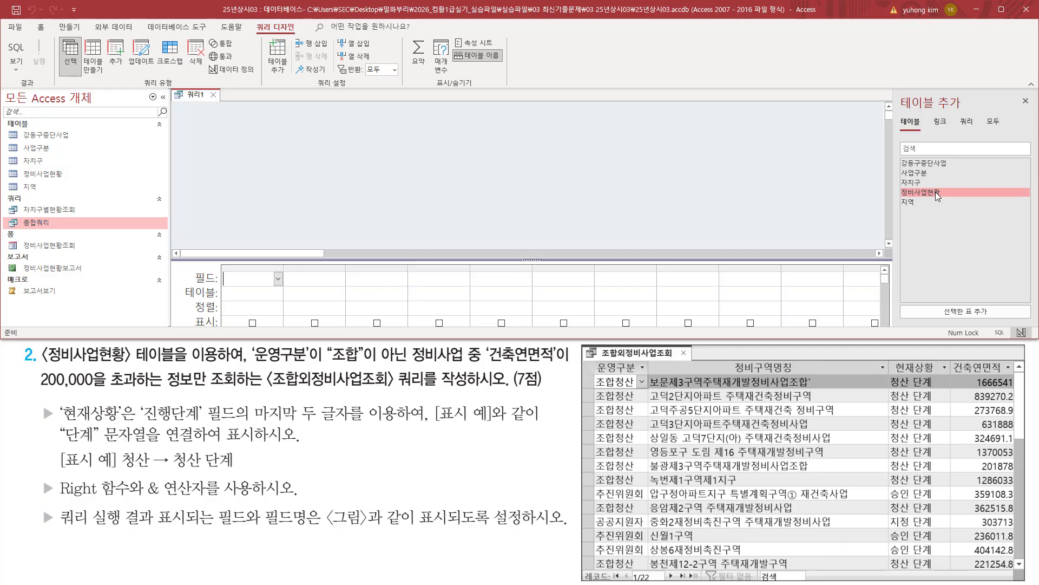
pyautogui.doubleClick(935, 192)
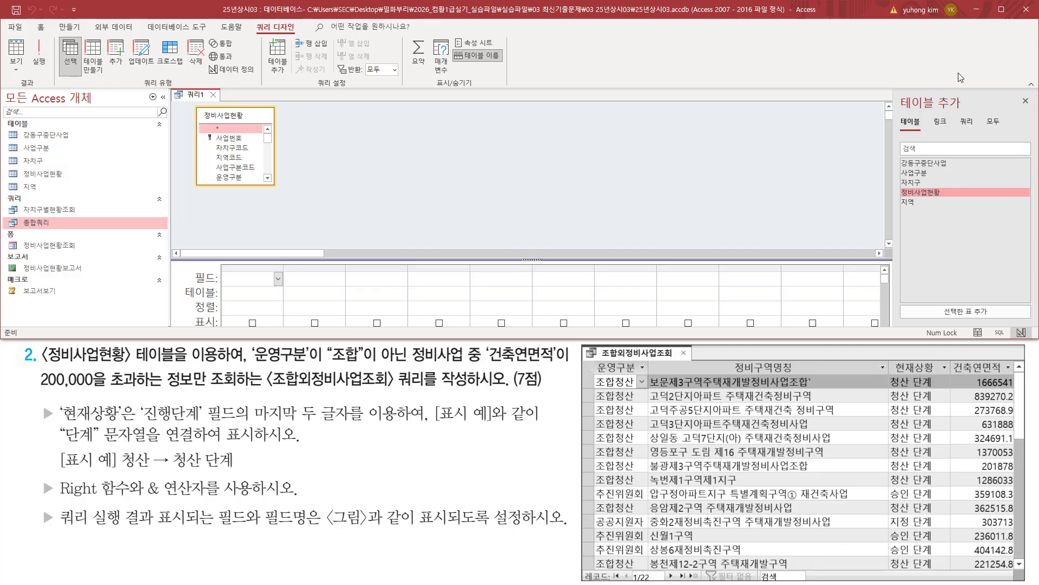
pyautogui.click(1026, 100)
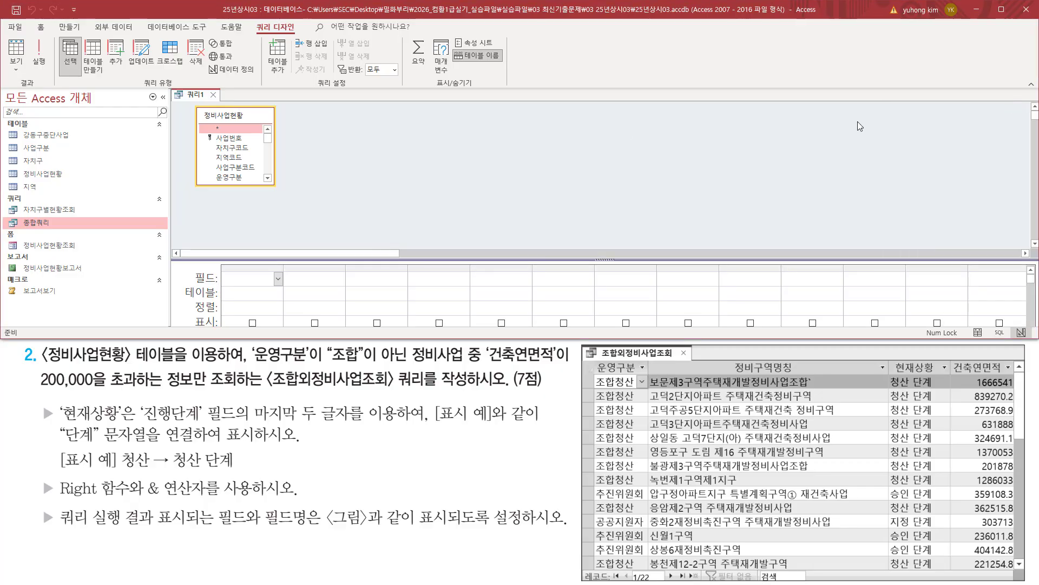
pyautogui.moveTo(317, 258); pyautogui.dragTo(336, 201)
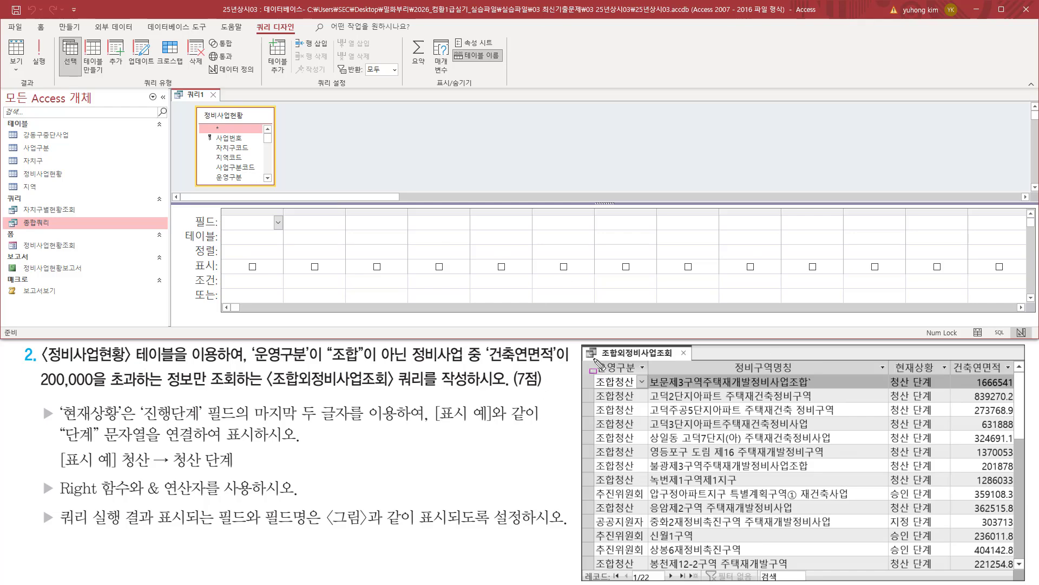
# - Add the 운영구분 field as the first column of the query grid
pyautogui.moveTo(594, 358); pyautogui.dragTo(642, 376)
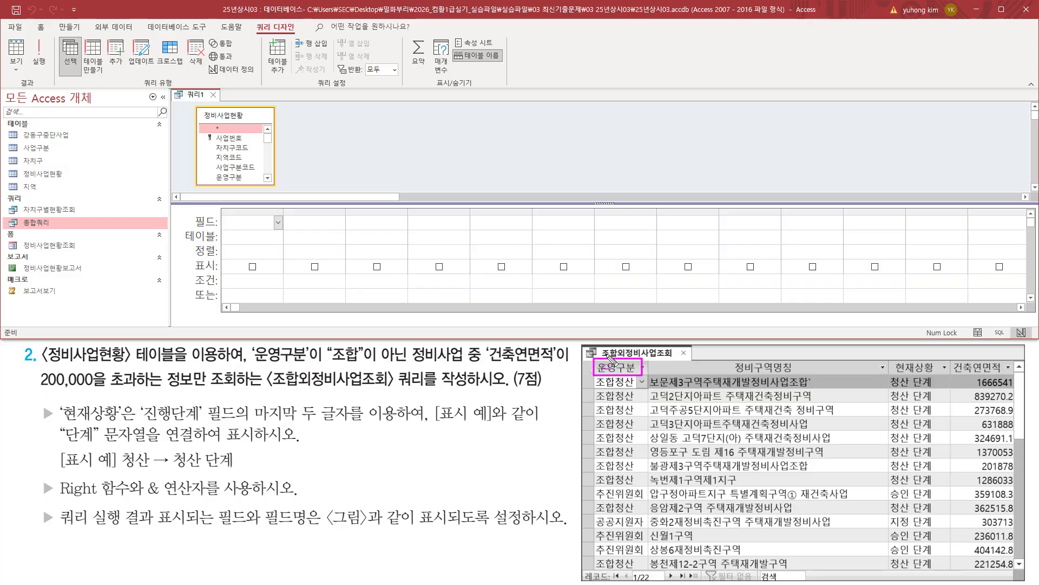
pyautogui.moveTo(212, 172); pyautogui.dragTo(245, 182)
pyautogui.press('Escape')
pyautogui.click(233, 177)
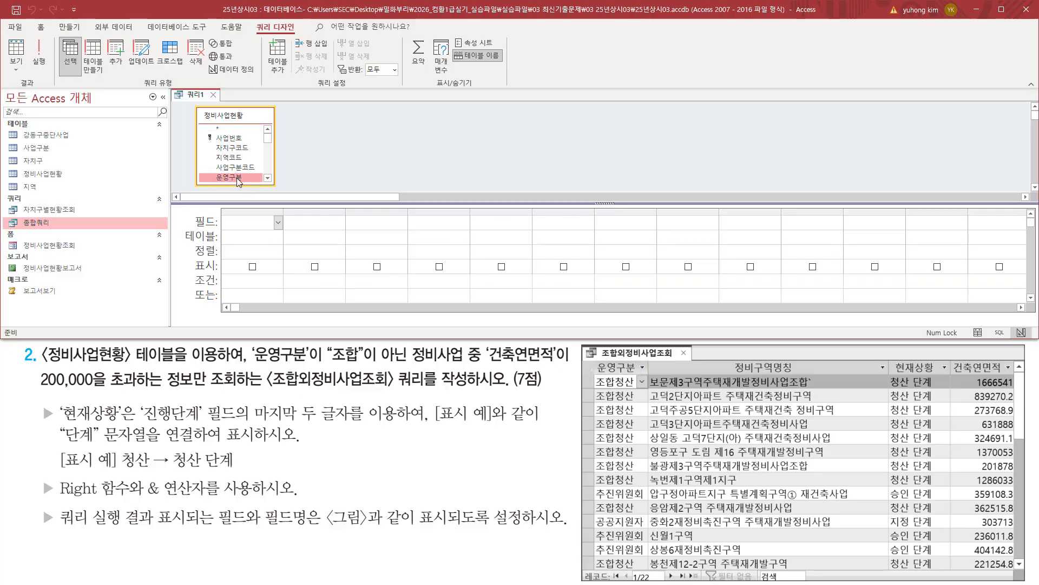
pyautogui.doubleClick(231, 178)
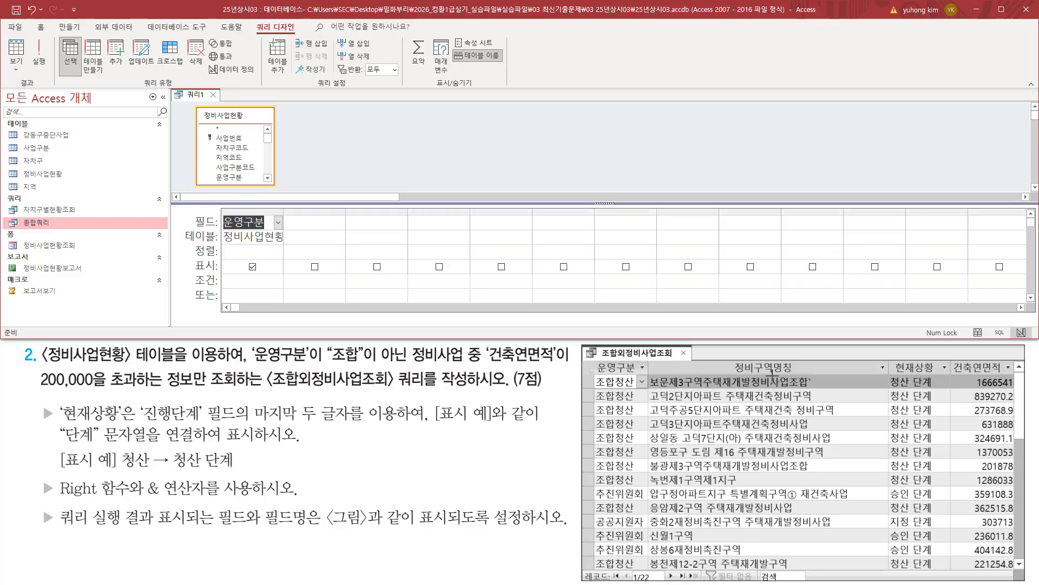
# - Add the 정비구역명칭 field as the second column of the query grid
pyautogui.moveTo(735, 362)
pyautogui.mouseDown()
pyautogui.moveTo(744, 375)
pyautogui.moveTo(796, 375)
pyautogui.mouseUp()
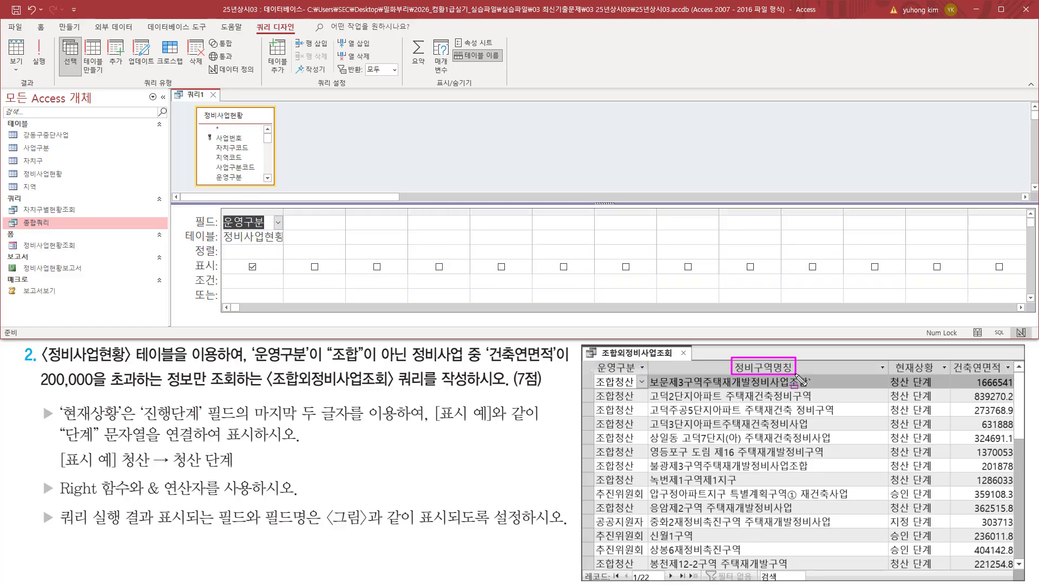
pyautogui.press('Escape')
pyautogui.click(267, 178)
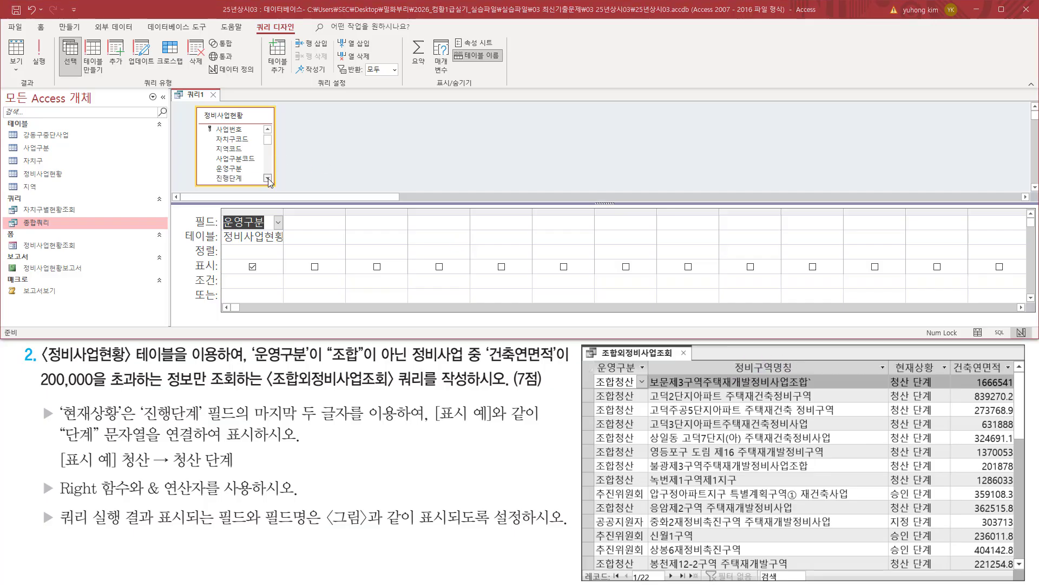
pyautogui.click(268, 179)
pyautogui.click(267, 178)
pyautogui.click(267, 178)
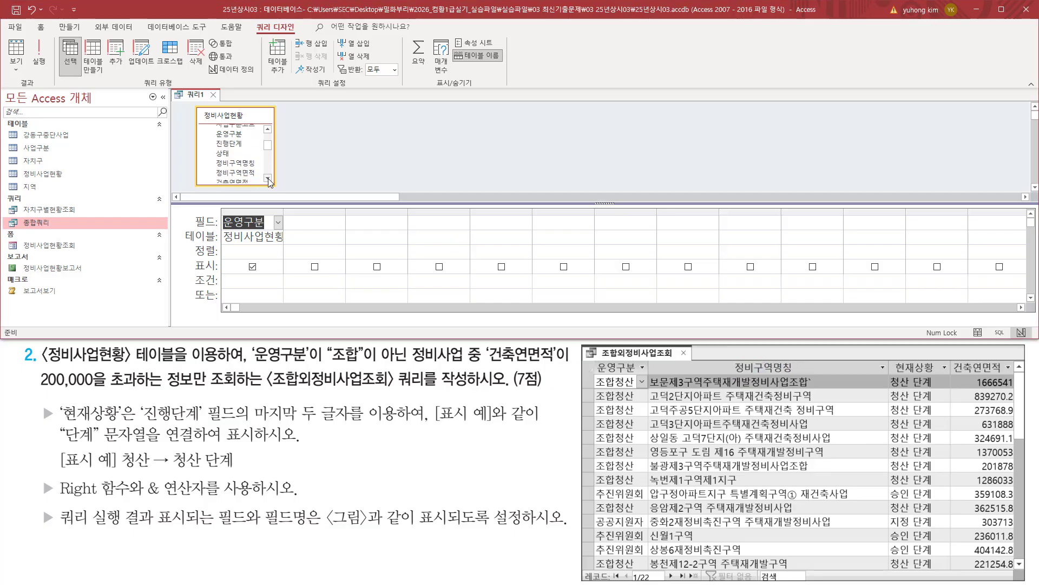
pyautogui.click(250, 164)
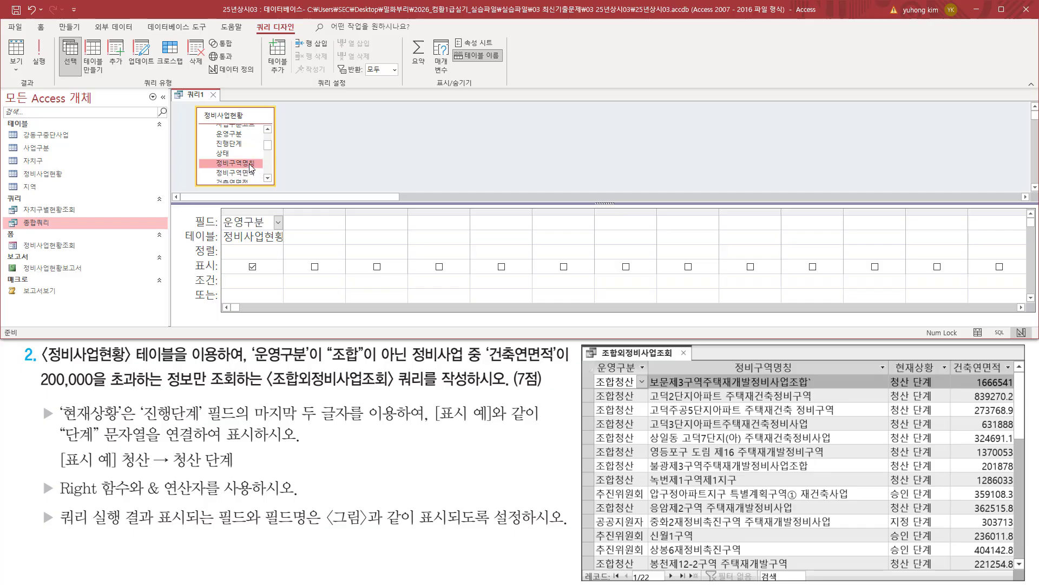
pyautogui.doubleClick(249, 164)
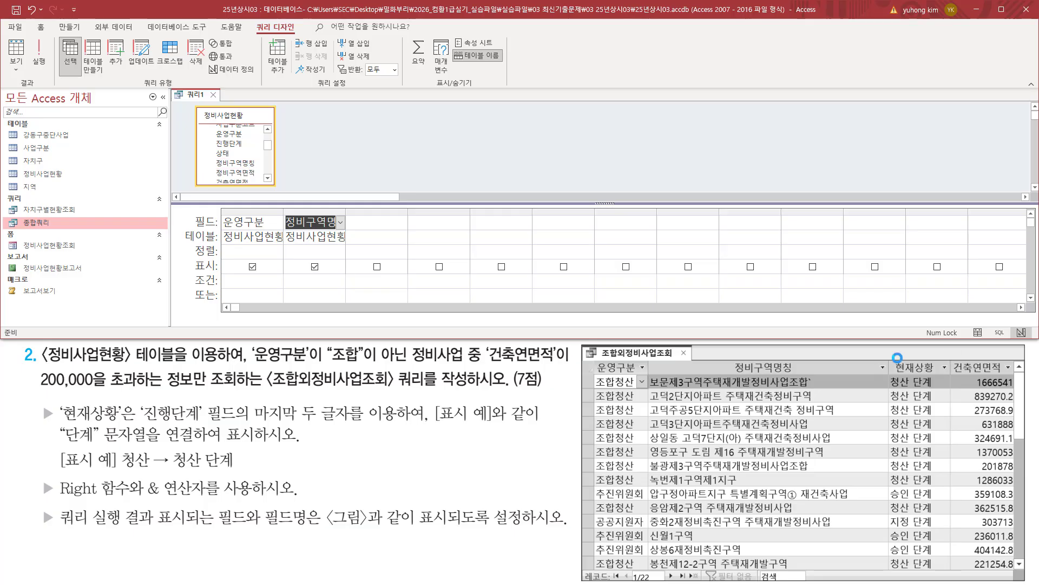
# - Look through the 정비사업현황 table's field list for a 현재상황 field
pyautogui.moveTo(894, 356); pyautogui.dragTo(939, 376)
pyautogui.press('Escape')
pyautogui.click(268, 178)
pyautogui.click(267, 178)
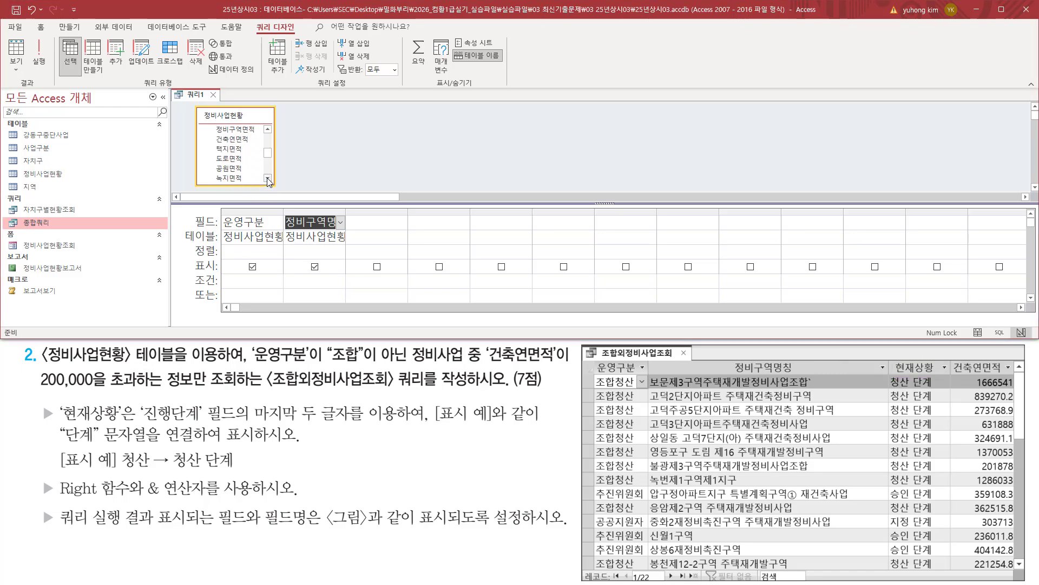
pyautogui.click(268, 178)
pyautogui.click(268, 178)
pyautogui.click(268, 178)
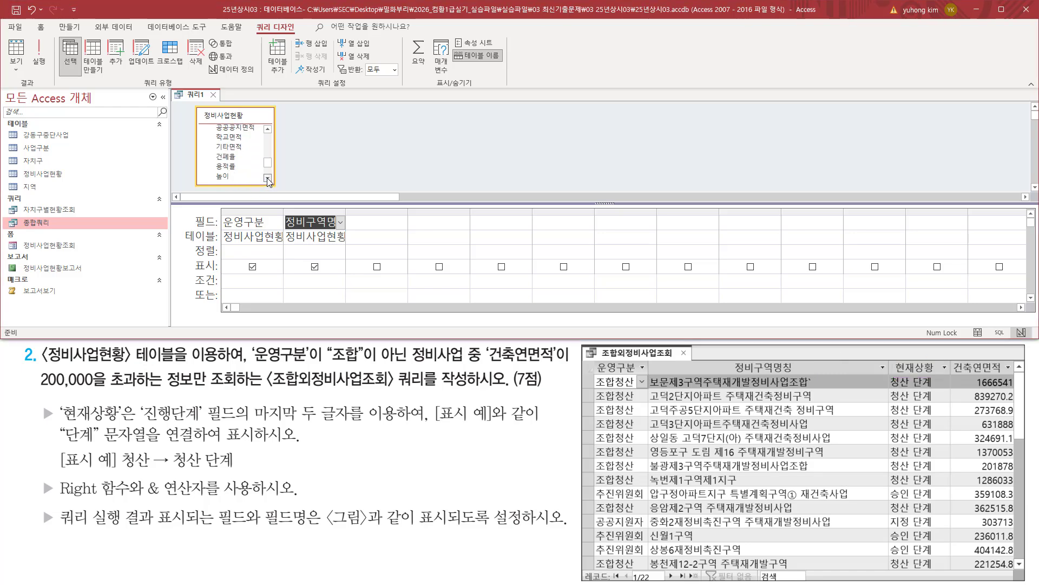
pyautogui.click(267, 179)
pyautogui.click(267, 179)
pyautogui.click(268, 178)
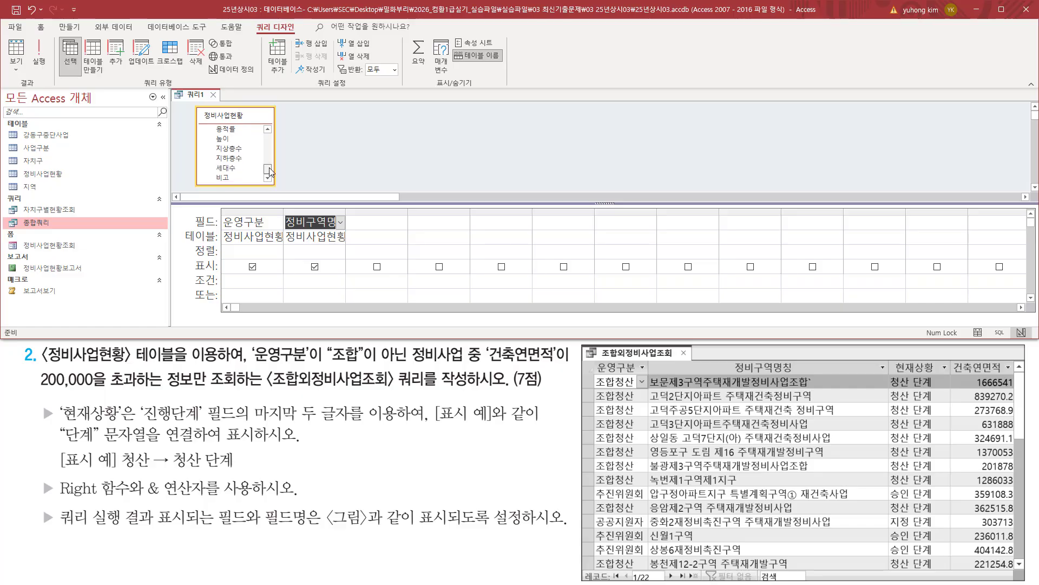
pyautogui.moveTo(269, 169); pyautogui.dragTo(271, 159)
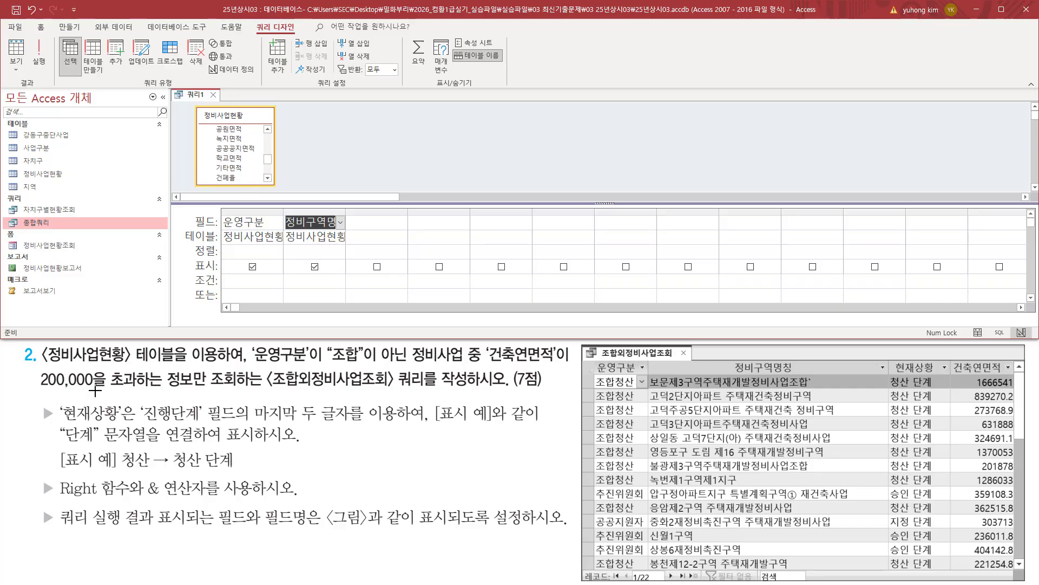
# - Add the 진행단계 field as the third column of the query grid
pyautogui.moveTo(40, 400)
pyautogui.mouseDown()
pyautogui.moveTo(53, 425)
pyautogui.moveTo(242, 426)
pyautogui.mouseUp()
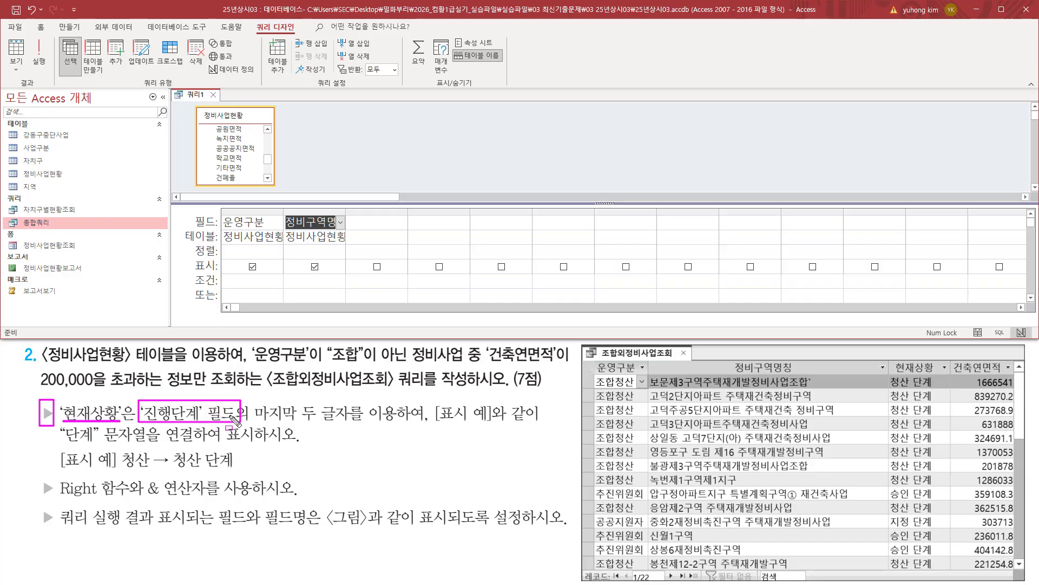
pyautogui.press('Escape')
pyautogui.scroll(3, 247, 152)
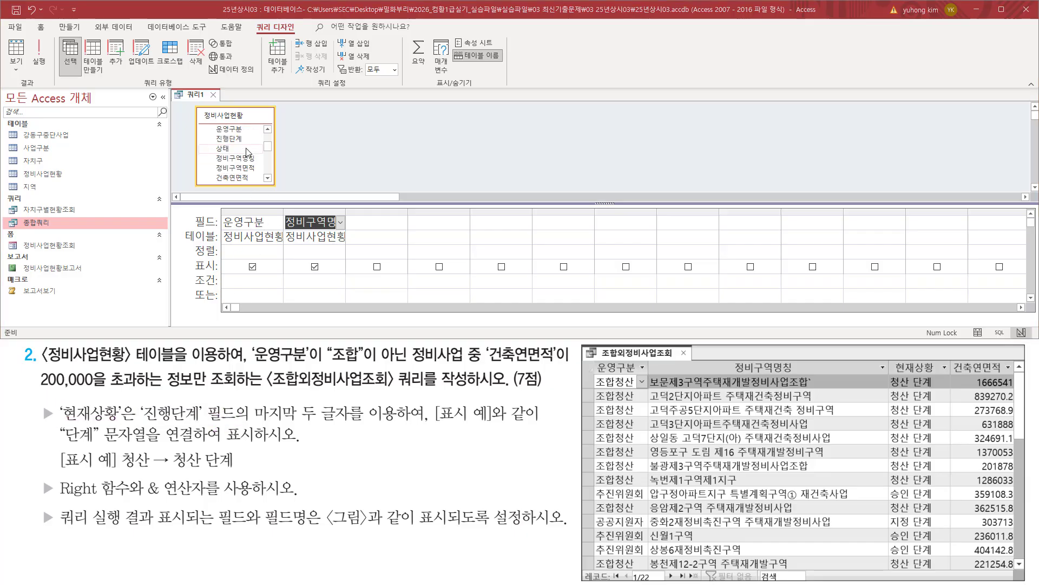
pyautogui.click(241, 140)
pyautogui.scroll(3, 241, 141)
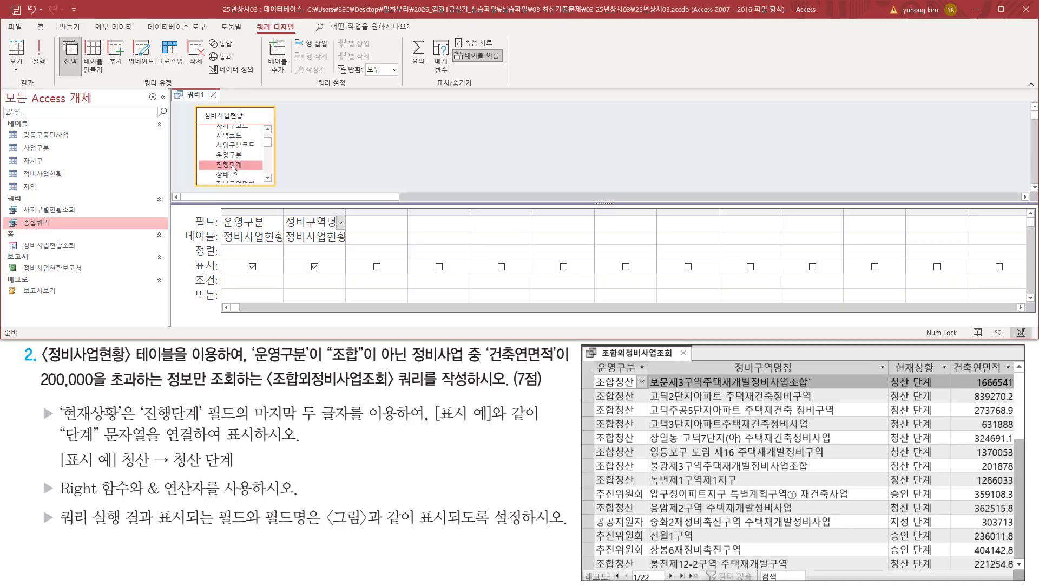
pyautogui.moveTo(234, 170); pyautogui.dragTo(379, 238)
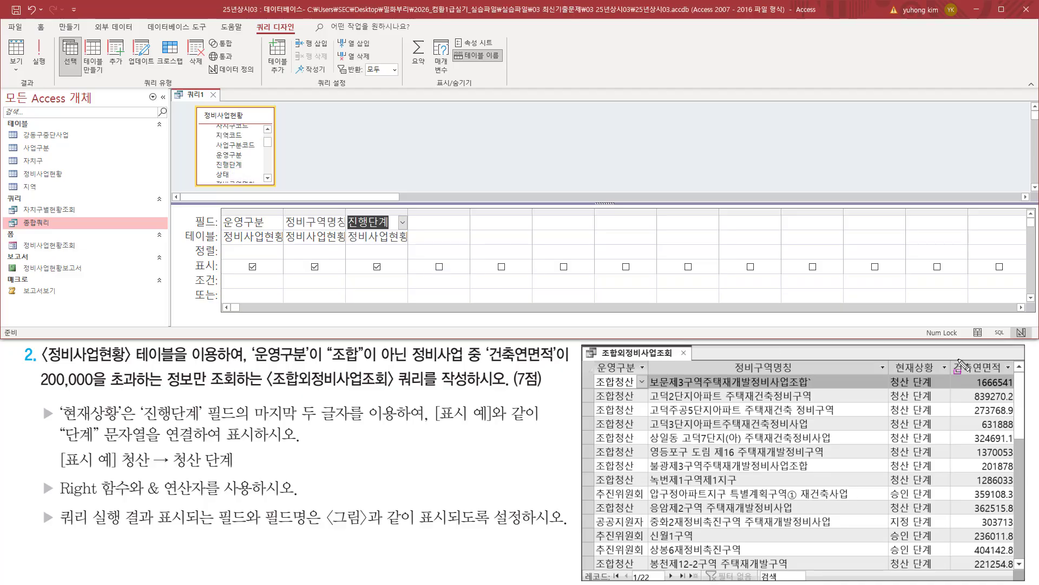
# - Add the 건축연면적 field as the fourth column of the query grid
pyautogui.moveTo(951, 356)
pyautogui.mouseDown()
pyautogui.moveTo(974, 375)
pyautogui.moveTo(1010, 377)
pyautogui.mouseUp()
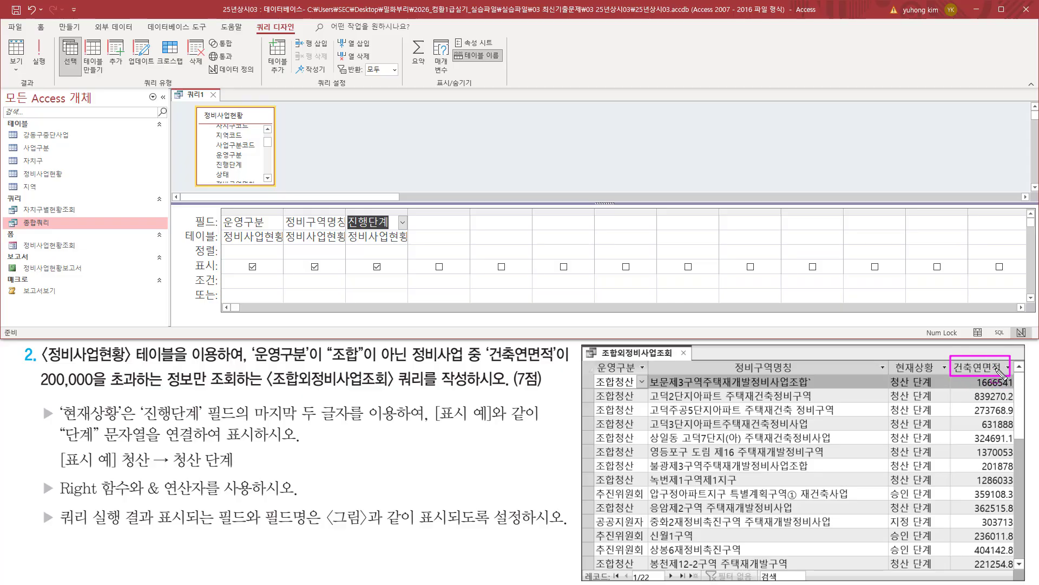
pyautogui.press('Escape')
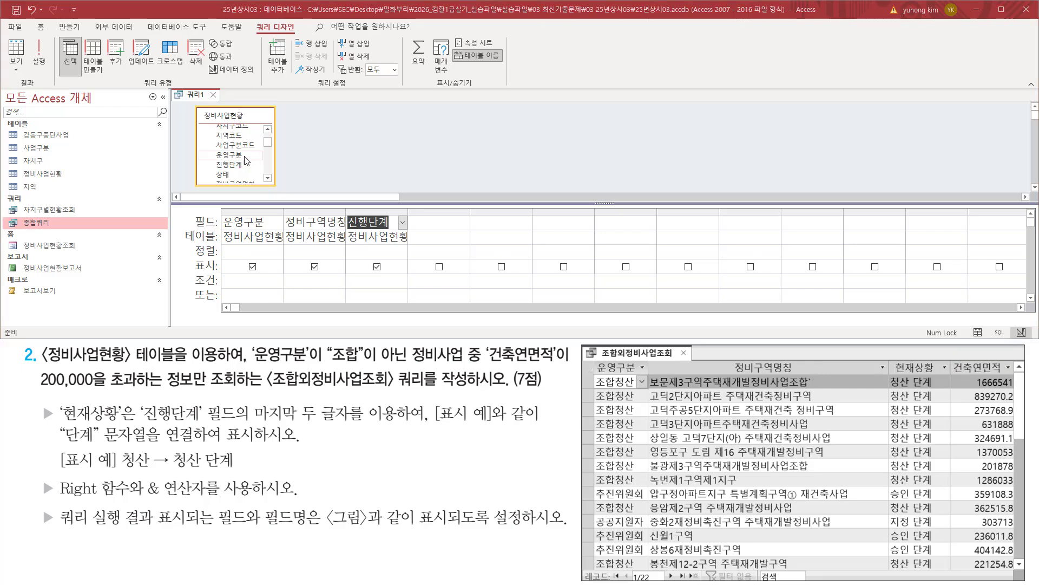
pyautogui.click(246, 160)
pyautogui.scroll(-3, 248, 168)
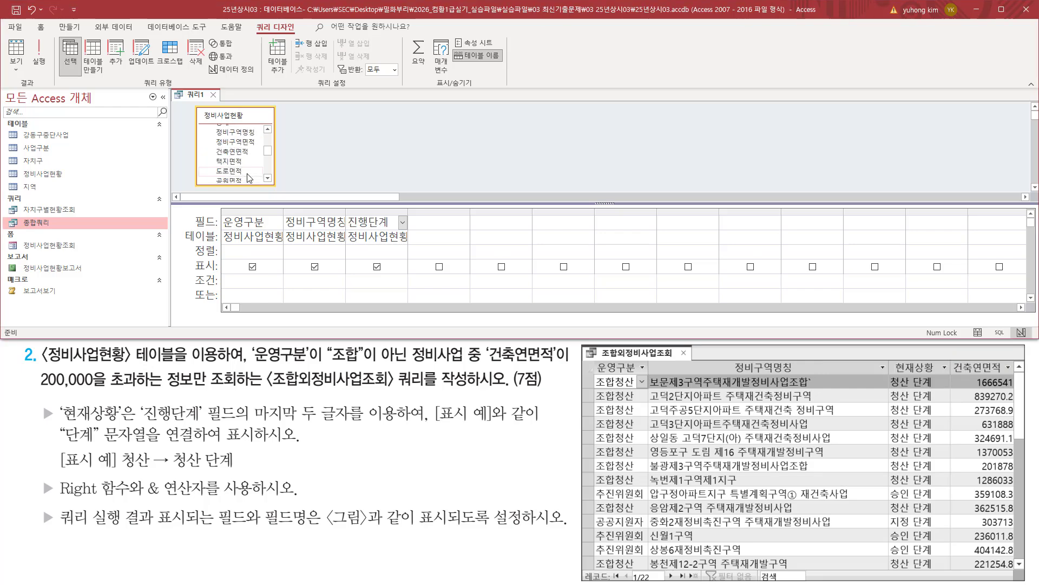
pyautogui.click(247, 154)
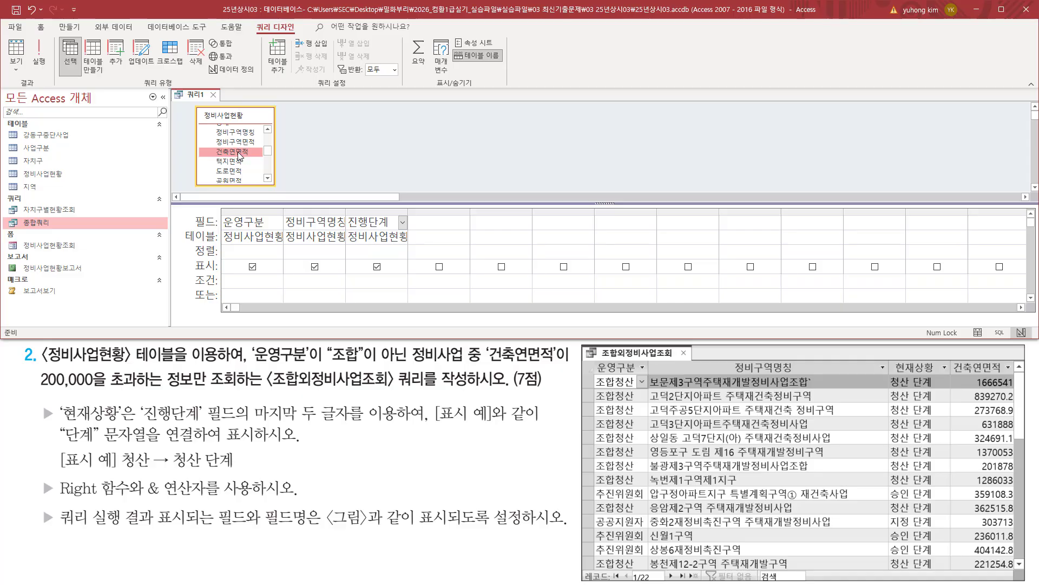
pyautogui.doubleClick(239, 156)
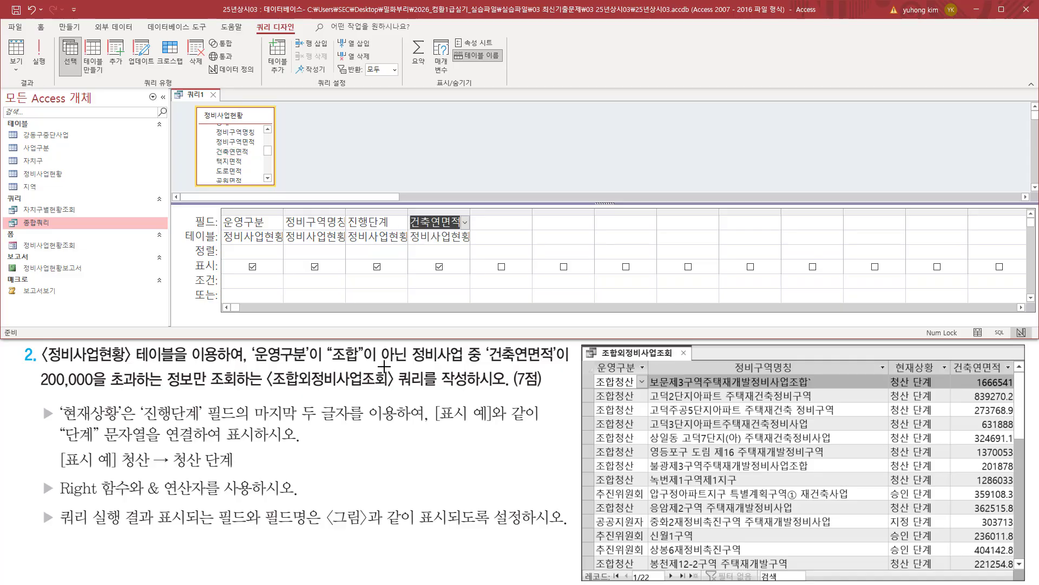
# - Compare the query's columns with the sample result and review how 현재상황 must be derived from 진행단계
pyautogui.moveTo(592, 357)
pyautogui.mouseDown()
pyautogui.moveTo(609, 379)
pyautogui.moveTo(1012, 380)
pyautogui.mouseUp()
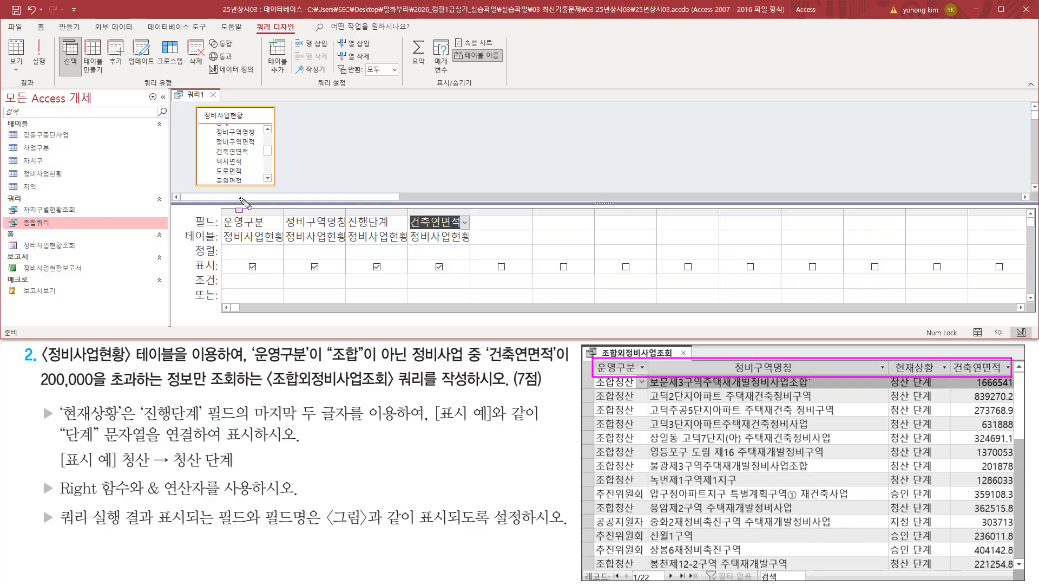
pyautogui.moveTo(217, 212); pyautogui.dragTo(474, 230)
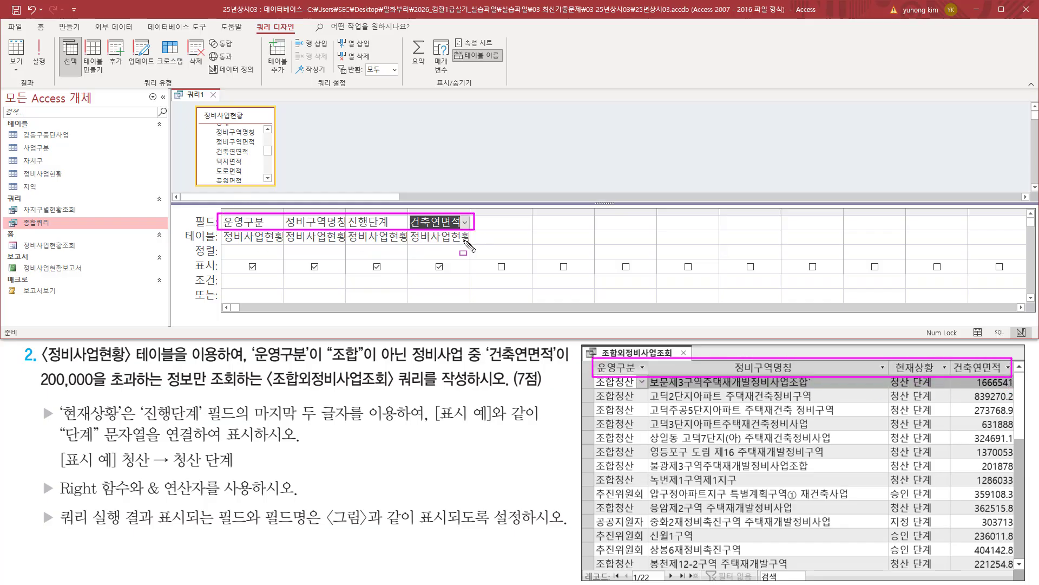
pyautogui.press('e')
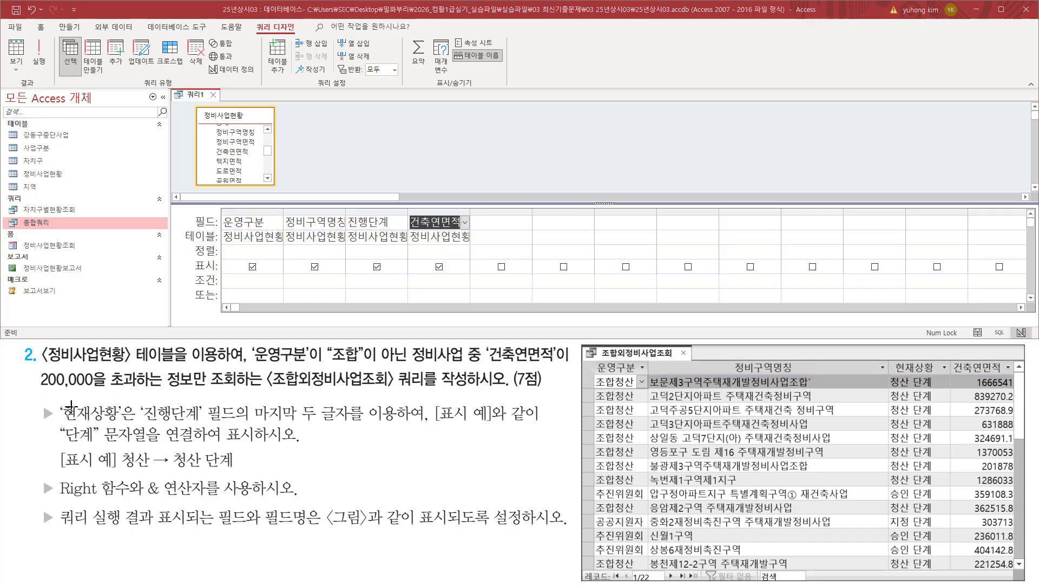
pyautogui.click(60, 402)
pyautogui.moveTo(68, 419); pyautogui.dragTo(407, 422)
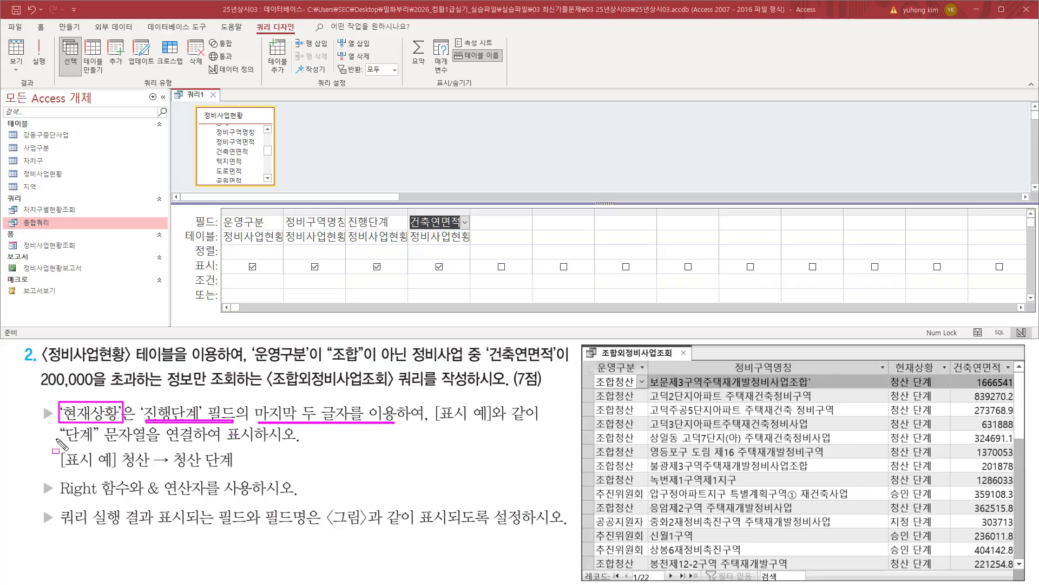
pyautogui.moveTo(57, 441); pyautogui.dragTo(261, 443)
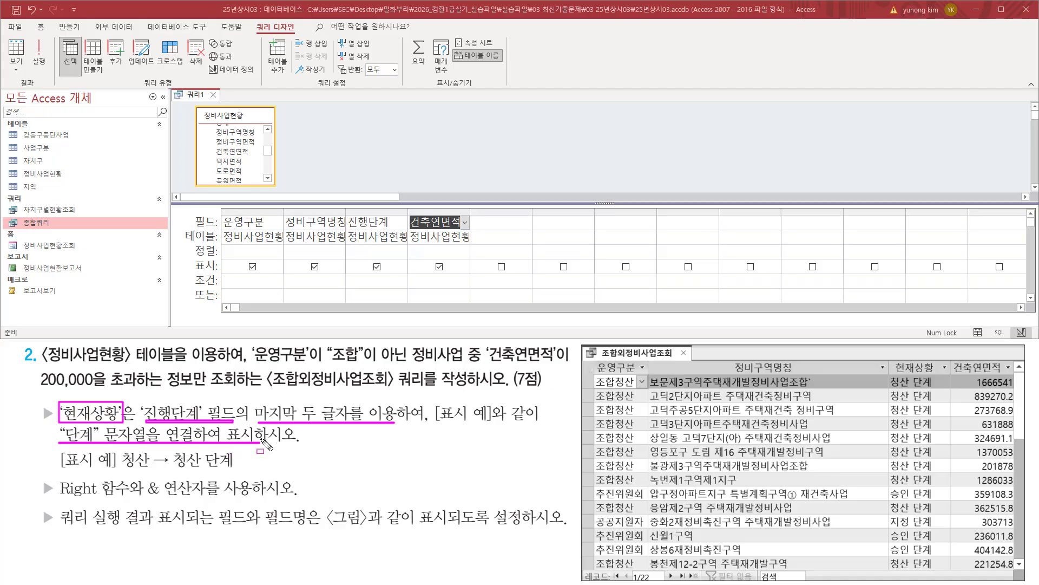
pyautogui.moveTo(348, 214); pyautogui.dragTo(395, 229)
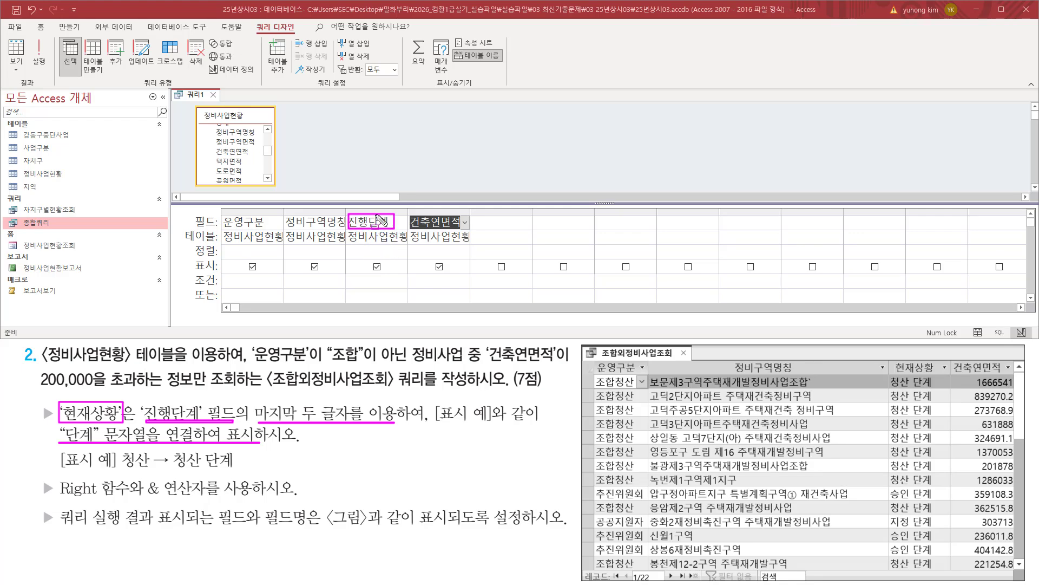
pyautogui.moveTo(349, 244); pyautogui.dragTo(407, 244)
pyautogui.moveTo(22, 168); pyautogui.dragTo(69, 181)
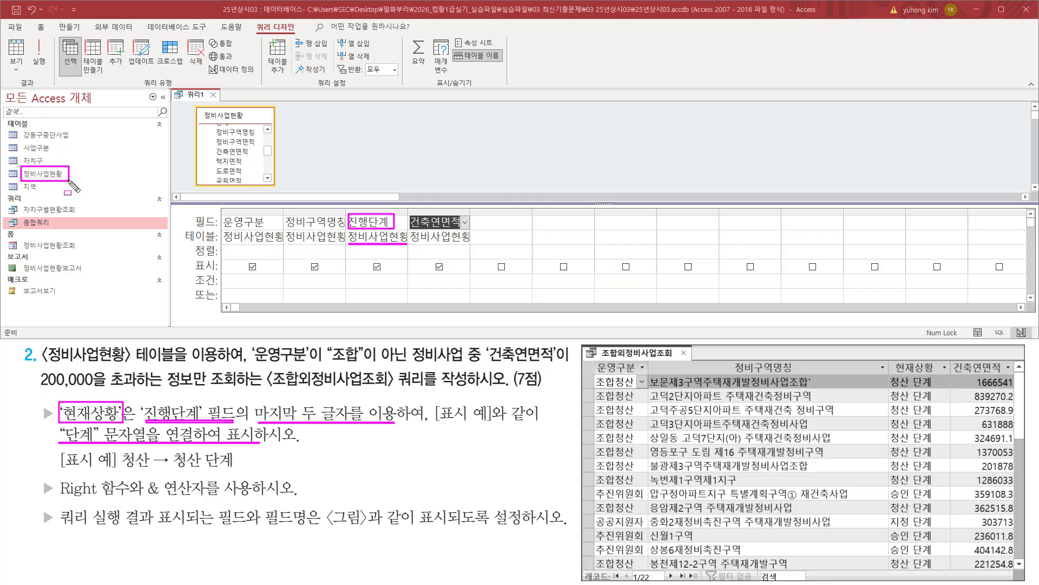
pyautogui.press('Escape')
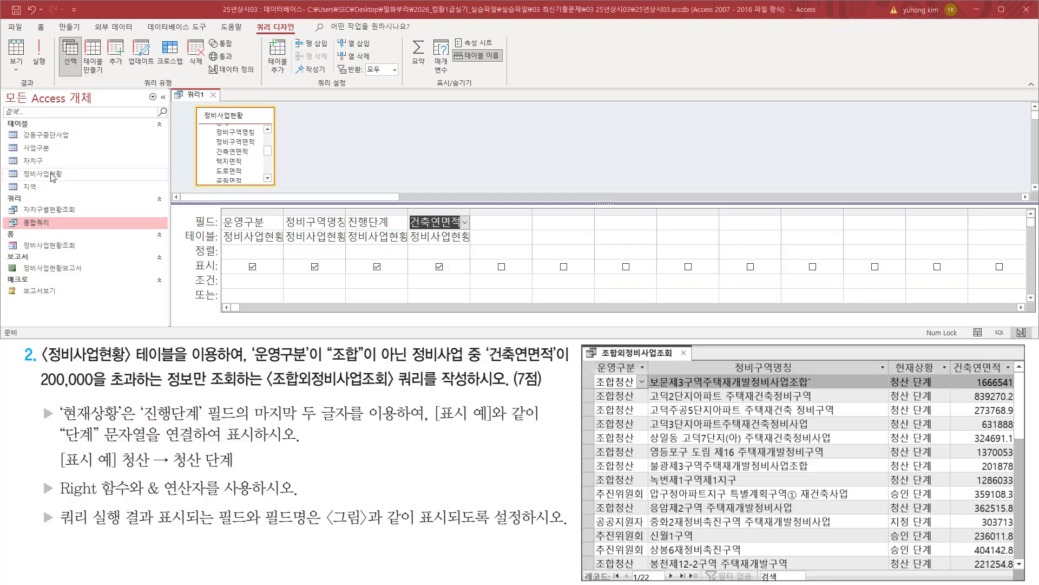
# - Open the 정비사업현황 table, examine the last two characters of the 진행단계 values against the requirements, and close the table
pyautogui.click(52, 176)
pyautogui.doubleClick(53, 176)
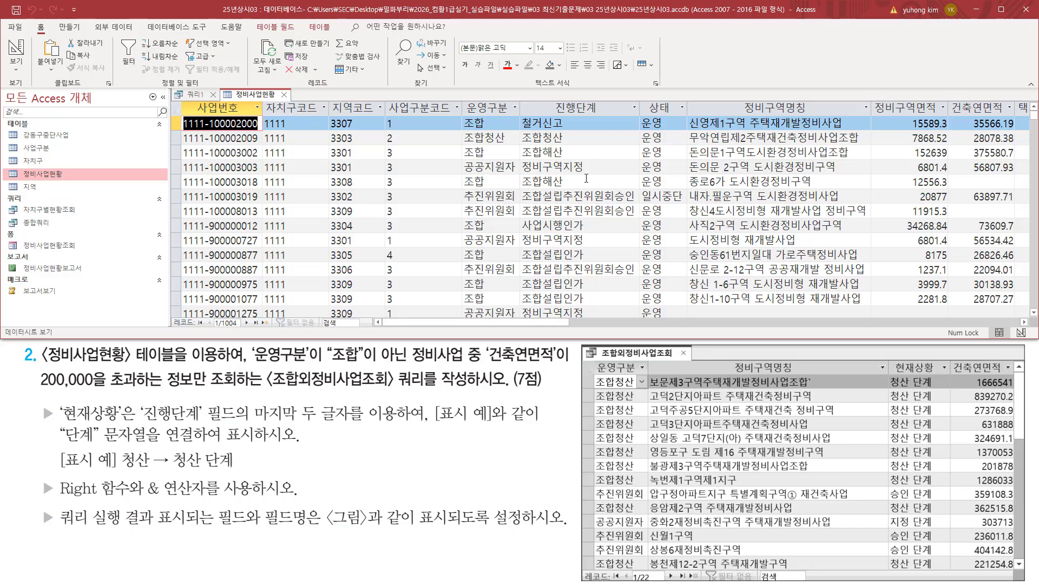
pyautogui.moveTo(520, 98)
pyautogui.mouseDown()
pyautogui.moveTo(622, 254)
pyautogui.moveTo(640, 319)
pyautogui.mouseUp()
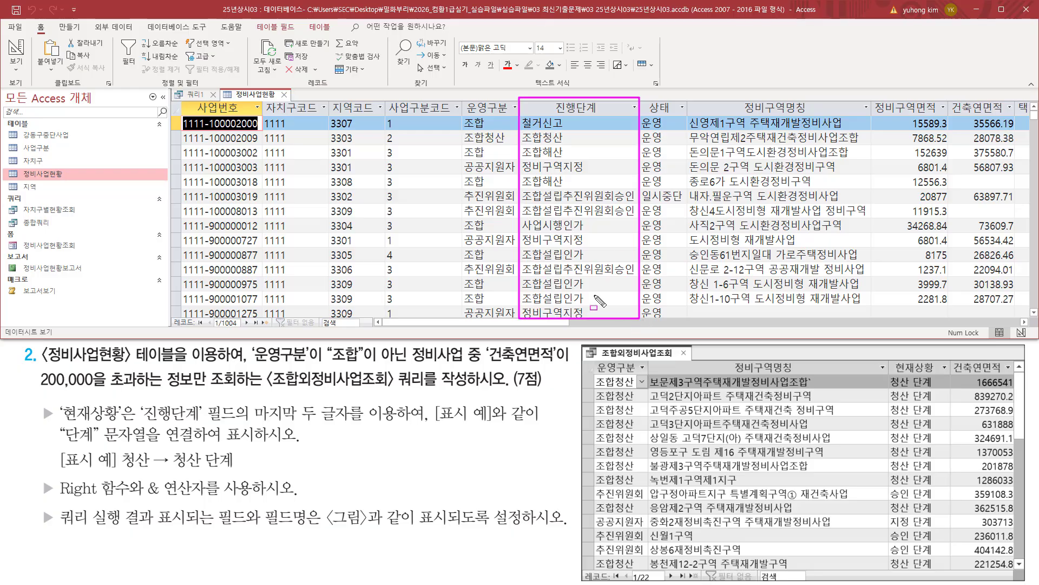
pyautogui.moveTo(140, 420); pyautogui.dragTo(397, 423)
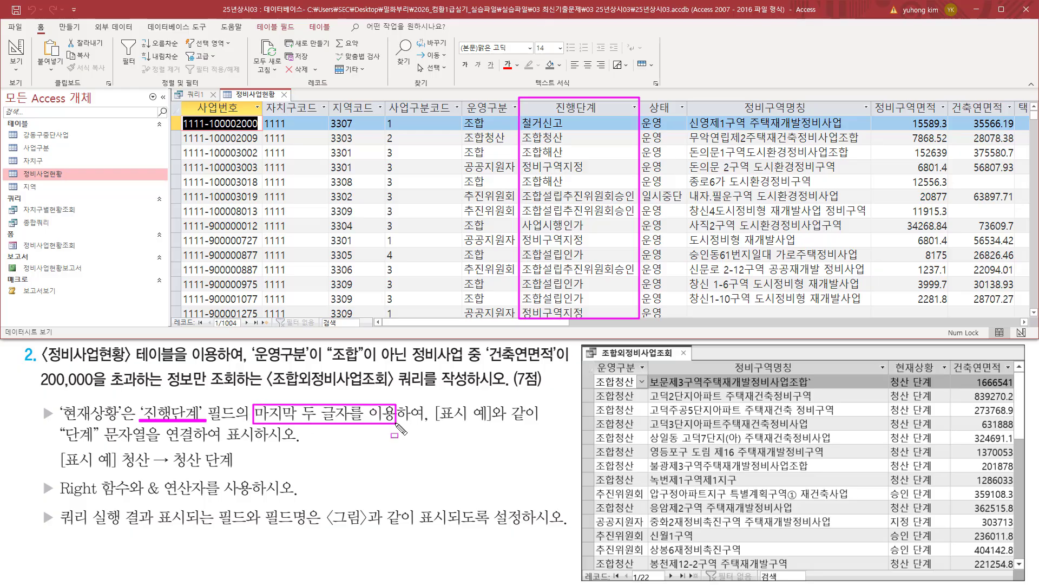
pyautogui.moveTo(120, 467); pyautogui.dragTo(246, 468)
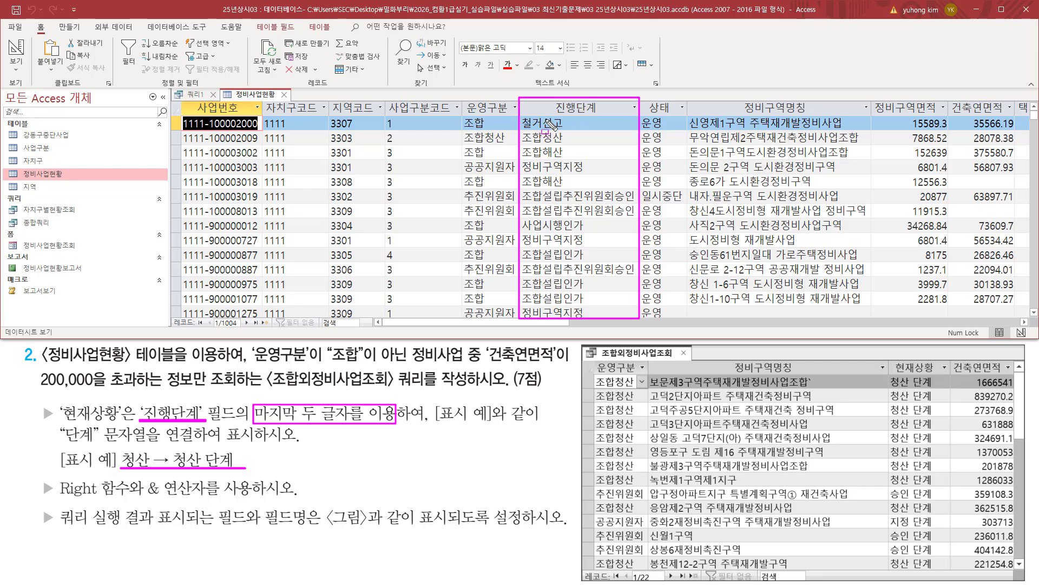
pyautogui.moveTo(543, 116)
pyautogui.mouseDown()
pyautogui.moveTo(566, 131)
pyautogui.moveTo(564, 158)
pyautogui.moveTo(586, 174)
pyautogui.moveTo(568, 188)
pyautogui.moveTo(566, 174)
pyautogui.moveTo(636, 202)
pyautogui.moveTo(636, 217)
pyautogui.mouseUp()
pyautogui.moveTo(564, 219)
pyautogui.mouseDown()
pyautogui.moveTo(583, 238)
pyautogui.moveTo(582, 261)
pyautogui.moveTo(564, 218)
pyautogui.mouseUp()
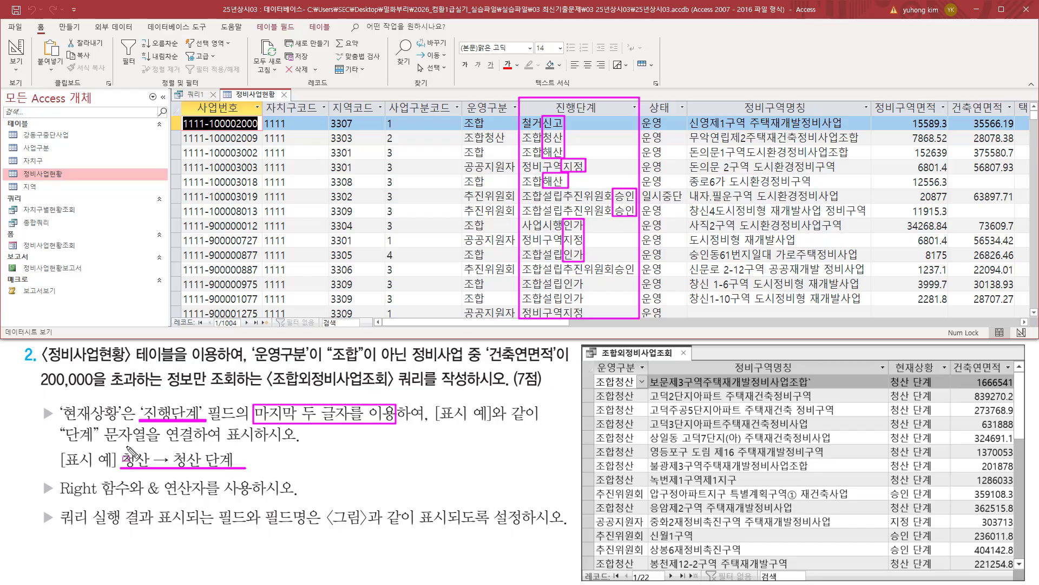
pyautogui.moveTo(61, 443); pyautogui.dragTo(254, 443)
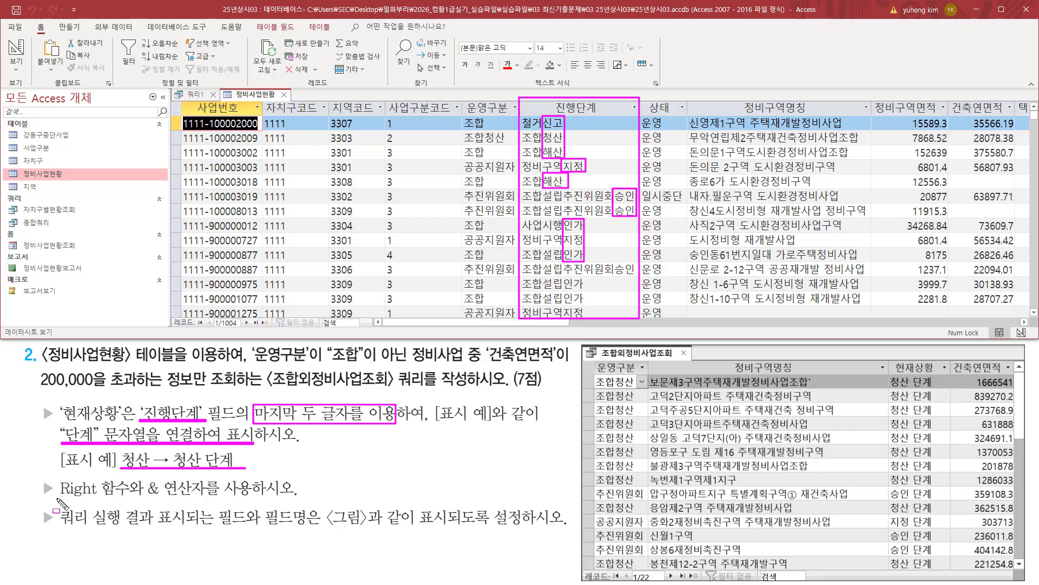
pyautogui.moveTo(55, 496); pyautogui.dragTo(121, 496)
pyautogui.moveTo(142, 497); pyautogui.dragTo(203, 498)
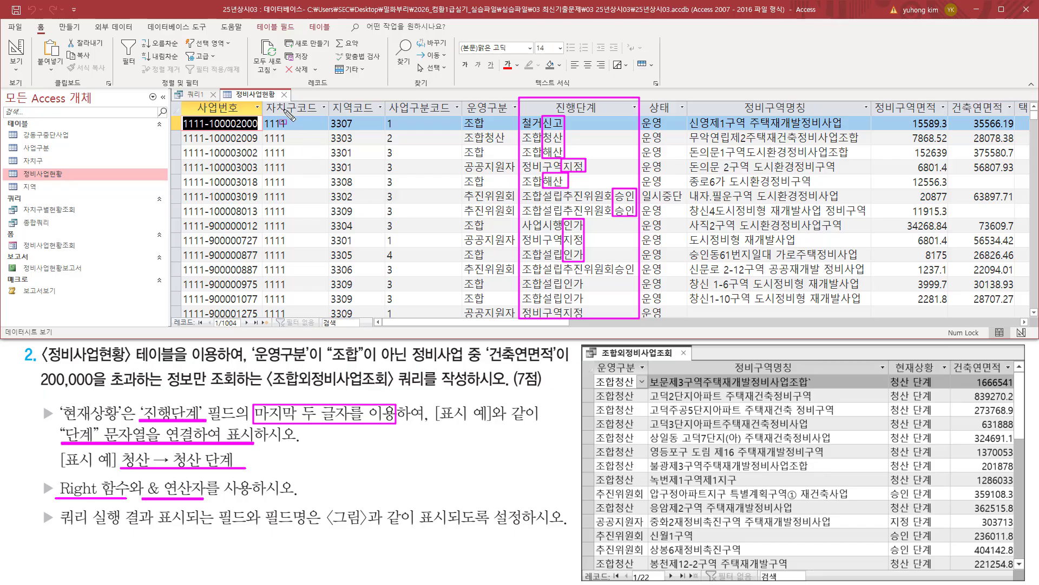
pyautogui.press('Escape')
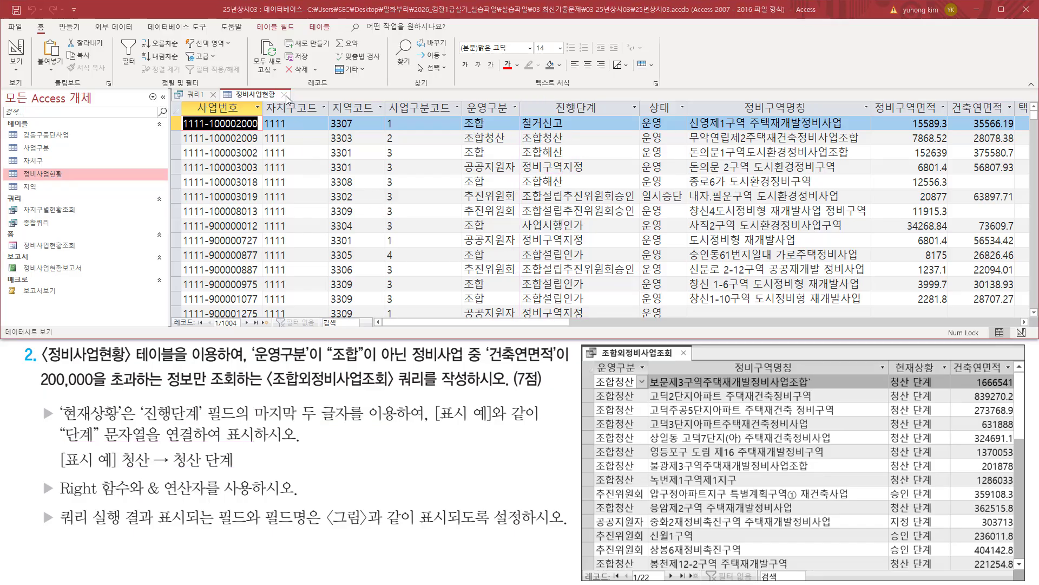
pyautogui.click(284, 94)
# - Widen the 진행단계 column in the query grid and give the field the alias 현재상황
pyautogui.click(387, 221)
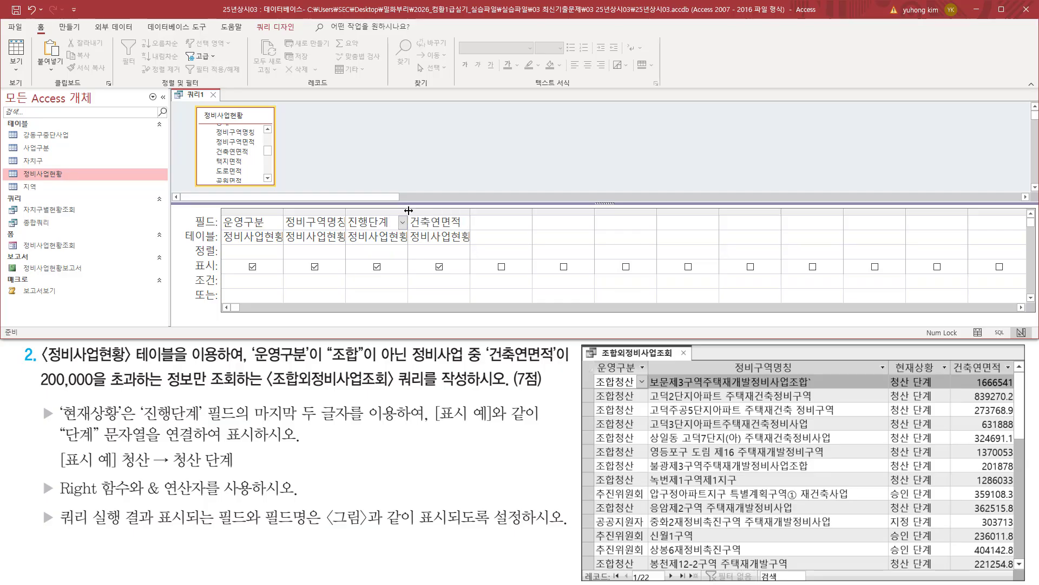
pyautogui.doubleClick(409, 210)
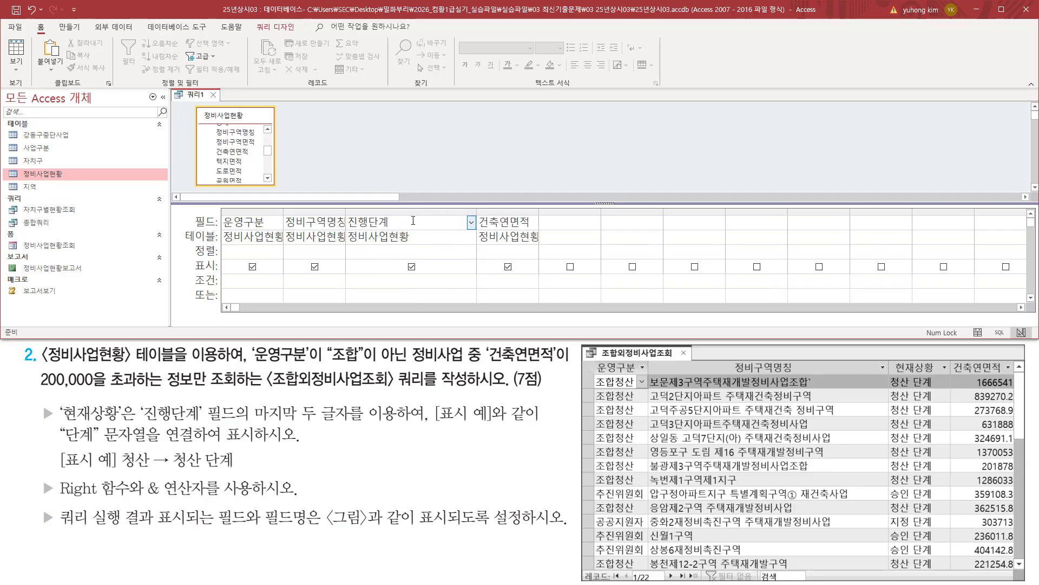
pyautogui.moveTo(59, 421); pyautogui.dragTo(125, 405)
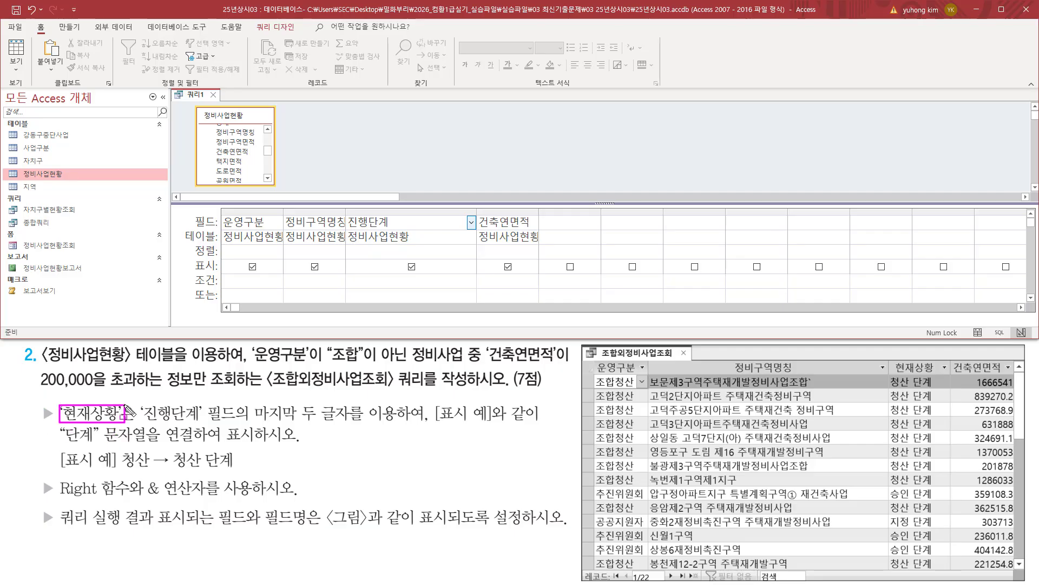
pyautogui.click(415, 221)
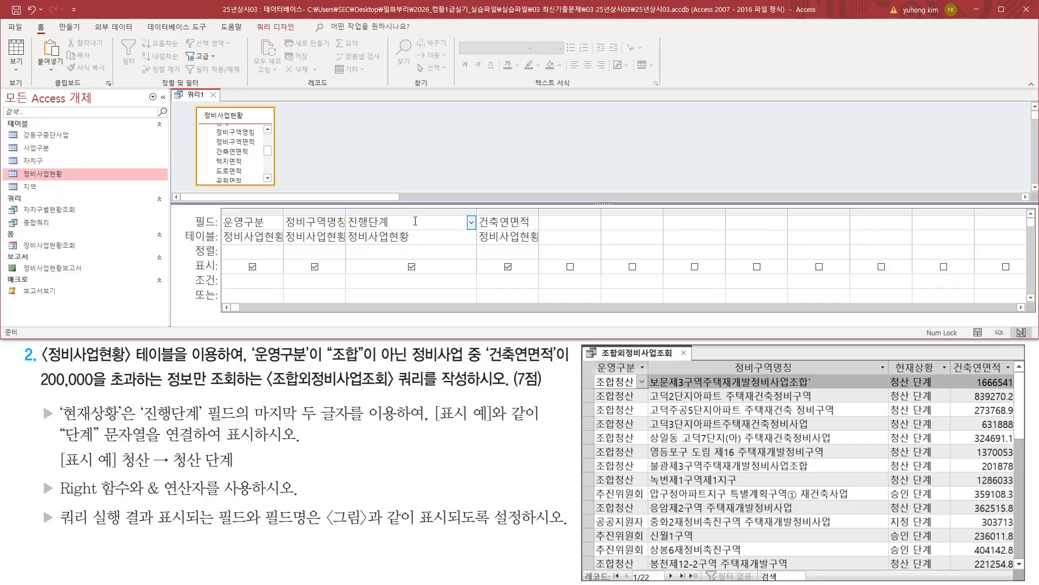
pyautogui.press('Home')
pyautogui.write('현재상화')
pyautogui.write(':')
# - Wrap 진행단계 in the 현재상황 expression as right([진행단계], 2) to extract the field's last two characters
pyautogui.doubleClick(415, 220)
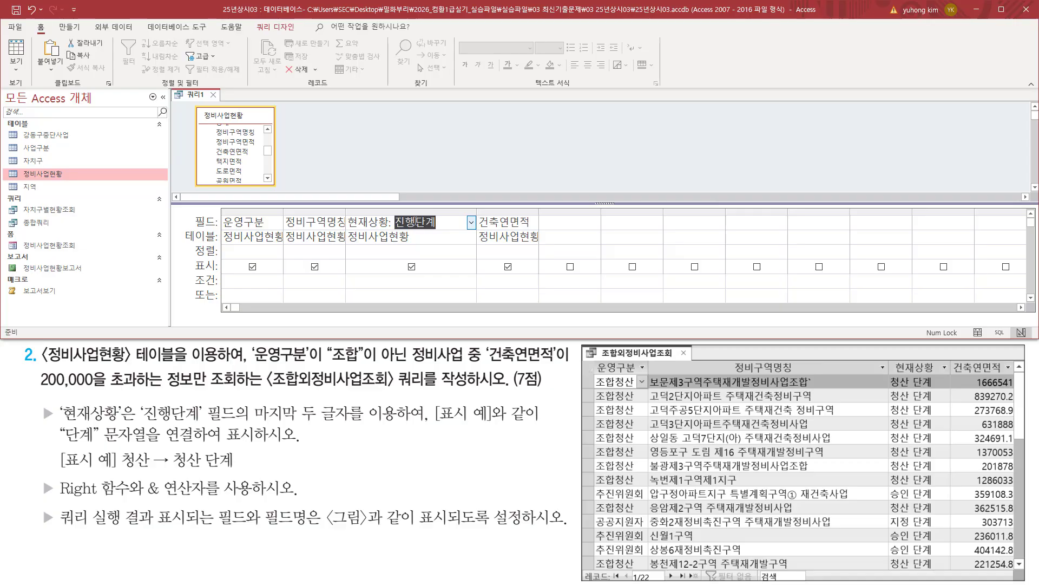
pyautogui.press('Left')
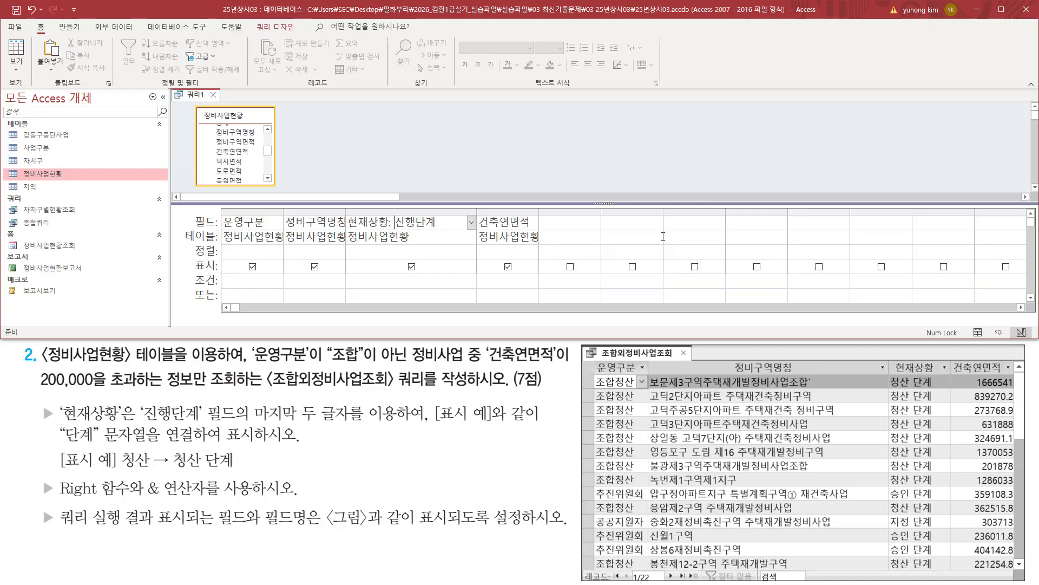
pyautogui.write('right([')
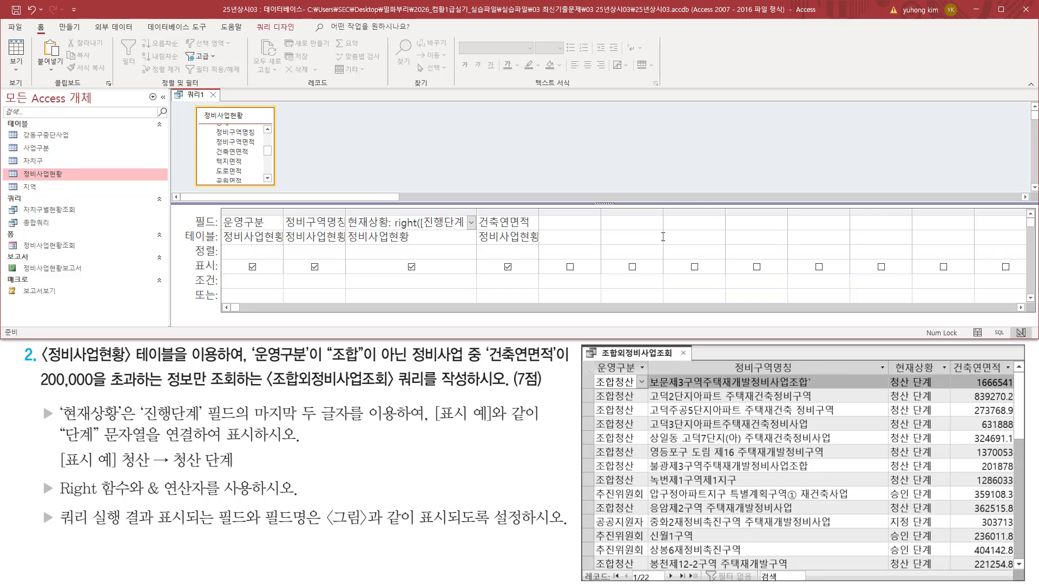
pyautogui.press('End')
pyautogui.write(']')
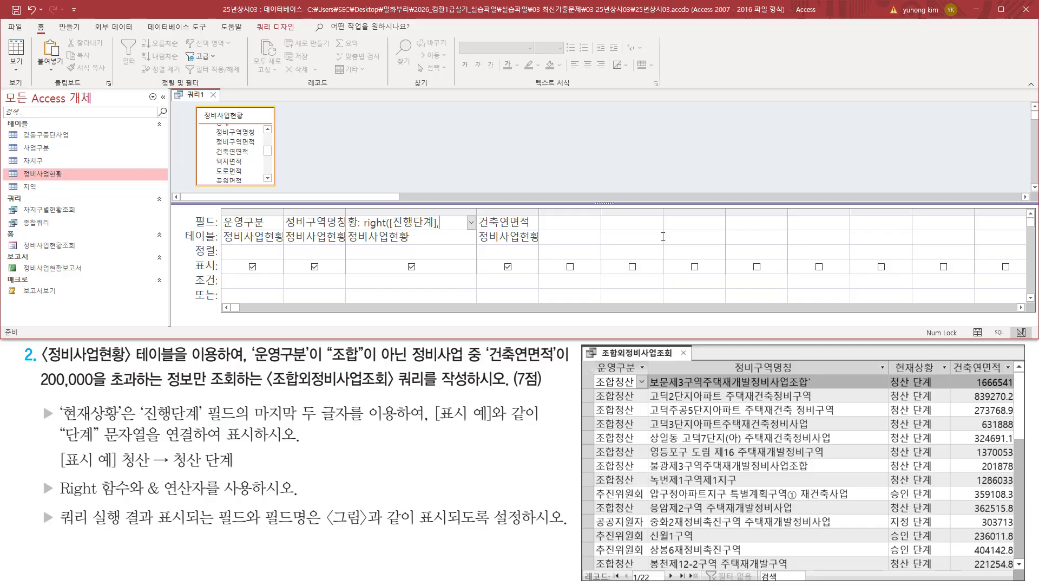
pyautogui.write(',')
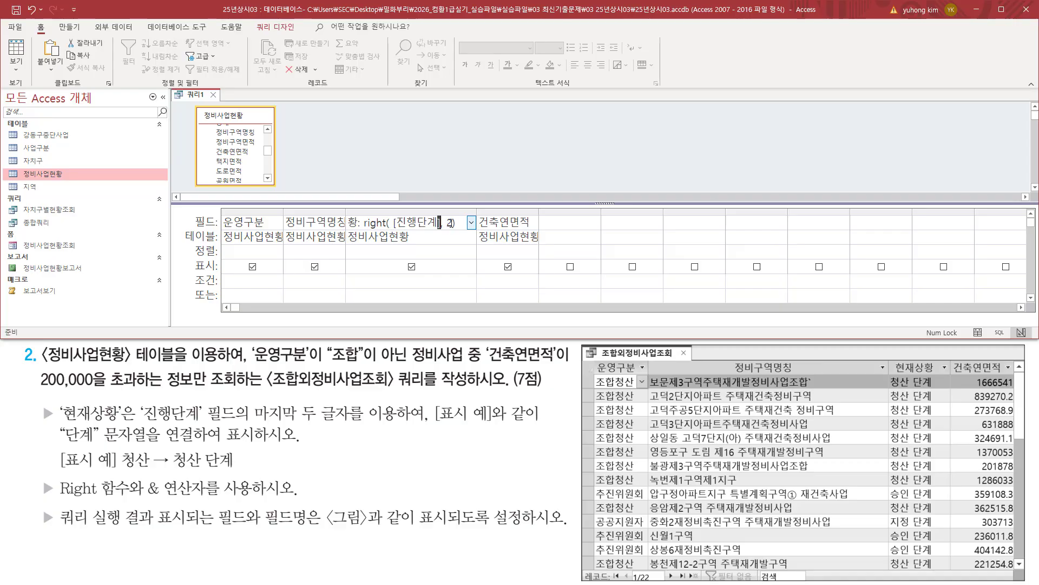
pyautogui.click(452, 223)
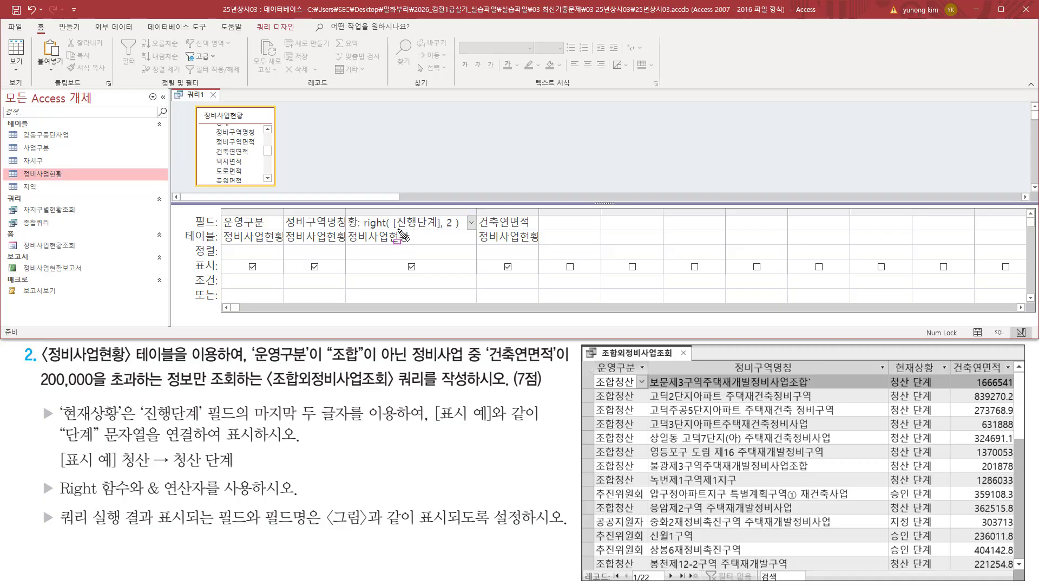
pyautogui.moveTo(397, 228); pyautogui.dragTo(437, 228)
pyautogui.moveTo(363, 213)
pyautogui.mouseDown()
pyautogui.moveTo(390, 228)
pyautogui.moveTo(454, 230)
pyautogui.mouseUp()
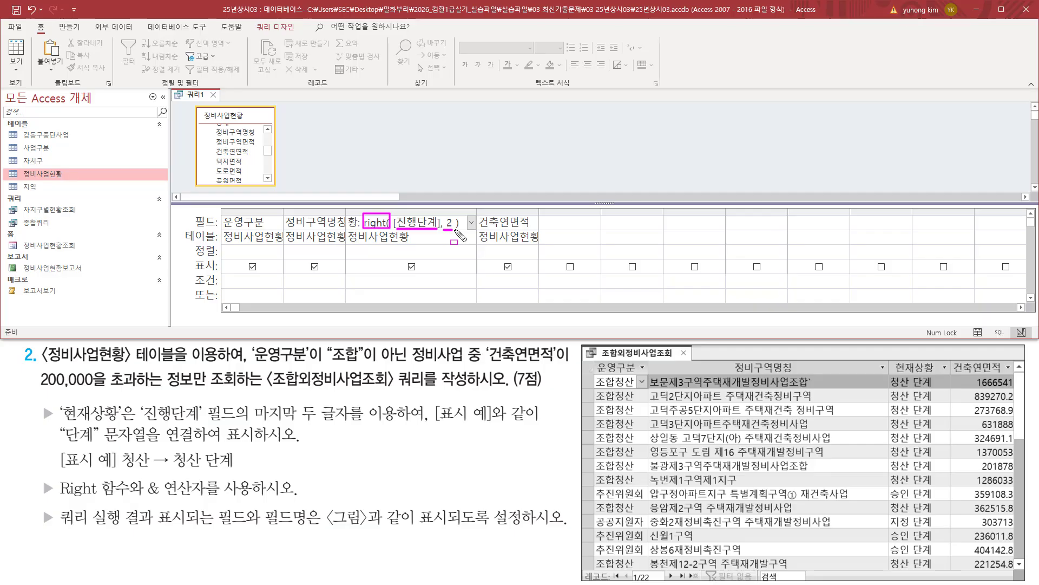
pyautogui.press('Escape')
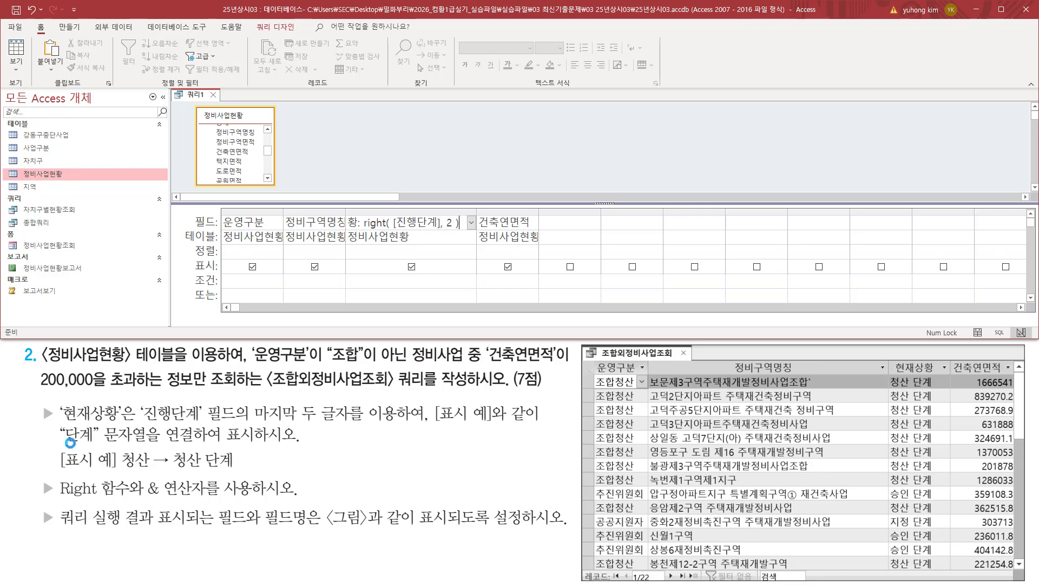
# - Append & "단계" to the 현재상황 expression to join the string to the extracted characters
pyautogui.moveTo(60, 443); pyautogui.dragTo(208, 443)
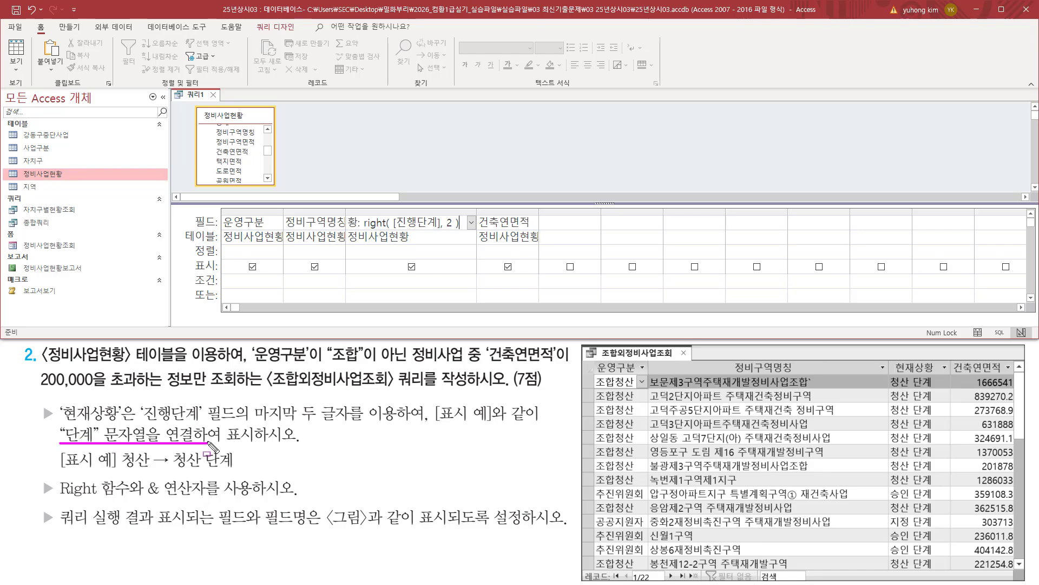
pyautogui.press('Escape')
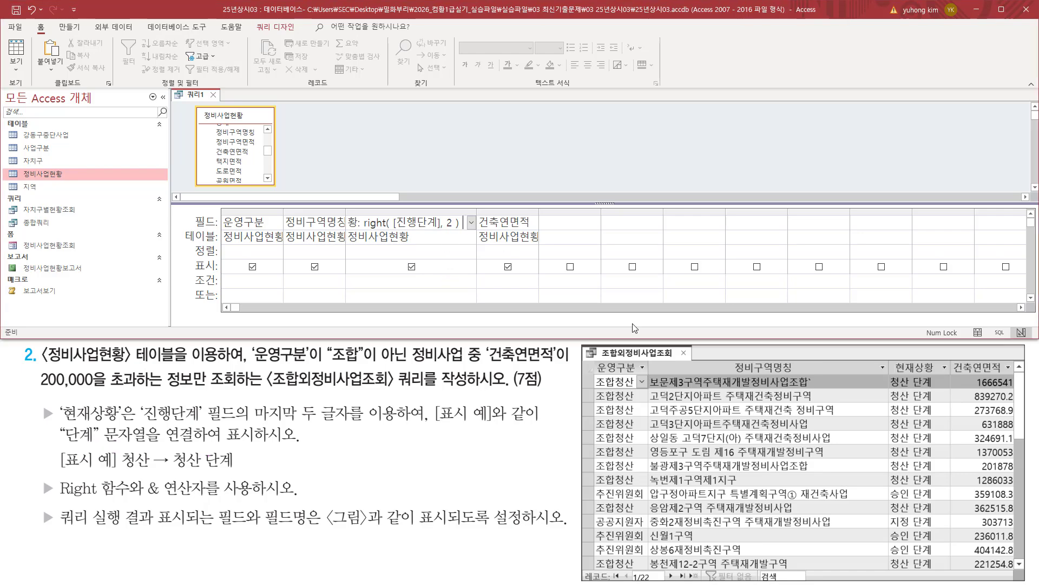
pyautogui.write('&')
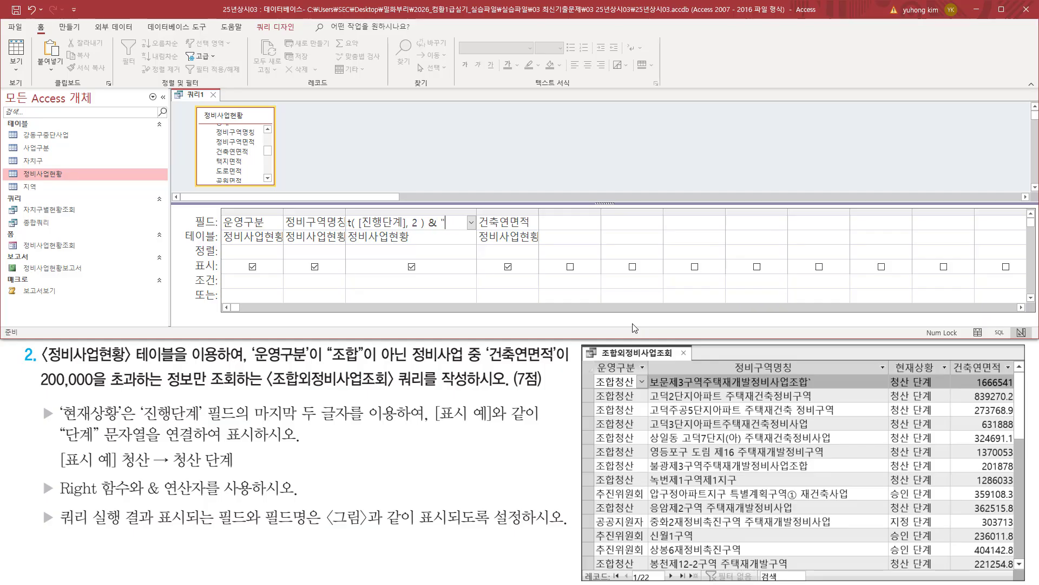
pyautogui.write(' "단계"')
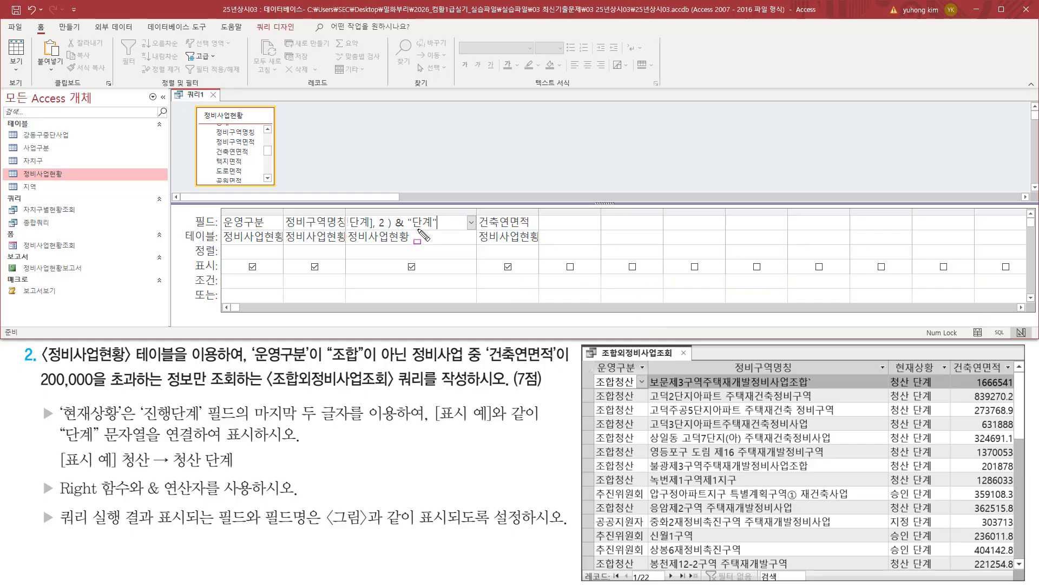
# - Insert a leading space in the joined string so it reads " 단계", and fit the 현재상황 column's width to its expression
pyautogui.moveTo(121, 466); pyautogui.dragTo(198, 467)
pyautogui.moveTo(209, 469)
pyautogui.mouseDown()
pyautogui.moveTo(234, 469)
pyautogui.moveTo(201, 475)
pyautogui.moveTo(206, 452)
pyautogui.mouseUp()
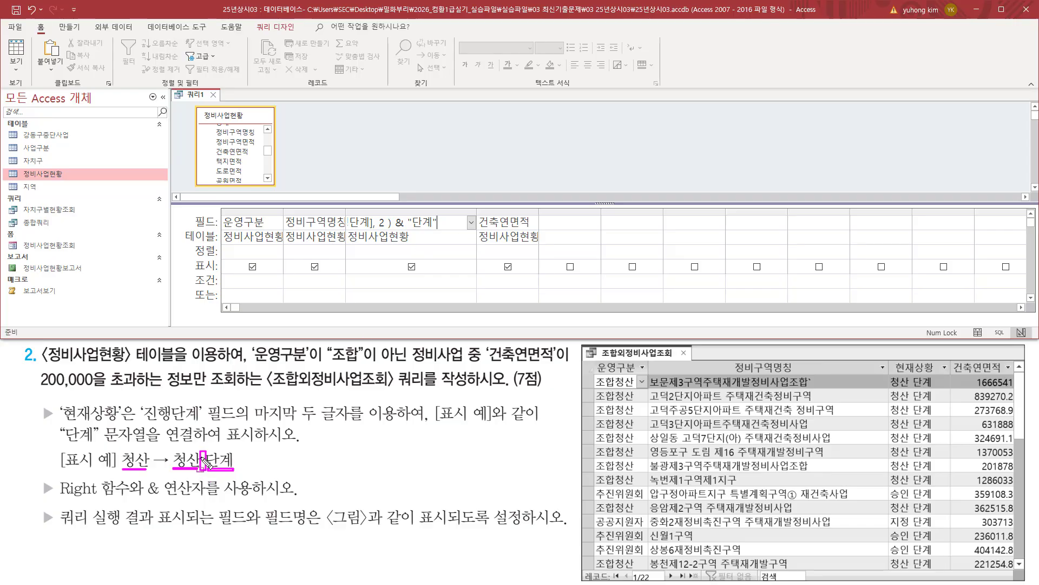
pyautogui.press('Escape')
pyautogui.click(418, 228)
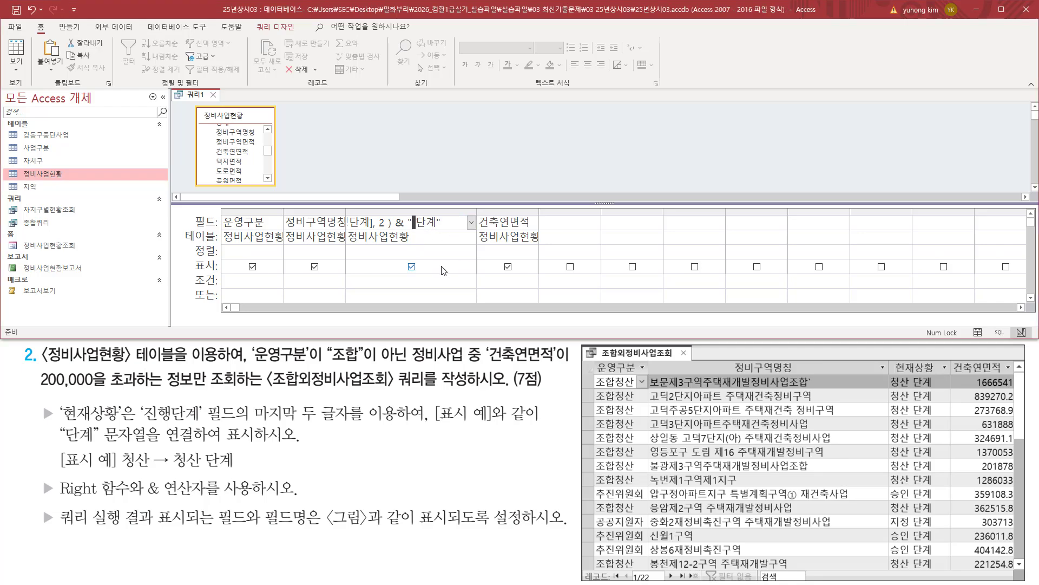
pyautogui.hotkey('ctrl', '2')
pyautogui.moveTo(407, 209); pyautogui.dragTo(446, 232)
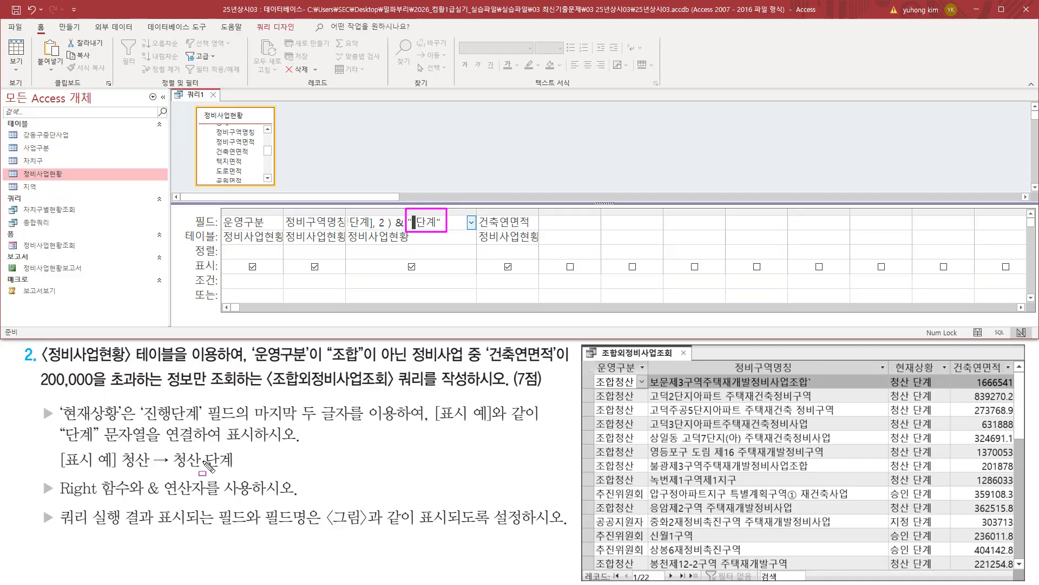
pyautogui.moveTo(199, 454); pyautogui.dragTo(207, 467)
pyautogui.press('Escape')
pyautogui.click(452, 222)
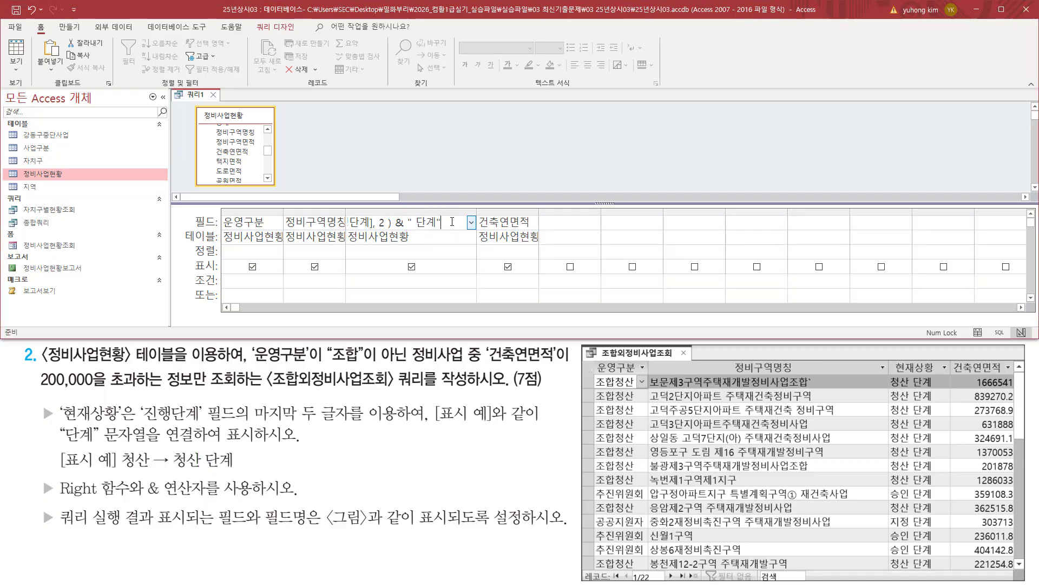
pyautogui.click(450, 237)
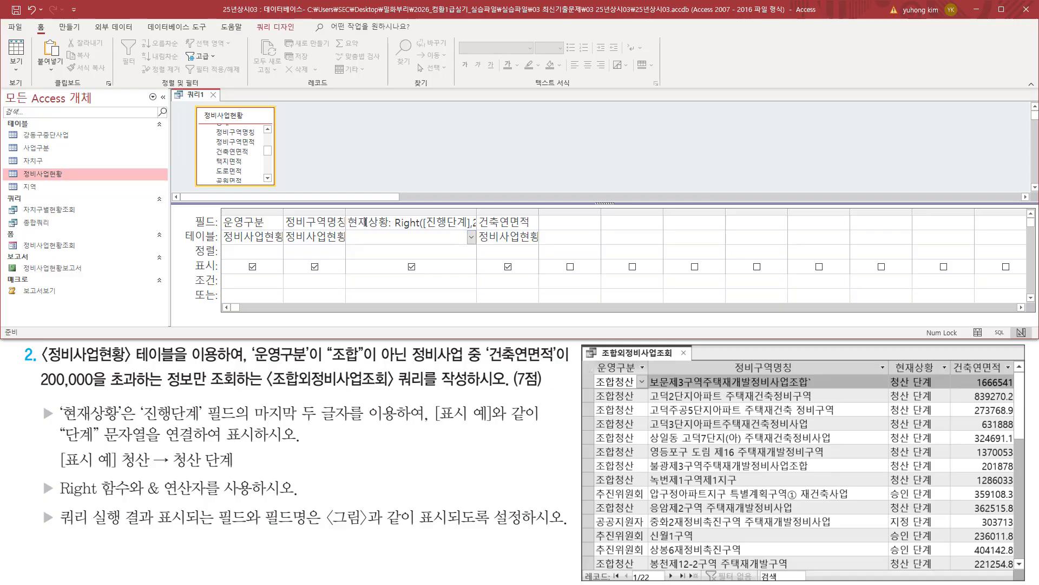
pyautogui.doubleClick(477, 212)
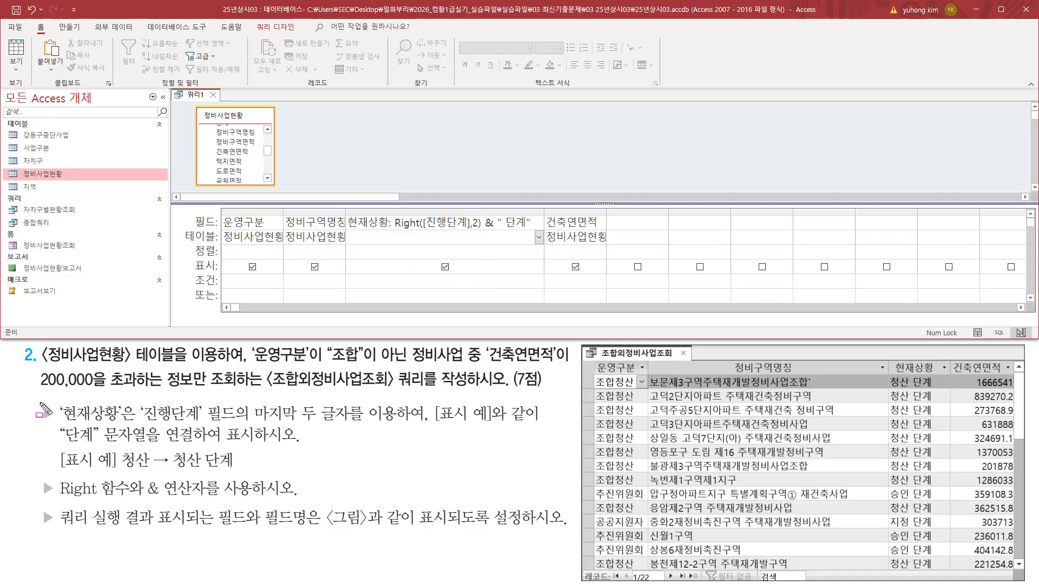
# - Review the task's 현재상황 and display requirements and the 운영구분 condition against the query grid's field and criteria cells
pyautogui.moveTo(39, 401)
pyautogui.mouseDown()
pyautogui.moveTo(55, 441)
pyautogui.moveTo(175, 504)
pyautogui.mouseUp()
pyautogui.moveTo(241, 506); pyautogui.dragTo(543, 496)
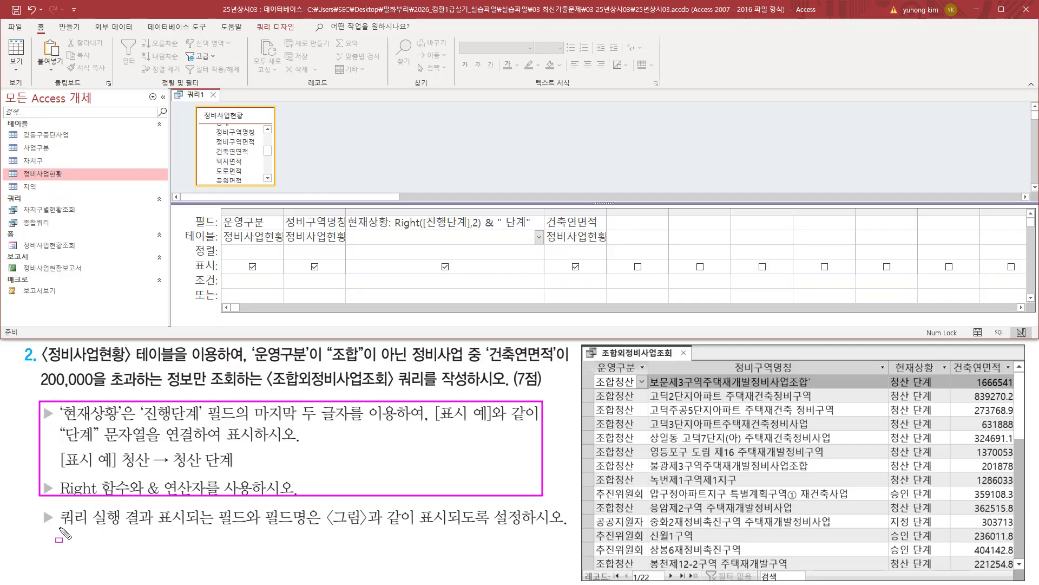
pyautogui.moveTo(59, 527); pyautogui.dragTo(570, 529)
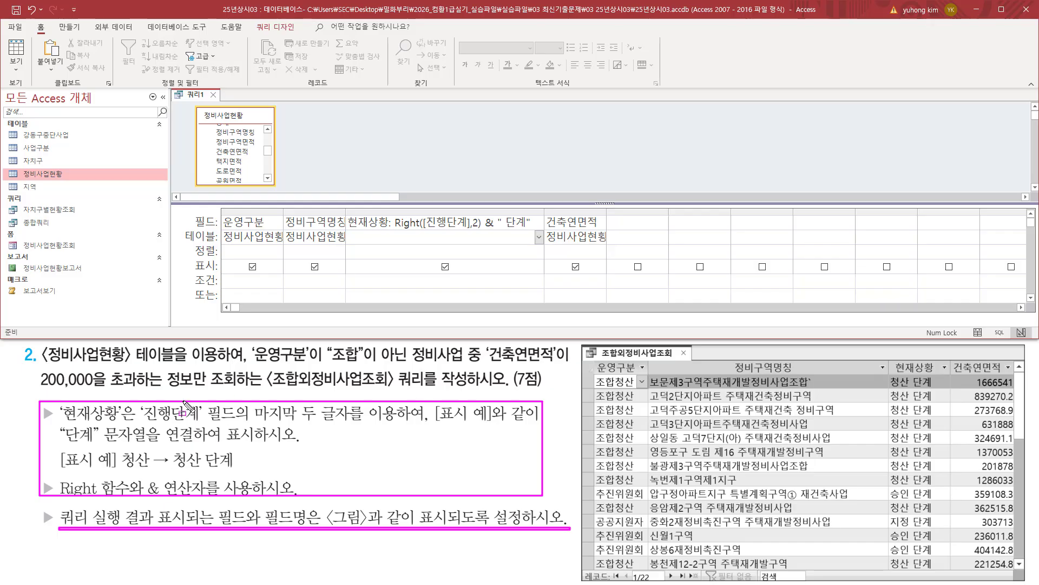
pyautogui.press('Escape')
pyautogui.moveTo(249, 377)
pyautogui.mouseDown()
pyautogui.moveTo(292, 362)
pyautogui.moveTo(412, 365)
pyautogui.moveTo(410, 352)
pyautogui.mouseUp()
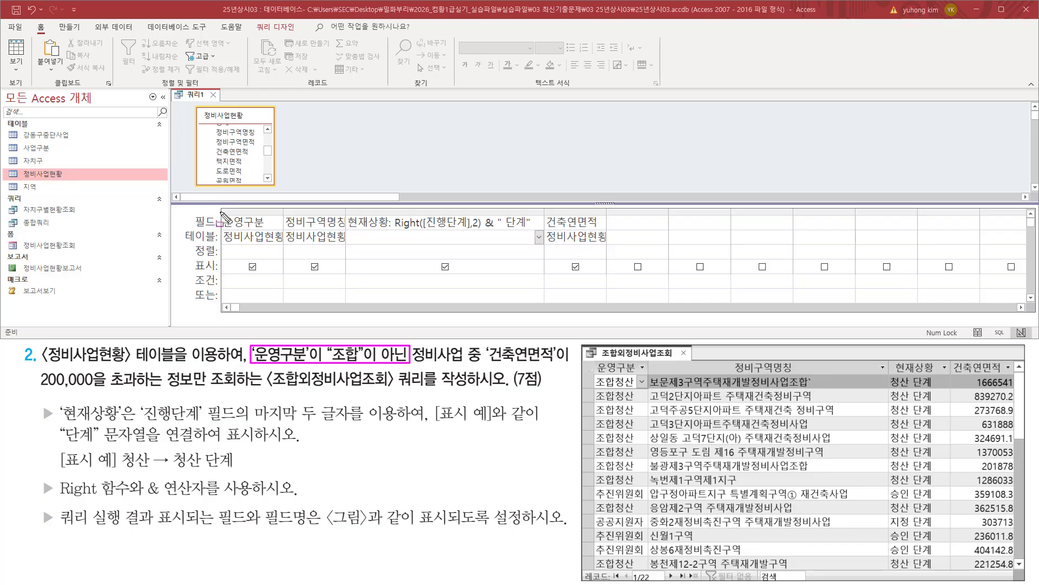
pyautogui.moveTo(220, 212); pyautogui.dragTo(276, 230)
pyautogui.moveTo(222, 274); pyautogui.dragTo(280, 287)
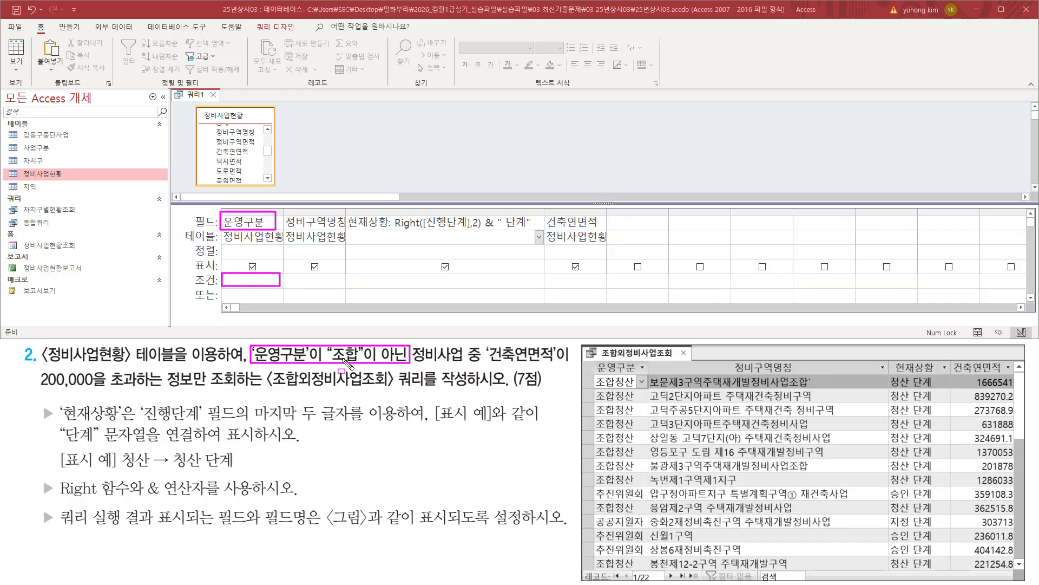
pyautogui.click(296, 372)
pyautogui.press('Escape')
# - Enter "조합" as the criterion of the 운영구분 column and compare it with the task's condition
pyautogui.click(245, 282)
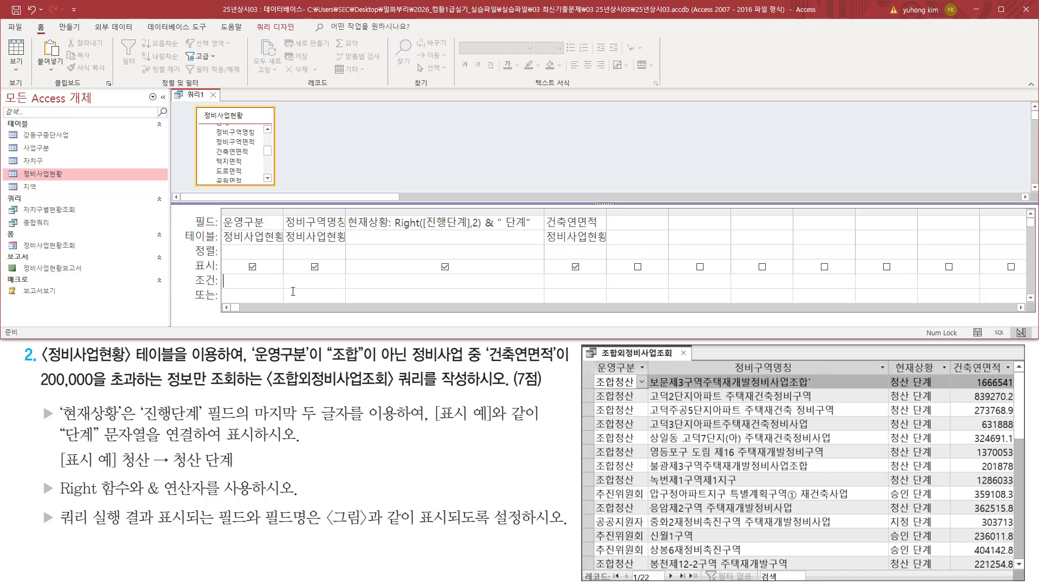
pyautogui.write('"조합')
pyautogui.moveTo(219, 286); pyautogui.dragTo(259, 287)
pyautogui.moveTo(327, 364); pyautogui.dragTo(410, 364)
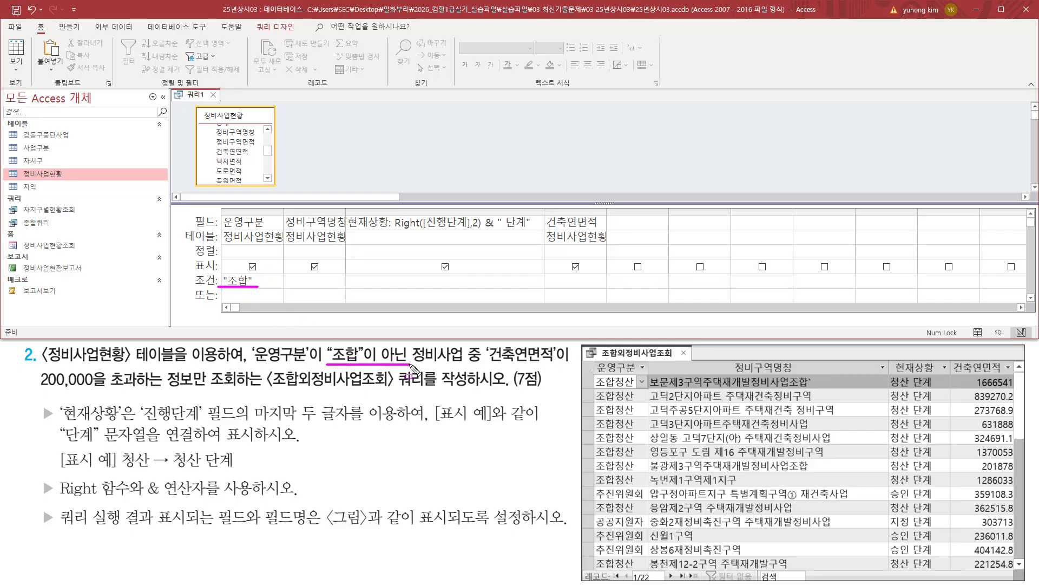
# - Change the 운영구분 criterion to <>"조합" so the query excludes that value
pyautogui.press('Escape')
pyautogui.press('Home')
pyautogui.write('<>')
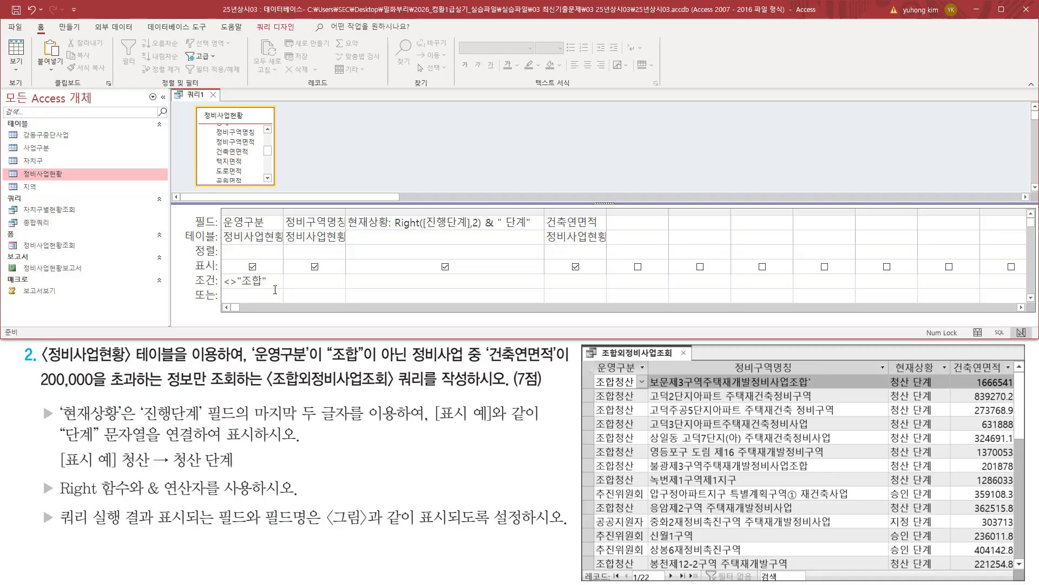
# - Set the criterion of the 건축연면적 field to >200000
pyautogui.moveTo(250, 367); pyautogui.dragTo(552, 364)
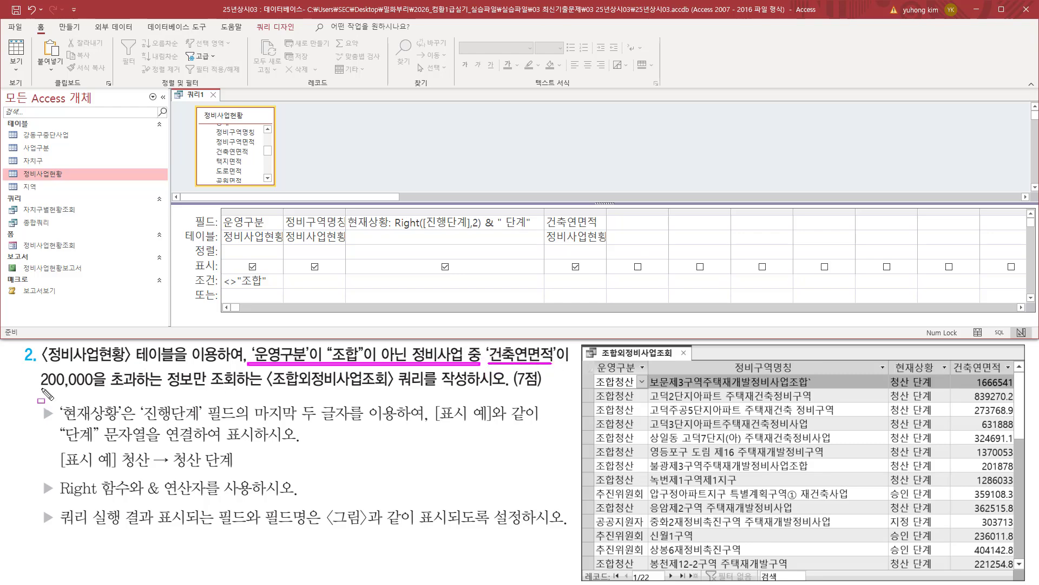
pyautogui.moveTo(35, 389)
pyautogui.mouseDown()
pyautogui.moveTo(142, 389)
pyautogui.moveTo(142, 369)
pyautogui.mouseUp()
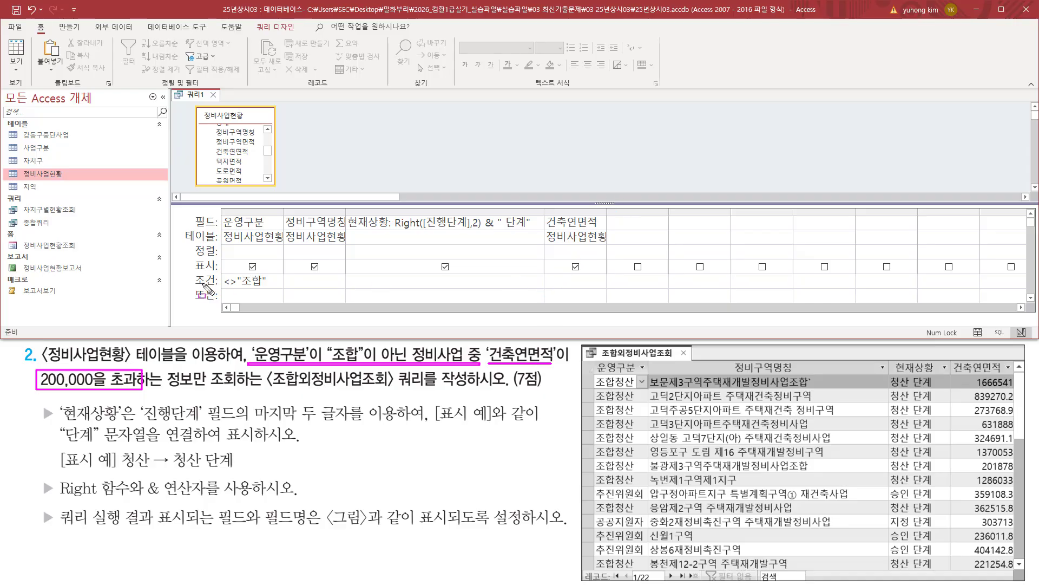
pyautogui.moveTo(188, 270); pyautogui.dragTo(217, 288)
pyautogui.moveTo(543, 273); pyautogui.dragTo(605, 288)
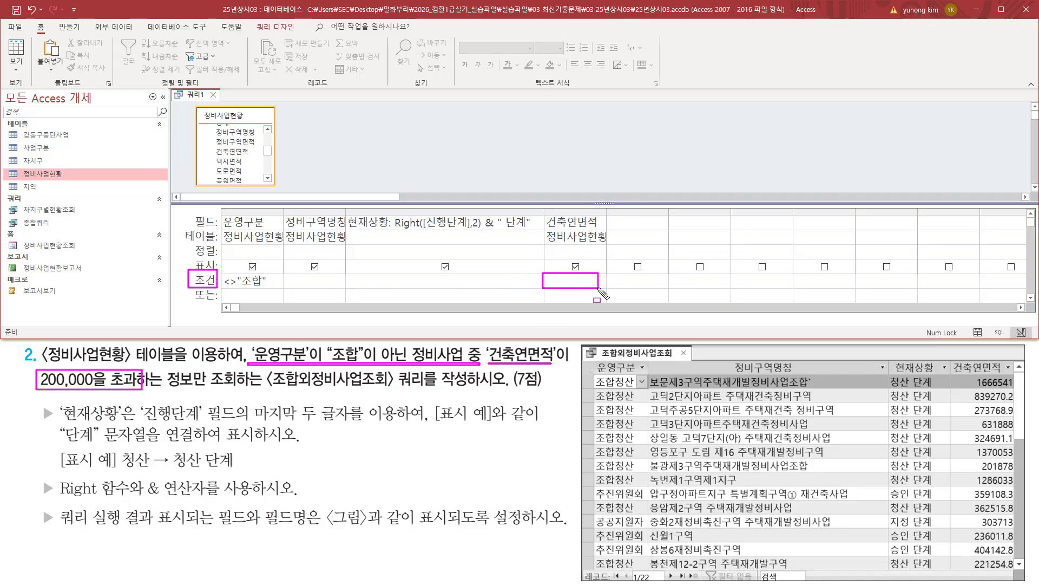
pyautogui.press('Escape')
pyautogui.click(575, 281)
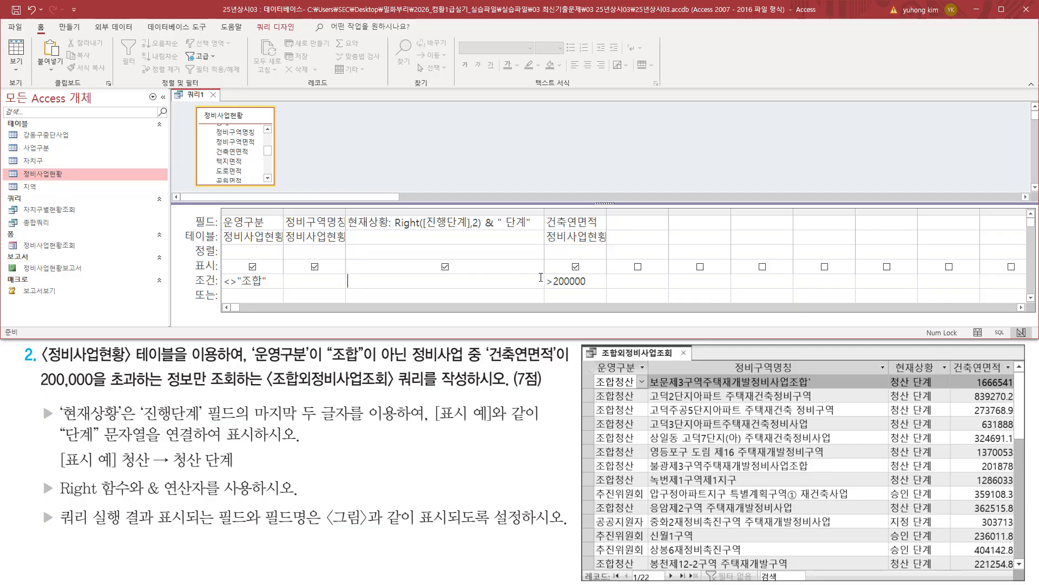
pyautogui.hotkey('ctrl', '2')
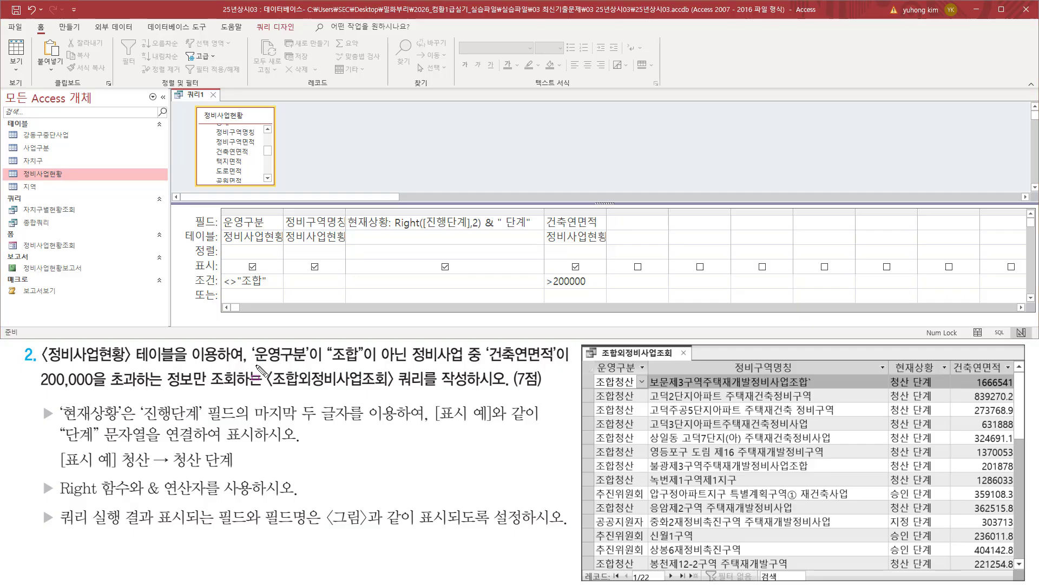
pyautogui.moveTo(255, 365); pyautogui.dragTo(556, 364)
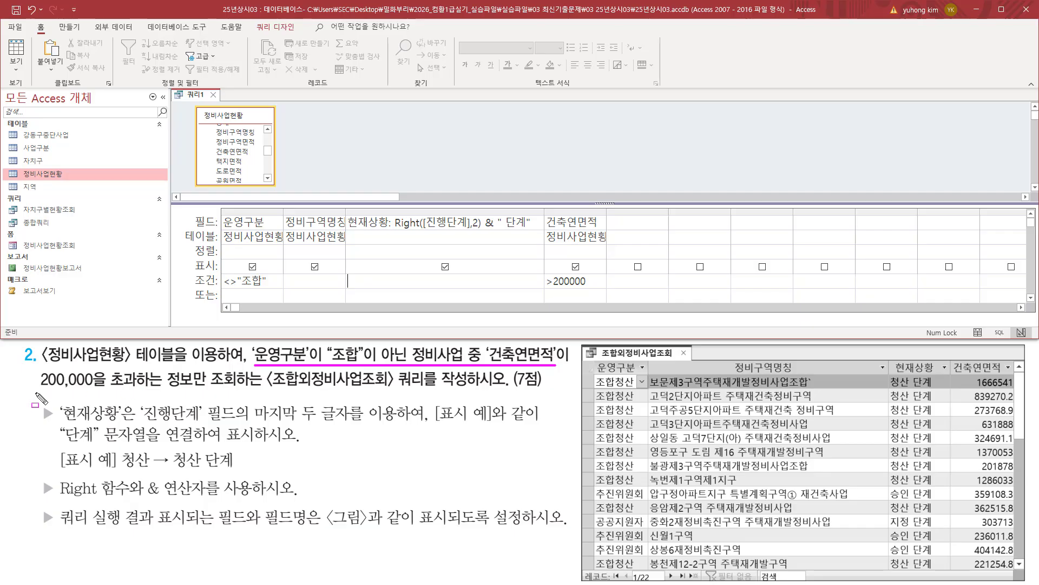
pyautogui.moveTo(36, 389); pyautogui.dragTo(240, 389)
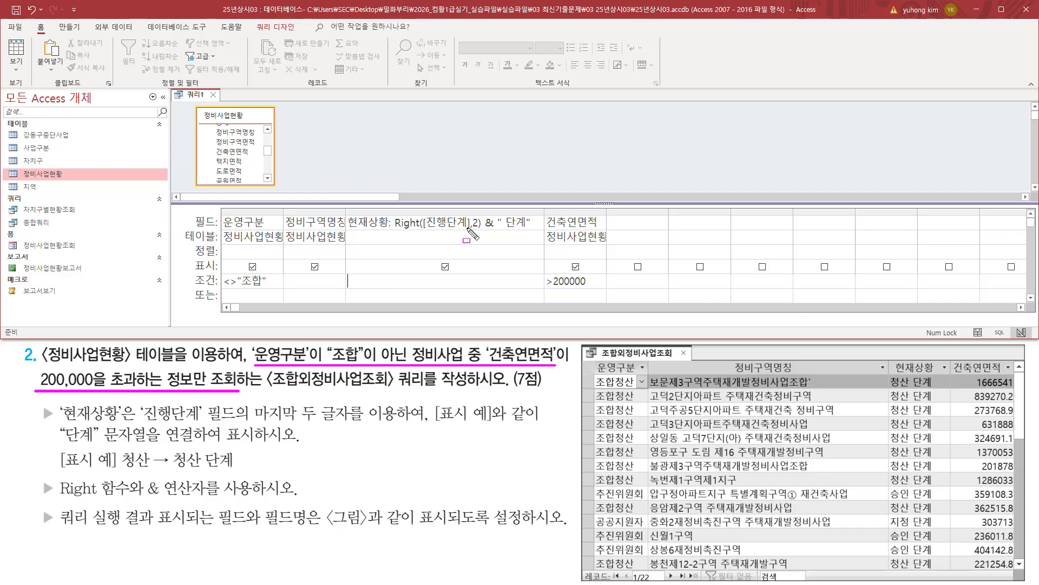
pyautogui.press('Escape')
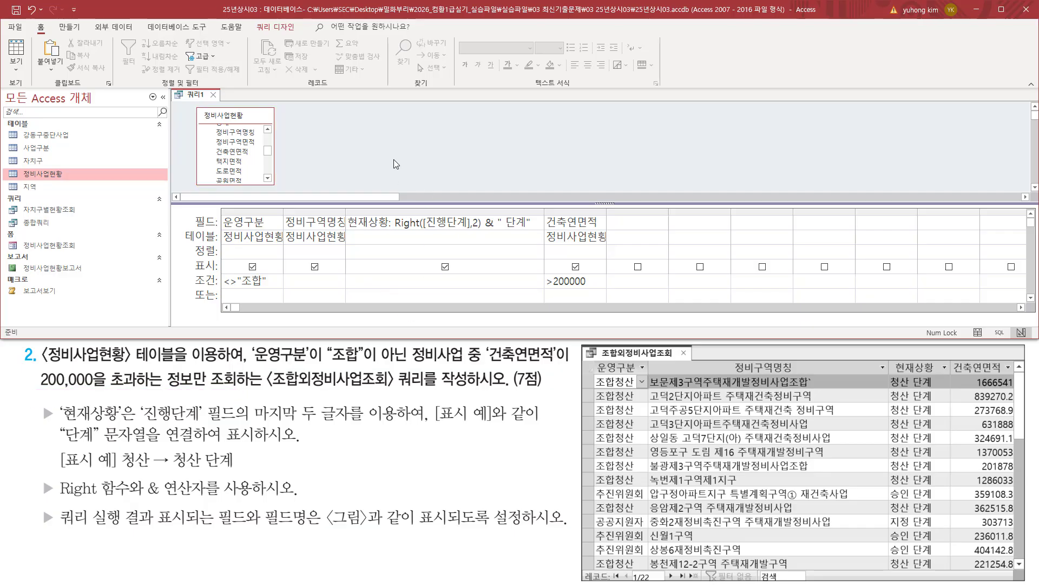
# - Run the query to display its result datasheet
pyautogui.hotkey('ctrl', '2')
pyautogui.moveTo(254, 24)
pyautogui.mouseDown()
pyautogui.moveTo(309, 51)
pyautogui.moveTo(287, 43)
pyautogui.mouseUp()
pyautogui.press('Escape')
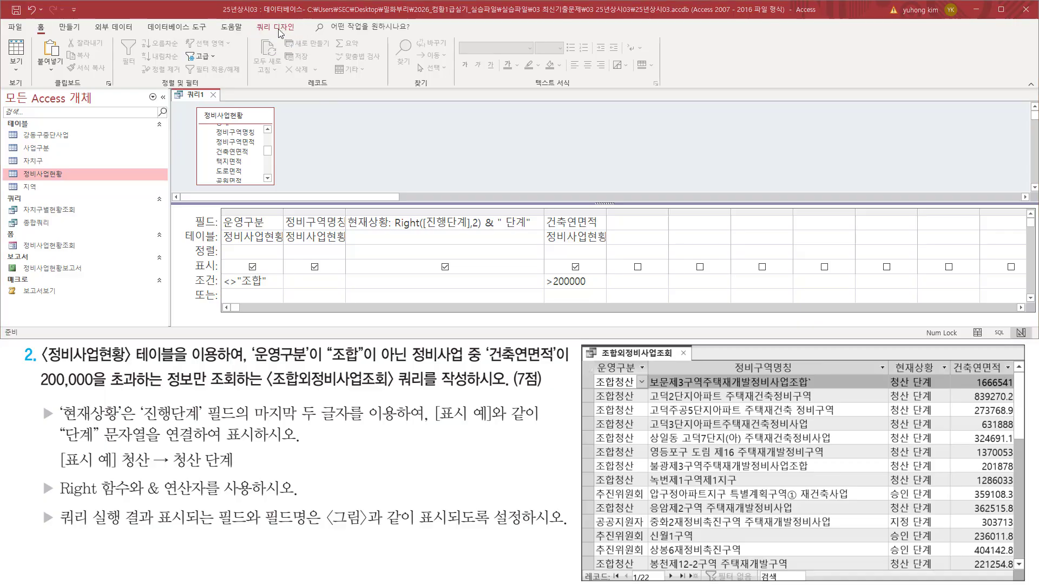
pyautogui.click(268, 33)
pyautogui.hotkey('ctrl', '2')
pyautogui.moveTo(11, 77); pyautogui.dragTo(41, 88)
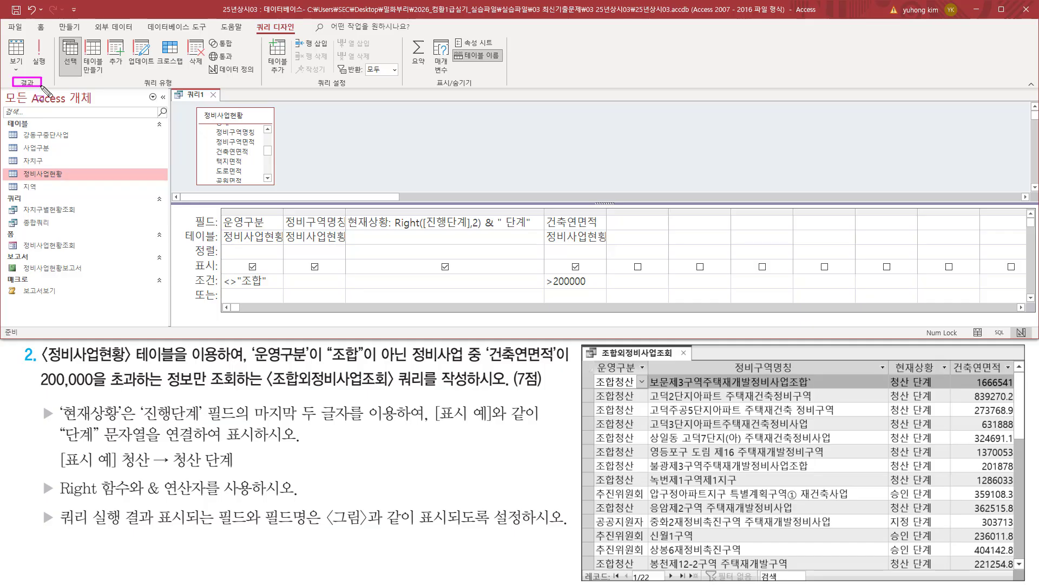
pyautogui.moveTo(31, 40); pyautogui.dragTo(49, 69)
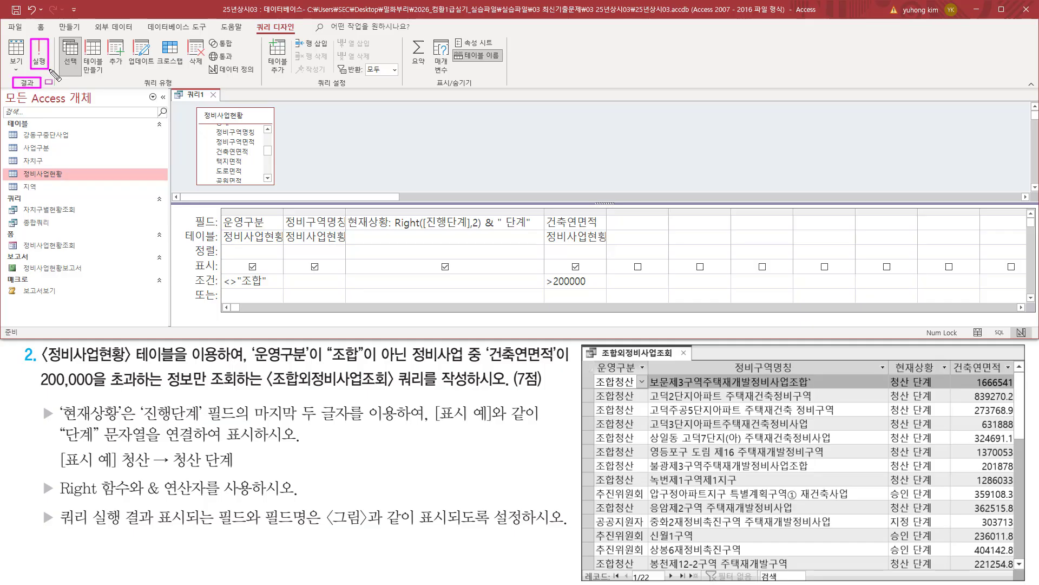
pyautogui.press('Escape')
pyautogui.click(40, 64)
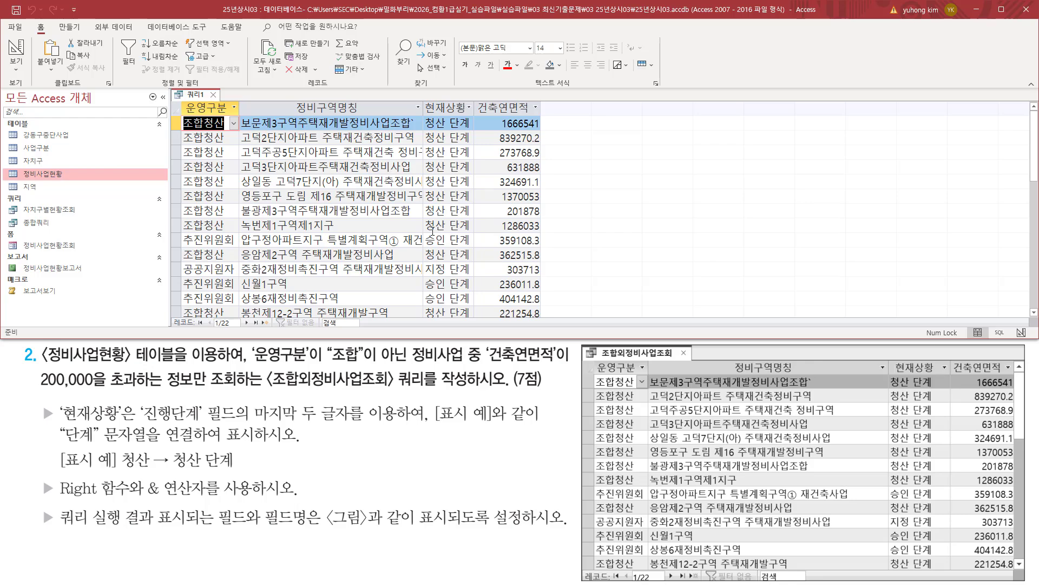
# - Auto-fit the 정비구역명칭 column in the result datasheet to its longest entry
pyautogui.moveTo(246, 119)
pyautogui.mouseDown()
pyautogui.moveTo(428, 271)
pyautogui.moveTo(427, 308)
pyautogui.mouseUp()
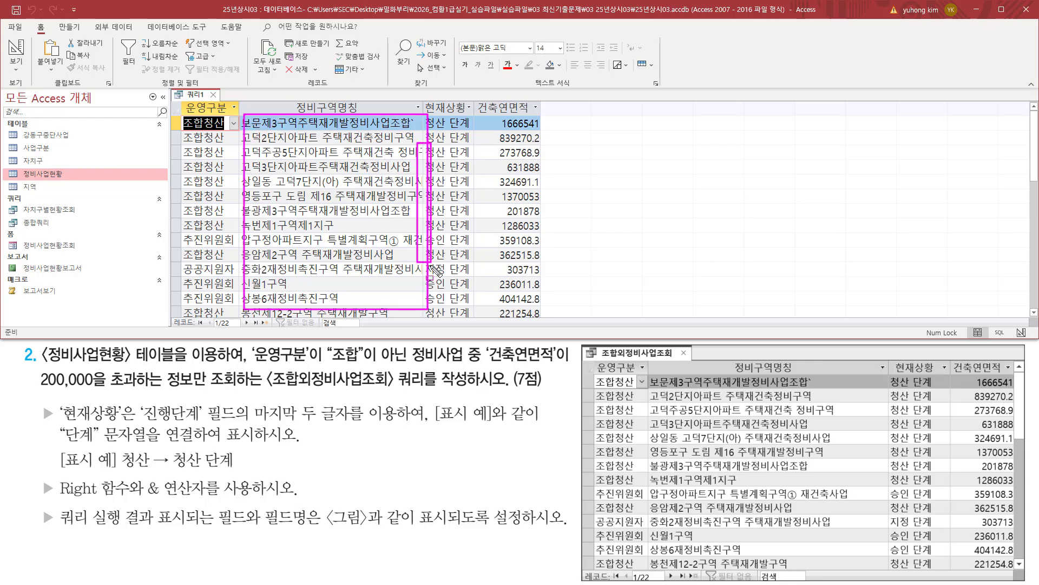
pyautogui.press('Escape')
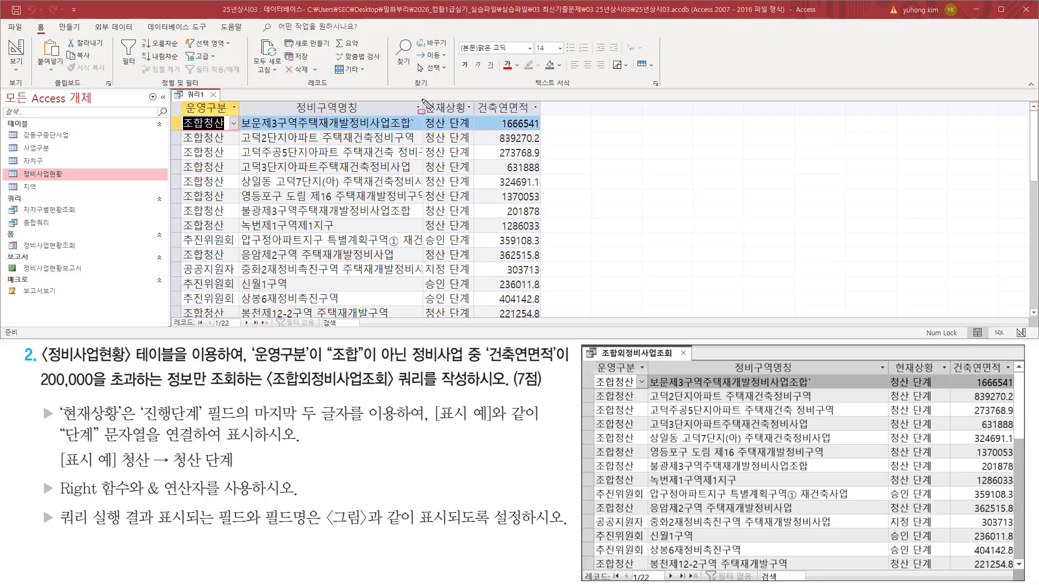
pyautogui.moveTo(423, 115); pyautogui.dragTo(423, 127)
pyautogui.press('Escape')
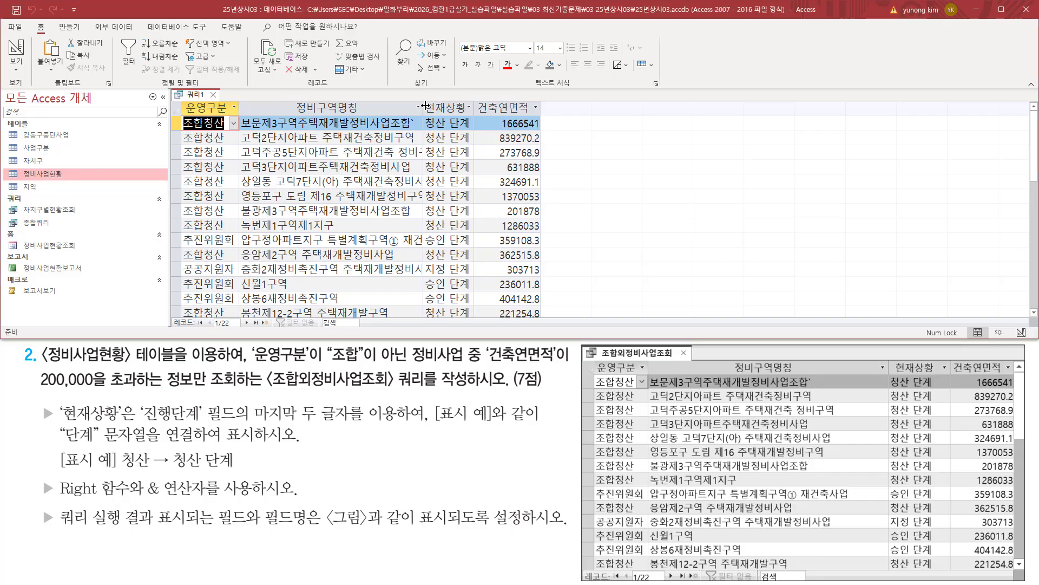
pyautogui.doubleClick(425, 106)
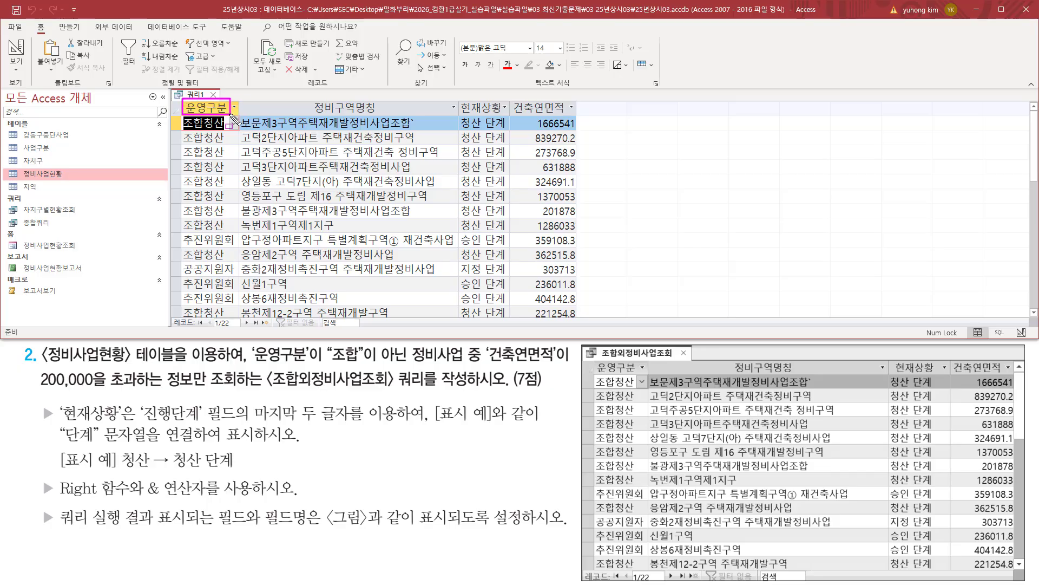
# - Compare the result's field names with the reference figure and auto-fit the 현재상황 column width
pyautogui.moveTo(232, 118); pyautogui.dragTo(578, 116)
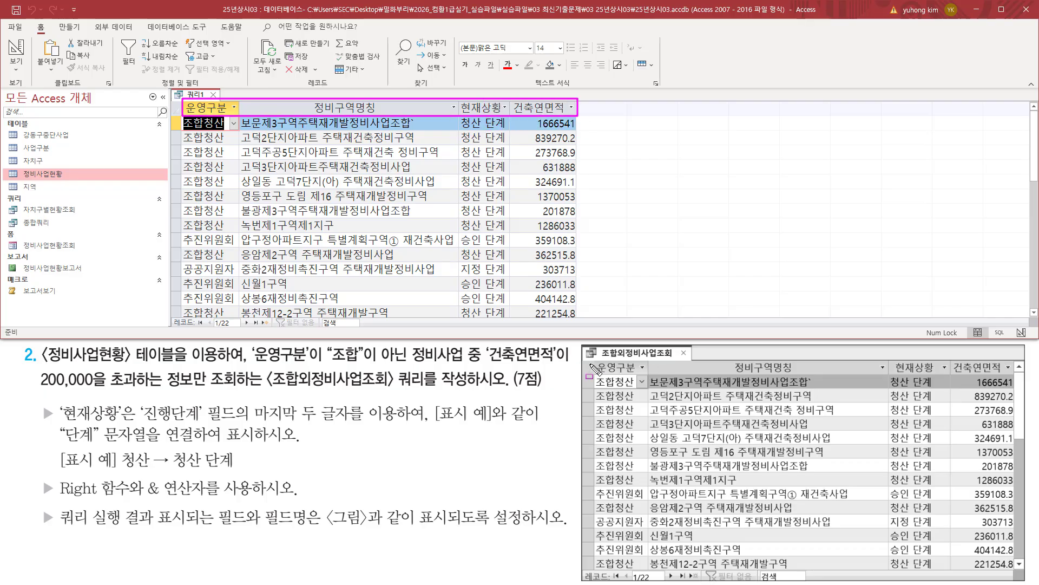
pyautogui.moveTo(596, 358)
pyautogui.mouseDown()
pyautogui.moveTo(617, 373)
pyautogui.moveTo(1012, 373)
pyautogui.mouseUp()
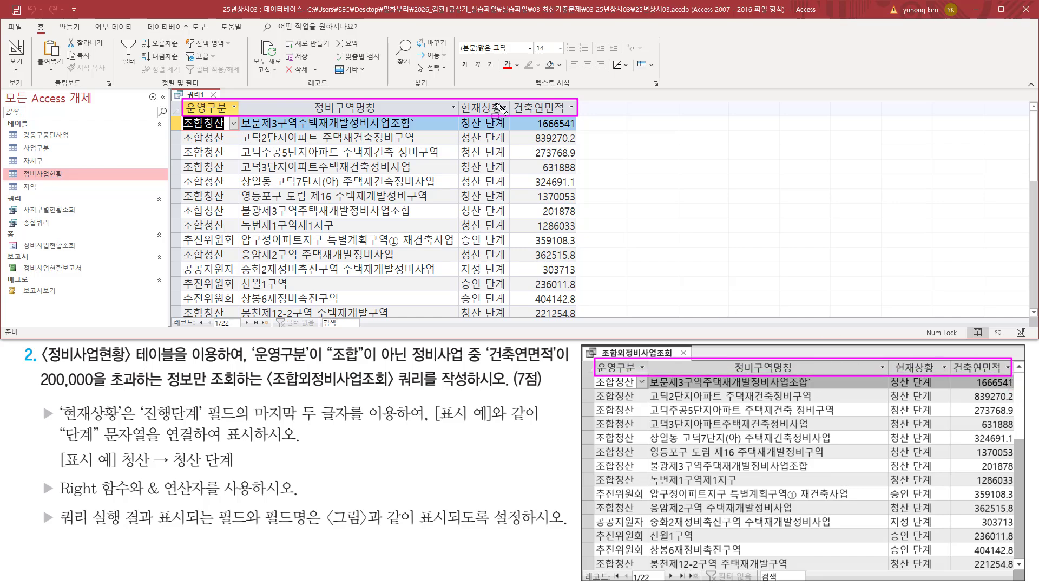
pyautogui.press('Escape')
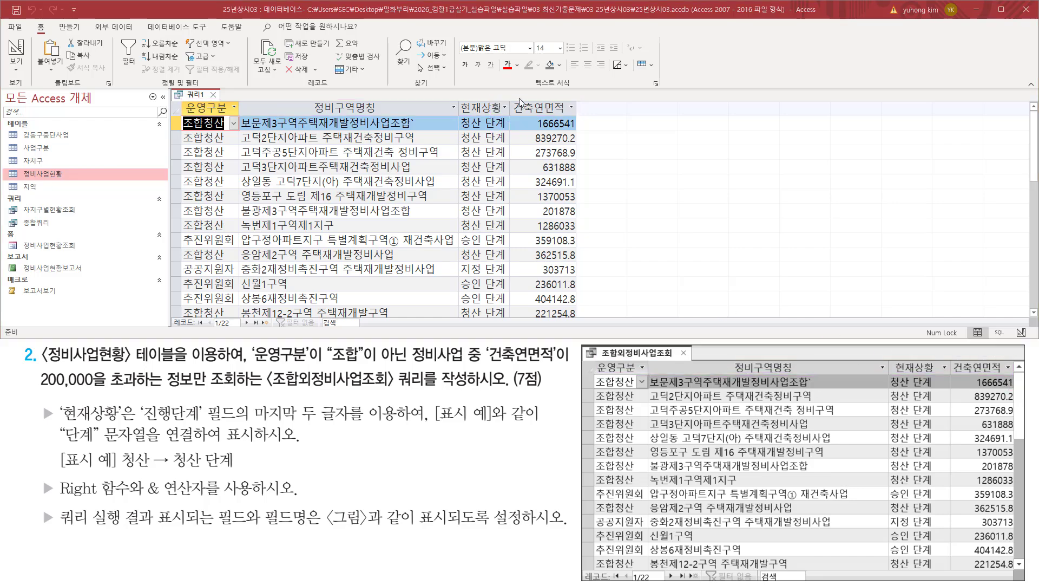
pyautogui.doubleClick(511, 109)
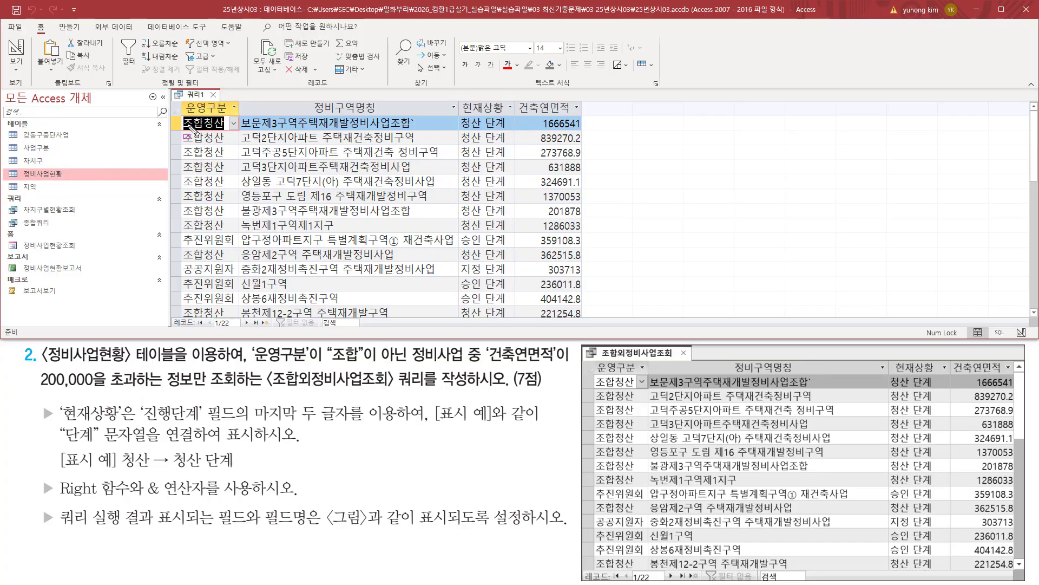
# - Compare the first eight records of the query result with the reference figure across all four fields
pyautogui.hotkey('ctrl', '2')
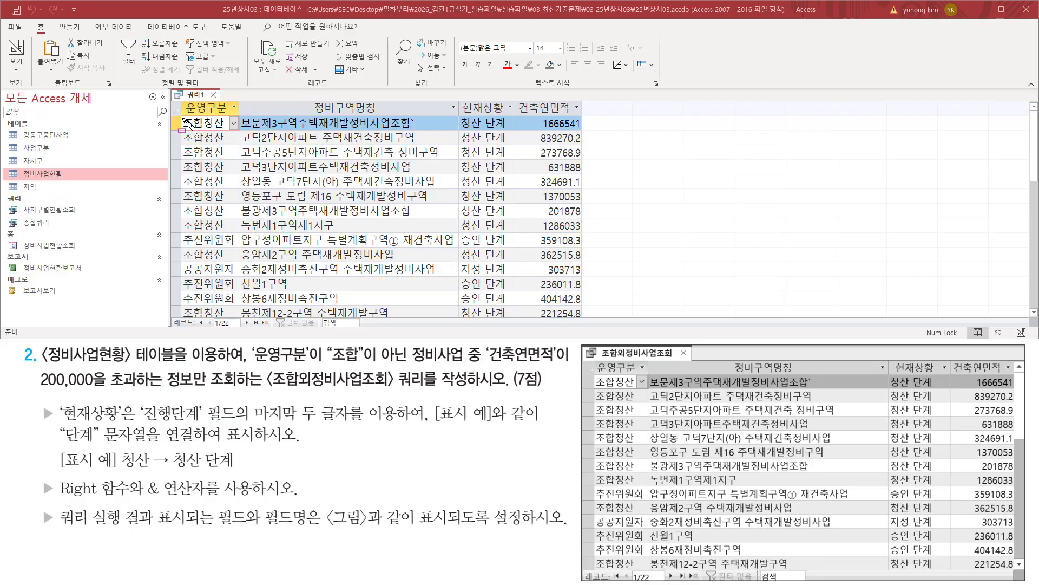
pyautogui.moveTo(184, 117)
pyautogui.mouseDown()
pyautogui.moveTo(195, 165)
pyautogui.moveTo(237, 243)
pyautogui.moveTo(231, 234)
pyautogui.moveTo(239, 234)
pyautogui.mouseUp()
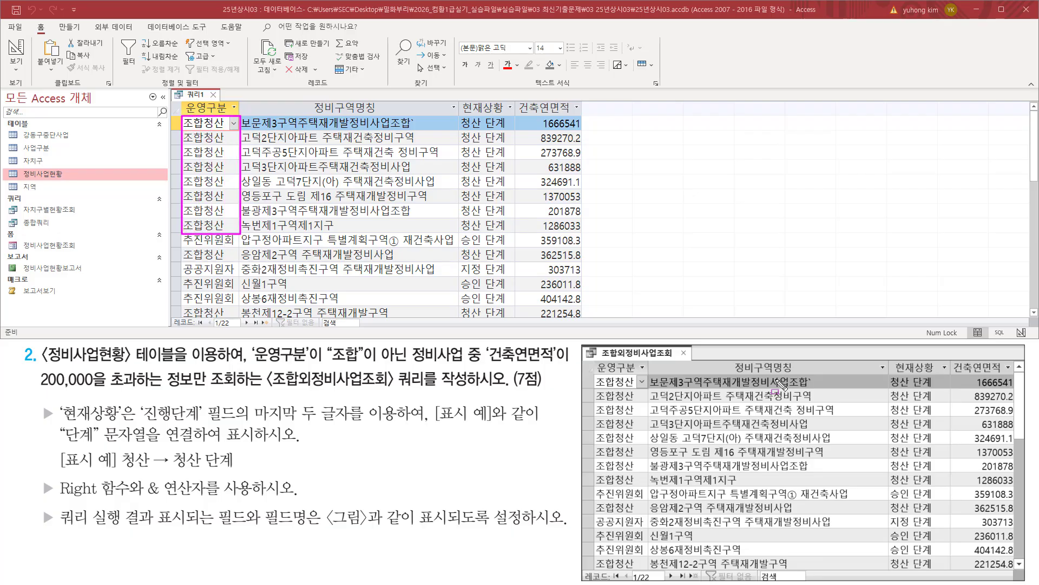
pyautogui.moveTo(605, 378)
pyautogui.mouseDown()
pyautogui.moveTo(637, 494)
pyautogui.moveTo(638, 481)
pyautogui.mouseUp()
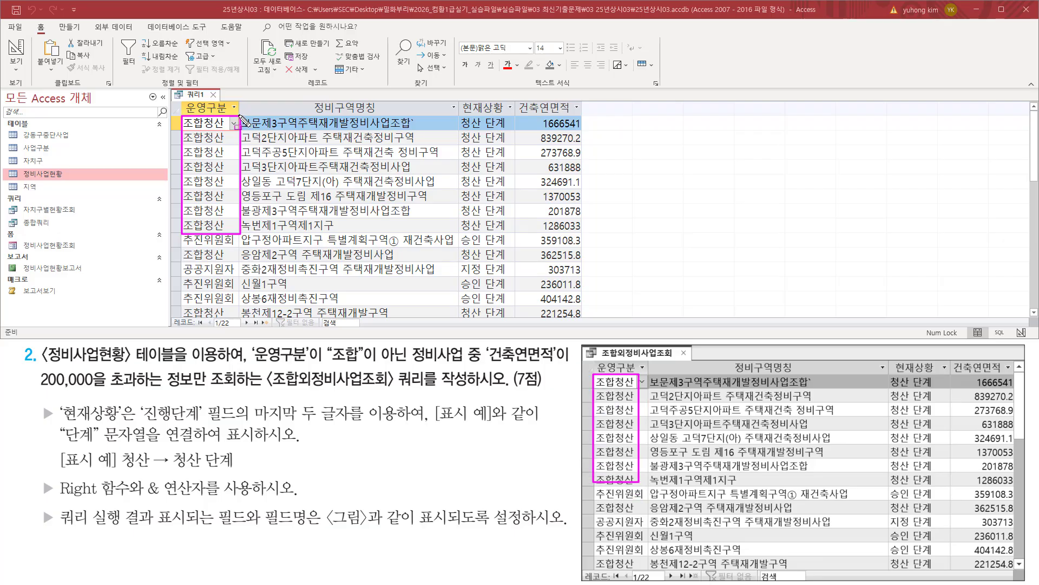
pyautogui.moveTo(240, 116)
pyautogui.mouseDown()
pyautogui.moveTo(331, 231)
pyautogui.moveTo(453, 233)
pyautogui.mouseUp()
pyautogui.moveTo(649, 375)
pyautogui.mouseDown()
pyautogui.moveTo(815, 487)
pyautogui.moveTo(851, 487)
pyautogui.mouseUp()
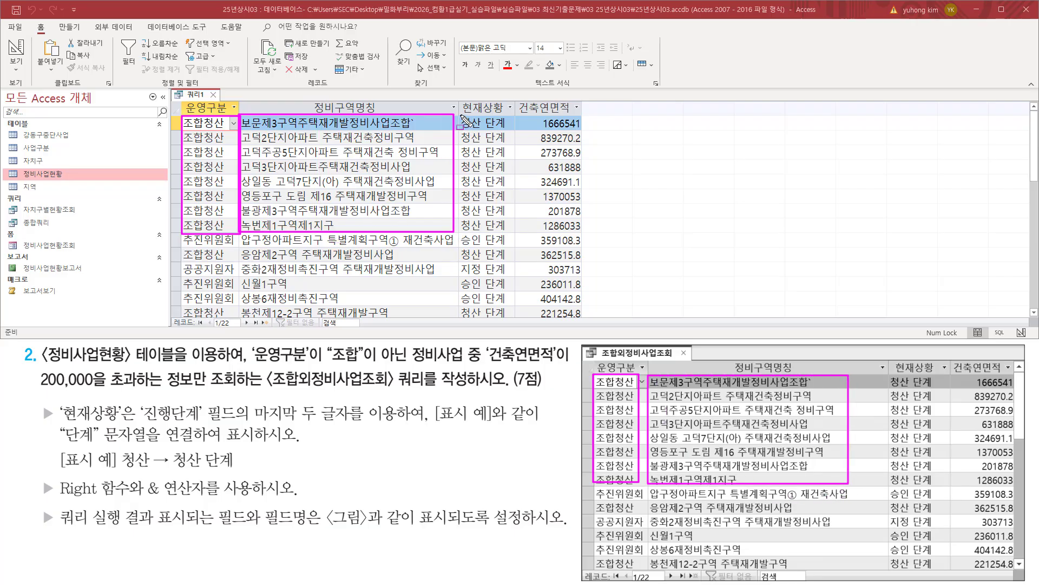
pyautogui.moveTo(462, 115)
pyautogui.mouseDown()
pyautogui.moveTo(500, 233)
pyautogui.moveTo(513, 233)
pyautogui.mouseUp()
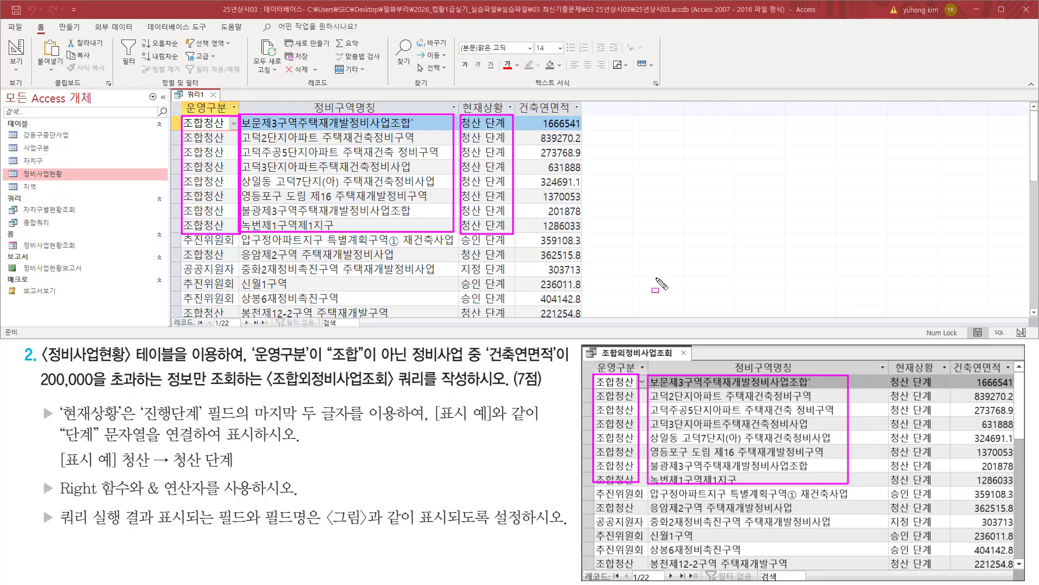
pyautogui.moveTo(890, 374)
pyautogui.mouseDown()
pyautogui.moveTo(897, 450)
pyautogui.moveTo(942, 486)
pyautogui.mouseUp()
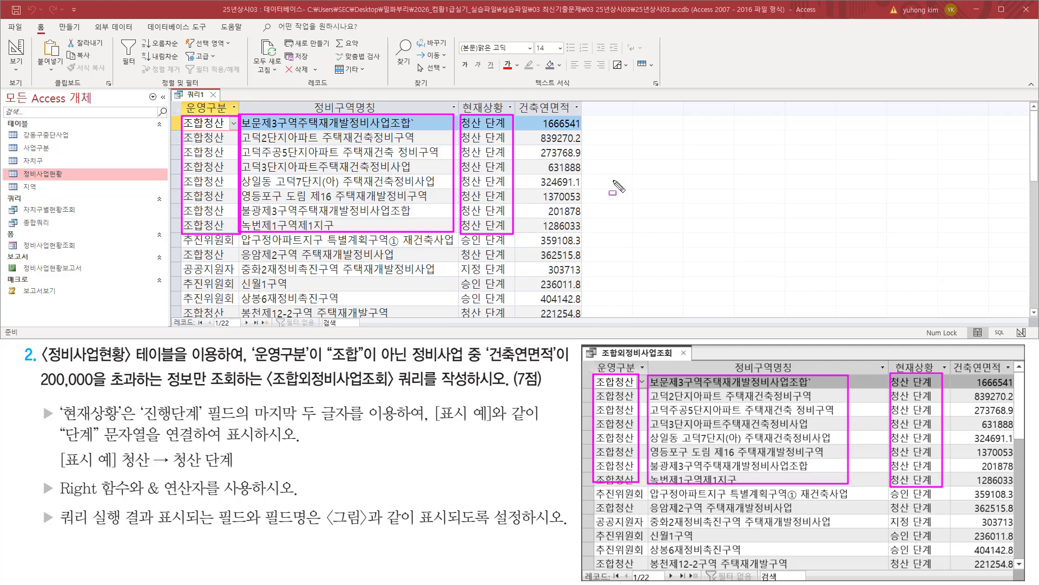
pyautogui.moveTo(514, 115)
pyautogui.mouseDown()
pyautogui.moveTo(558, 244)
pyautogui.moveTo(585, 234)
pyautogui.mouseUp()
pyautogui.moveTo(952, 376)
pyautogui.mouseDown()
pyautogui.moveTo(1020, 486)
pyautogui.moveTo(1011, 488)
pyautogui.mouseUp()
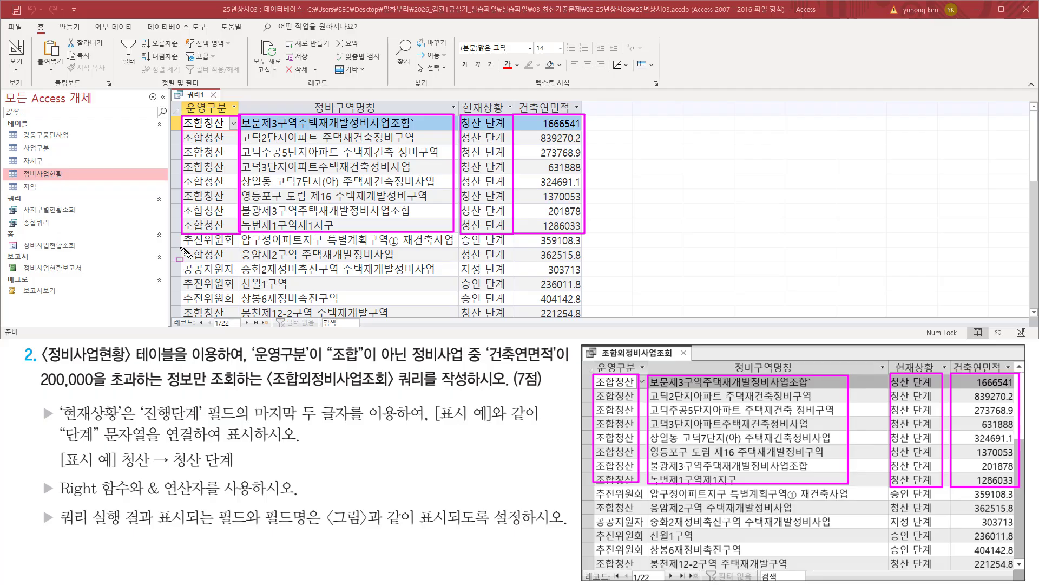
# - Compare the query result's records from the ninth onward and its record count with the reference figure
pyautogui.moveTo(179, 245); pyautogui.dragTo(584, 246)
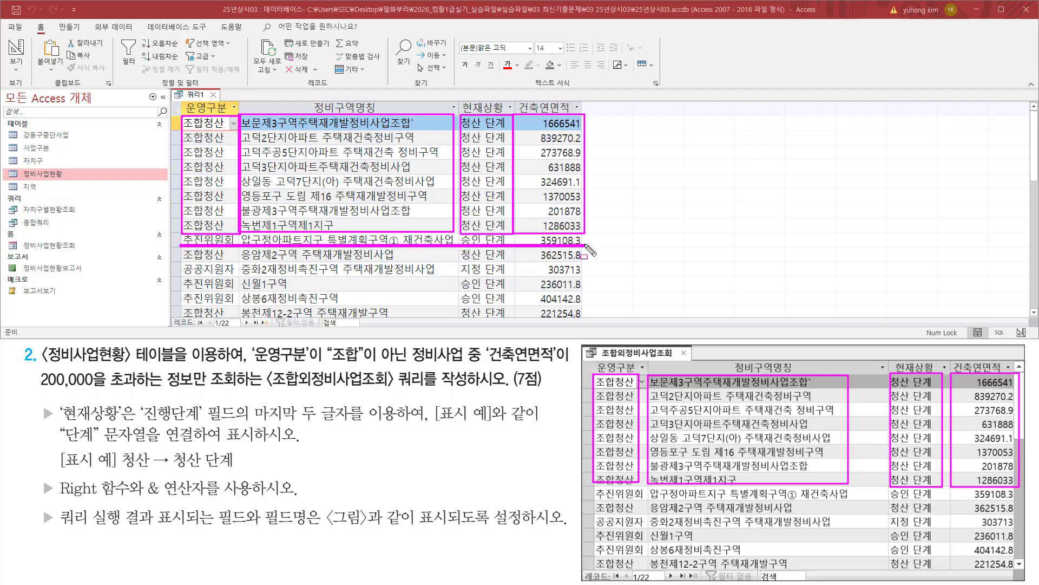
pyautogui.moveTo(594, 501); pyautogui.dragTo(1020, 497)
pyautogui.moveTo(177, 261); pyautogui.dragTo(586, 261)
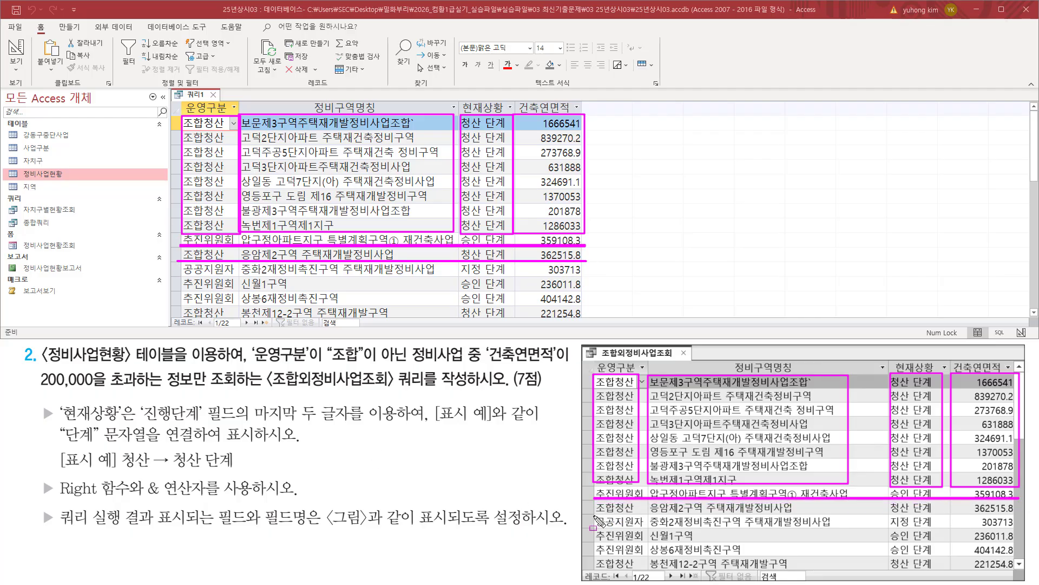
pyautogui.moveTo(594, 515); pyautogui.dragTo(1020, 514)
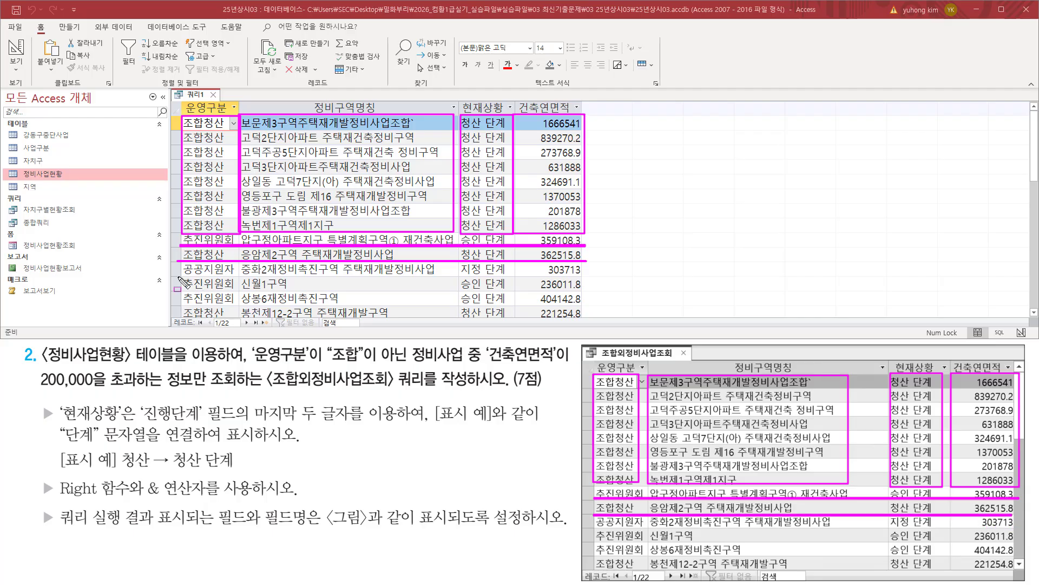
pyautogui.moveTo(178, 275); pyautogui.dragTo(586, 275)
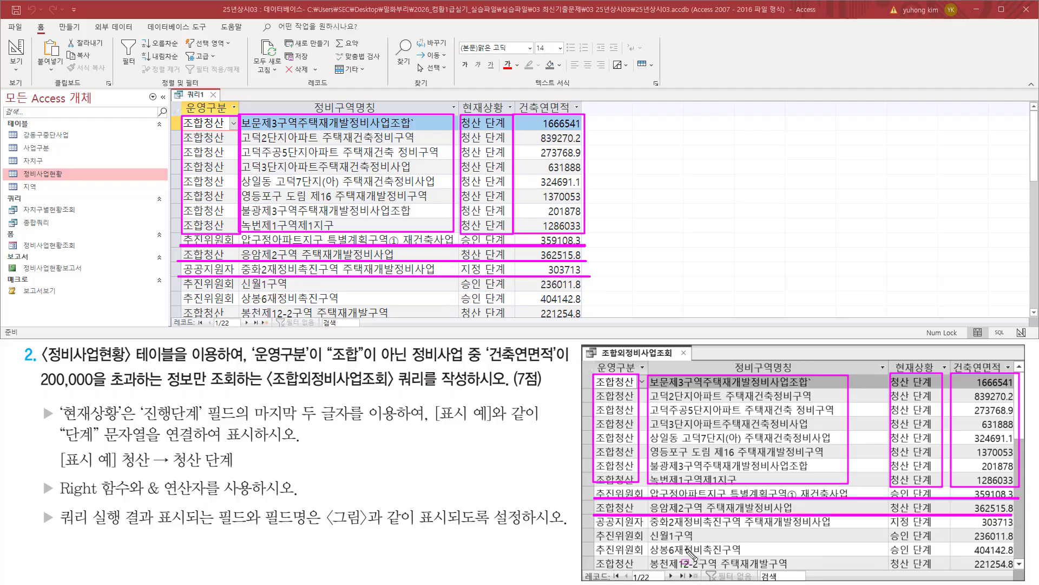
pyautogui.moveTo(595, 529); pyautogui.dragTo(1031, 529)
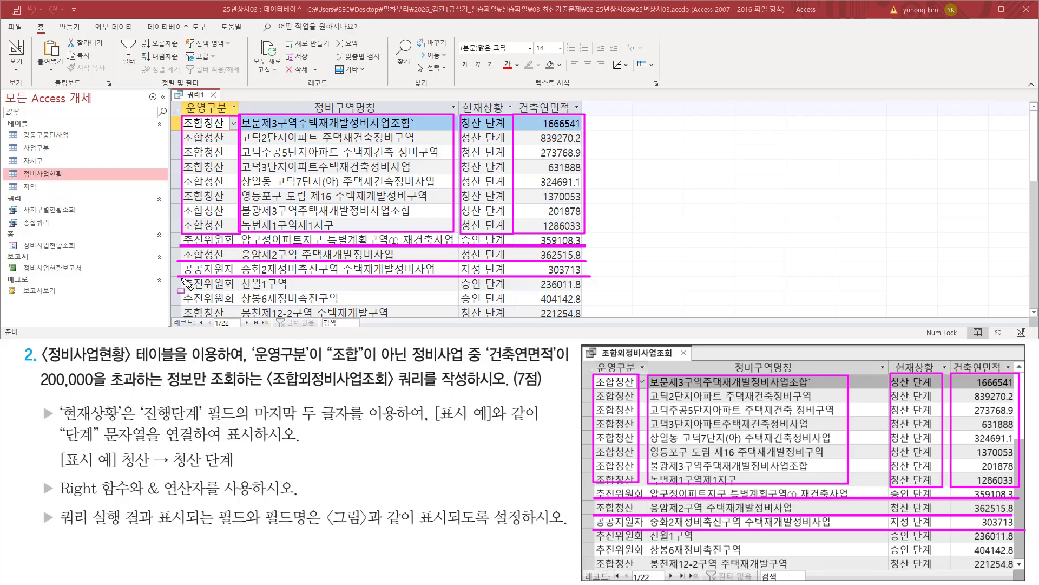
pyautogui.moveTo(186, 279)
pyautogui.mouseDown()
pyautogui.moveTo(192, 304)
pyautogui.moveTo(562, 307)
pyautogui.moveTo(589, 277)
pyautogui.mouseUp()
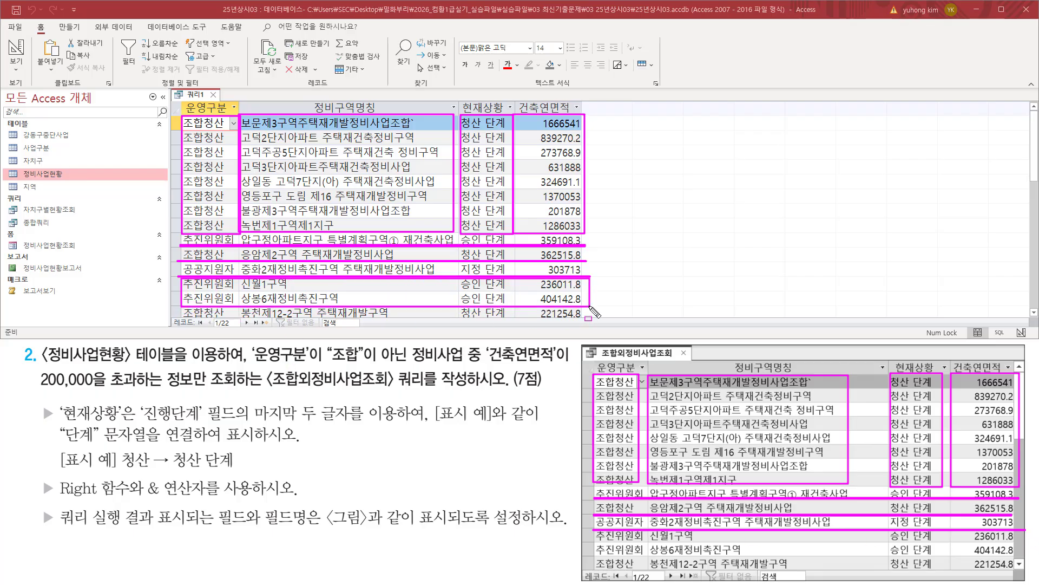
pyautogui.moveTo(591, 531)
pyautogui.mouseDown()
pyautogui.moveTo(592, 546)
pyautogui.moveTo(1016, 557)
pyautogui.mouseUp()
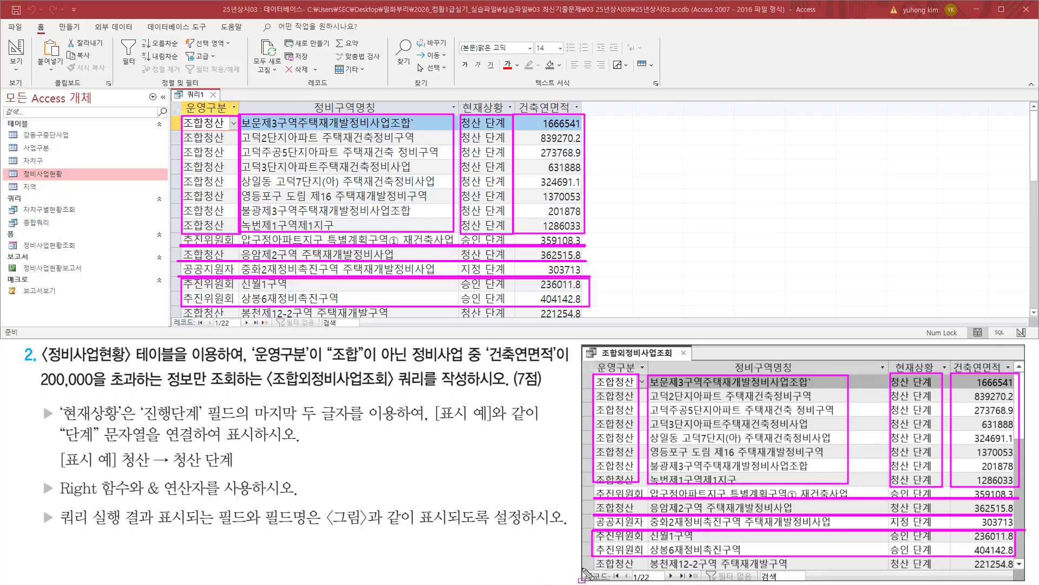
pyautogui.moveTo(581, 566)
pyautogui.mouseDown()
pyautogui.moveTo(580, 582)
pyautogui.moveTo(679, 567)
pyautogui.moveTo(682, 583)
pyautogui.mouseUp()
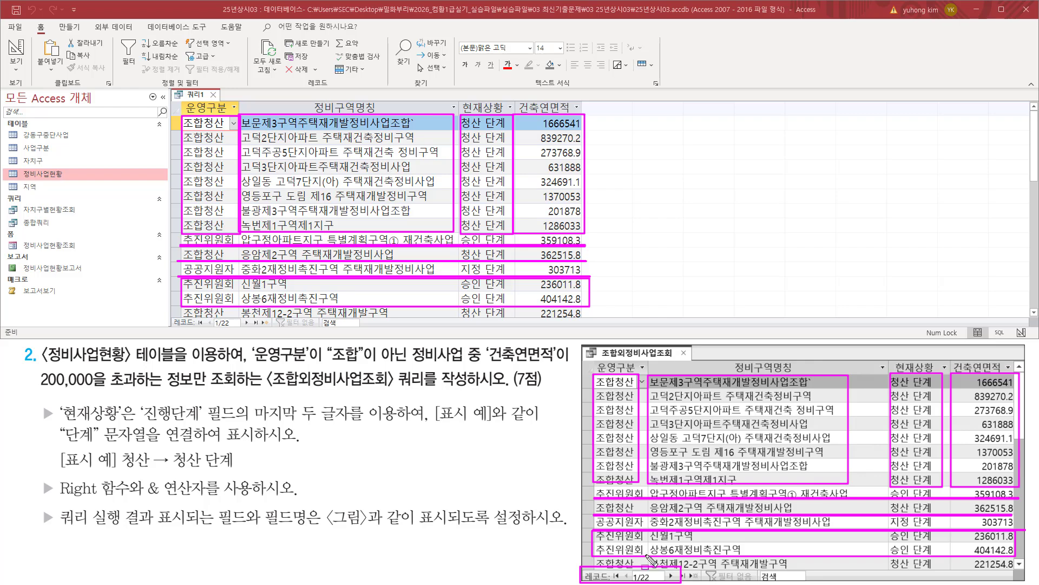
pyautogui.moveTo(168, 315); pyautogui.dragTo(301, 331)
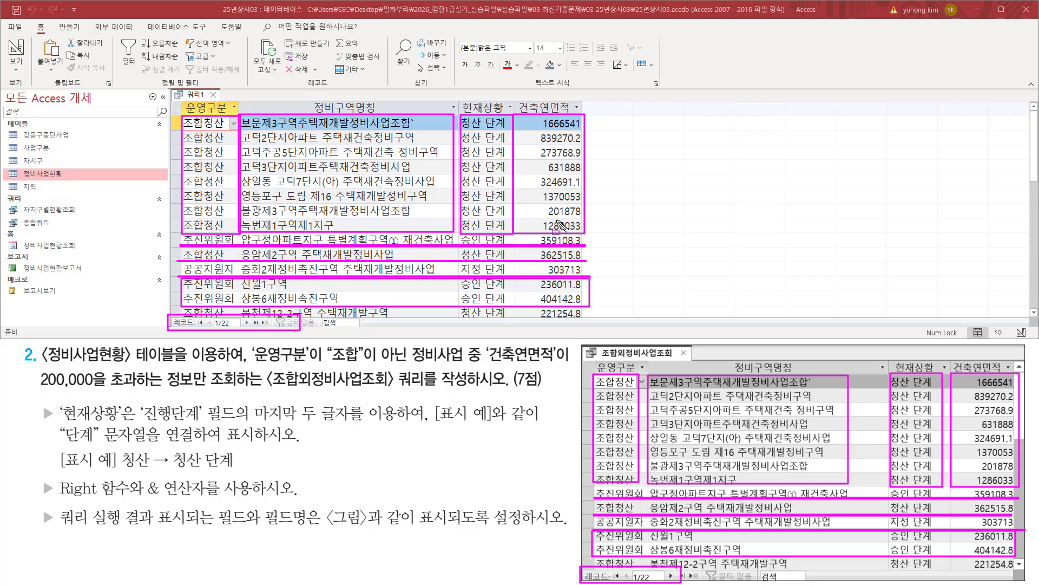
pyautogui.press('Escape')
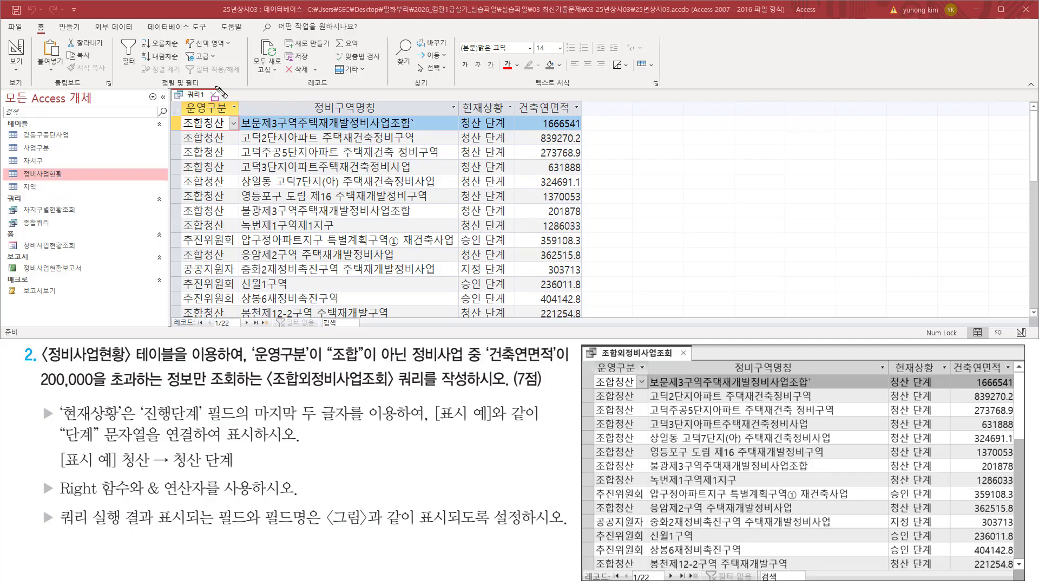
# - Close the new query and agree to save its design changes
pyautogui.moveTo(206, 86); pyautogui.dragTo(220, 101)
pyautogui.click(213, 94)
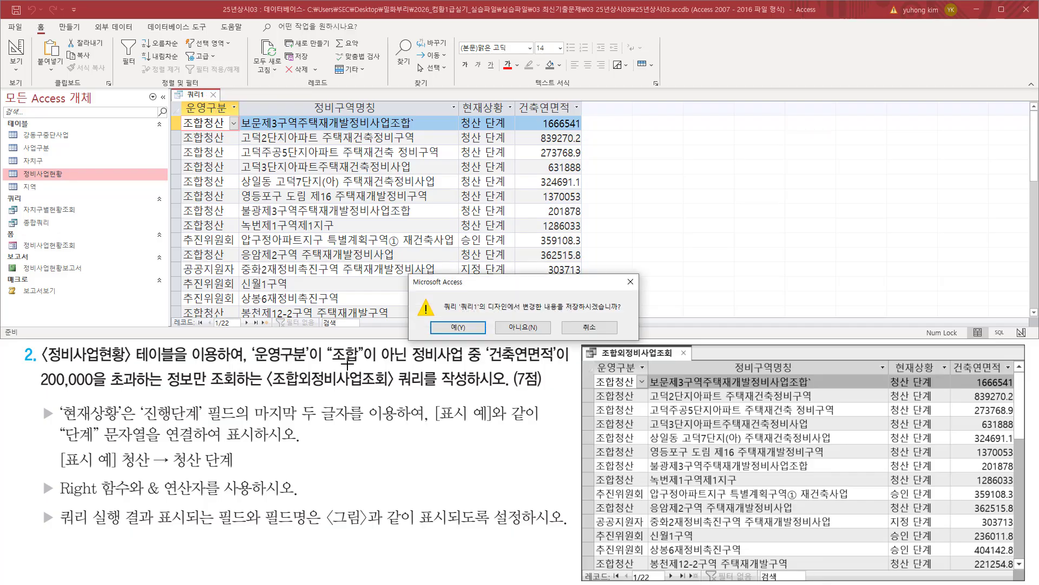
pyautogui.moveTo(566, 313); pyautogui.dragTo(619, 313)
pyautogui.moveTo(437, 319); pyautogui.dragTo(477, 336)
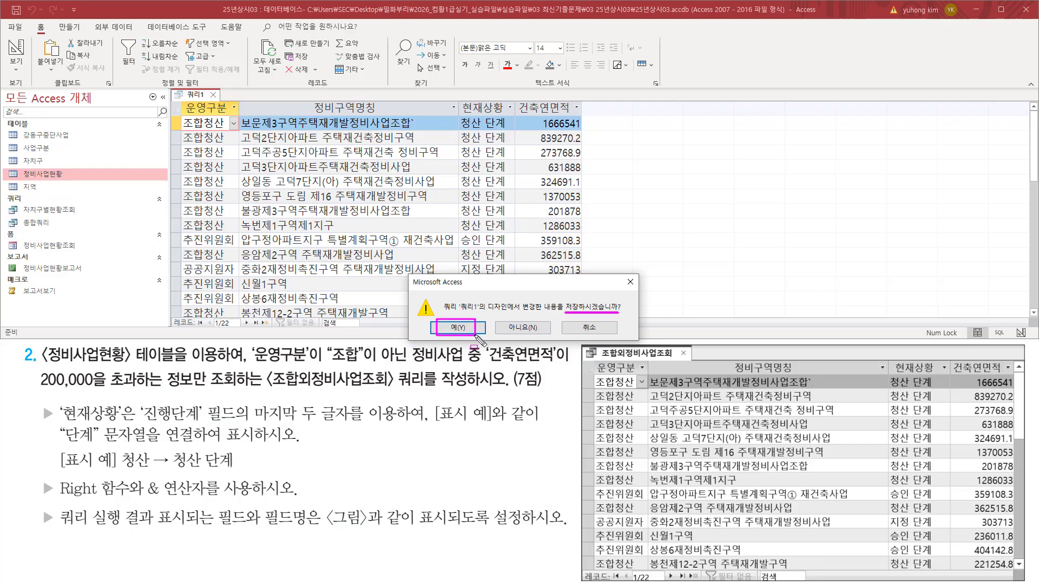
pyautogui.click(458, 327)
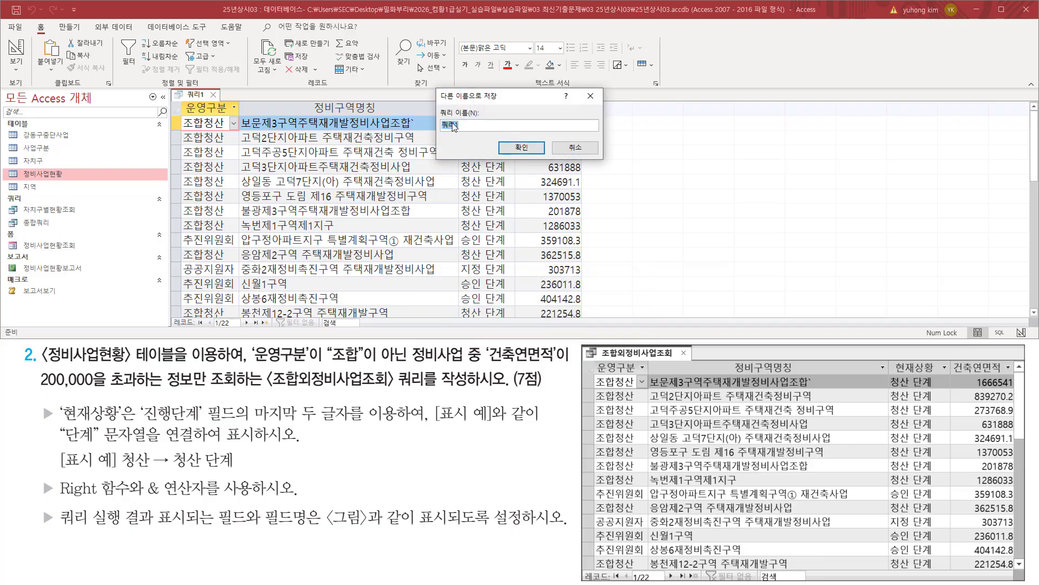
# - Save the query under the name 조합외정비사업조회 and check that it is listed among the queries
pyautogui.moveTo(438, 104)
pyautogui.mouseDown()
pyautogui.moveTo(438, 135)
pyautogui.moveTo(479, 139)
pyautogui.moveTo(495, 104)
pyautogui.mouseUp()
pyautogui.moveTo(492, 149); pyautogui.dragTo(498, 151)
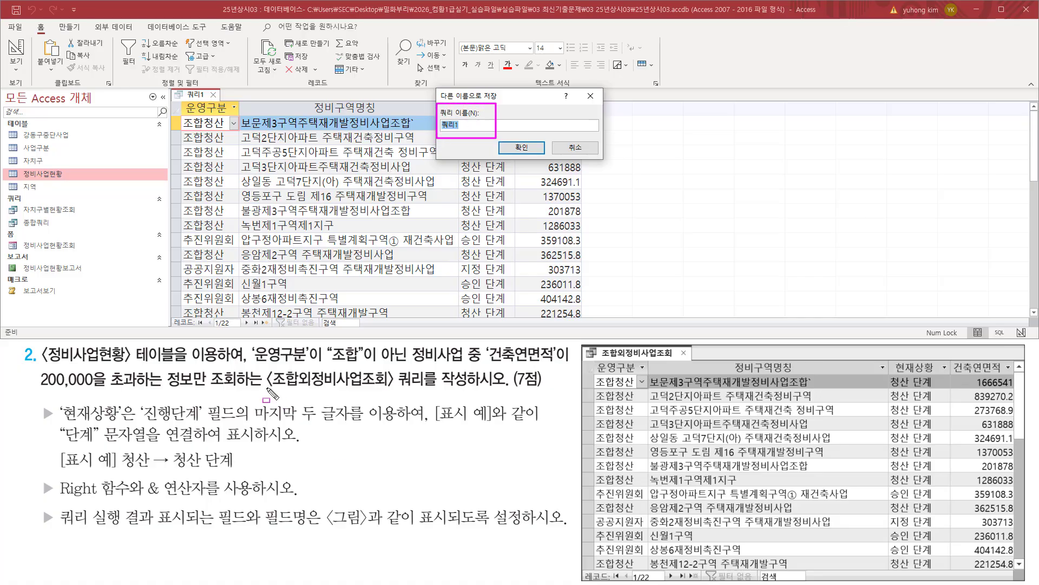
pyautogui.moveTo(265, 388); pyautogui.dragTo(475, 388)
pyautogui.press('Escape')
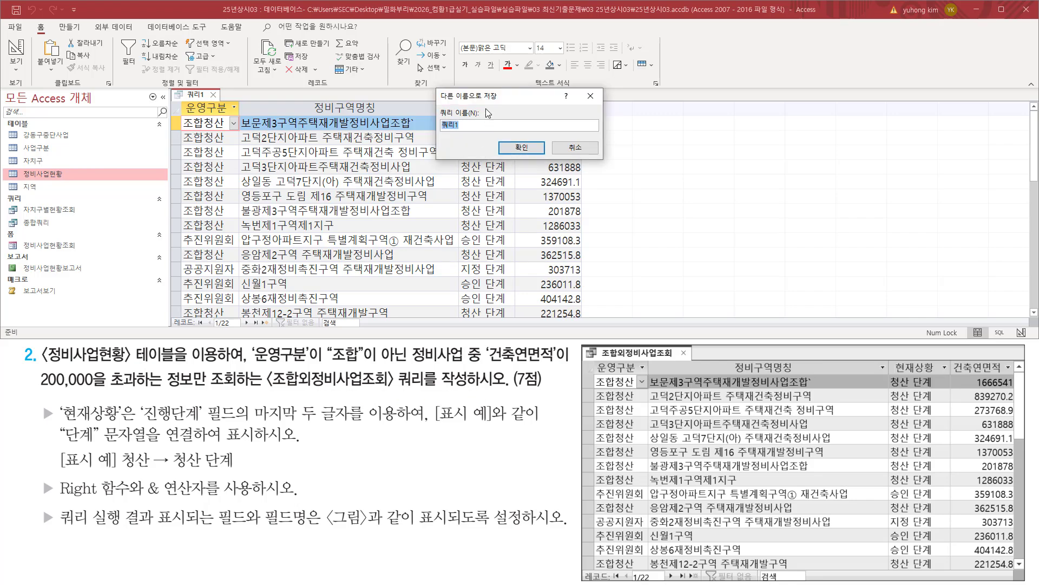
pyautogui.write('조합ㅇㅚ')
pyautogui.moveTo(440, 131); pyautogui.dragTo(504, 131)
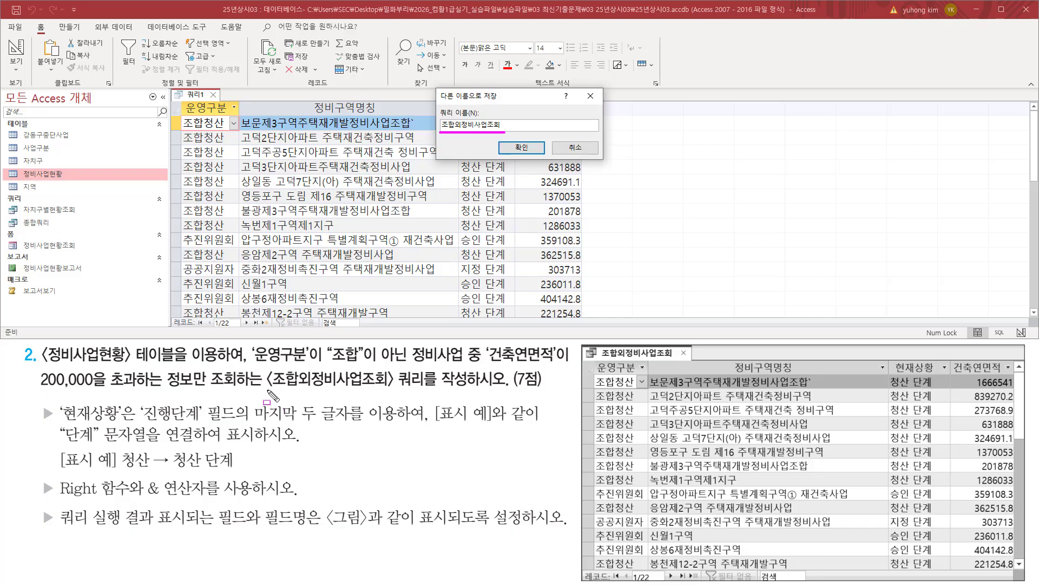
pyautogui.moveTo(267, 388); pyautogui.dragTo(394, 388)
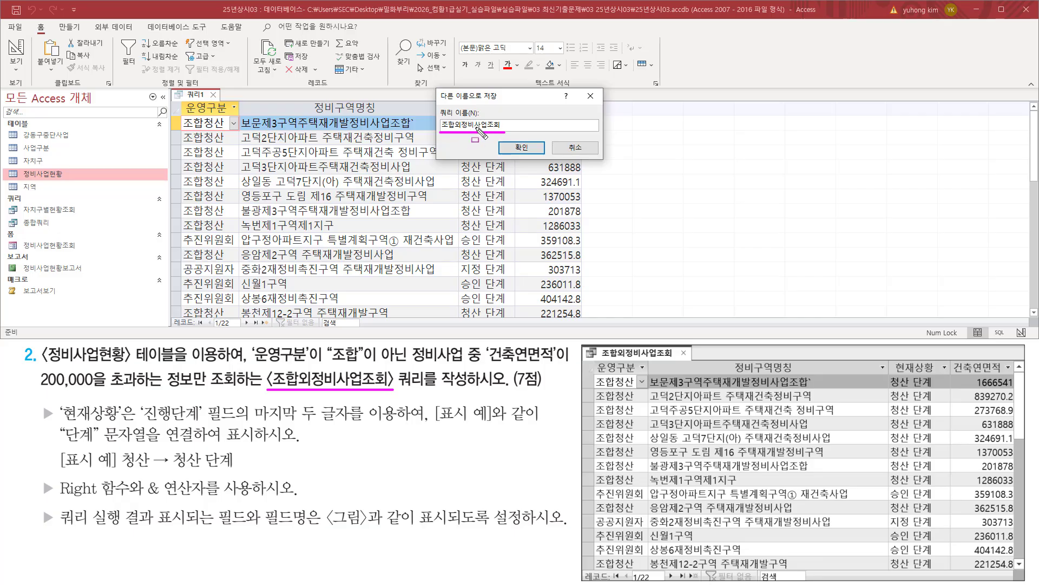
pyautogui.moveTo(507, 135); pyautogui.dragTo(535, 157)
pyautogui.click(521, 147)
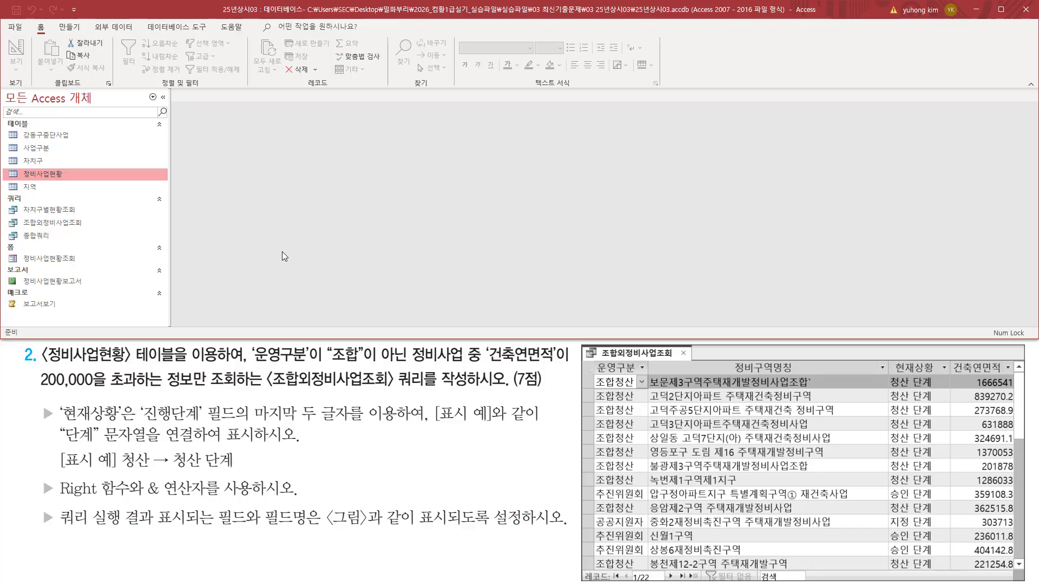
pyautogui.moveTo(9, 215); pyautogui.dragTo(92, 230)
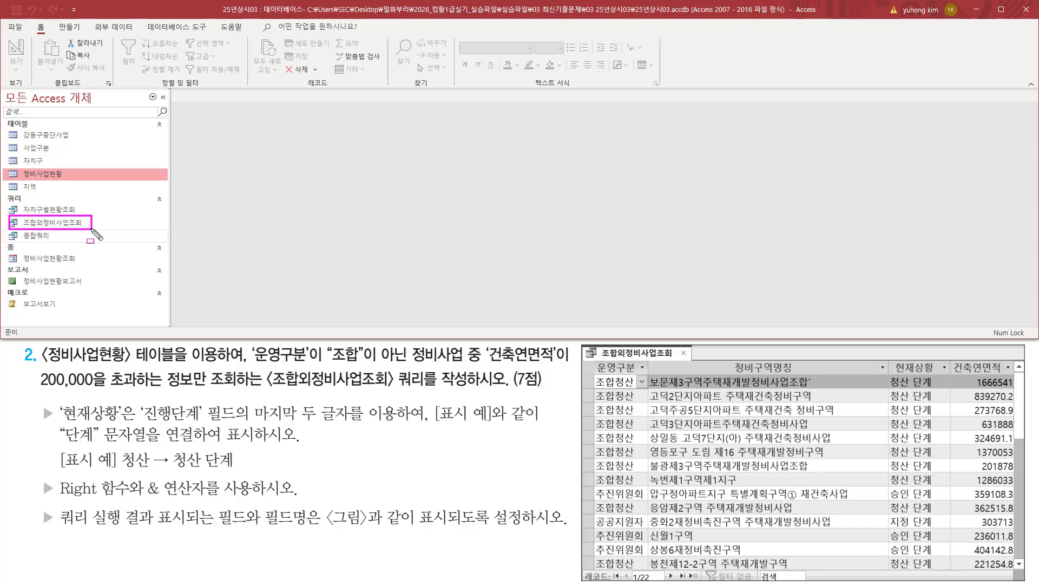
pyautogui.press('Escape')
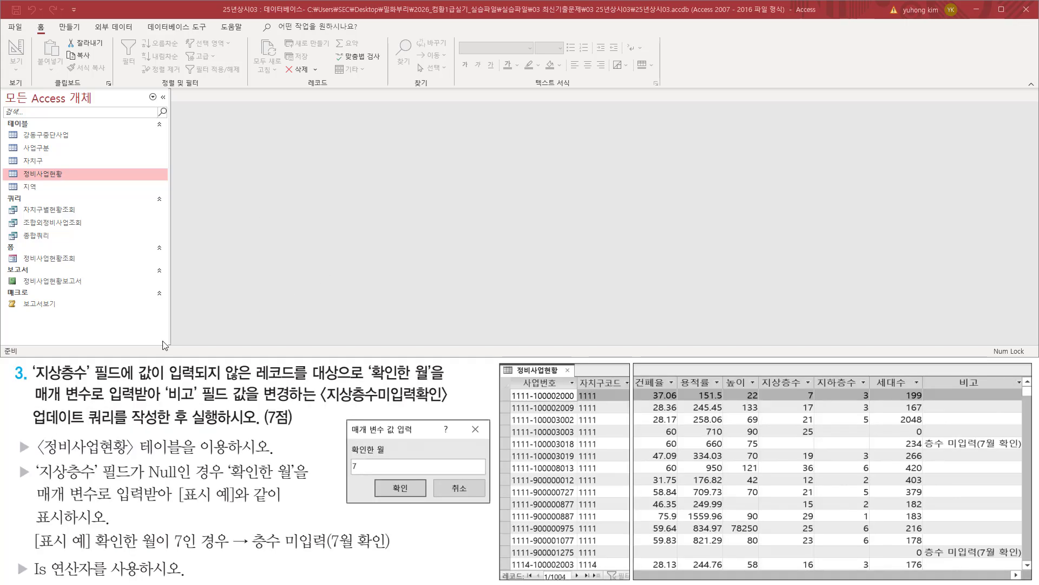
# - Read the task 3 instruction for the 지상층수미입력확인 update query, including its target records, month parameter and 비고 field
pyautogui.moveTo(28, 362)
pyautogui.mouseDown()
pyautogui.moveTo(100, 383)
pyautogui.moveTo(314, 395)
pyautogui.moveTo(287, 398)
pyautogui.moveTo(253, 384)
pyautogui.moveTo(362, 381)
pyautogui.mouseUp()
pyautogui.moveTo(371, 381); pyautogui.dragTo(433, 382)
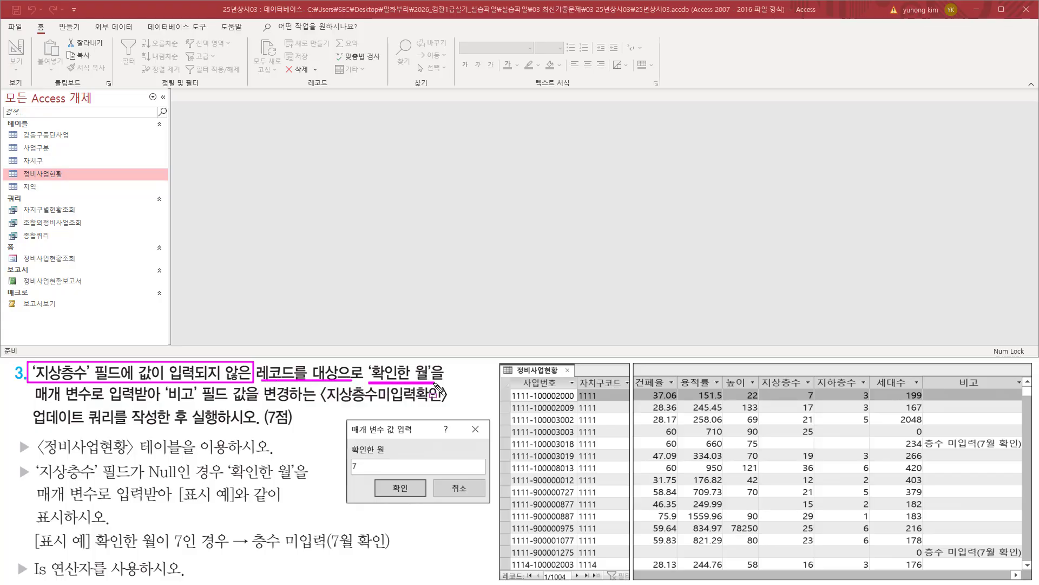
pyautogui.moveTo(34, 402); pyautogui.dragTo(407, 409)
pyautogui.moveTo(442, 411); pyautogui.dragTo(447, 414)
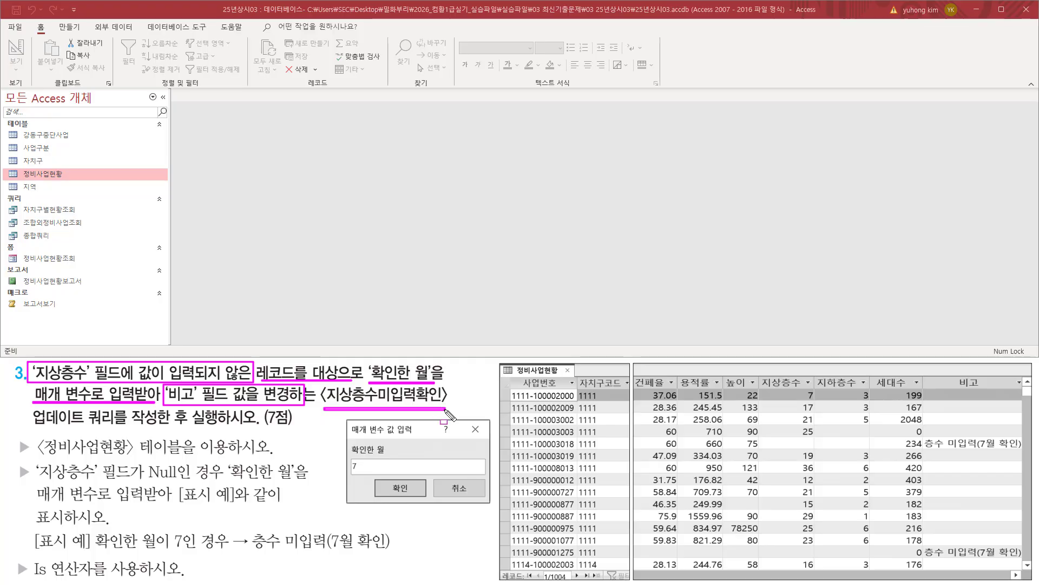
pyautogui.moveTo(32, 428); pyautogui.dragTo(243, 430)
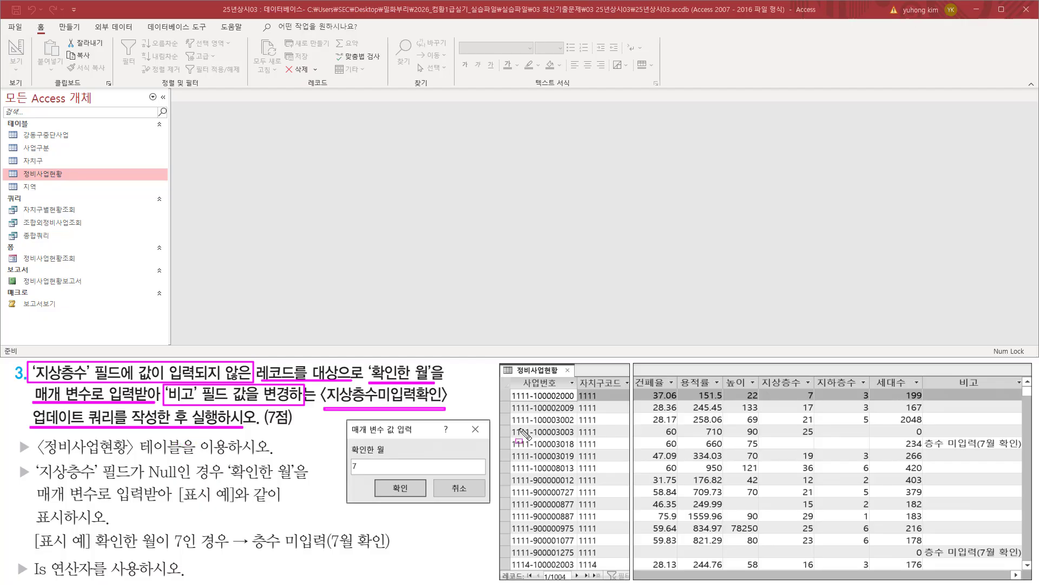
# - Examine the reference figure of the 정비사업현황 table, focusing on the 비고 column and its filled-in entries
pyautogui.moveTo(514, 375); pyautogui.dragTo(572, 374)
pyautogui.moveTo(167, 401); pyautogui.dragTo(282, 401)
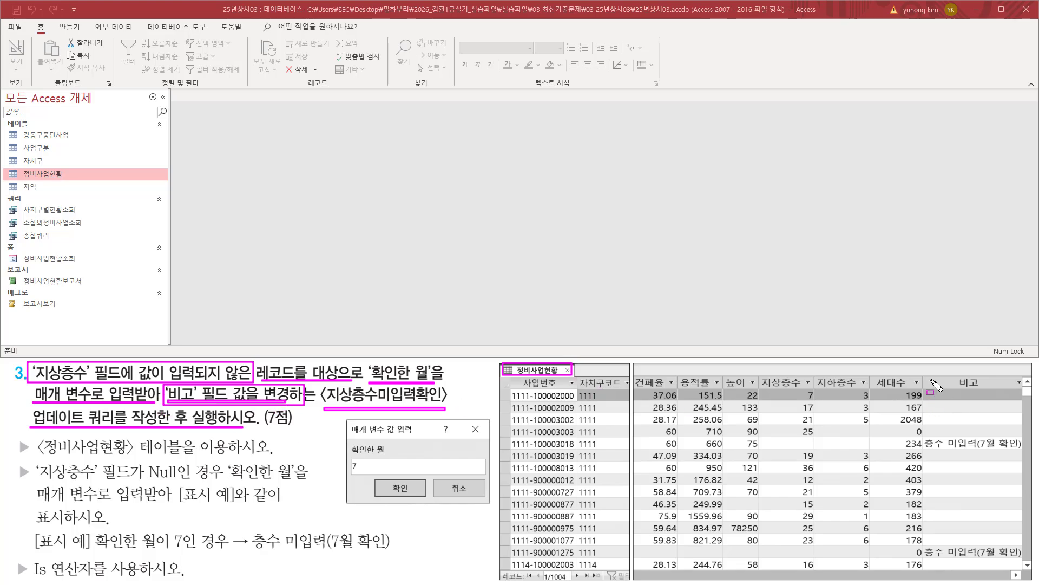
pyautogui.moveTo(931, 375); pyautogui.dragTo(1000, 391)
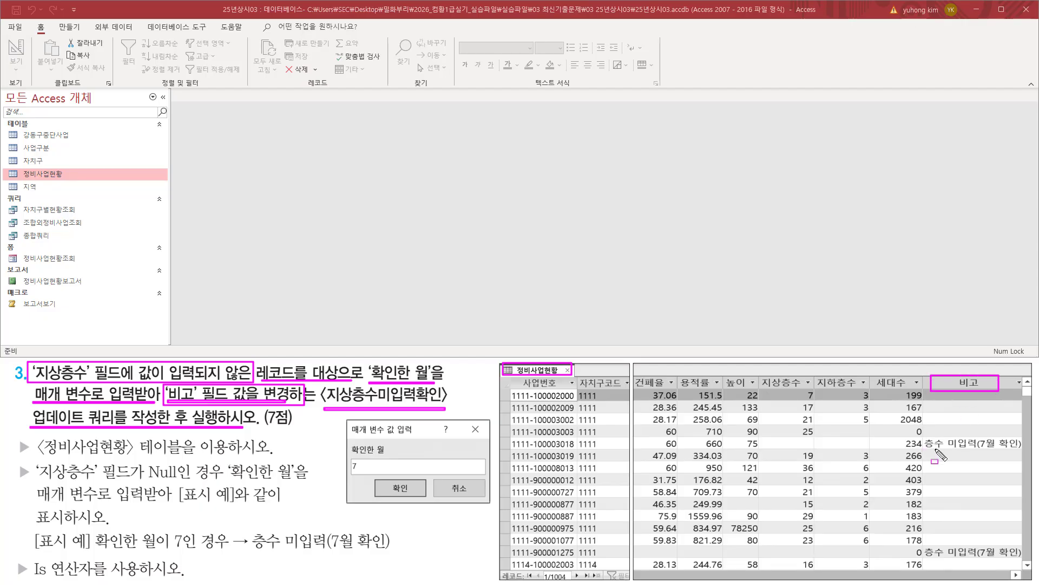
pyautogui.moveTo(924, 449); pyautogui.dragTo(1019, 449)
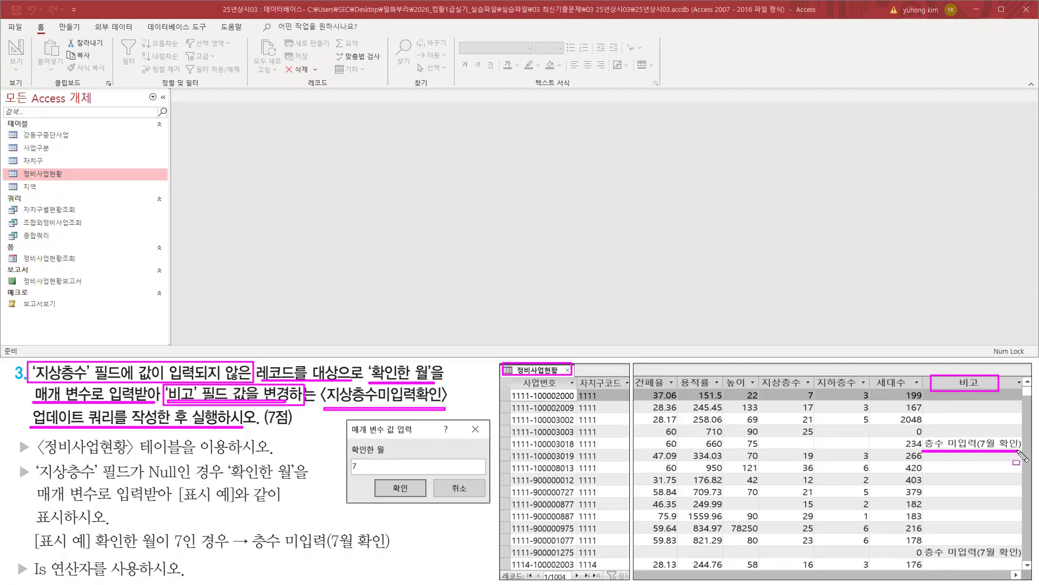
pyautogui.moveTo(926, 559); pyautogui.dragTo(1020, 559)
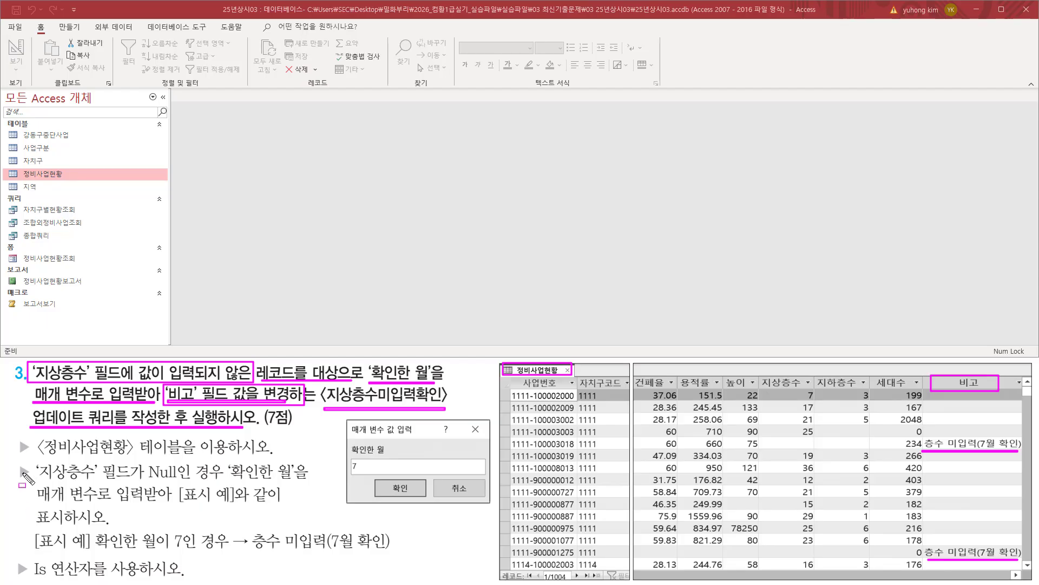
# - Read the task's Null condition for 지상층수 and the display example for the 확인한 월 parameter
pyautogui.moveTo(16, 460)
pyautogui.mouseDown()
pyautogui.moveTo(32, 487)
pyautogui.moveTo(226, 481)
pyautogui.mouseUp()
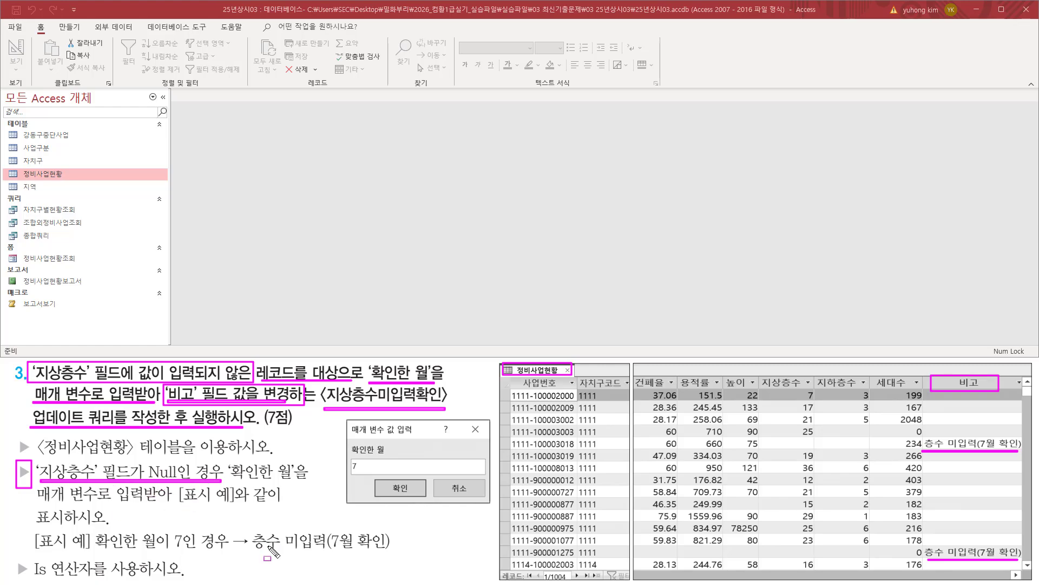
pyautogui.moveTo(253, 550); pyautogui.dragTo(388, 550)
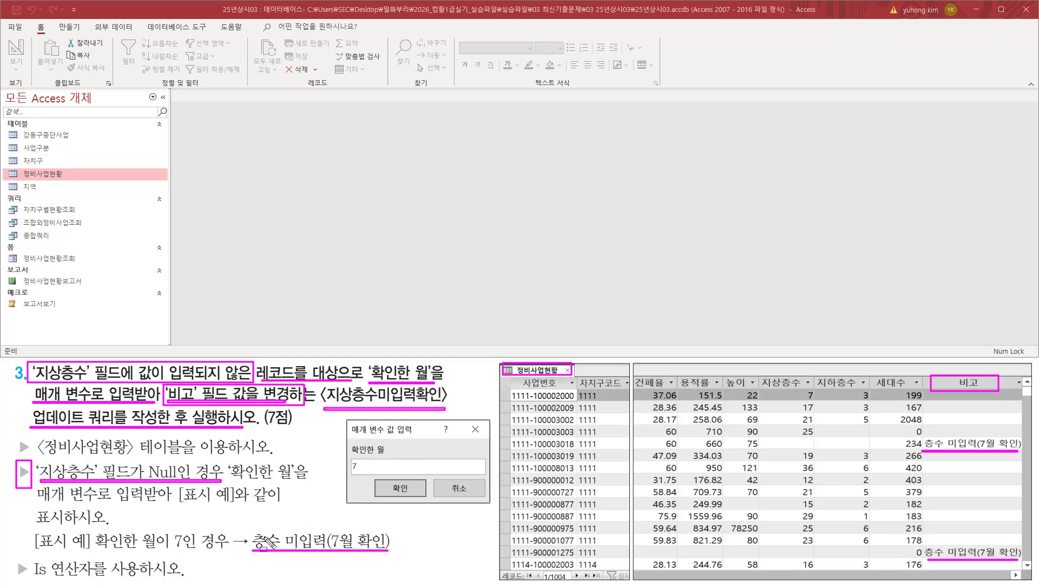
pyautogui.click(313, 471)
pyautogui.press('e')
pyautogui.moveTo(29, 406); pyautogui.dragTo(159, 429)
pyautogui.press('Escape')
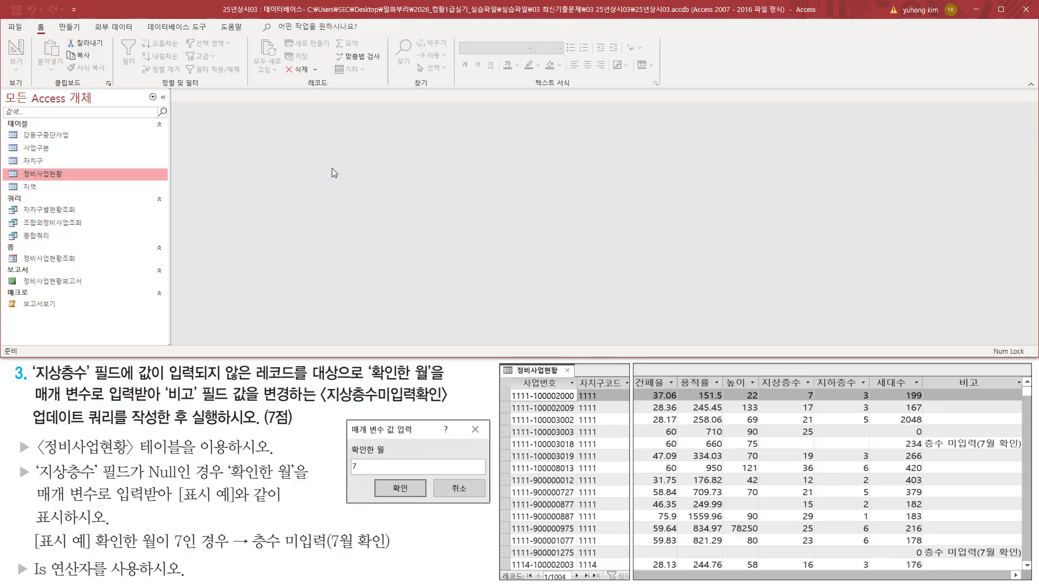
# - Create a new blank query in design view
pyautogui.click(75, 29)
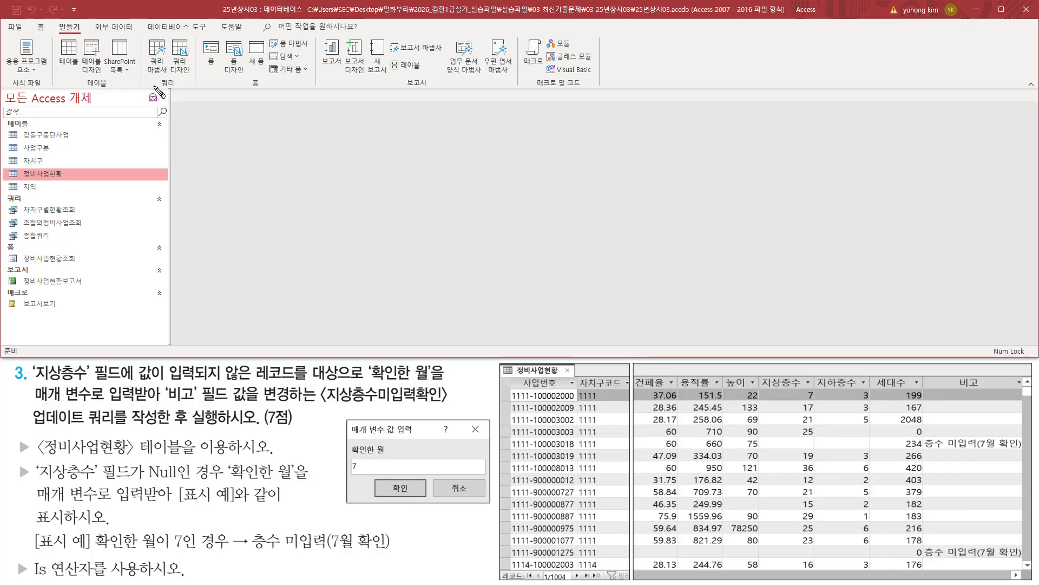
pyautogui.moveTo(168, 35); pyautogui.dragTo(201, 90)
pyautogui.press('Escape')
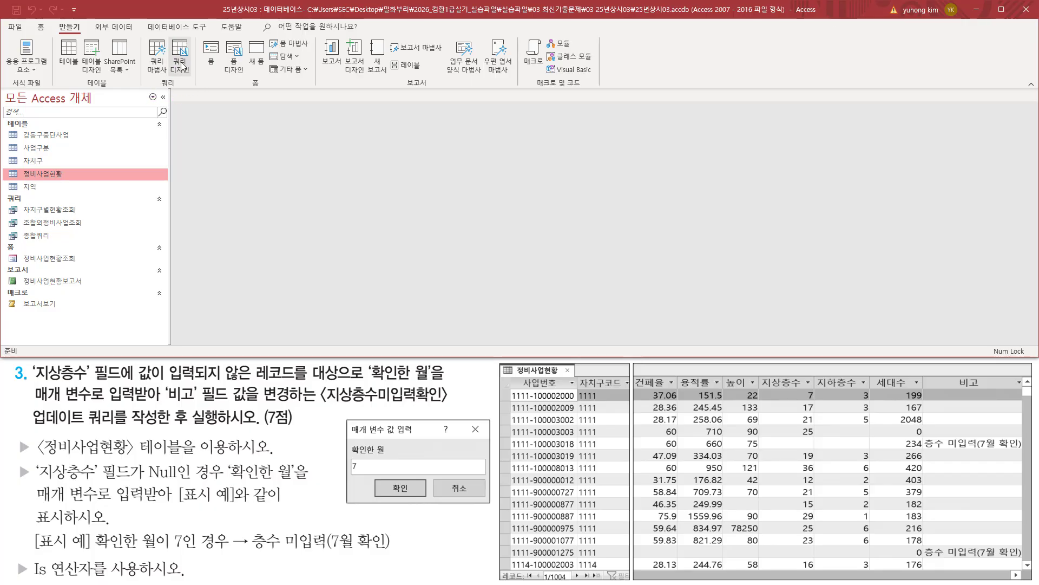
pyautogui.click(183, 66)
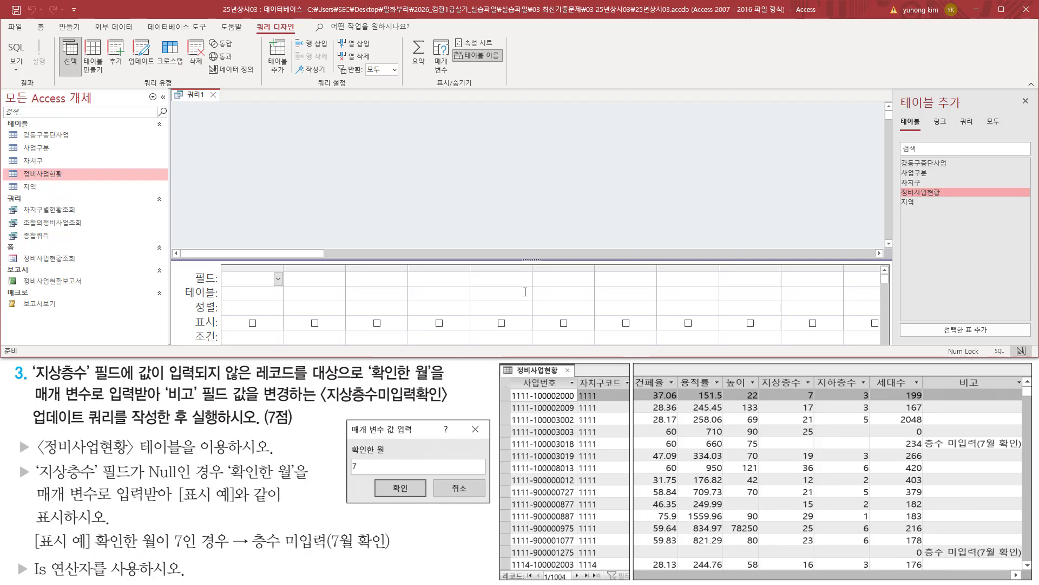
# - Add the 정비사업현황 table to the query, then close the table list and enlarge the design grid
pyautogui.moveTo(16, 436)
pyautogui.mouseDown()
pyautogui.moveTo(32, 459)
pyautogui.moveTo(242, 457)
pyautogui.mouseUp()
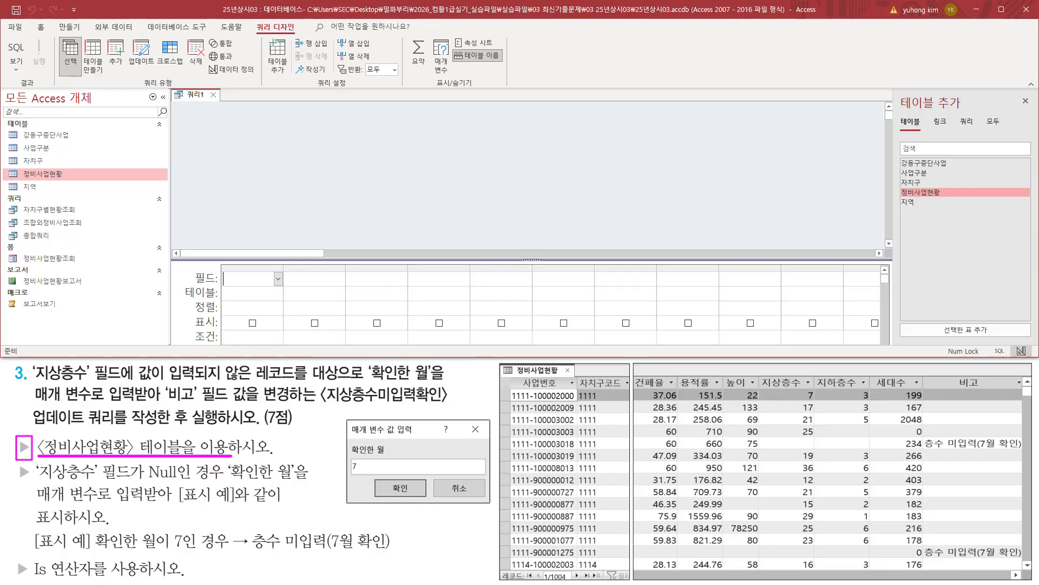
pyautogui.moveTo(899, 184); pyautogui.dragTo(951, 198)
pyautogui.press('Escape')
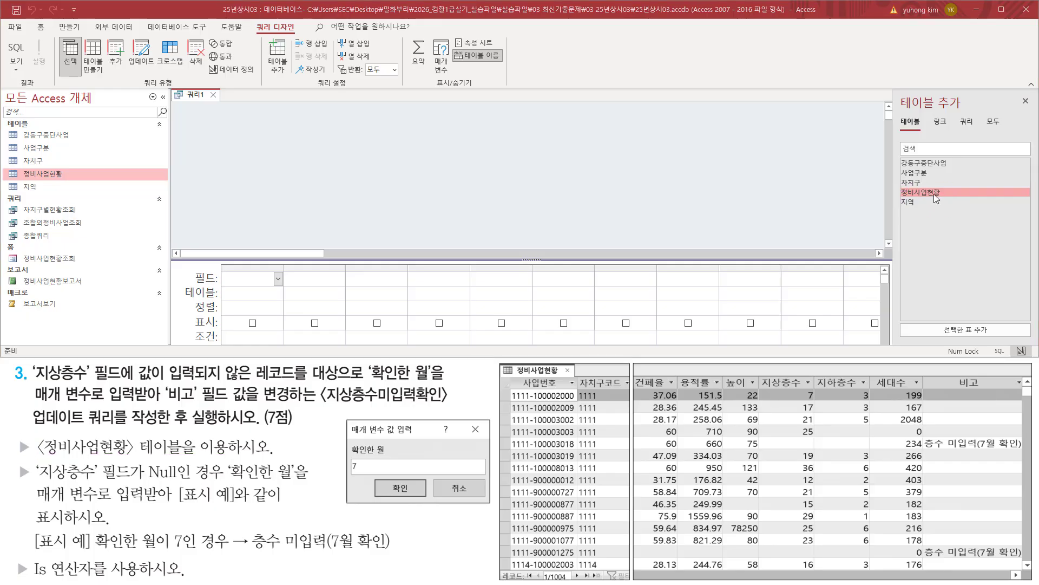
pyautogui.doubleClick(931, 193)
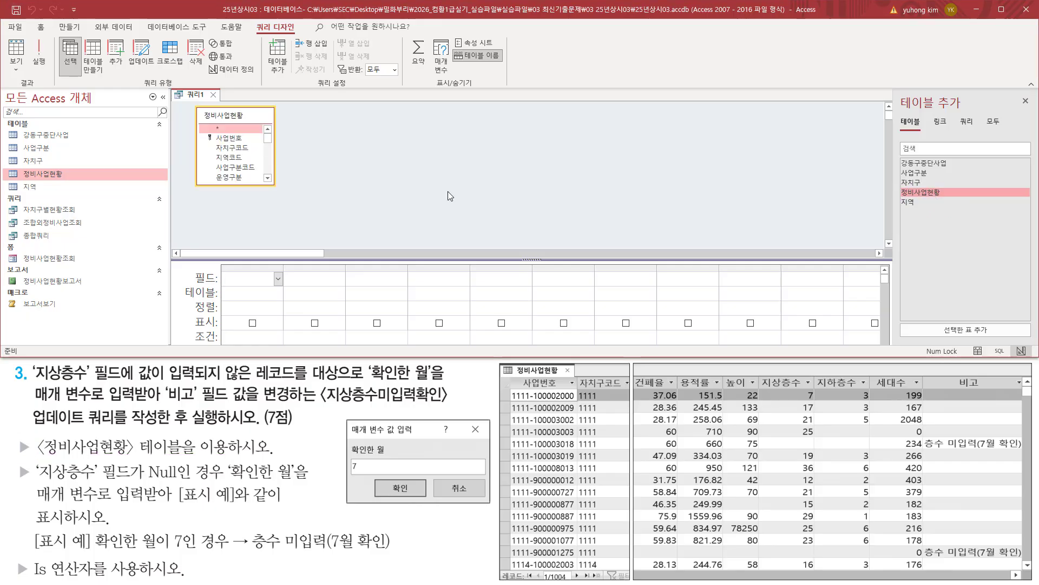
pyautogui.moveTo(193, 106)
pyautogui.mouseDown()
pyautogui.moveTo(191, 163)
pyautogui.moveTo(283, 188)
pyautogui.mouseUp()
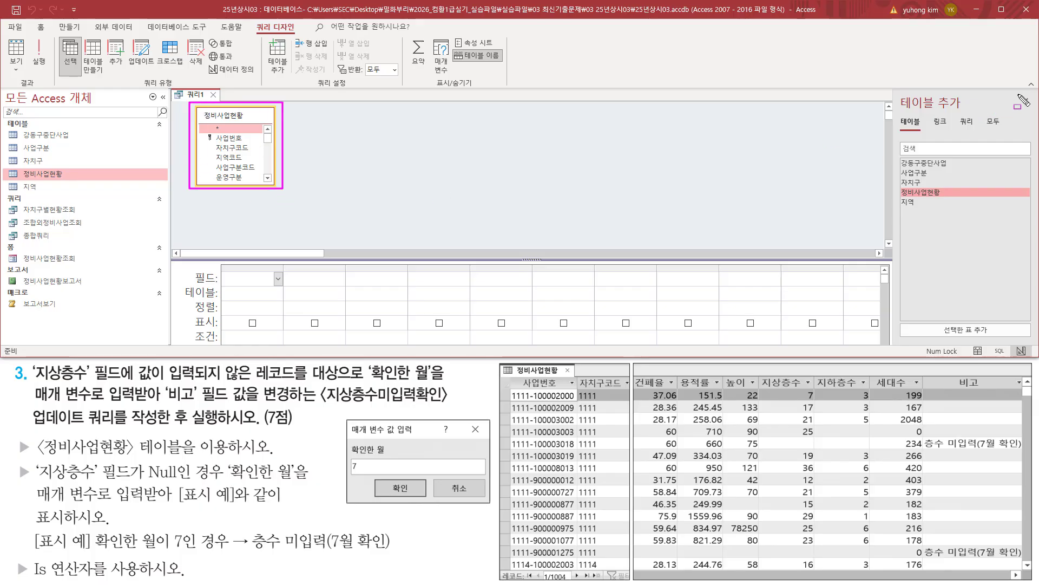
pyautogui.moveTo(1018, 106); pyautogui.dragTo(1033, 111)
pyautogui.press('Escape')
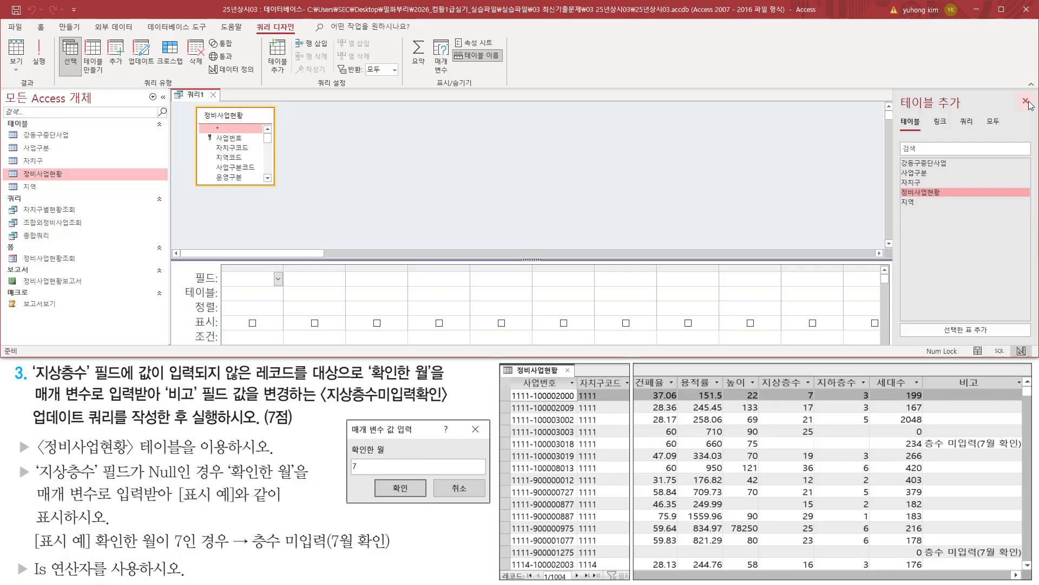
pyautogui.click(1025, 103)
pyautogui.moveTo(536, 258); pyautogui.dragTo(535, 203)
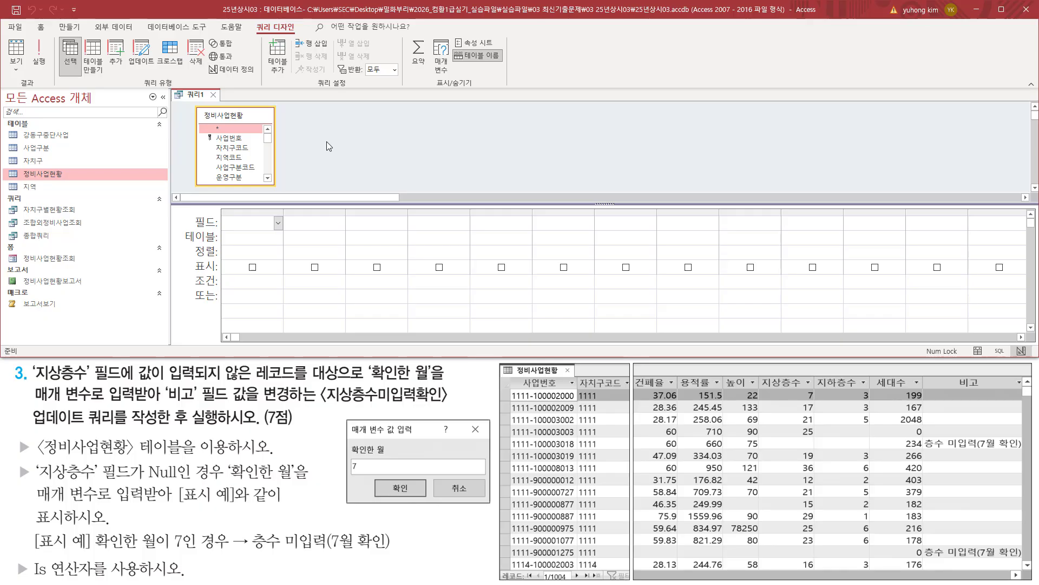
# - Change the query type to an update query (업데이트)
pyautogui.hotkey('ctrl', '2')
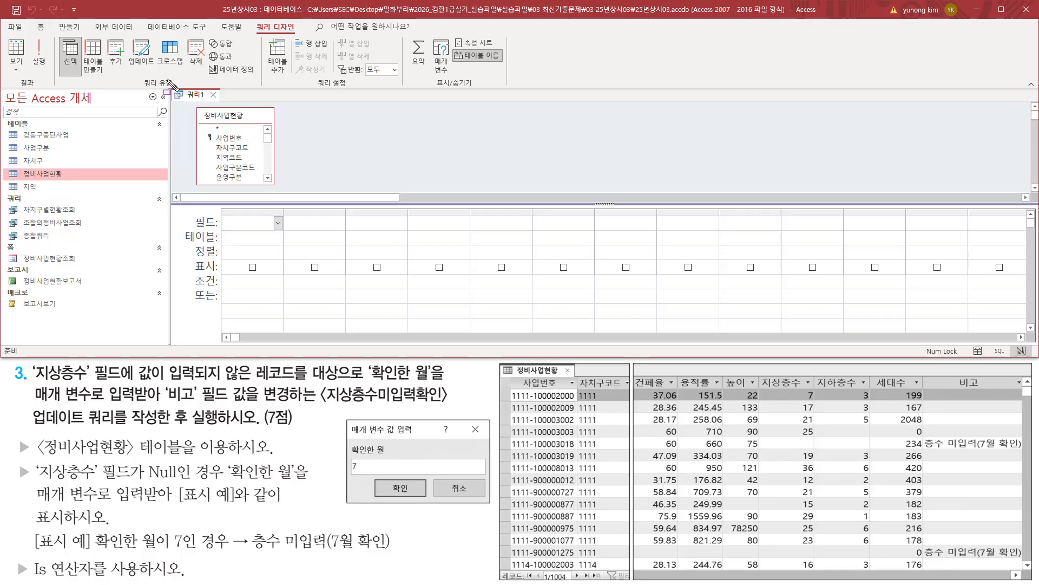
pyautogui.moveTo(139, 79)
pyautogui.mouseDown()
pyautogui.moveTo(186, 101)
pyautogui.moveTo(179, 88)
pyautogui.mouseUp()
pyautogui.moveTo(128, 37); pyautogui.dragTo(154, 66)
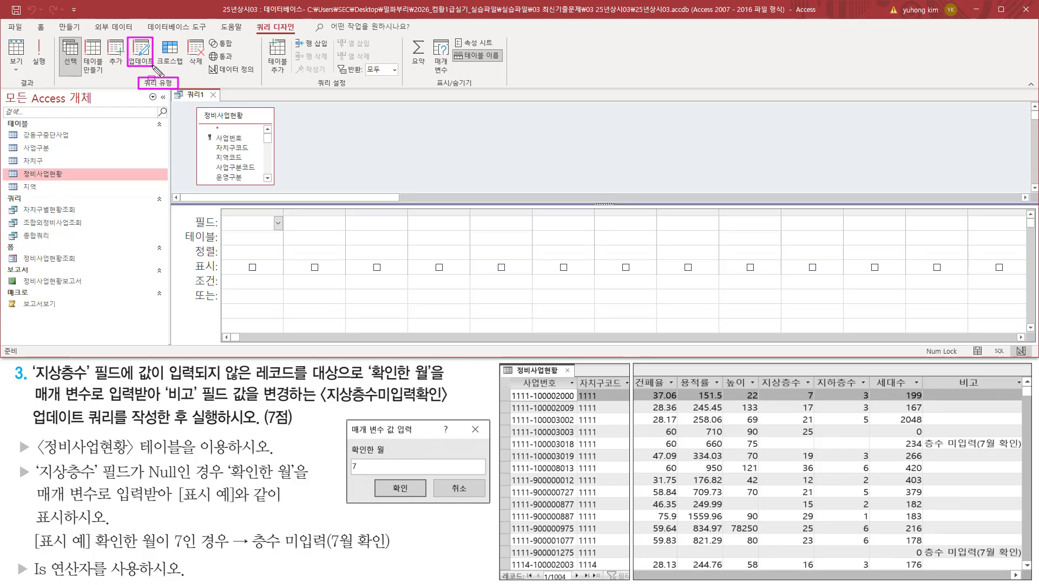
pyautogui.press('Escape')
pyautogui.click(142, 60)
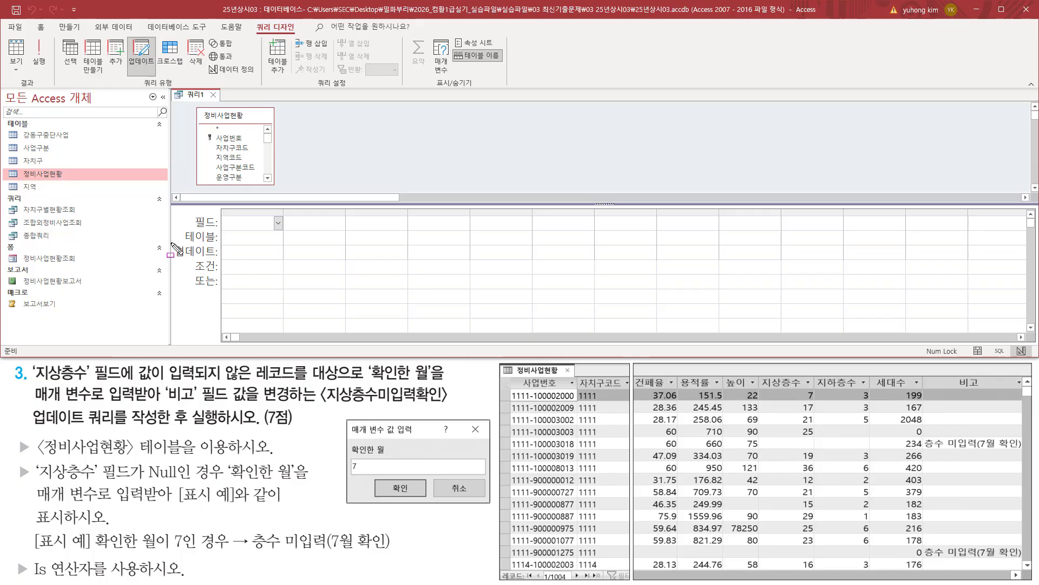
pyautogui.moveTo(171, 243); pyautogui.dragTo(218, 258)
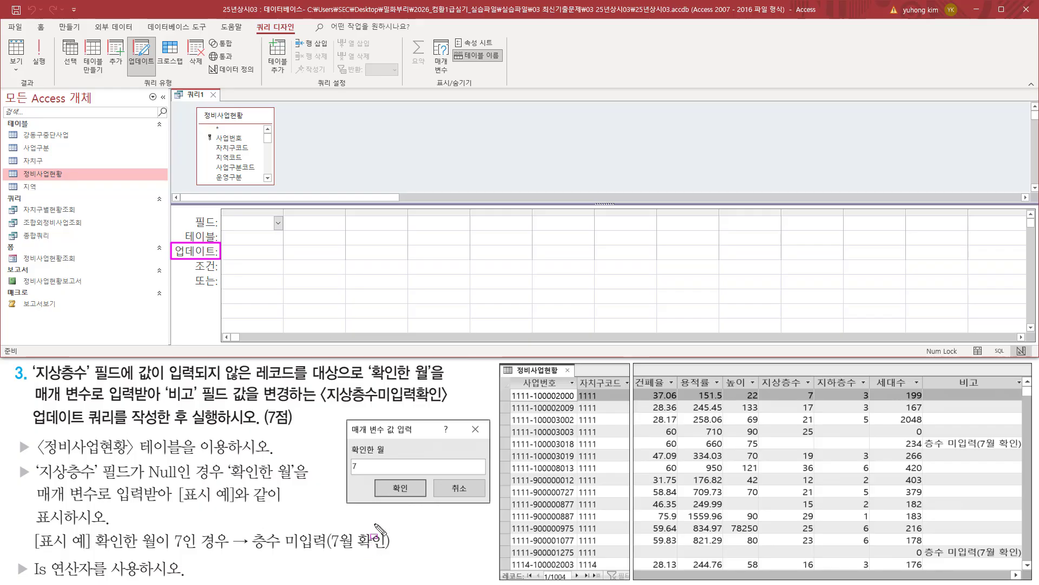
pyautogui.press('Escape')
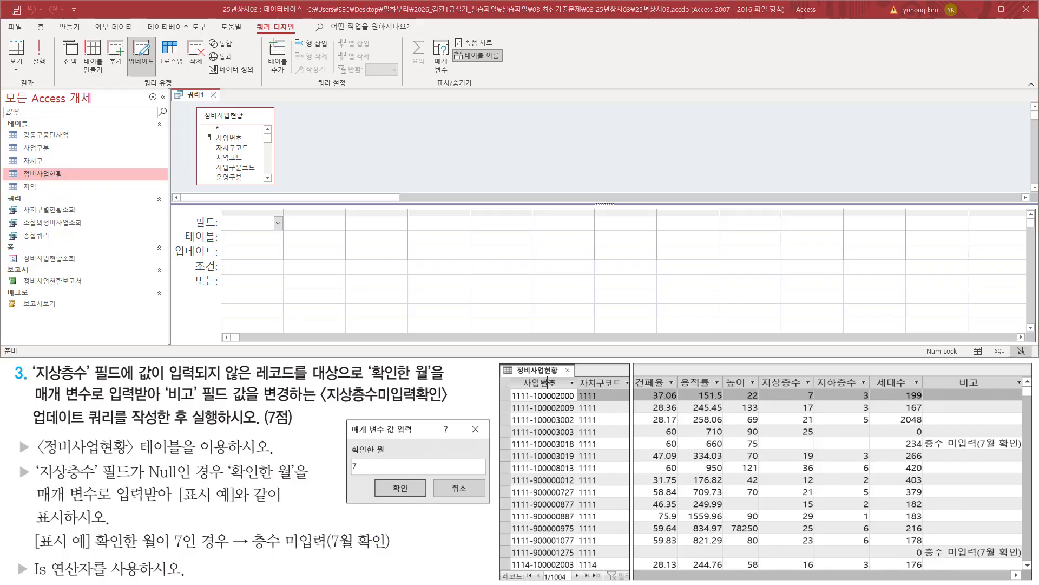
# - Open the 정비사업현황 table, inspect its 비고 column down through the records, and close the table
pyautogui.moveTo(511, 359); pyautogui.dragTo(577, 379)
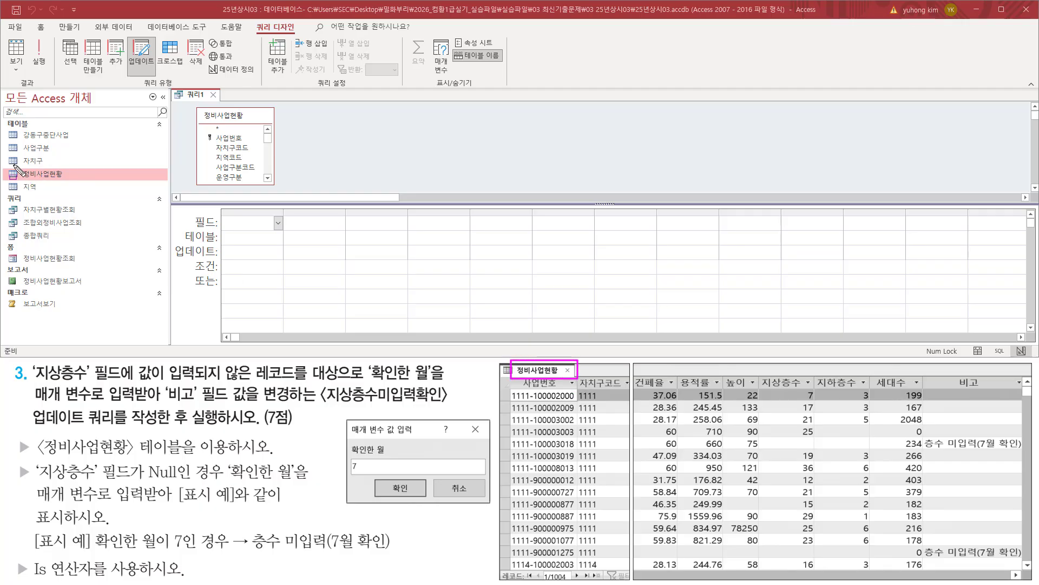
pyautogui.press('Escape')
pyautogui.click(56, 174)
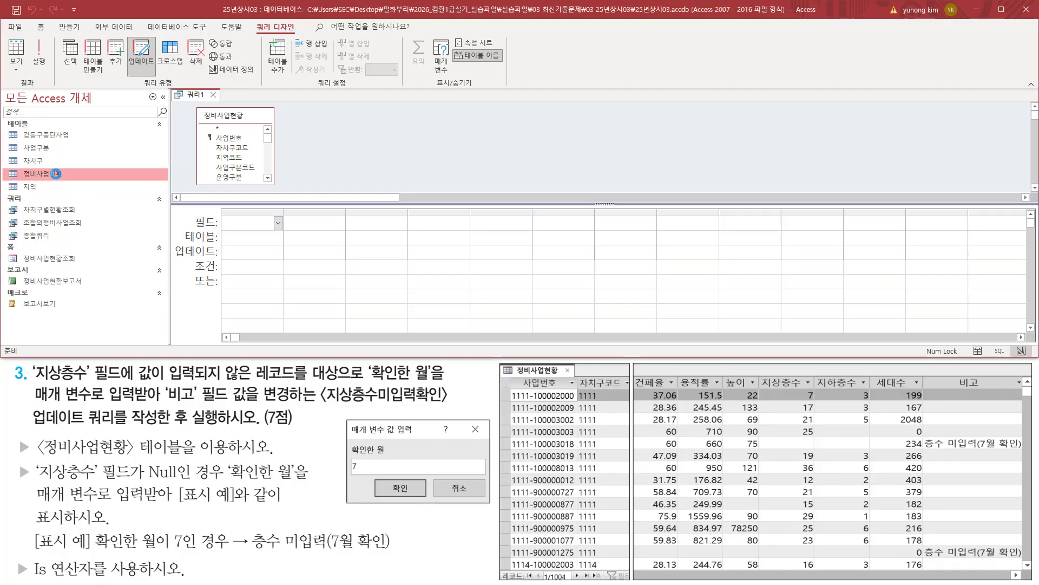
pyautogui.doubleClick(55, 173)
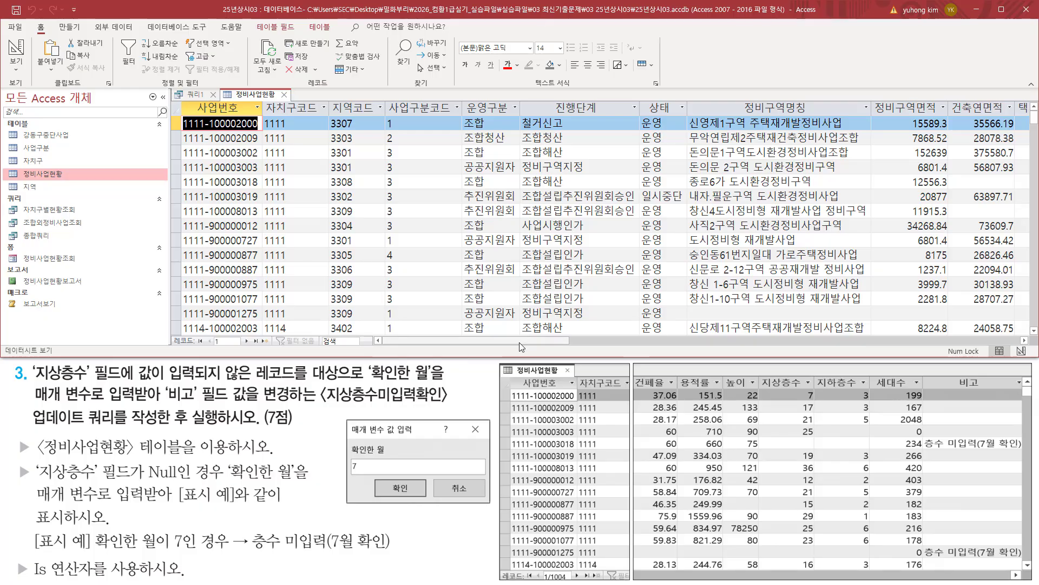
pyautogui.moveTo(527, 340); pyautogui.dragTo(731, 347)
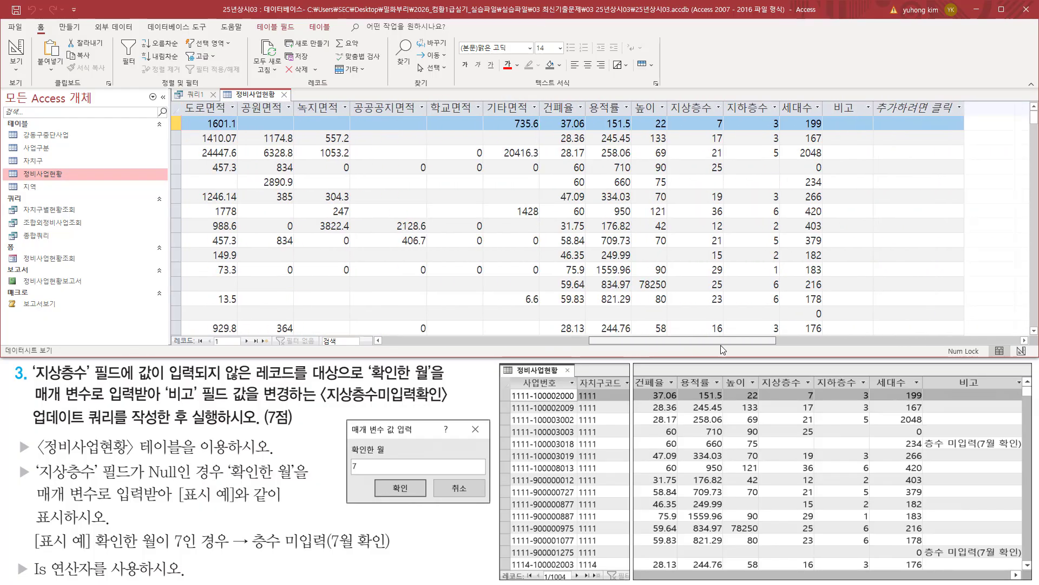
pyautogui.moveTo(831, 100); pyautogui.dragTo(865, 116)
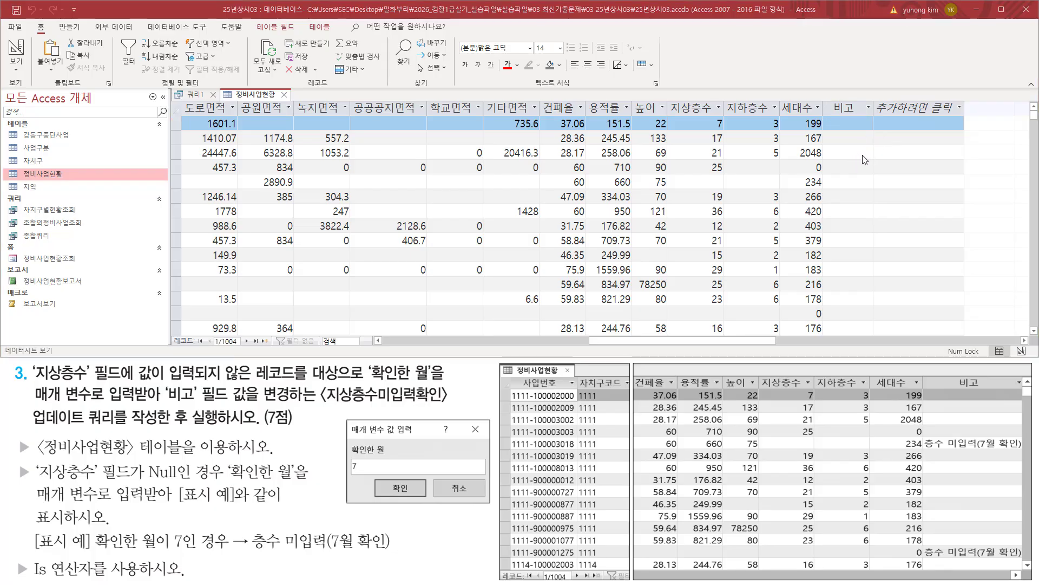
pyautogui.scroll(-20, 869, 206)
pyautogui.scroll(-20, 870, 206)
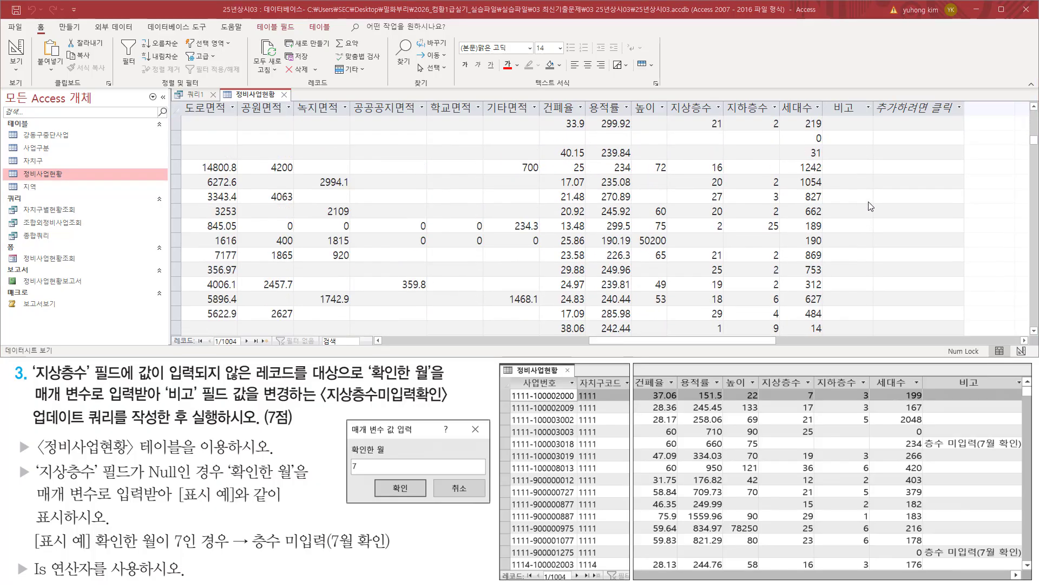
pyautogui.scroll(-20, 870, 208)
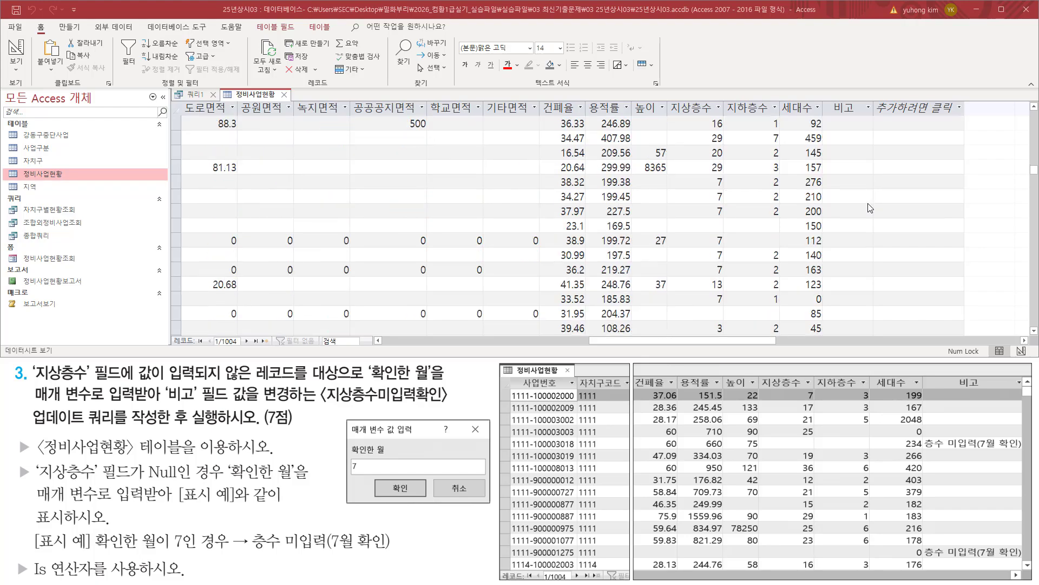
pyautogui.scroll(-5, 870, 209)
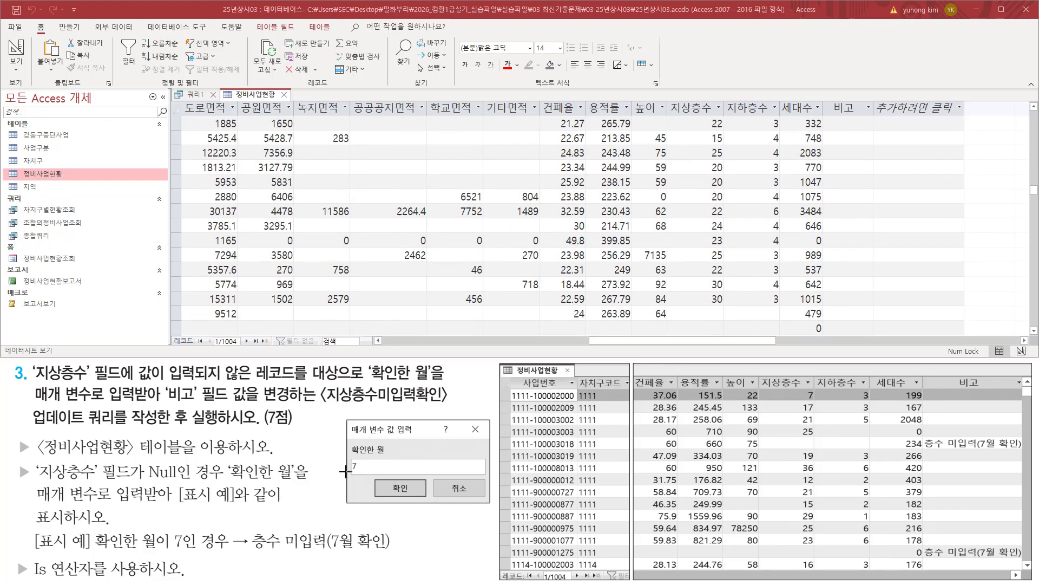
pyautogui.moveTo(825, 100)
pyautogui.mouseDown()
pyautogui.moveTo(867, 113)
pyautogui.moveTo(872, 351)
pyautogui.moveTo(872, 333)
pyautogui.mouseUp()
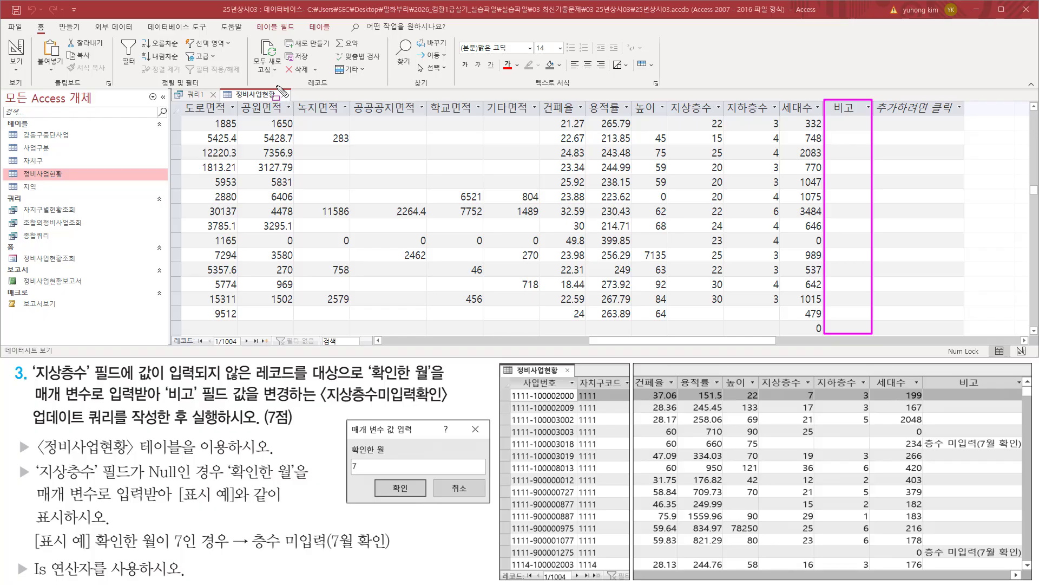
pyautogui.moveTo(277, 85); pyautogui.dragTo(292, 102)
pyautogui.click(284, 94)
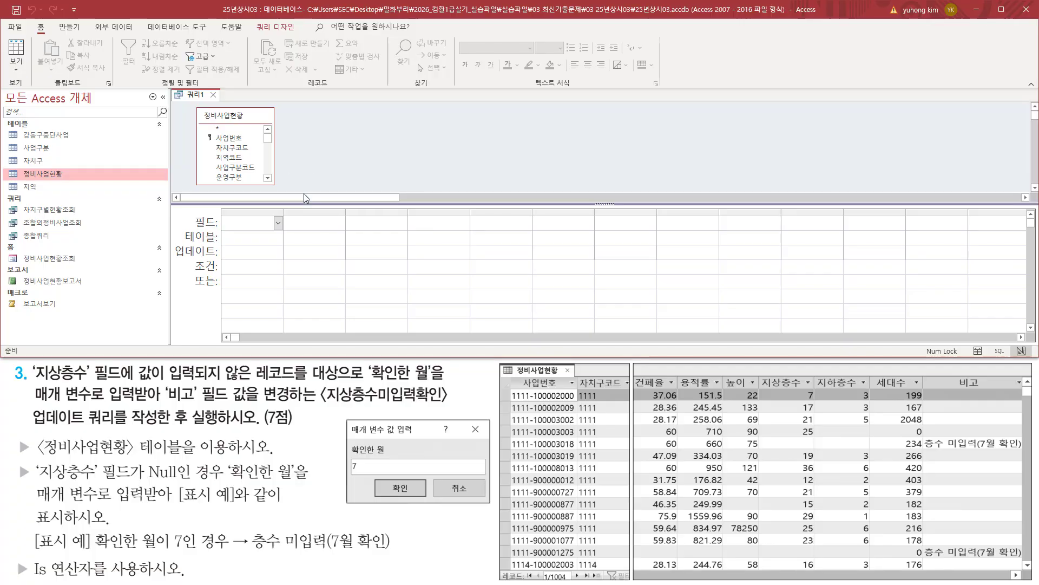
# - Add the 비고 field of 정비사업현황 to the first column of the update query's design grid
pyautogui.moveTo(942, 371)
pyautogui.mouseDown()
pyautogui.moveTo(999, 400)
pyautogui.moveTo(991, 392)
pyautogui.mouseUp()
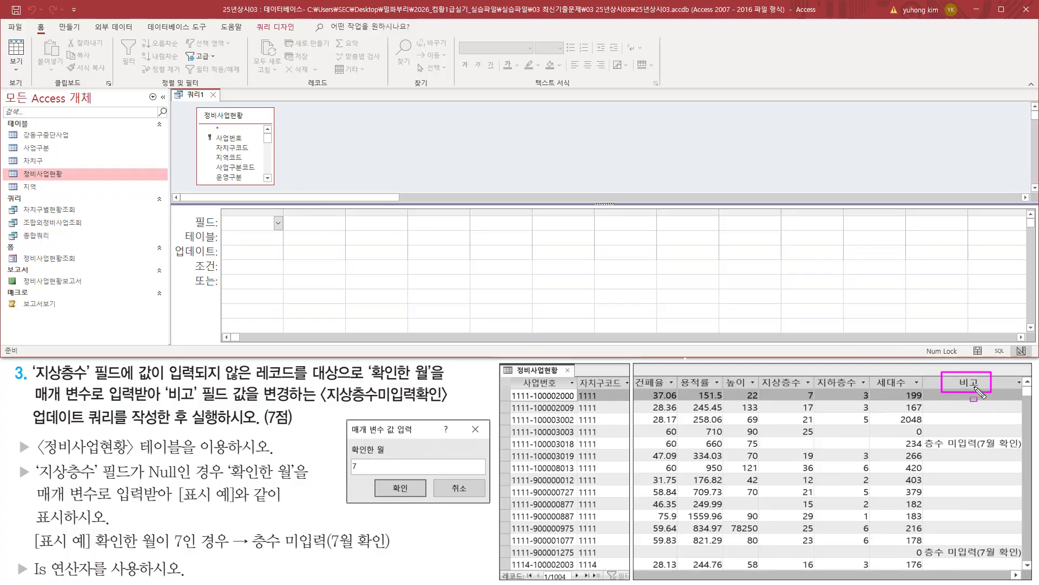
pyautogui.scroll(-5, 270, 166)
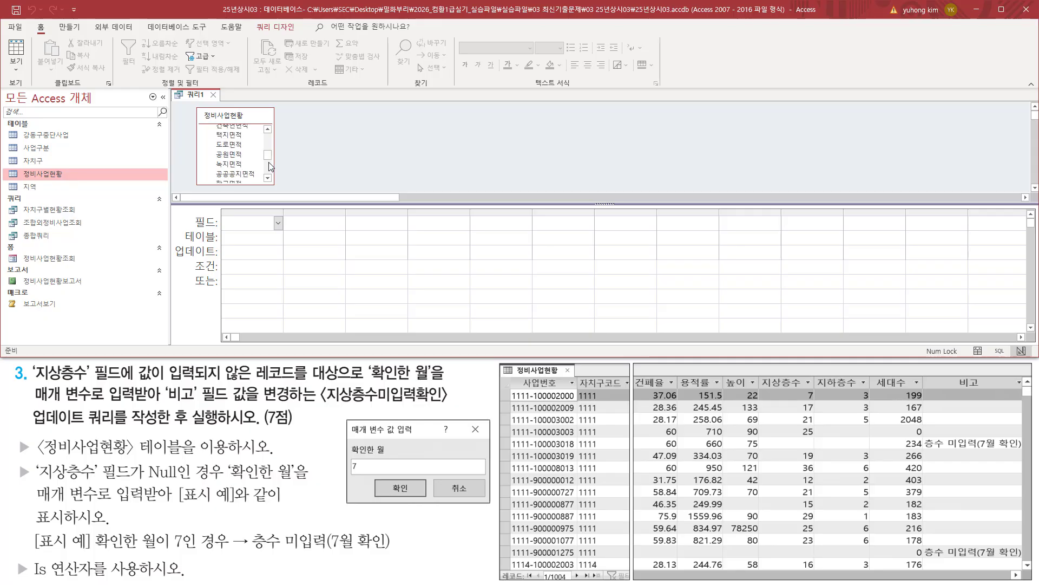
pyautogui.scroll(-4, 270, 167)
pyautogui.click(230, 179)
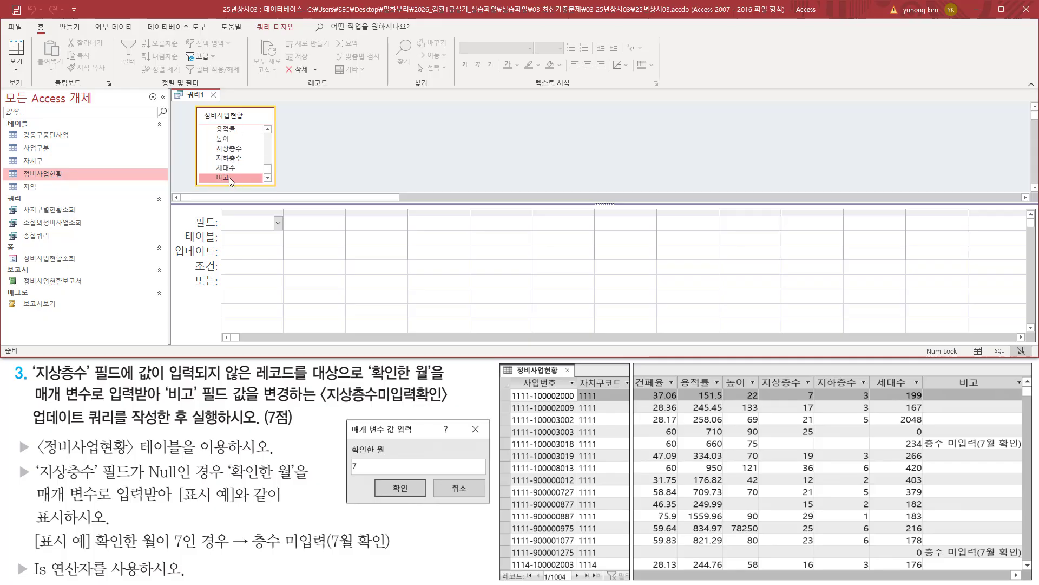
pyautogui.moveTo(229, 177); pyautogui.dragTo(229, 222)
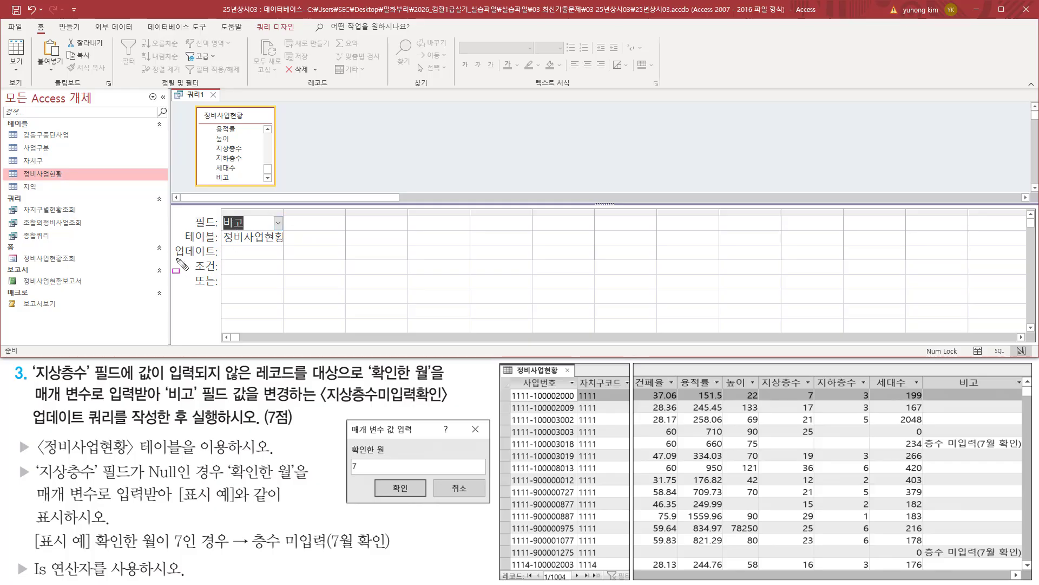
pyautogui.moveTo(176, 259); pyautogui.dragTo(282, 259)
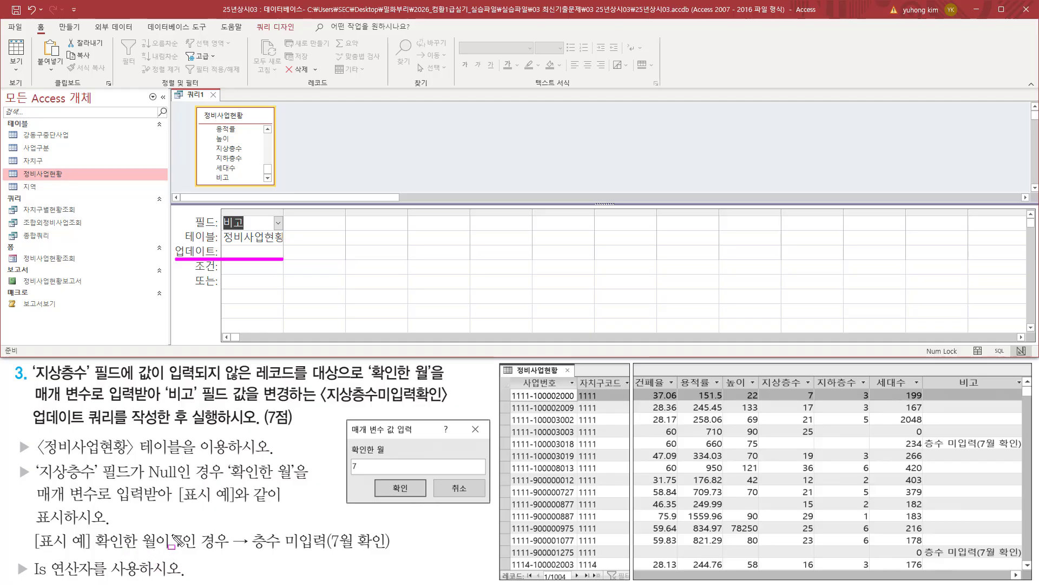
pyautogui.moveTo(173, 529); pyautogui.dragTo(185, 553)
pyautogui.moveTo(345, 419)
pyautogui.mouseDown()
pyautogui.moveTo(355, 485)
pyautogui.moveTo(491, 503)
pyautogui.mouseUp()
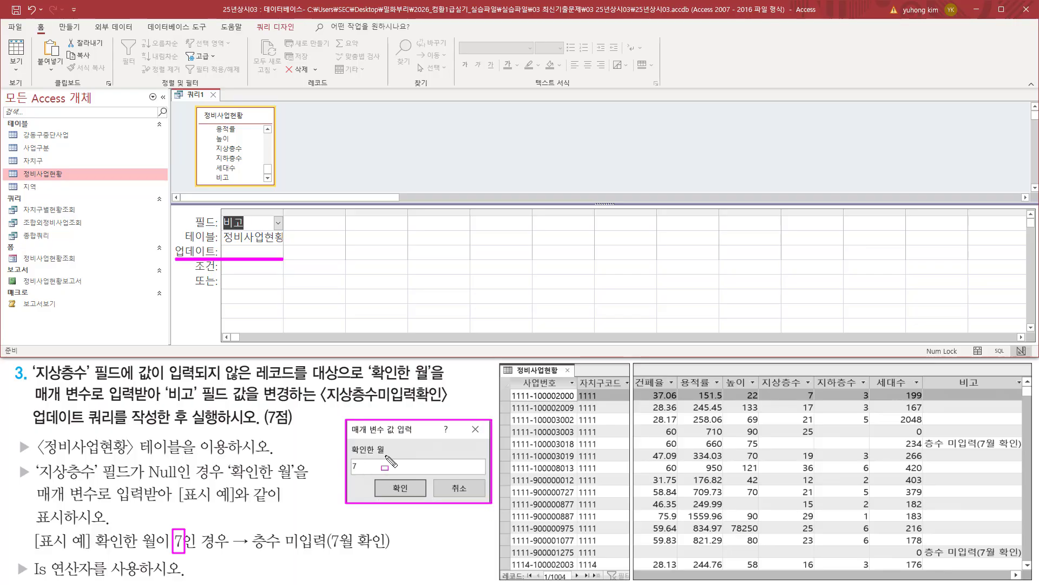
pyautogui.moveTo(350, 457); pyautogui.dragTo(361, 471)
pyautogui.moveTo(249, 553); pyautogui.dragTo(390, 552)
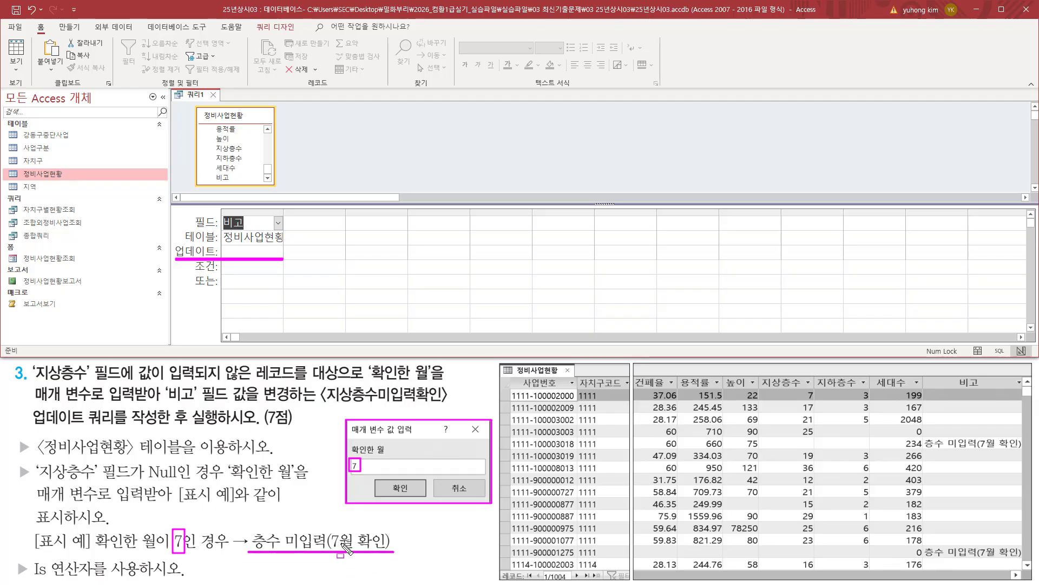
pyautogui.moveTo(332, 534); pyautogui.dragTo(340, 560)
pyautogui.moveTo(355, 461); pyautogui.dragTo(359, 476)
pyautogui.moveTo(331, 555); pyautogui.dragTo(336, 557)
pyautogui.moveTo(331, 536); pyautogui.dragTo(340, 552)
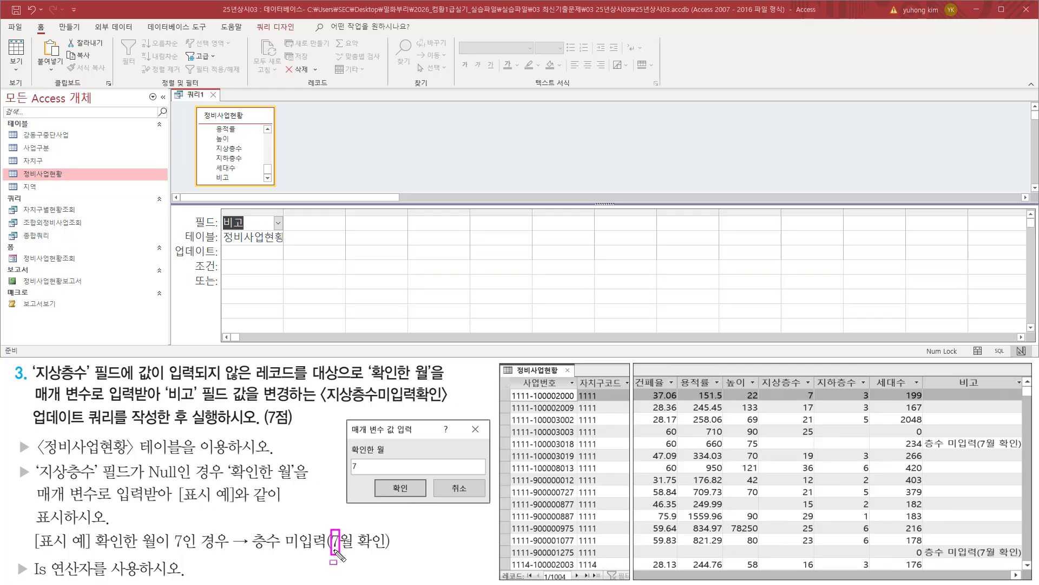
pyautogui.moveTo(257, 551); pyautogui.dragTo(329, 551)
pyautogui.moveTo(340, 551); pyautogui.dragTo(387, 551)
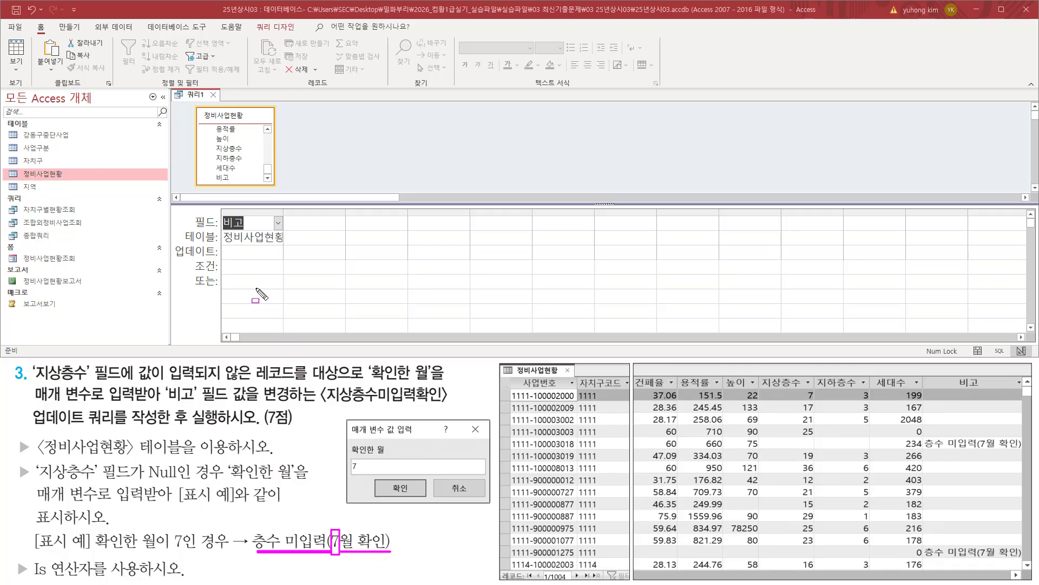
pyautogui.press('e')
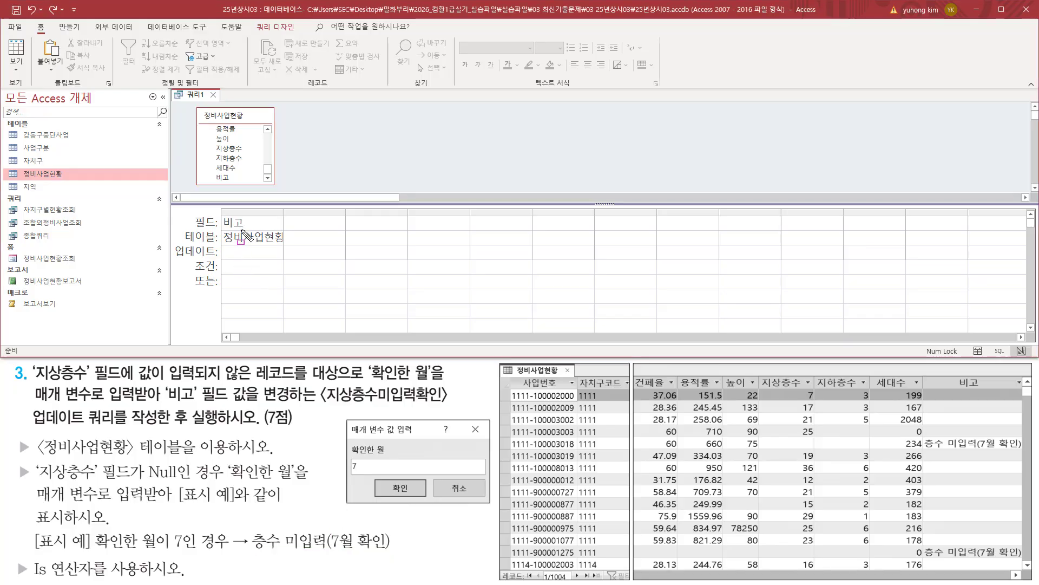
pyautogui.moveTo(222, 212); pyautogui.dragTo(258, 229)
pyautogui.press('Escape')
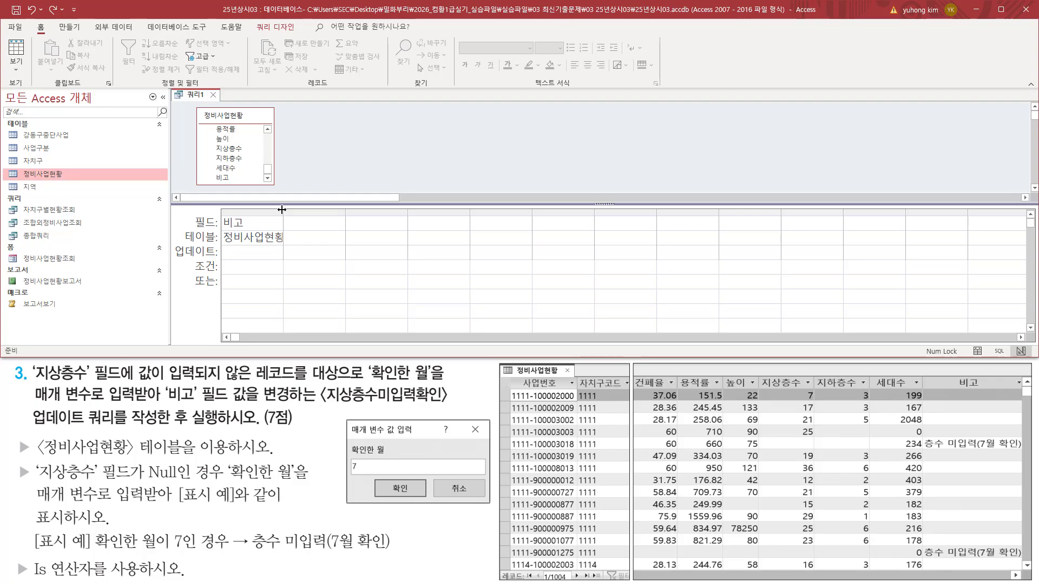
# - Widen the 비고 column in the design grid and set its 업데이트 value to the parameter [확인한 월]
pyautogui.moveTo(283, 212); pyautogui.dragTo(384, 213)
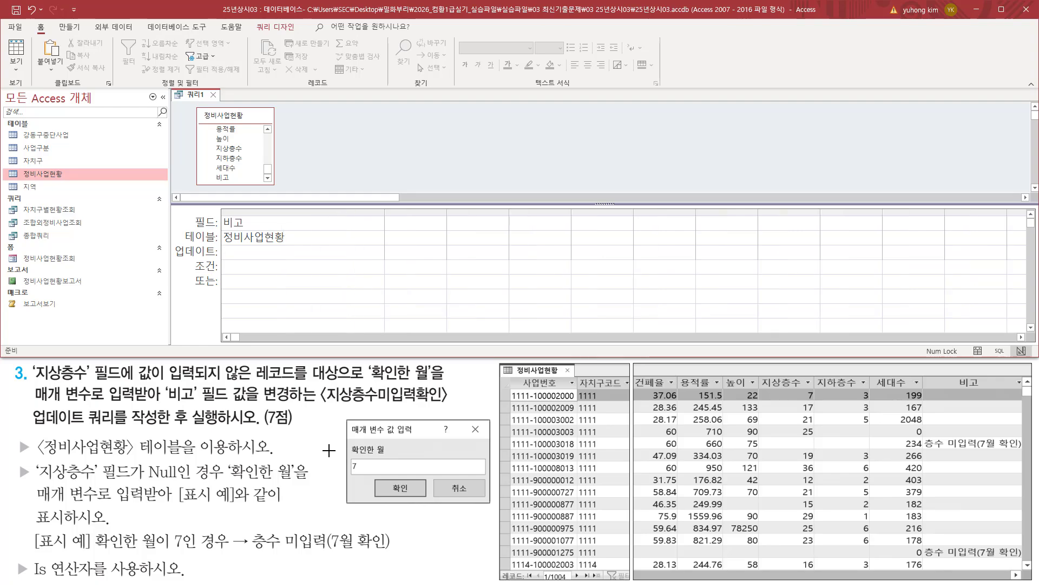
pyautogui.moveTo(344, 419)
pyautogui.mouseDown()
pyautogui.moveTo(381, 491)
pyautogui.moveTo(489, 503)
pyautogui.mouseUp()
pyautogui.moveTo(354, 461); pyautogui.dragTo(362, 450)
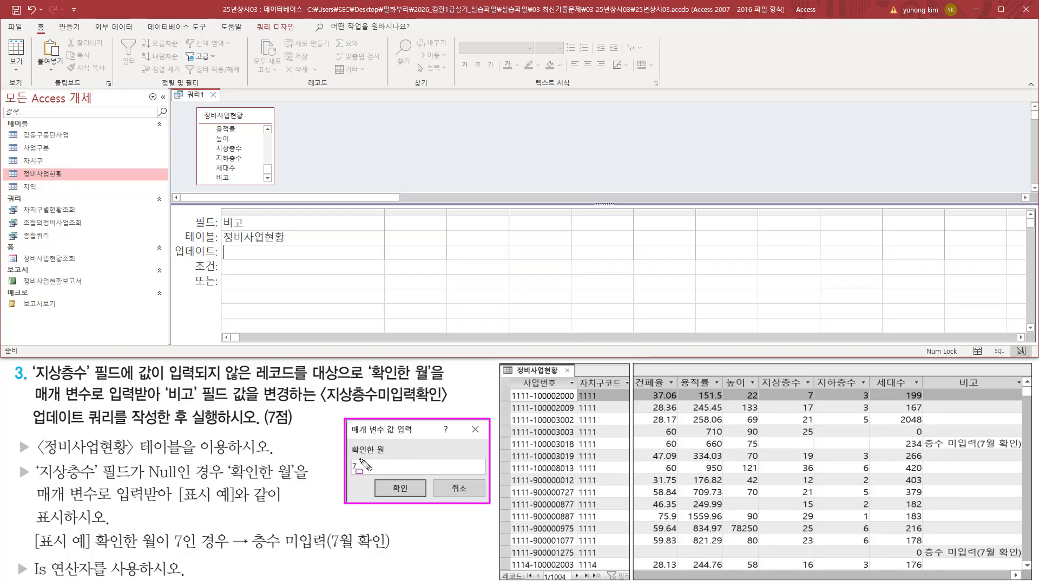
pyautogui.moveTo(351, 458); pyautogui.dragTo(361, 475)
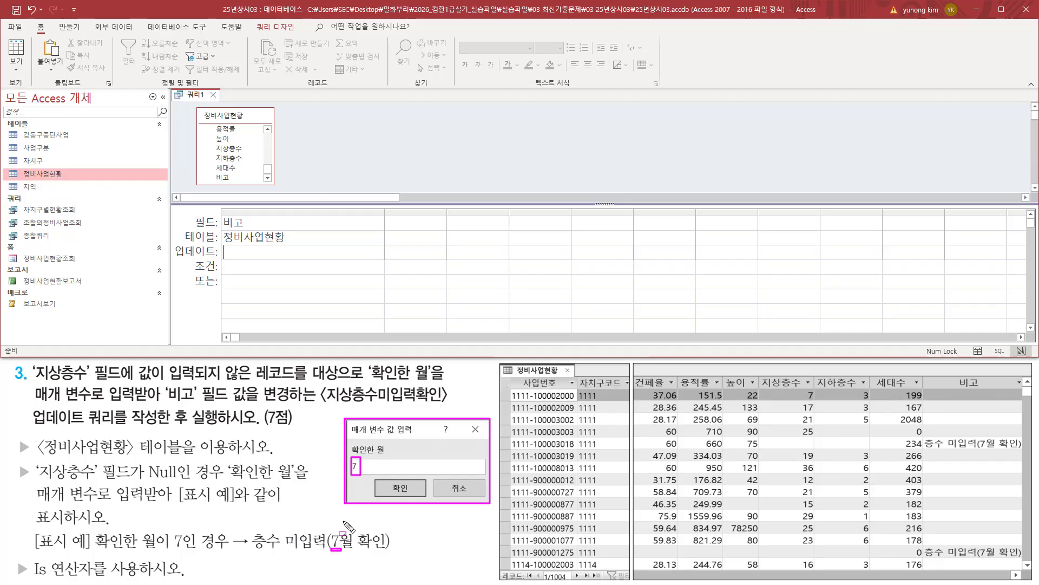
pyautogui.press('Escape')
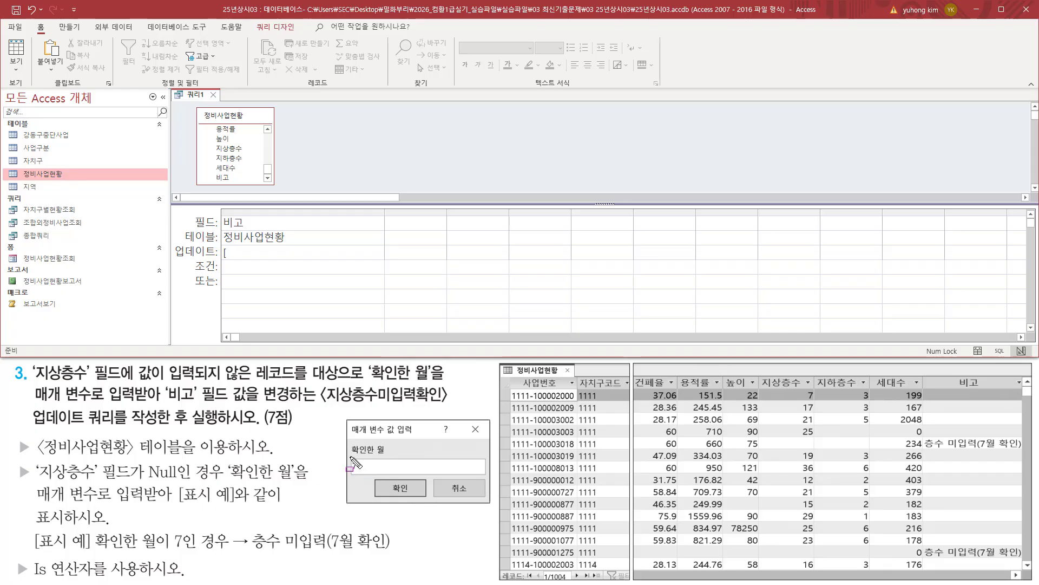
pyautogui.moveTo(351, 456); pyautogui.dragTo(386, 455)
pyautogui.press('Escape')
pyautogui.write('인한 ㅇ')
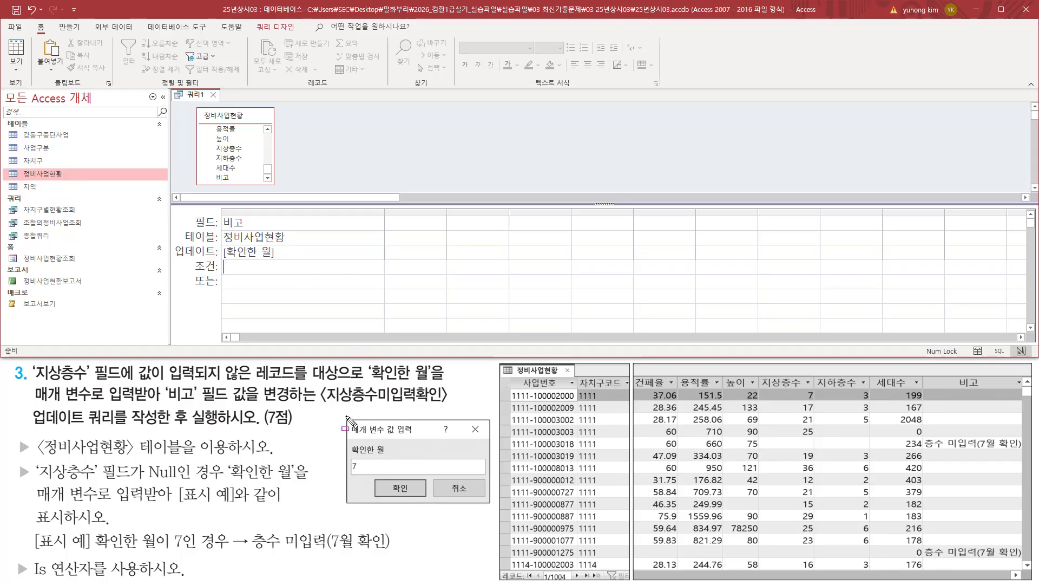
pyautogui.moveTo(347, 418)
pyautogui.mouseDown()
pyautogui.moveTo(449, 504)
pyautogui.moveTo(493, 507)
pyautogui.mouseUp()
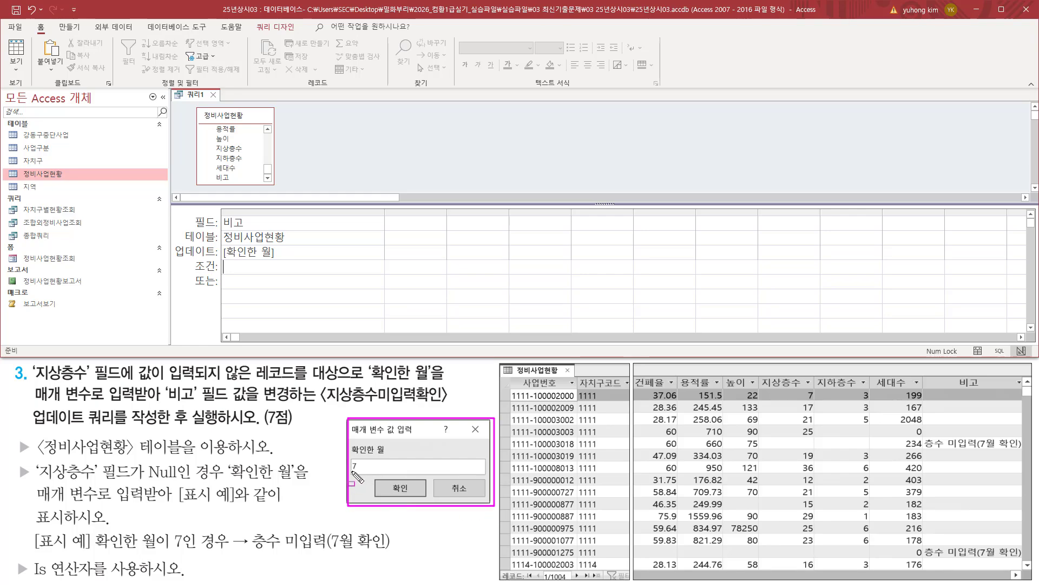
pyautogui.moveTo(390, 475); pyautogui.dragTo(410, 501)
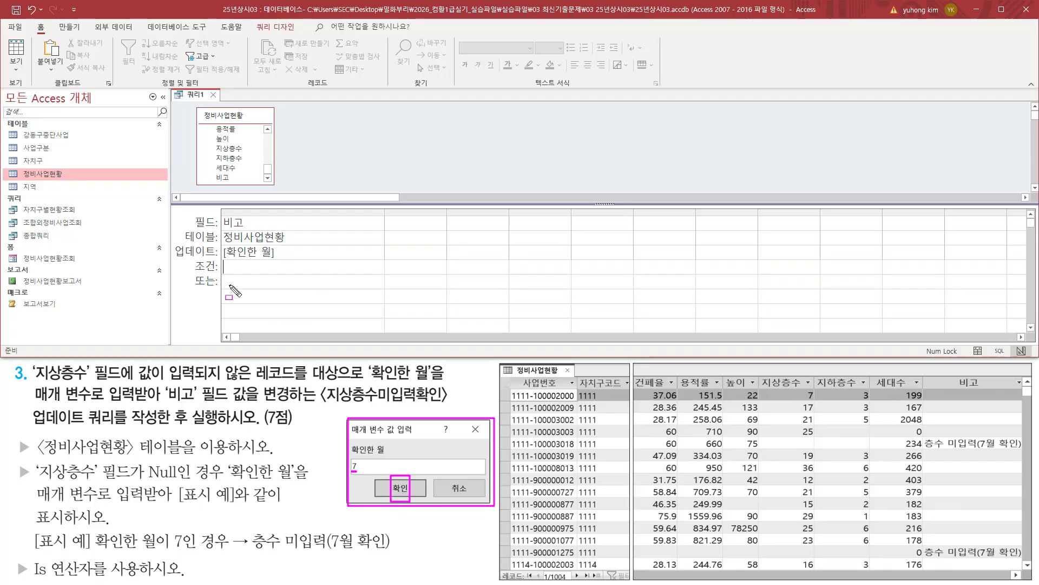
pyautogui.moveTo(222, 267); pyautogui.dragTo(274, 260)
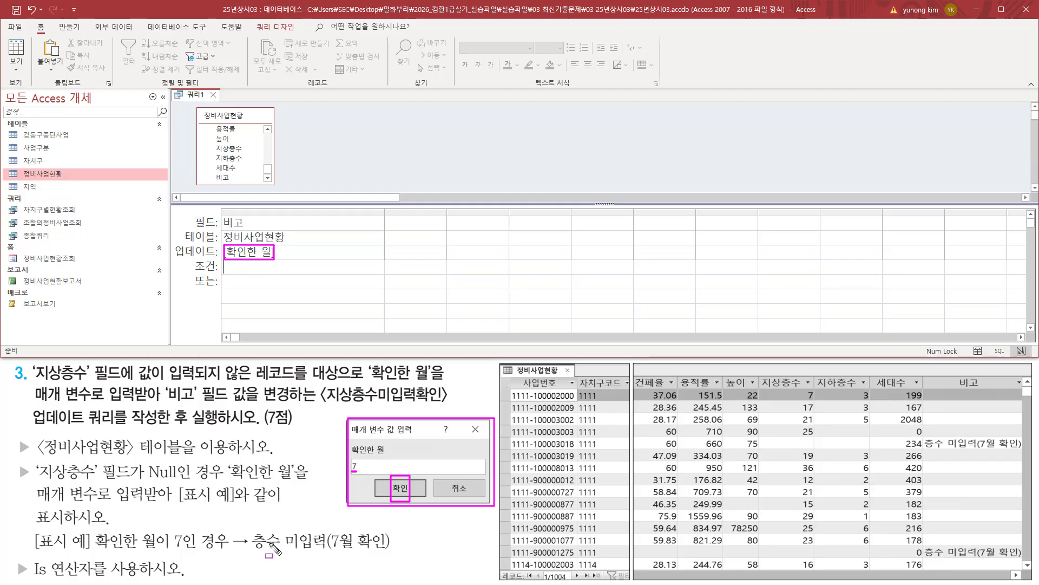
pyautogui.moveTo(250, 550)
pyautogui.mouseDown()
pyautogui.moveTo(333, 551)
pyautogui.moveTo(333, 531)
pyautogui.moveTo(344, 552)
pyautogui.moveTo(346, 536)
pyautogui.moveTo(391, 552)
pyautogui.mouseUp()
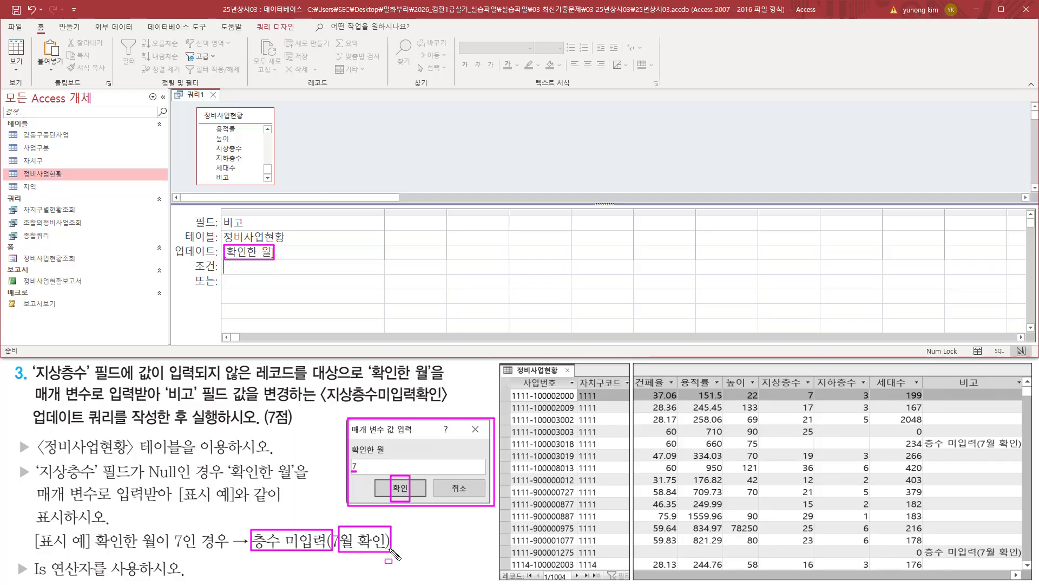
pyautogui.press('Escape')
# - Prefix the [확인한 월] parameter in the 비고 update expression with "층수 미입력(" &
pyautogui.click(296, 250)
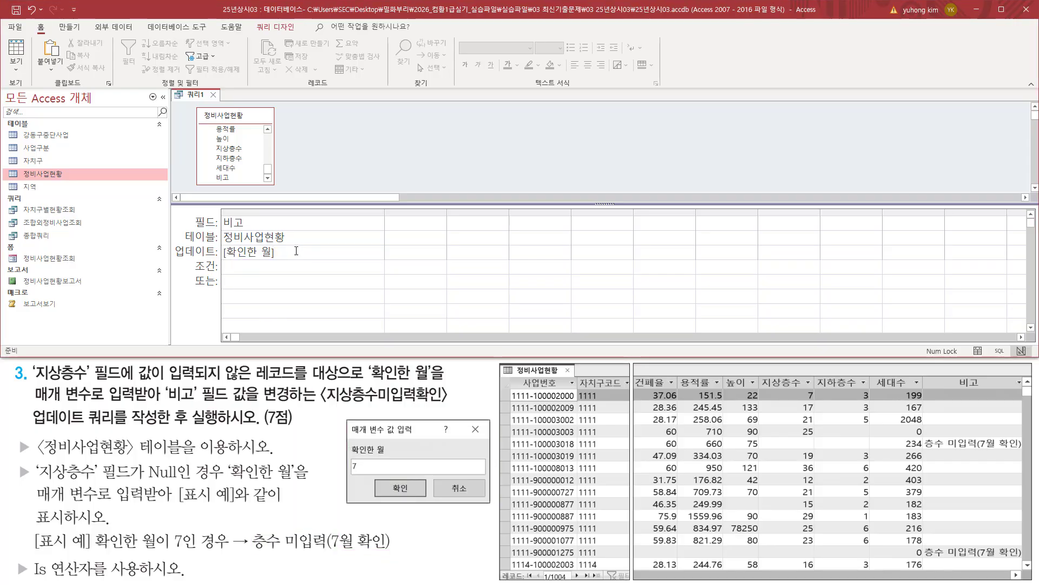
pyautogui.press('Home')
pyautogui.write('"')
pyautogui.write('ㅊ')
pyautogui.write('수 ㅁ')
pyautogui.write('ㅣㅇㅣㅂㄹㅕㄱ')
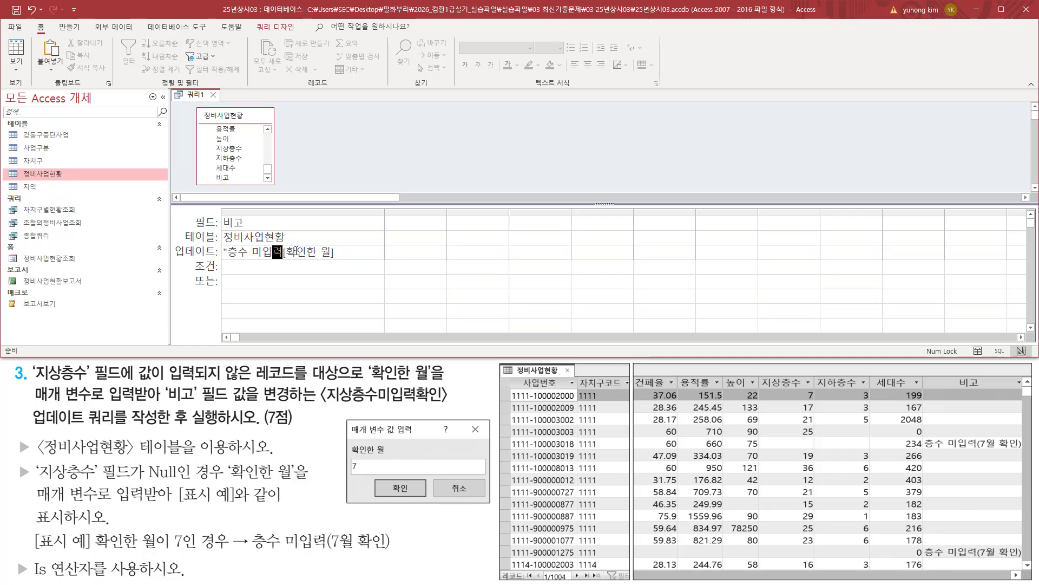
pyautogui.write('("')
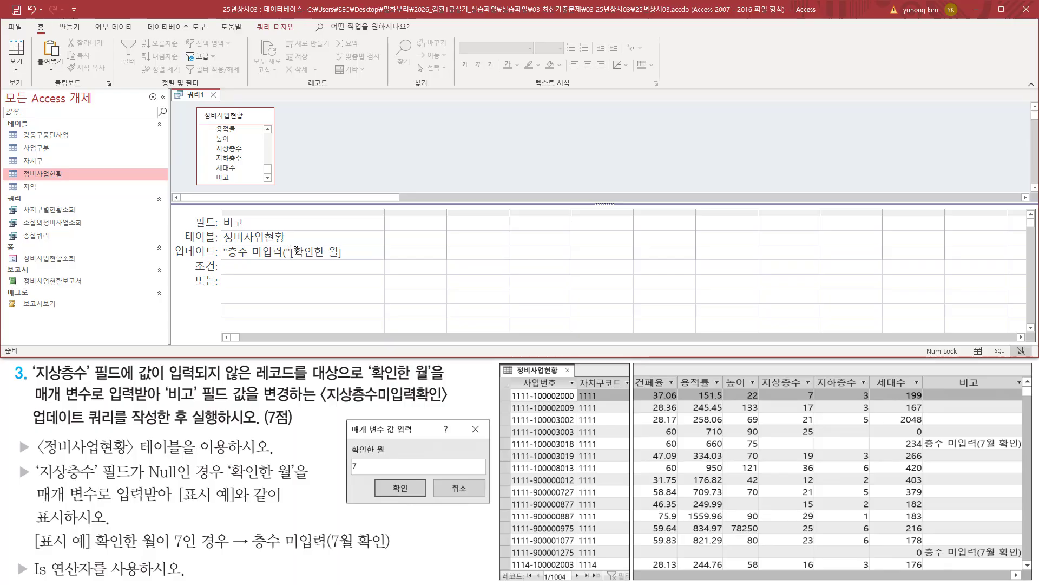
pyautogui.hotkey('shift', 'Home')
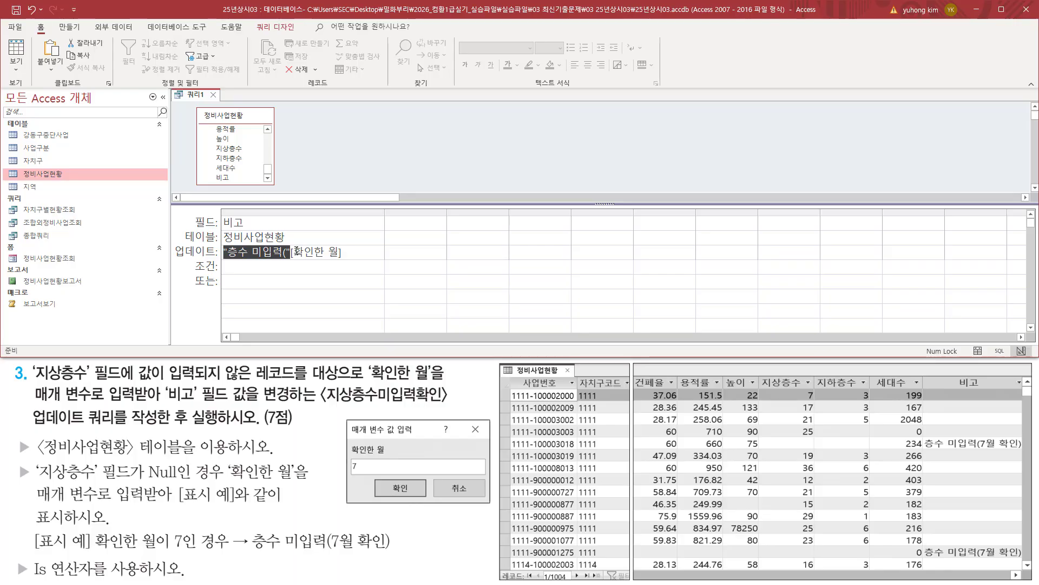
pyautogui.press('Right')
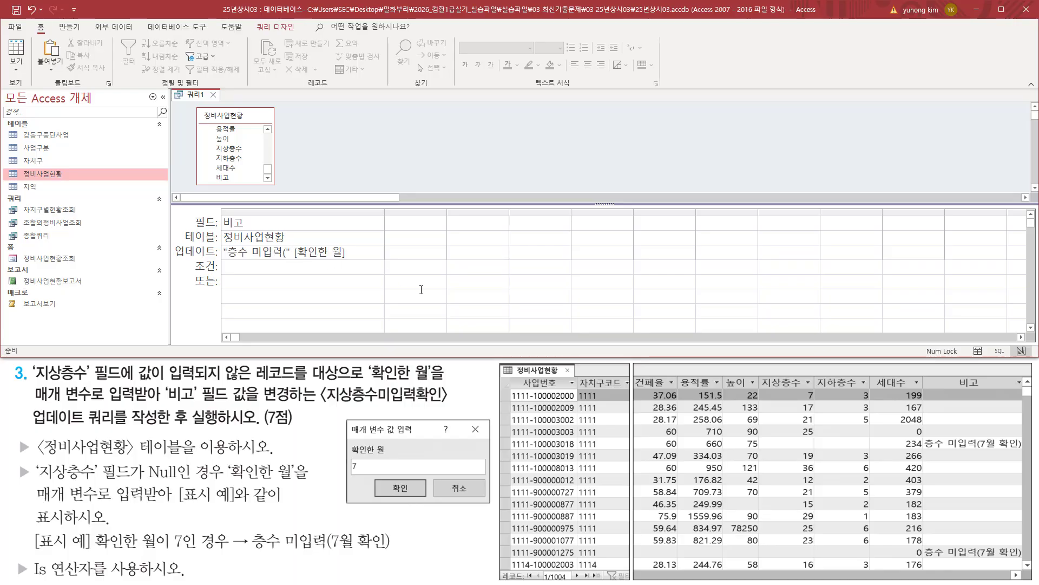
pyautogui.write('&')
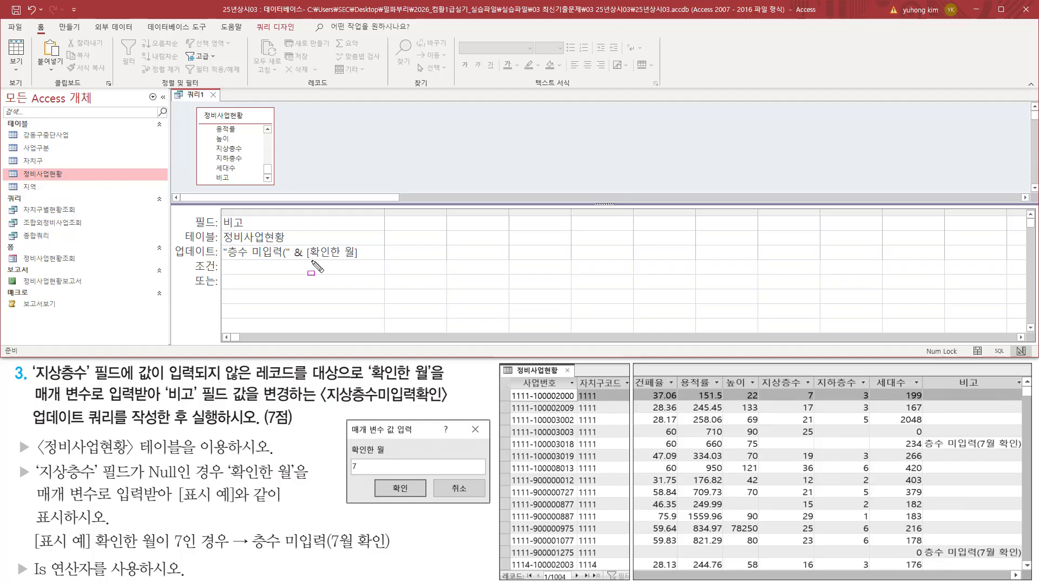
# - Append & "월 확인)" to the 비고 update expression and fit the column width to the whole expression
pyautogui.moveTo(307, 260); pyautogui.dragTo(358, 259)
pyautogui.press('Escape')
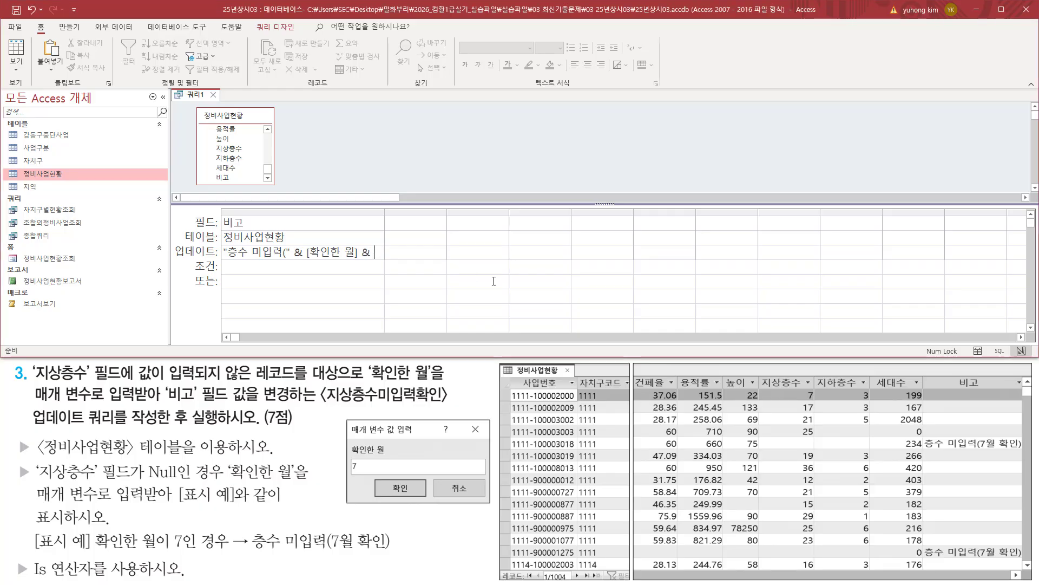
pyautogui.moveTo(341, 550); pyautogui.dragTo(390, 549)
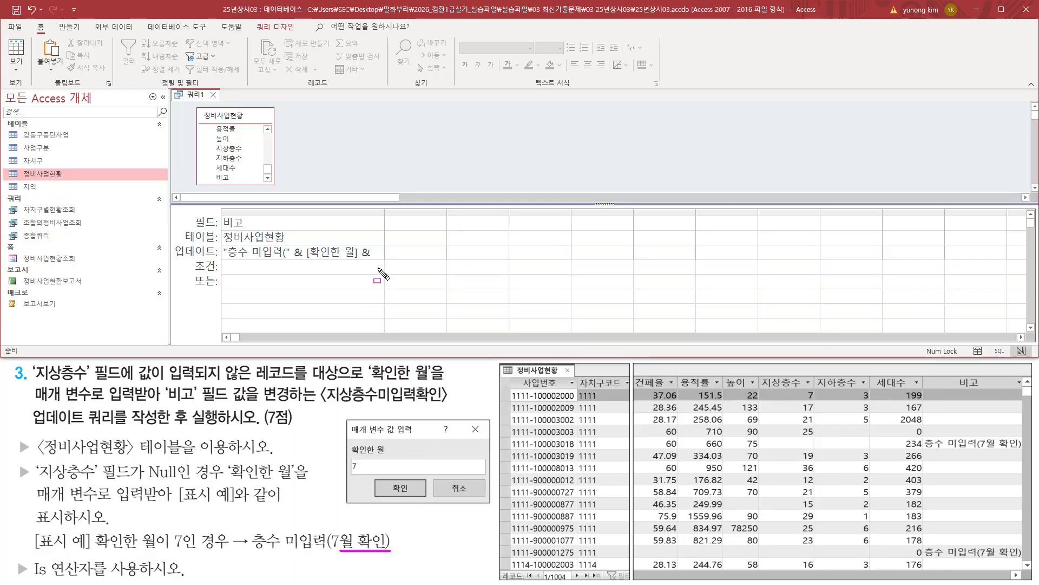
pyautogui.press('Escape')
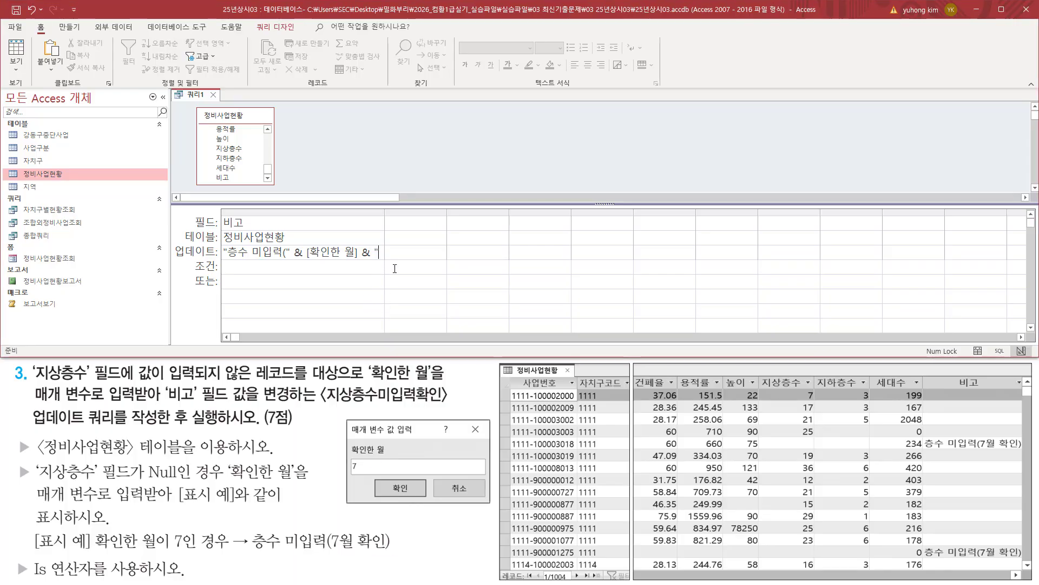
pyautogui.write('워')
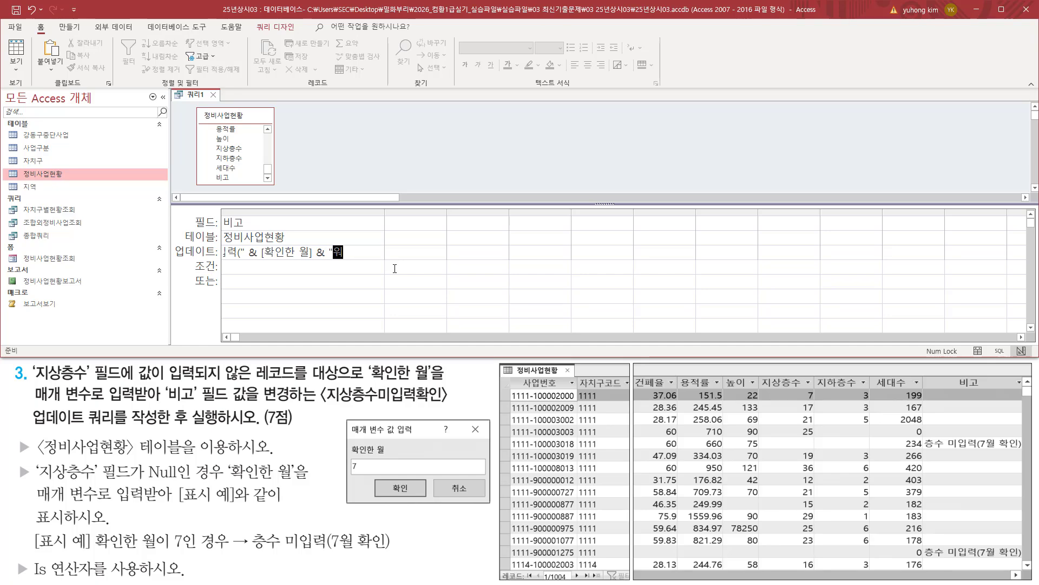
pyautogui.write(' 확인)"')
pyautogui.click(364, 218)
pyautogui.doubleClick(385, 210)
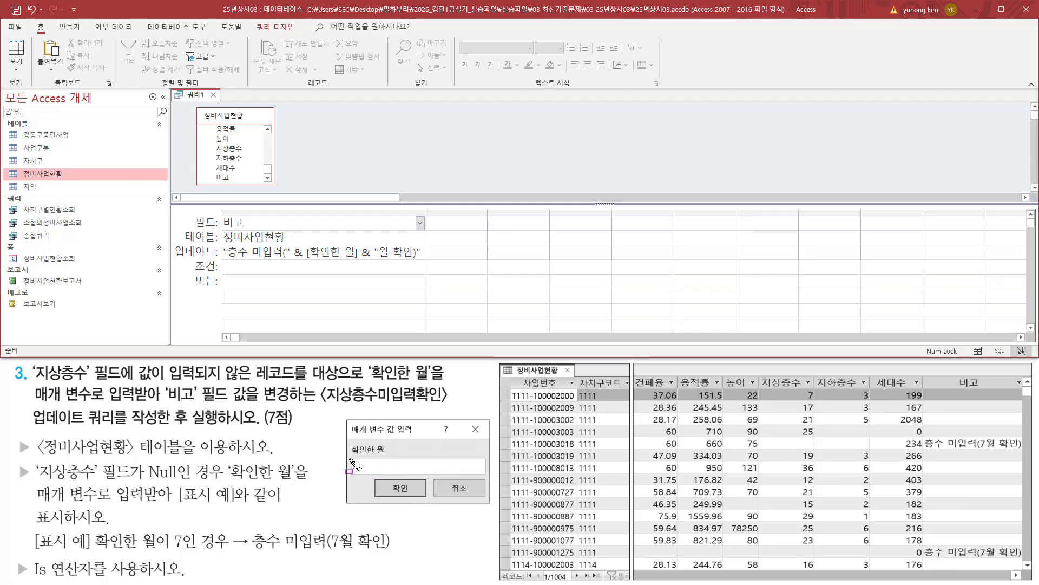
pyautogui.moveTo(350, 458); pyautogui.dragTo(363, 476)
pyautogui.moveTo(306, 259); pyautogui.dragTo(357, 258)
pyautogui.moveTo(307, 270)
pyautogui.mouseDown()
pyautogui.moveTo(328, 266)
pyautogui.moveTo(328, 292)
pyautogui.mouseUp()
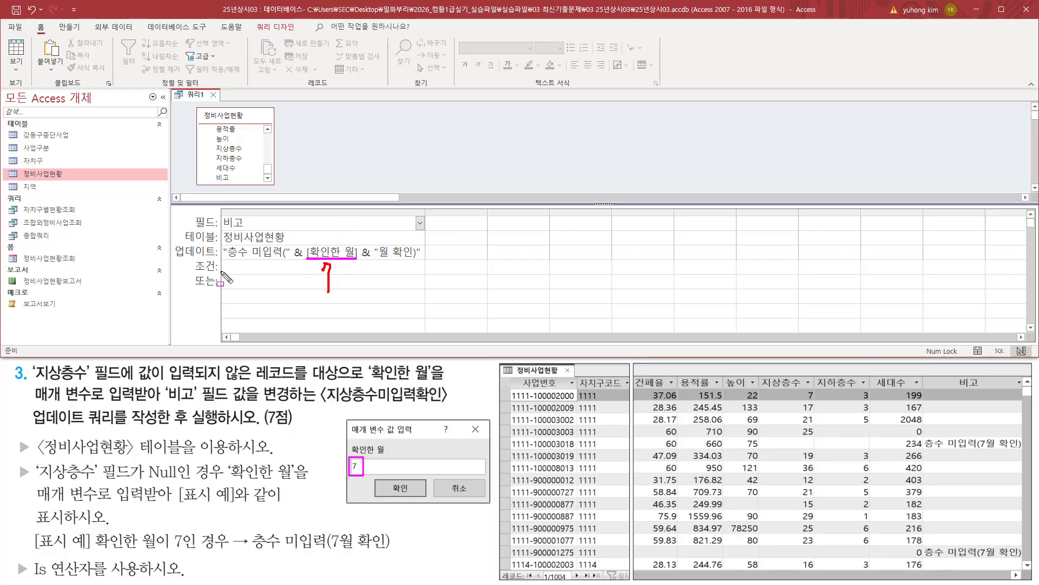
pyautogui.moveTo(223, 271); pyautogui.dragTo(288, 260)
pyautogui.moveTo(253, 550)
pyautogui.mouseDown()
pyautogui.moveTo(336, 547)
pyautogui.moveTo(338, 557)
pyautogui.mouseUp()
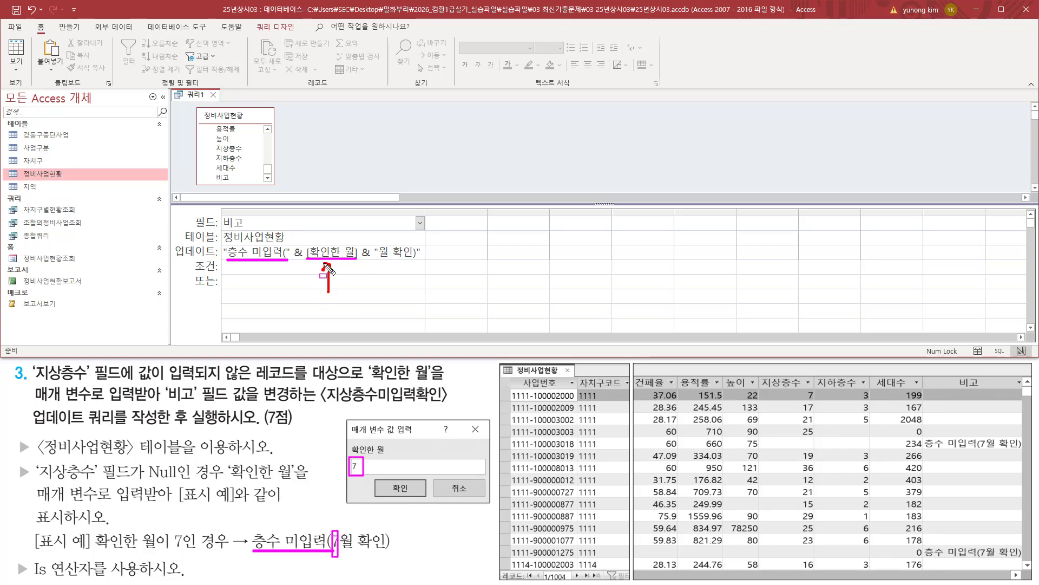
pyautogui.moveTo(326, 265); pyautogui.dragTo(328, 287)
pyautogui.moveTo(375, 260); pyautogui.dragTo(408, 260)
pyautogui.moveTo(338, 551); pyautogui.dragTo(390, 551)
pyautogui.moveTo(249, 526)
pyautogui.mouseDown()
pyautogui.moveTo(479, 570)
pyautogui.moveTo(393, 556)
pyautogui.mouseUp()
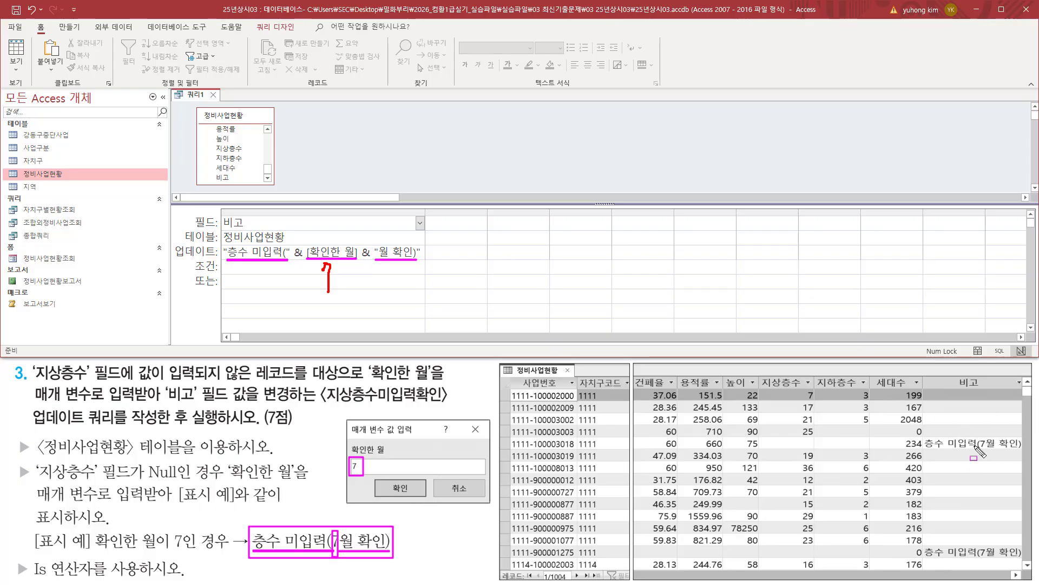
pyautogui.moveTo(222, 213); pyautogui.dragTo(271, 229)
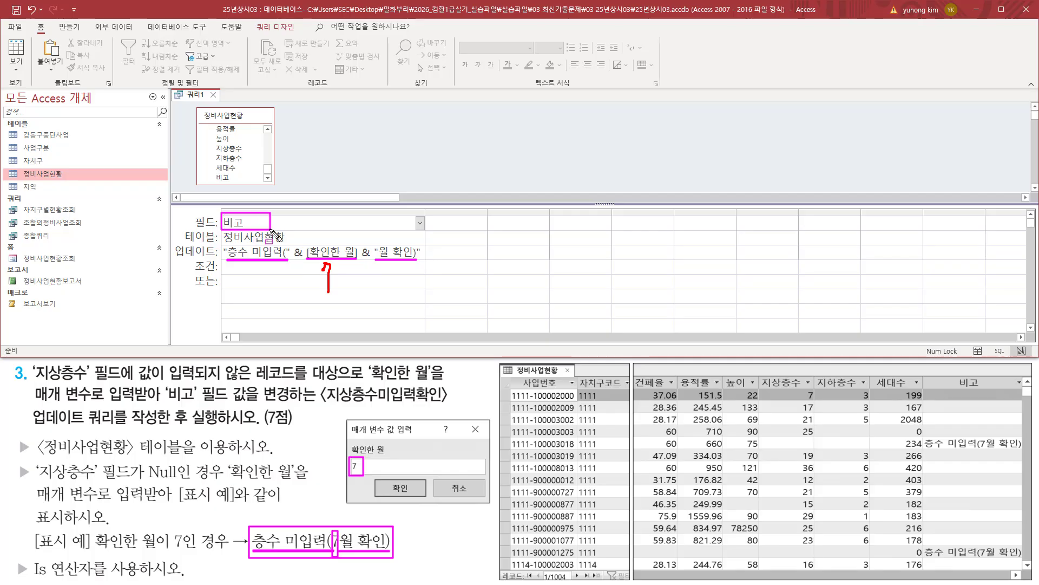
pyautogui.moveTo(171, 243)
pyautogui.mouseDown()
pyautogui.moveTo(214, 263)
pyautogui.moveTo(424, 278)
pyautogui.mouseUp()
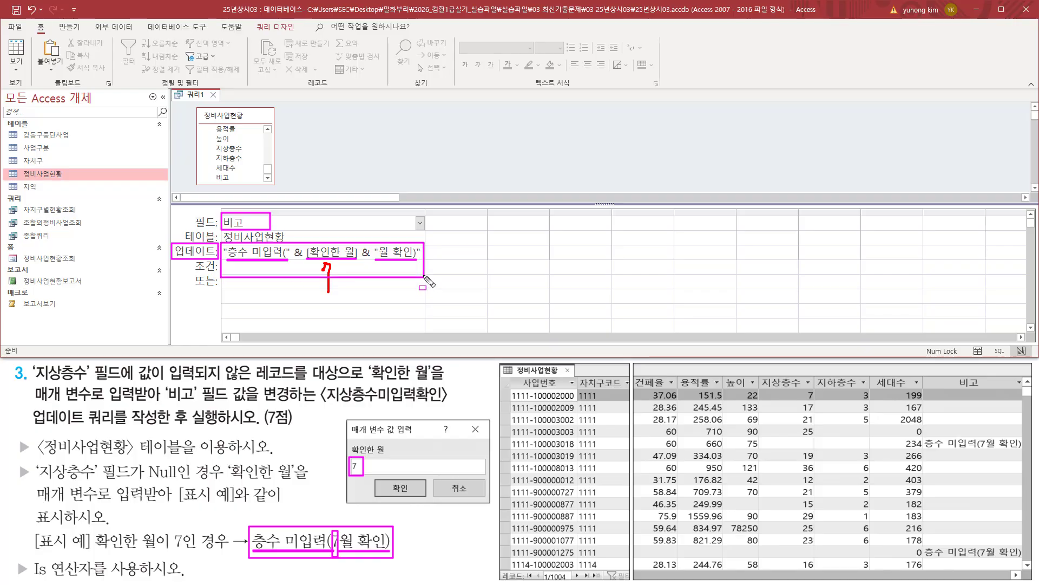
pyautogui.press('e')
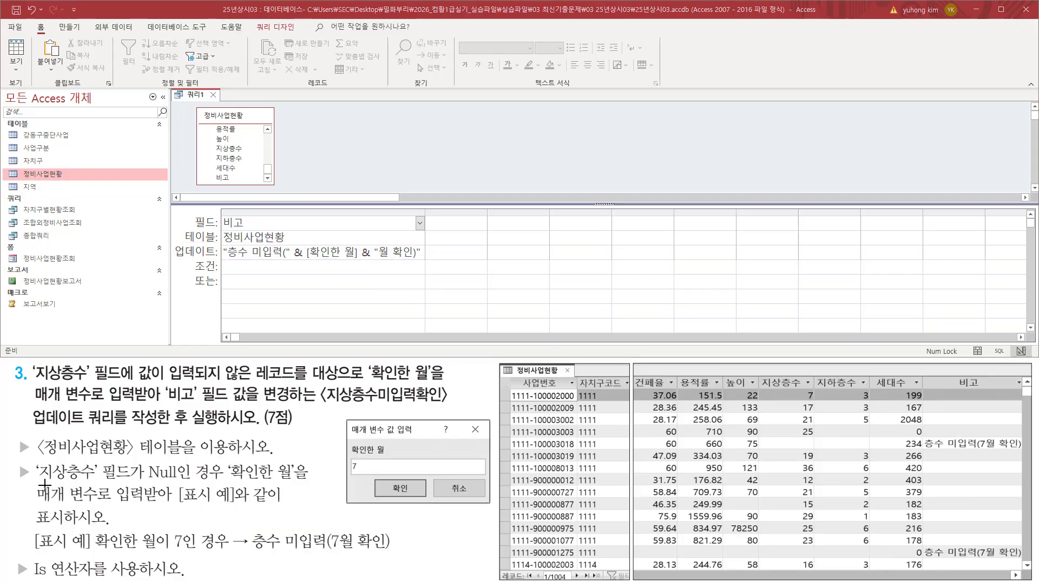
pyautogui.moveTo(36, 480); pyautogui.dragTo(222, 480)
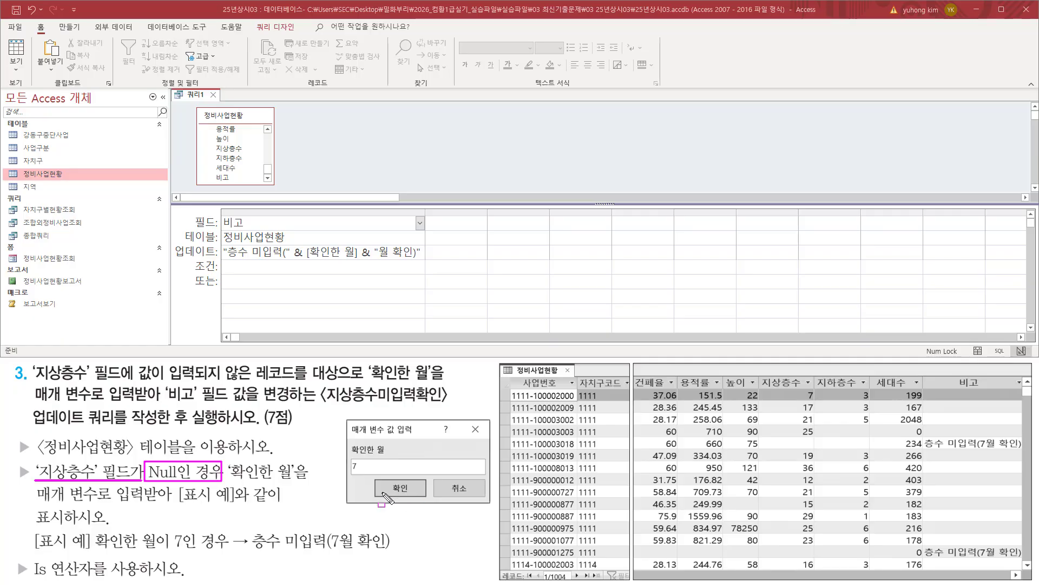
pyautogui.moveTo(34, 461)
pyautogui.mouseDown()
pyautogui.moveTo(48, 485)
pyautogui.moveTo(227, 486)
pyautogui.mouseUp()
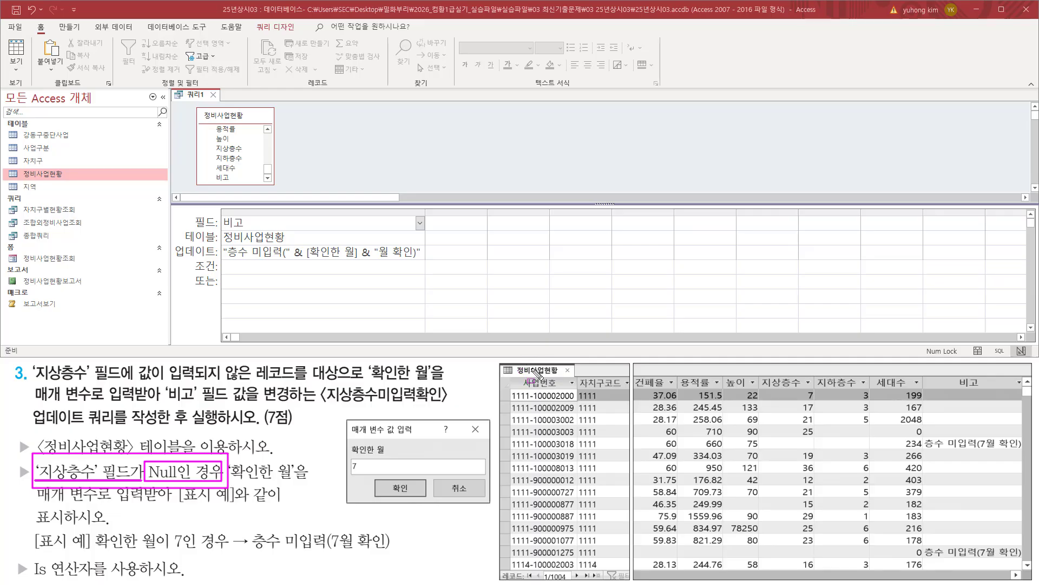
pyautogui.moveTo(947, 374); pyautogui.dragTo(1000, 389)
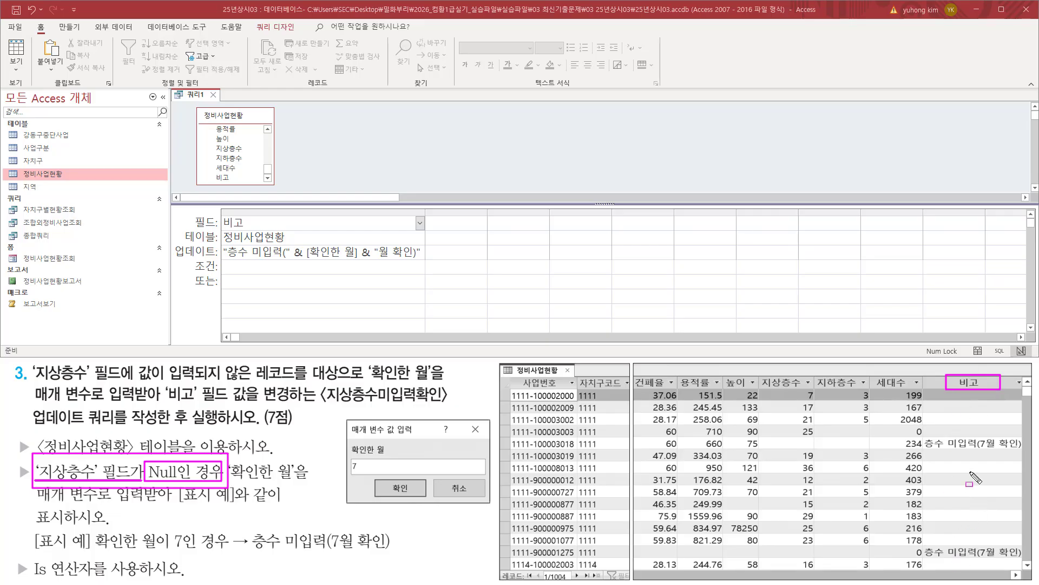
pyautogui.moveTo(250, 550); pyautogui.dragTo(390, 550)
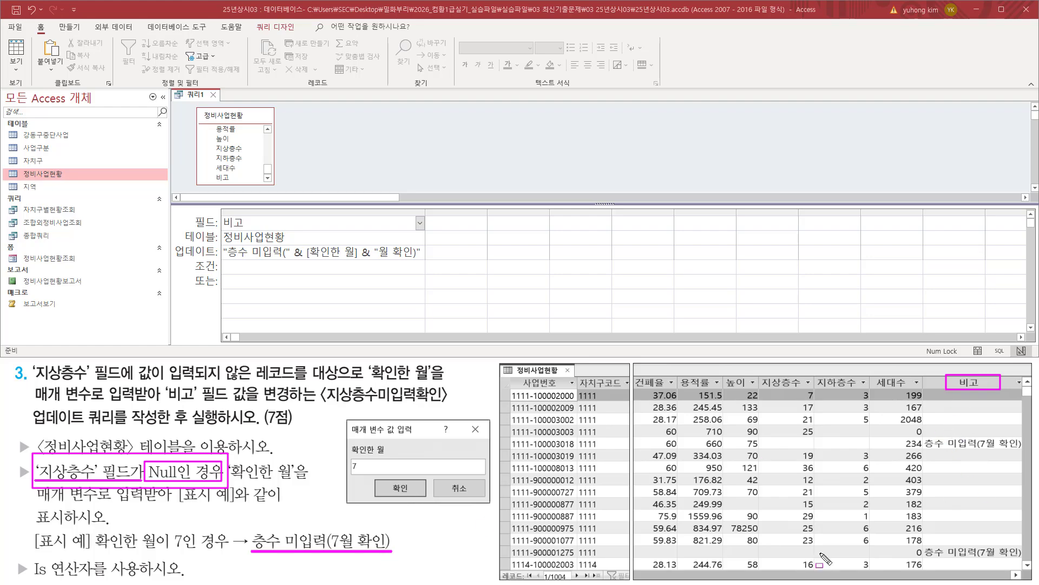
pyautogui.moveTo(253, 525)
pyautogui.mouseDown()
pyautogui.moveTo(264, 550)
pyautogui.moveTo(411, 563)
pyautogui.moveTo(392, 558)
pyautogui.mouseUp()
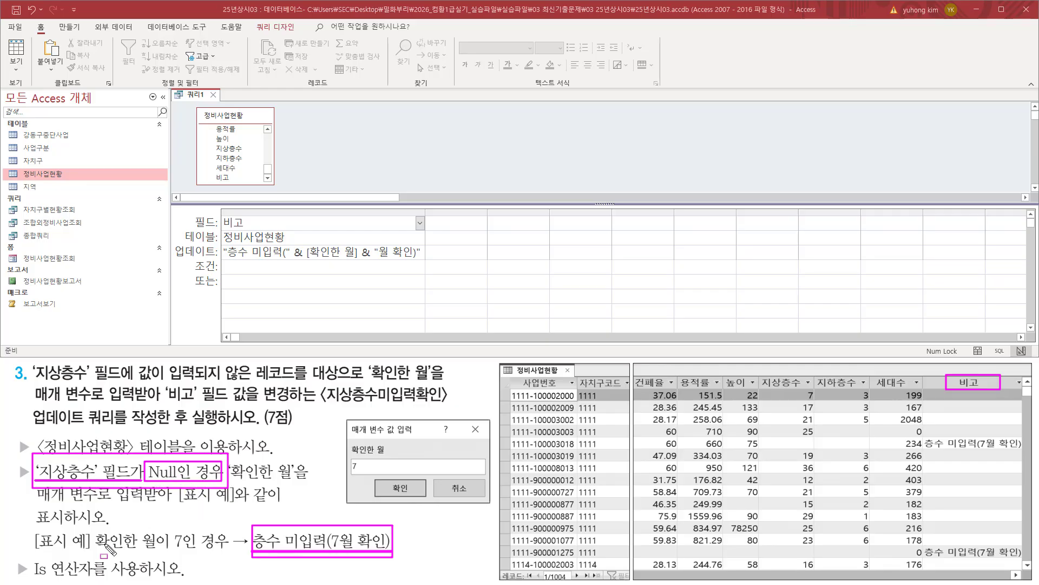
pyautogui.press('Escape')
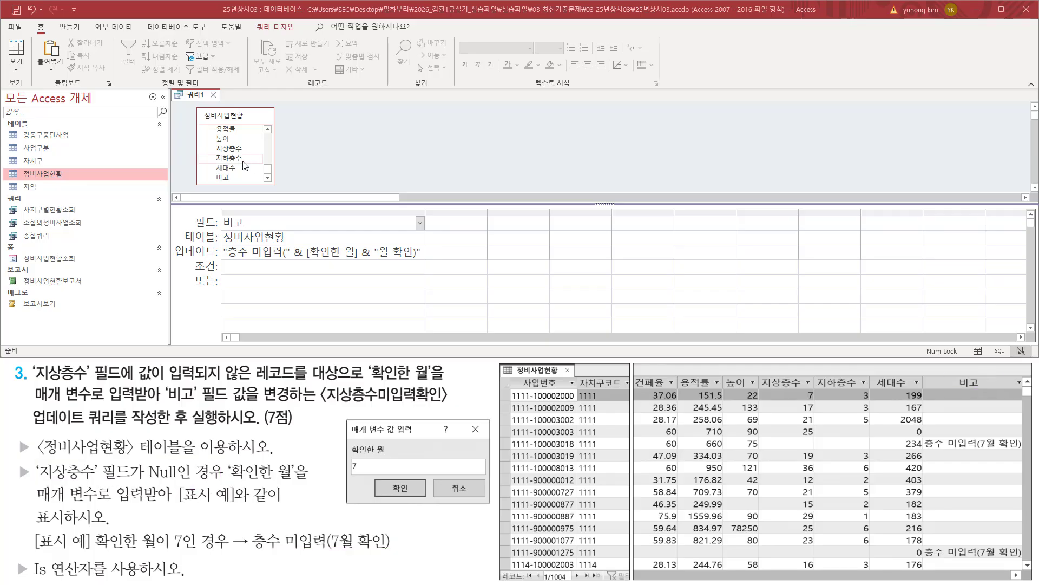
# - Add the 지상층수 field to the second column of the design grid and set its 조건 to is null
pyautogui.click(239, 153)
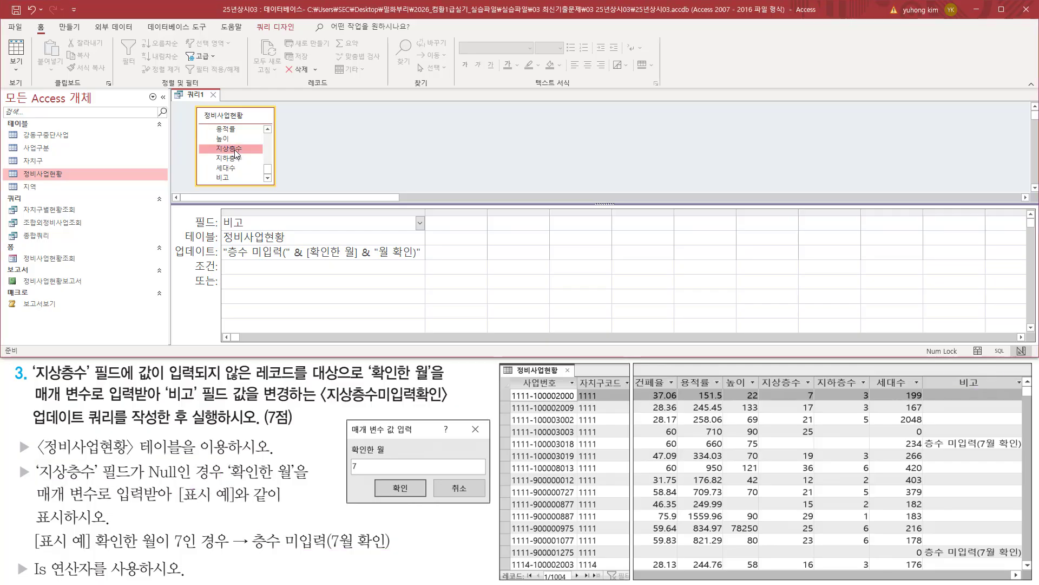
pyautogui.doubleClick(236, 154)
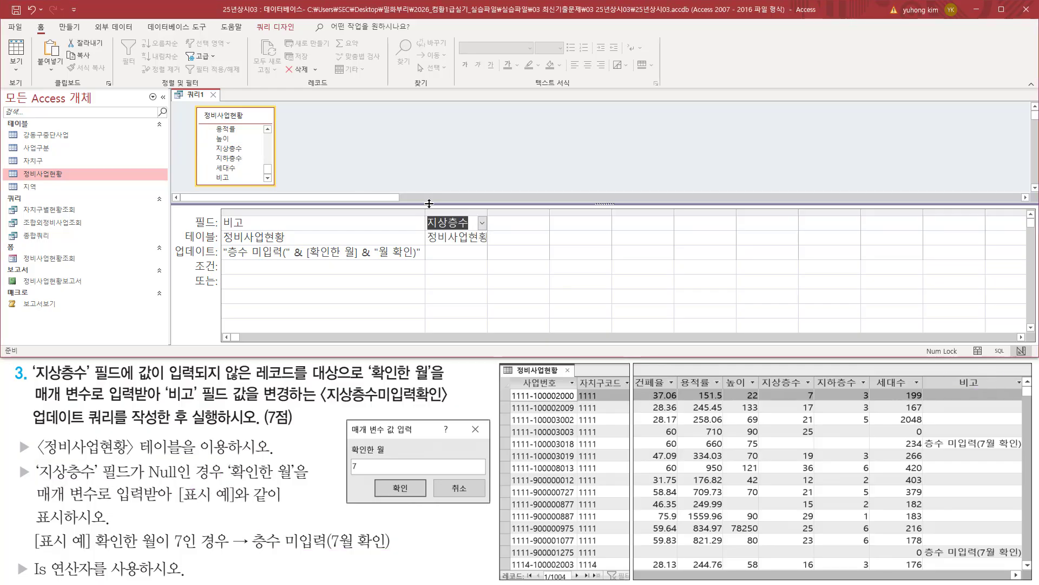
pyautogui.click(447, 266)
pyautogui.hotkey('ctrl', '2')
pyautogui.moveTo(190, 273); pyautogui.dragTo(216, 274)
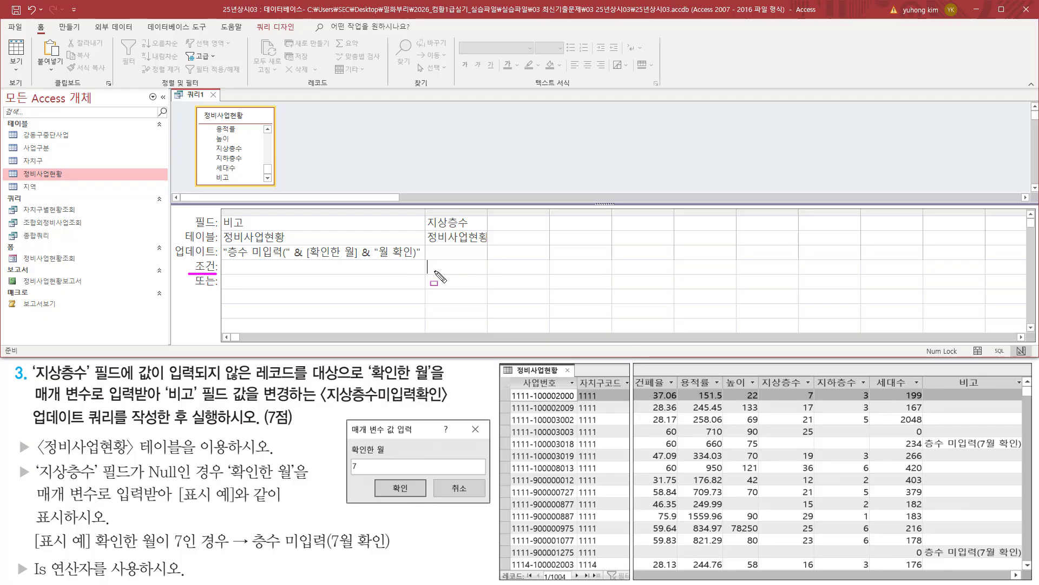
pyautogui.moveTo(427, 274); pyautogui.dragTo(482, 274)
pyautogui.moveTo(428, 215); pyautogui.dragTo(471, 229)
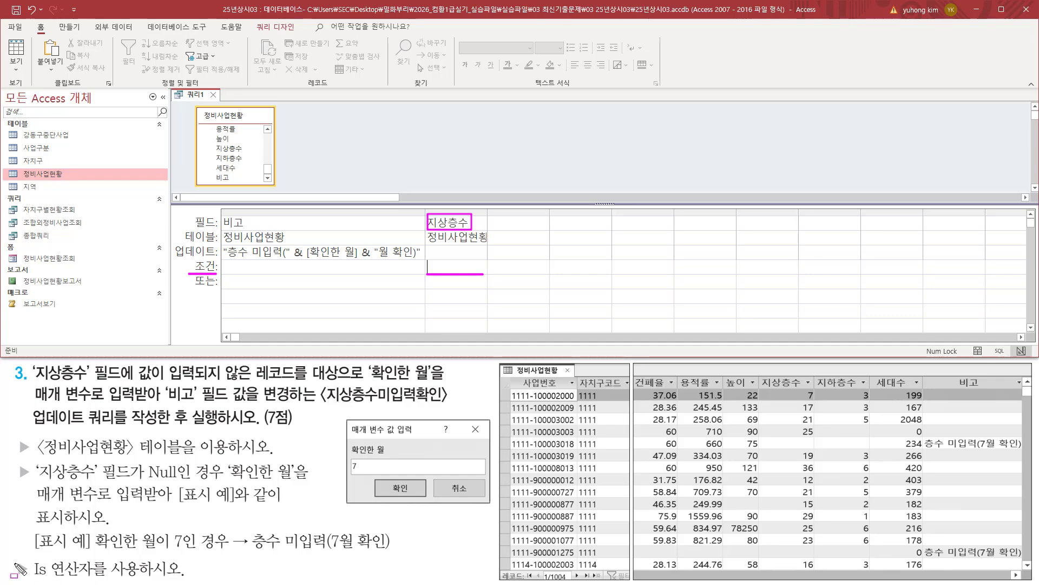
pyautogui.moveTo(13, 560)
pyautogui.mouseDown()
pyautogui.moveTo(31, 578)
pyautogui.moveTo(176, 577)
pyautogui.mouseUp()
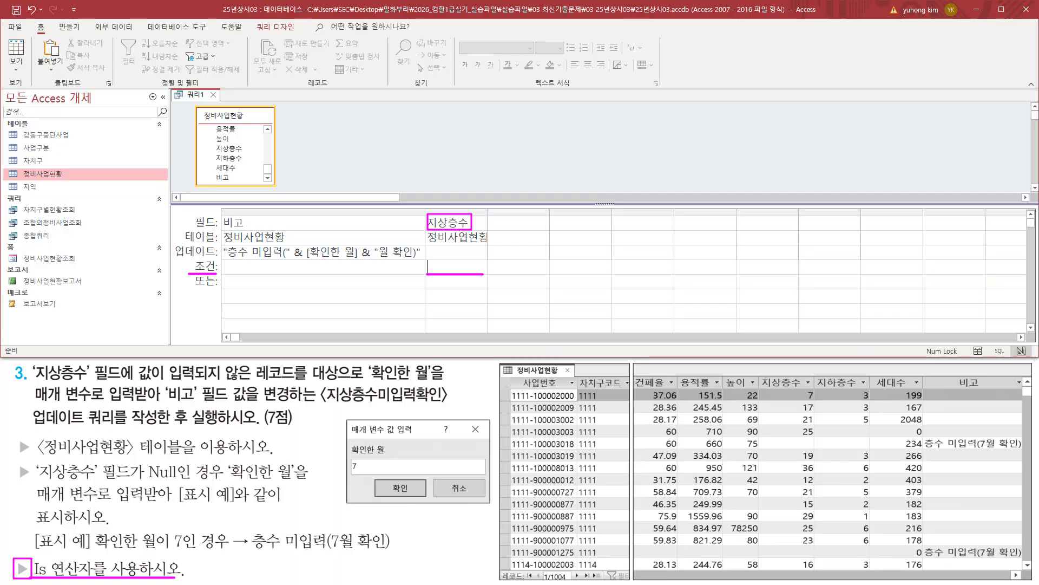
pyautogui.press('Escape')
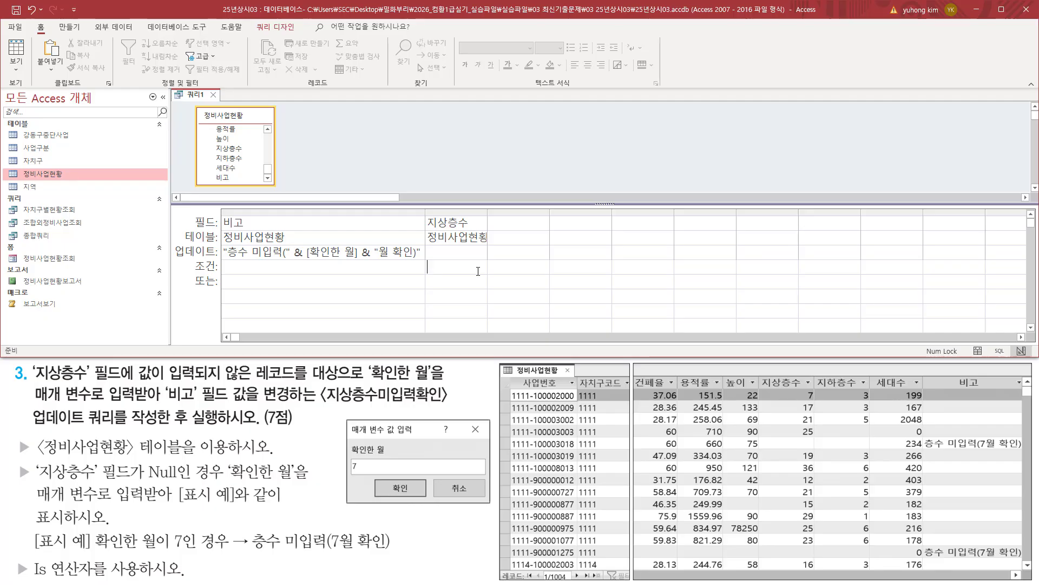
pyautogui.write('s null')
pyautogui.moveTo(425, 214); pyautogui.dragTo(474, 231)
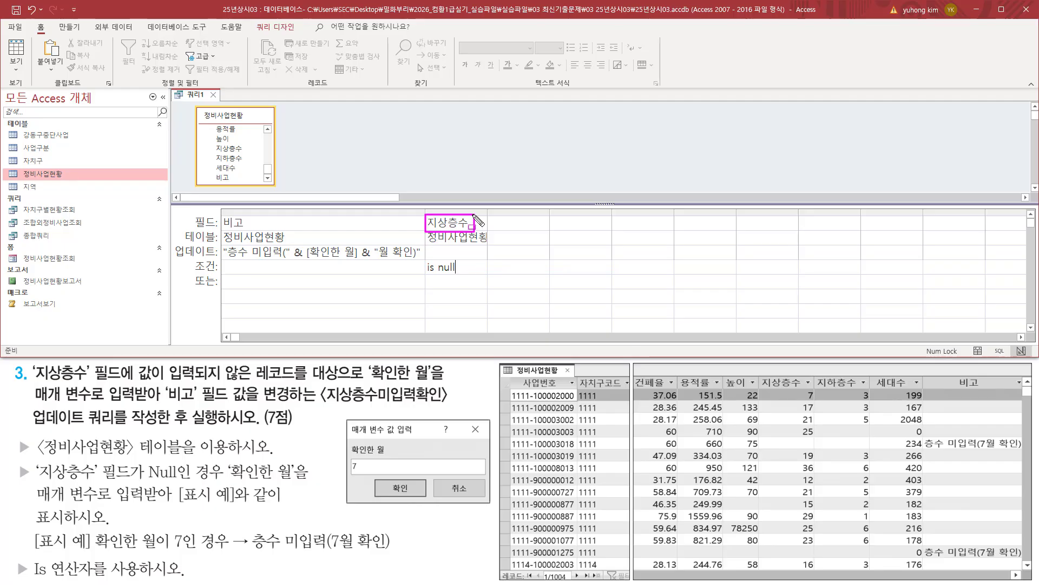
pyautogui.moveTo(426, 273); pyautogui.dragTo(466, 273)
pyautogui.moveTo(220, 214)
pyautogui.mouseDown()
pyautogui.moveTo(277, 258)
pyautogui.moveTo(425, 259)
pyautogui.mouseUp()
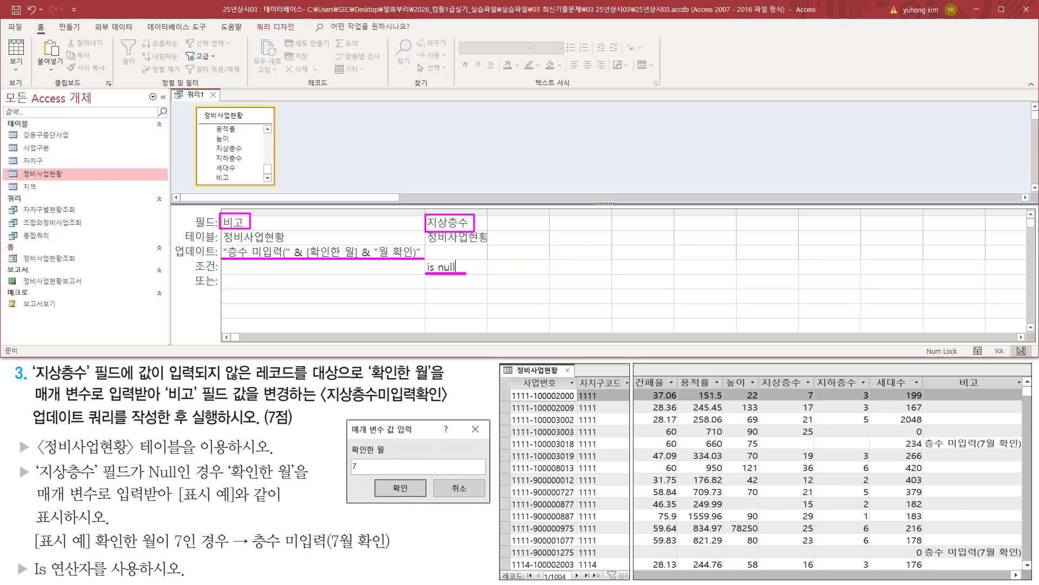
pyautogui.press('Escape')
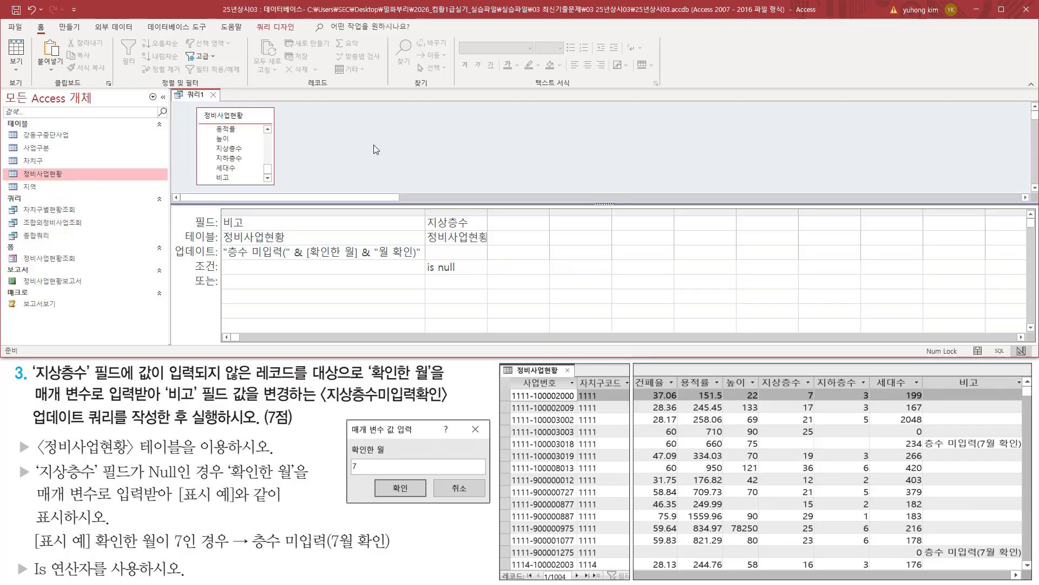
# - Run the update query from its design view
pyautogui.click(276, 26)
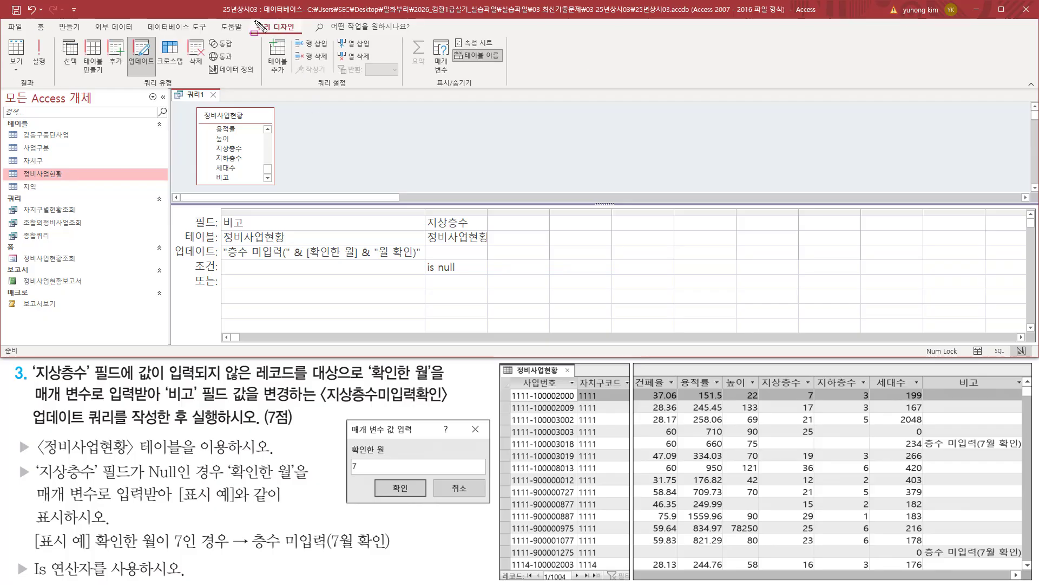
pyautogui.moveTo(260, 26); pyautogui.dragTo(301, 36)
pyautogui.moveTo(15, 76); pyautogui.dragTo(43, 89)
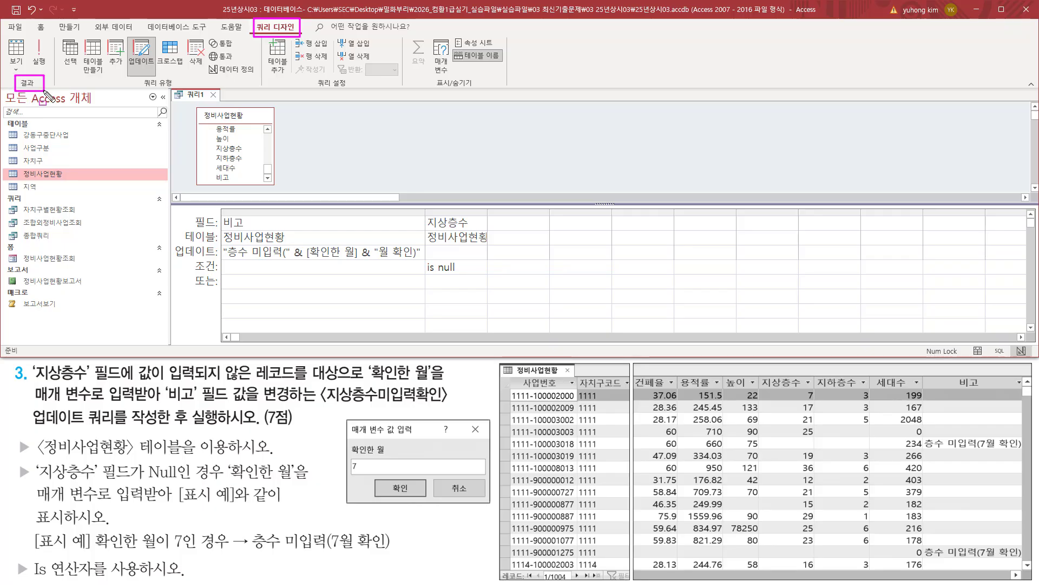
pyautogui.moveTo(31, 33); pyautogui.dragTo(52, 72)
pyautogui.press('Escape')
pyautogui.click(41, 51)
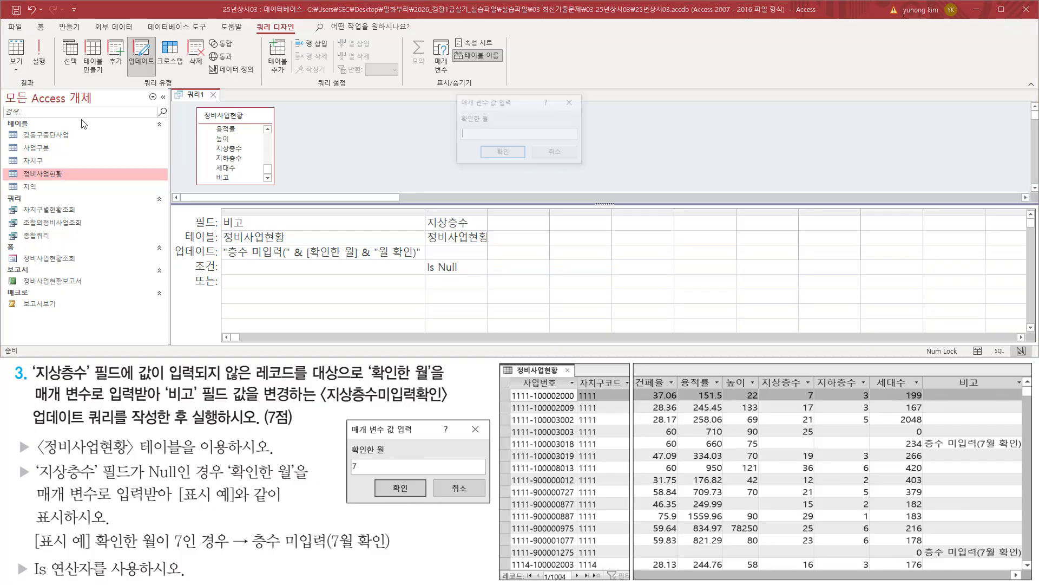
# - Enter 7 as the 확인한 월 parameter value and submit it
pyautogui.moveTo(518, 111); pyautogui.dragTo(515, 128)
pyautogui.moveTo(449, 108)
pyautogui.mouseDown()
pyautogui.moveTo(516, 169)
pyautogui.moveTo(584, 185)
pyautogui.mouseUp()
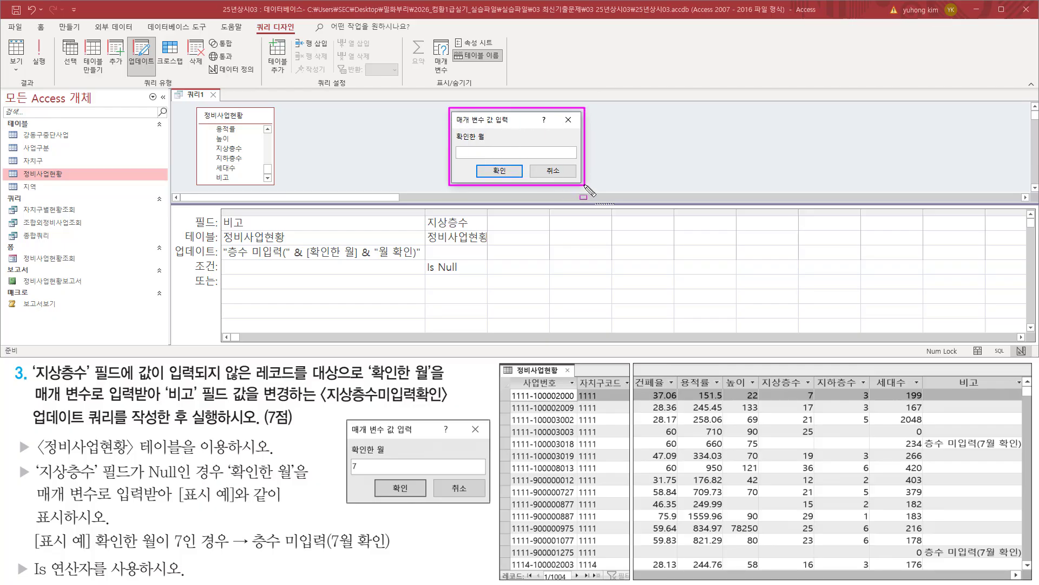
pyautogui.moveTo(344, 418)
pyautogui.mouseDown()
pyautogui.moveTo(495, 517)
pyautogui.moveTo(491, 504)
pyautogui.mouseUp()
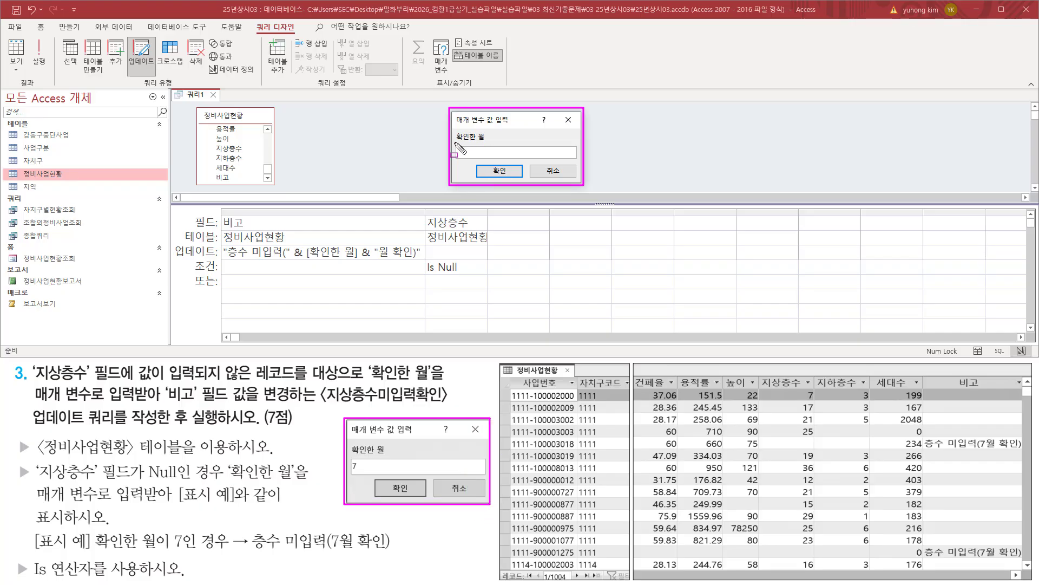
pyautogui.moveTo(455, 143); pyautogui.dragTo(483, 144)
pyautogui.moveTo(357, 458); pyautogui.dragTo(387, 456)
pyautogui.moveTo(377, 445); pyautogui.dragTo(377, 455)
pyautogui.press('Escape')
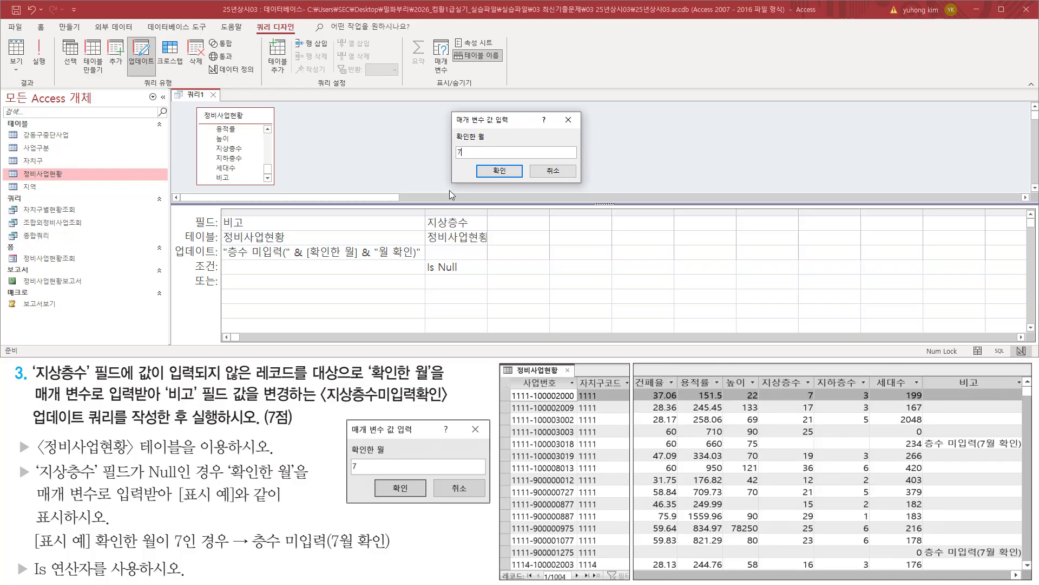
pyautogui.moveTo(453, 157); pyautogui.dragTo(466, 157)
pyautogui.moveTo(349, 470); pyautogui.dragTo(360, 470)
pyautogui.moveTo(486, 160); pyautogui.dragTo(508, 182)
pyautogui.press('Escape')
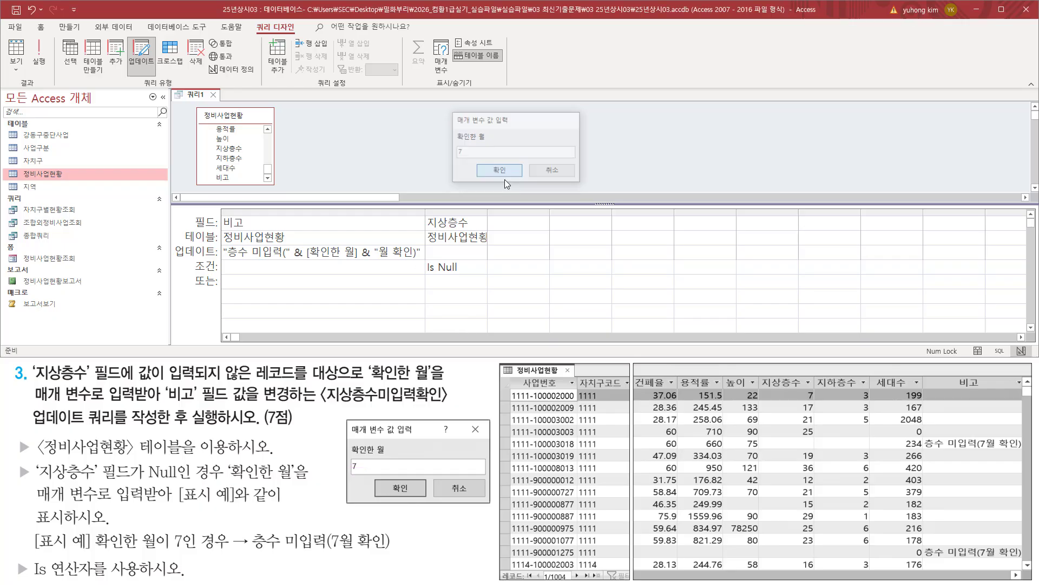
pyautogui.click(503, 172)
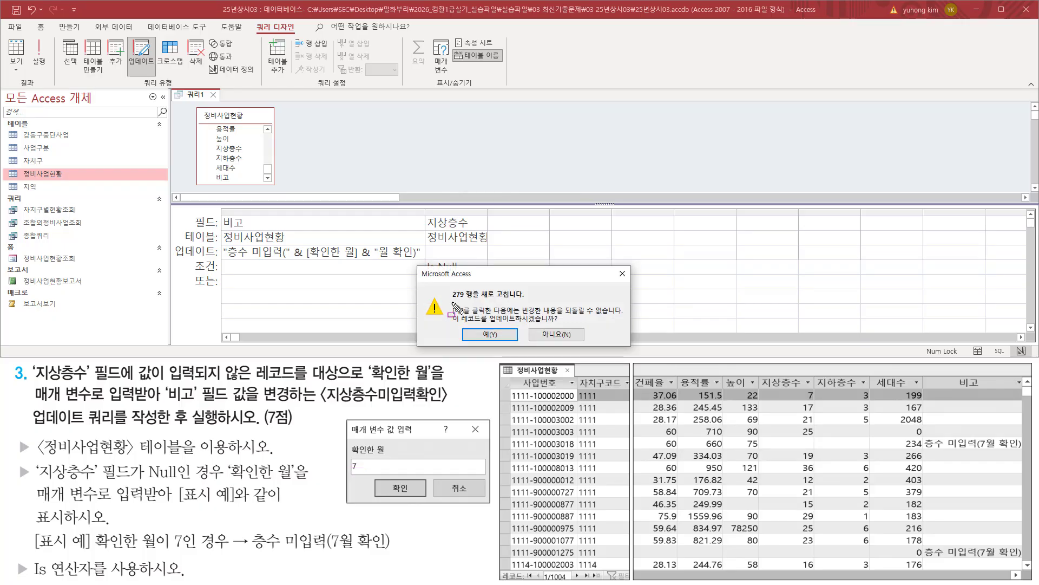
# - Confirm the update of the 정비사업현황 records whose 지상층수 is Null
pyautogui.moveTo(448, 300)
pyautogui.mouseDown()
pyautogui.moveTo(523, 300)
pyautogui.moveTo(528, 285)
pyautogui.mouseUp()
pyautogui.moveTo(492, 325); pyautogui.dragTo(561, 325)
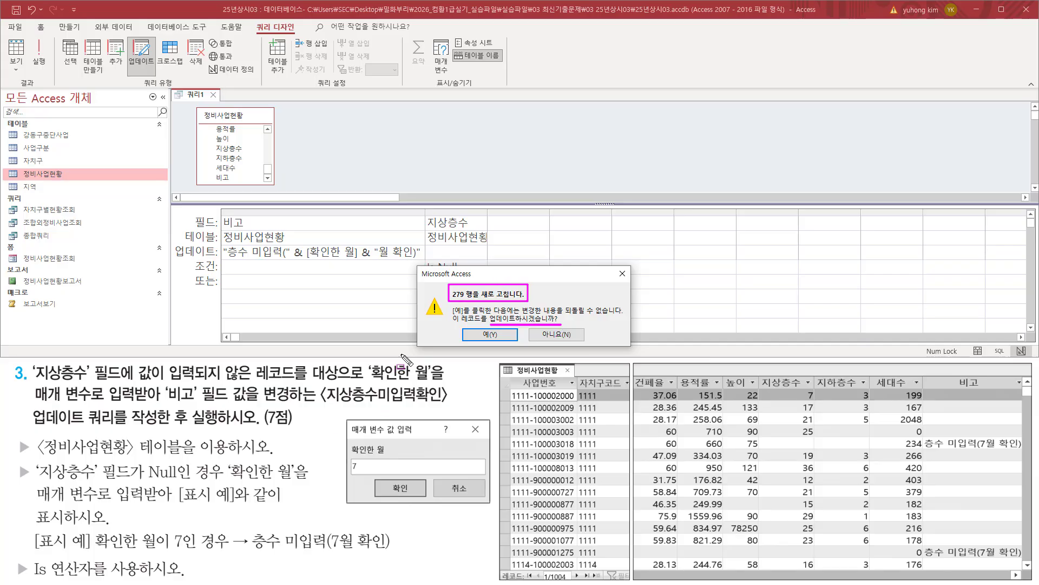
pyautogui.press('Escape')
pyautogui.moveTo(473, 281); pyautogui.dragTo(599, 249)
pyautogui.hotkey('ctrl', '2')
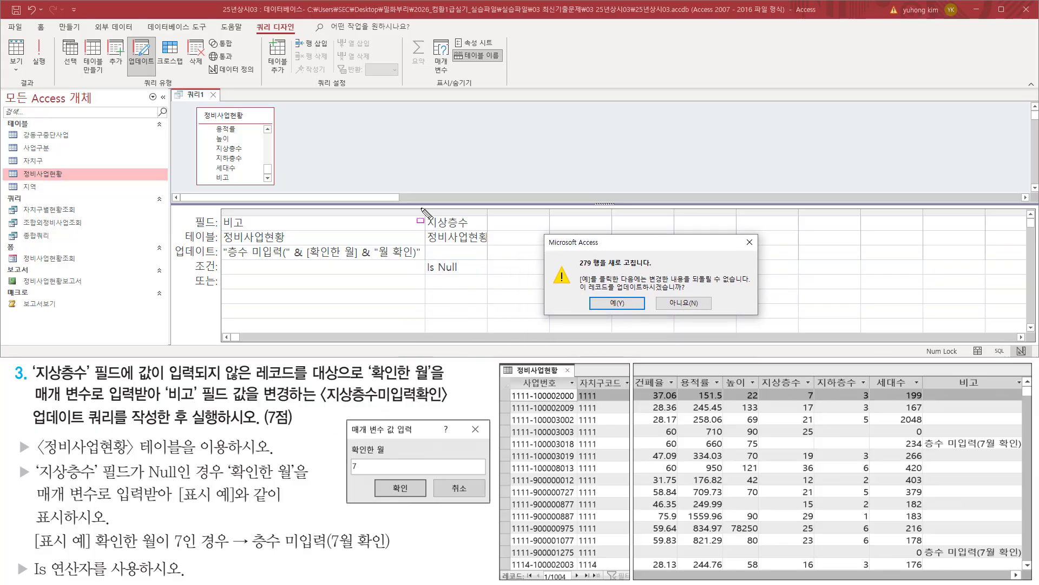
pyautogui.moveTo(422, 208)
pyautogui.mouseDown()
pyautogui.moveTo(477, 281)
pyautogui.moveTo(489, 279)
pyautogui.mouseUp()
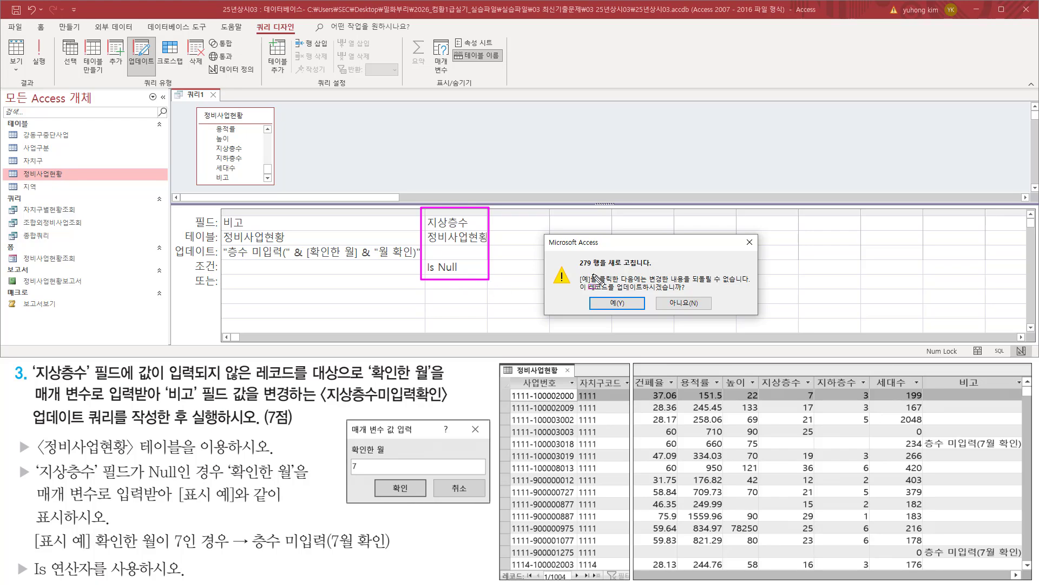
pyautogui.moveTo(576, 269); pyautogui.dragTo(652, 270)
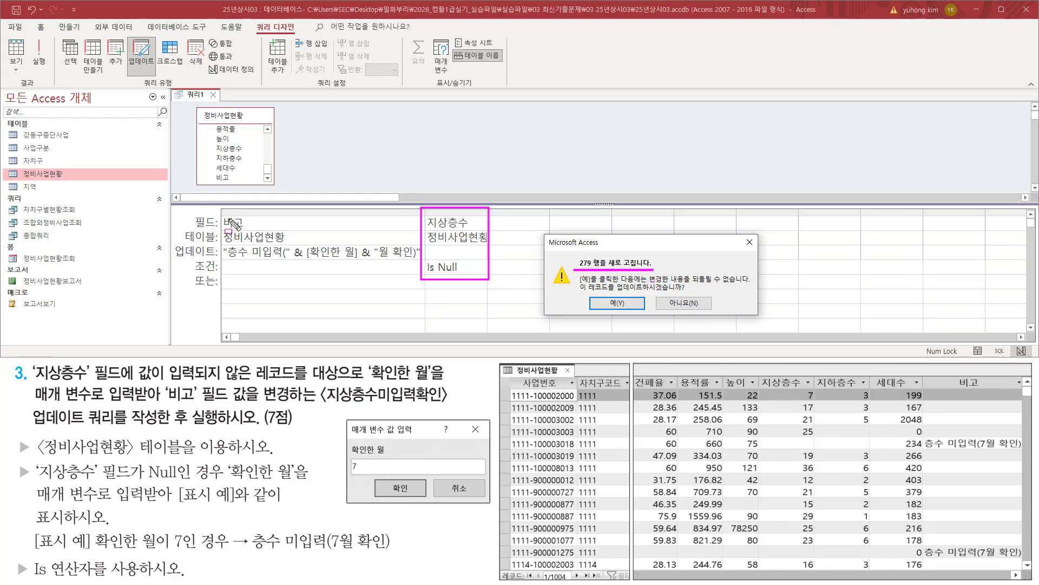
pyautogui.moveTo(215, 214)
pyautogui.mouseDown()
pyautogui.moveTo(247, 231)
pyautogui.moveTo(414, 260)
pyautogui.mouseUp()
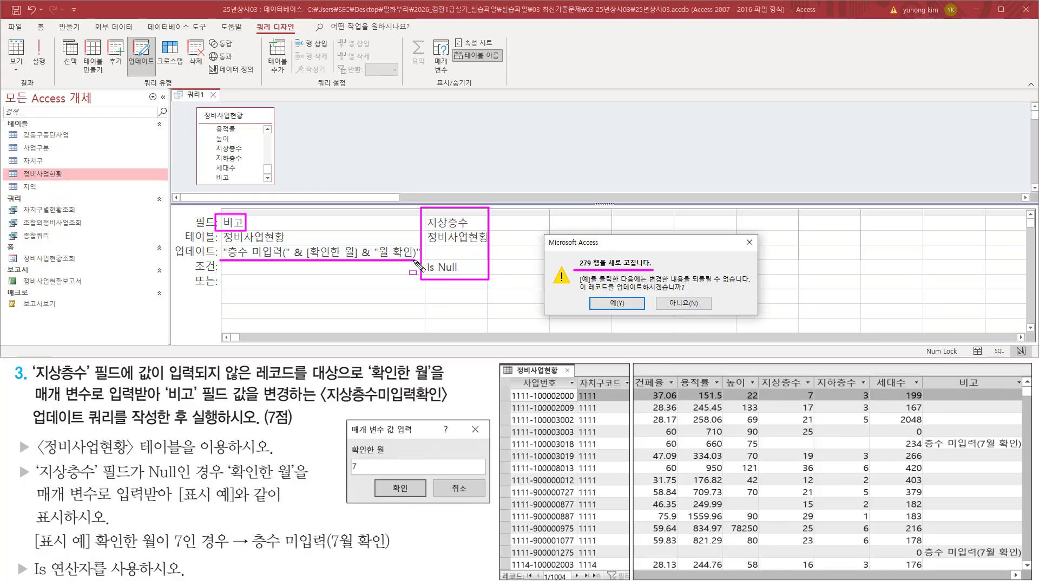
pyautogui.moveTo(613, 291); pyautogui.dragTo(688, 292)
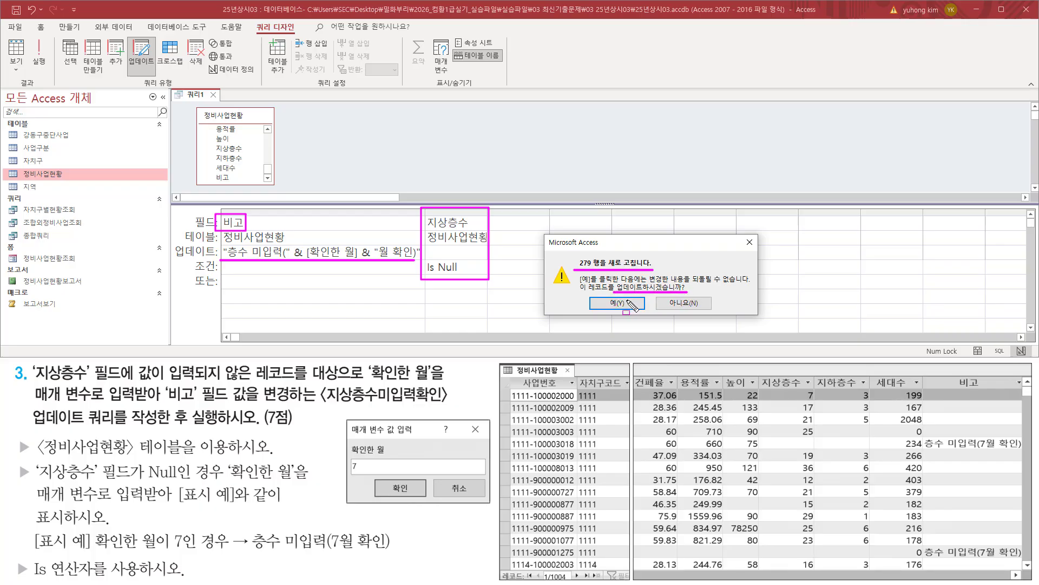
pyautogui.moveTo(603, 294); pyautogui.dragTo(630, 314)
pyautogui.click(623, 305)
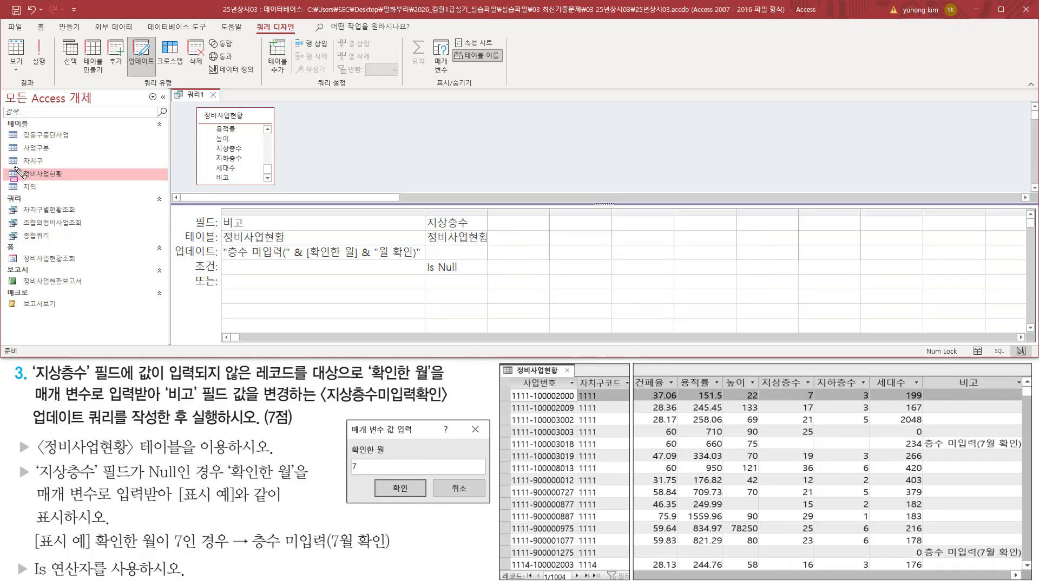
# - Open the 정비사업현황 table and fit the 비고 column width to its text to check the updated records
pyautogui.moveTo(12, 166); pyautogui.dragTo(74, 182)
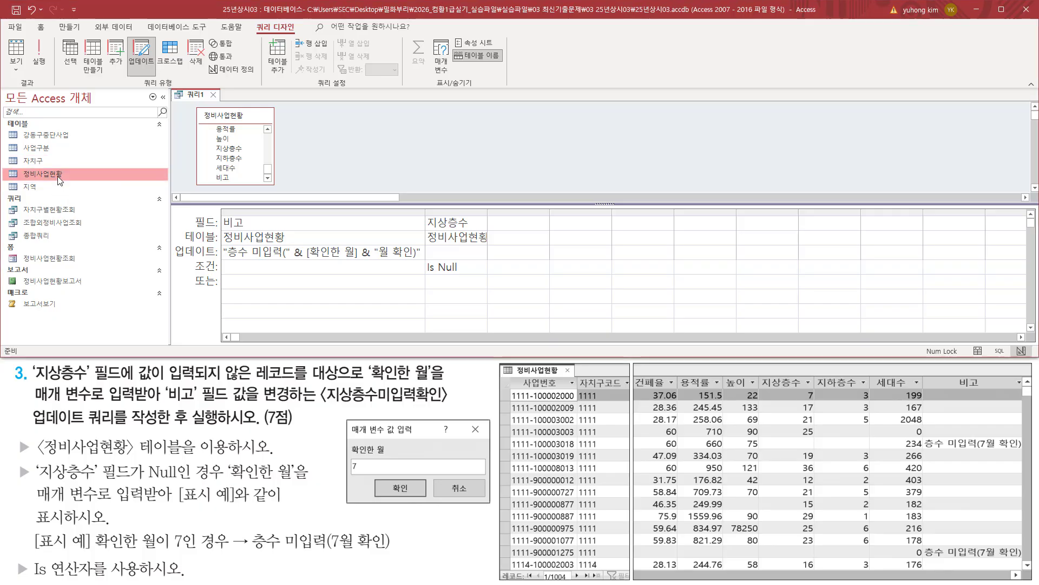
pyautogui.doubleClick(98, 174)
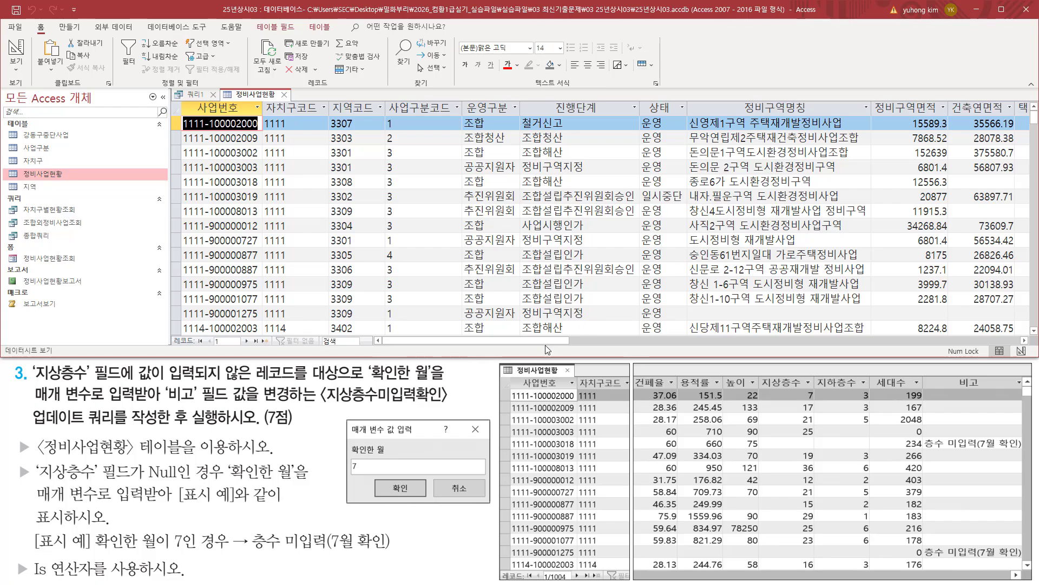
pyautogui.moveTo(543, 341); pyautogui.dragTo(795, 345)
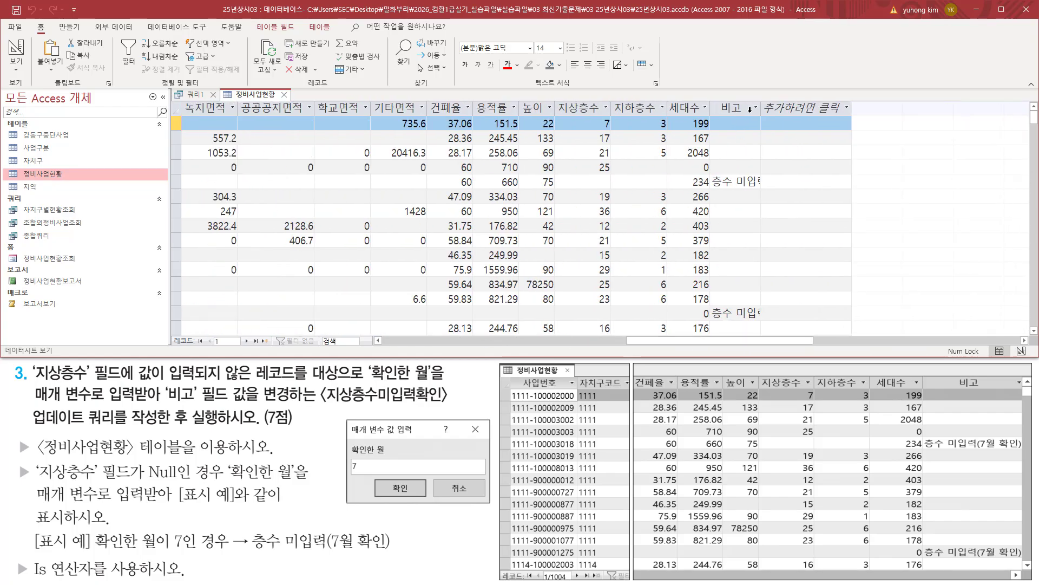
pyautogui.moveTo(709, 189); pyautogui.dragTo(764, 189)
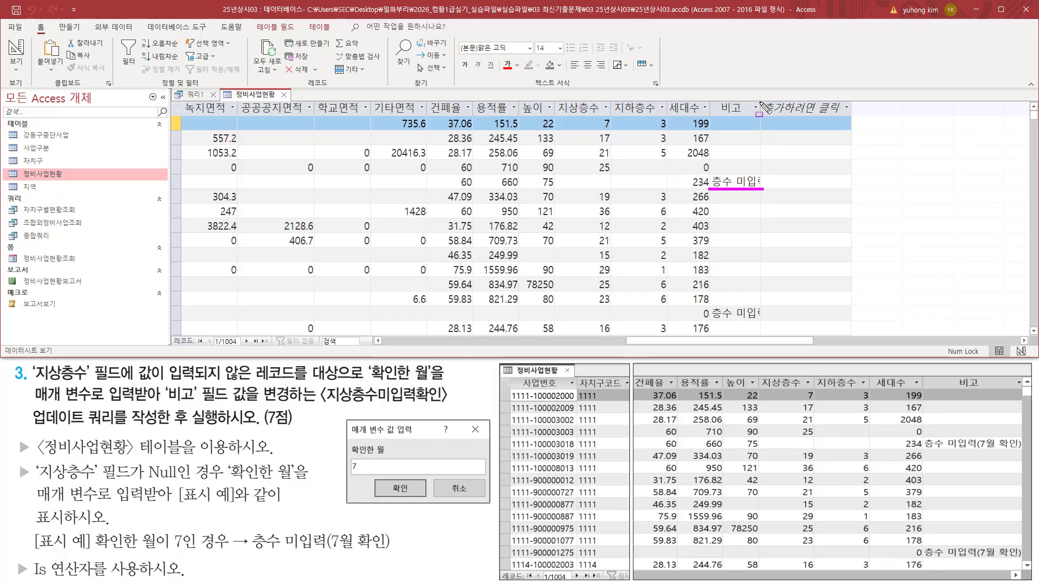
pyautogui.moveTo(760, 102); pyautogui.dragTo(761, 116)
pyautogui.press('Escape')
pyautogui.doubleClick(762, 108)
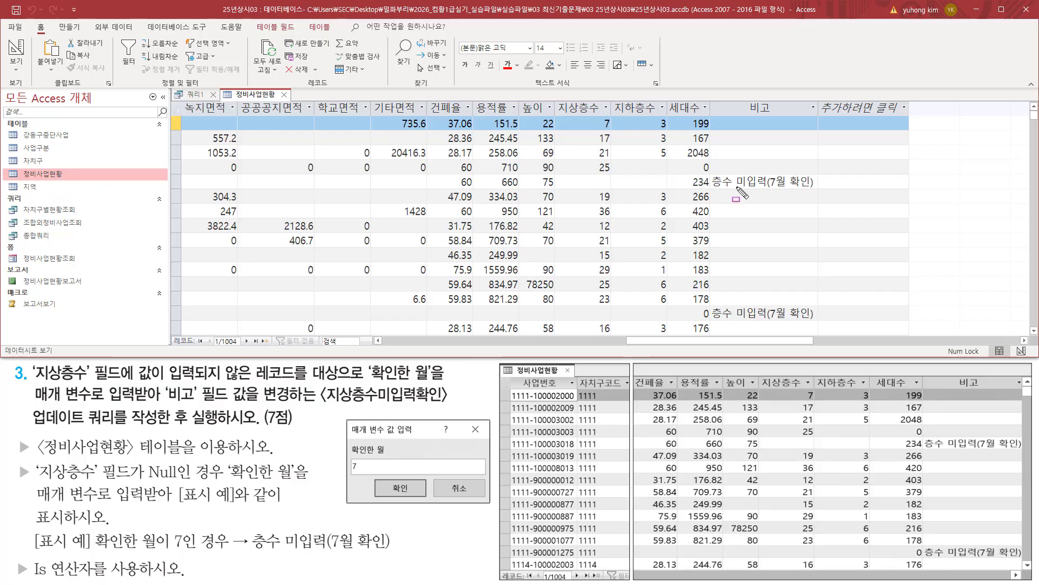
pyautogui.moveTo(713, 187); pyautogui.dragTo(811, 187)
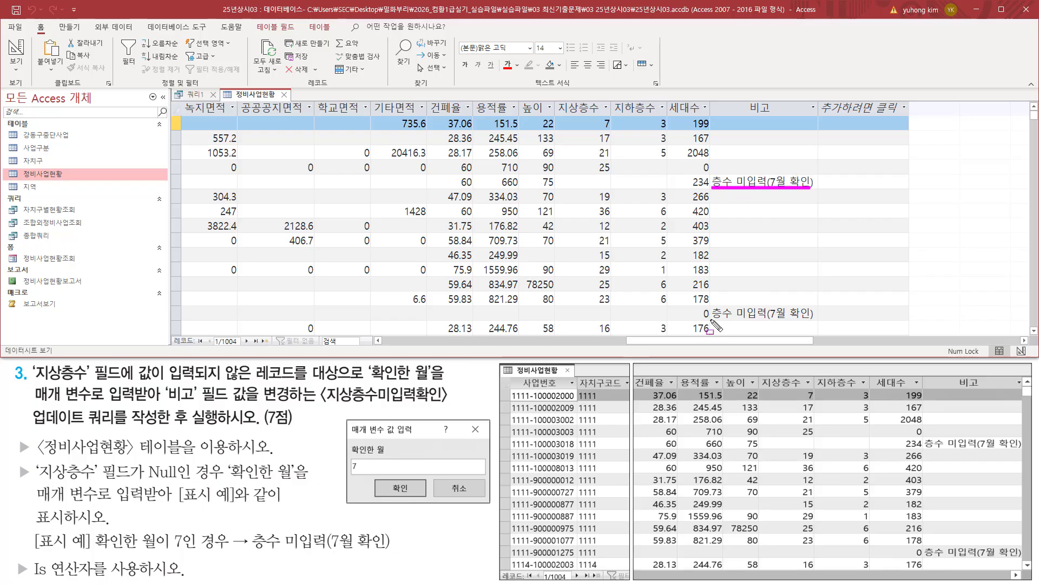
pyautogui.moveTo(711, 319); pyautogui.dragTo(812, 319)
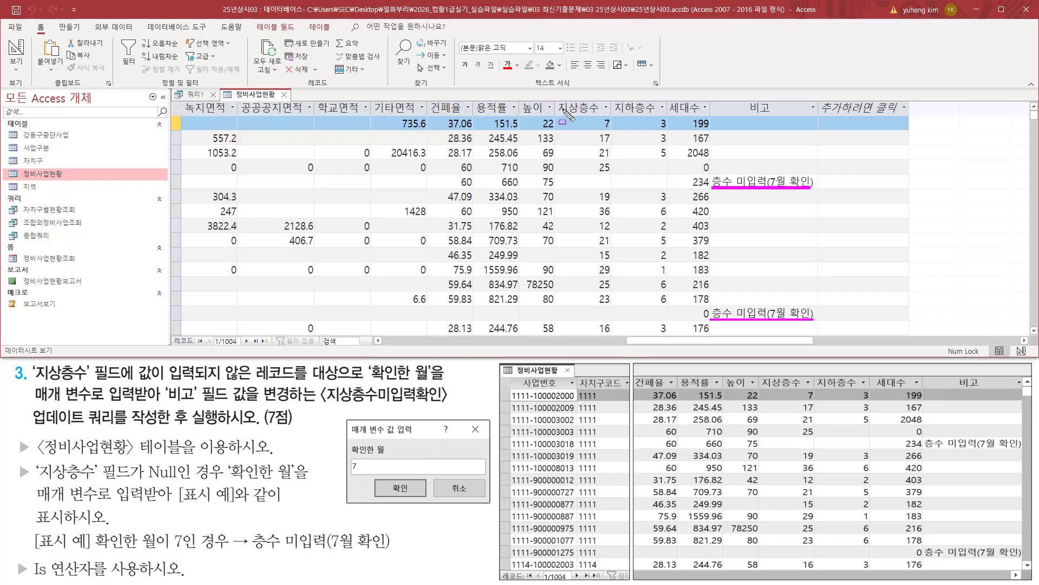
# - Compare the blank 지상층수 cells with the 비고 entries in the first records of the 정비사업현황 table
pyautogui.moveTo(553, 100); pyautogui.dragTo(607, 116)
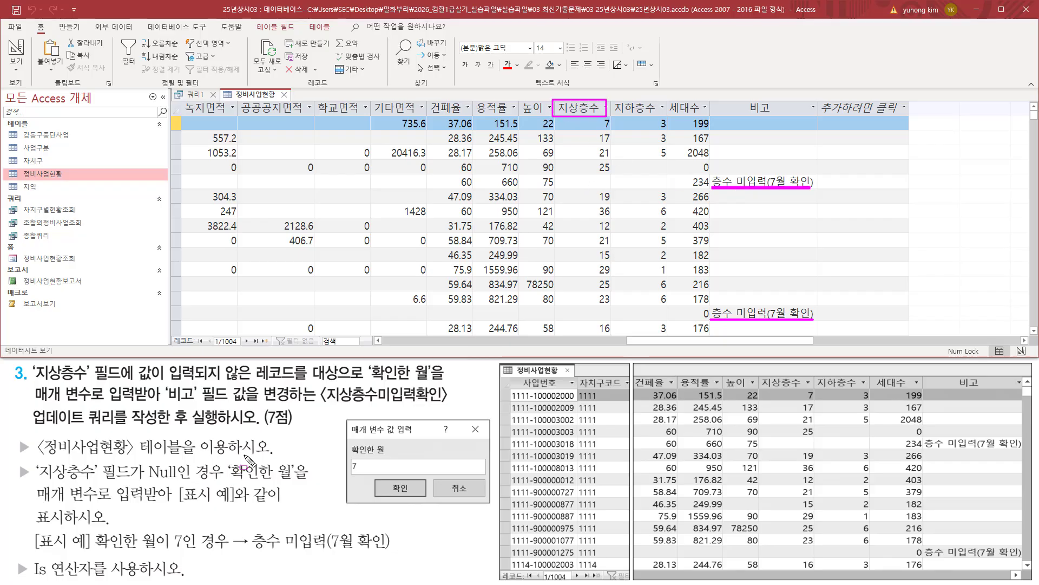
pyautogui.moveTo(35, 482); pyautogui.dragTo(224, 464)
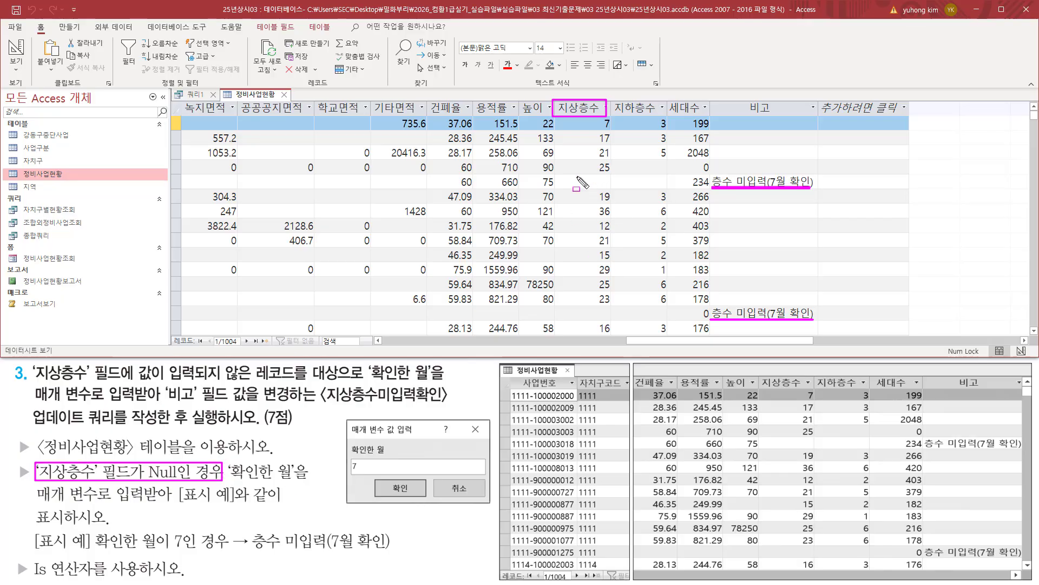
pyautogui.moveTo(553, 177); pyautogui.dragTo(608, 188)
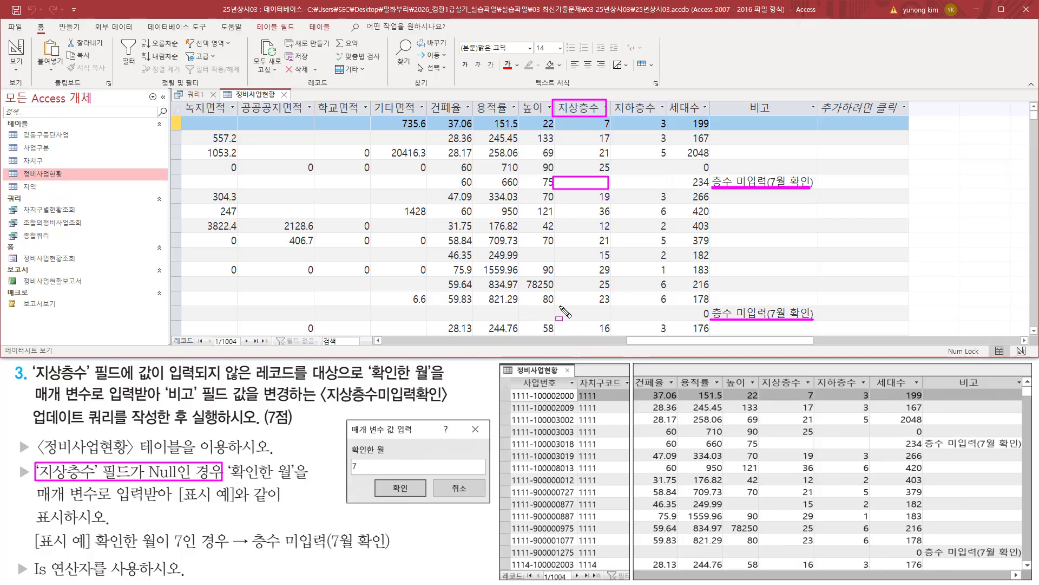
pyautogui.moveTo(558, 307); pyautogui.dragTo(606, 320)
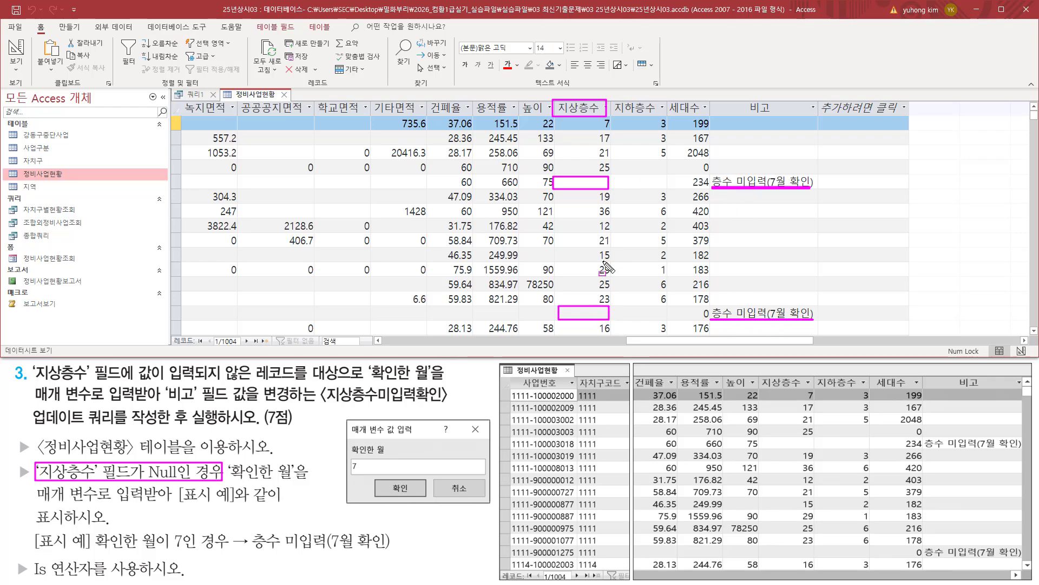
pyautogui.press('Escape')
pyautogui.scroll(-2, 747, 270)
pyautogui.click(736, 228)
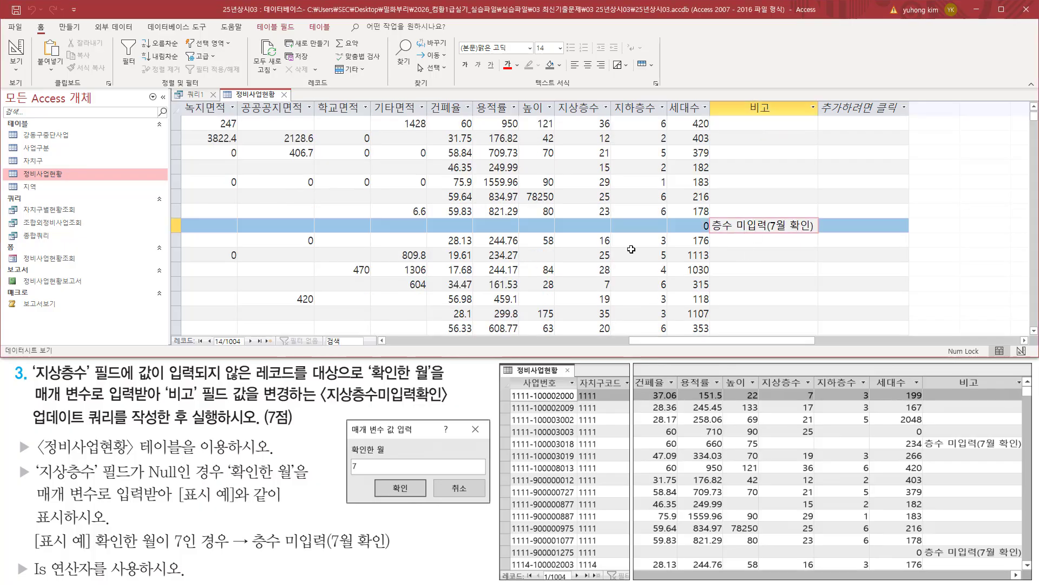
# - Check further down the 정비사업현황 table that the 비고 messages match the records with blank 지상층수
pyautogui.scroll(-10, 631, 249)
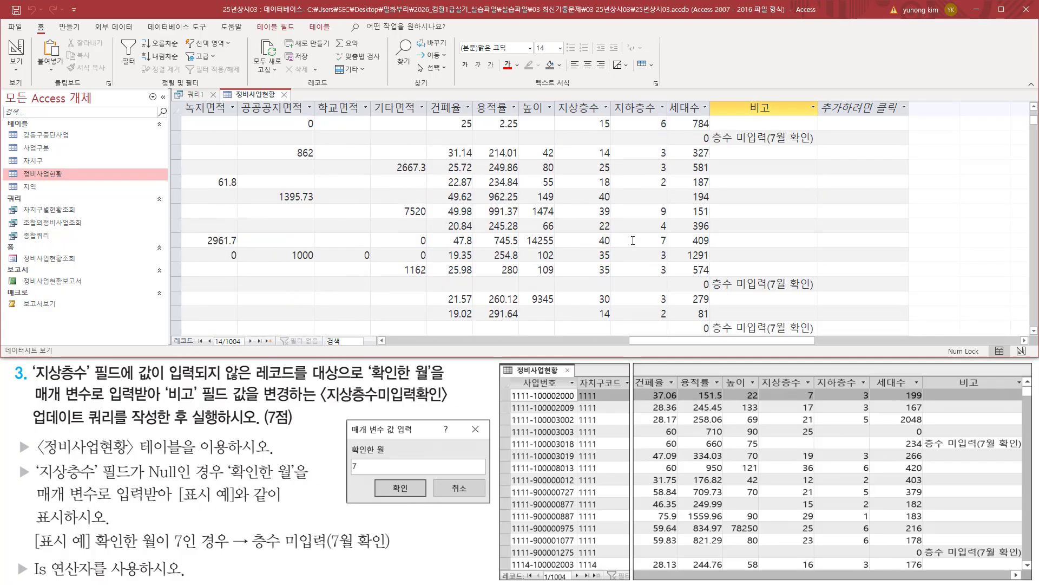
pyautogui.moveTo(712, 145); pyautogui.dragTo(815, 145)
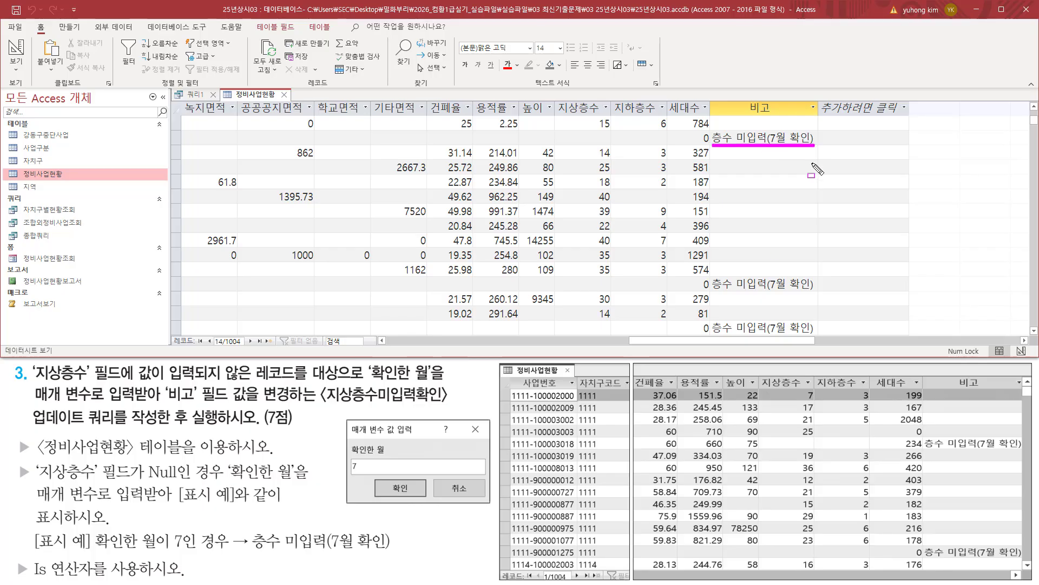
pyautogui.moveTo(713, 288); pyautogui.dragTo(804, 289)
pyautogui.moveTo(707, 334); pyautogui.dragTo(816, 334)
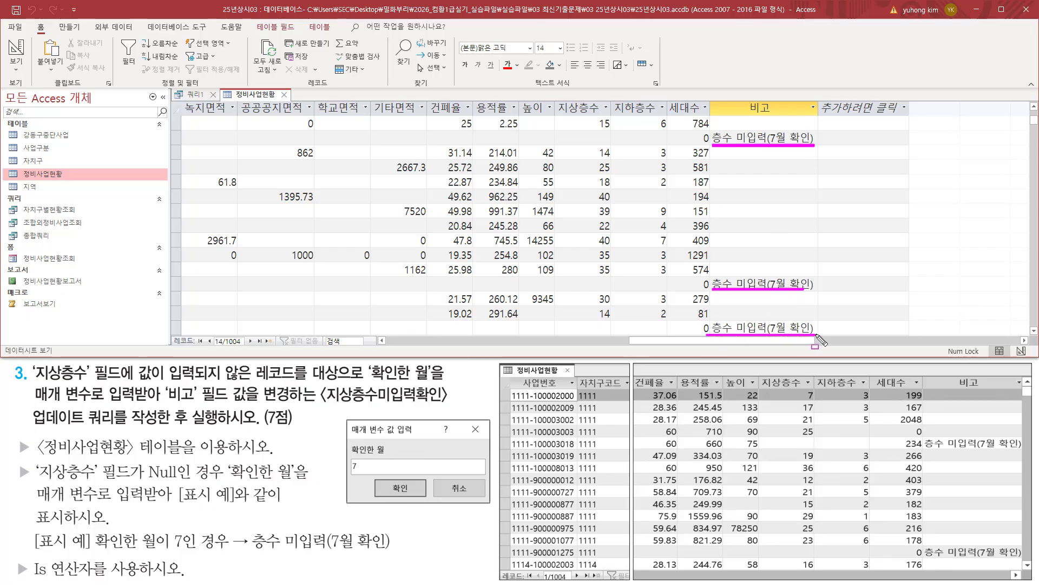
pyautogui.moveTo(558, 129); pyautogui.dragTo(606, 146)
pyautogui.moveTo(556, 274); pyautogui.dragTo(608, 289)
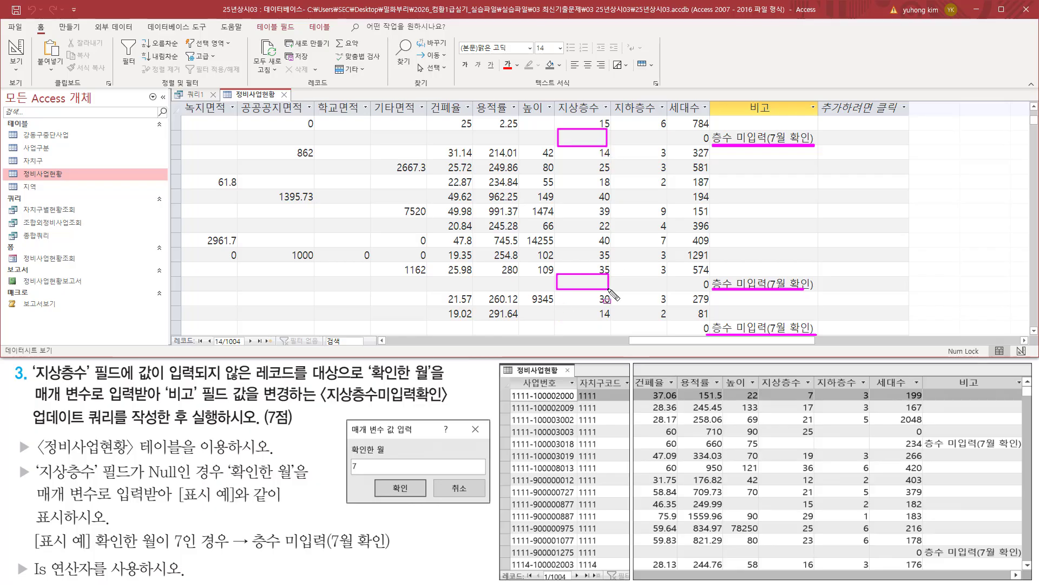
pyautogui.moveTo(560, 321); pyautogui.dragTo(611, 335)
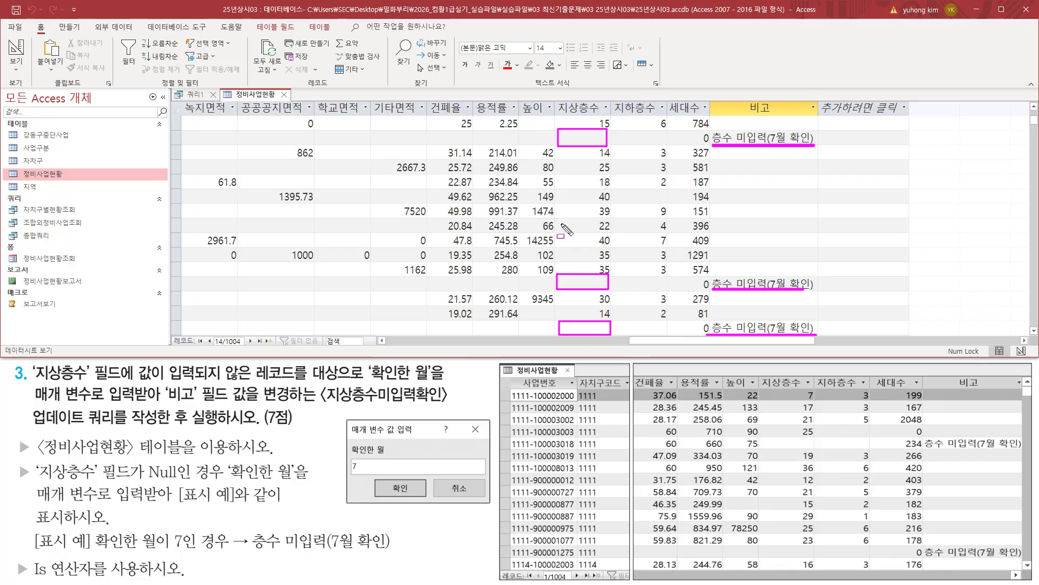
pyautogui.press('Escape')
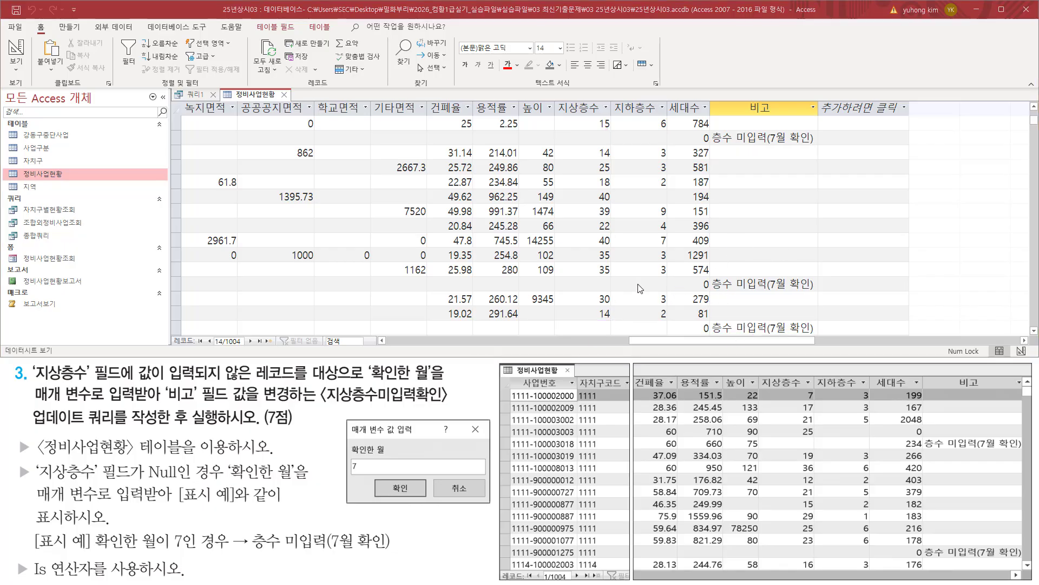
pyautogui.scroll(-5, 622, 280)
pyautogui.scroll(-2, 622, 279)
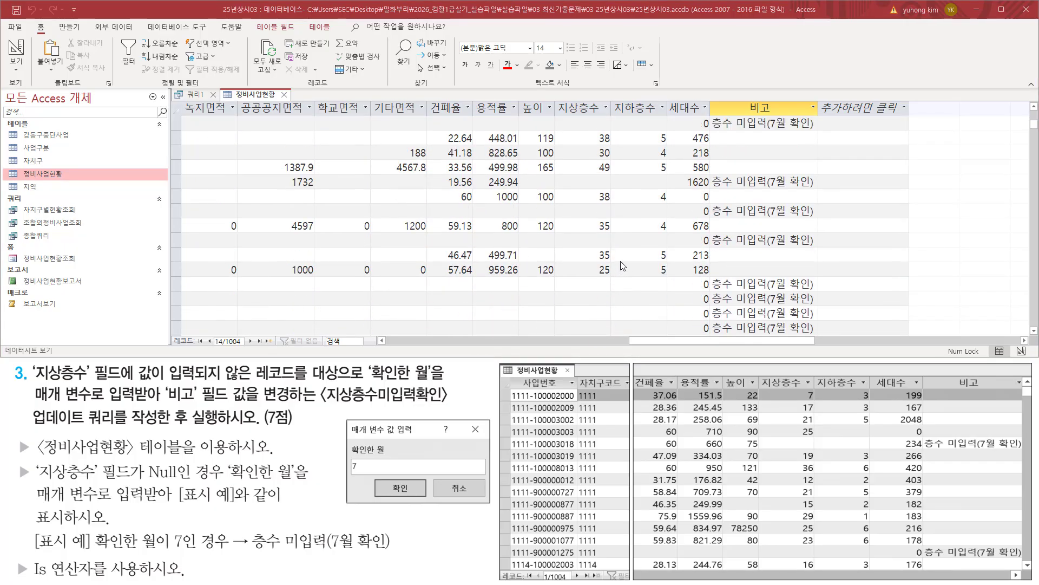
pyautogui.moveTo(708, 128); pyautogui.dragTo(823, 128)
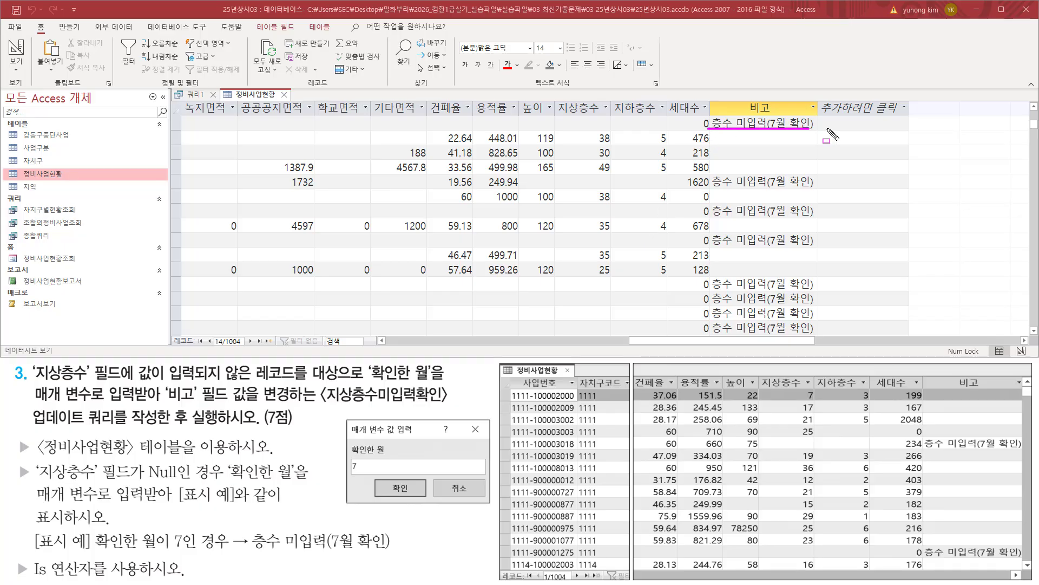
pyautogui.moveTo(709, 185); pyautogui.dragTo(804, 186)
pyautogui.moveTo(713, 216); pyautogui.dragTo(823, 216)
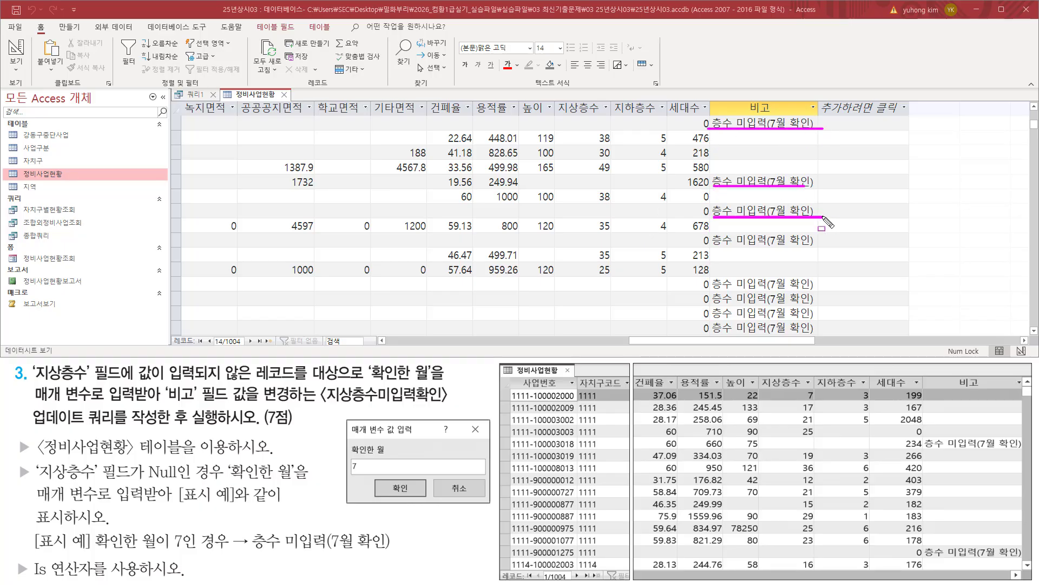
pyautogui.moveTo(559, 113); pyautogui.dragTo(606, 125)
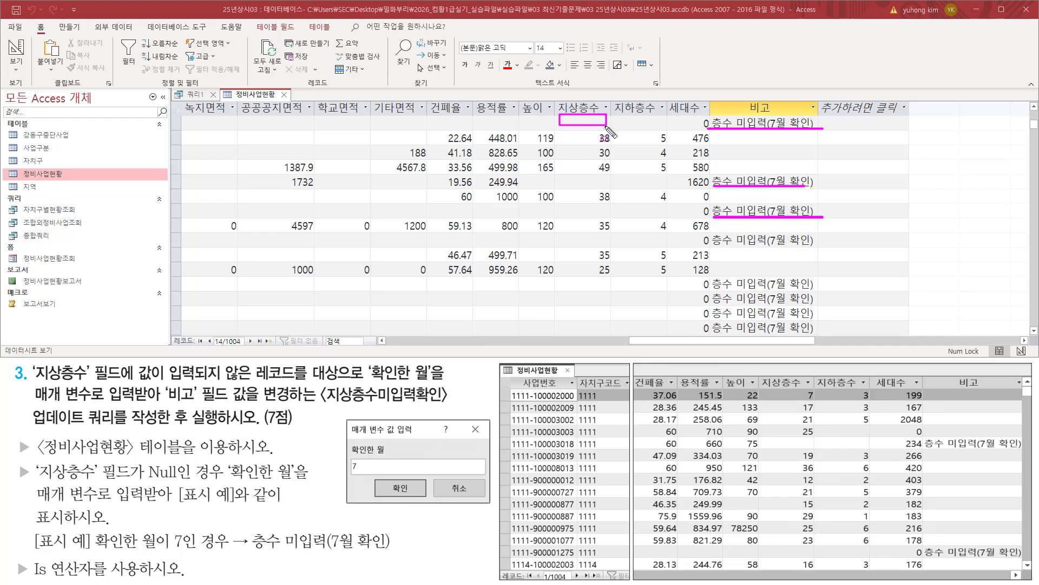
pyautogui.moveTo(561, 172)
pyautogui.mouseDown()
pyautogui.moveTo(607, 186)
pyautogui.moveTo(615, 215)
pyautogui.mouseUp()
pyautogui.moveTo(559, 233); pyautogui.dragTo(614, 248)
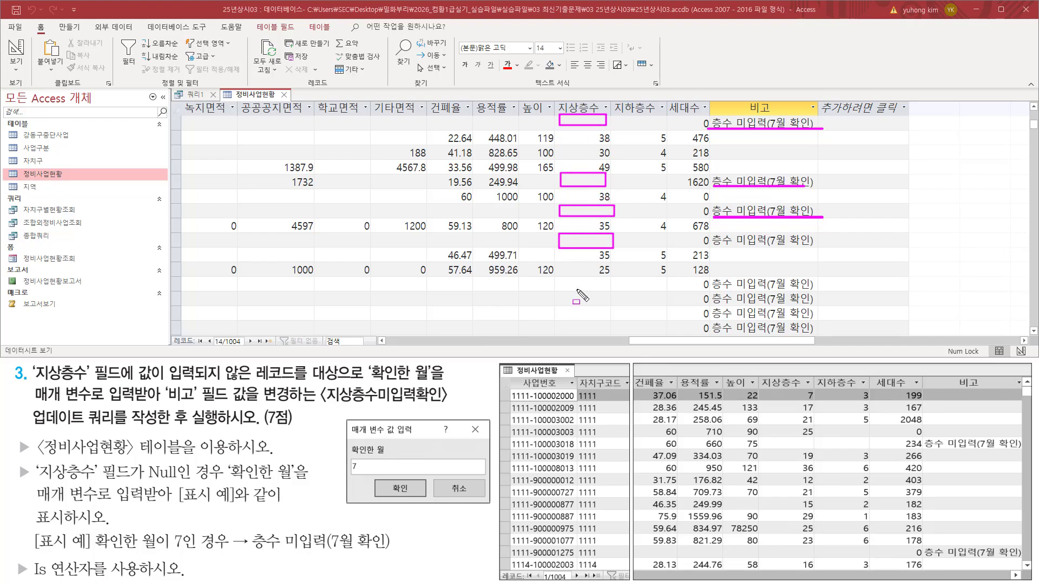
pyautogui.moveTo(563, 278); pyautogui.dragTo(610, 337)
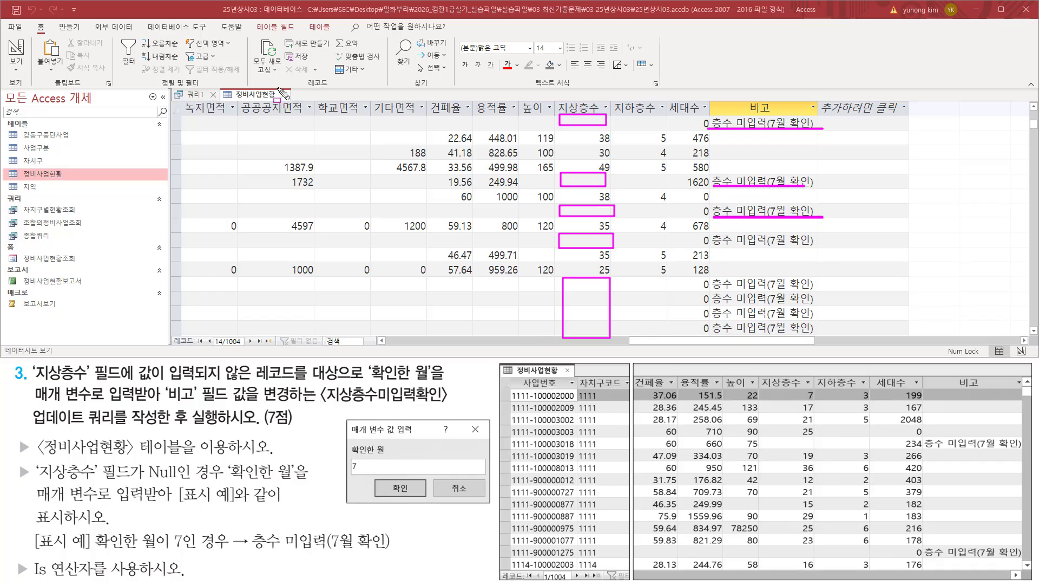
# - Close the 정비사업현황 table and save its layout changes
pyautogui.moveTo(278, 88); pyautogui.dragTo(291, 102)
pyautogui.click(283, 94)
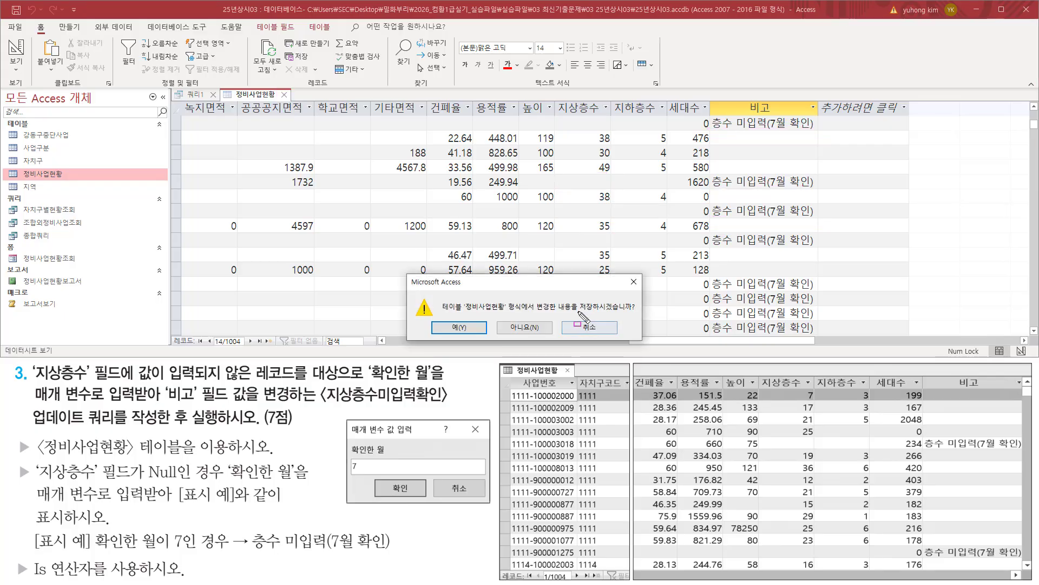
pyautogui.moveTo(579, 311); pyautogui.dragTo(628, 311)
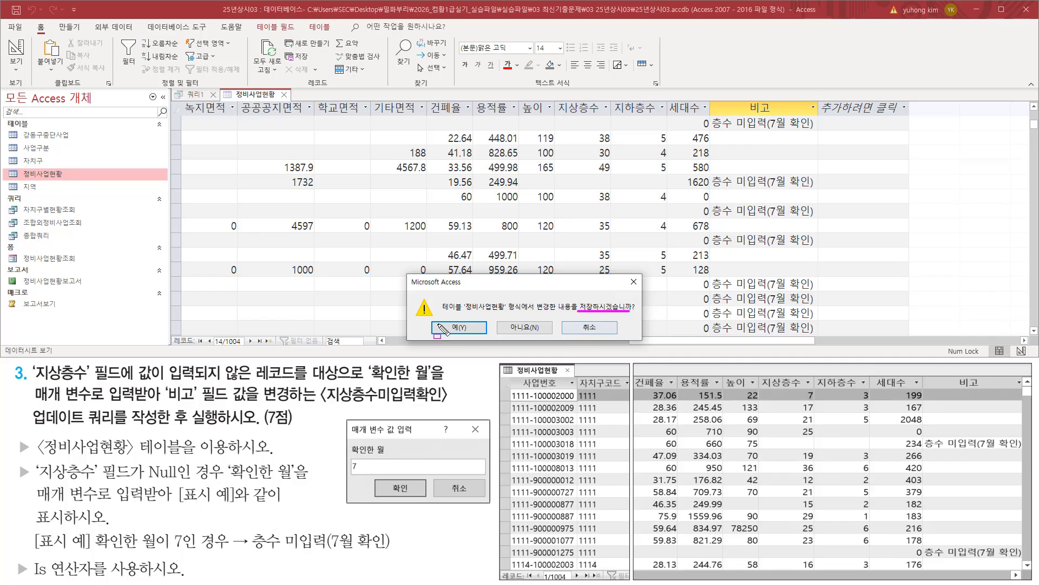
pyautogui.moveTo(437, 318); pyautogui.dragTo(480, 337)
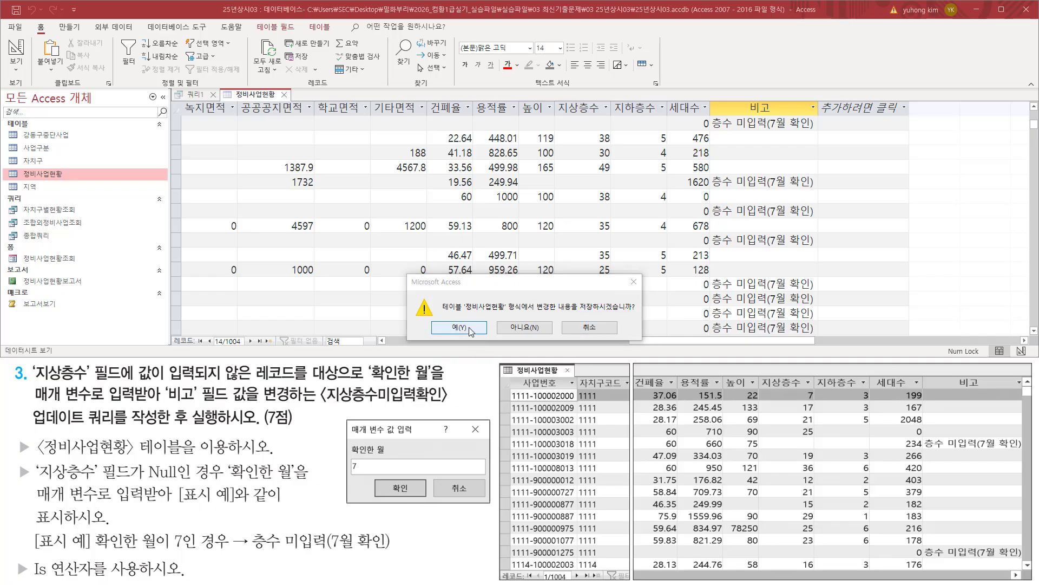
pyautogui.click(459, 327)
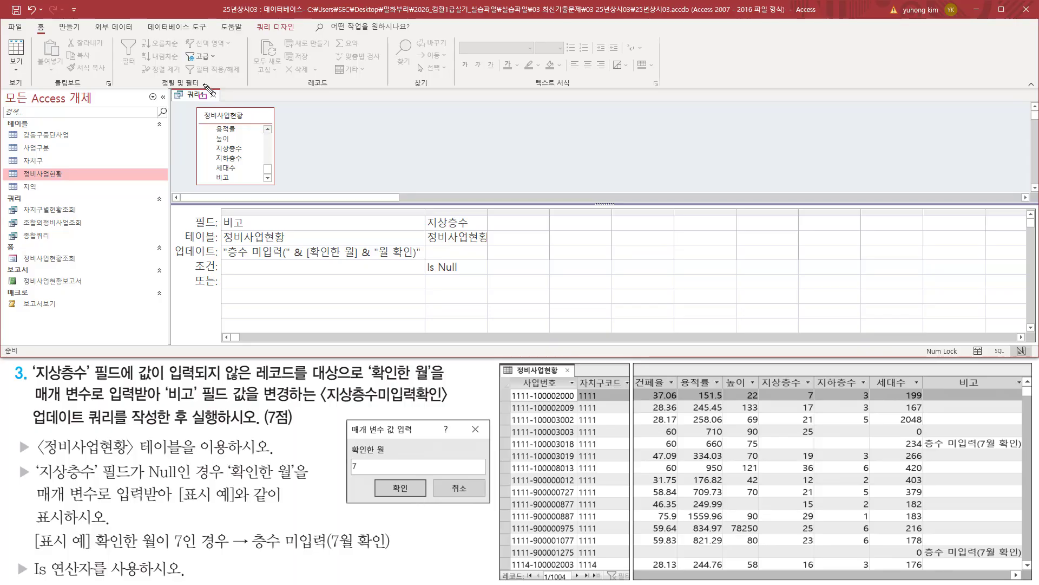
# - Close the update query design and choose to save its changes
pyautogui.moveTo(204, 85); pyautogui.dragTo(223, 102)
pyautogui.click(213, 95)
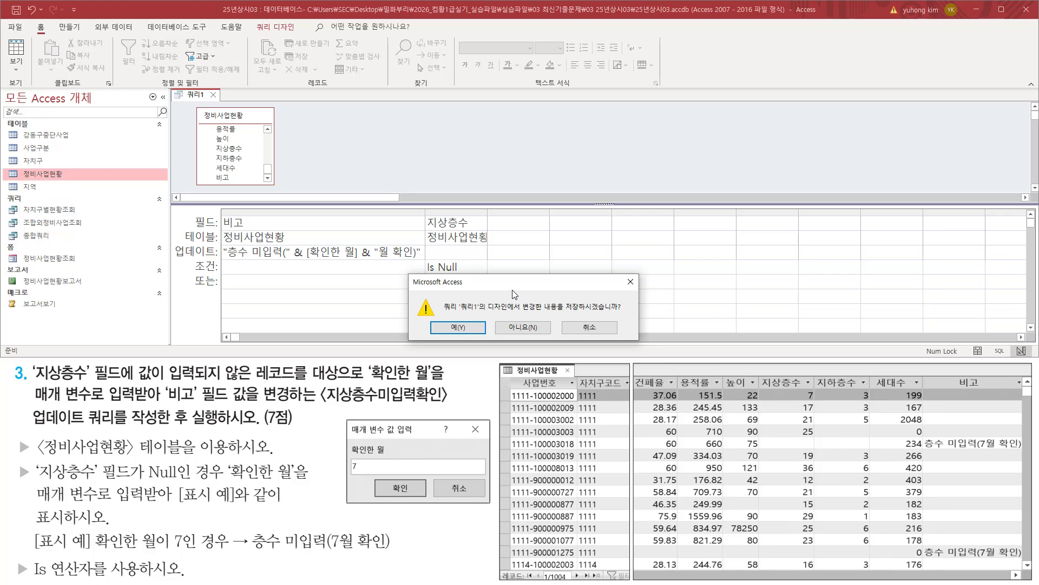
pyautogui.moveTo(563, 313); pyautogui.dragTo(626, 314)
pyautogui.moveTo(447, 318); pyautogui.dragTo(469, 335)
pyautogui.click(469, 332)
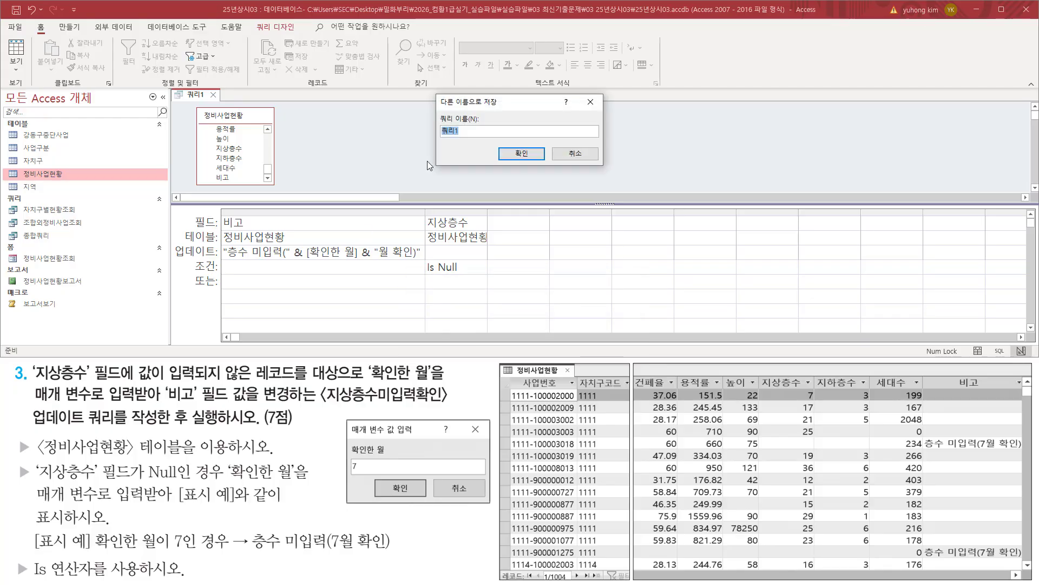
# - Name the update query 지상층수미입력확인 and complete the save
pyautogui.moveTo(437, 109); pyautogui.dragTo(482, 142)
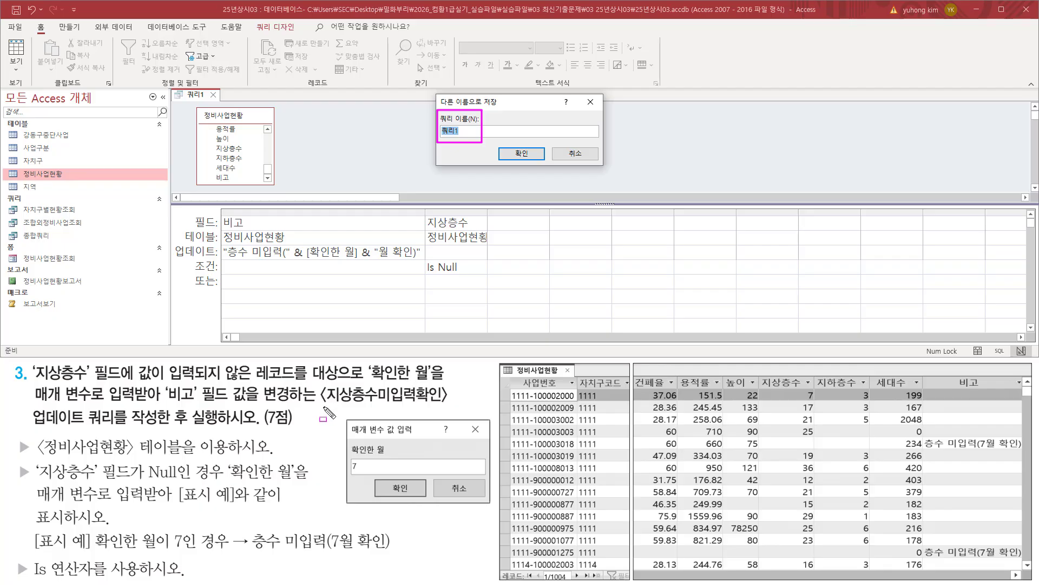
pyautogui.moveTo(321, 402); pyautogui.dragTo(446, 401)
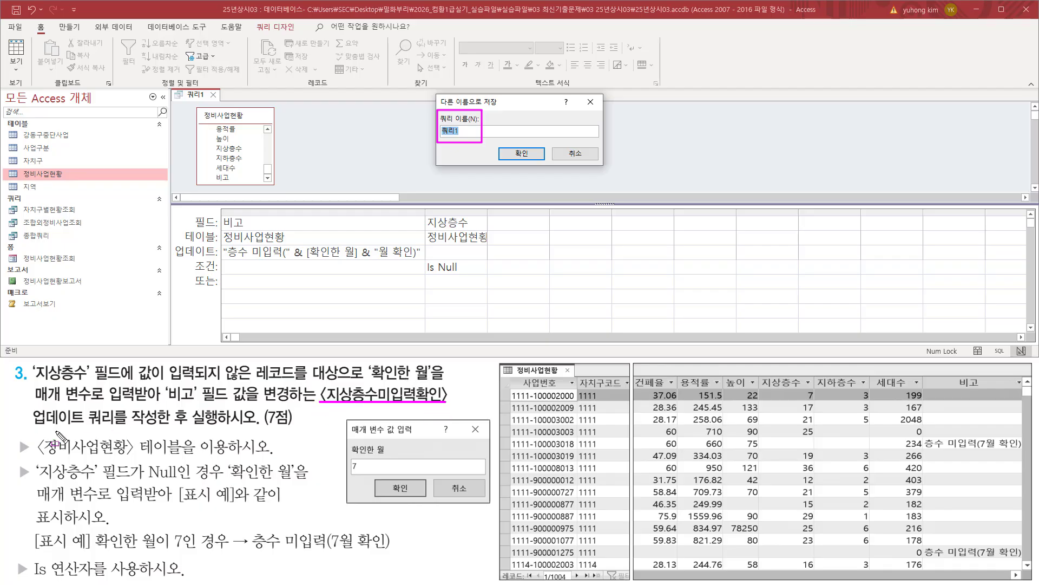
pyautogui.moveTo(28, 426); pyautogui.dragTo(139, 428)
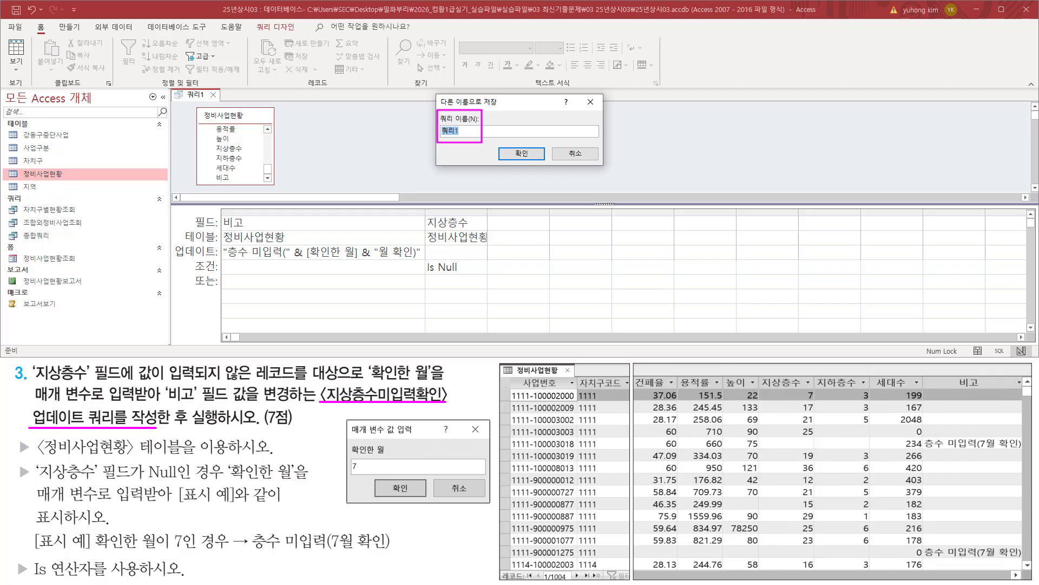
pyautogui.press('Escape')
pyautogui.write('짓')
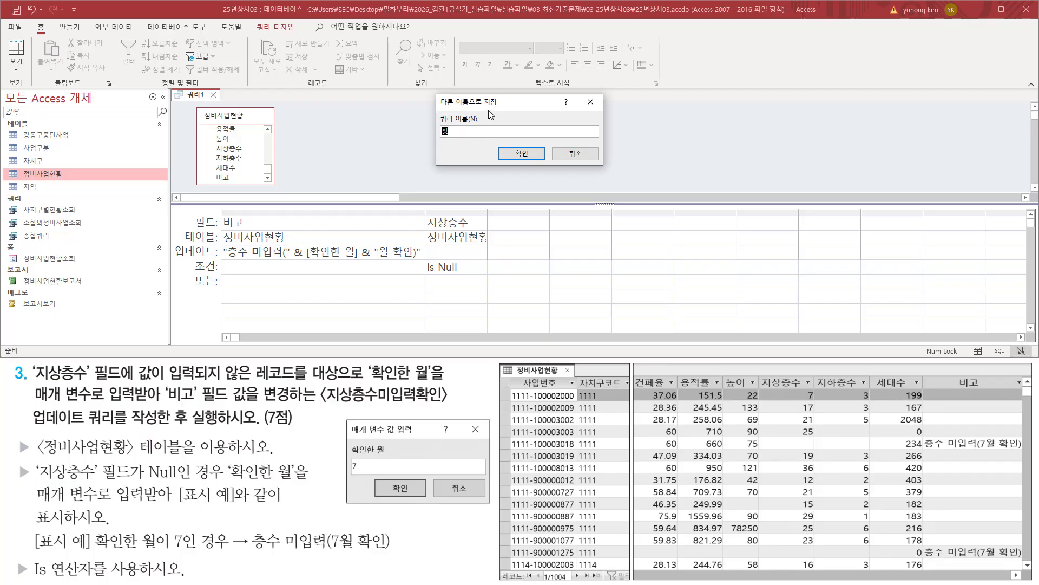
pyautogui.write('층수')
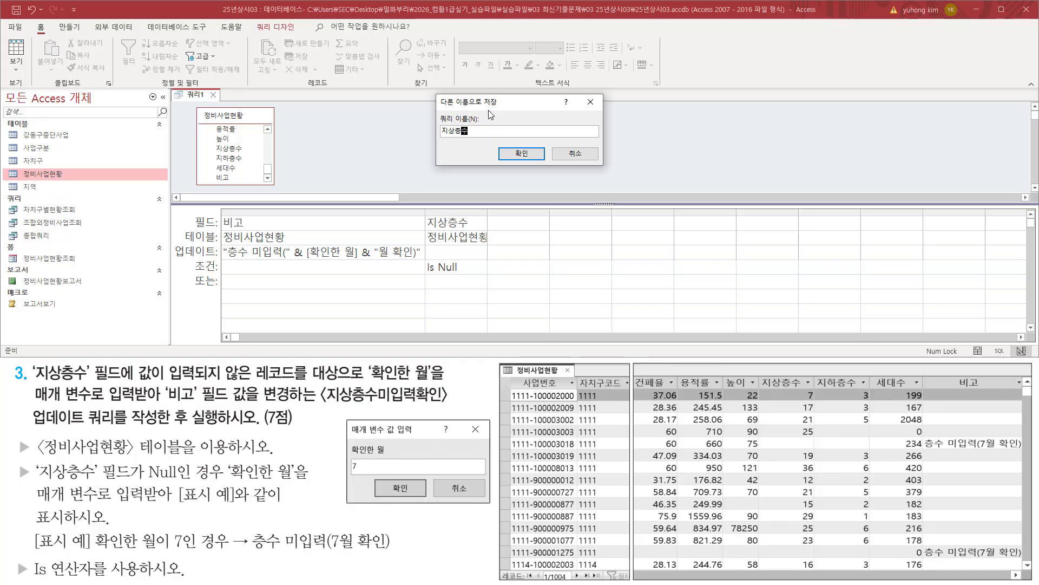
pyautogui.write('미입력확인')
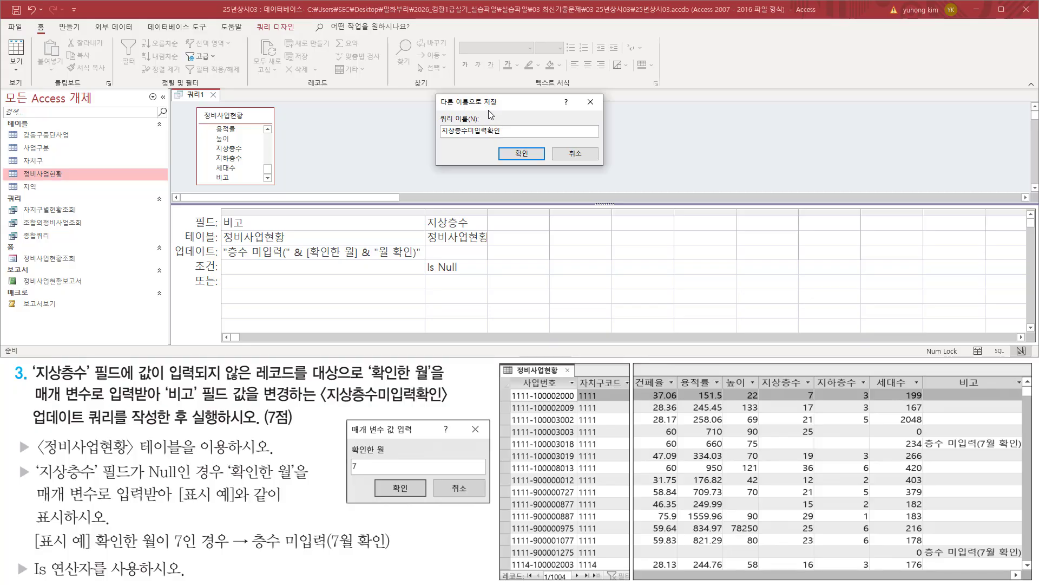
pyautogui.moveTo(437, 138); pyautogui.dragTo(501, 138)
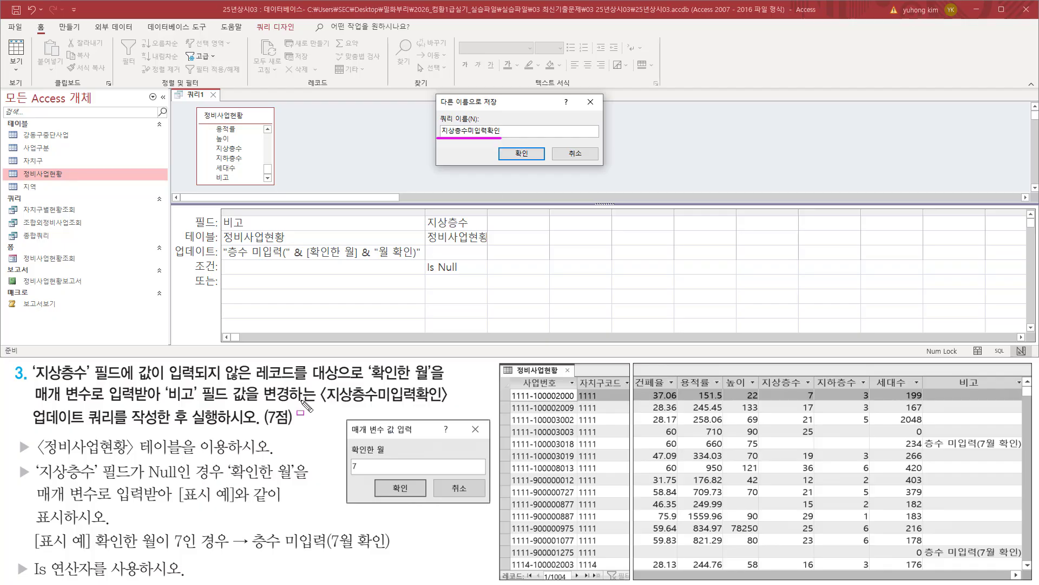
pyautogui.moveTo(324, 398); pyautogui.dragTo(444, 404)
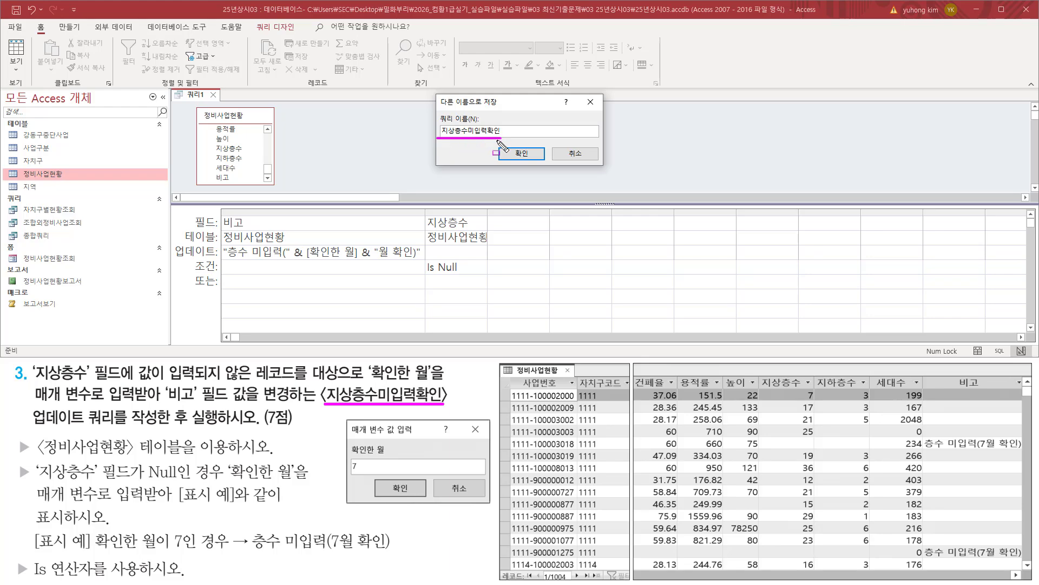
pyautogui.moveTo(515, 144); pyautogui.dragTo(535, 165)
pyautogui.press('Escape')
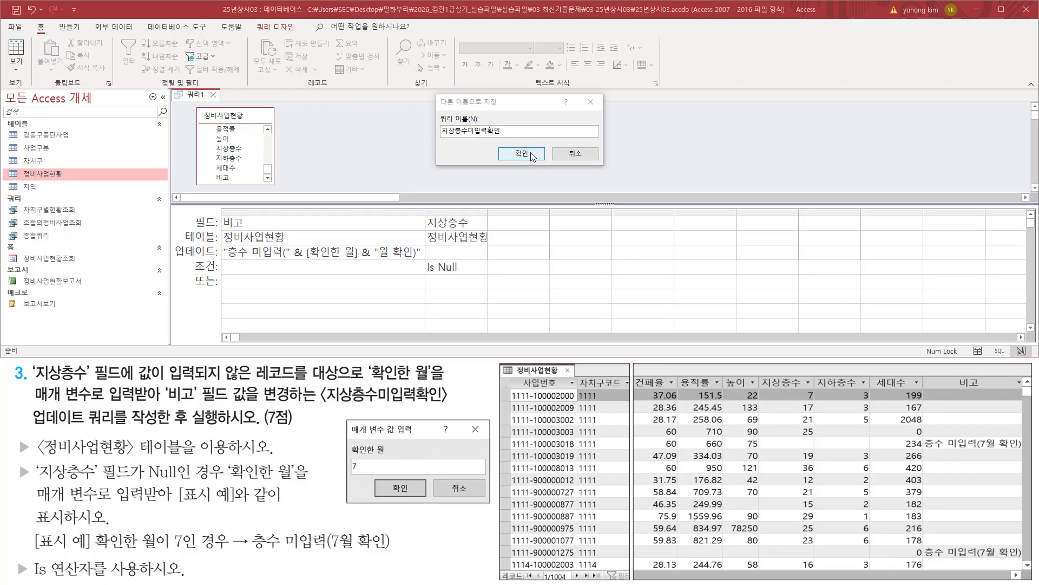
pyautogui.click(533, 154)
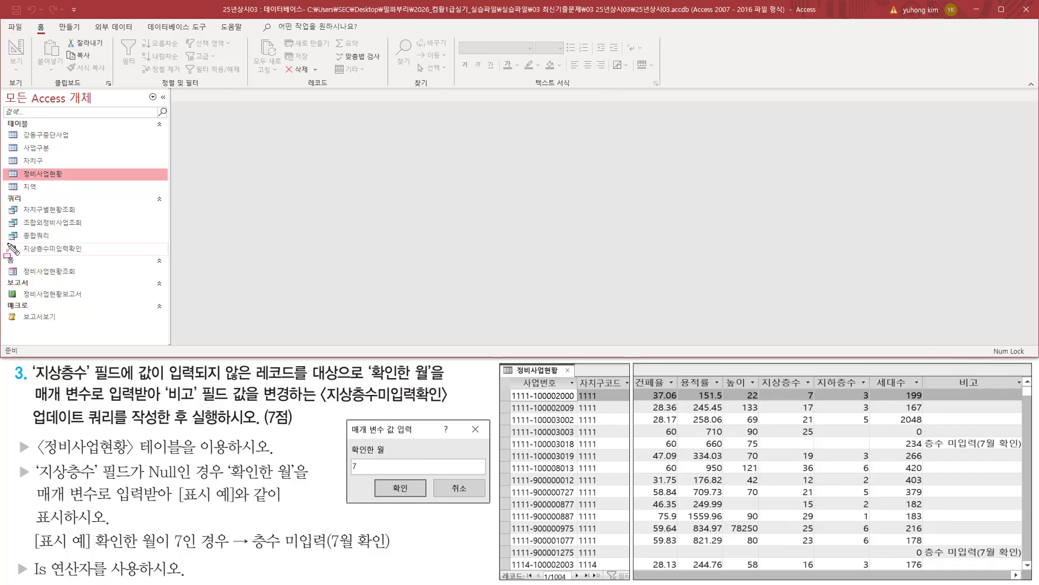
pyautogui.moveTo(5, 242); pyautogui.dragTo(101, 258)
pyautogui.press('Escape')
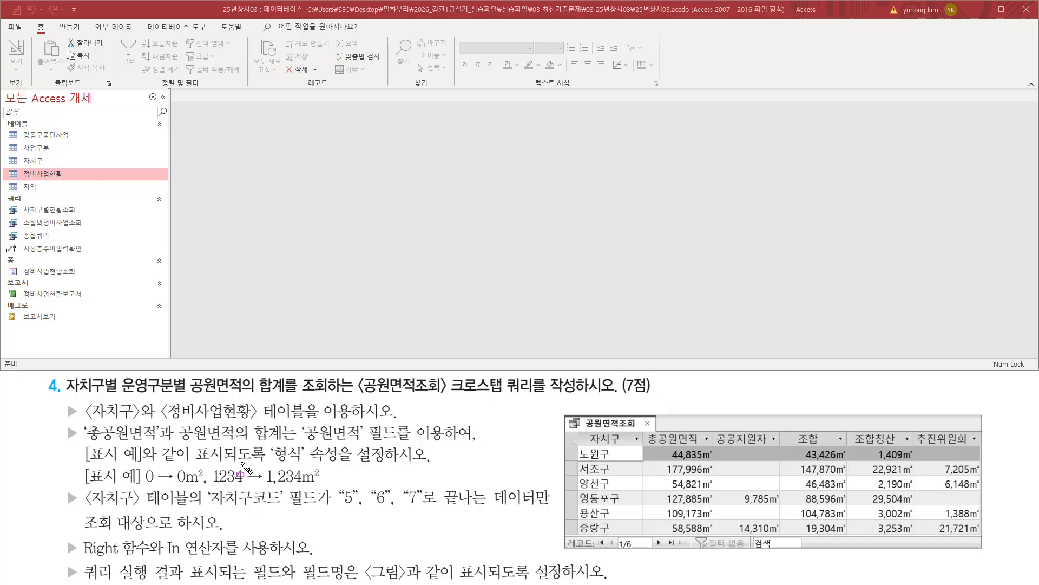
# - Read the 공원면적조회 task for its query type, source tables 자치구 and 정비사업현황, and the expected result layout
pyautogui.moveTo(63, 376)
pyautogui.mouseDown()
pyautogui.moveTo(118, 395)
pyautogui.moveTo(547, 396)
pyautogui.mouseUp()
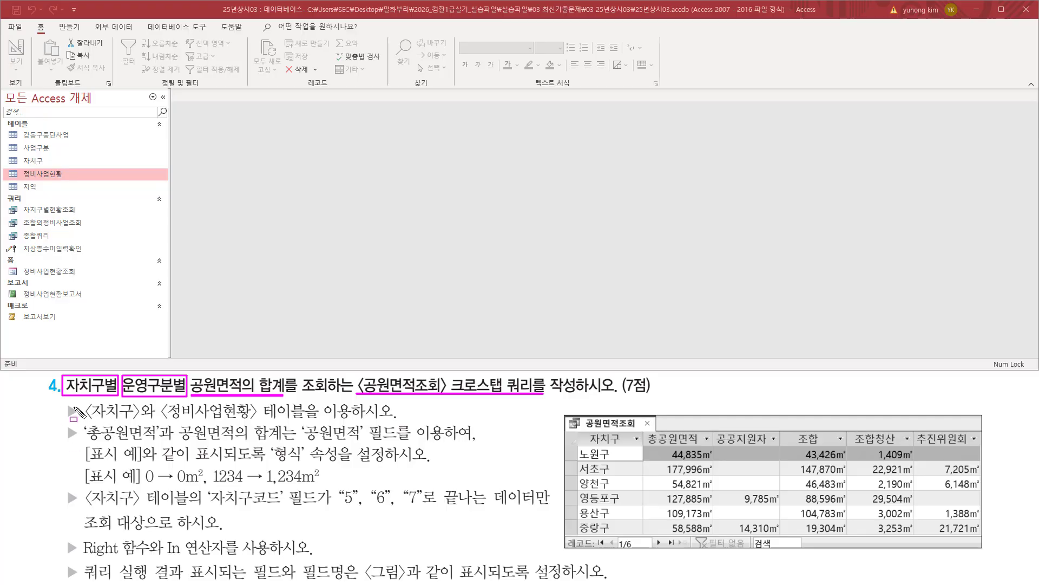
pyautogui.moveTo(63, 403)
pyautogui.mouseDown()
pyautogui.moveTo(80, 419)
pyautogui.moveTo(258, 418)
pyautogui.mouseUp()
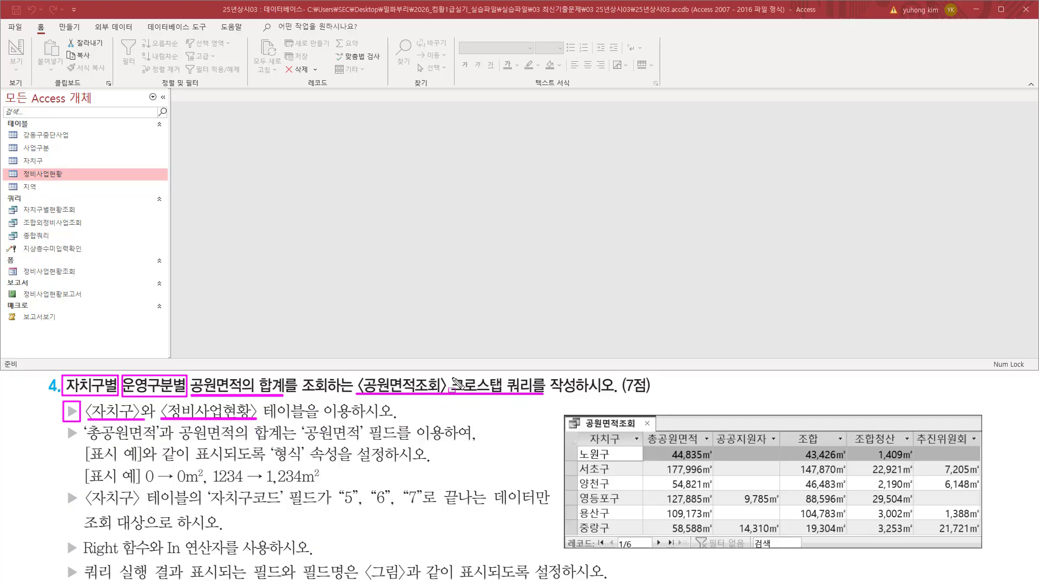
pyautogui.moveTo(447, 373); pyautogui.dragTo(542, 401)
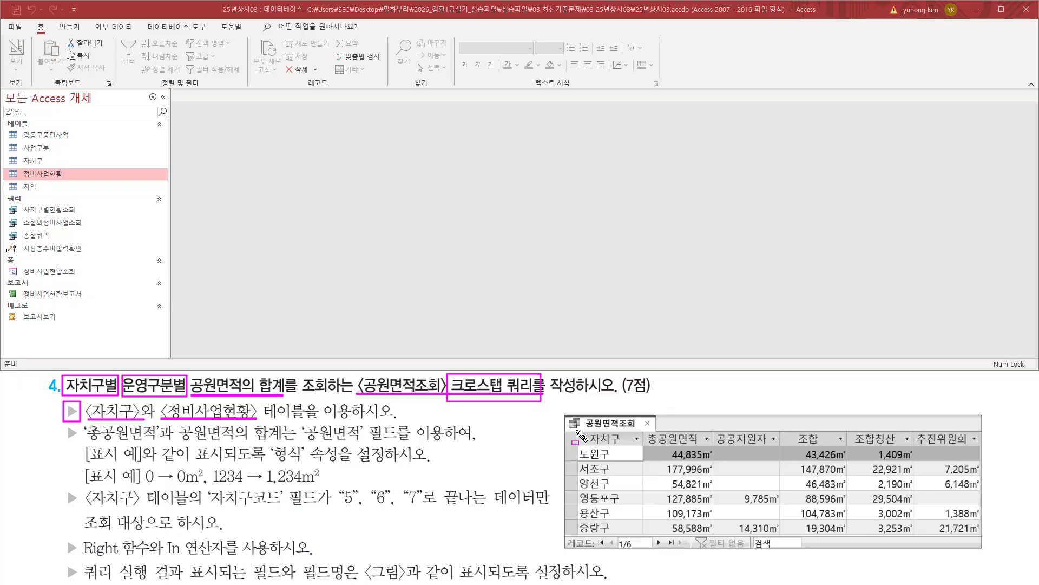
pyautogui.moveTo(577, 432)
pyautogui.mouseDown()
pyautogui.moveTo(611, 501)
pyautogui.moveTo(981, 537)
pyautogui.mouseUp()
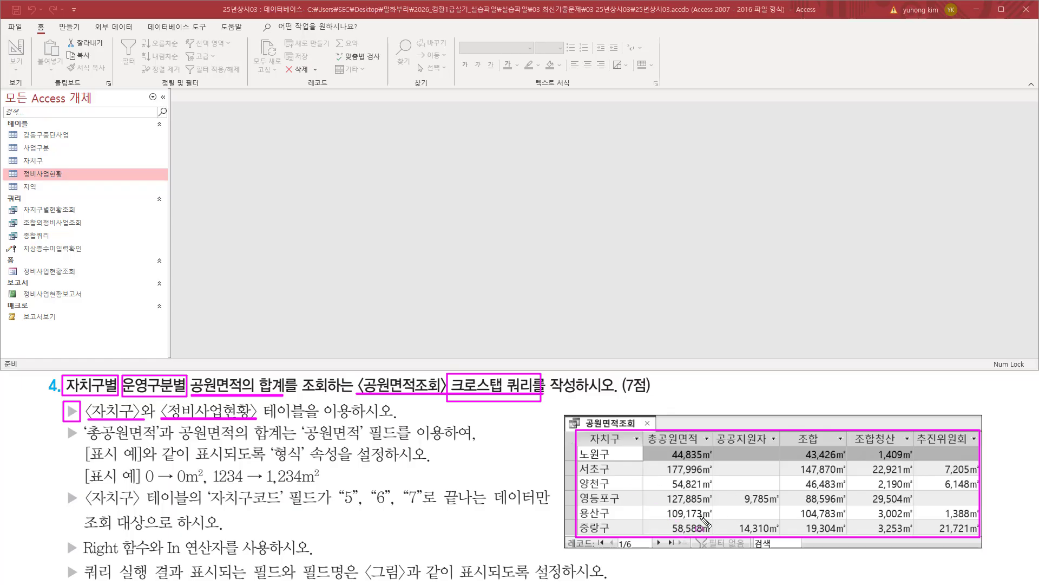
pyautogui.press('e')
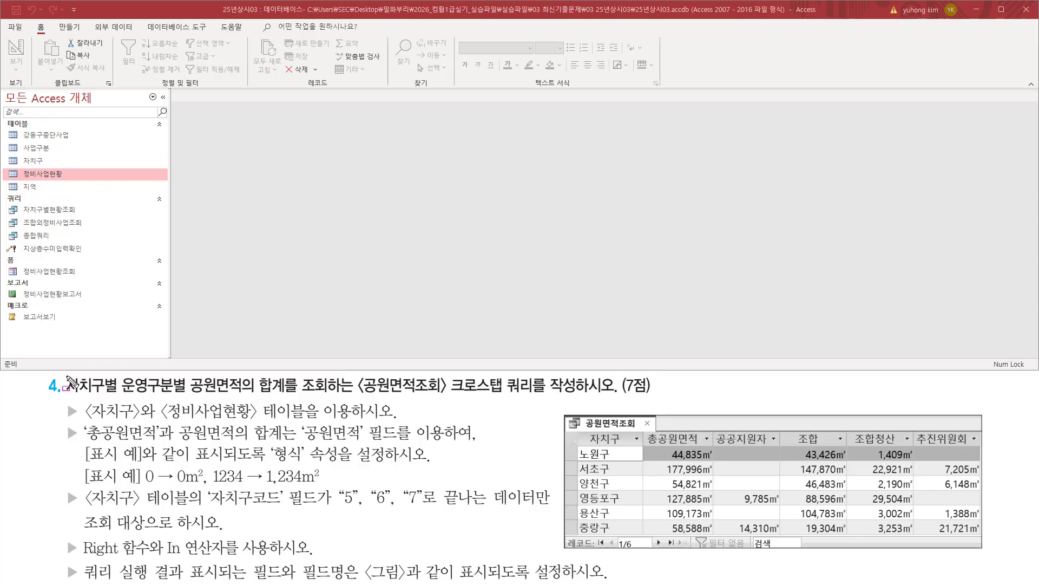
# - Examine how 자치구, 운영구분, 총공원면적 and the 공원면적 sums map to the row headings, column headings and values in the sample result
pyautogui.moveTo(61, 375); pyautogui.dragTo(118, 395)
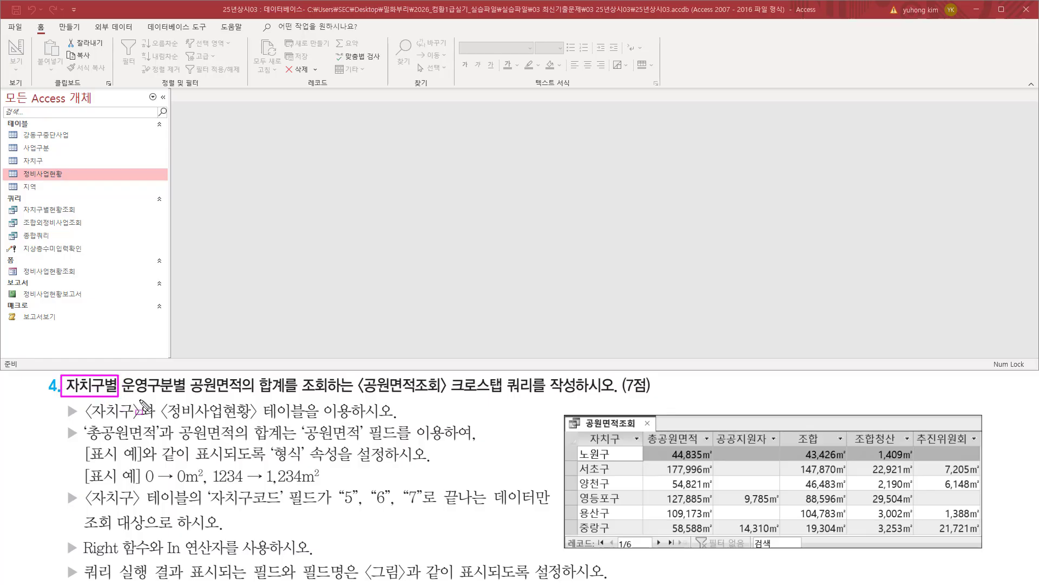
pyautogui.moveTo(577, 429); pyautogui.dragTo(633, 537)
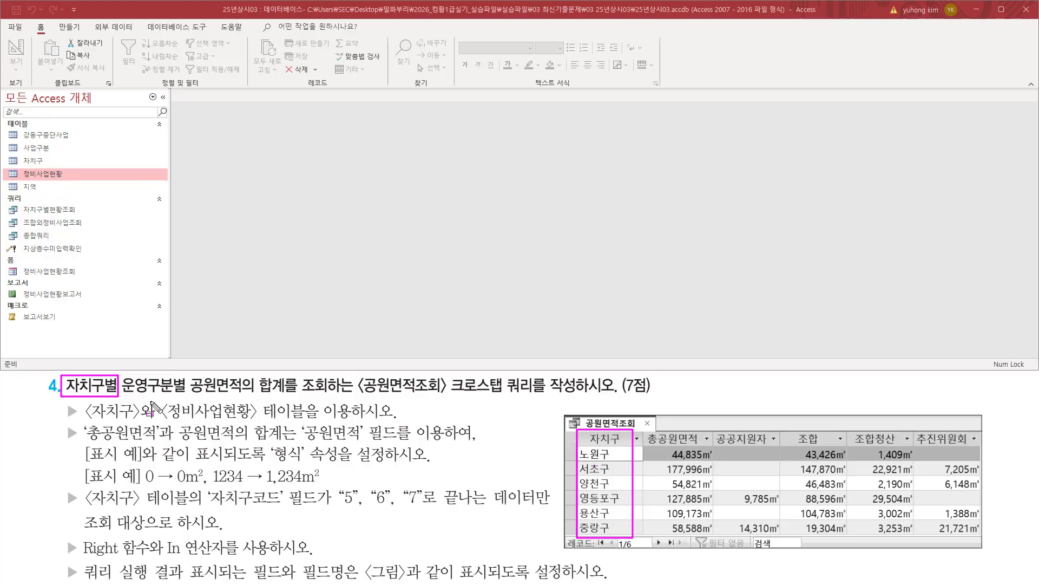
pyautogui.moveTo(122, 393); pyautogui.dragTo(186, 393)
pyautogui.moveTo(715, 446)
pyautogui.mouseDown()
pyautogui.moveTo(975, 446)
pyautogui.moveTo(978, 436)
pyautogui.mouseUp()
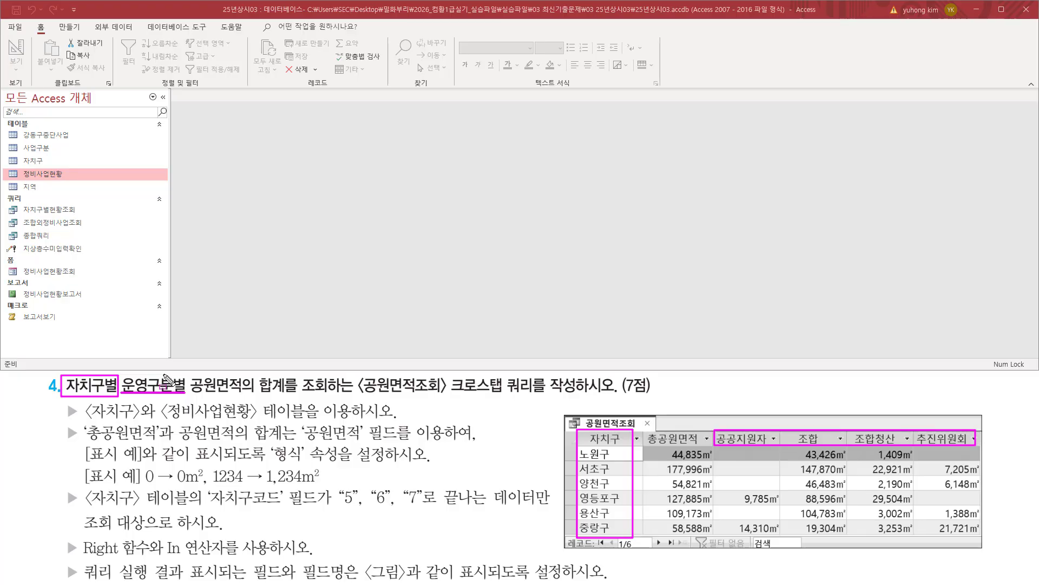
pyautogui.moveTo(186, 394)
pyautogui.mouseDown()
pyautogui.moveTo(189, 372)
pyautogui.moveTo(289, 375)
pyautogui.moveTo(291, 399)
pyautogui.mouseUp()
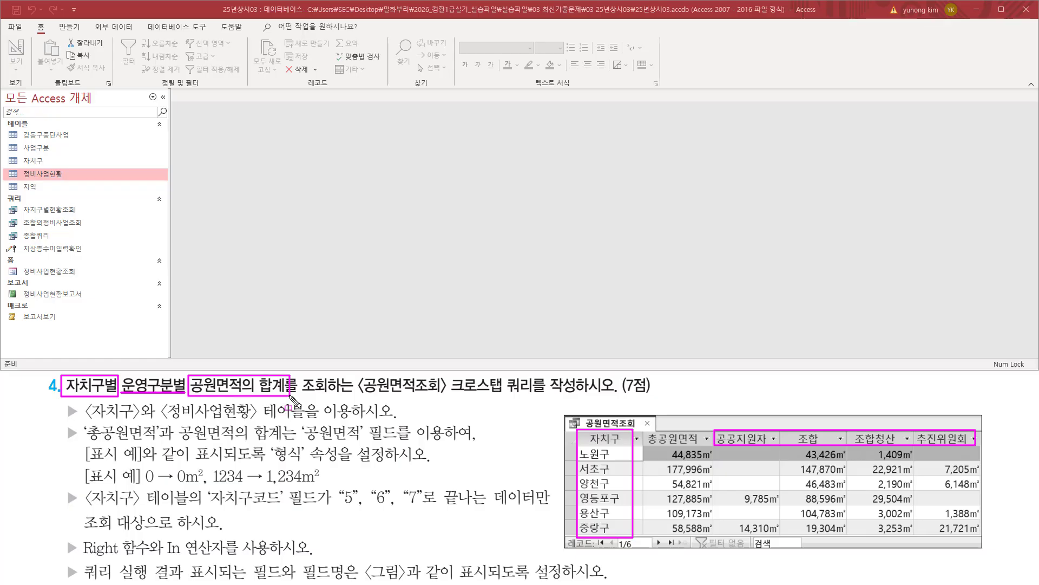
pyautogui.moveTo(725, 446); pyautogui.dragTo(975, 540)
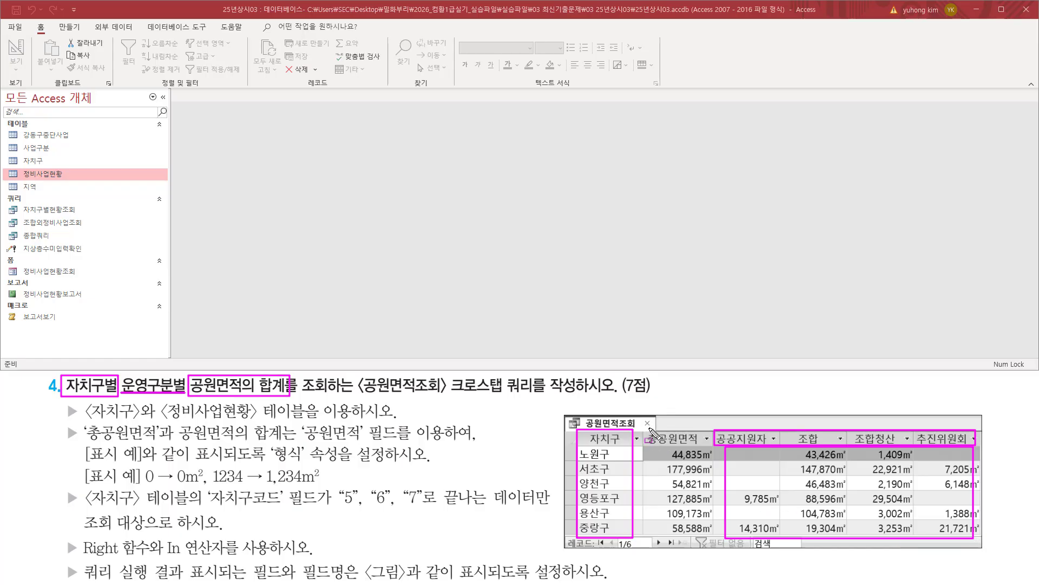
pyautogui.moveTo(650, 427)
pyautogui.mouseDown()
pyautogui.moveTo(699, 494)
pyautogui.moveTo(703, 535)
pyautogui.mouseUp()
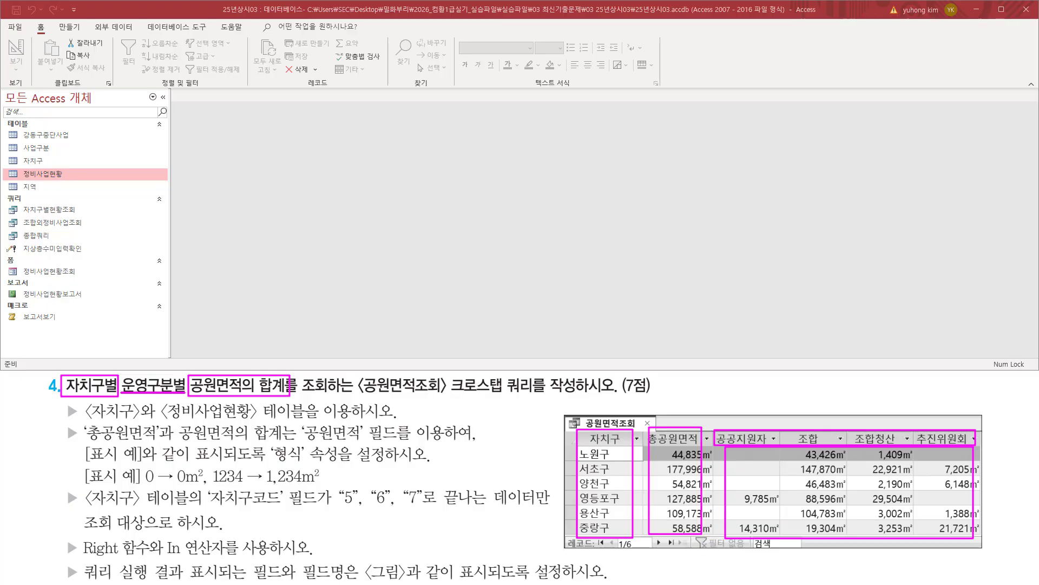
pyautogui.moveTo(762, 449); pyautogui.dragTo(733, 483)
pyautogui.moveTo(794, 459); pyautogui.dragTo(768, 504)
pyautogui.moveTo(831, 467); pyautogui.dragTo(799, 515)
pyautogui.moveTo(893, 474); pyautogui.dragTo(843, 514)
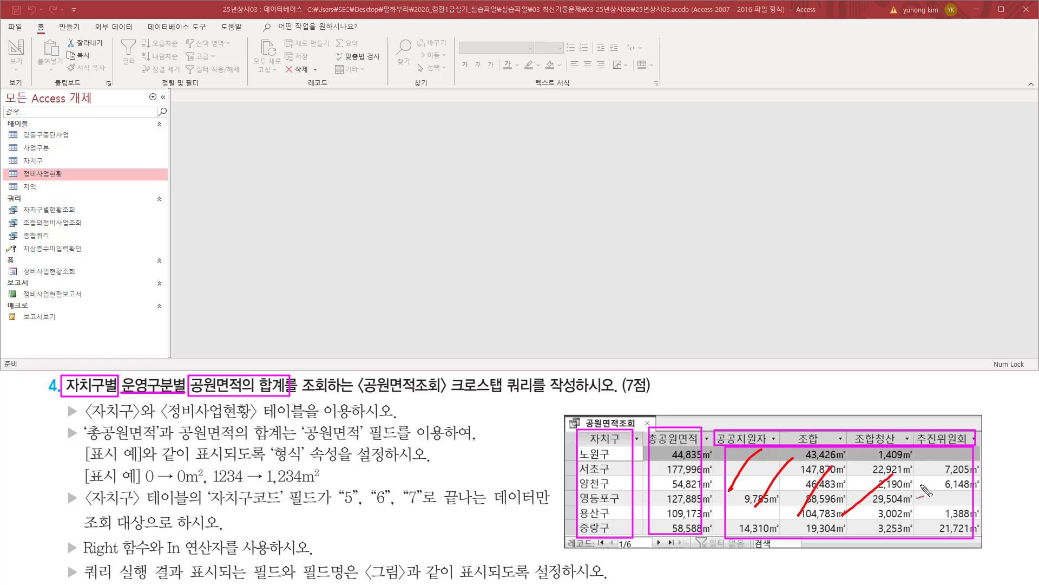
pyautogui.moveTo(924, 479); pyautogui.dragTo(884, 542)
pyautogui.moveTo(956, 503); pyautogui.dragTo(927, 537)
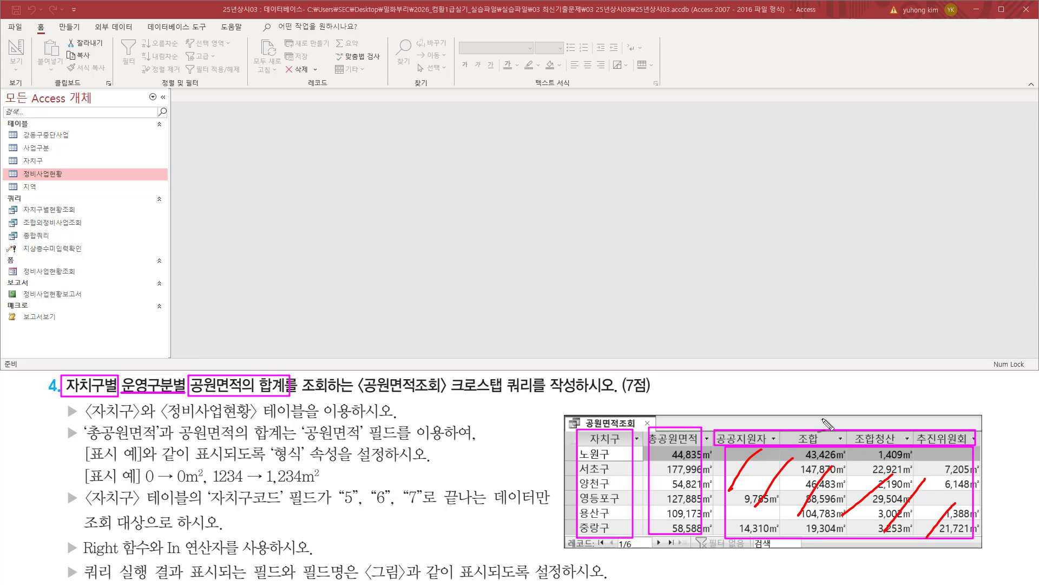
pyautogui.moveTo(788, 436); pyautogui.dragTo(795, 433)
pyautogui.moveTo(85, 442)
pyautogui.mouseDown()
pyautogui.moveTo(163, 441)
pyautogui.moveTo(157, 422)
pyautogui.moveTo(284, 422)
pyautogui.moveTo(373, 442)
pyautogui.moveTo(442, 442)
pyautogui.mouseUp()
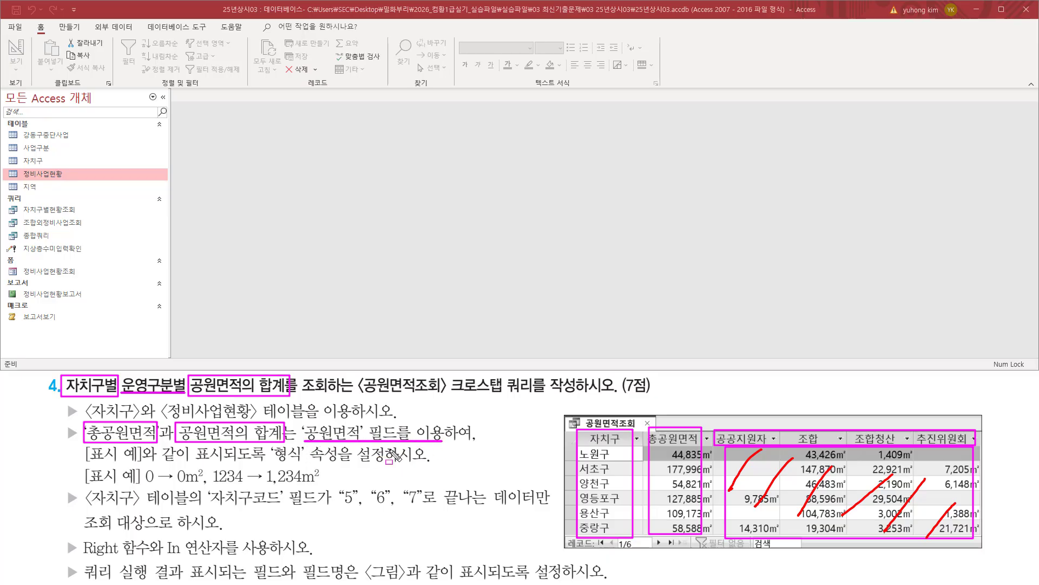
pyautogui.press('Escape')
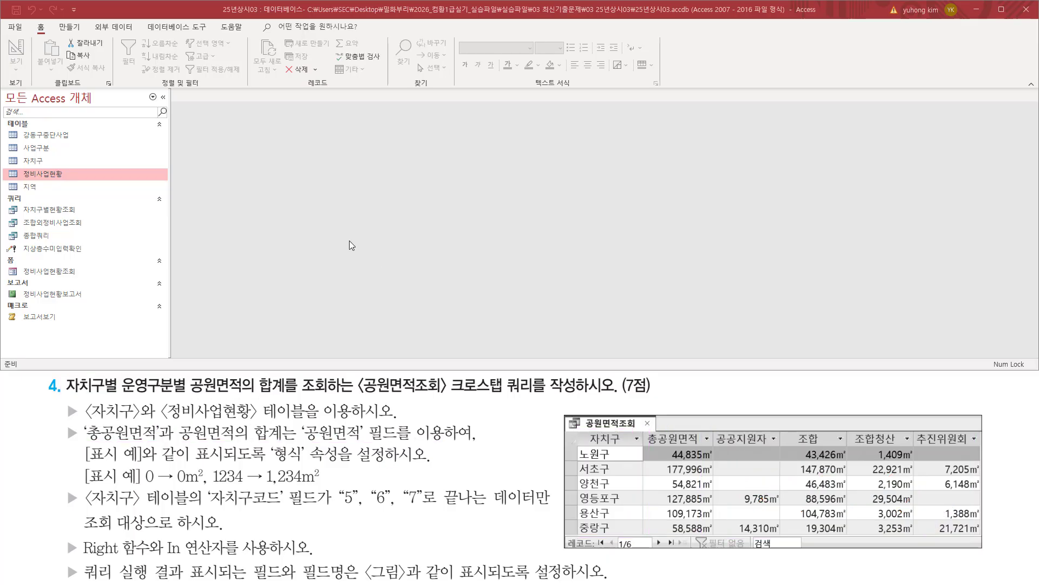
# - Create a new blank query in design view
pyautogui.click(62, 26)
pyautogui.hotkey('ctrl', '2')
pyautogui.keyDown('ctrl'); pyautogui.moveTo(54, 20); pyautogui.dragTo(86, 34); pyautogui.keyUp('ctrl')
pyautogui.keyDown('shift'); pyautogui.moveTo(158, 88); pyautogui.dragTo(177, 88); pyautogui.keyUp('shift')
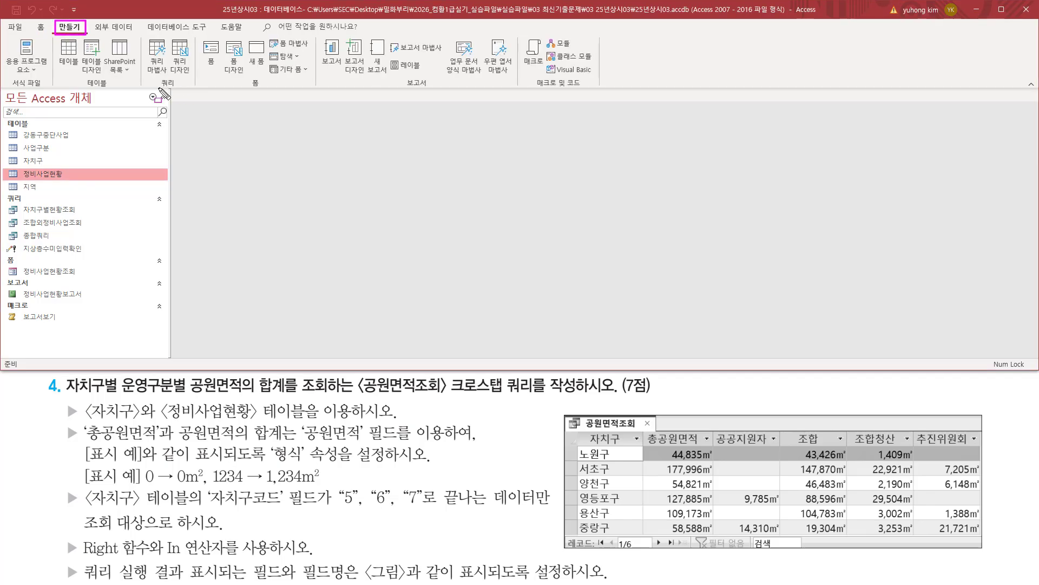
pyautogui.keyDown('ctrl'); pyautogui.moveTo(169, 39); pyautogui.dragTo(188, 74); pyautogui.keyUp('ctrl')
pyautogui.press('Escape')
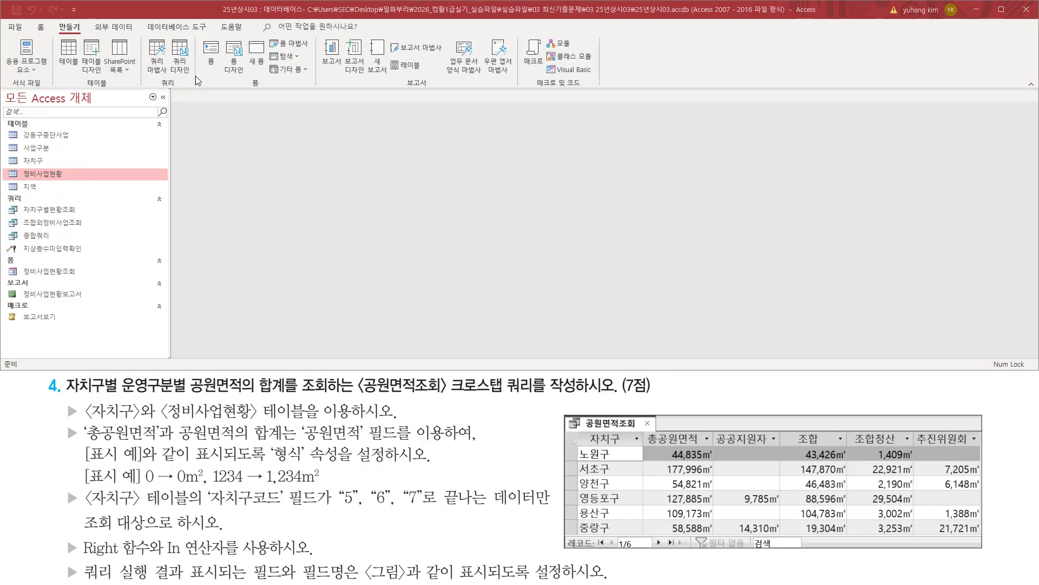
pyautogui.click(181, 61)
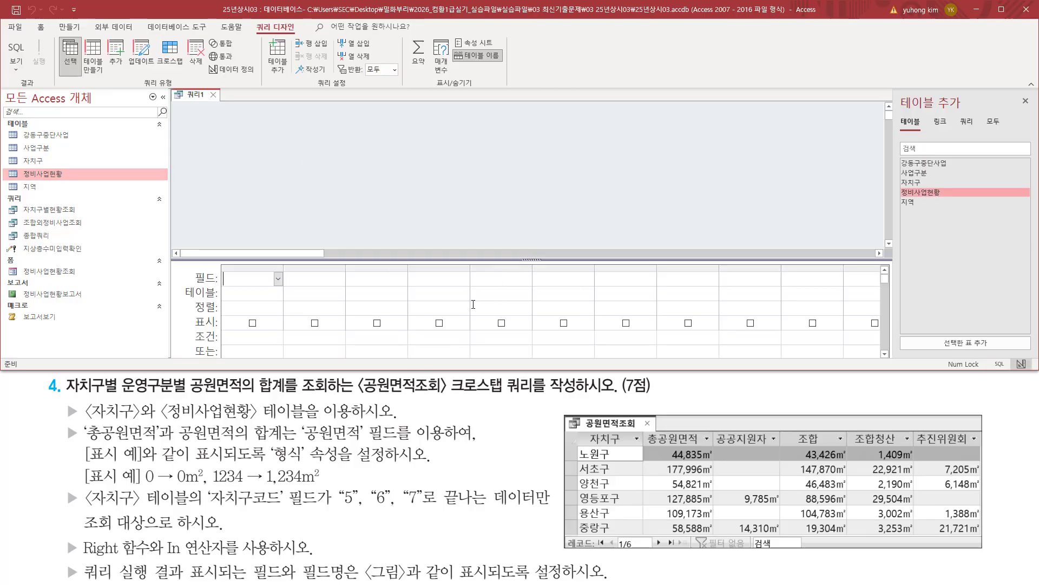
# - Add the 자치구 and 정비사업현황 tables to the query and close the table list
pyautogui.hotkey('ctrl', '2')
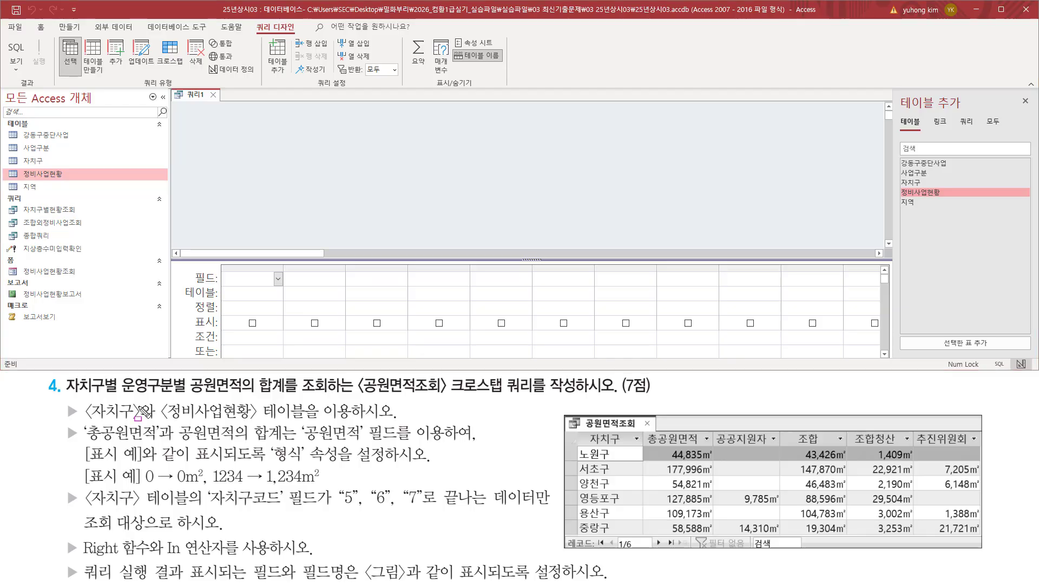
pyautogui.moveTo(81, 418); pyautogui.dragTo(287, 418)
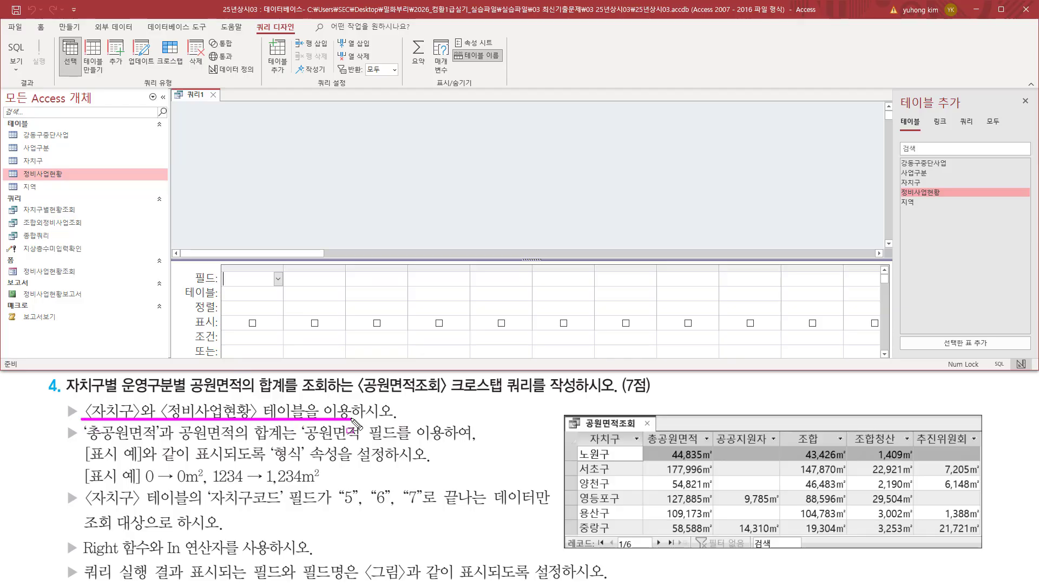
pyautogui.press('Escape')
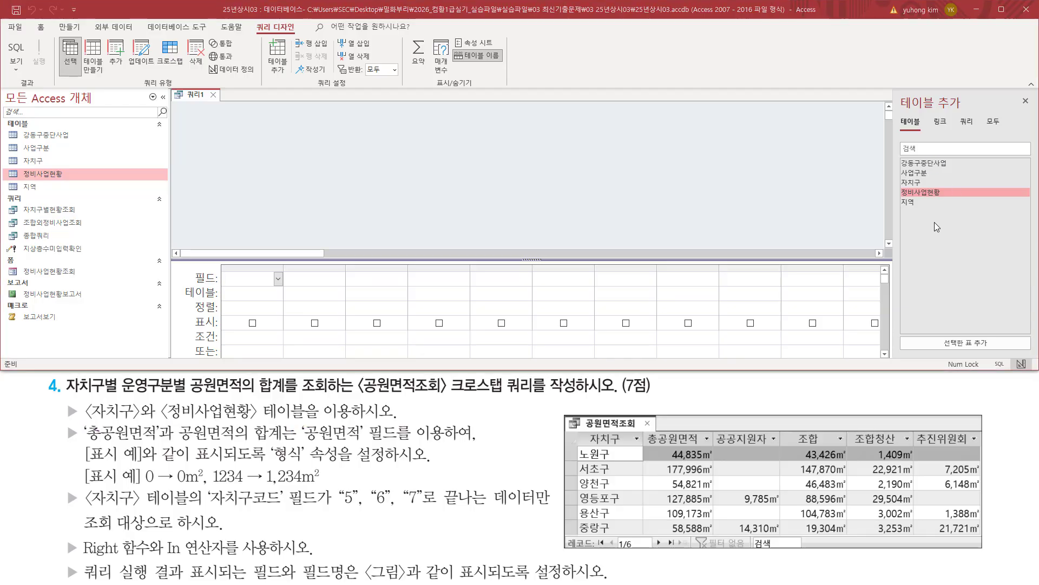
pyautogui.click(927, 184)
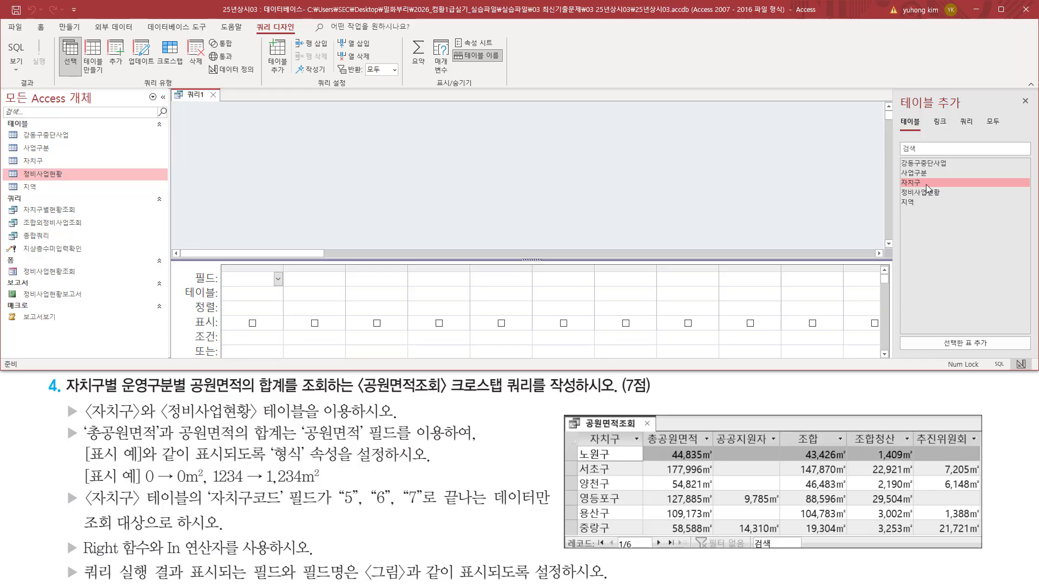
pyautogui.doubleClick(926, 184)
pyautogui.click(930, 194)
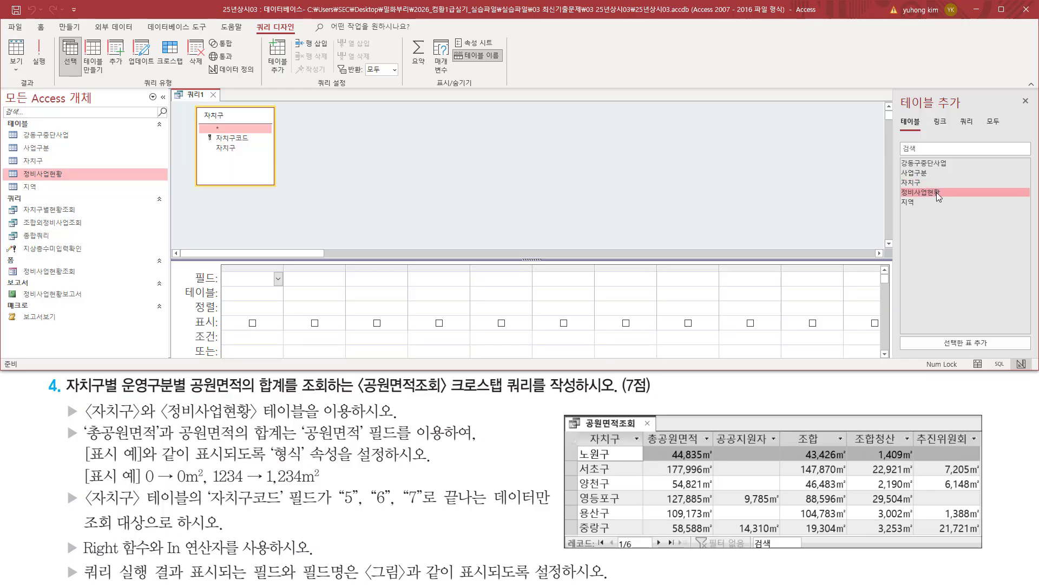
pyautogui.doubleClick(936, 192)
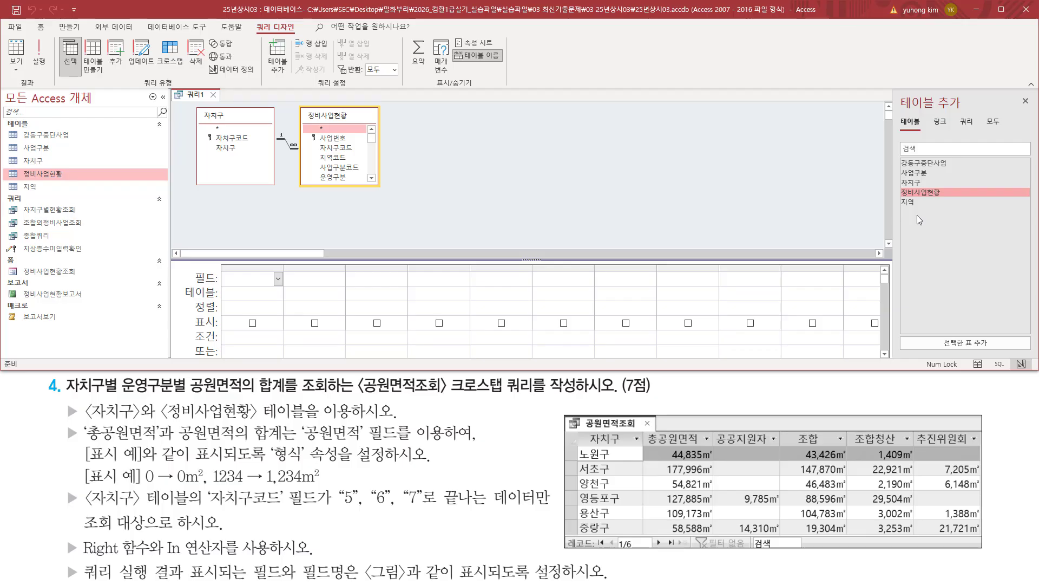
pyautogui.click(1025, 101)
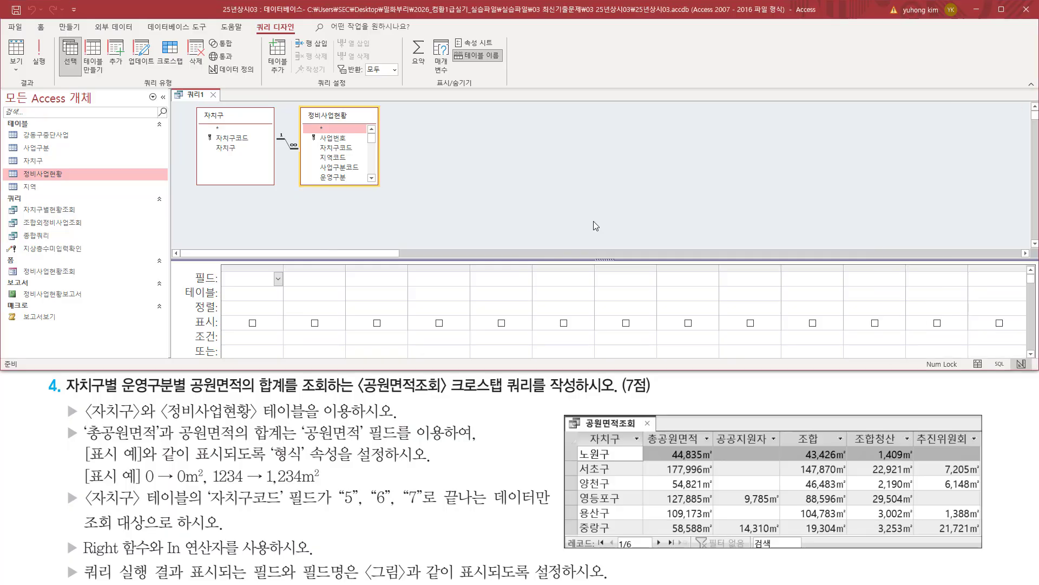
# - Enlarge the query design grid and change the query type to crosstab
pyautogui.moveTo(509, 258); pyautogui.dragTo(522, 205)
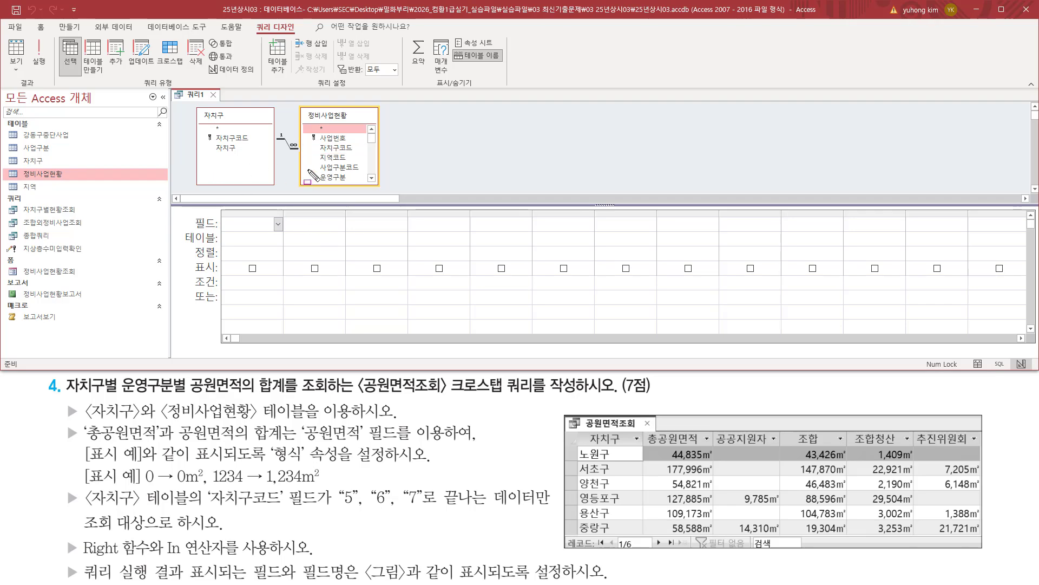
pyautogui.moveTo(139, 76); pyautogui.dragTo(178, 88)
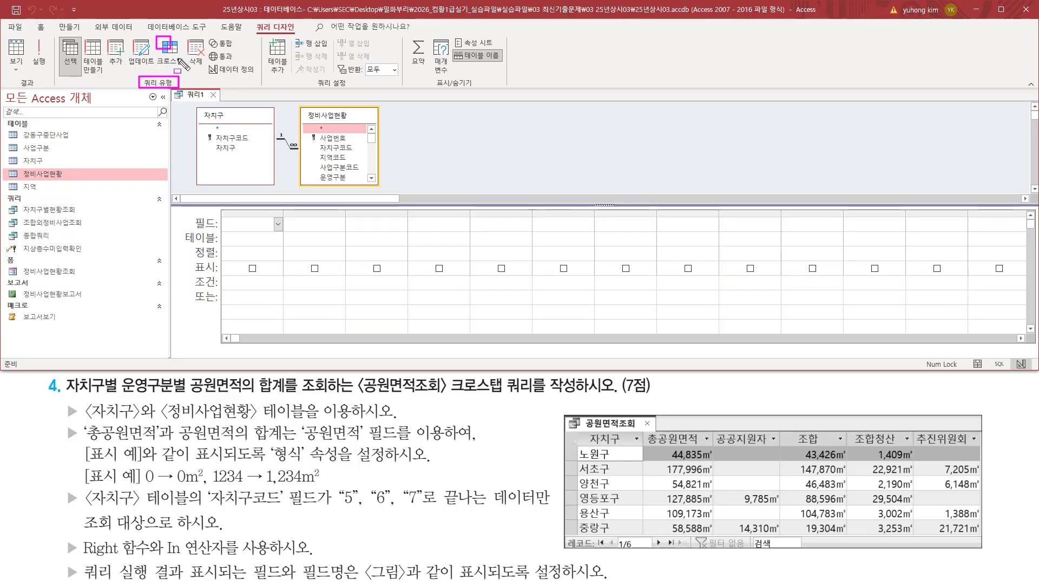
pyautogui.press('Escape')
pyautogui.click(171, 63)
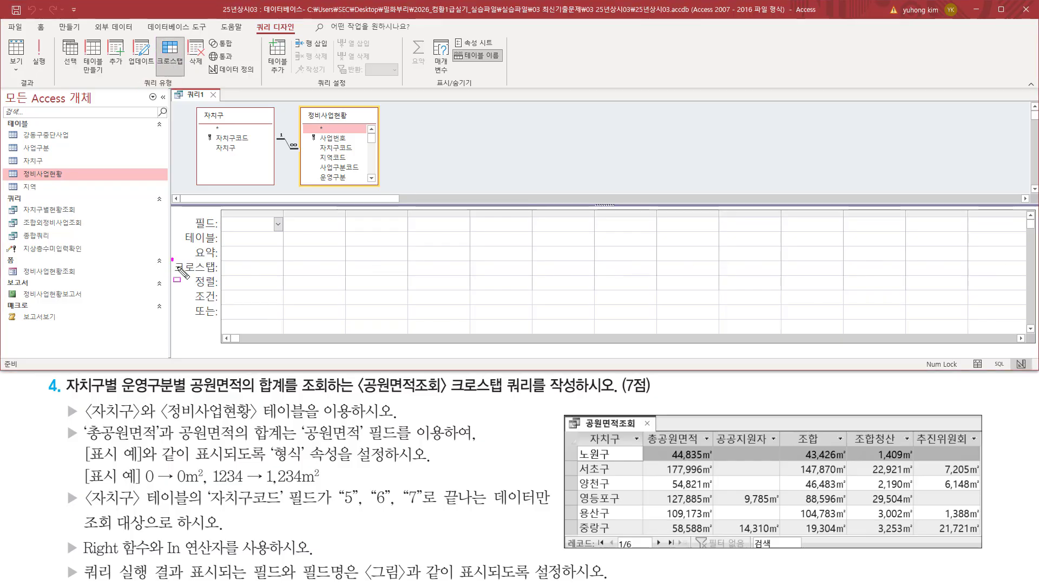
pyautogui.moveTo(172, 259); pyautogui.dragTo(220, 275)
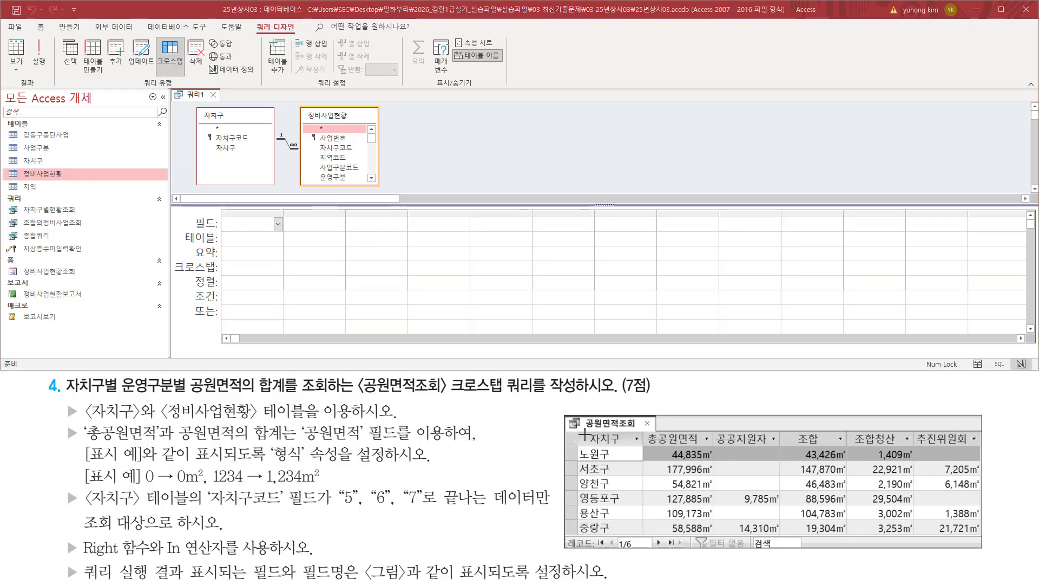
# - Add the 자치구 field from the 자치구 table to the first column of the design grid
pyautogui.moveTo(579, 431)
pyautogui.mouseDown()
pyautogui.moveTo(601, 446)
pyautogui.moveTo(628, 445)
pyautogui.moveTo(631, 536)
pyautogui.mouseUp()
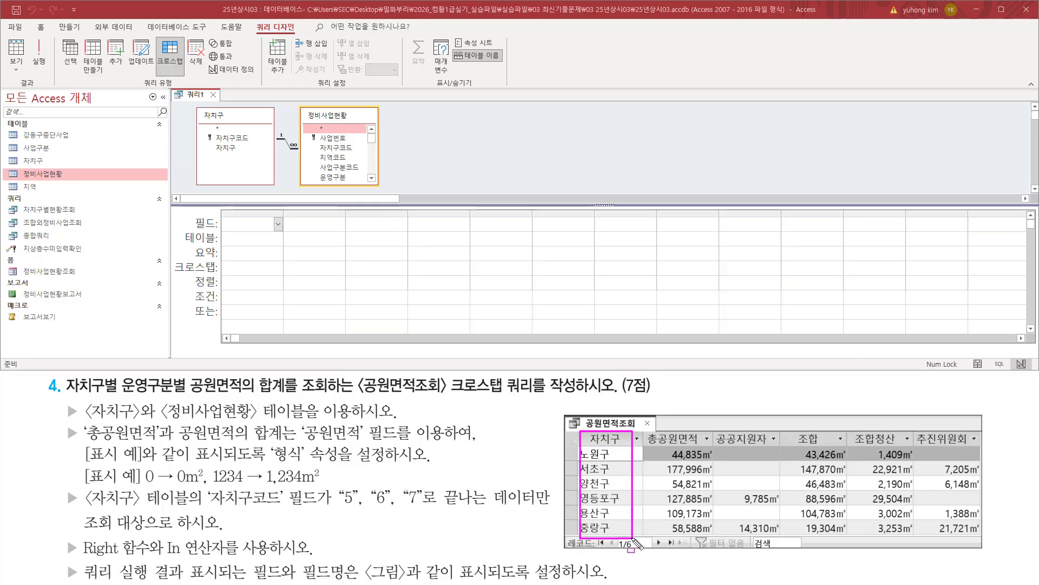
pyautogui.click(236, 149)
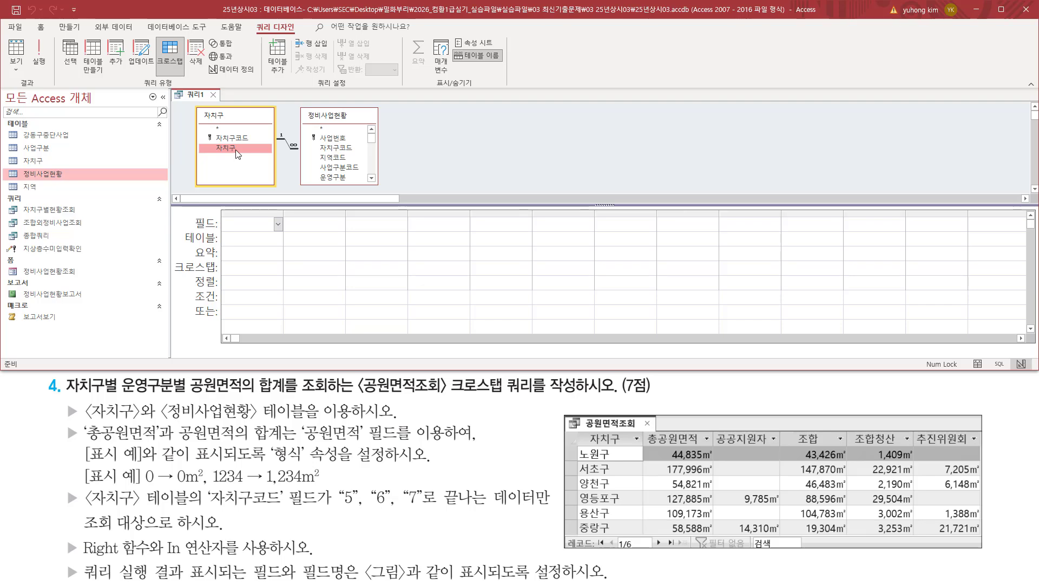
pyautogui.doubleClick(236, 149)
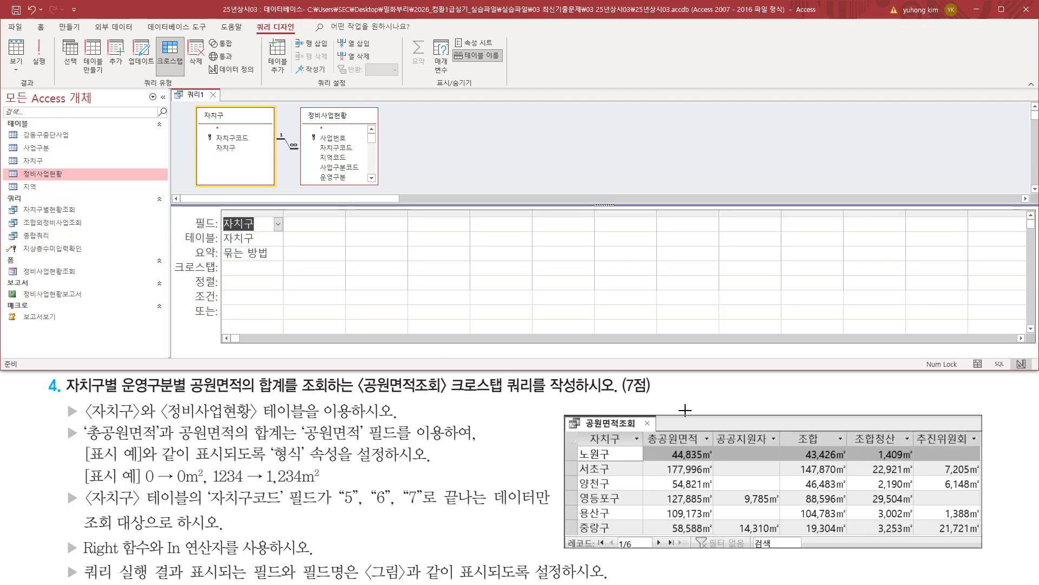
pyautogui.moveTo(711, 428)
pyautogui.mouseDown()
pyautogui.moveTo(739, 449)
pyautogui.moveTo(978, 449)
pyautogui.mouseUp()
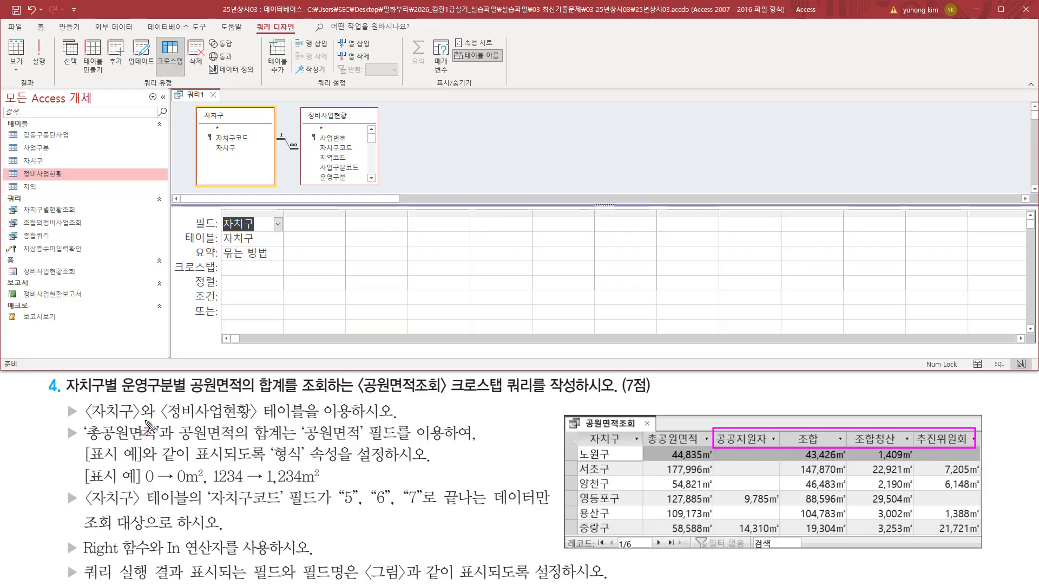
pyautogui.moveTo(119, 391); pyautogui.dragTo(184, 392)
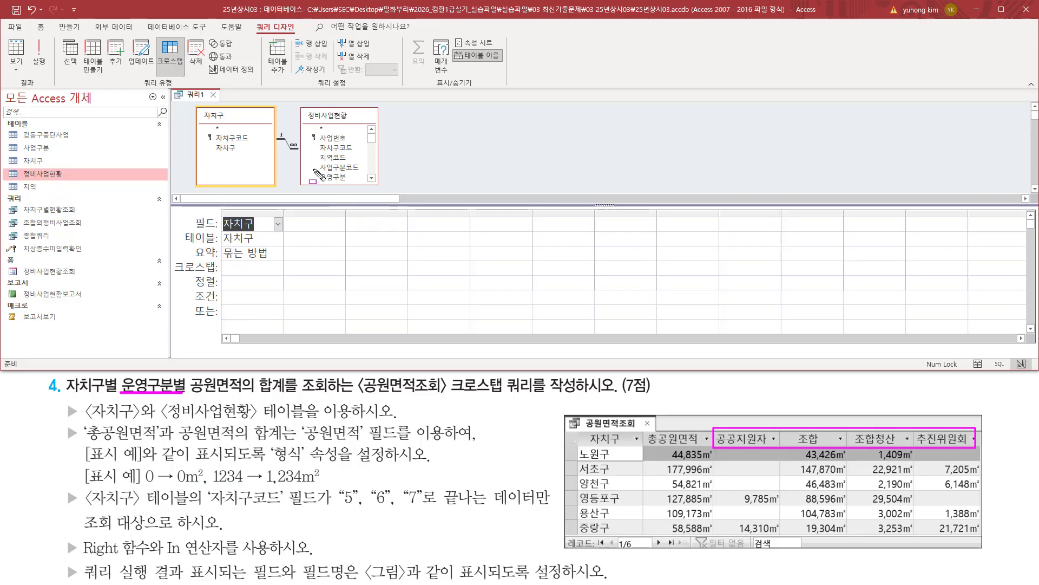
pyautogui.moveTo(316, 171); pyautogui.dragTo(353, 188)
pyautogui.press('Escape')
# - Add the 운영구분 field from the 정비사업현황 table to the second column of the design grid
pyautogui.click(335, 177)
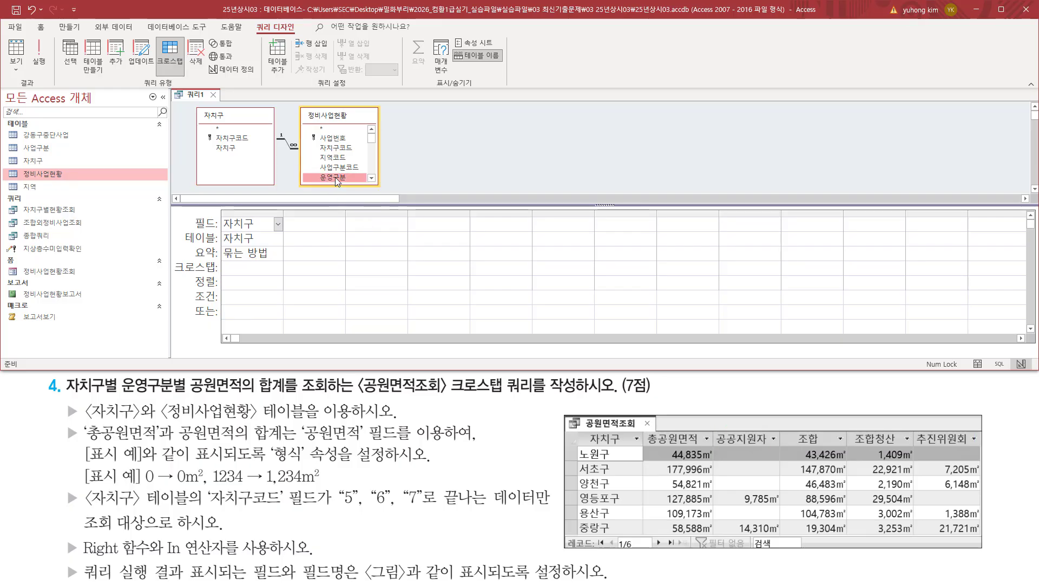
pyautogui.doubleClick(336, 177)
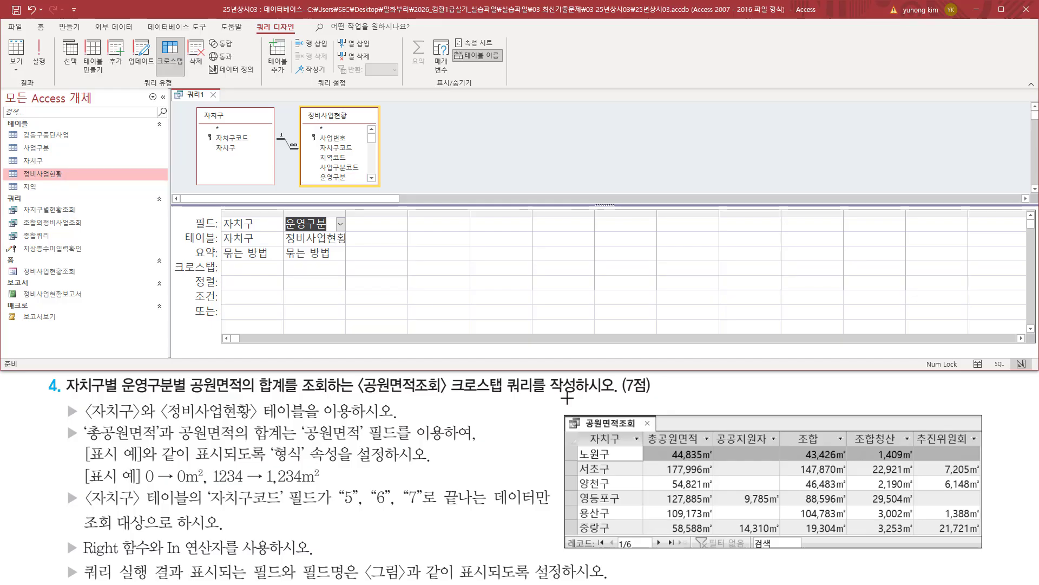
pyautogui.moveTo(718, 448)
pyautogui.mouseDown()
pyautogui.moveTo(992, 551)
pyautogui.moveTo(980, 534)
pyautogui.mouseUp()
pyautogui.moveTo(184, 394); pyautogui.dragTo(296, 394)
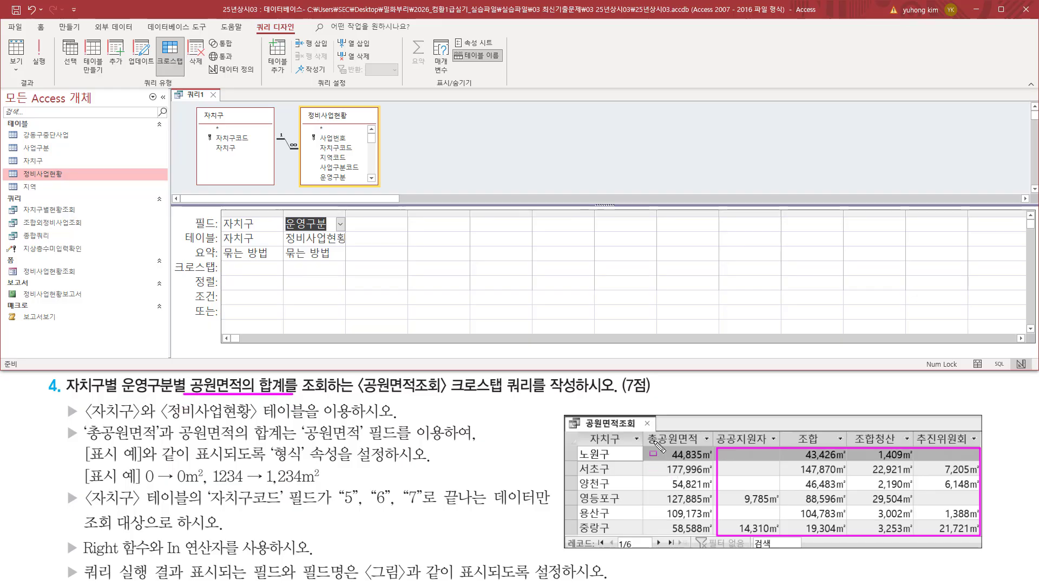
pyautogui.moveTo(645, 431)
pyautogui.mouseDown()
pyautogui.moveTo(709, 490)
pyautogui.moveTo(713, 533)
pyautogui.mouseUp()
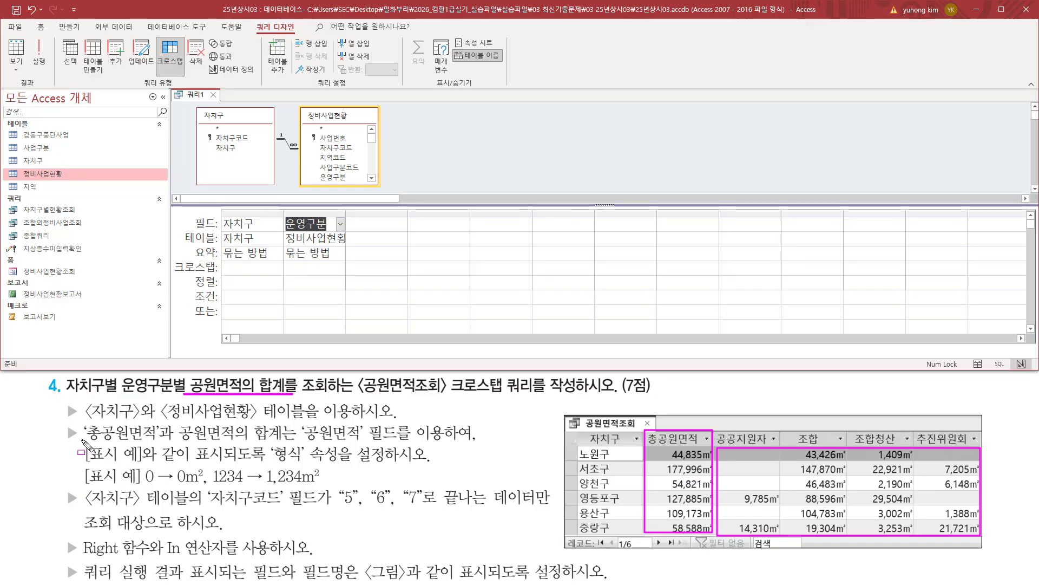
pyautogui.moveTo(83, 442); pyautogui.dragTo(299, 433)
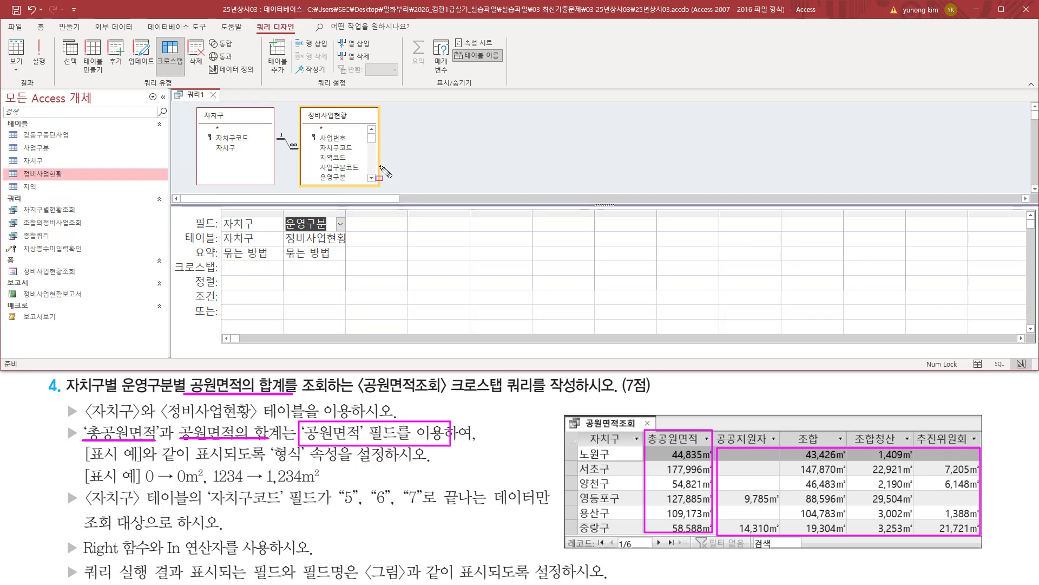
pyautogui.press('Escape')
# - Add the 공원면적 field from the 정비사업현황 table twice, filling the third and fourth columns of the design grid
pyautogui.click(373, 165)
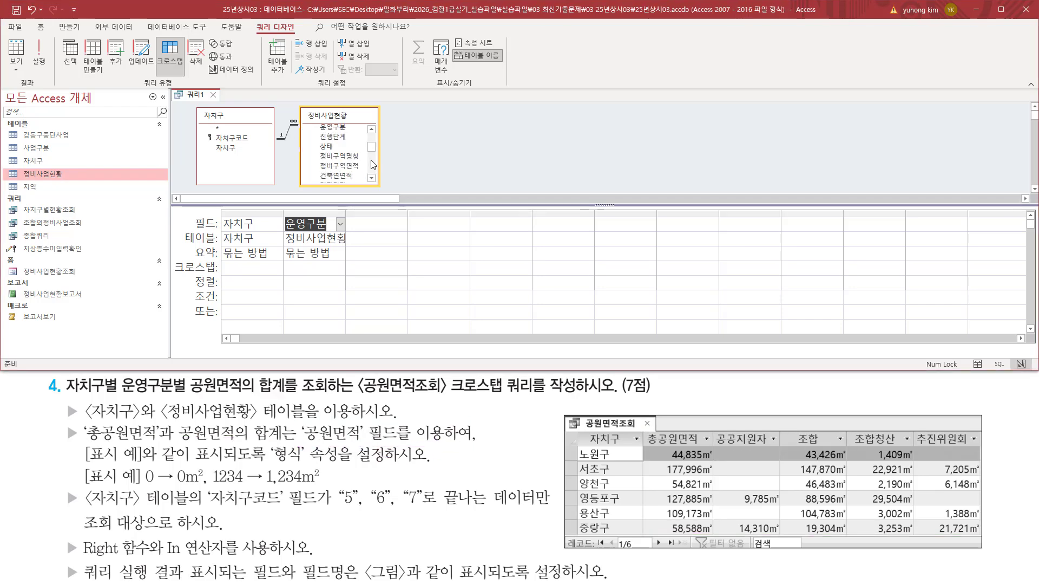
pyautogui.click(373, 173)
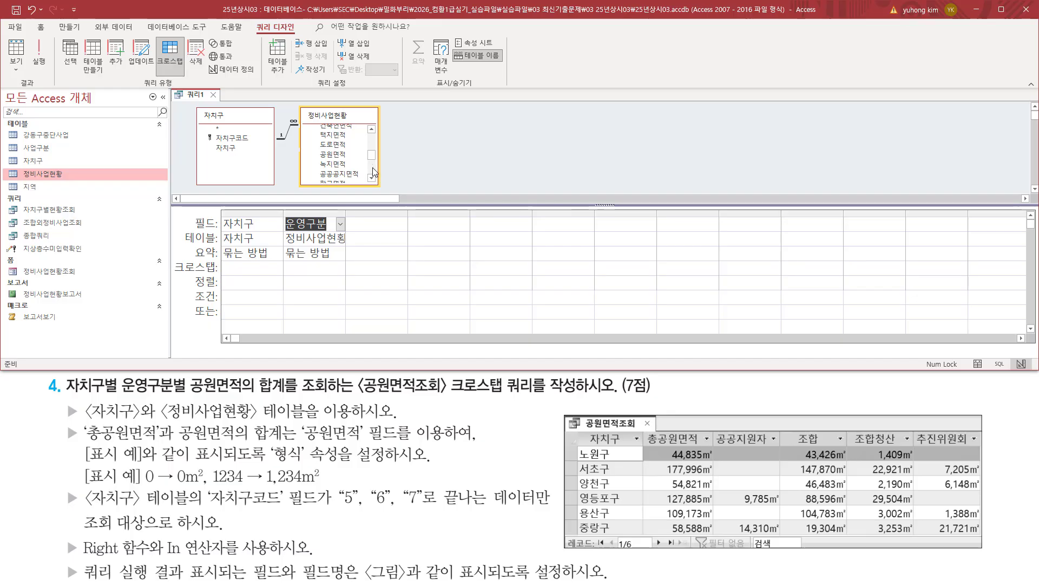
pyautogui.click(374, 172)
pyautogui.moveTo(372, 174); pyautogui.dragTo(373, 157)
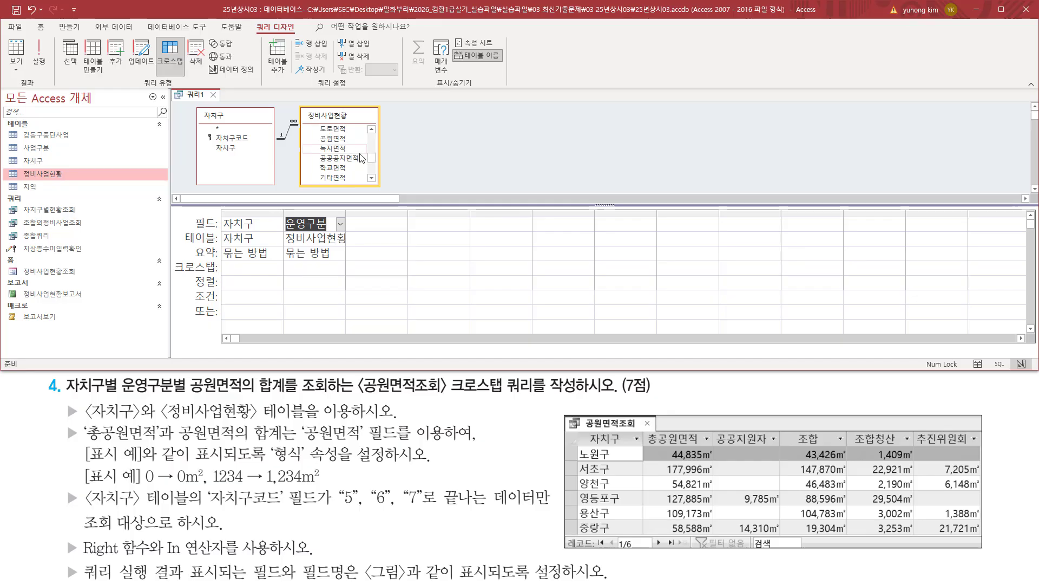
pyautogui.click(335, 140)
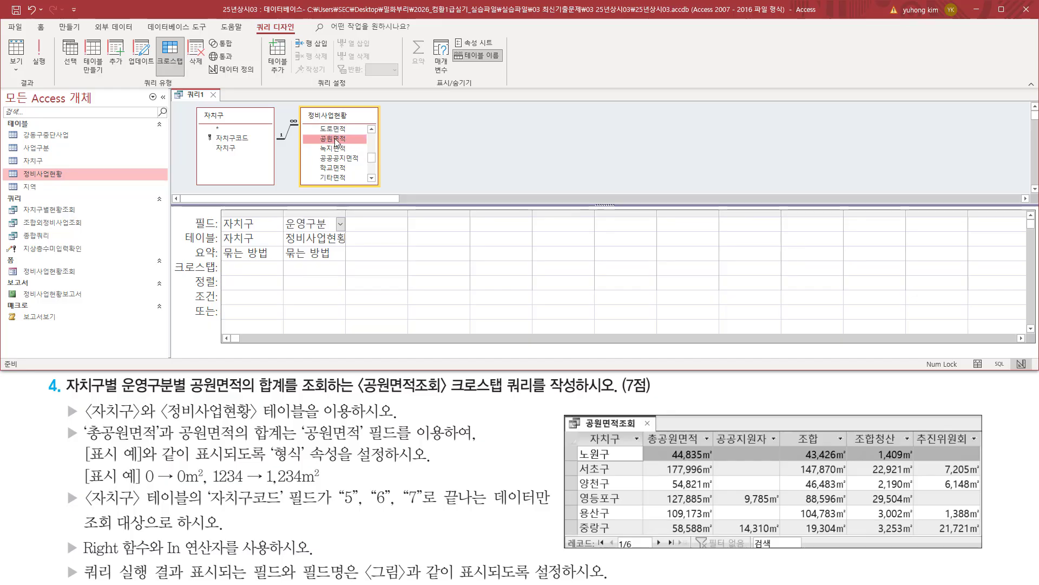
pyautogui.doubleClick(335, 140)
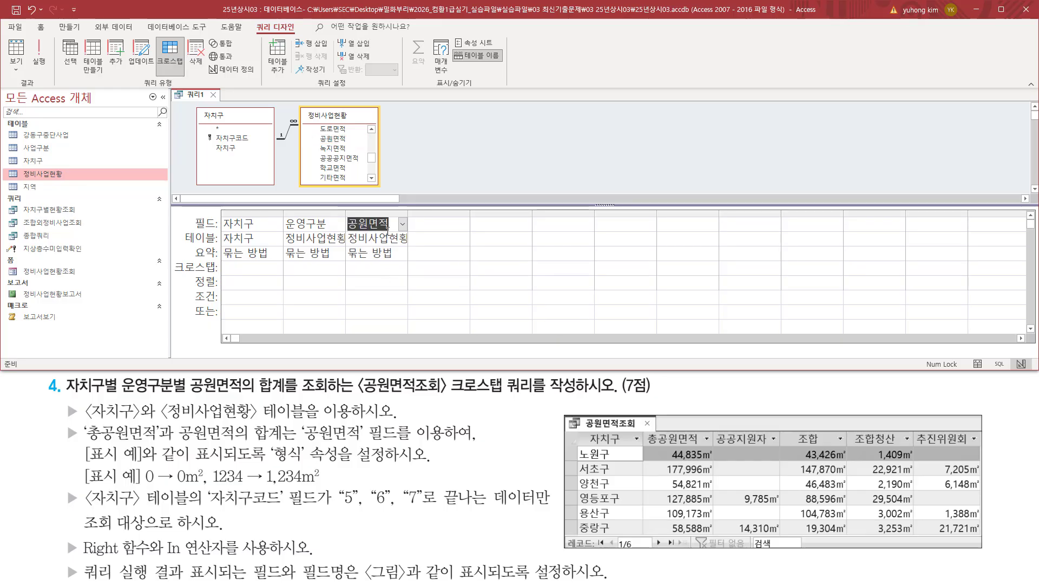
pyautogui.click(339, 142)
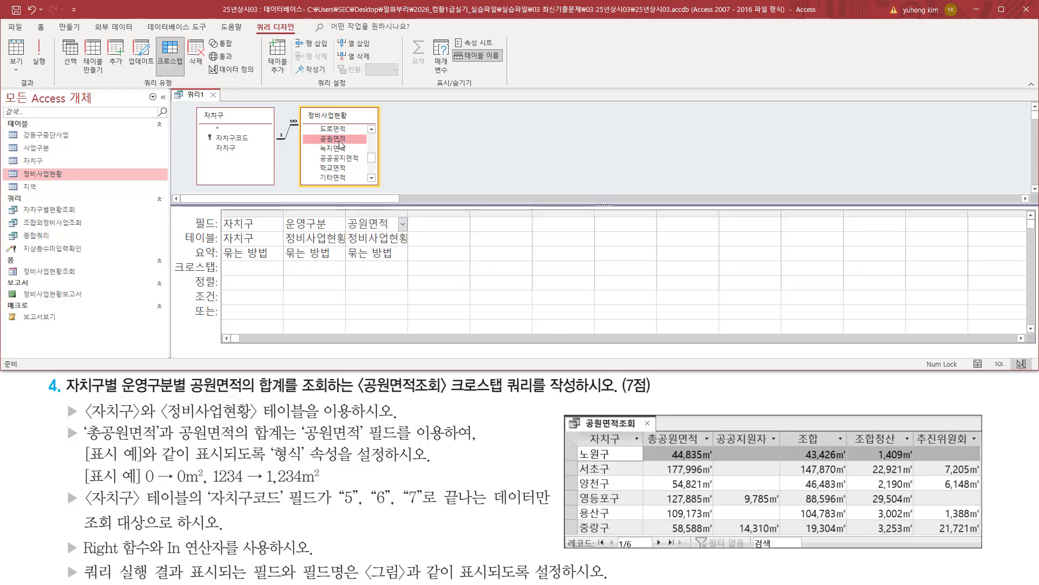
pyautogui.doubleClick(339, 140)
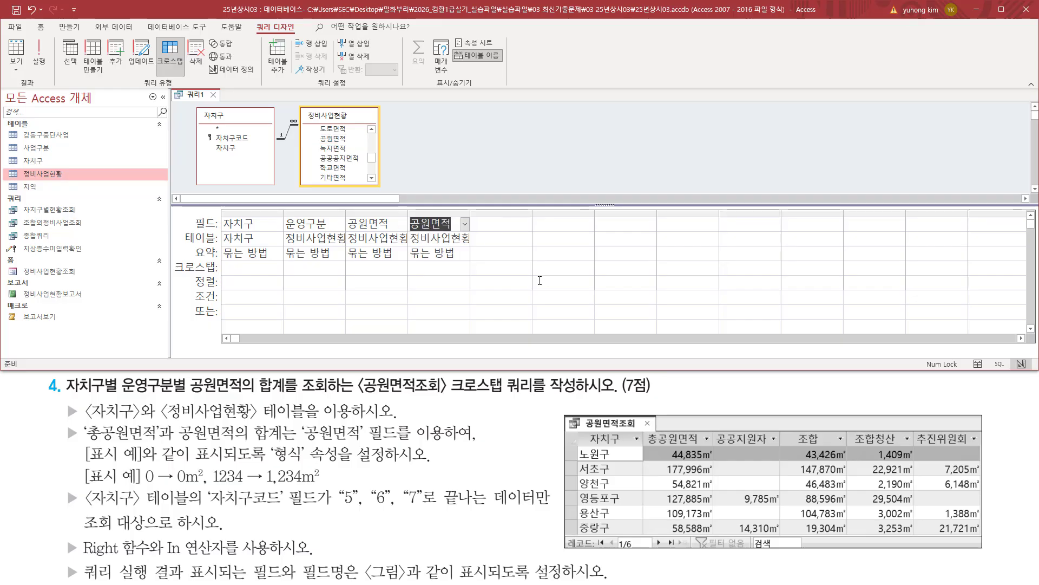
pyautogui.moveTo(347, 208)
pyautogui.mouseDown()
pyautogui.moveTo(383, 274)
pyautogui.moveTo(401, 270)
pyautogui.mouseUp()
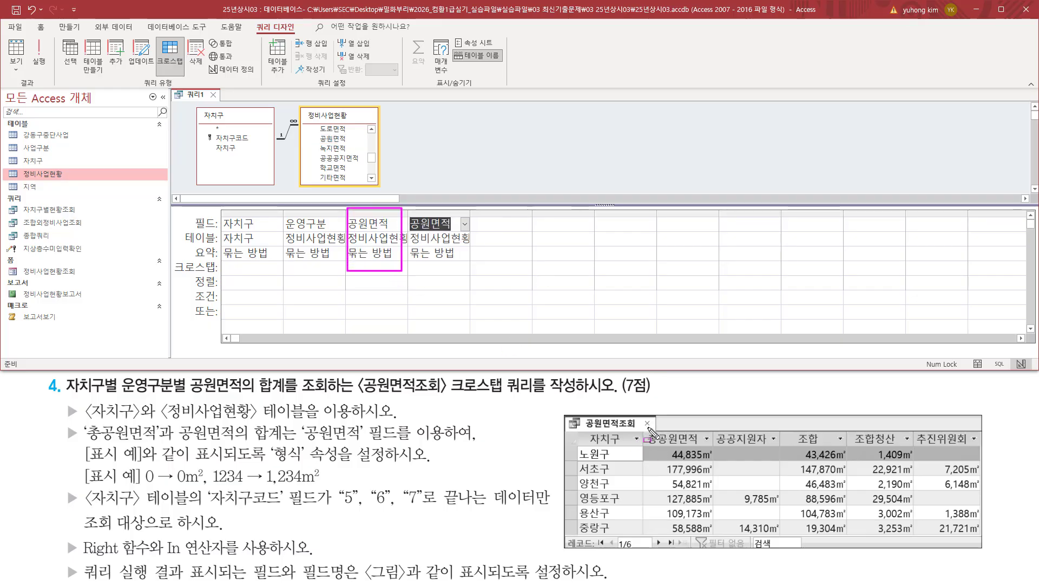
pyautogui.moveTo(646, 428)
pyautogui.mouseDown()
pyautogui.moveTo(704, 457)
pyautogui.moveTo(703, 548)
pyautogui.mouseUp()
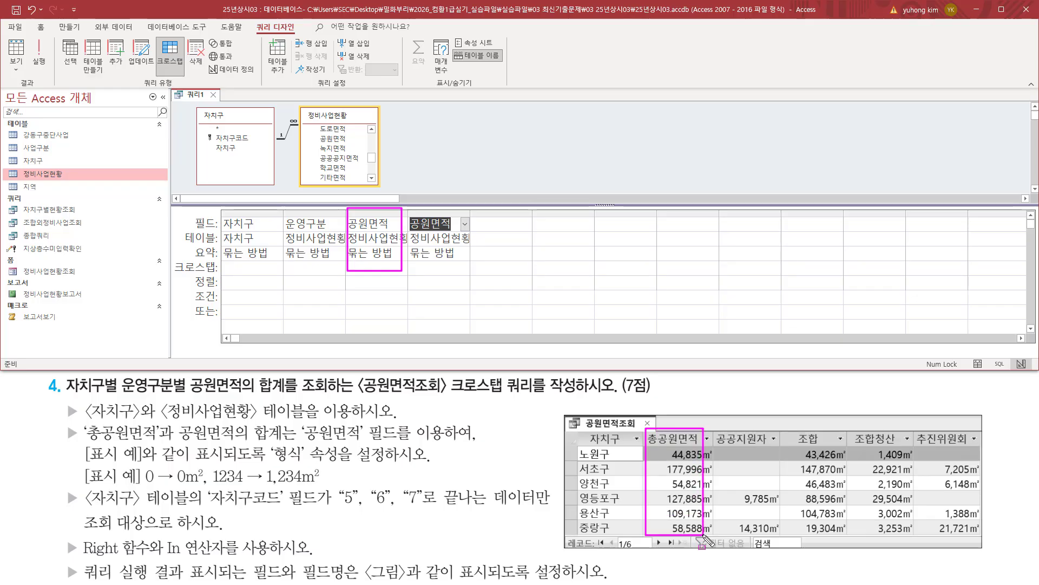
pyautogui.moveTo(411, 208)
pyautogui.mouseDown()
pyautogui.moveTo(512, 273)
pyautogui.moveTo(469, 270)
pyautogui.mouseUp()
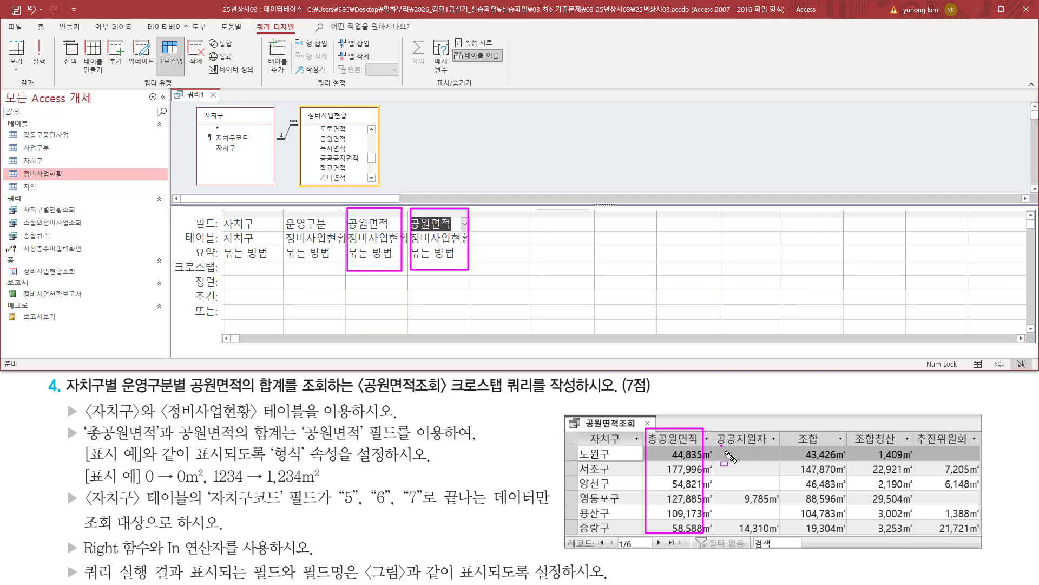
pyautogui.moveTo(722, 445)
pyautogui.mouseDown()
pyautogui.moveTo(963, 539)
pyautogui.moveTo(977, 533)
pyautogui.mouseUp()
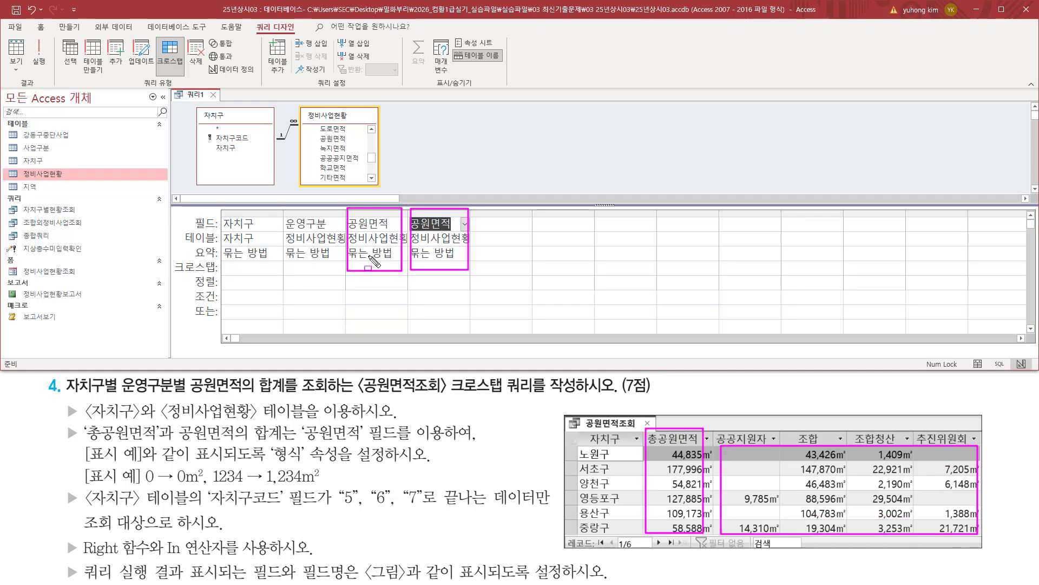
pyautogui.press('Escape')
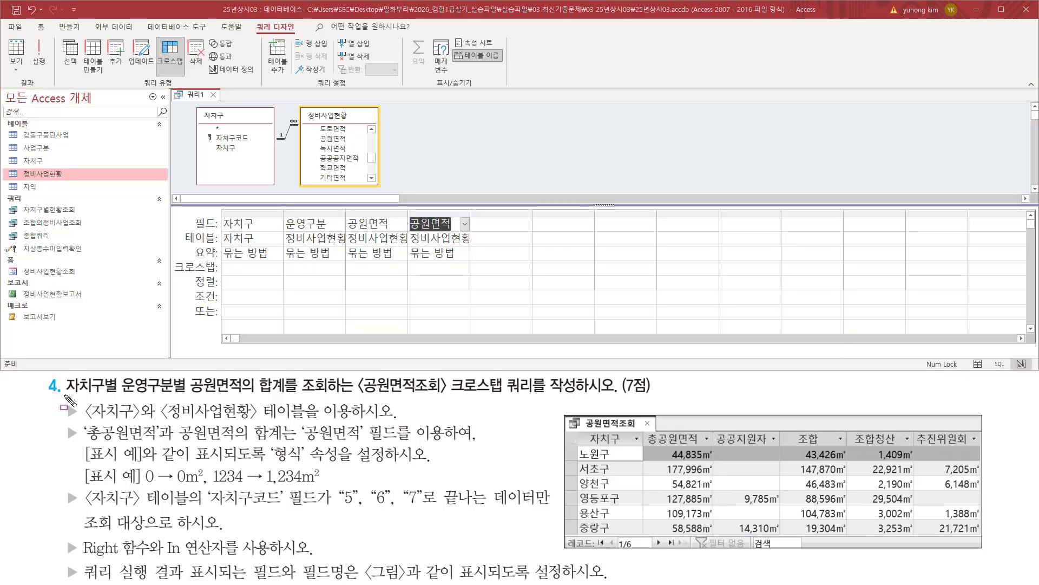
pyautogui.moveTo(65, 395); pyautogui.dragTo(117, 395)
pyautogui.moveTo(122, 395); pyautogui.dragTo(186, 395)
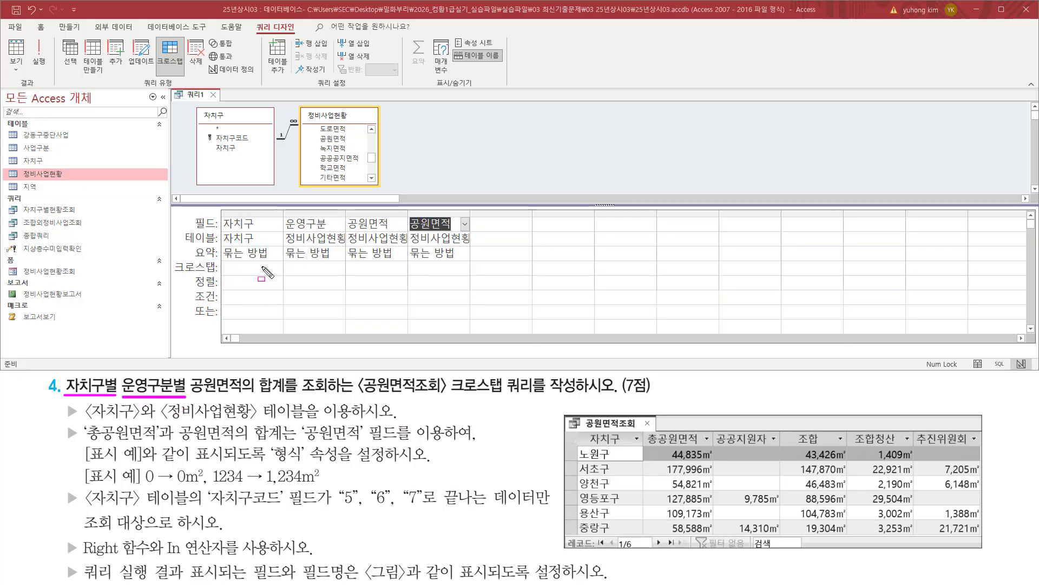
pyautogui.moveTo(222, 216)
pyautogui.mouseDown()
pyautogui.moveTo(259, 231)
pyautogui.moveTo(331, 231)
pyautogui.mouseUp()
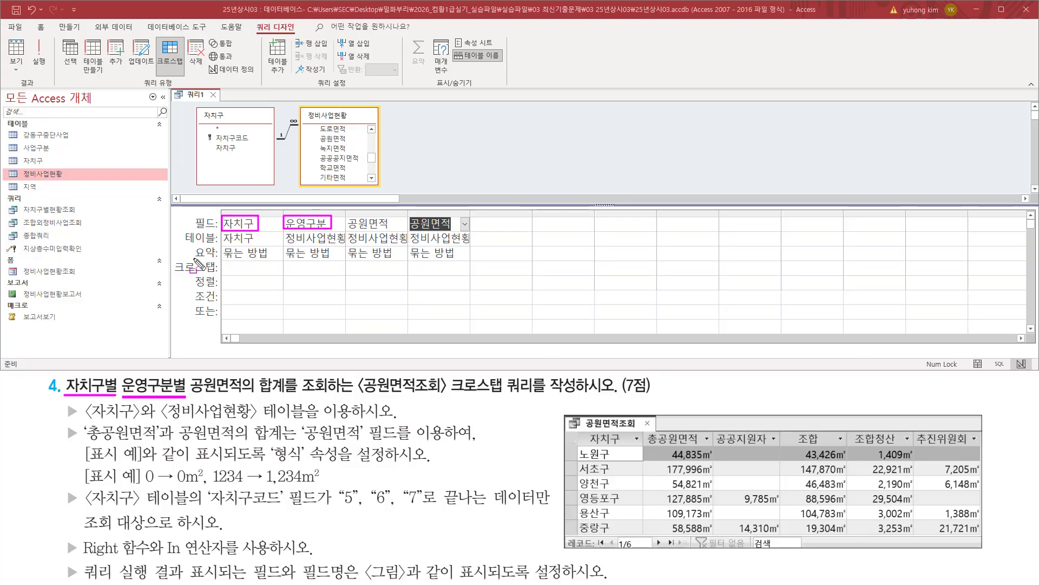
pyautogui.moveTo(194, 260); pyautogui.dragTo(328, 259)
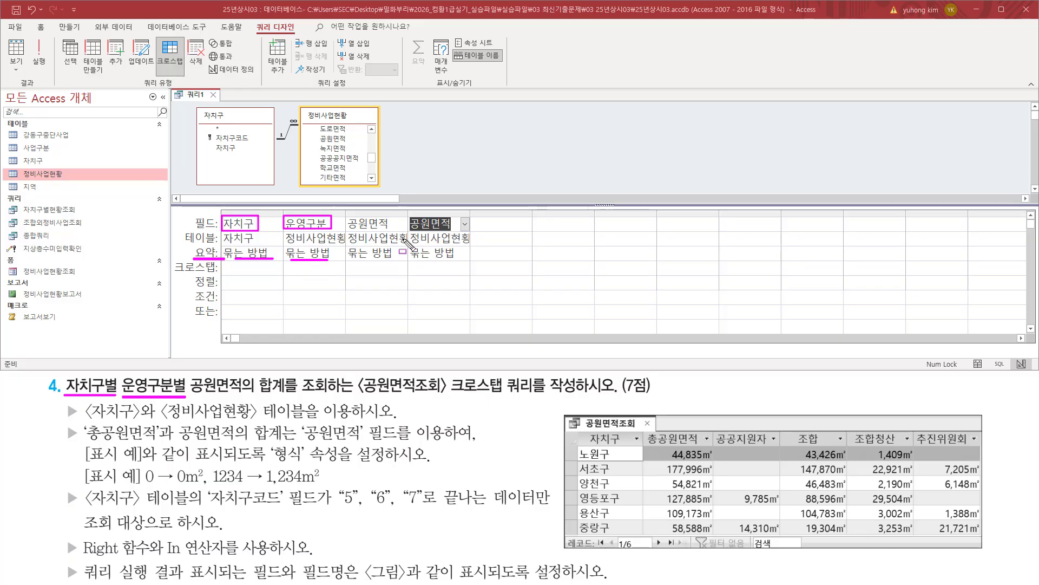
pyautogui.press('Escape')
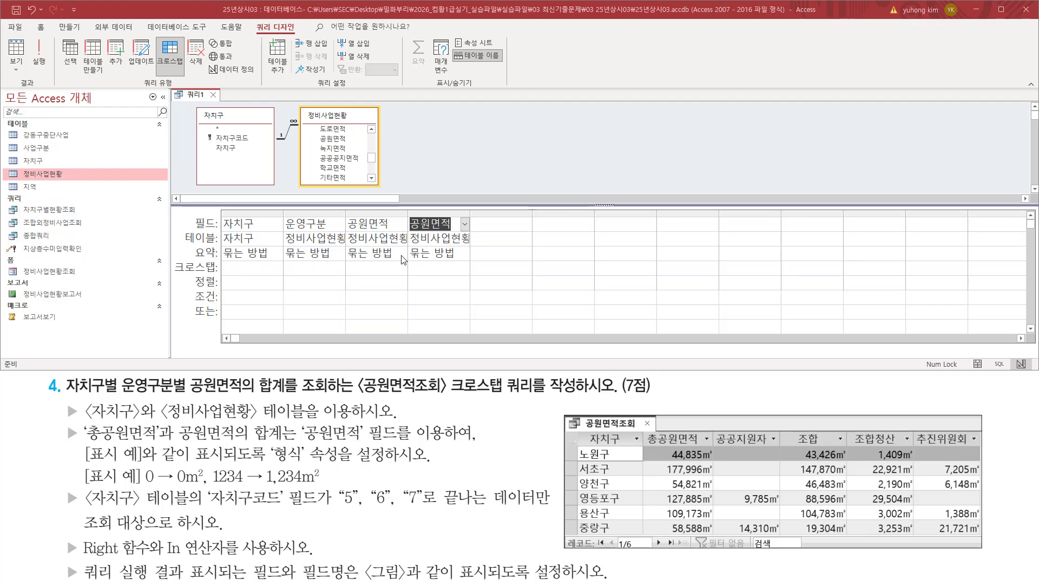
# - Set the summary row (요약) of both 공원면적 columns to 합계
pyautogui.click(402, 254)
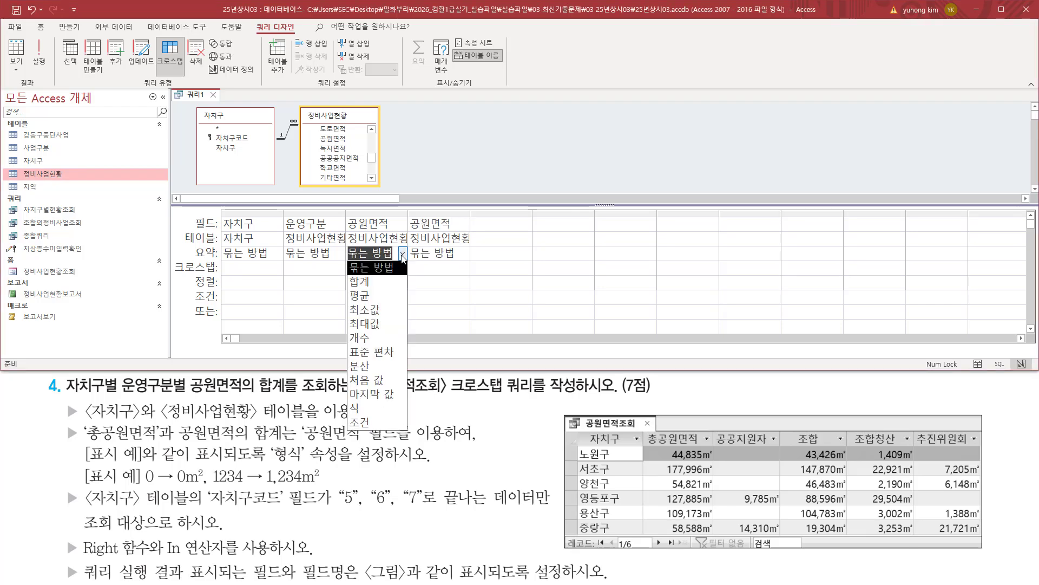
pyautogui.click(391, 282)
pyautogui.click(464, 253)
pyautogui.click(464, 252)
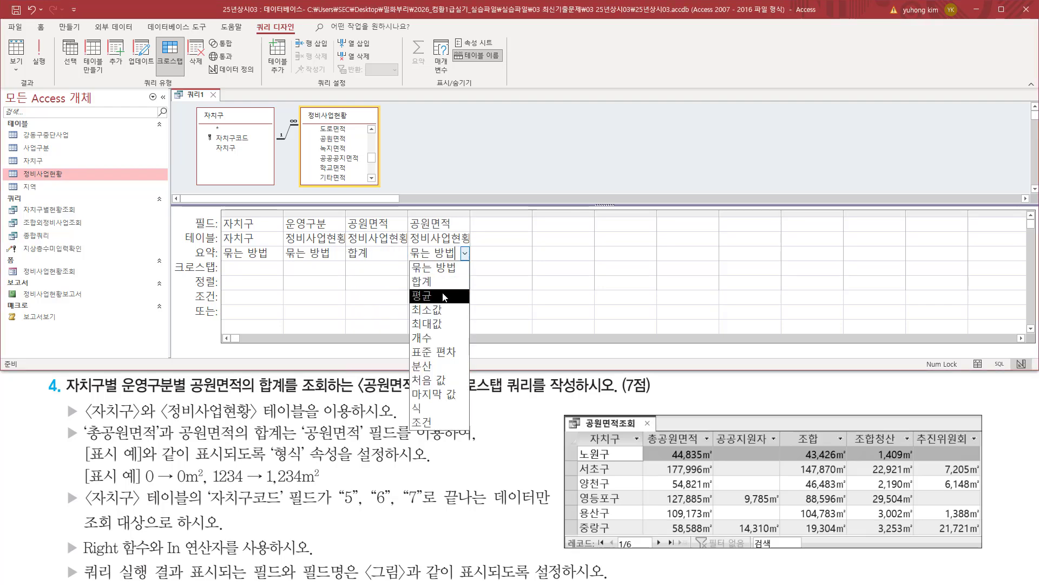
pyautogui.click(428, 281)
# - Give the first 공원면적 column the alias 총공원면적 and widen it to fit the field expression
pyautogui.click(382, 223)
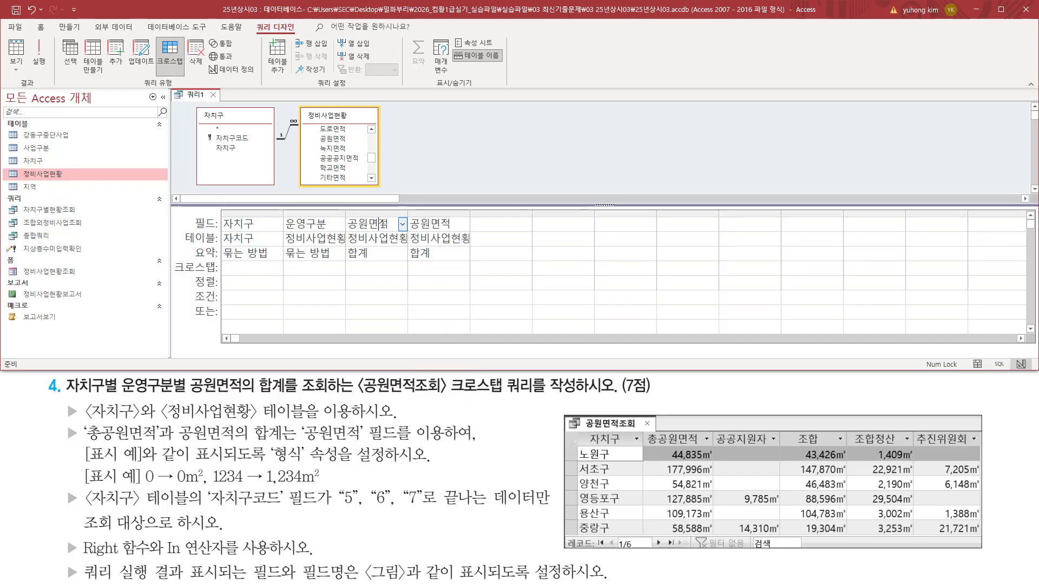
pyautogui.moveTo(345, 213); pyautogui.dragTo(392, 231)
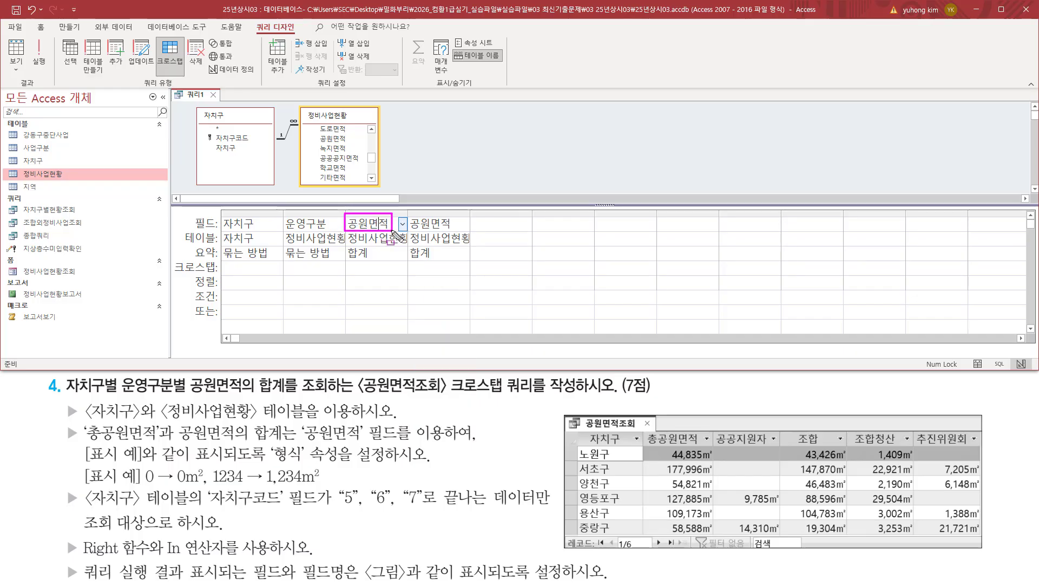
pyautogui.moveTo(642, 429)
pyautogui.mouseDown()
pyautogui.moveTo(661, 449)
pyautogui.moveTo(707, 448)
pyautogui.mouseUp()
pyautogui.press('Escape')
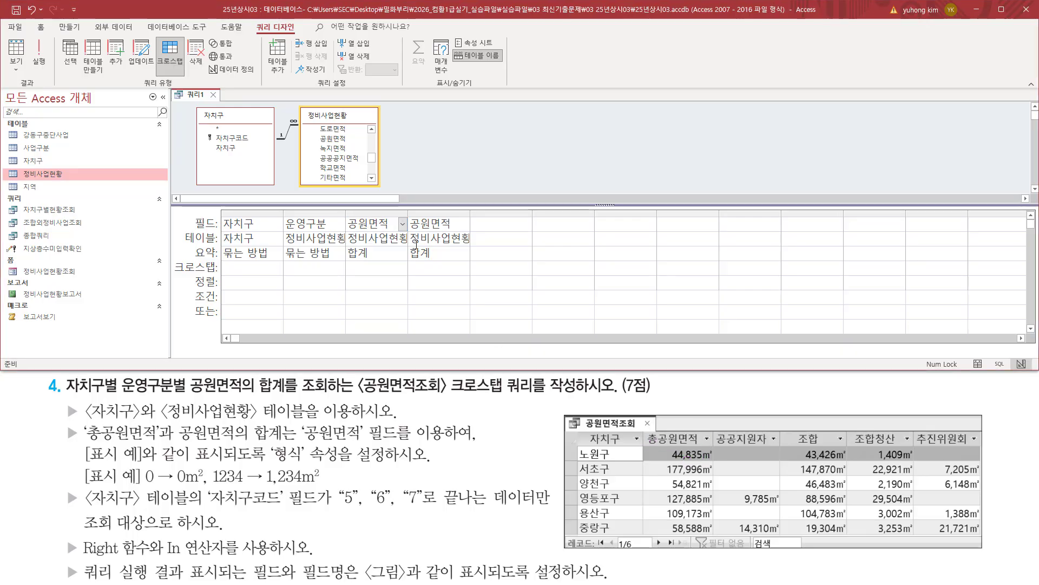
pyautogui.write('총')
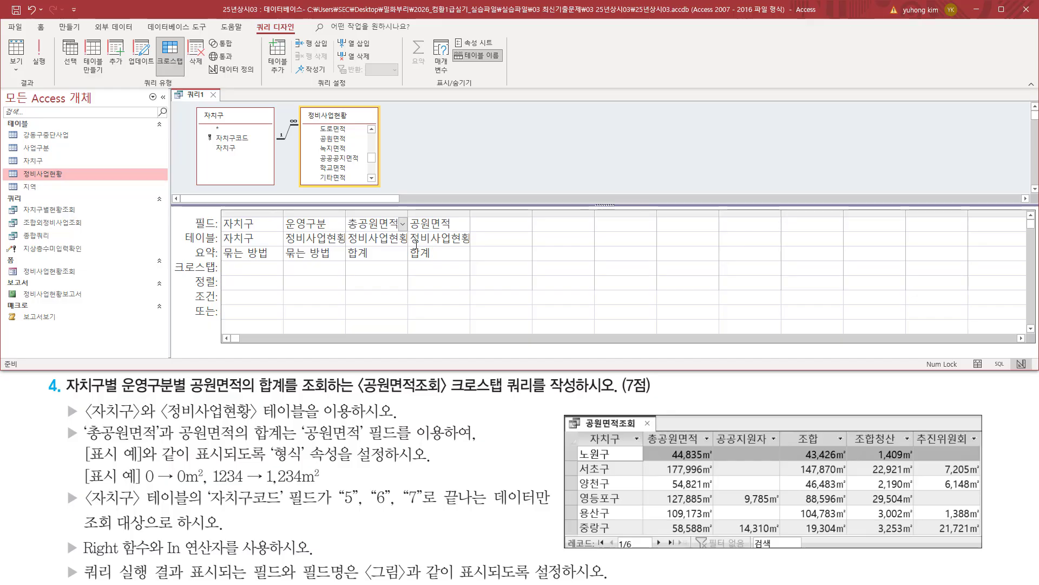
pyautogui.write('공ㅇ')
pyautogui.write('면적:공')
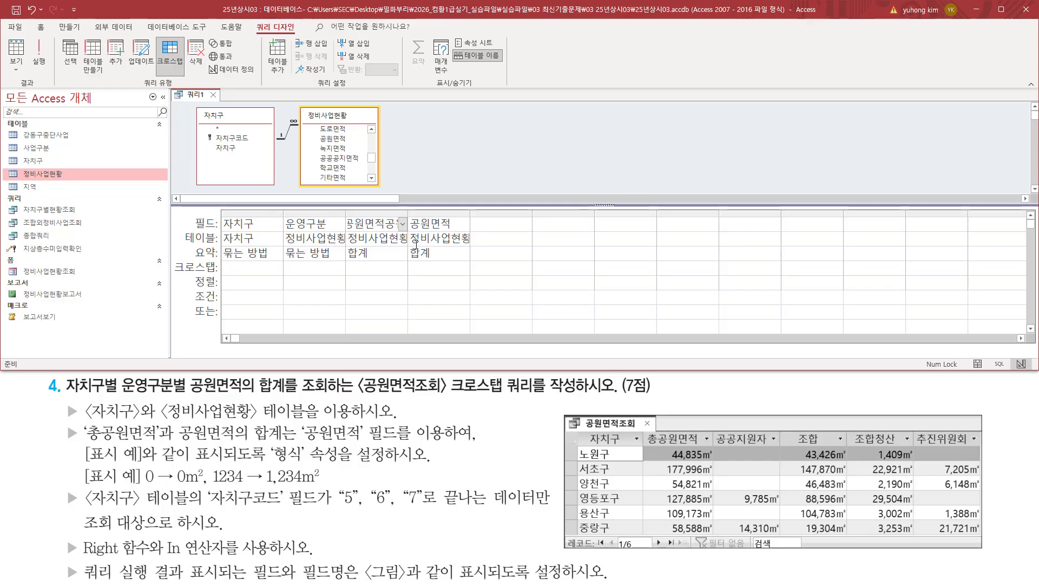
pyautogui.doubleClick(408, 213)
pyautogui.moveTo(342, 230); pyautogui.dragTo(443, 230)
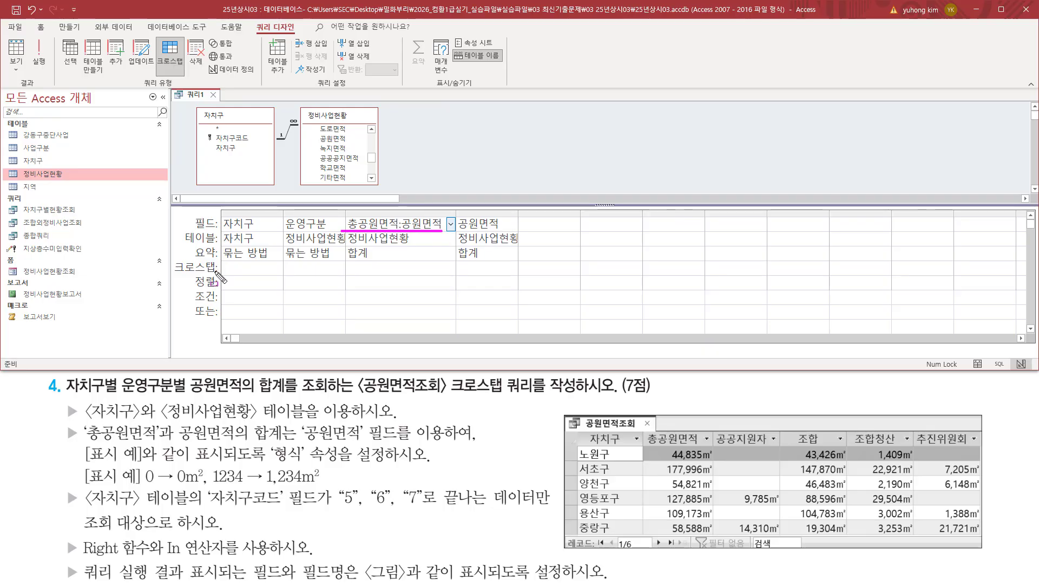
# - Set the crosstab row (크로스탭) to 행 머리글 for 자치구 and 열 머리글 for 운영구분
pyautogui.click(268, 267)
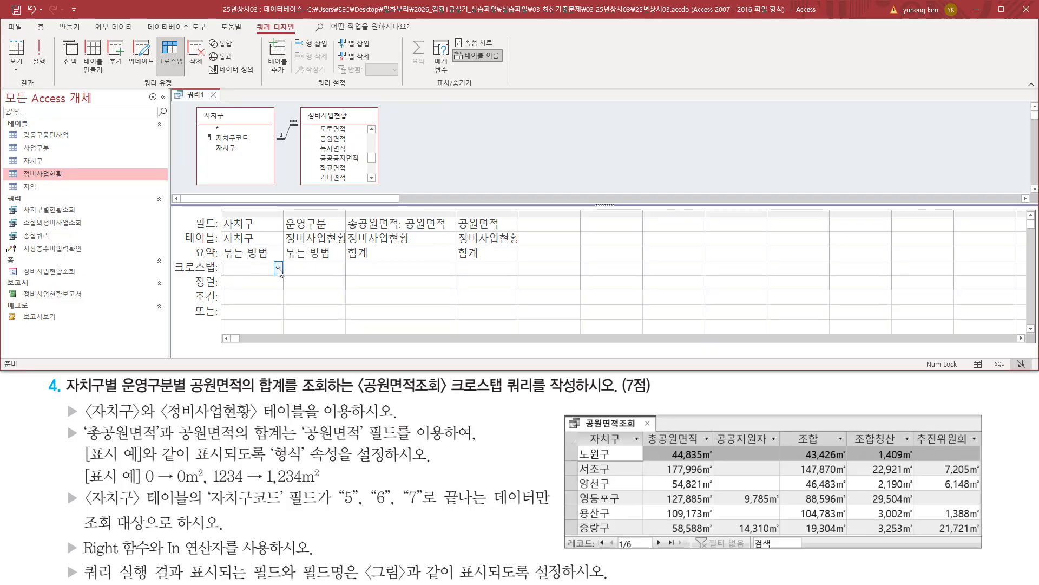
pyautogui.click(278, 269)
pyautogui.click(254, 282)
pyautogui.click(334, 268)
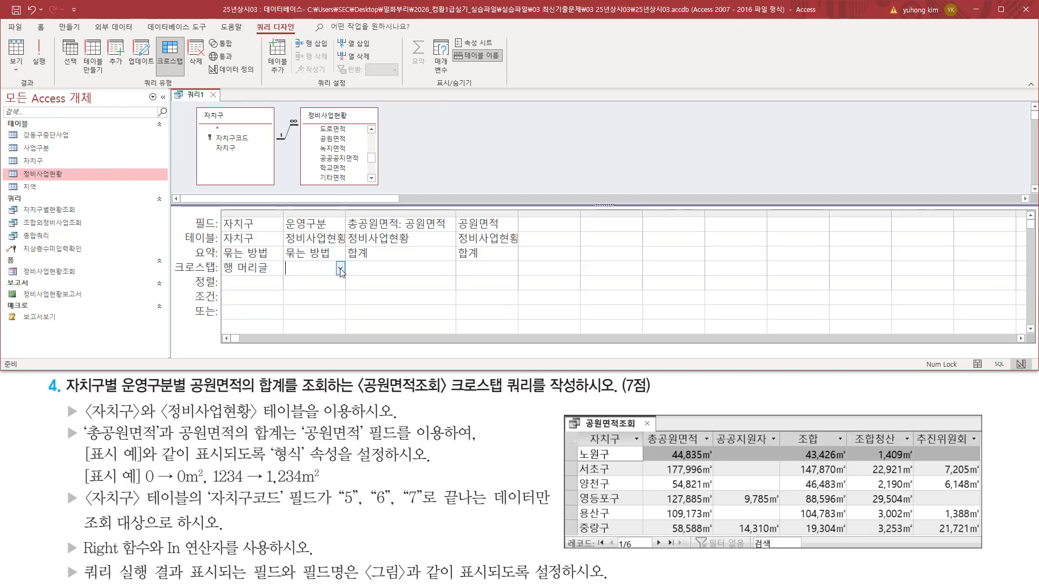
pyautogui.click(339, 267)
pyautogui.click(322, 296)
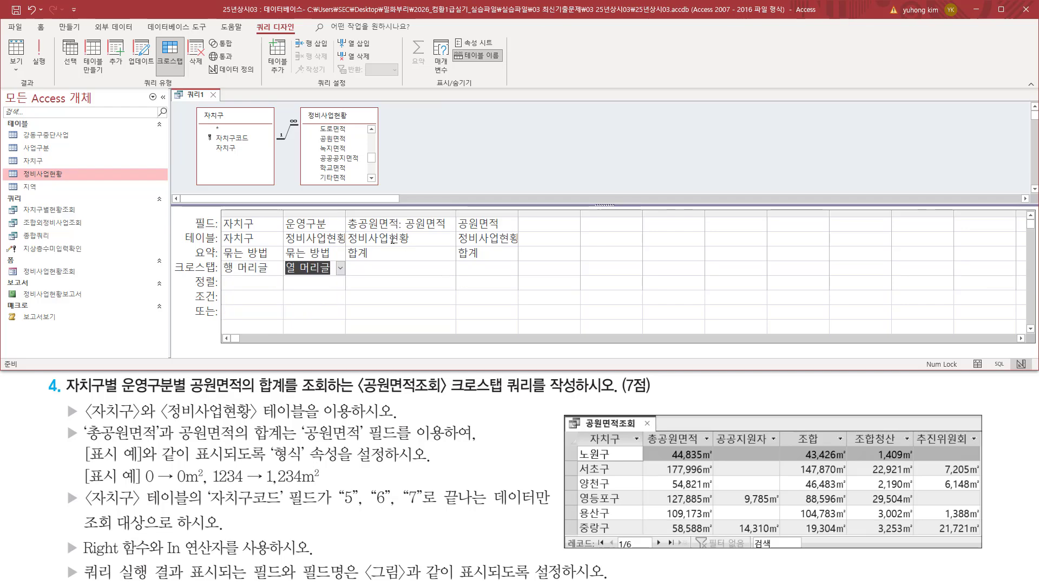
# - Set the crosstab row (크로스탭) to 행 머리글 for 총공원면적 and 값 for the second 공원면적 column
pyautogui.click(413, 267)
pyautogui.click(451, 267)
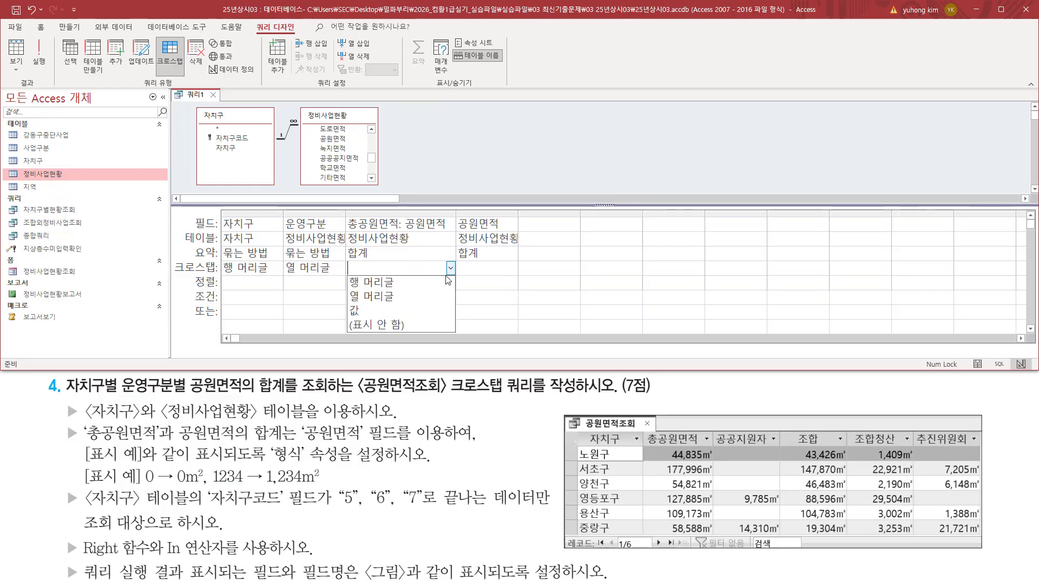
pyautogui.click(425, 282)
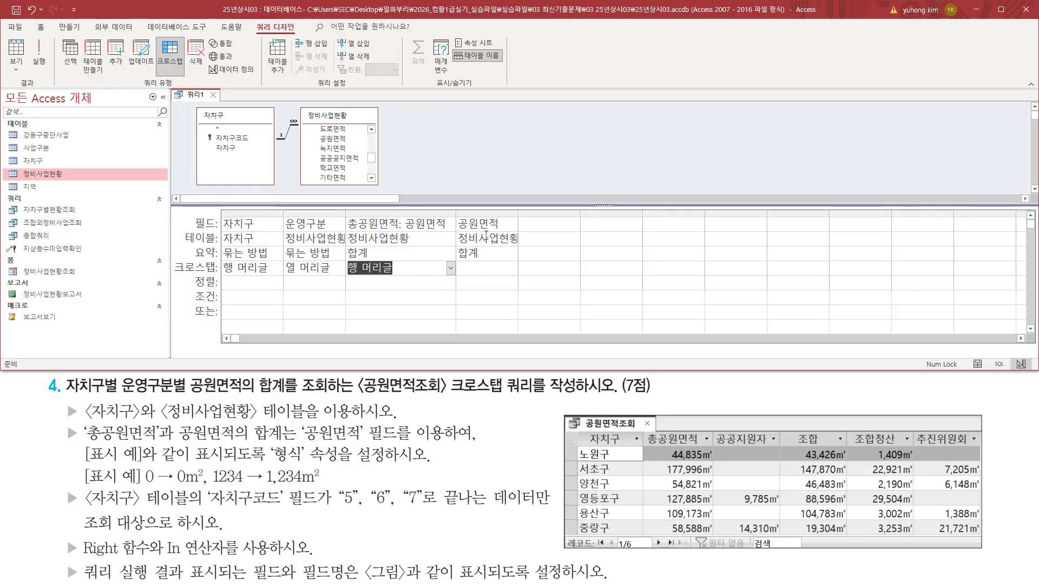
pyautogui.click(487, 267)
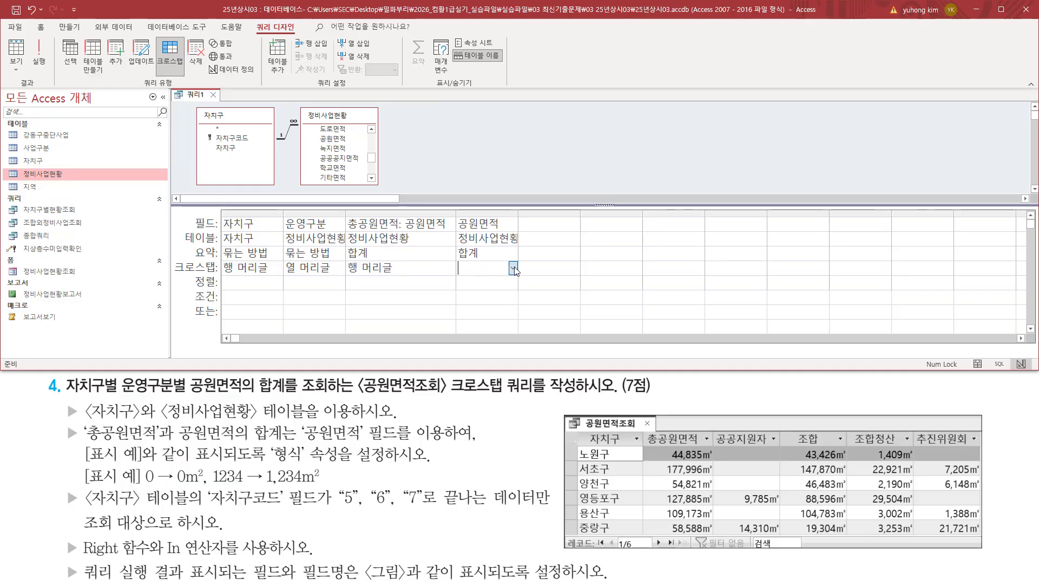
pyautogui.click(513, 268)
pyautogui.click(494, 310)
pyautogui.moveTo(172, 258); pyautogui.dragTo(523, 276)
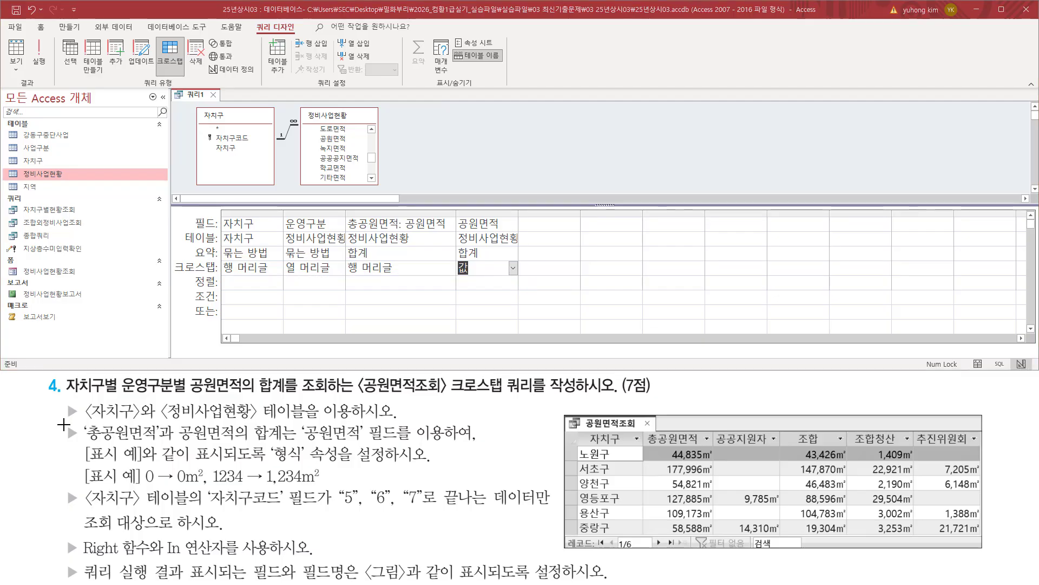
pyautogui.moveTo(64, 422)
pyautogui.mouseDown()
pyautogui.moveTo(91, 459)
pyautogui.moveTo(80, 445)
pyautogui.moveTo(278, 443)
pyautogui.mouseUp()
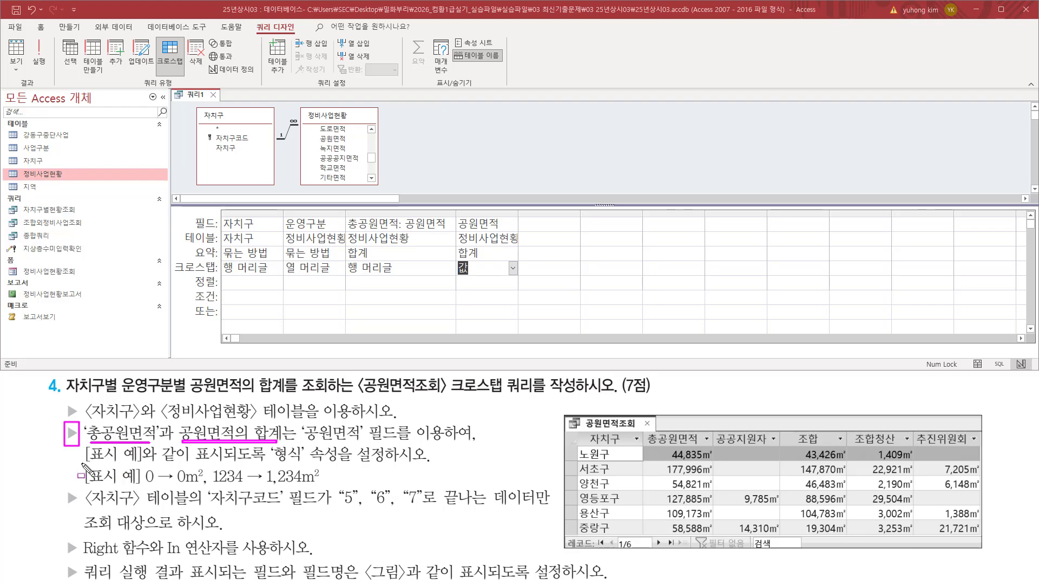
pyautogui.moveTo(81, 462); pyautogui.dragTo(390, 464)
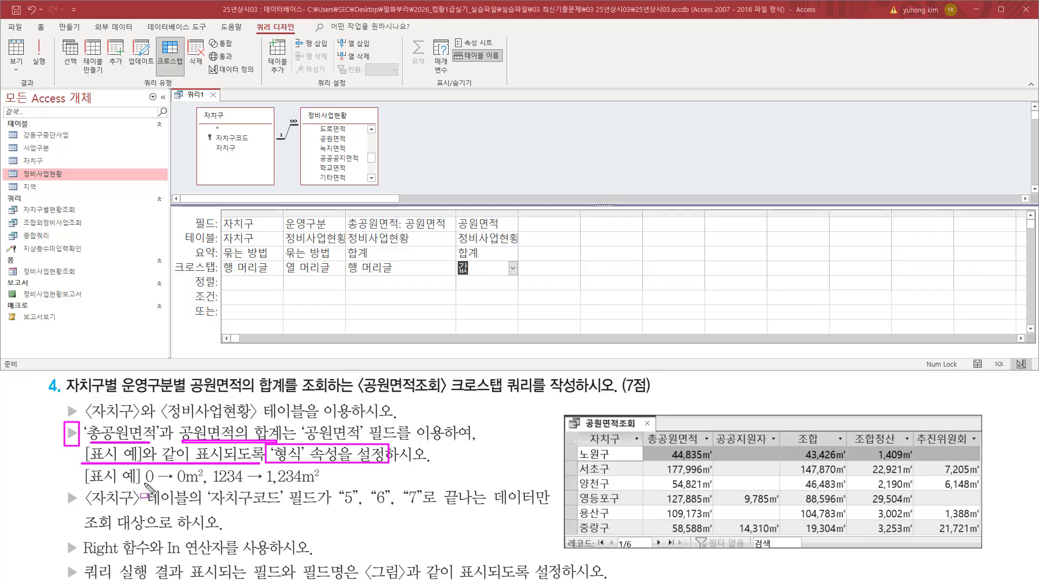
pyautogui.moveTo(145, 483); pyautogui.dragTo(156, 483)
pyautogui.moveTo(177, 483); pyautogui.dragTo(323, 484)
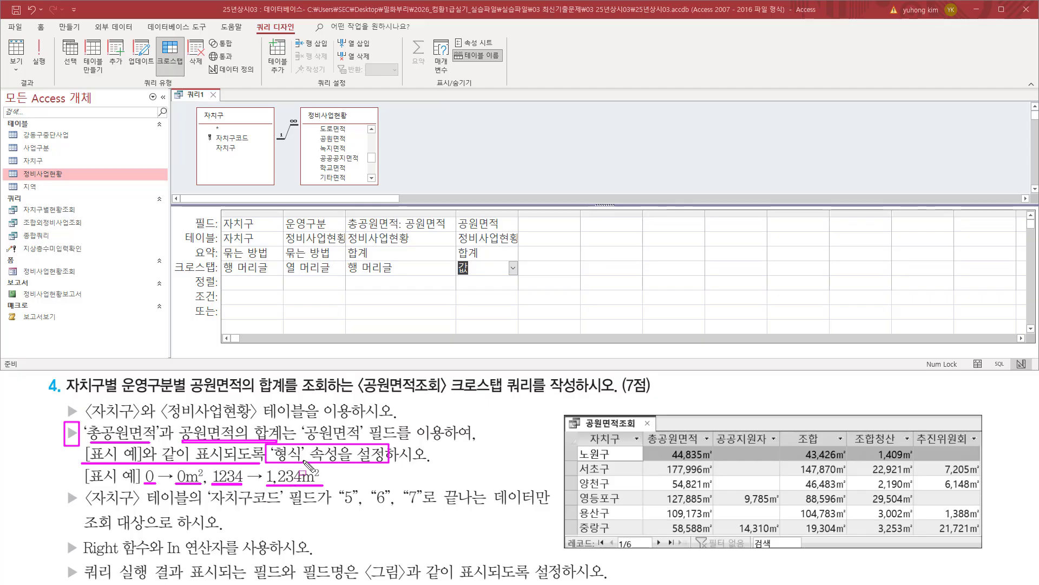
pyautogui.press('Escape')
# - Open the property sheet (속성 시트) for the 총공원면적 field of the query design grid
pyautogui.click(399, 227)
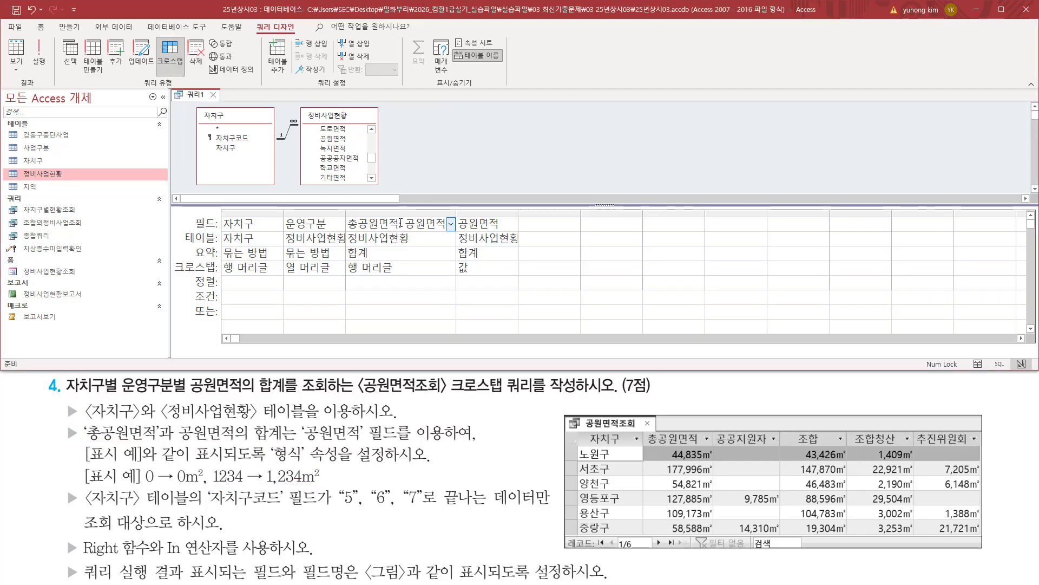
pyautogui.rightClick(401, 222)
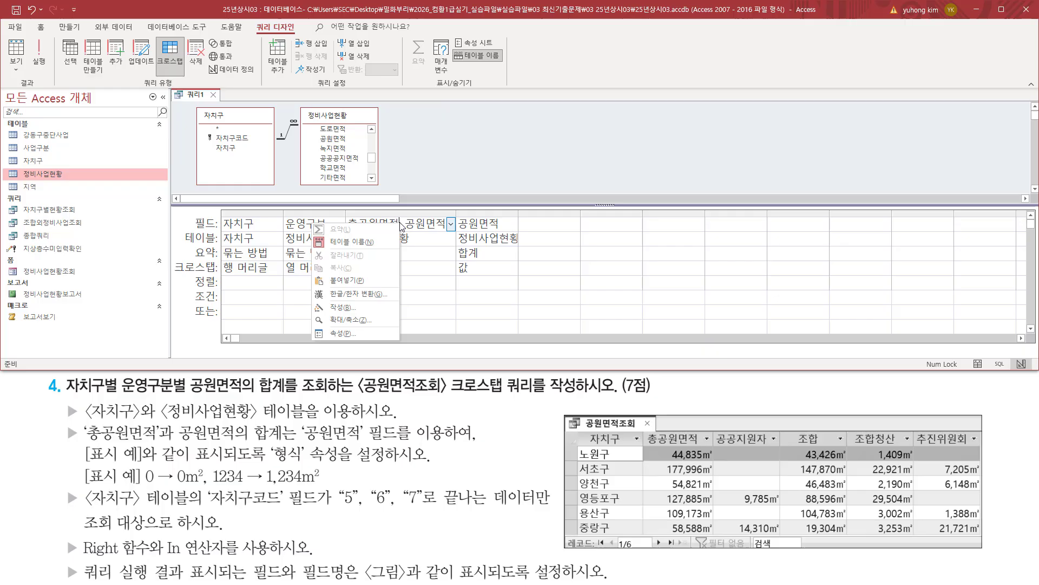
pyautogui.click(376, 333)
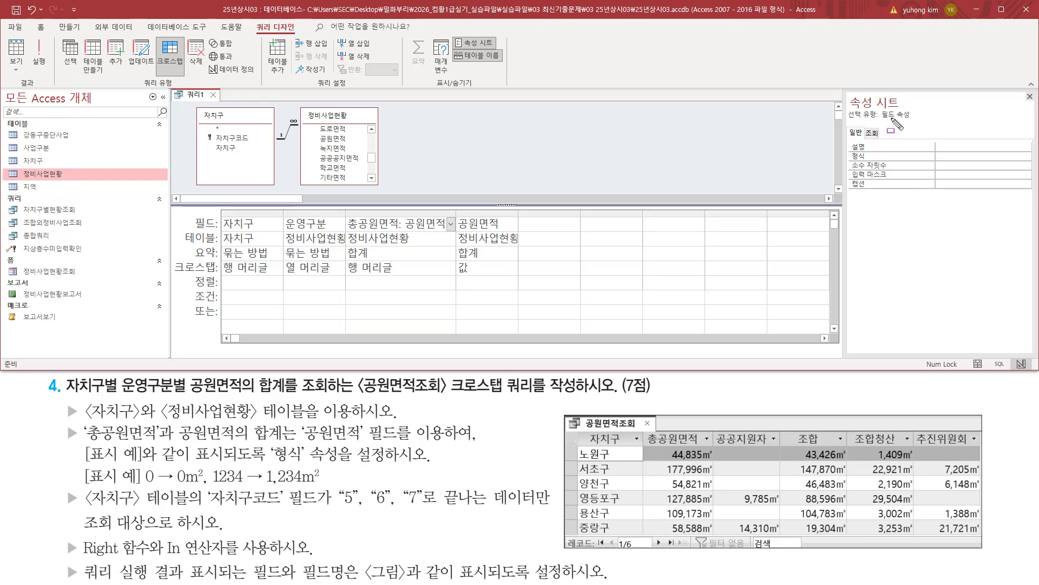
pyautogui.moveTo(881, 121); pyautogui.dragTo(911, 120)
pyautogui.moveTo(847, 149)
pyautogui.mouseDown()
pyautogui.moveTo(865, 161)
pyautogui.moveTo(1006, 162)
pyautogui.mouseUp()
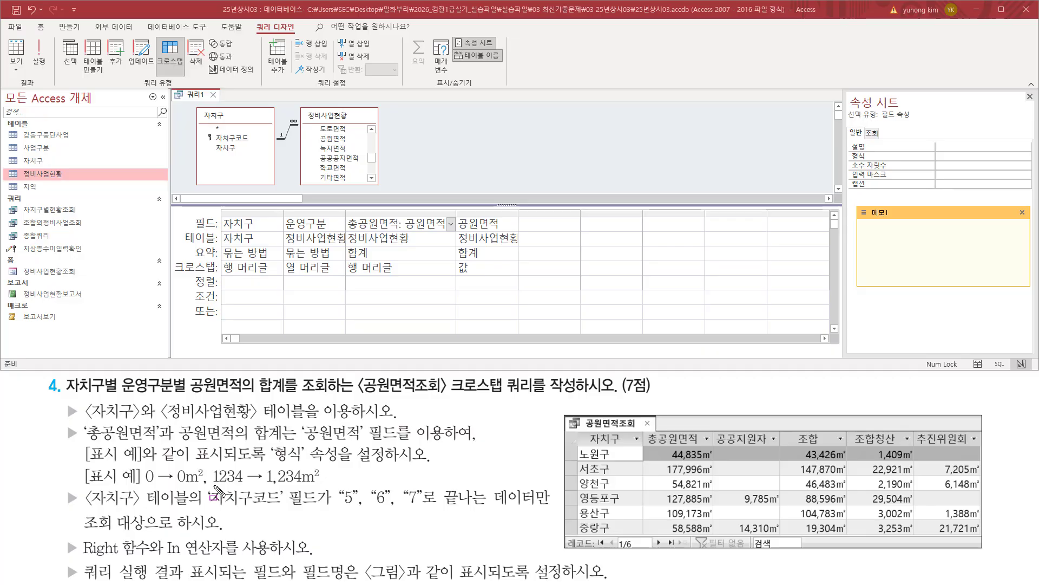
# - Draft the number format #,##0 in the on-screen memo note, with a thousands separator and a displayed zero
pyautogui.moveTo(214, 486); pyautogui.dragTo(316, 485)
pyautogui.click(880, 253)
pyautogui.write('#,###')
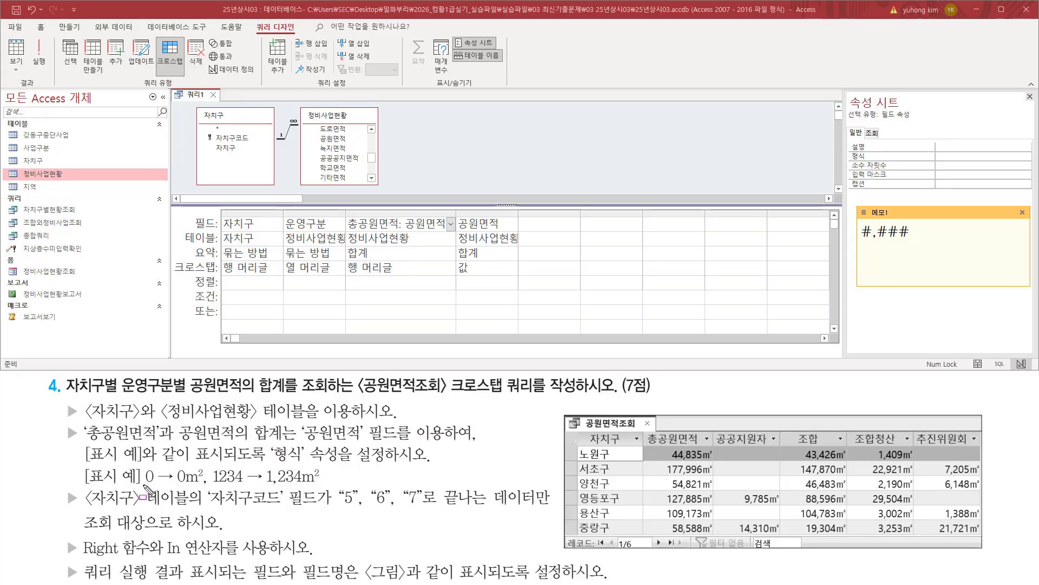
pyautogui.moveTo(143, 483); pyautogui.dragTo(188, 483)
pyautogui.press('Escape')
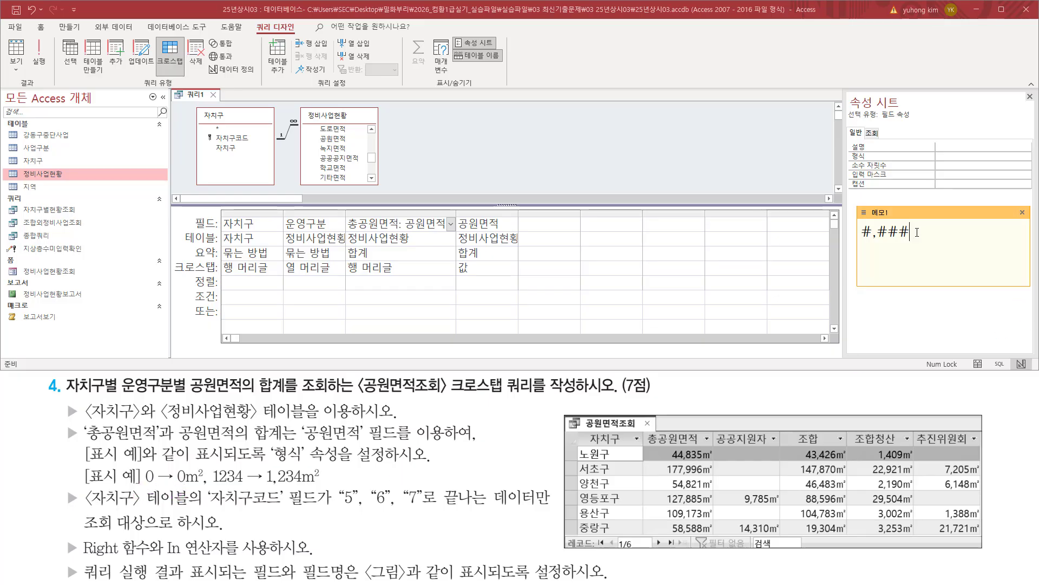
pyautogui.write('0')
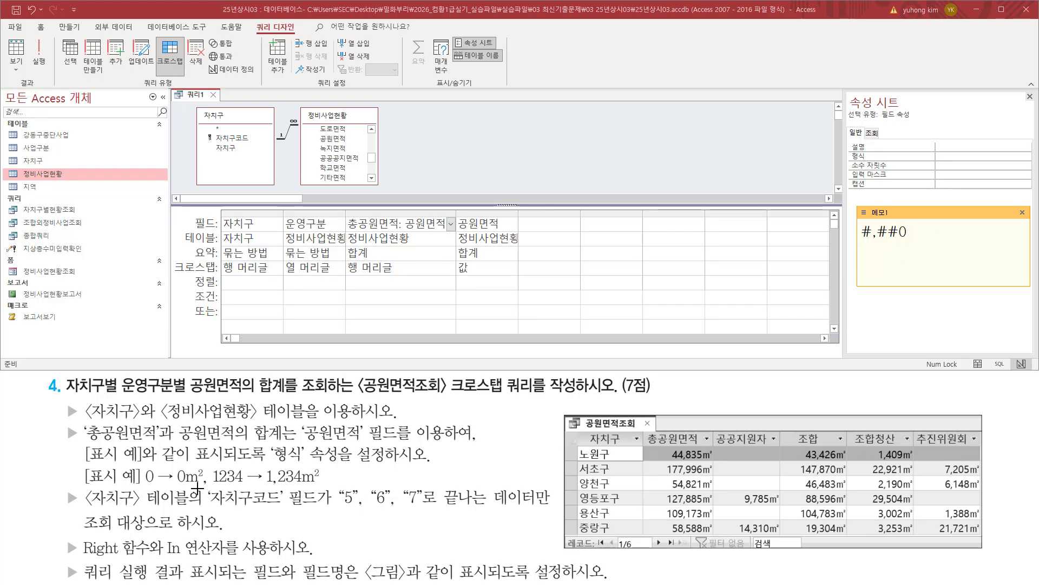
pyautogui.moveTo(188, 464); pyautogui.dragTo(205, 487)
pyautogui.moveTo(301, 464); pyautogui.dragTo(322, 486)
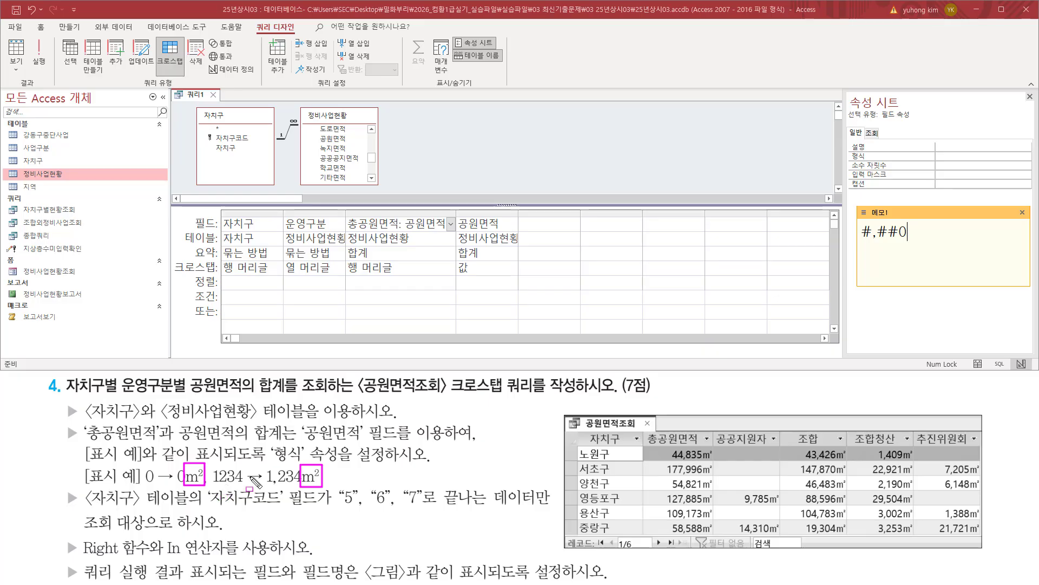
pyautogui.press('Escape')
# - Browse the special-character lists for the consonants ㅁ, ㄱ, ㄴ and ㄷ in the memo note
pyautogui.click(930, 232)
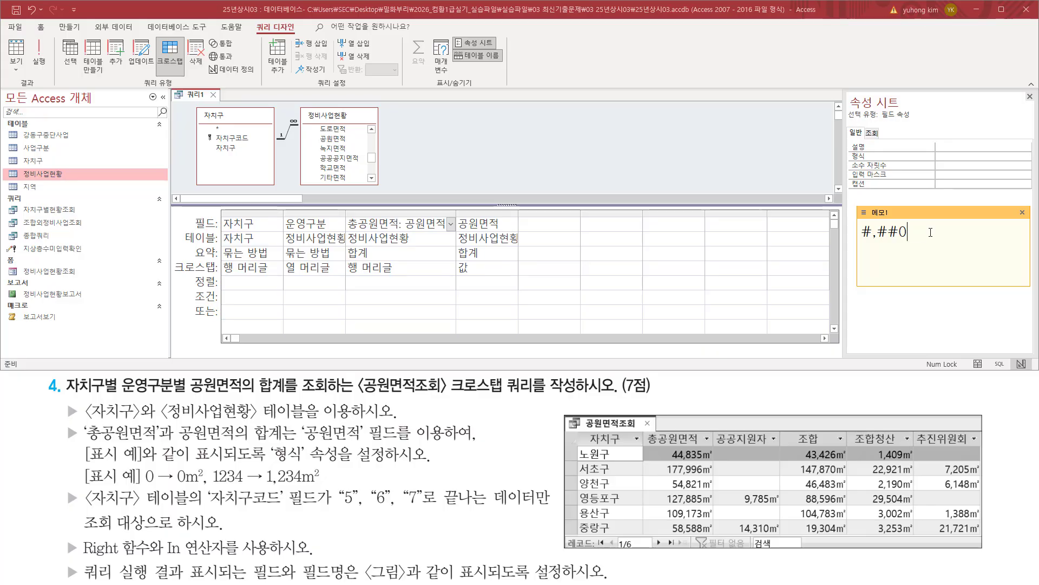
pyautogui.write('ㅁ')
pyautogui.press('Hangul_Hanja')
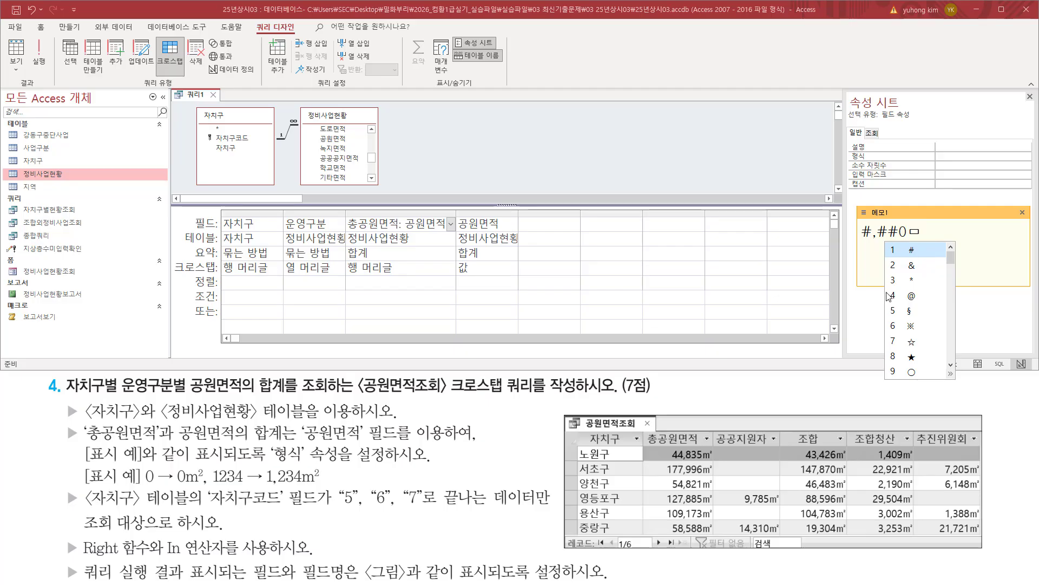
pyautogui.click(951, 374)
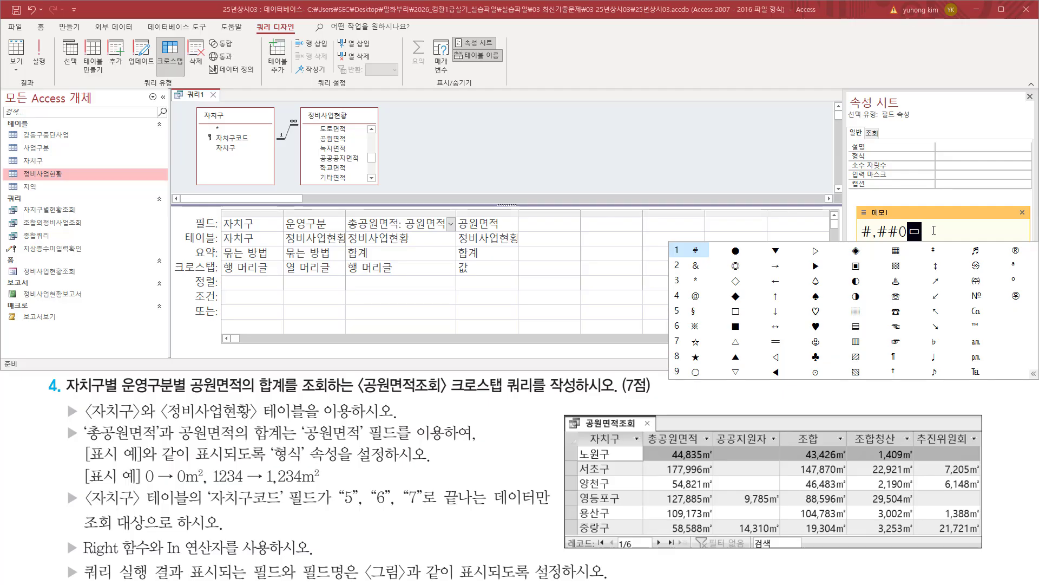
pyautogui.press('Escape')
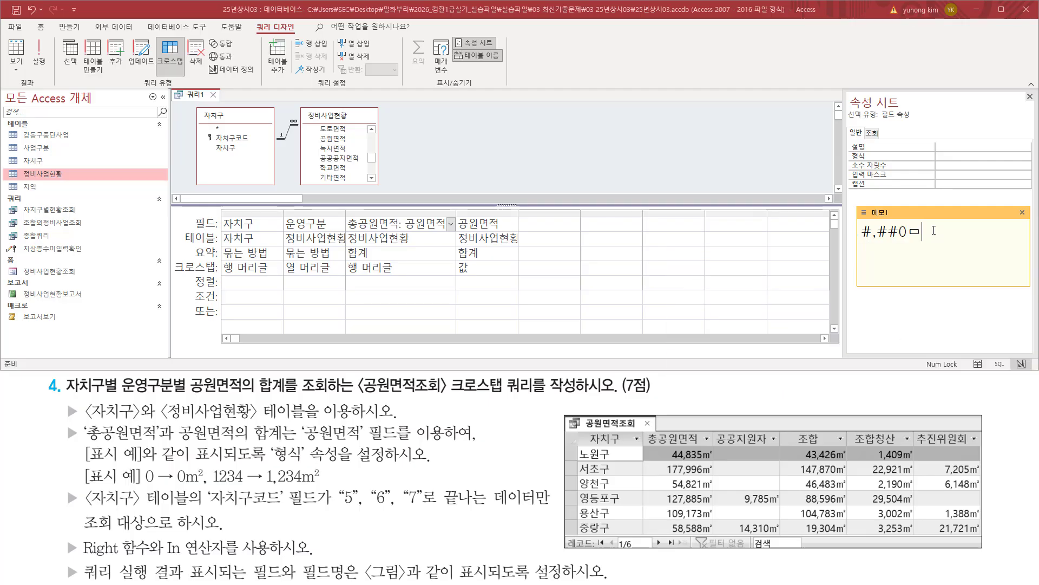
pyautogui.write('ㄱ')
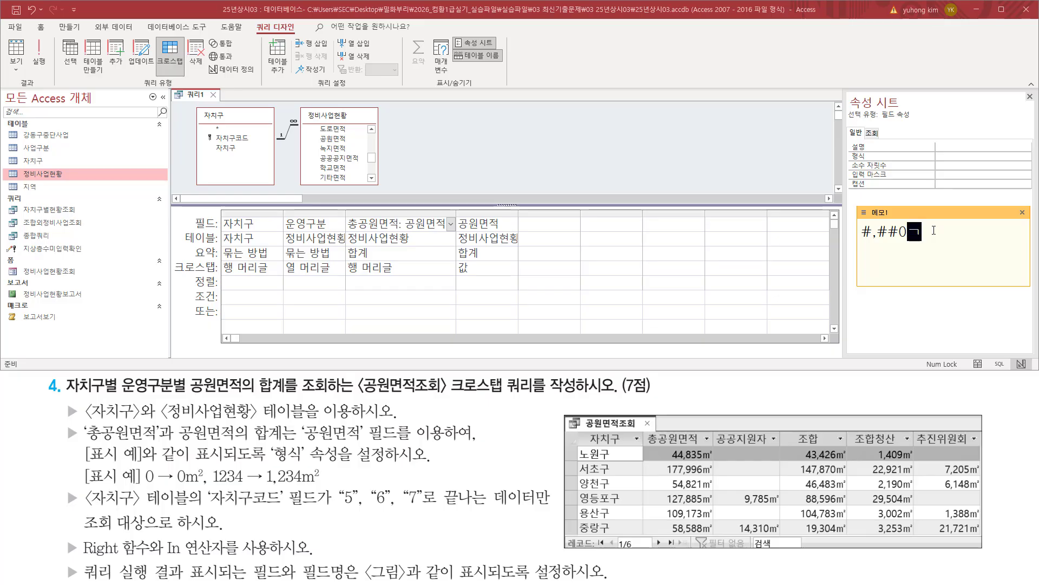
pyautogui.press('Hangul_Hanja')
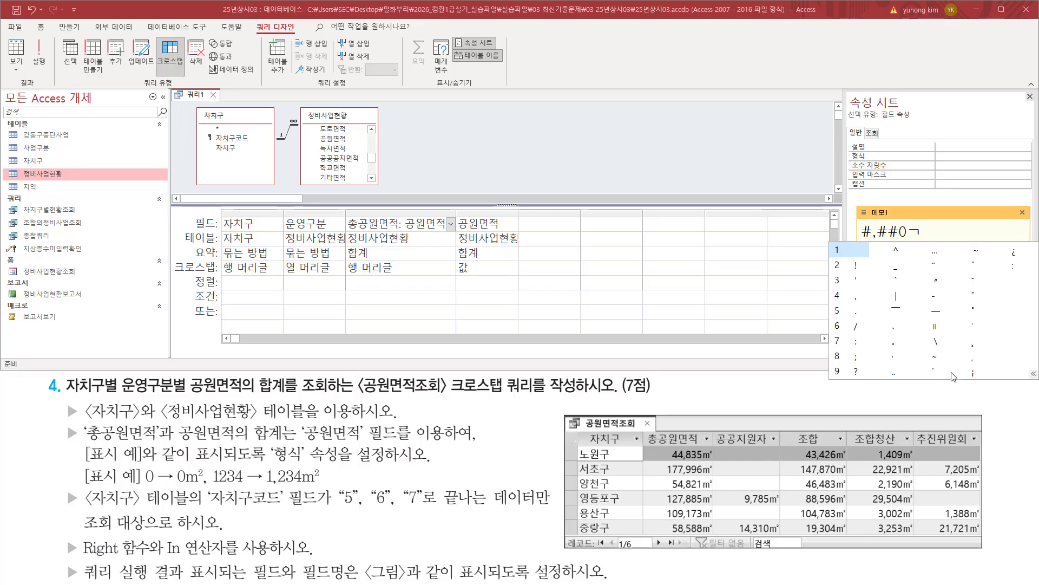
pyautogui.click(951, 372)
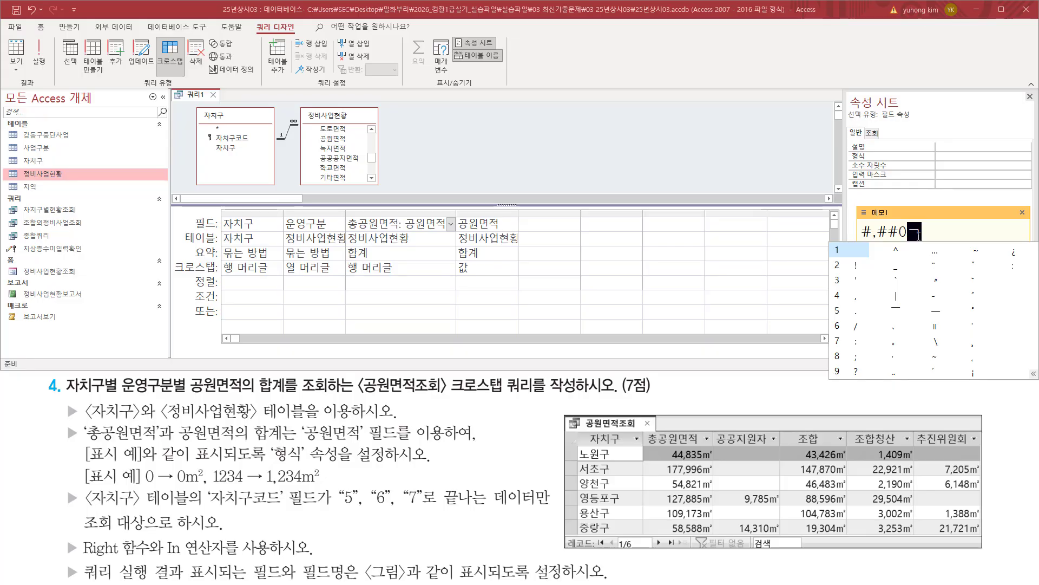
pyautogui.press('Escape')
pyautogui.press('BackSpace')
pyautogui.write('ㄴ')
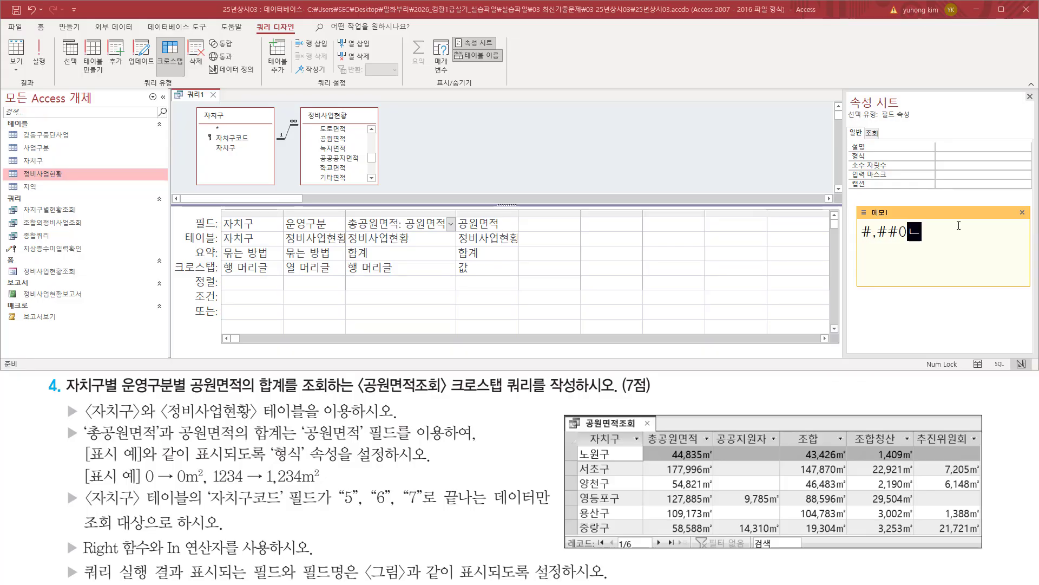
pyautogui.press('Hangul_Hanja')
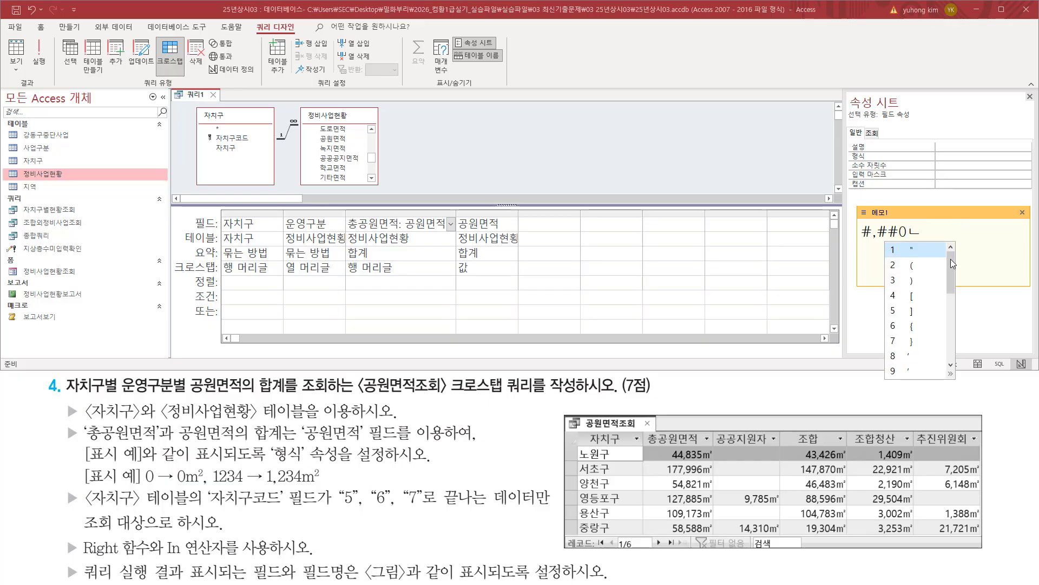
pyautogui.click(951, 374)
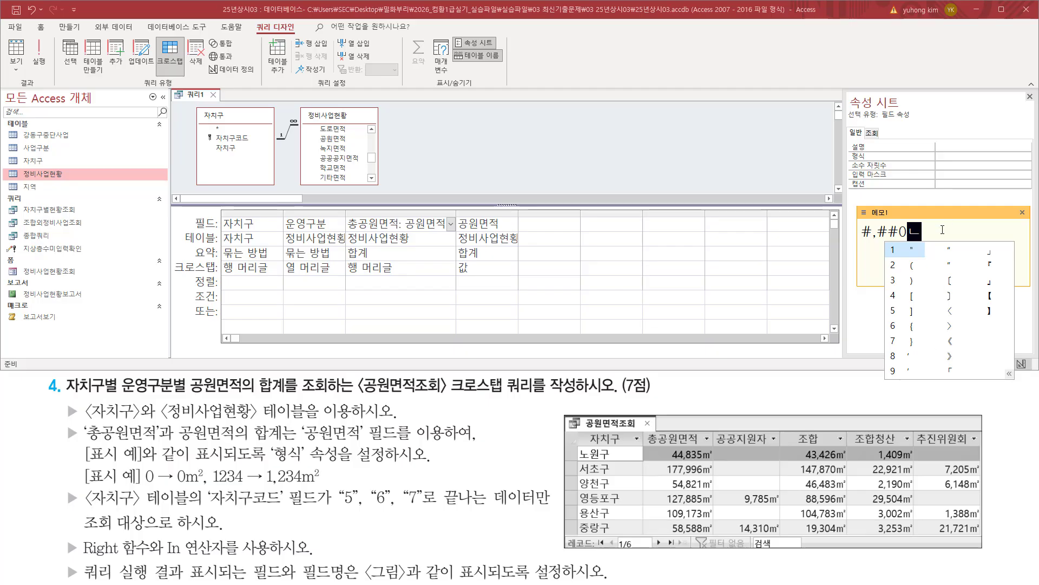
pyautogui.press('Escape')
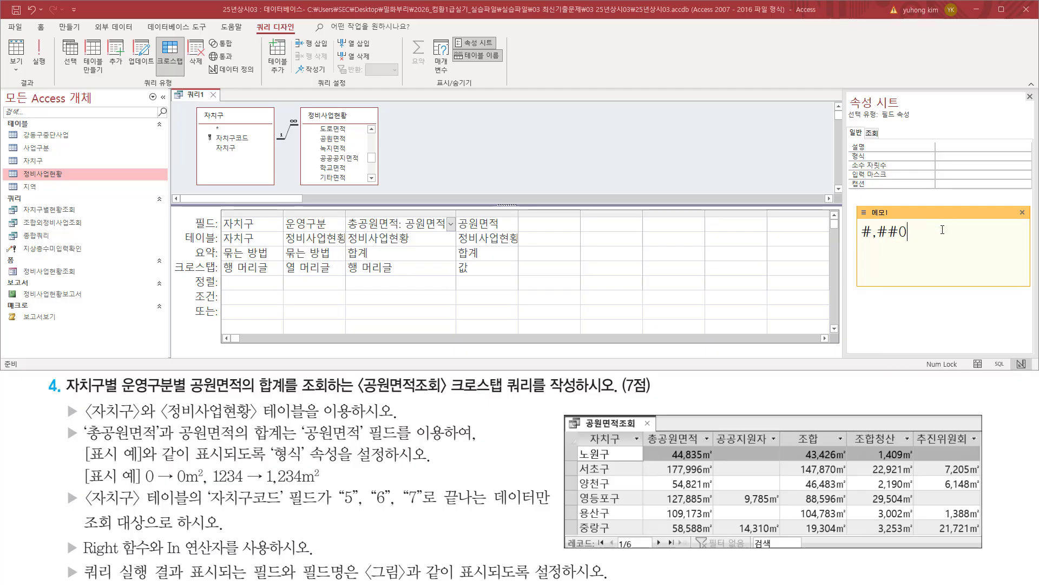
pyautogui.write('ㄷ')
pyautogui.press('Hangul_Hanja')
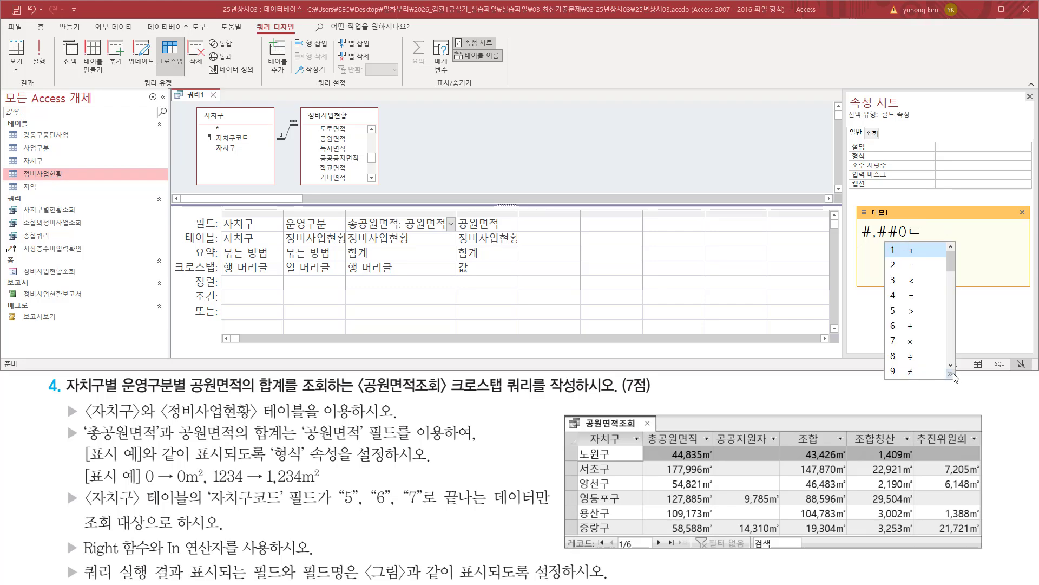
pyautogui.click(951, 373)
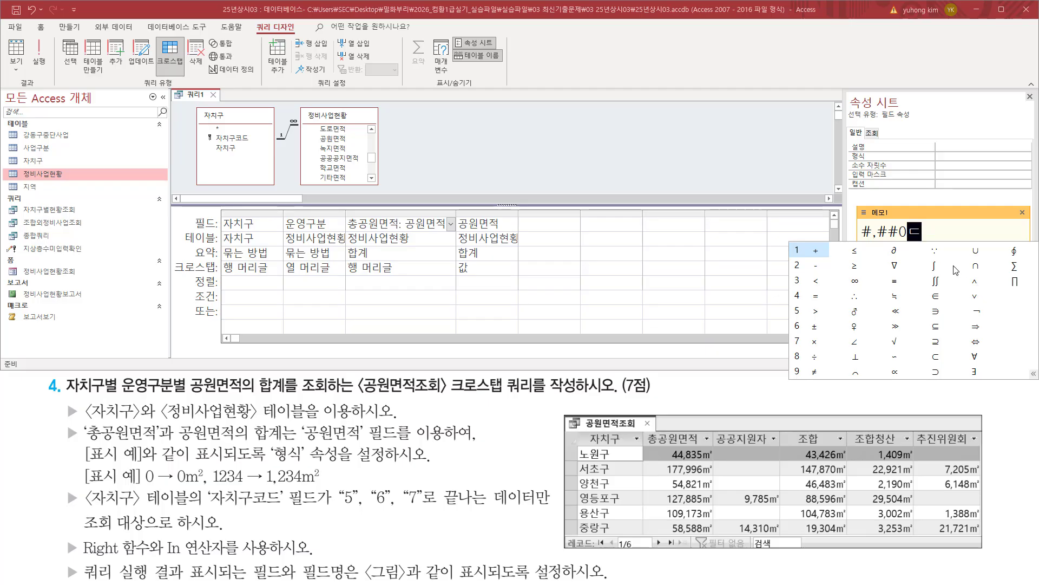
pyautogui.click(936, 231)
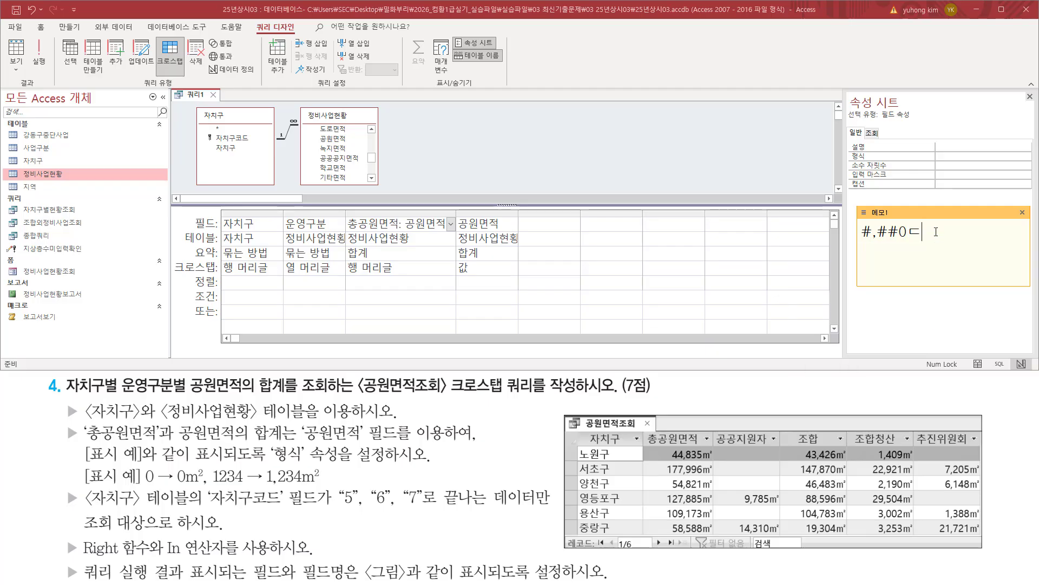
# - Append the ㎡ symbol from the special-character list of ㄹ to the format in the memo note, giving #,##0㎡
pyautogui.press('BackSpace')
pyautogui.write('ㄹ')
pyautogui.press('Hangul_Hanja')
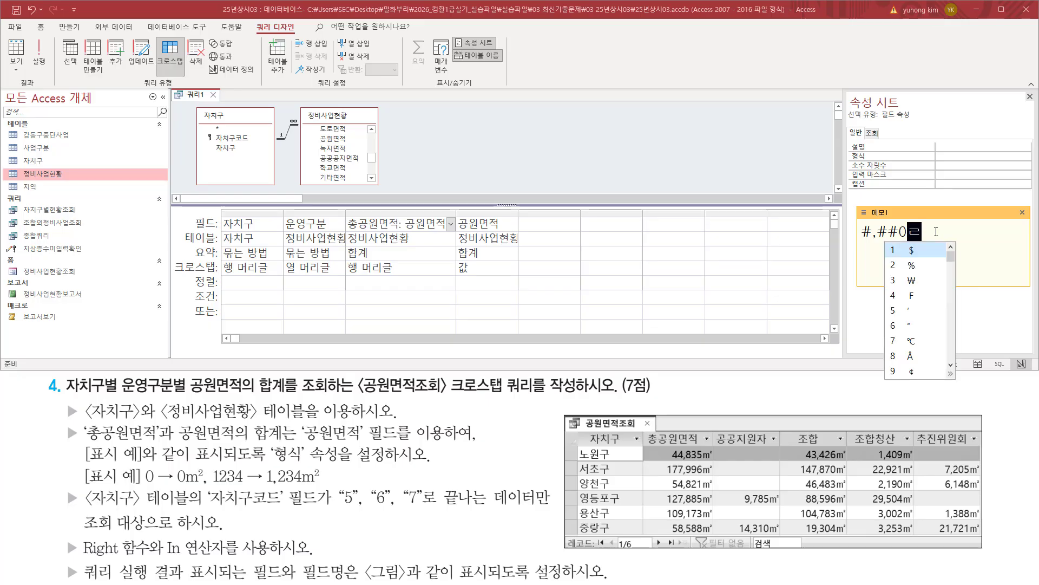
pyautogui.click(950, 373)
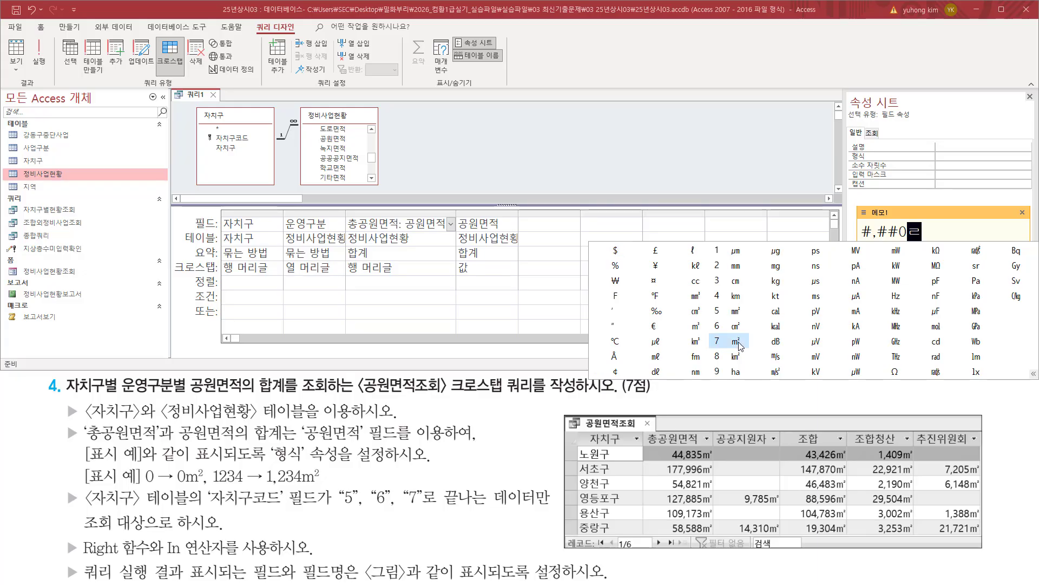
pyautogui.click(737, 341)
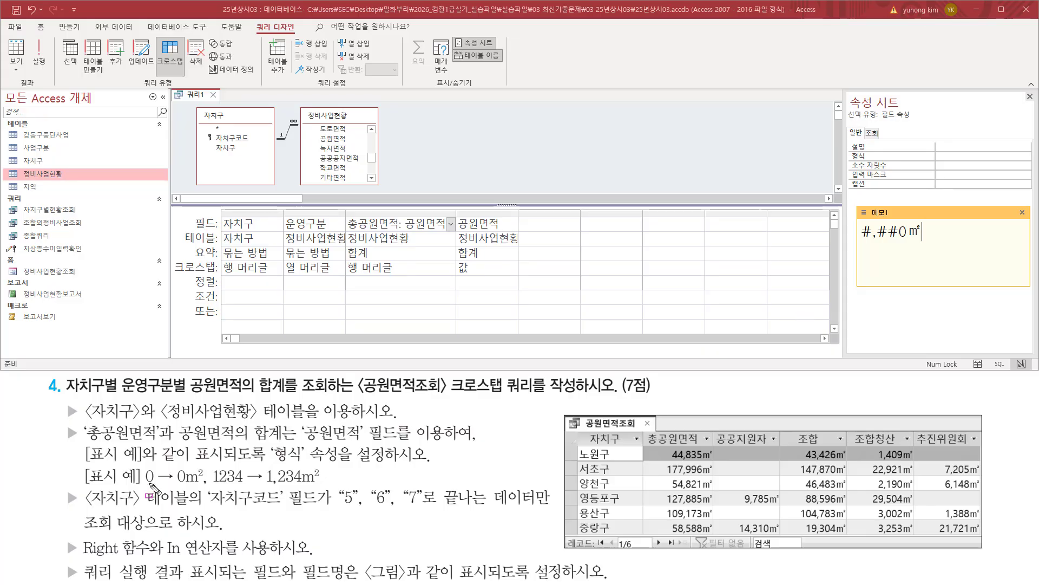
pyautogui.moveTo(140, 486); pyautogui.dragTo(322, 486)
pyautogui.moveTo(642, 431)
pyautogui.mouseDown()
pyautogui.moveTo(715, 464)
pyautogui.moveTo(711, 532)
pyautogui.mouseUp()
pyautogui.moveTo(717, 445)
pyautogui.mouseDown()
pyautogui.moveTo(760, 501)
pyautogui.moveTo(975, 538)
pyautogui.mouseUp()
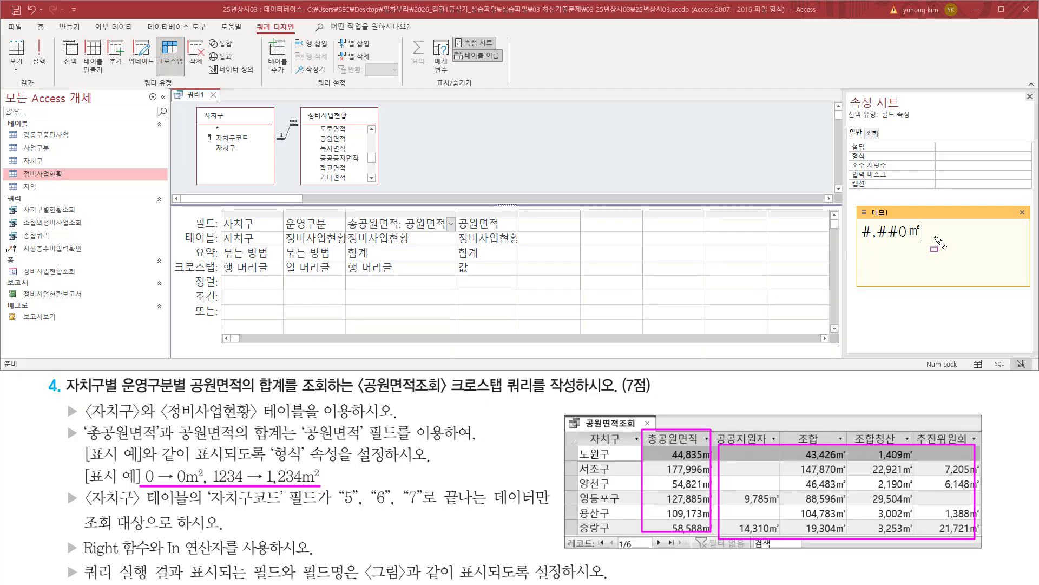
# - Set the format of the 총공원면적 row heading field to #,##0㎡
pyautogui.press('Escape')
pyautogui.click(957, 156)
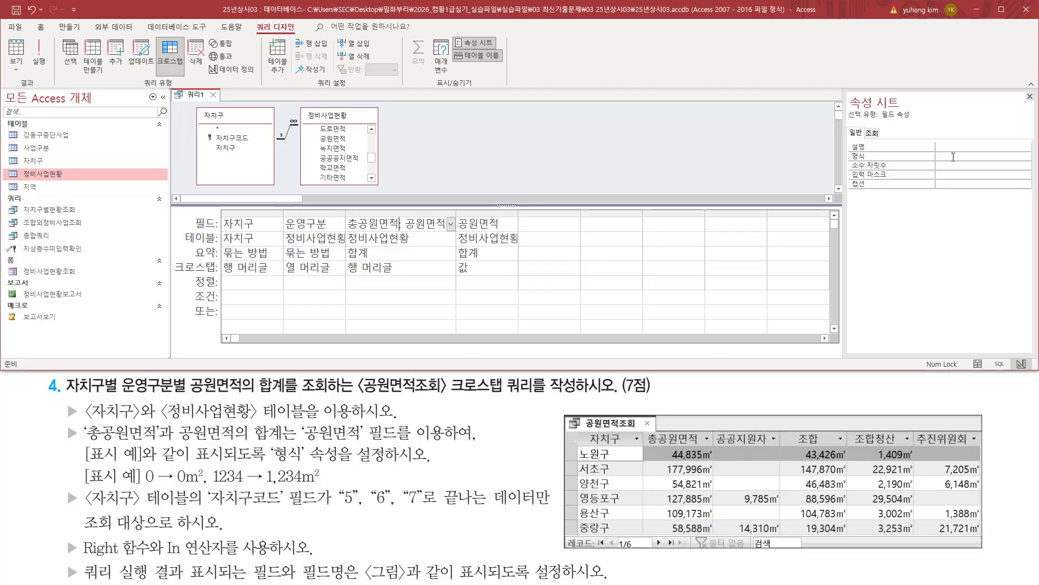
pyautogui.write('#,##0㎡')
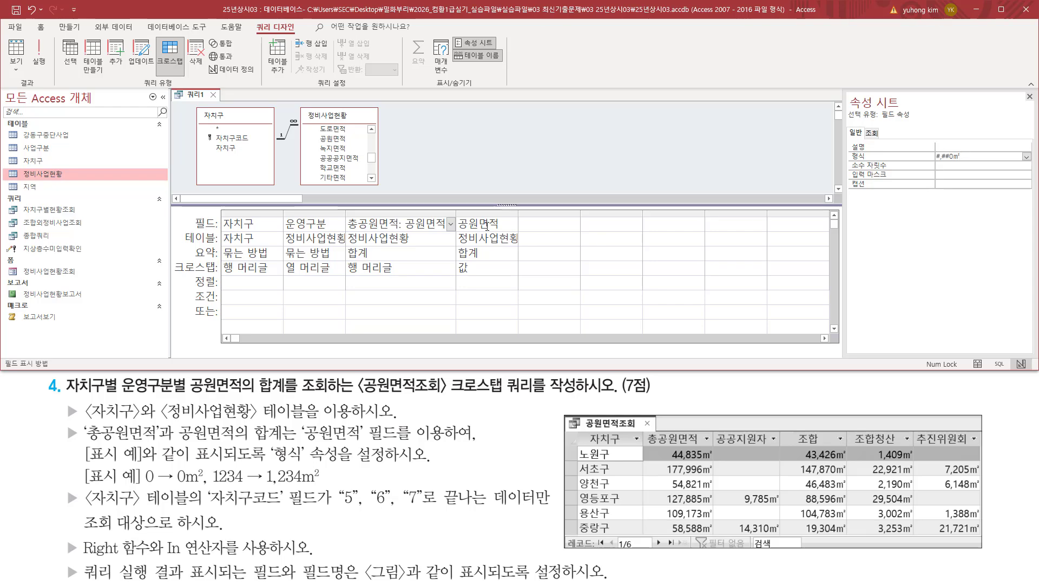
pyautogui.moveTo(357, 206); pyautogui.dragTo(442, 279)
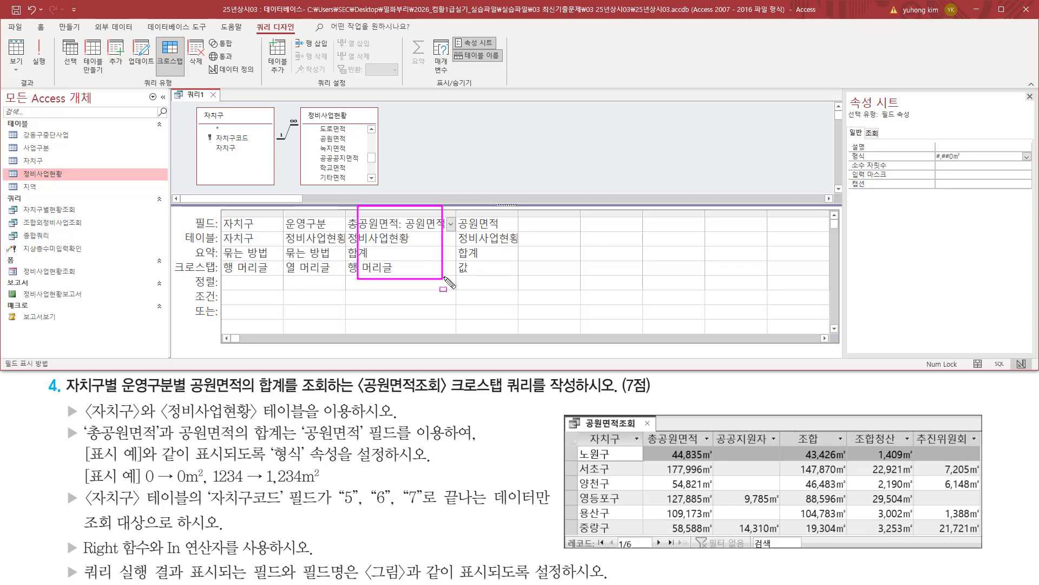
pyautogui.moveTo(464, 208); pyautogui.dragTo(513, 279)
pyautogui.press('Escape')
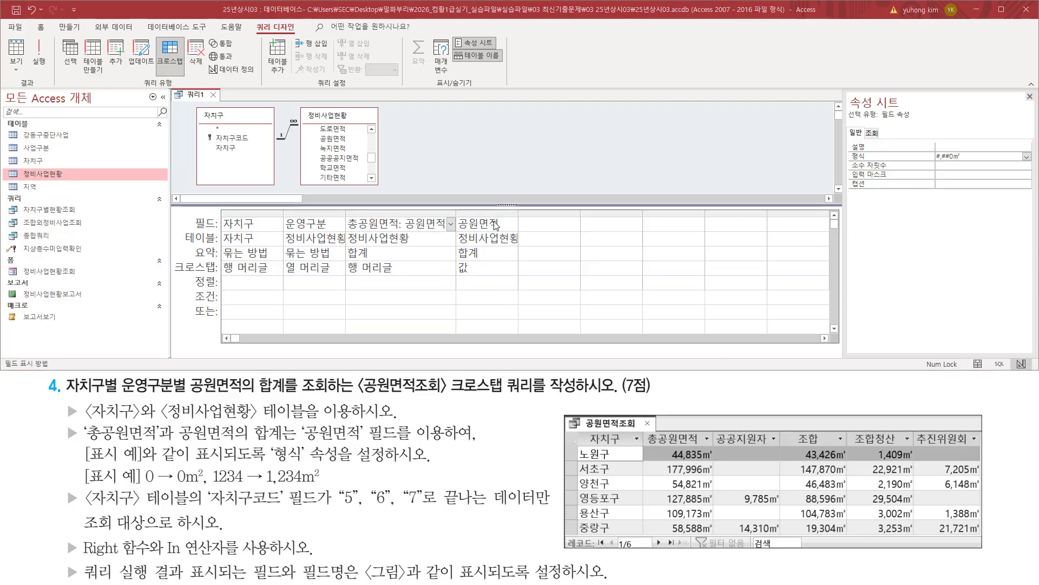
# - Set the format of the 공원면적 value field to #,##0㎡ and close the field properties
pyautogui.click(497, 224)
pyautogui.click(964, 158)
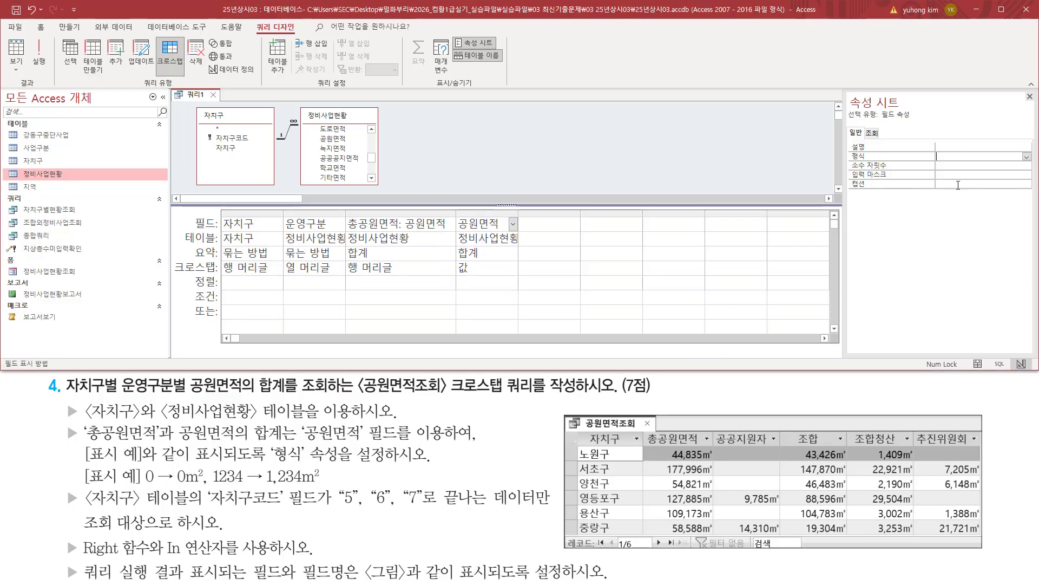
pyautogui.write('#,##0㎡')
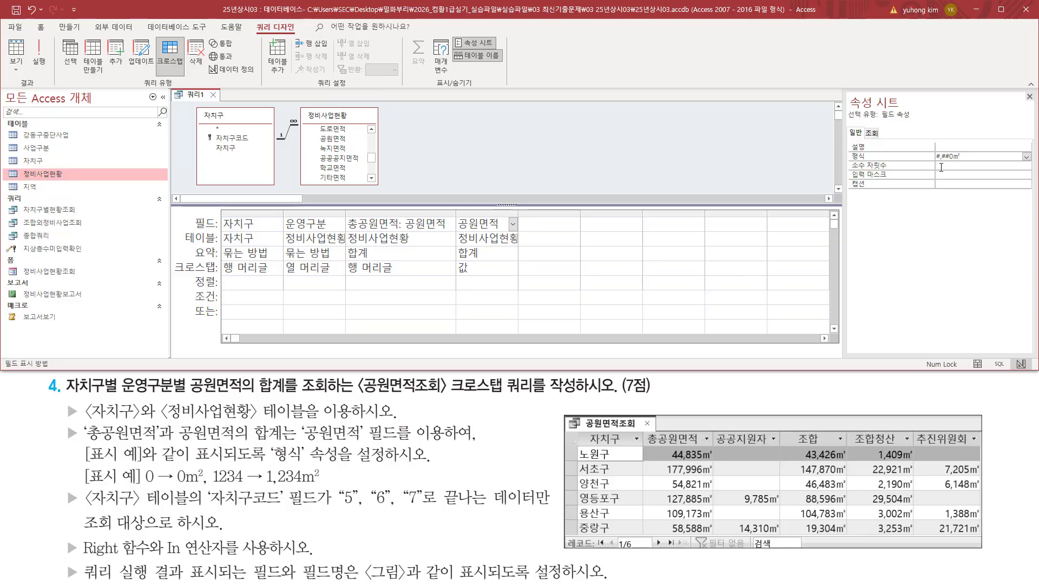
pyautogui.press('Return')
pyautogui.moveTo(347, 211)
pyautogui.mouseDown()
pyautogui.moveTo(354, 226)
pyautogui.moveTo(518, 279)
pyautogui.mouseUp()
pyautogui.moveTo(66, 418)
pyautogui.mouseDown()
pyautogui.moveTo(66, 461)
pyautogui.moveTo(487, 480)
pyautogui.mouseUp()
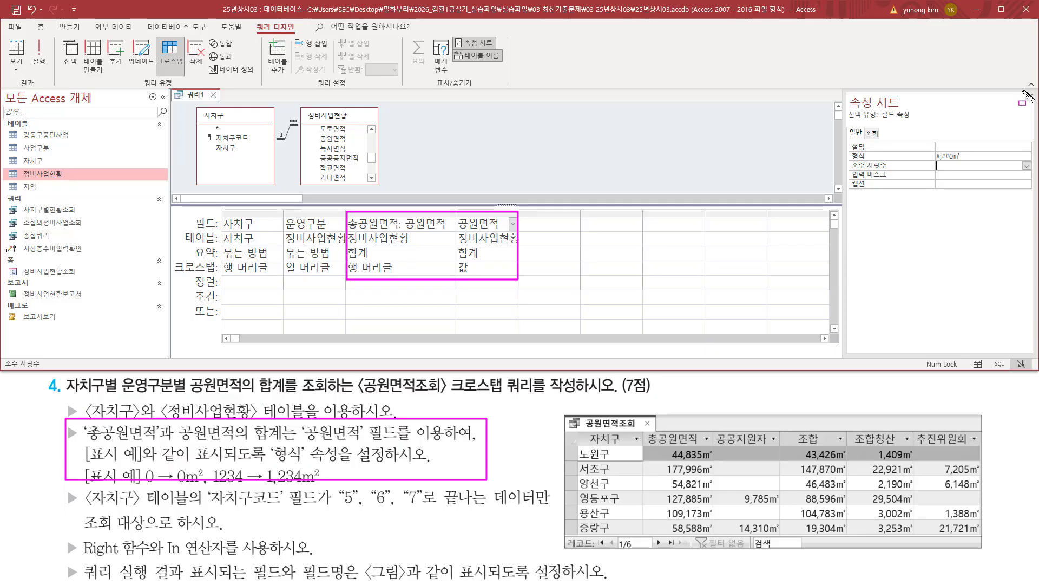
pyautogui.press('Escape')
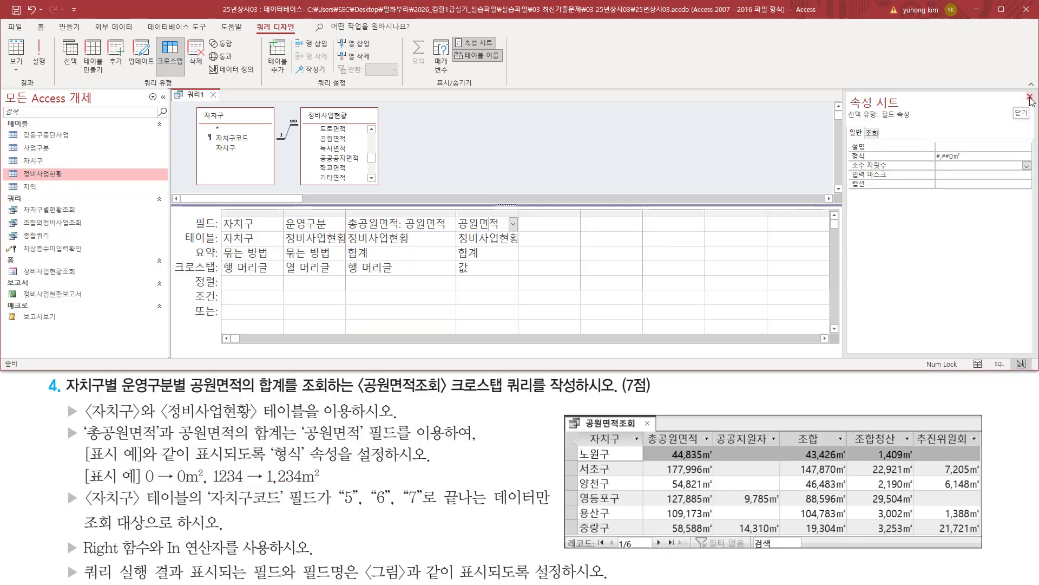
pyautogui.click(1030, 98)
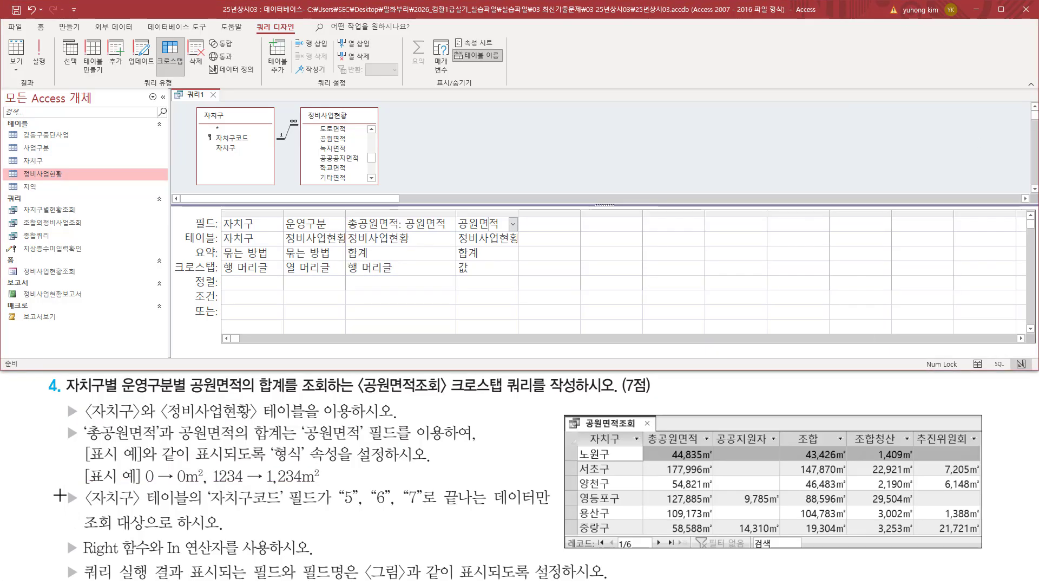
pyautogui.moveTo(64, 489)
pyautogui.mouseDown()
pyautogui.moveTo(78, 511)
pyautogui.moveTo(422, 505)
pyautogui.moveTo(551, 515)
pyautogui.mouseUp()
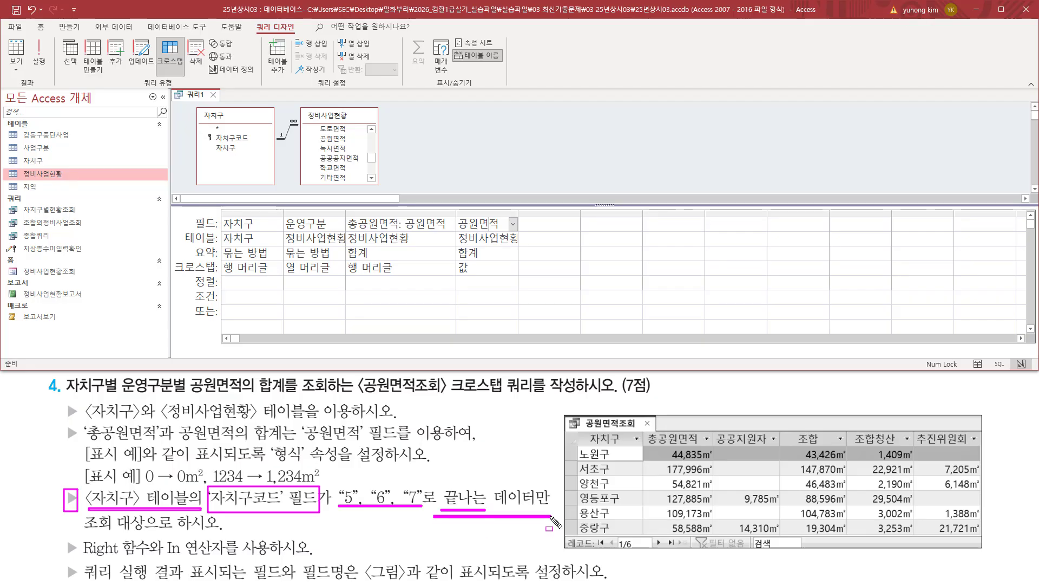
pyautogui.moveTo(85, 533); pyautogui.dragTo(219, 533)
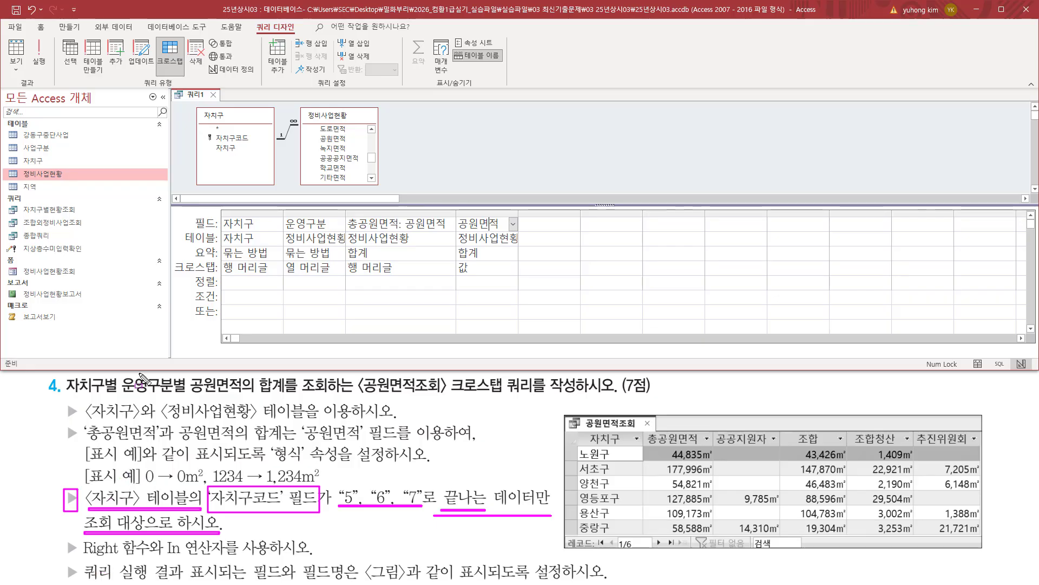
pyautogui.moveTo(200, 110)
pyautogui.mouseDown()
pyautogui.moveTo(287, 146)
pyautogui.moveTo(287, 193)
pyautogui.moveTo(277, 182)
pyautogui.mouseUp()
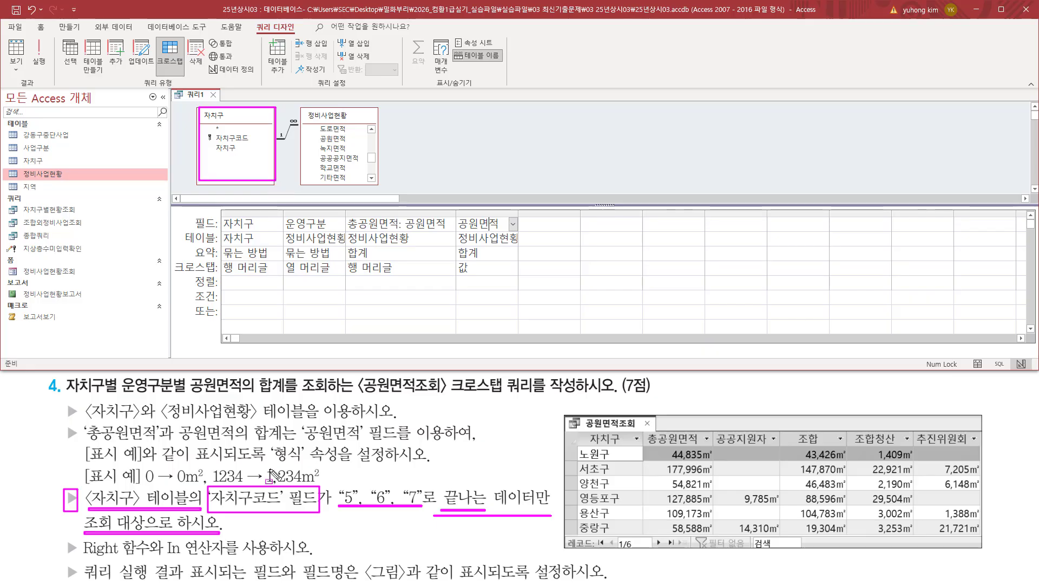
pyautogui.moveTo(215, 133)
pyautogui.mouseDown()
pyautogui.moveTo(263, 156)
pyautogui.moveTo(253, 143)
pyautogui.mouseUp()
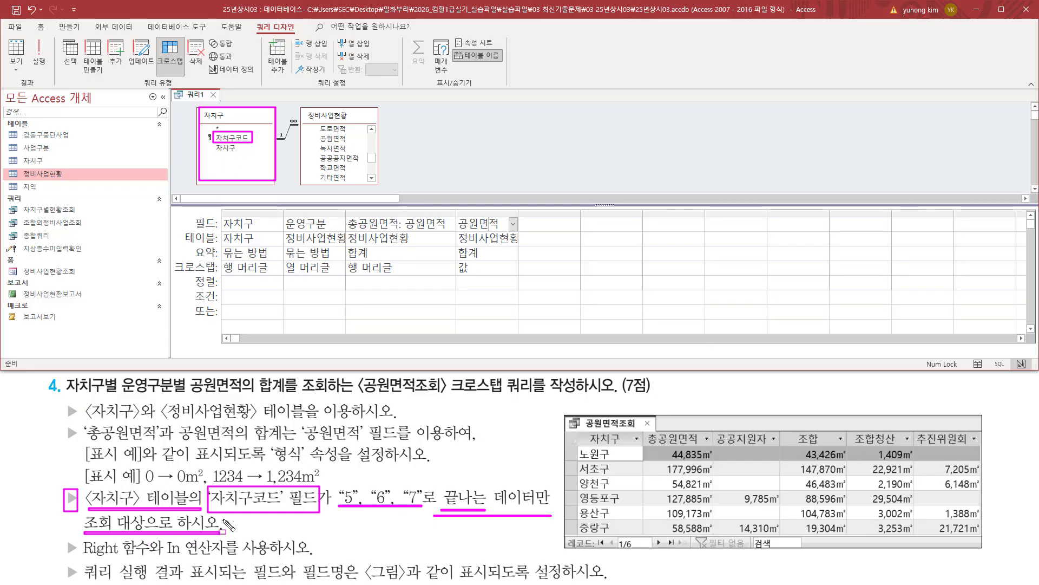
pyautogui.press('Escape')
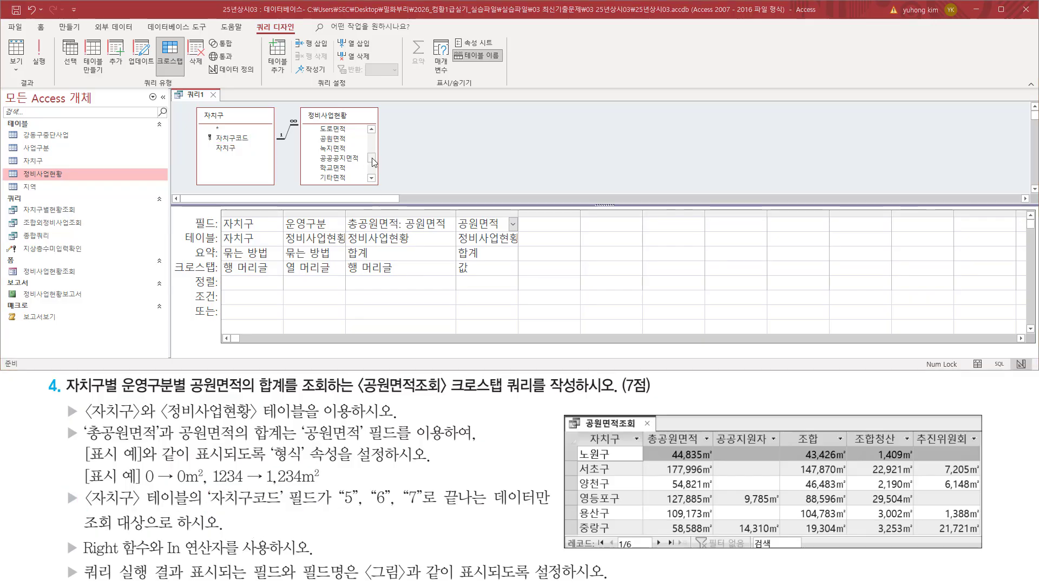
pyautogui.moveTo(372, 157); pyautogui.dragTo(373, 136)
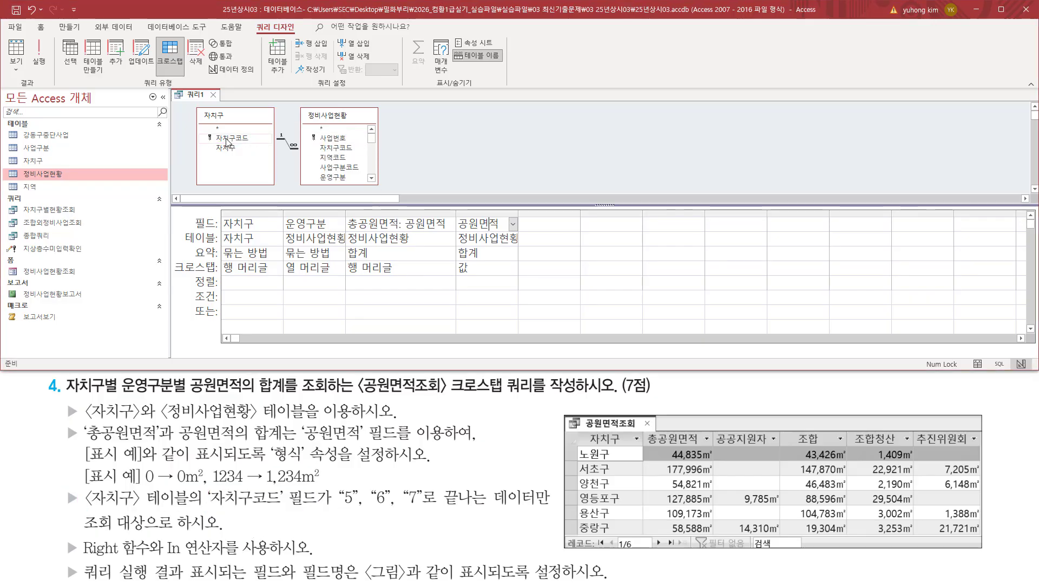
pyautogui.moveTo(205, 131); pyautogui.dragTo(256, 144)
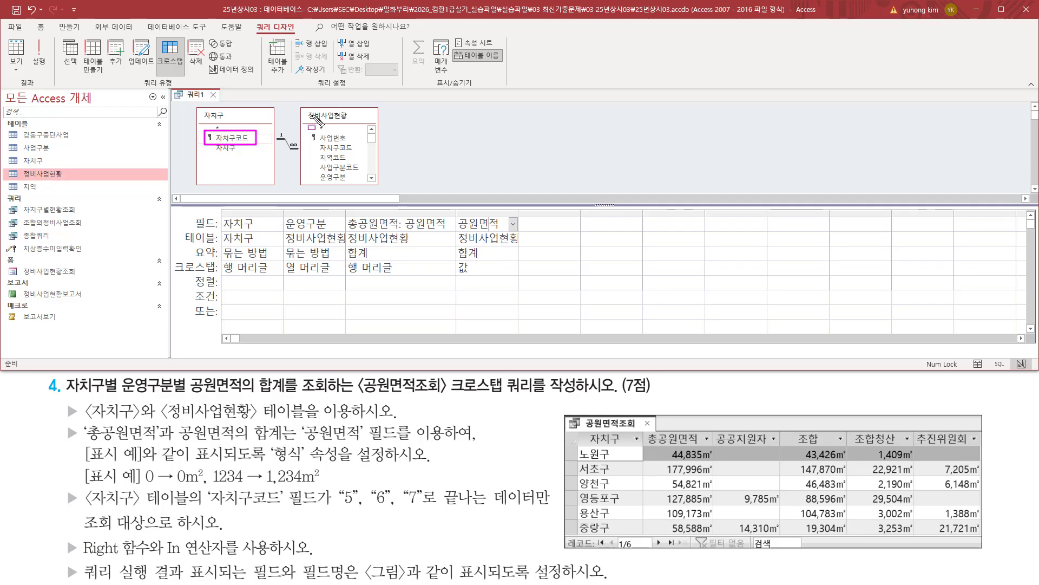
pyautogui.moveTo(303, 108)
pyautogui.mouseDown()
pyautogui.moveTo(379, 136)
pyautogui.moveTo(377, 185)
pyautogui.mouseUp()
pyautogui.moveTo(318, 142); pyautogui.dragTo(357, 154)
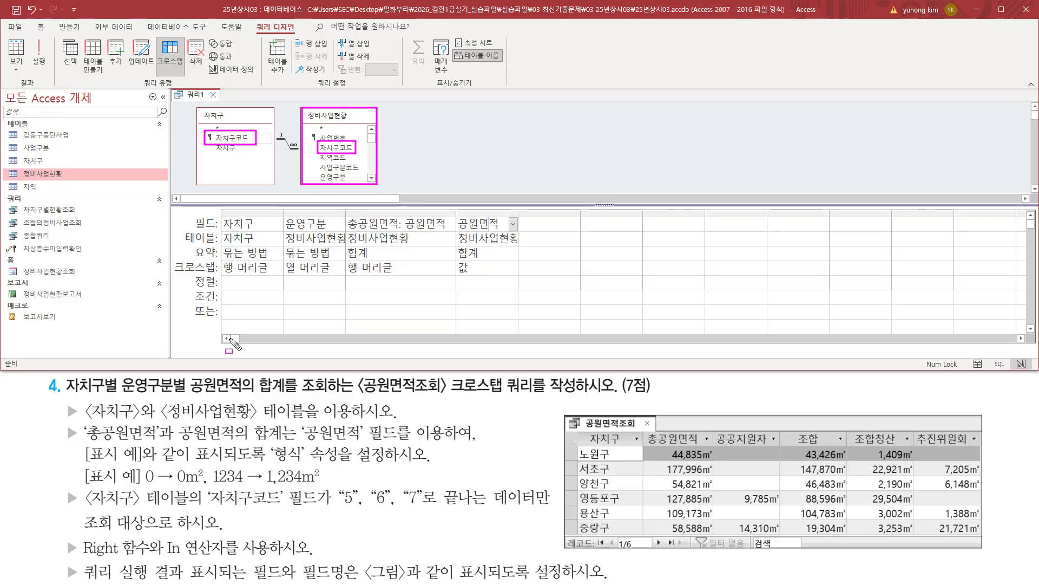
pyautogui.moveTo(84, 496); pyautogui.dragTo(203, 497)
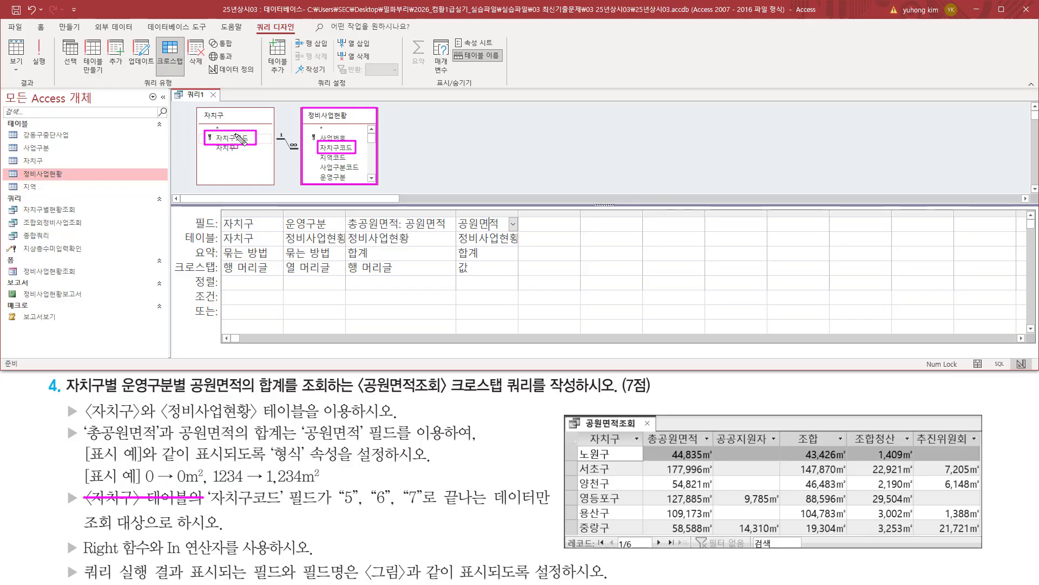
pyautogui.moveTo(336, 147)
pyautogui.mouseDown()
pyautogui.moveTo(332, 110)
pyautogui.moveTo(341, 187)
pyautogui.moveTo(319, 162)
pyautogui.moveTo(230, 148)
pyautogui.moveTo(240, 133)
pyautogui.moveTo(289, 145)
pyautogui.moveTo(278, 134)
pyautogui.moveTo(299, 156)
pyautogui.mouseUp()
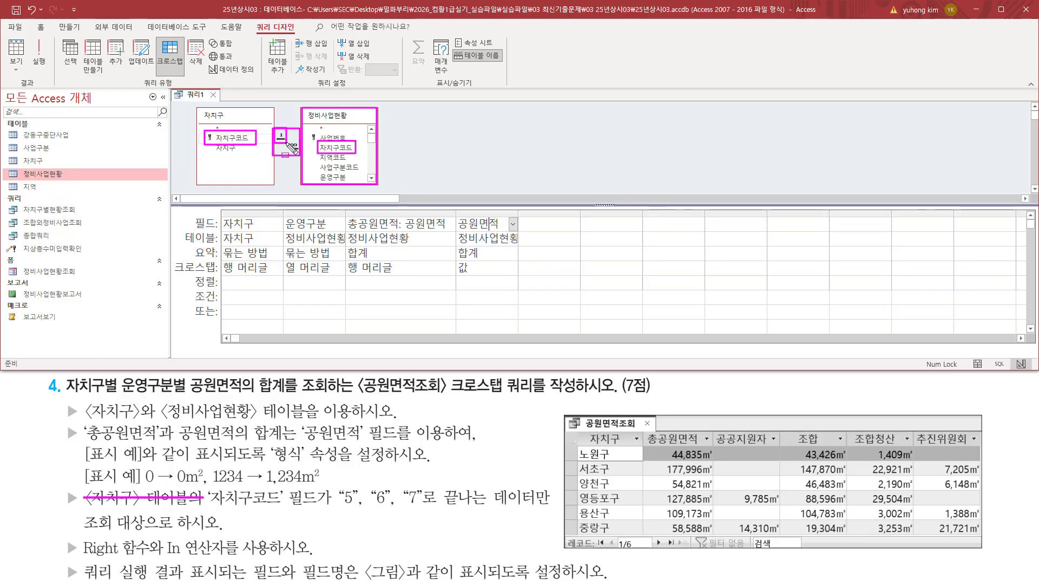
pyautogui.moveTo(212, 133); pyautogui.dragTo(253, 143)
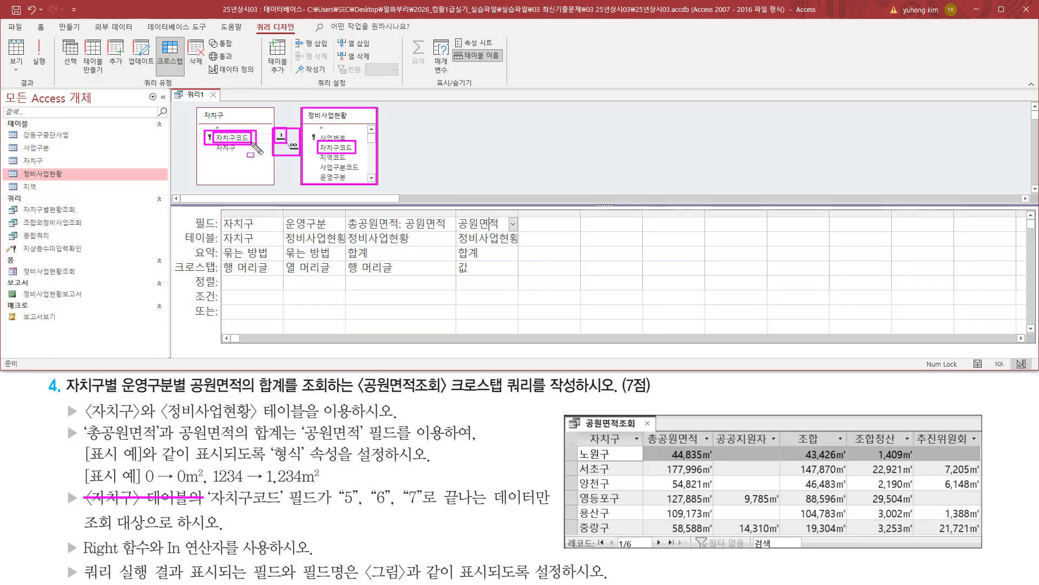
pyautogui.press('e')
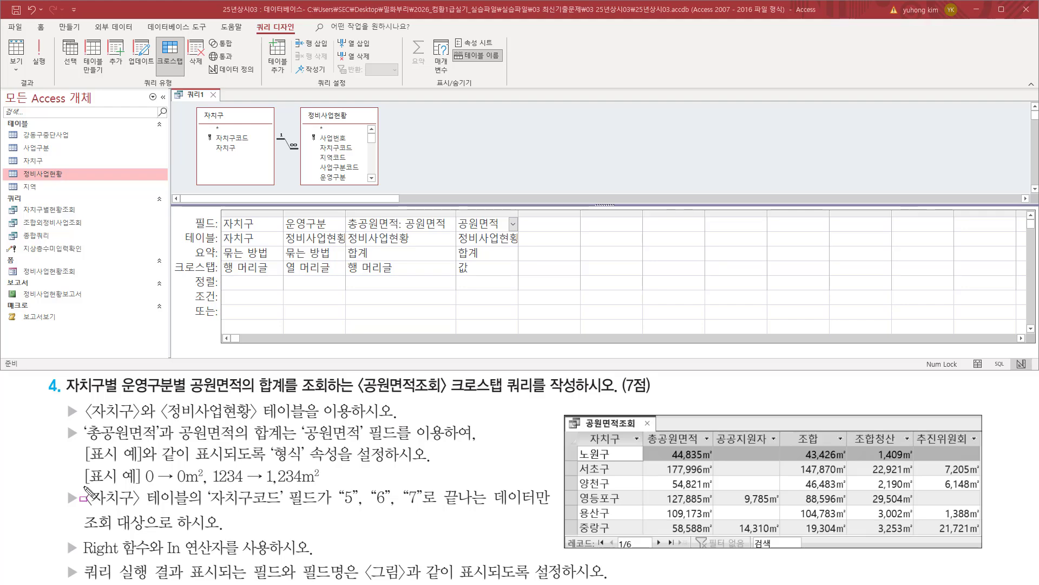
pyautogui.moveTo(84, 485)
pyautogui.mouseDown()
pyautogui.moveTo(205, 524)
pyautogui.moveTo(301, 534)
pyautogui.moveTo(320, 521)
pyautogui.moveTo(314, 507)
pyautogui.mouseUp()
pyautogui.moveTo(209, 129); pyautogui.dragTo(255, 143)
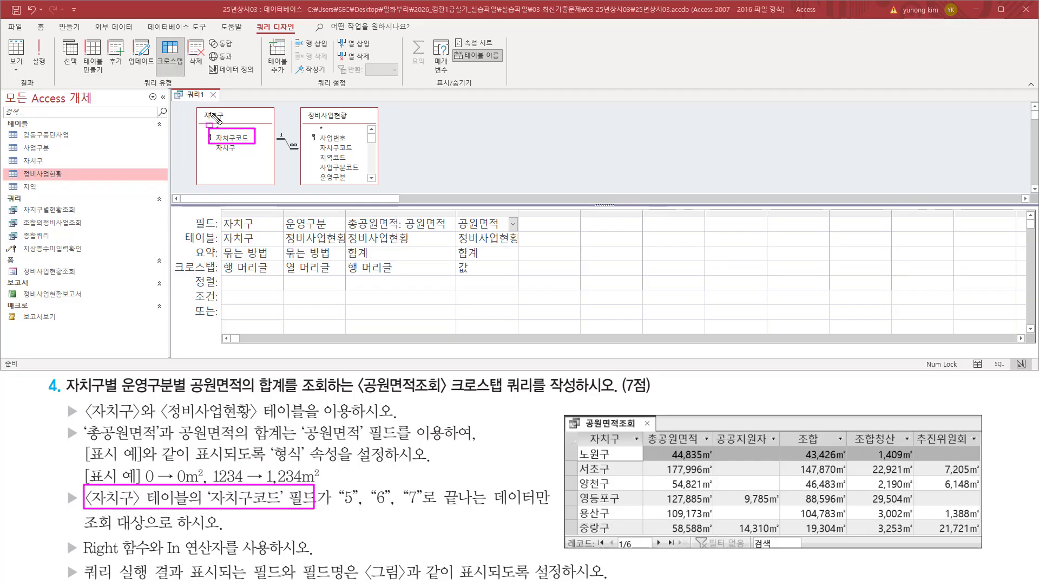
pyautogui.press('Escape')
# - Add the 자치구코드 field from the 자치구 table to the first empty column of the query grid
pyautogui.click(242, 138)
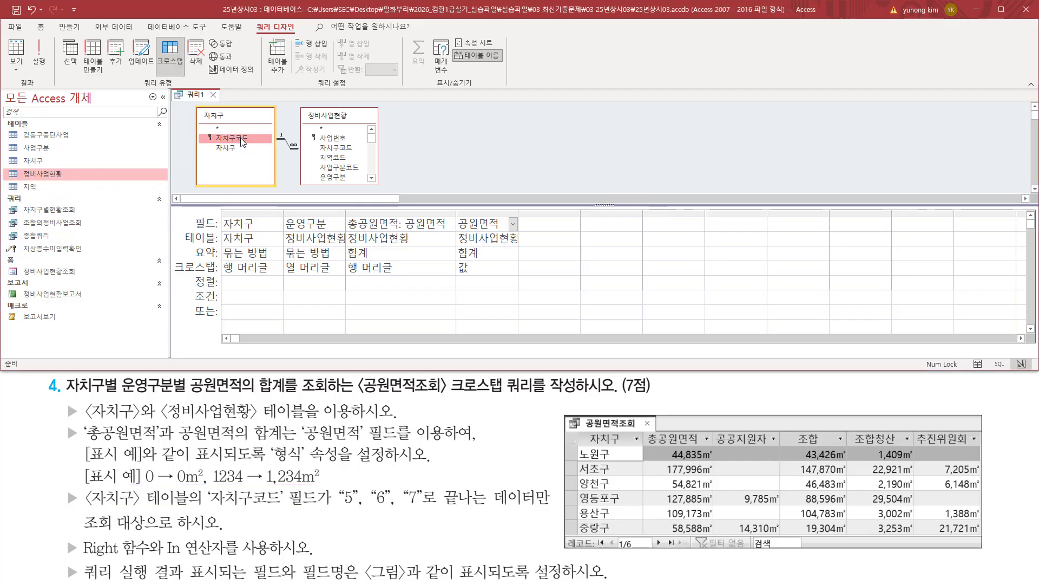
pyautogui.moveTo(242, 142); pyautogui.dragTo(632, 211)
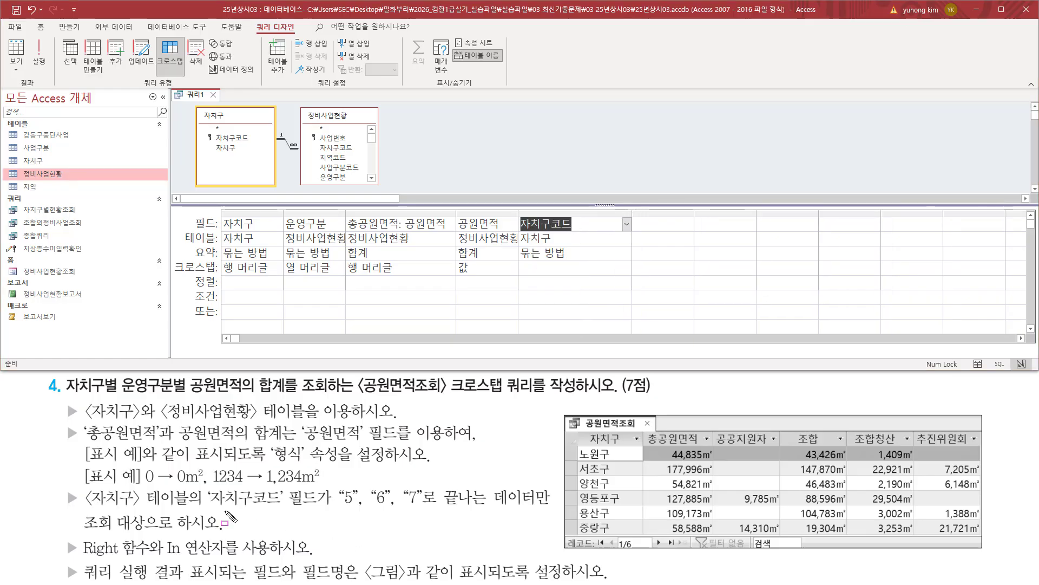
pyautogui.moveTo(207, 506); pyautogui.dragTo(487, 507)
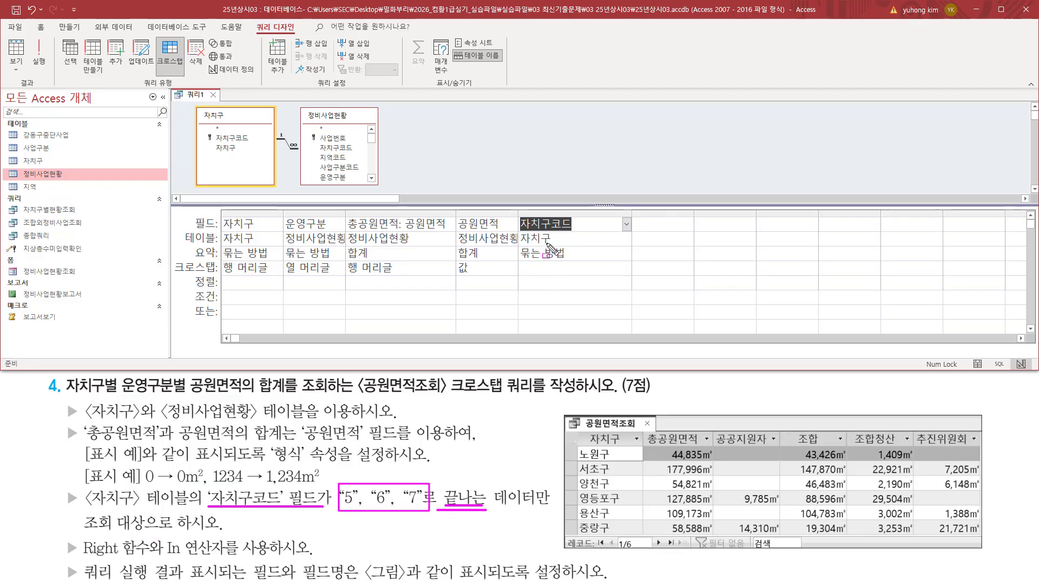
pyautogui.press('Escape')
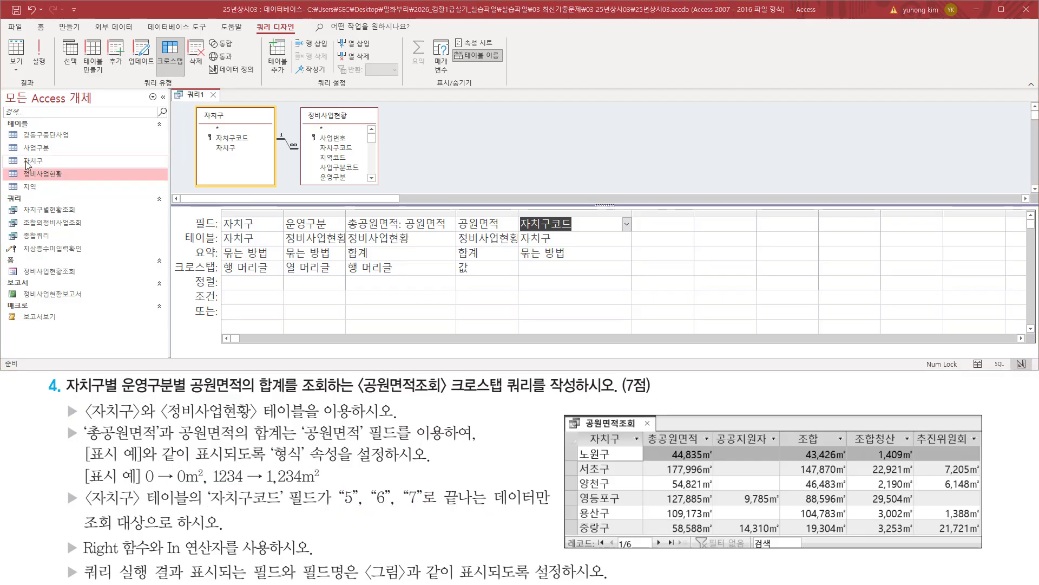
# - Open the 자치구 table and fit the 자치구코드 column width to its contents to view the codes
pyautogui.click(28, 160)
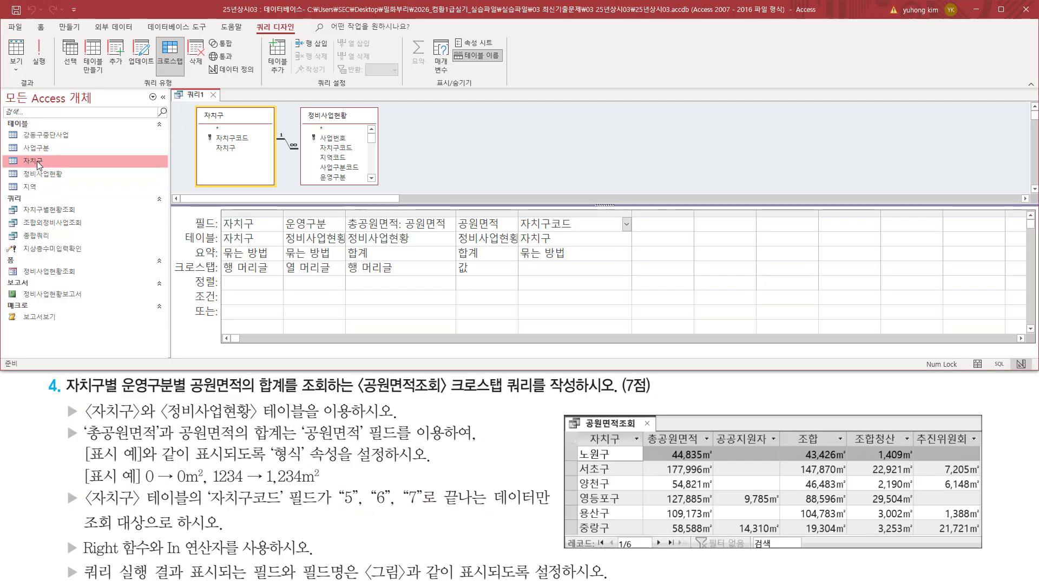
pyautogui.doubleClick(36, 161)
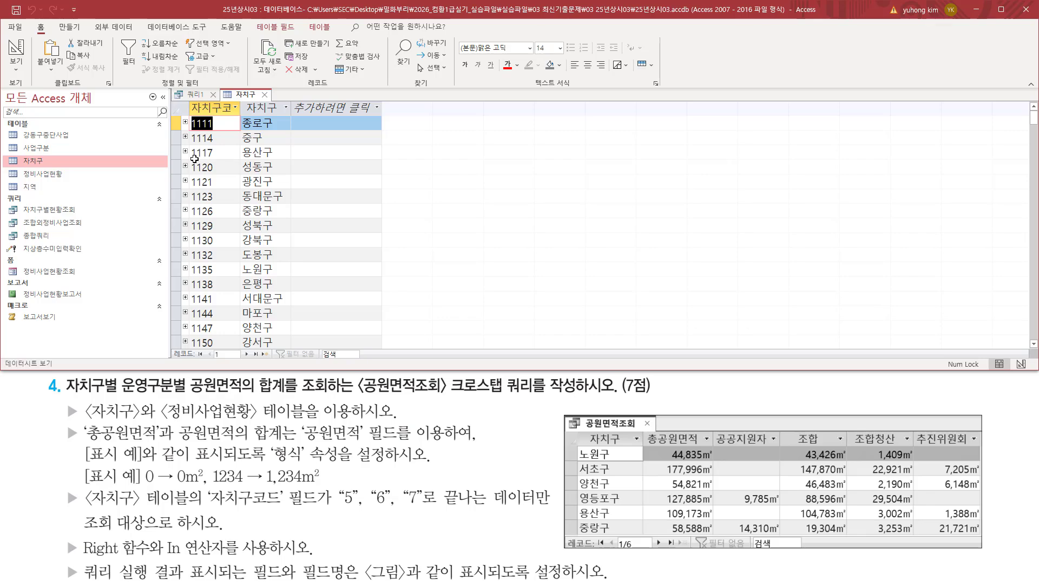
pyautogui.doubleClick(240, 106)
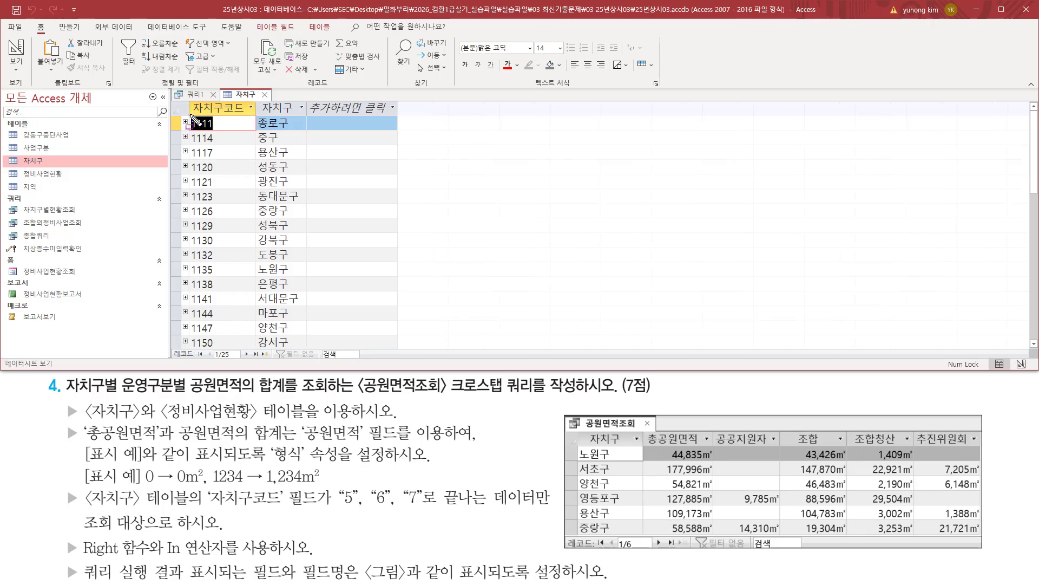
pyautogui.moveTo(191, 115)
pyautogui.mouseDown()
pyautogui.moveTo(217, 187)
pyautogui.moveTo(224, 360)
pyautogui.moveTo(224, 346)
pyautogui.mouseUp()
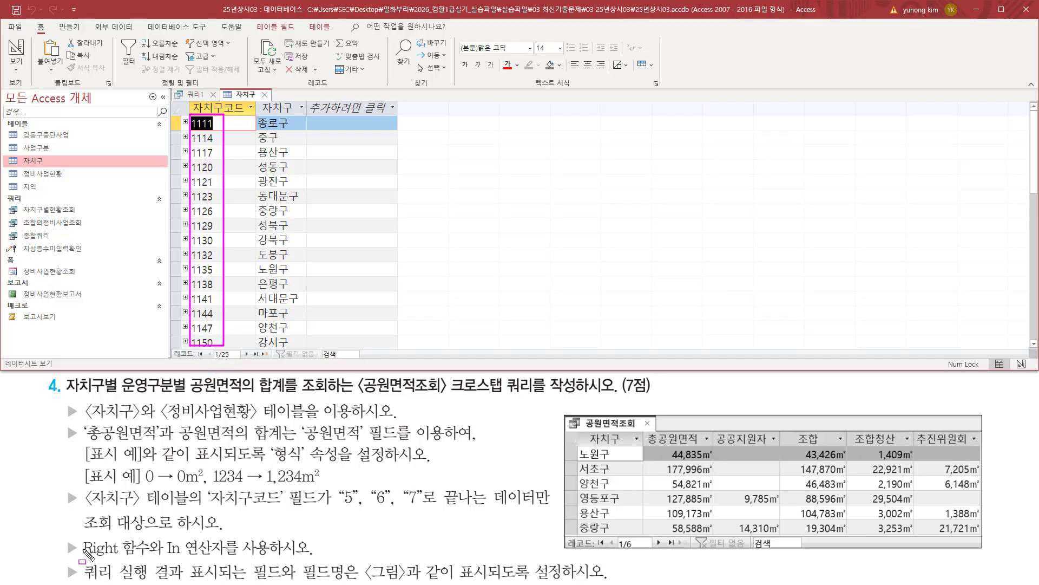
pyautogui.moveTo(83, 556); pyautogui.dragTo(152, 556)
pyautogui.moveTo(339, 507)
pyautogui.mouseDown()
pyautogui.moveTo(461, 507)
pyautogui.moveTo(425, 507)
pyautogui.mouseUp()
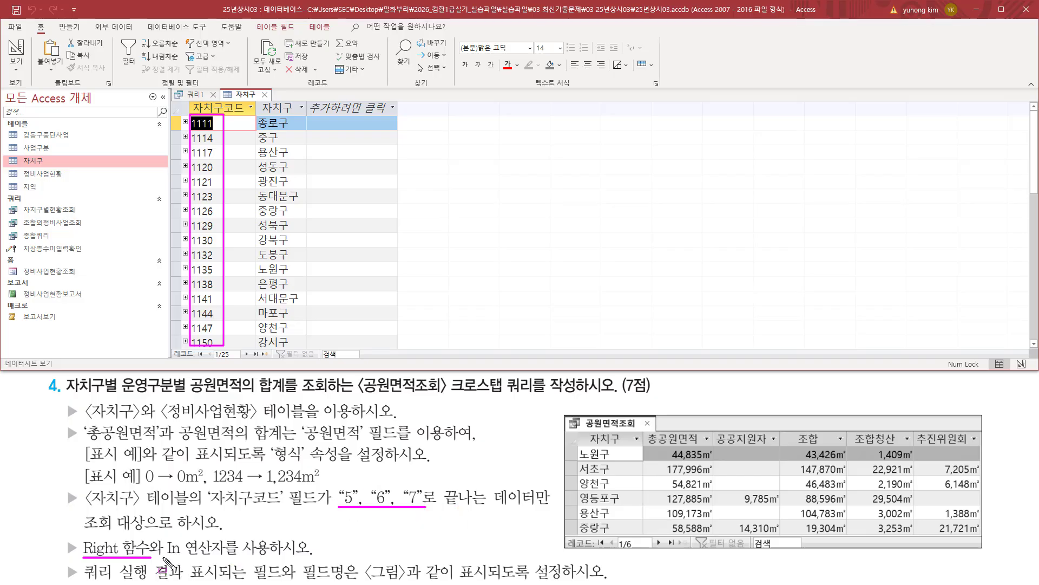
pyautogui.moveTo(163, 556); pyautogui.dragTo(224, 556)
pyautogui.press('Escape')
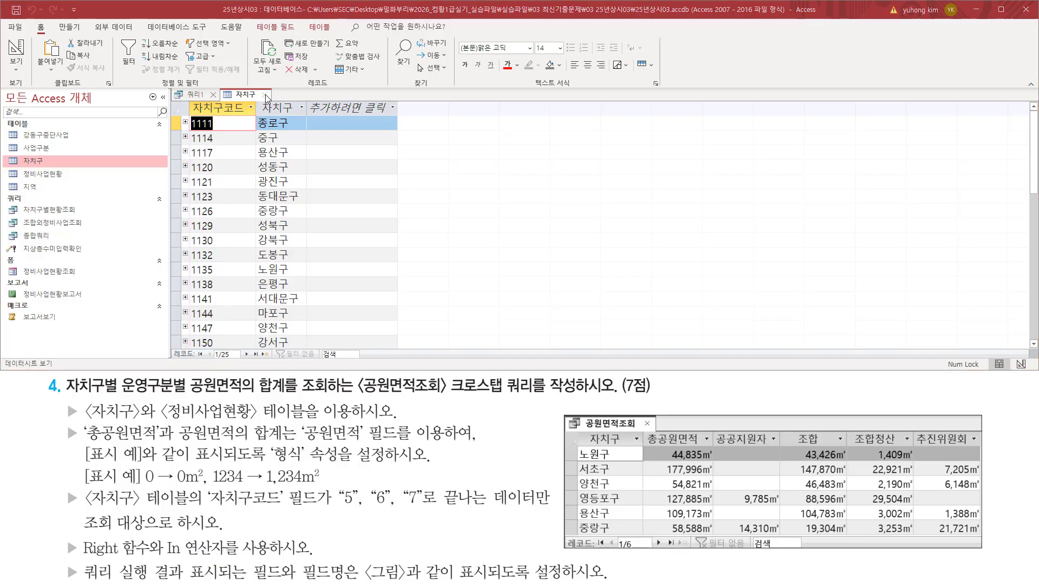
# - Close the 자치구 table and save its layout changes
pyautogui.click(265, 95)
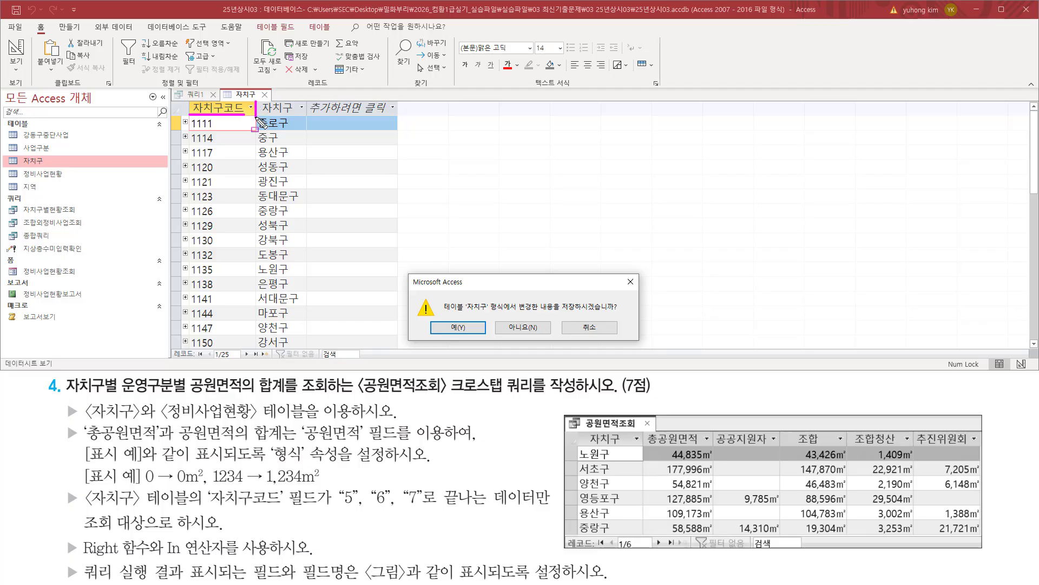
pyautogui.moveTo(555, 312); pyautogui.dragTo(610, 313)
pyautogui.press('Escape')
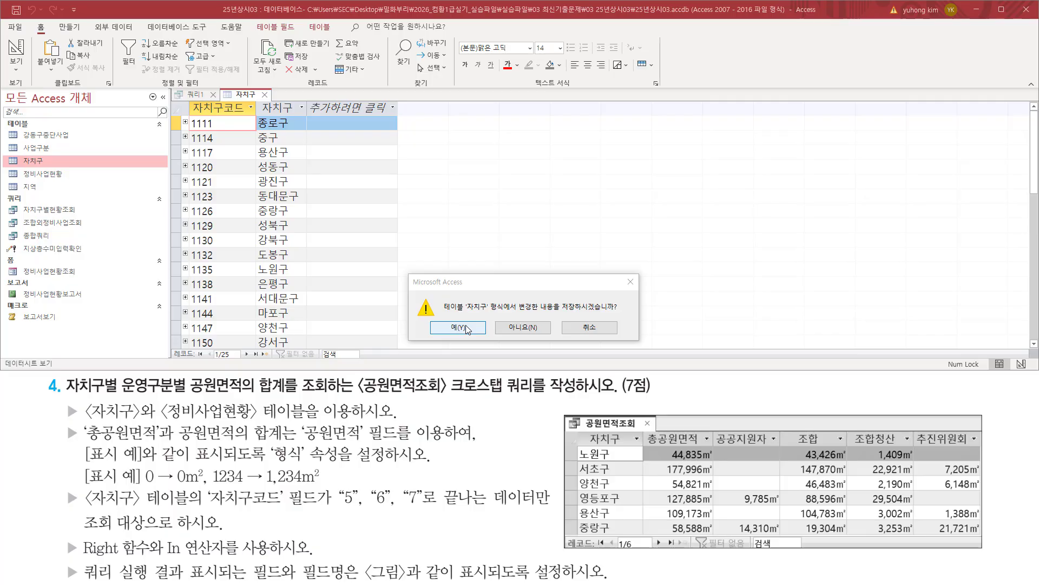
pyautogui.click(468, 331)
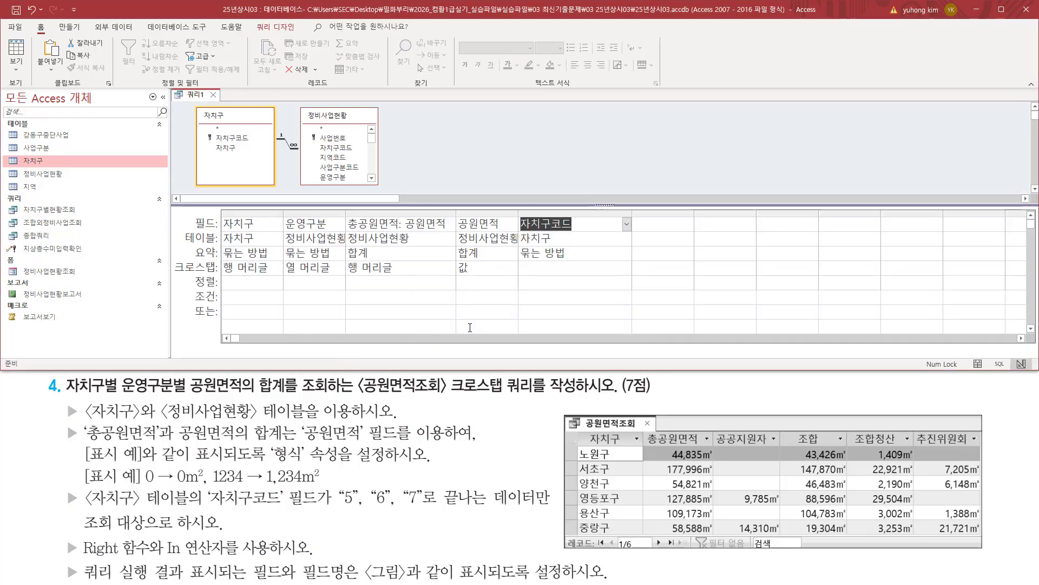
# - Change the 자치구코드 field in the query grid to the expression right([자치구코드], 1) and widen its column
pyautogui.click(586, 222)
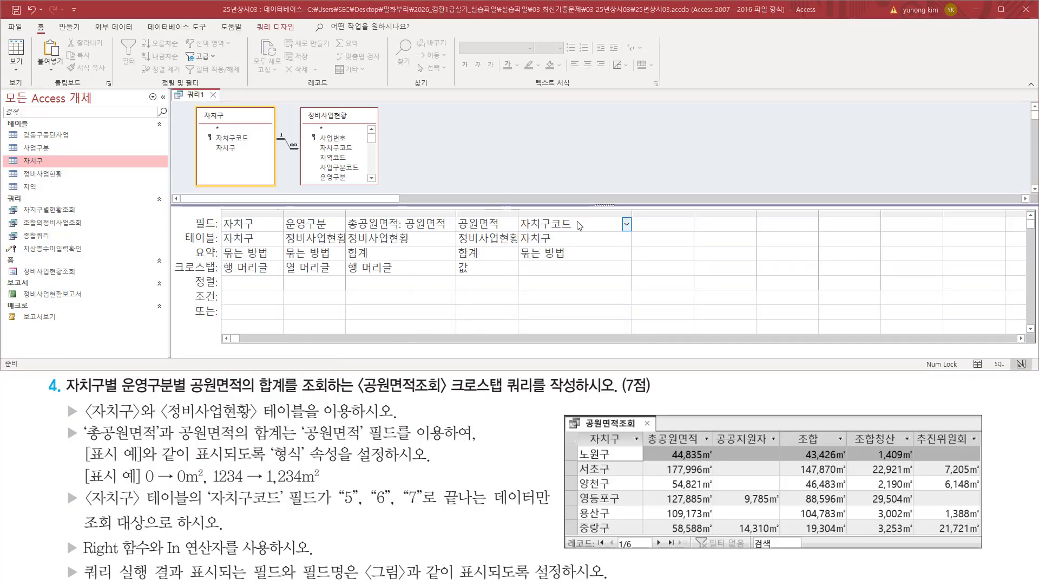
pyautogui.write('[')
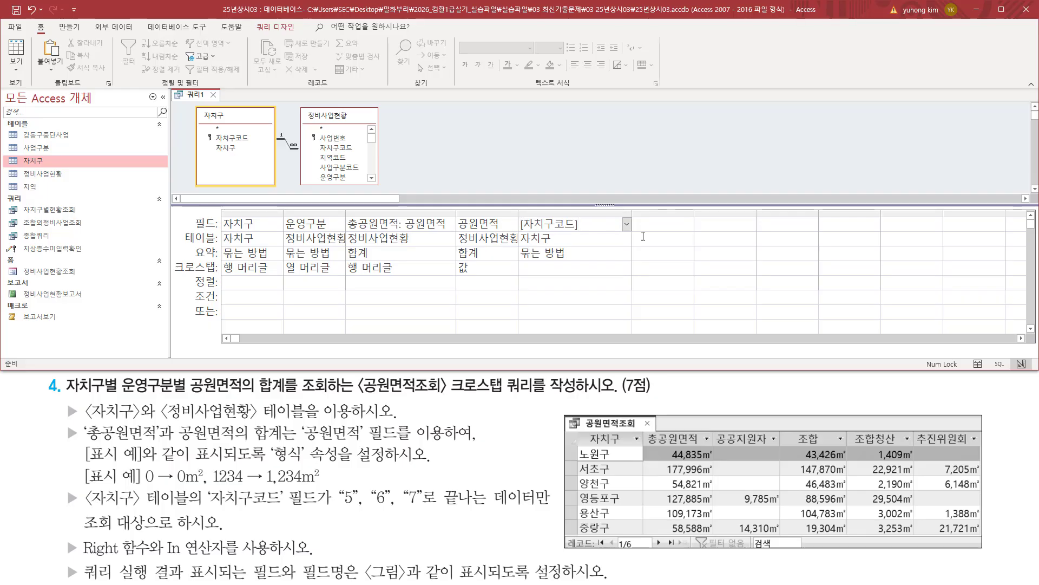
pyautogui.write('right(')
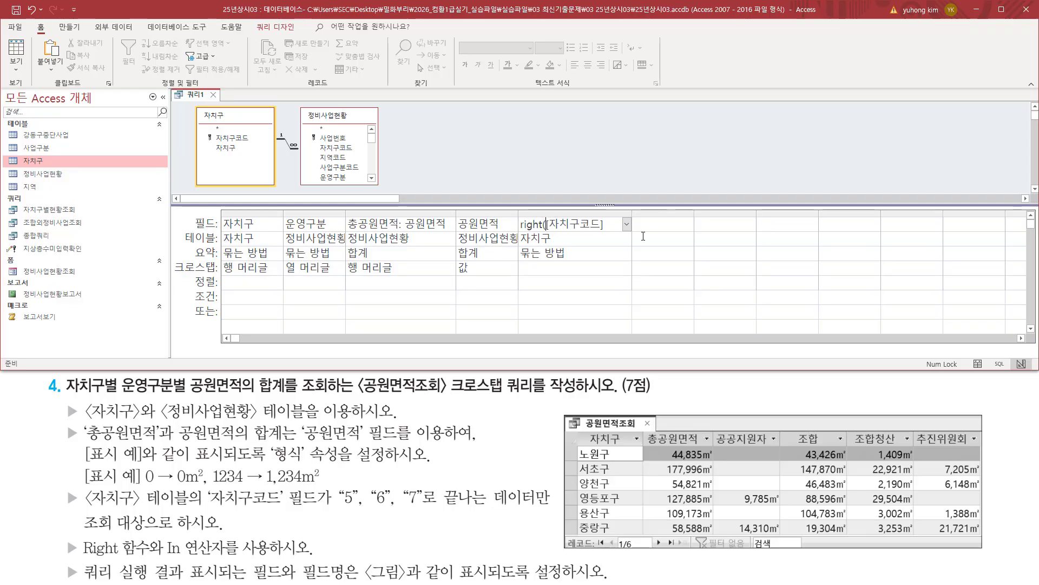
pyautogui.hotkey('shift', 'End')
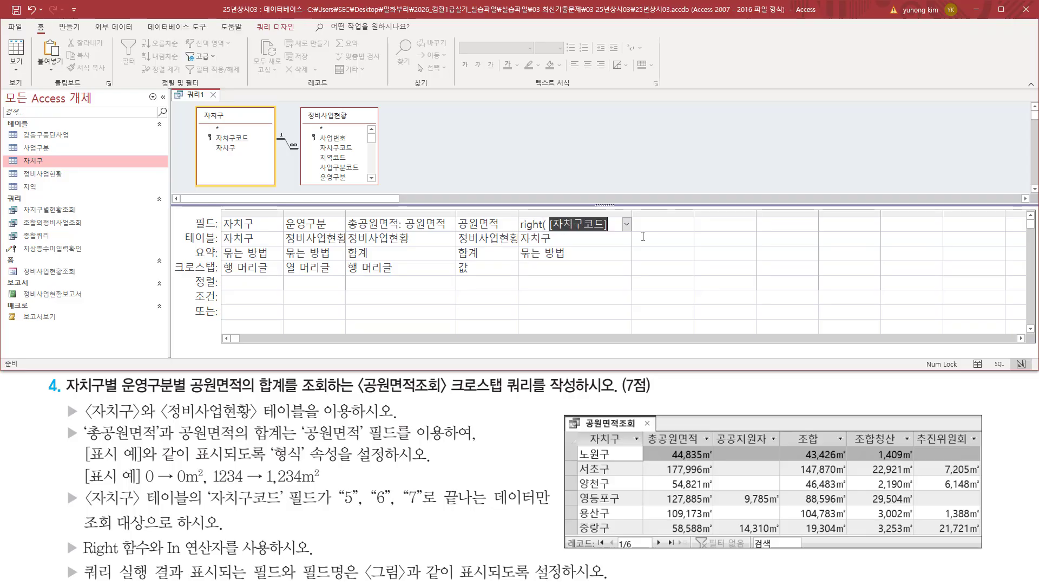
pyautogui.press('End')
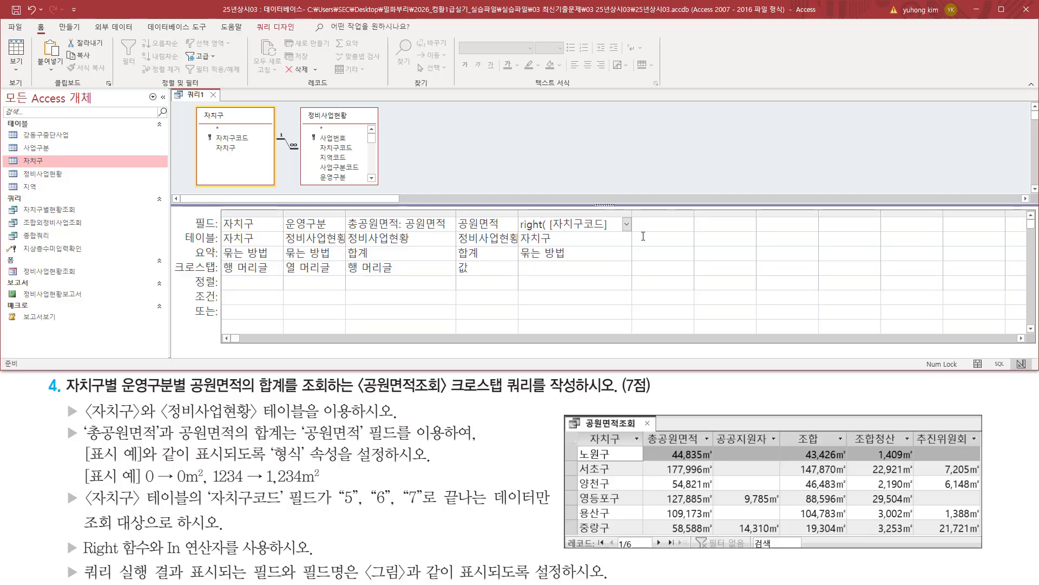
pyautogui.write(', ')
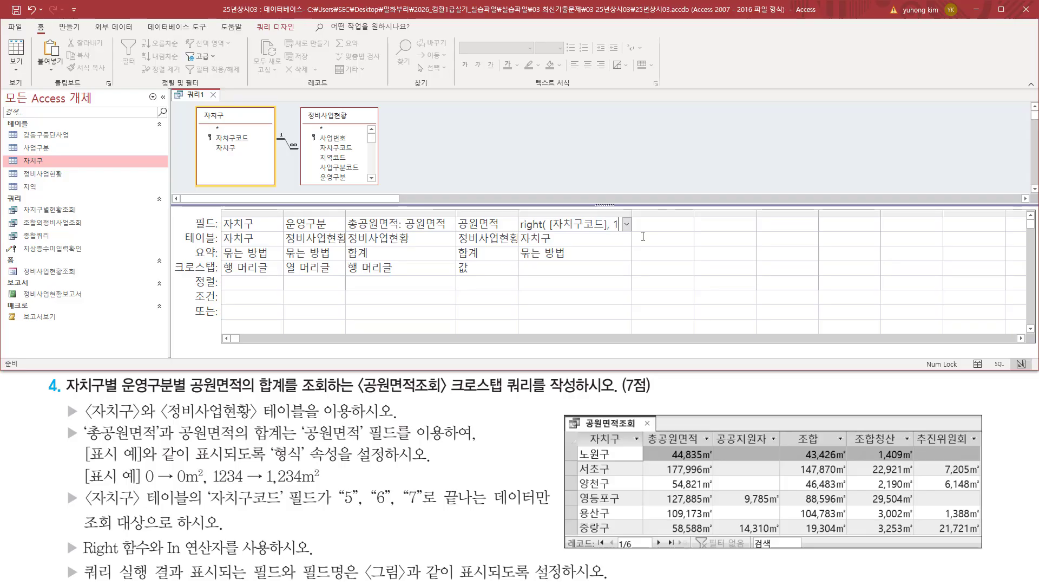
pyautogui.write('1 ')
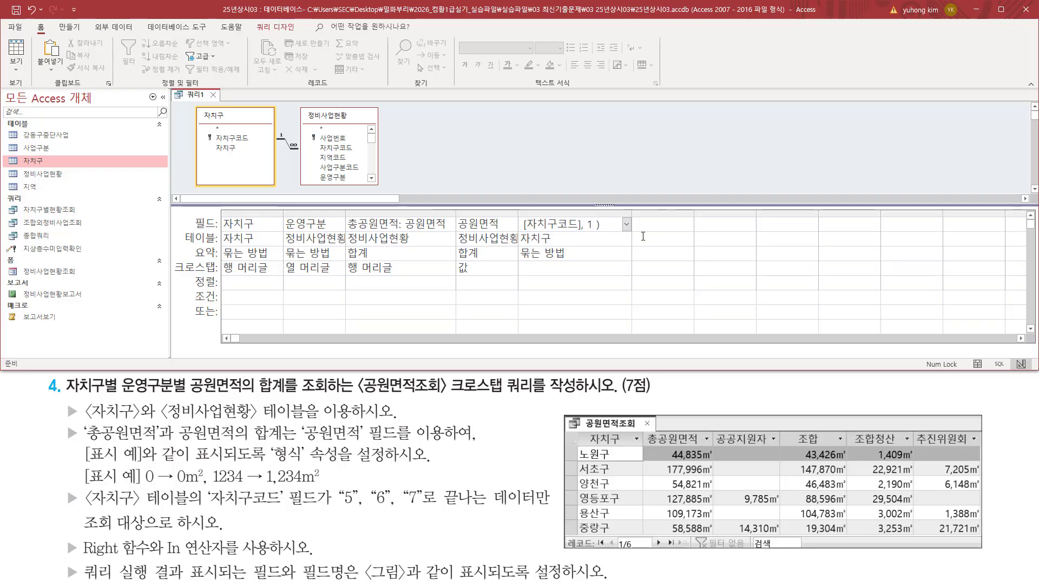
pyautogui.write(')')
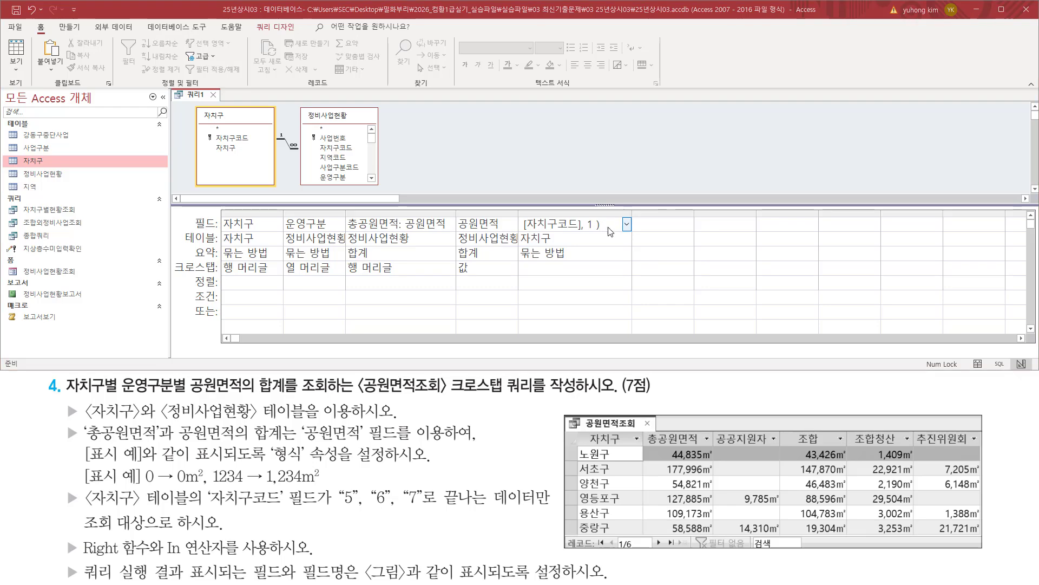
pyautogui.moveTo(633, 213)
pyautogui.mouseDown()
pyautogui.moveTo(676, 213)
pyautogui.moveTo(647, 212)
pyautogui.mouseUp()
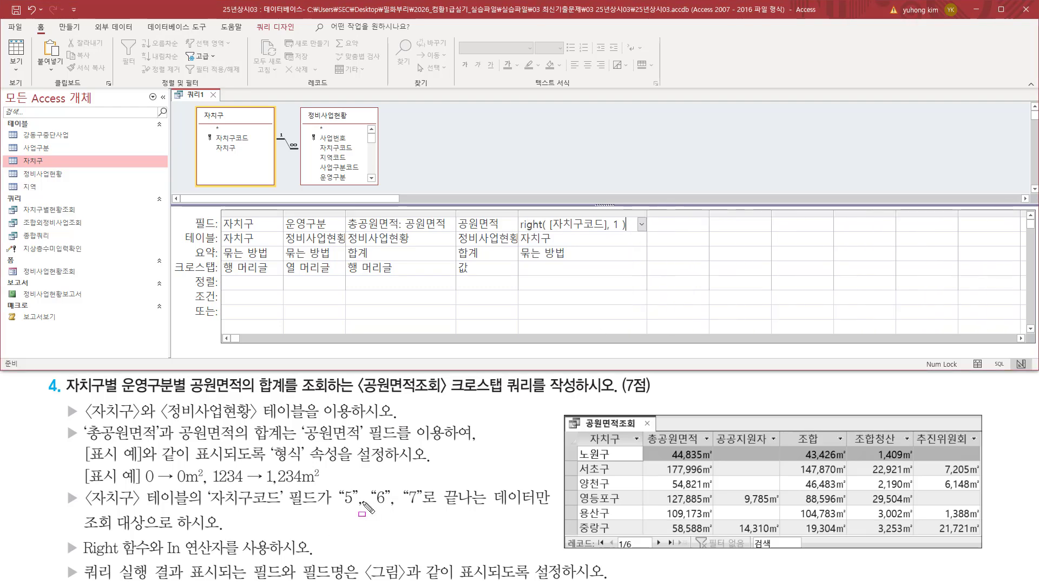
pyautogui.moveTo(336, 506); pyautogui.dragTo(418, 506)
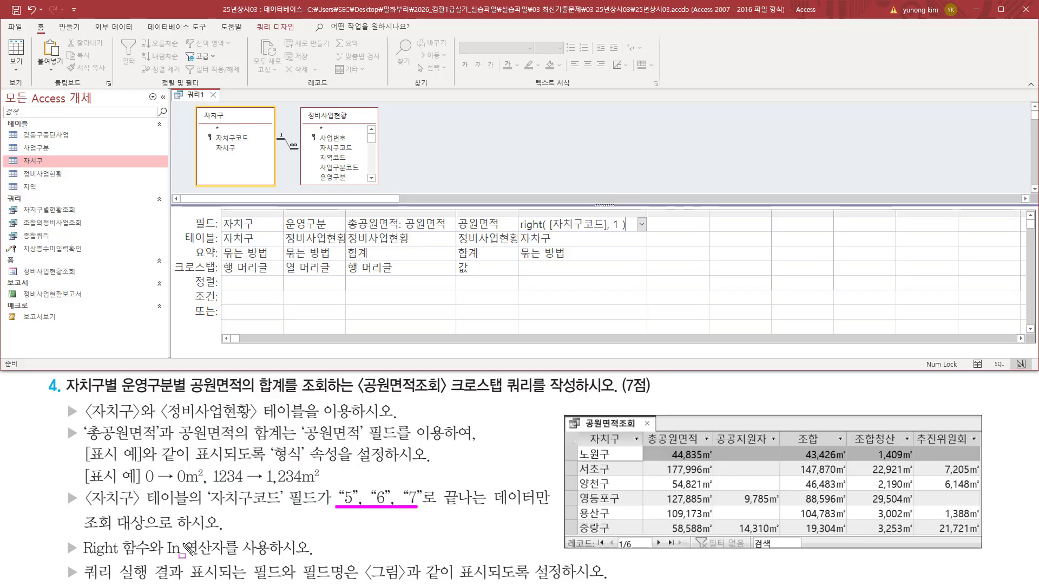
pyautogui.moveTo(161, 535); pyautogui.dragTo(227, 558)
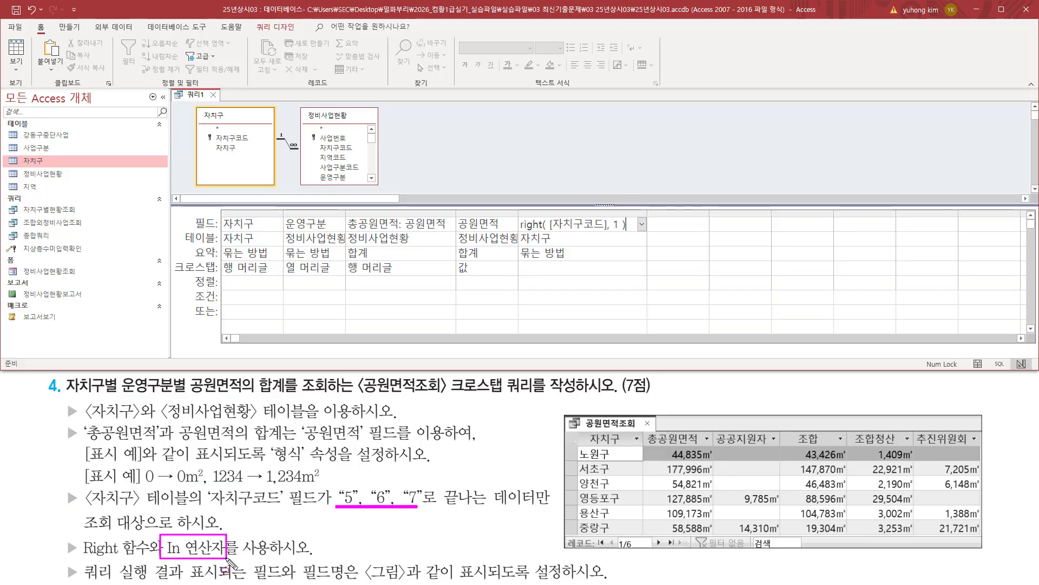
pyautogui.moveTo(189, 303)
pyautogui.mouseDown()
pyautogui.moveTo(222, 304)
pyautogui.moveTo(219, 288)
pyautogui.mouseUp()
pyautogui.moveTo(524, 308); pyautogui.dragTo(643, 312)
# - Enter the criterion In ("5","6","7") for the Right([자치구코드],1) column
pyautogui.click(574, 301)
pyautogui.write('i')
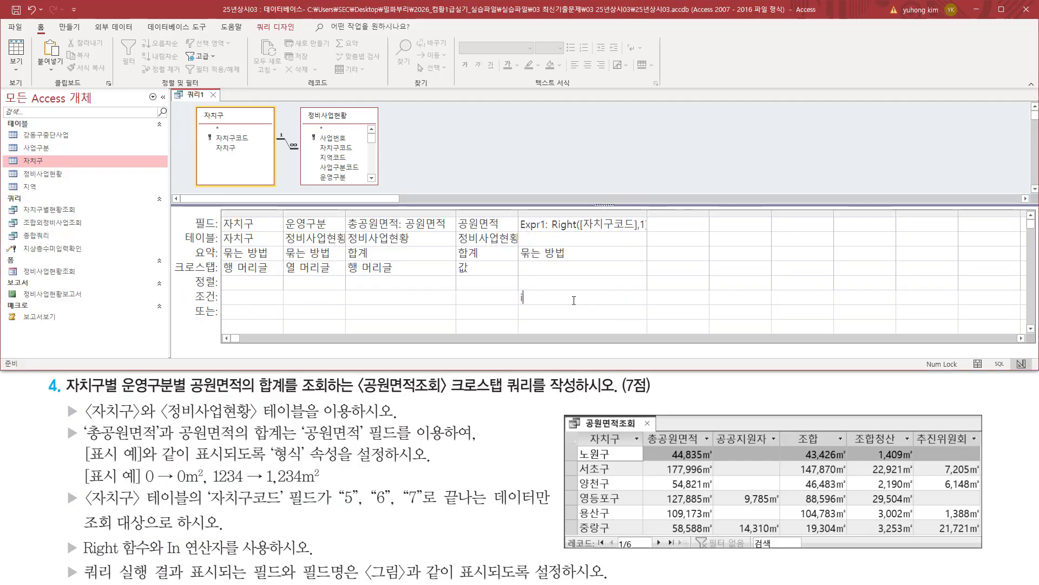
pyautogui.write('n(5,6,7)')
pyautogui.press('Left')
pyautogui.write('"5","')
pyautogui.press('Up')
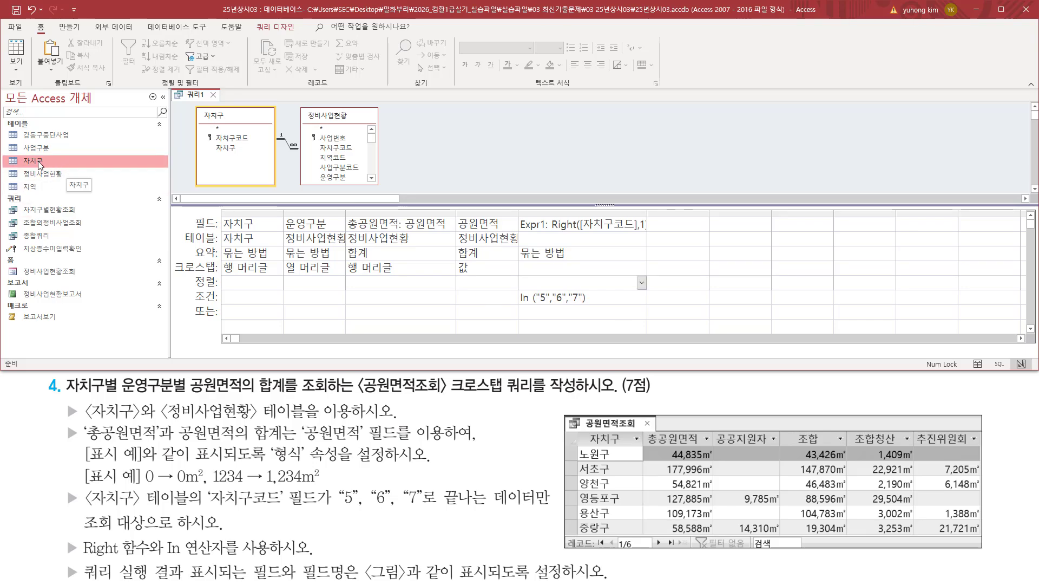
pyautogui.moveTo(521, 208); pyautogui.dragTo(652, 316)
pyautogui.moveTo(197, 107); pyautogui.dragTo(275, 189)
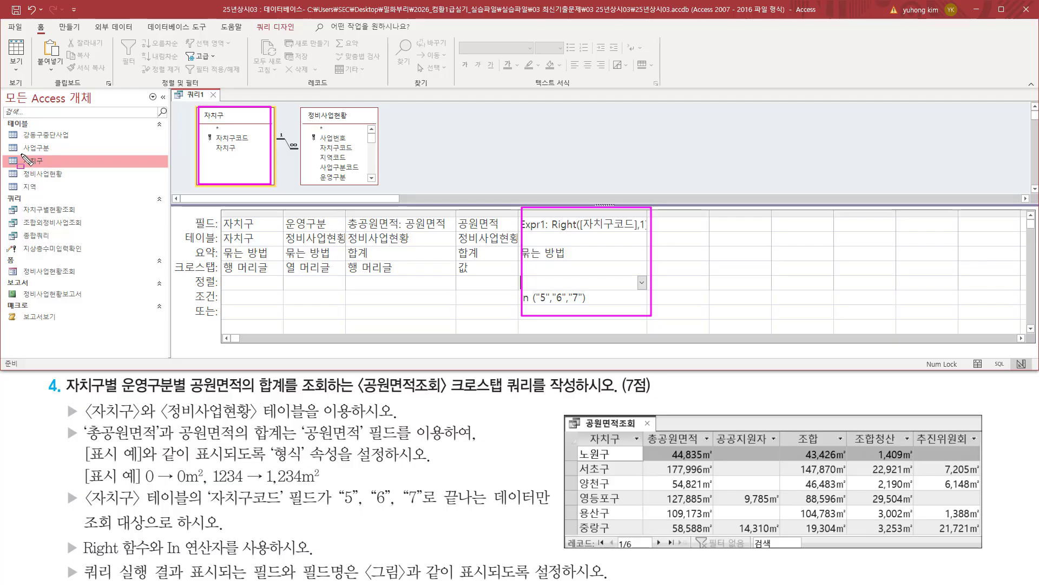
pyautogui.press('Escape')
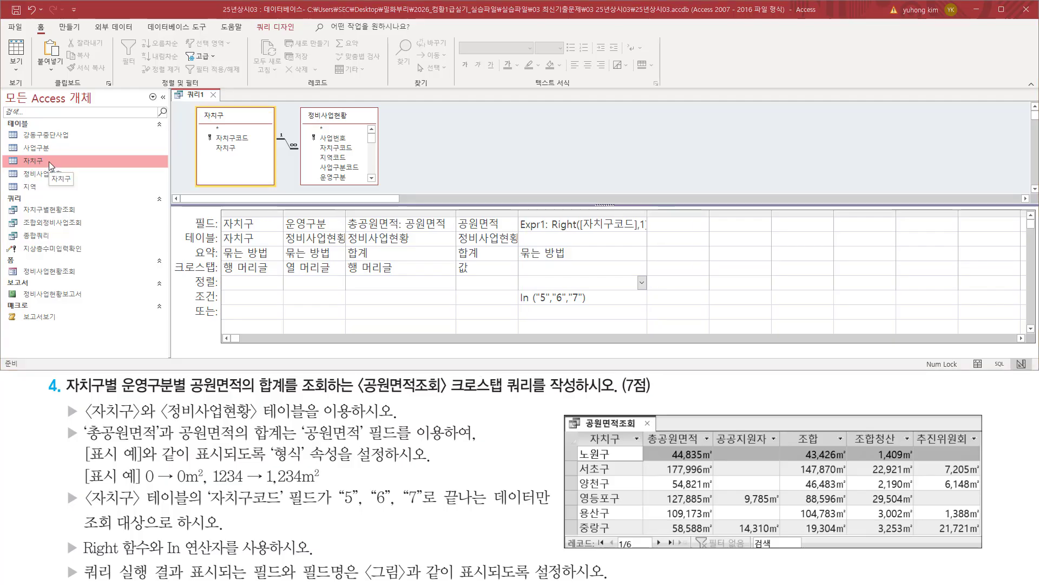
# - Open the 자치구 table in design view to check the data type of the 자치구코드 field, and close the table
pyautogui.rightClick(49, 162)
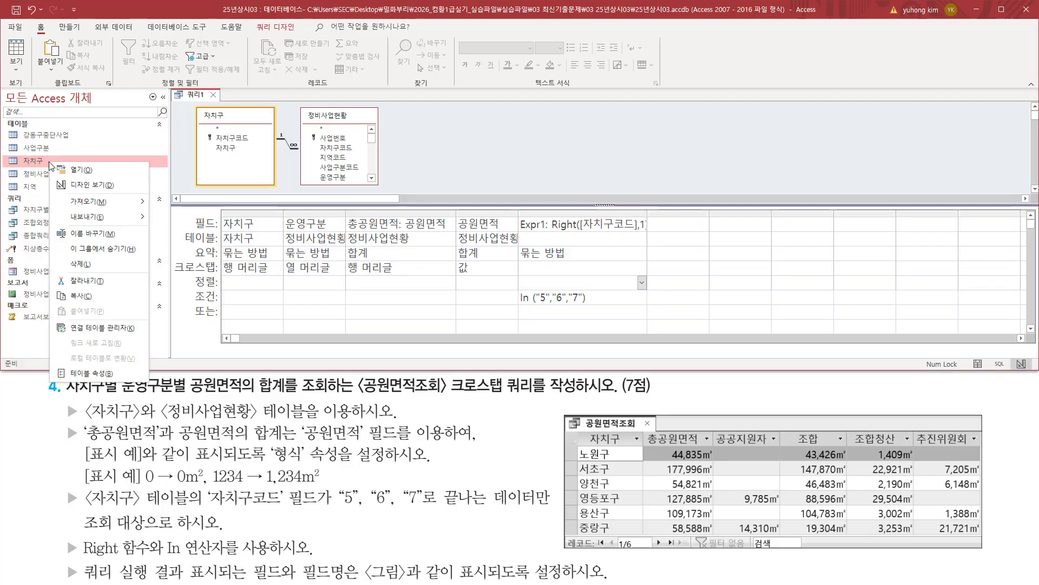
pyautogui.click(91, 185)
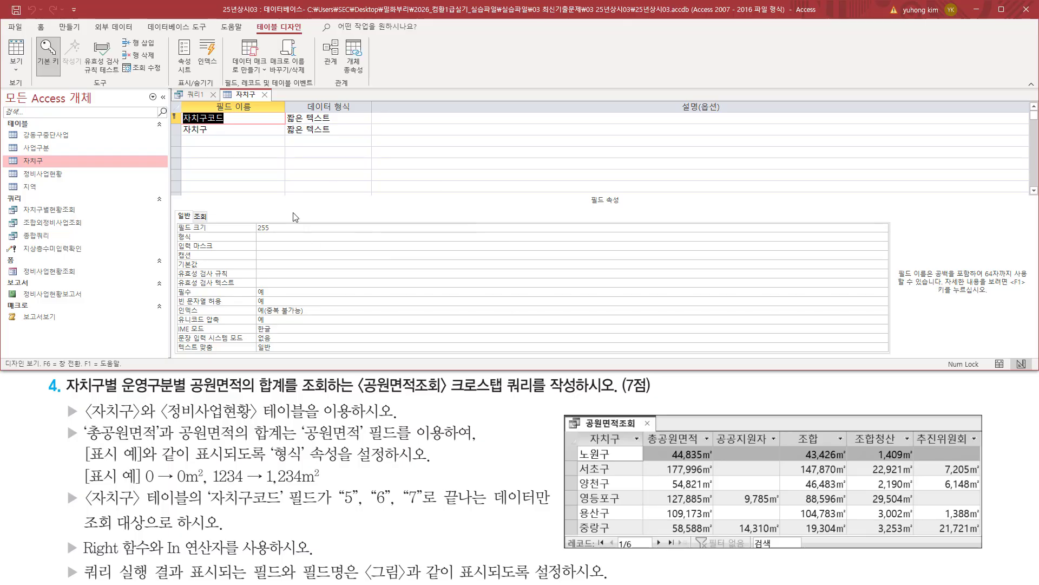
pyautogui.moveTo(179, 111)
pyautogui.mouseDown()
pyautogui.moveTo(234, 127)
pyautogui.moveTo(347, 125)
pyautogui.mouseUp()
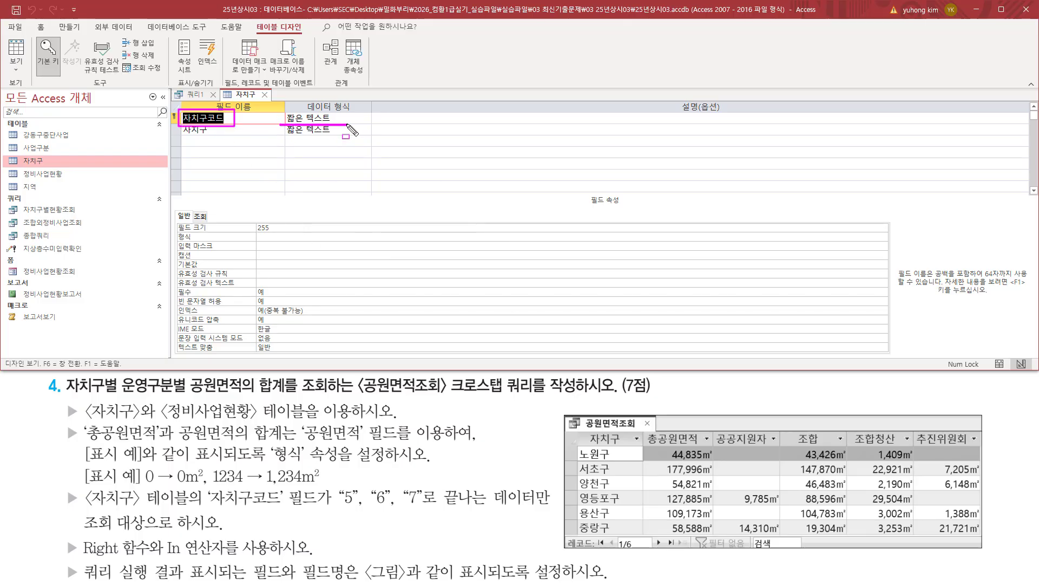
pyautogui.press('Escape')
pyautogui.click(264, 95)
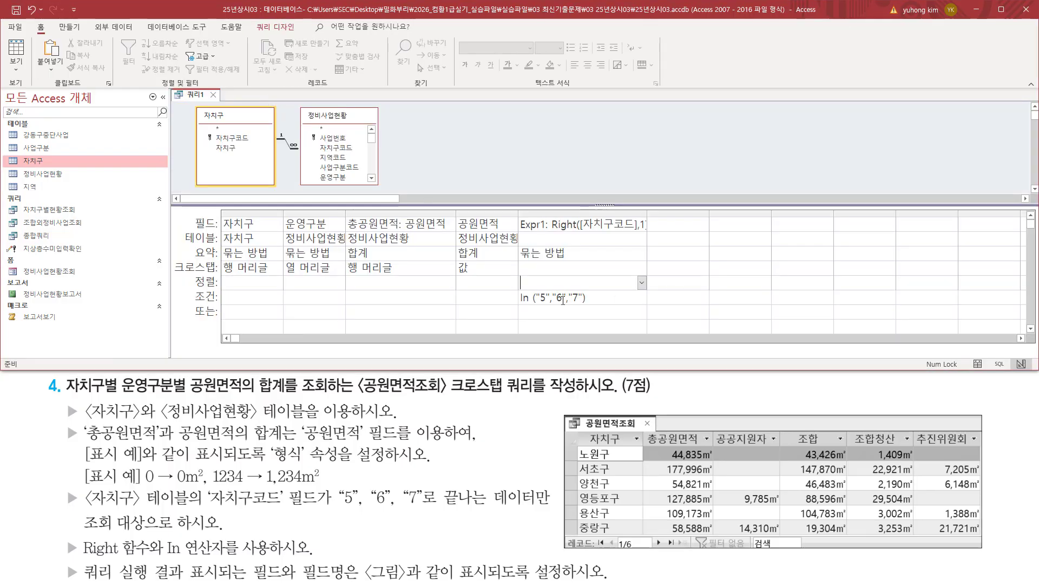
pyautogui.moveTo(537, 303); pyautogui.dragTo(577, 303)
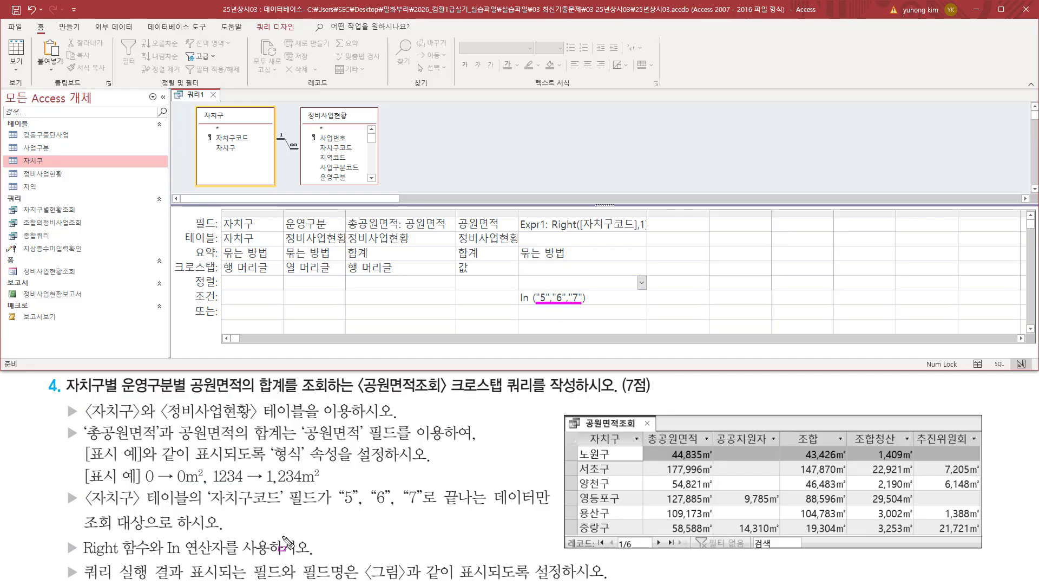
pyautogui.moveTo(333, 485)
pyautogui.mouseDown()
pyautogui.moveTo(347, 500)
pyautogui.moveTo(429, 510)
pyautogui.mouseUp()
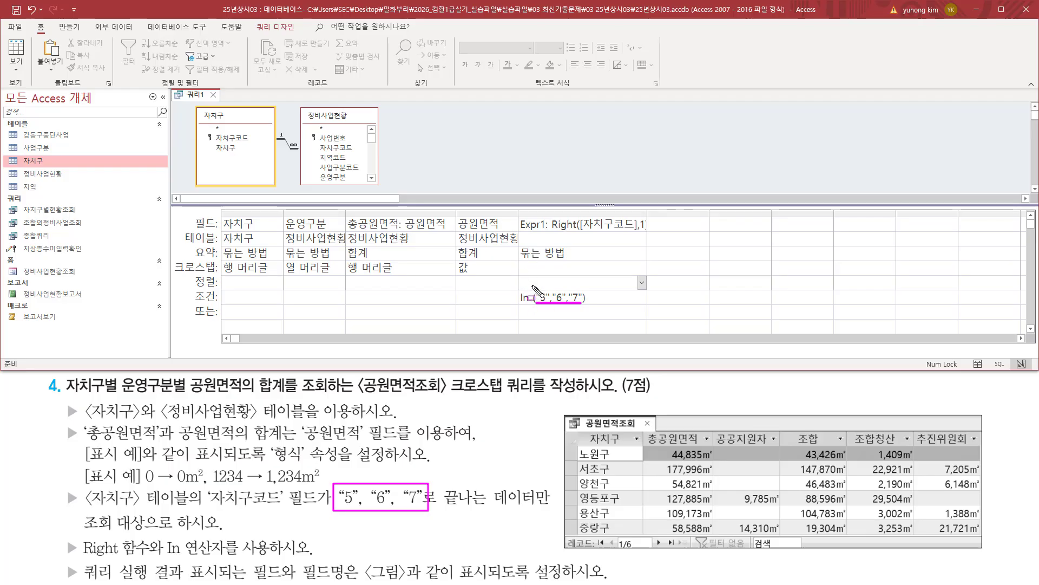
pyautogui.press('Escape')
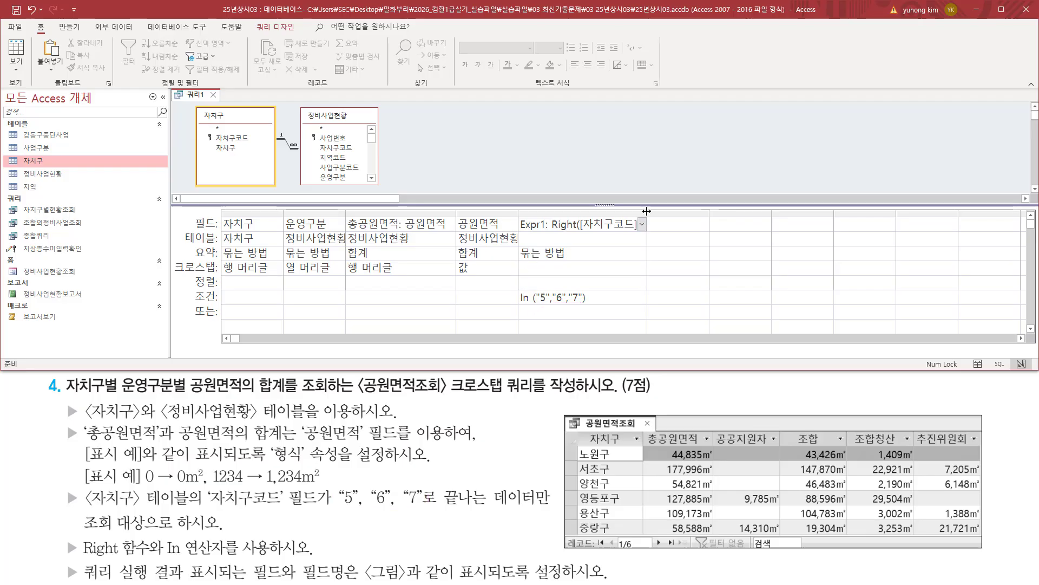
# - Widen the column of the Right([자치구코드],1) expression to fit its full text
pyautogui.click(655, 212)
pyautogui.doubleClick(648, 212)
pyautogui.click(640, 152)
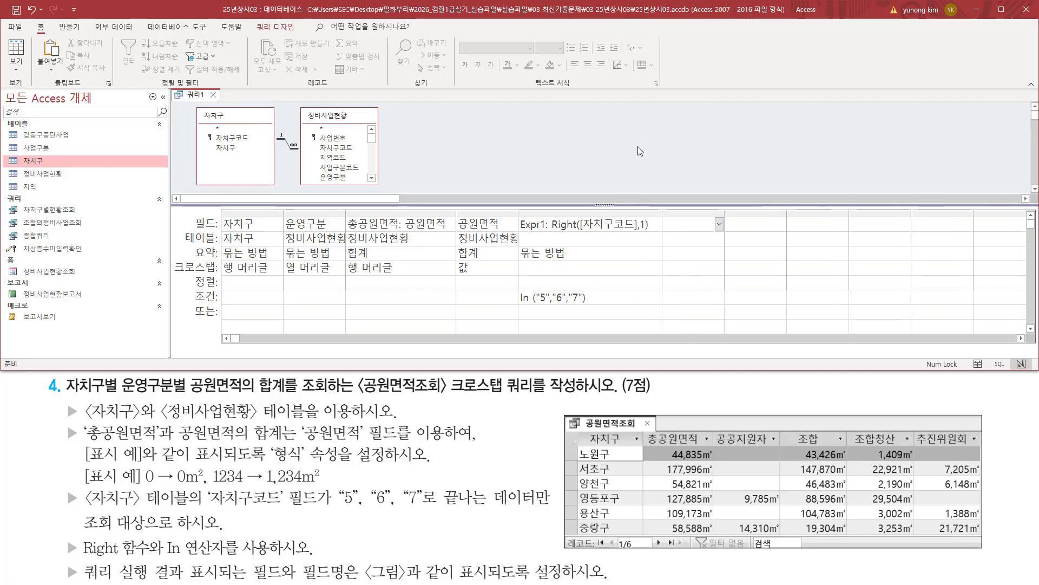
pyautogui.moveTo(549, 231); pyautogui.dragTo(647, 231)
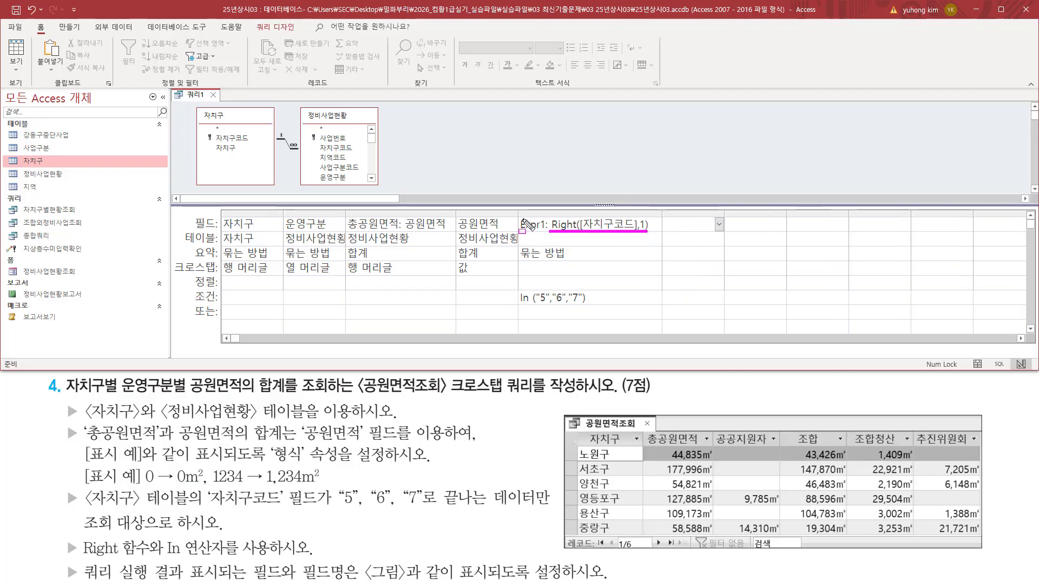
pyautogui.moveTo(517, 213); pyautogui.dragTo(550, 235)
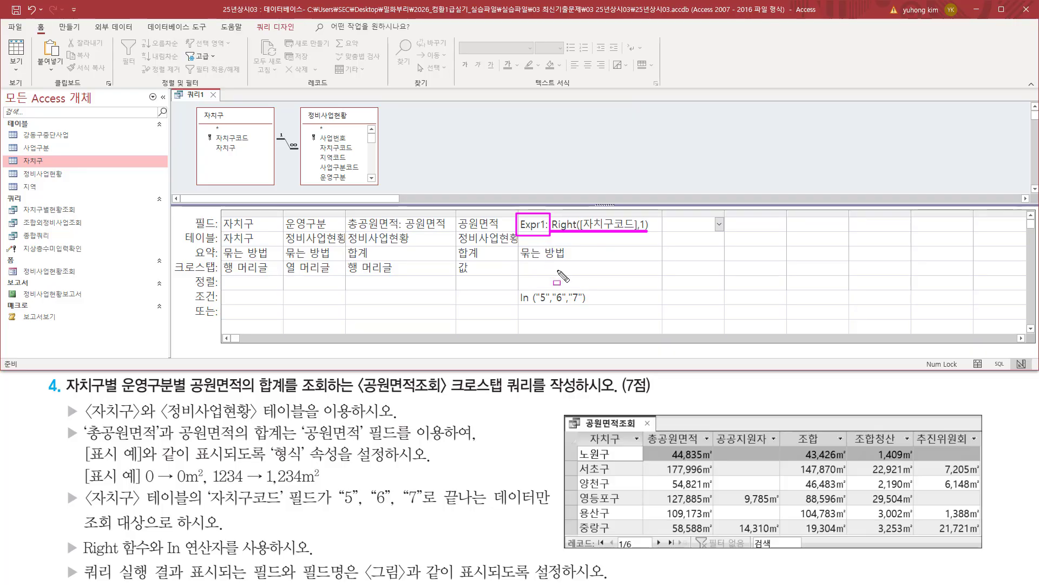
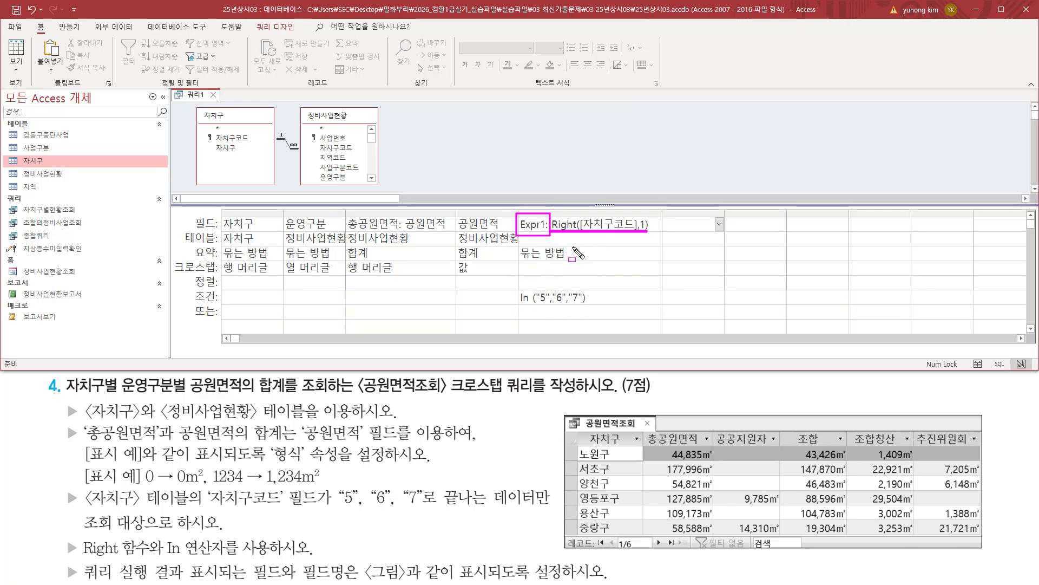
pyautogui.moveTo(521, 306); pyautogui.dragTo(585, 306)
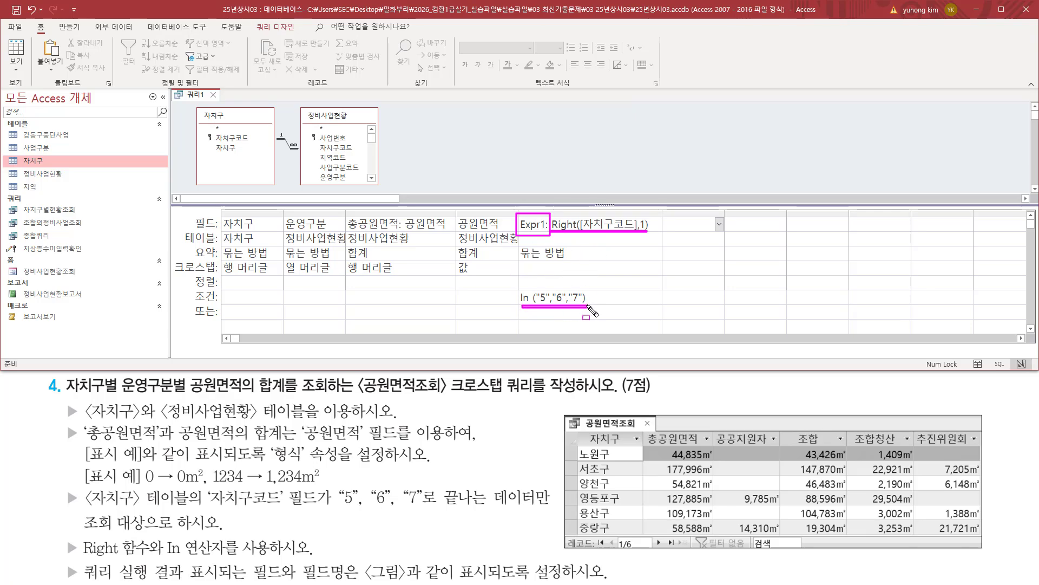
pyautogui.moveTo(338, 508); pyautogui.dragTo(499, 507)
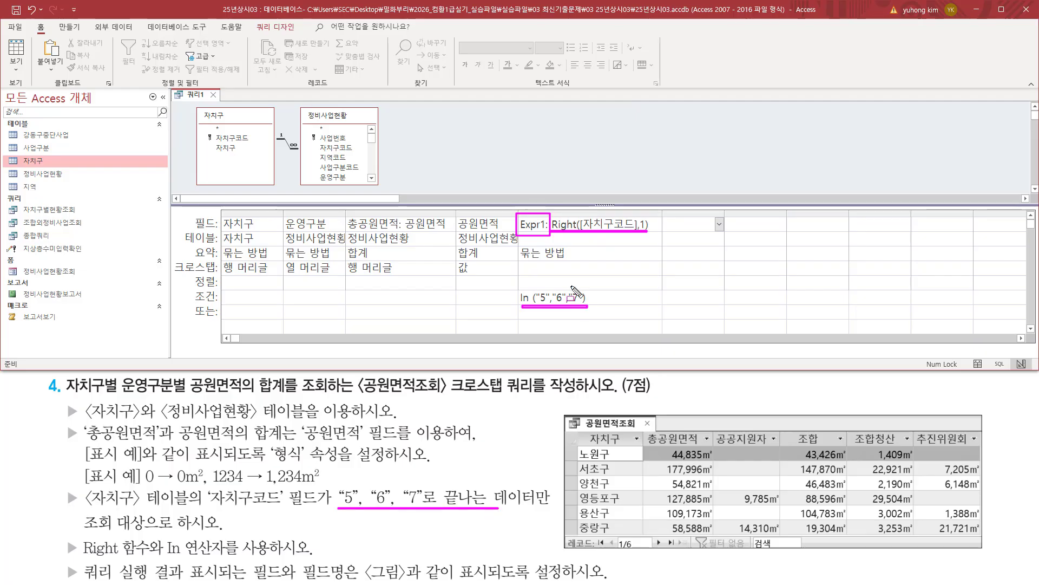
pyautogui.press('Escape')
# - Set the summary option of the Right([자치구코드],1) column to 조건
pyautogui.click(595, 255)
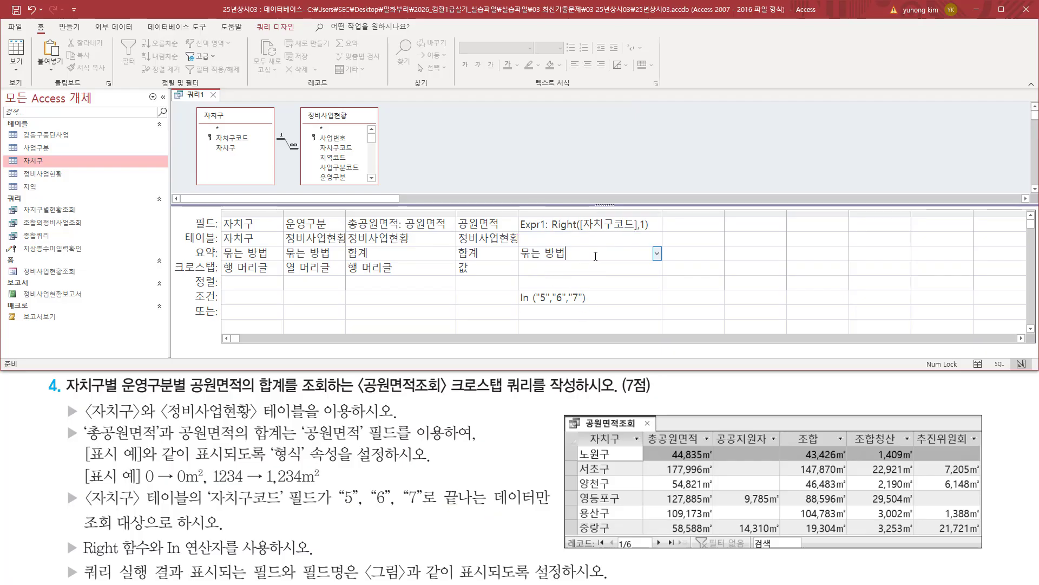
pyautogui.click(657, 253)
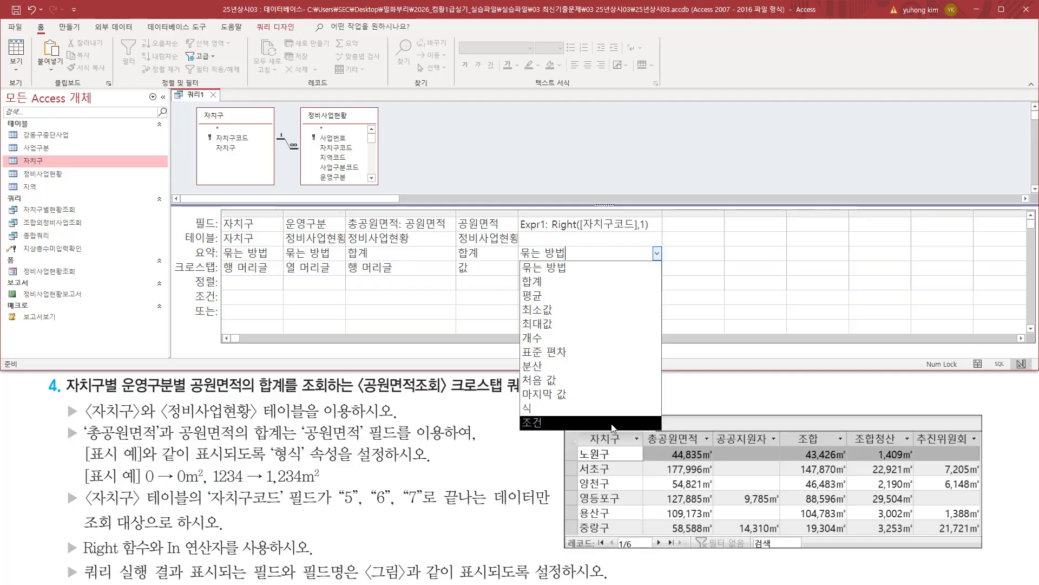
pyautogui.click(613, 423)
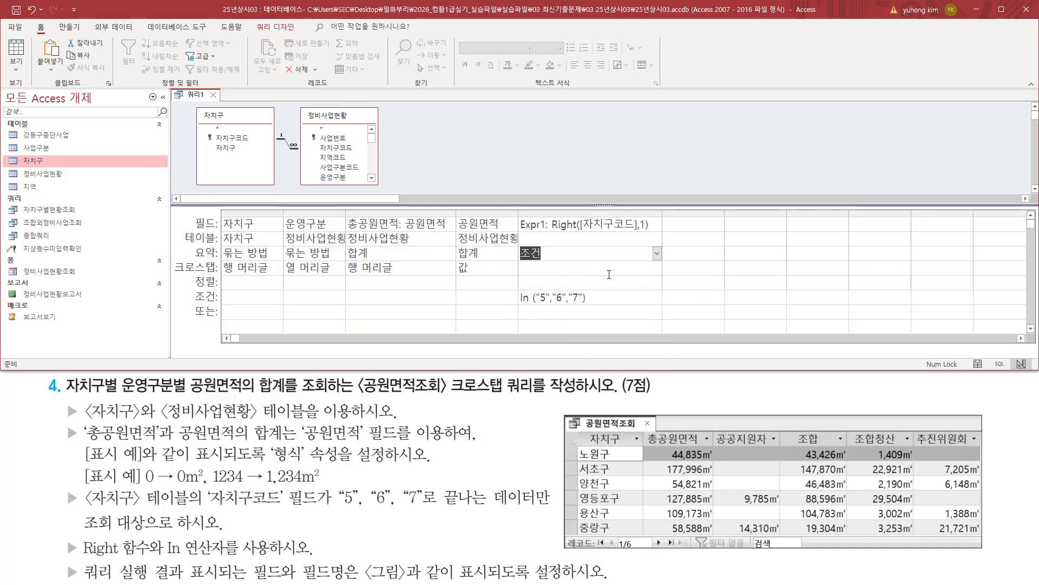
pyautogui.moveTo(65, 559)
pyautogui.mouseDown()
pyautogui.moveTo(76, 583)
pyautogui.moveTo(614, 580)
pyautogui.mouseUp()
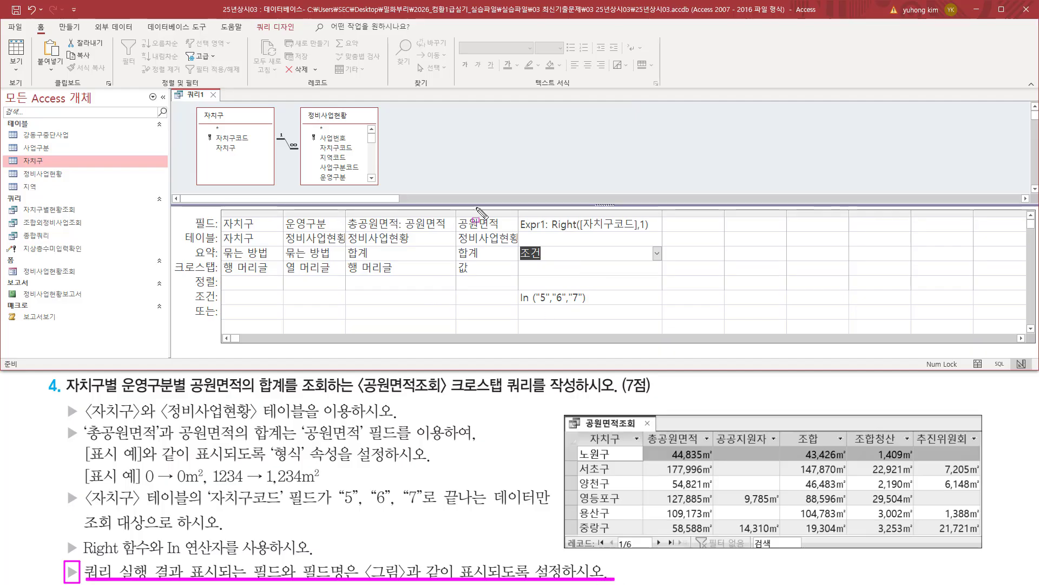
pyautogui.press('Escape')
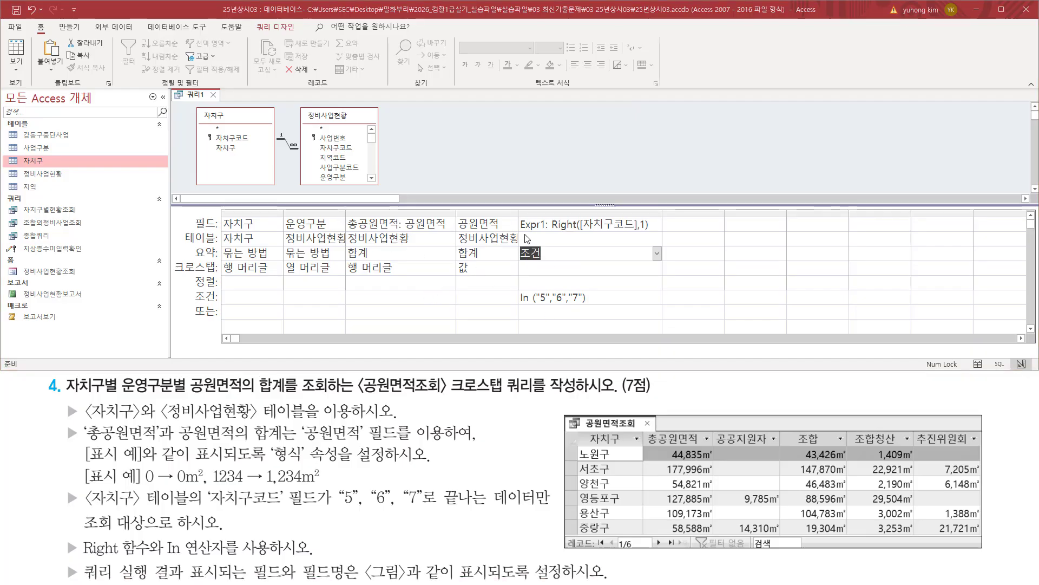
pyautogui.click(526, 239)
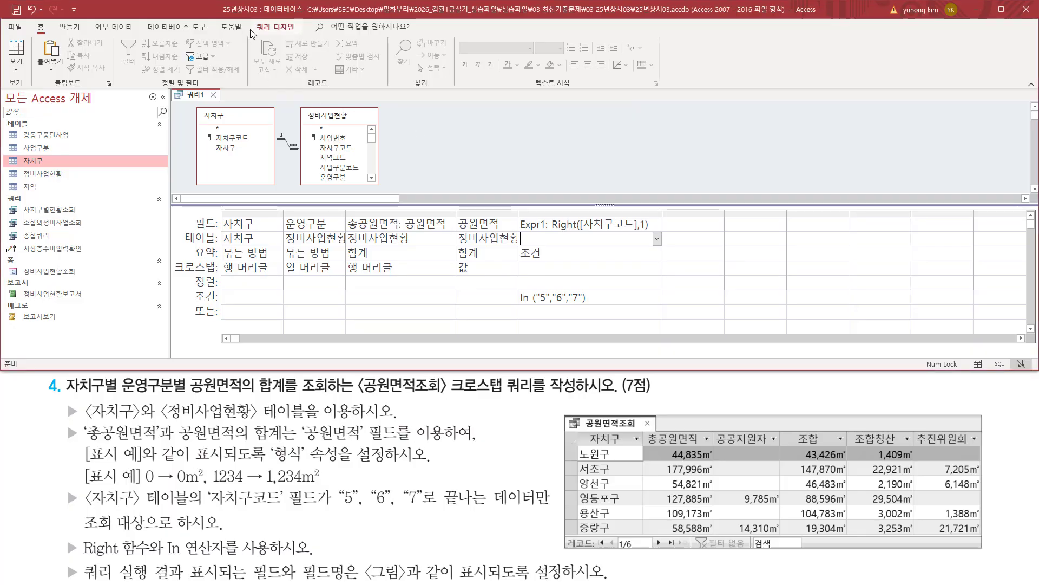
pyautogui.moveTo(259, 24); pyautogui.dragTo(300, 46)
pyautogui.press('Escape')
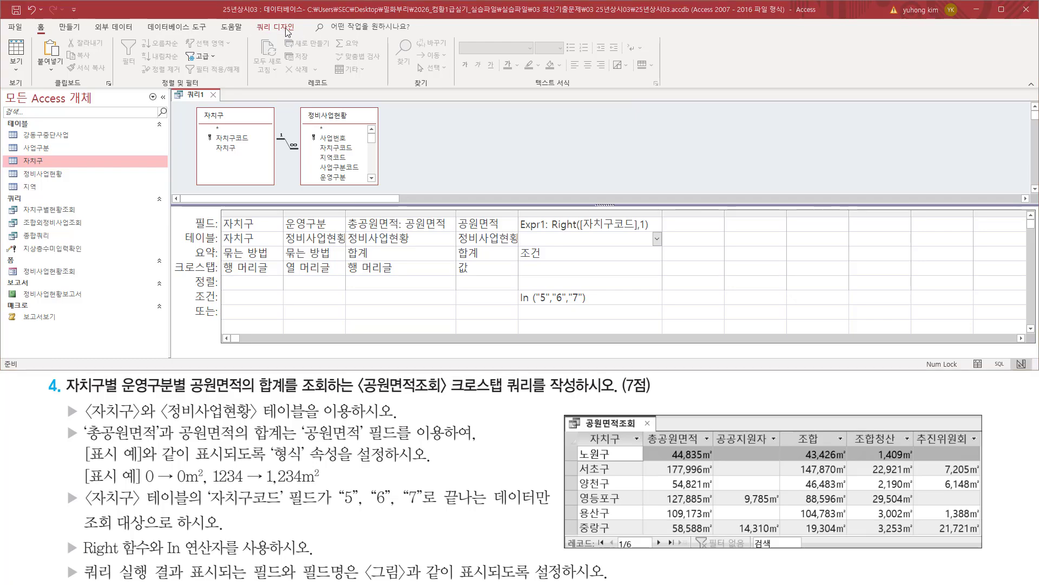
# - Run the crosstab query to check its result
pyautogui.click(278, 28)
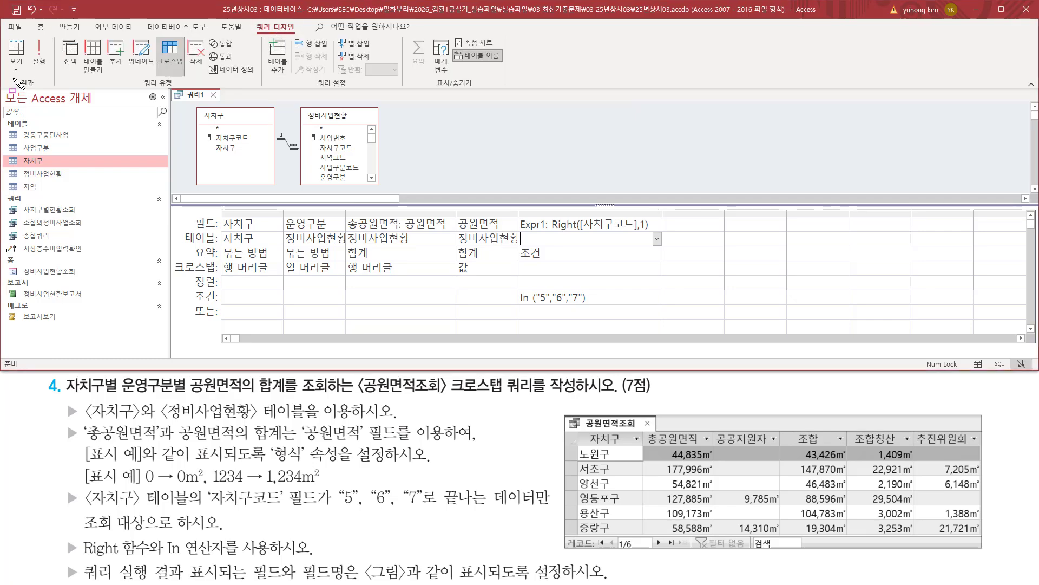
pyautogui.moveTo(30, 37); pyautogui.dragTo(63, 83)
pyautogui.press('Escape')
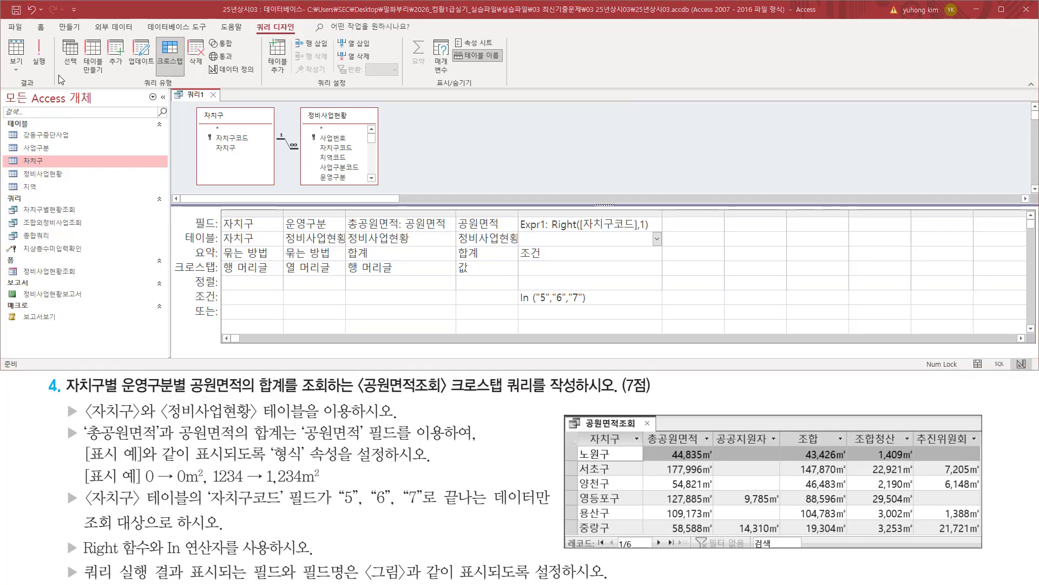
pyautogui.click(47, 62)
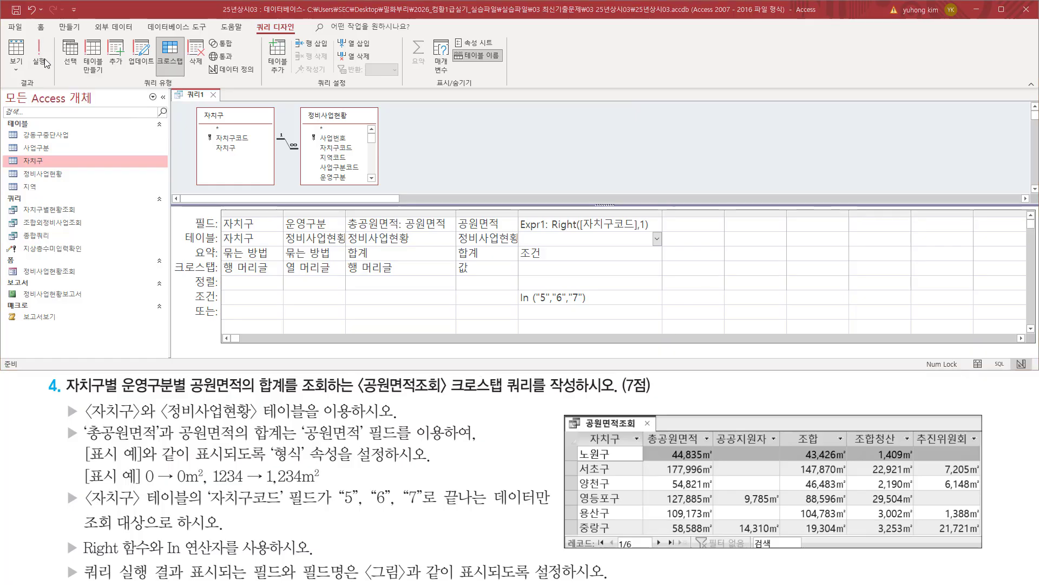
# - Examine which tables contain the 자치구코드 field named in the message, and dismiss the message
pyautogui.moveTo(424, 325); pyautogui.dragTo(475, 313)
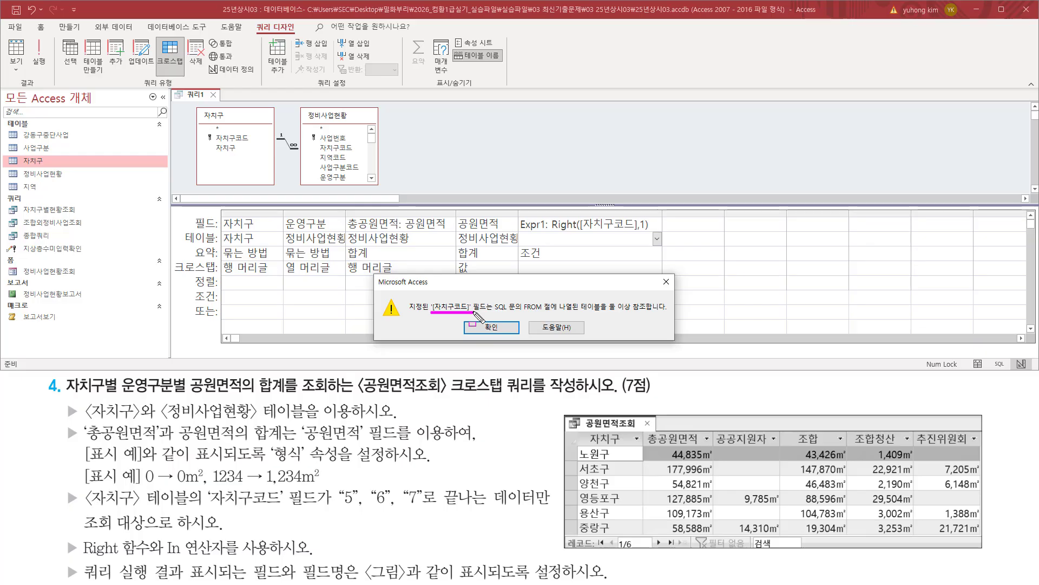
pyautogui.moveTo(429, 298); pyautogui.dragTo(488, 313)
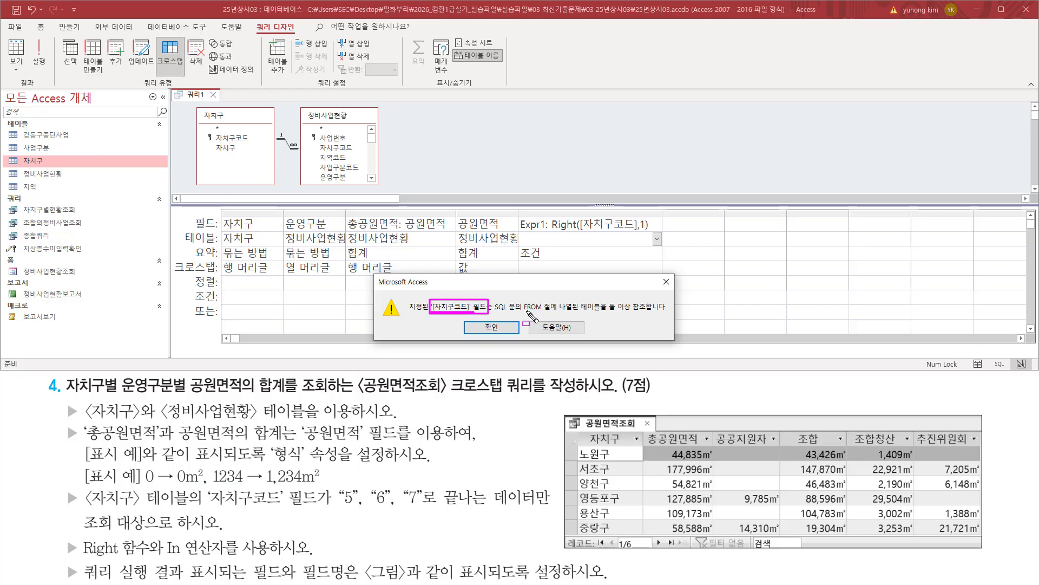
pyautogui.moveTo(524, 311); pyautogui.dragTo(660, 318)
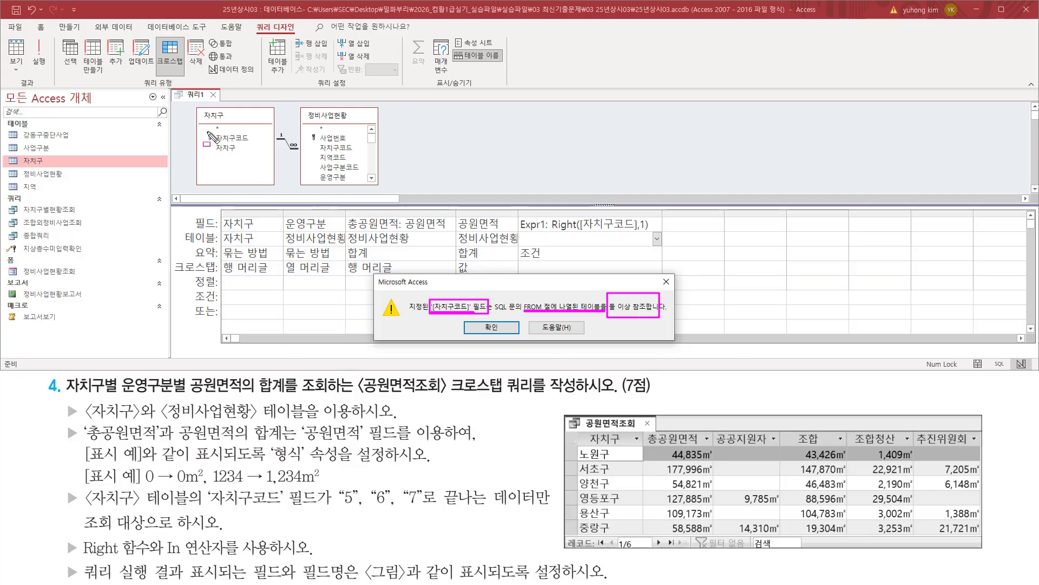
pyautogui.moveTo(205, 131); pyautogui.dragTo(358, 156)
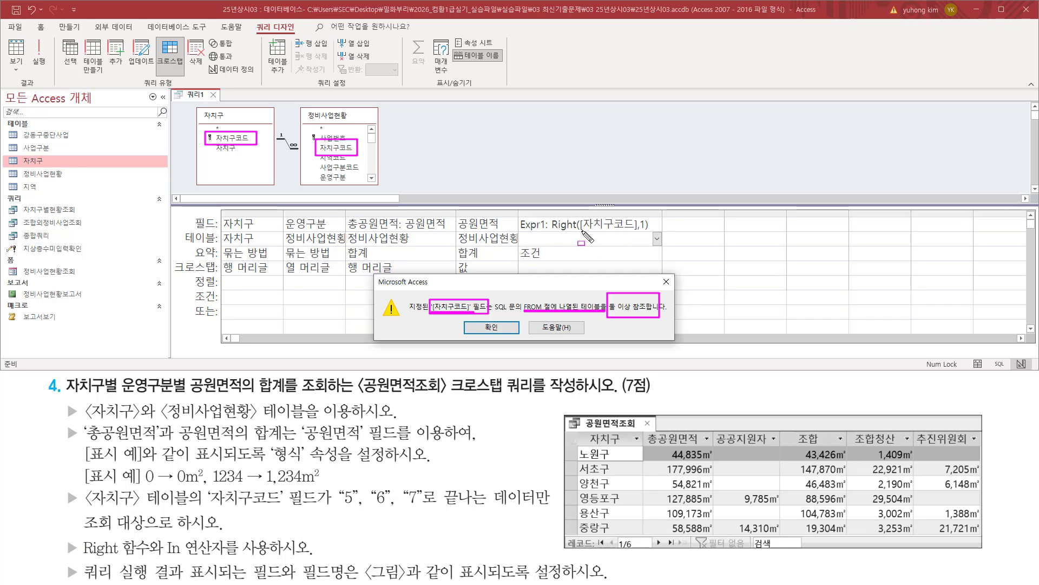
pyautogui.moveTo(581, 230); pyautogui.dragTo(637, 231)
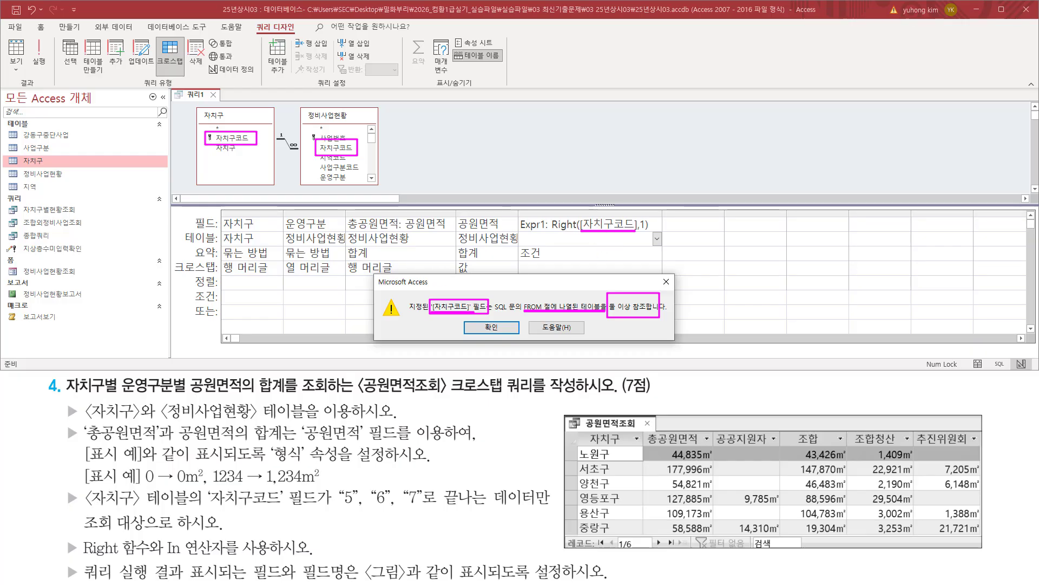
pyautogui.moveTo(228, 105)
pyautogui.mouseDown()
pyautogui.moveTo(234, 118)
pyautogui.moveTo(253, 97)
pyautogui.mouseUp()
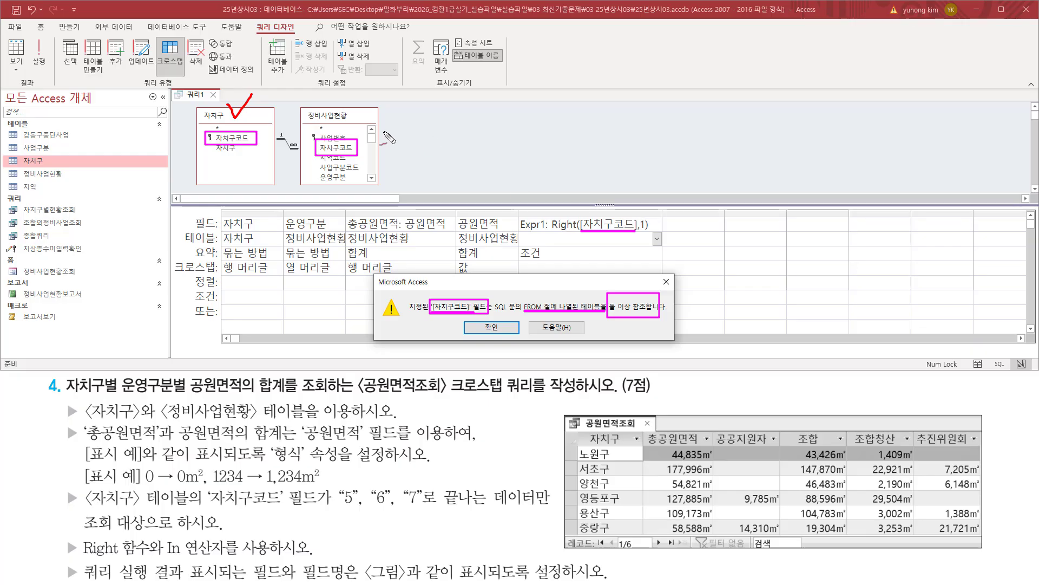
pyautogui.moveTo(356, 117); pyautogui.dragTo(399, 72)
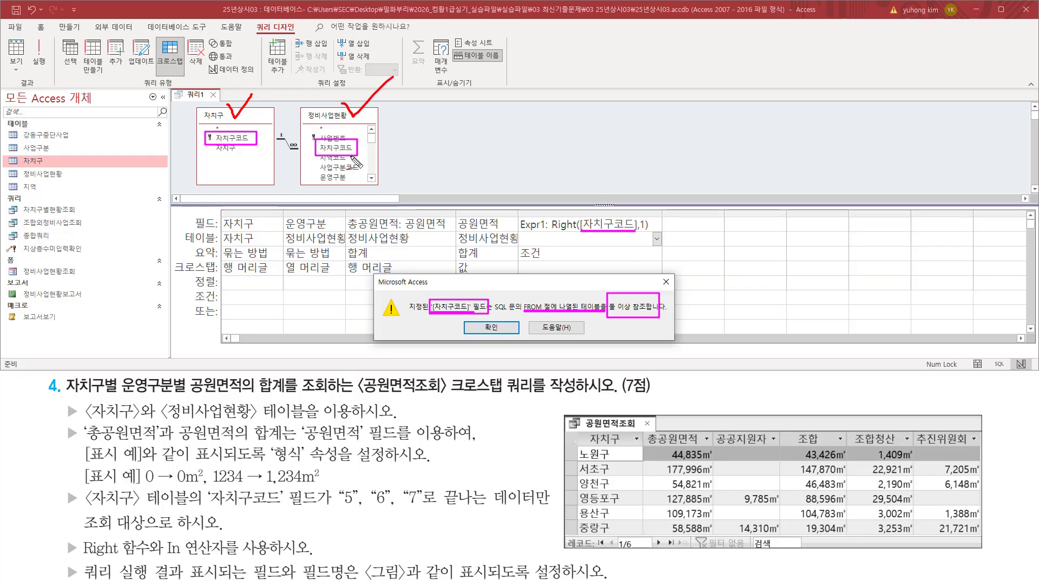
pyautogui.moveTo(607, 323); pyautogui.dragTo(612, 312)
pyautogui.moveTo(672, 301); pyautogui.dragTo(679, 297)
pyautogui.press('Escape')
pyautogui.click(669, 287)
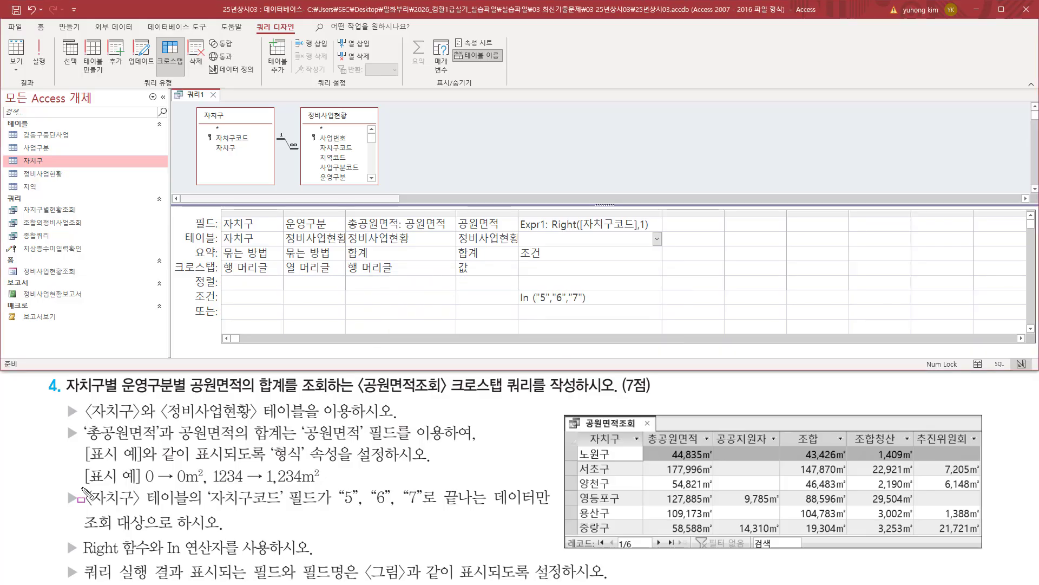
# - Change the criteria column's expression to Right([자치구].[자치구코드],1) and widen the column to fit its full text
pyautogui.moveTo(81, 488)
pyautogui.mouseDown()
pyautogui.moveTo(172, 511)
pyautogui.moveTo(289, 508)
pyautogui.mouseUp()
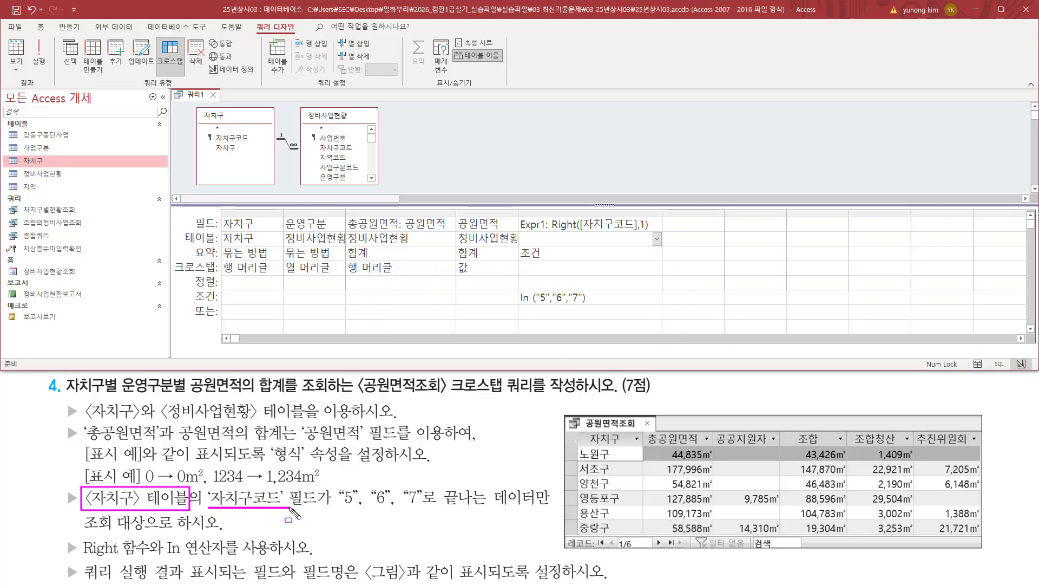
pyautogui.press('Escape')
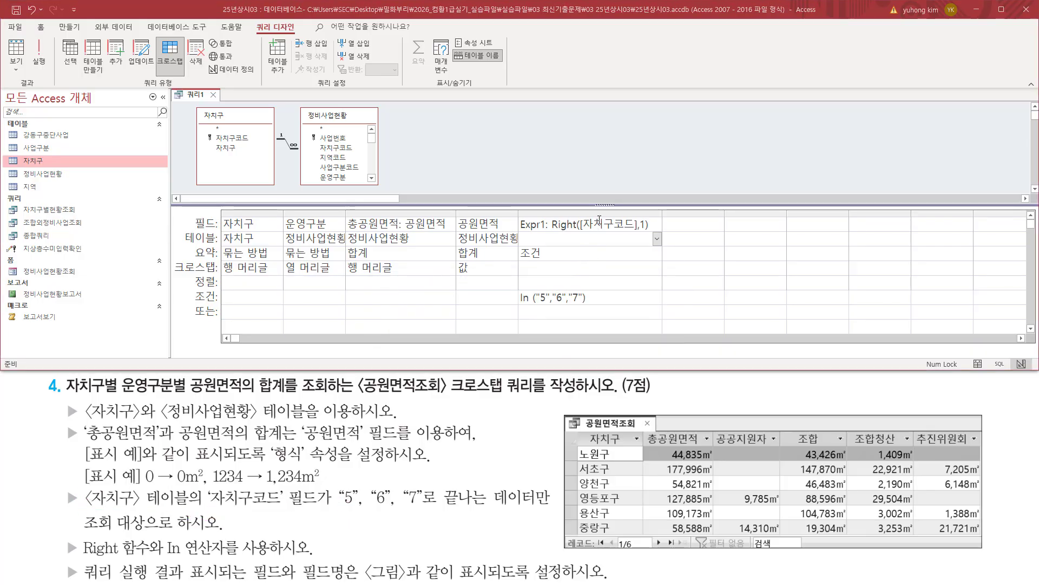
pyautogui.click(595, 223)
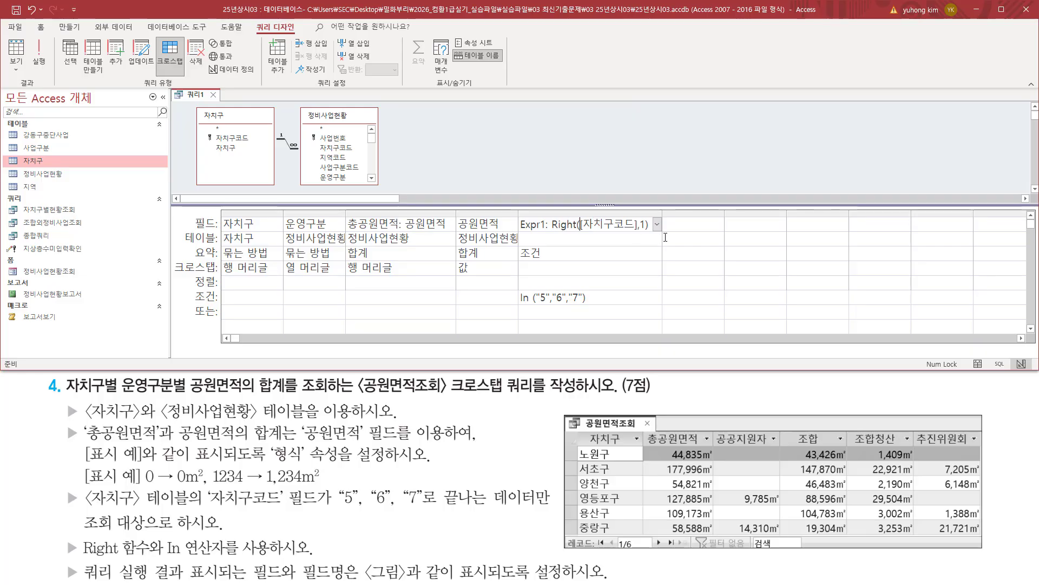
pyautogui.write('[')
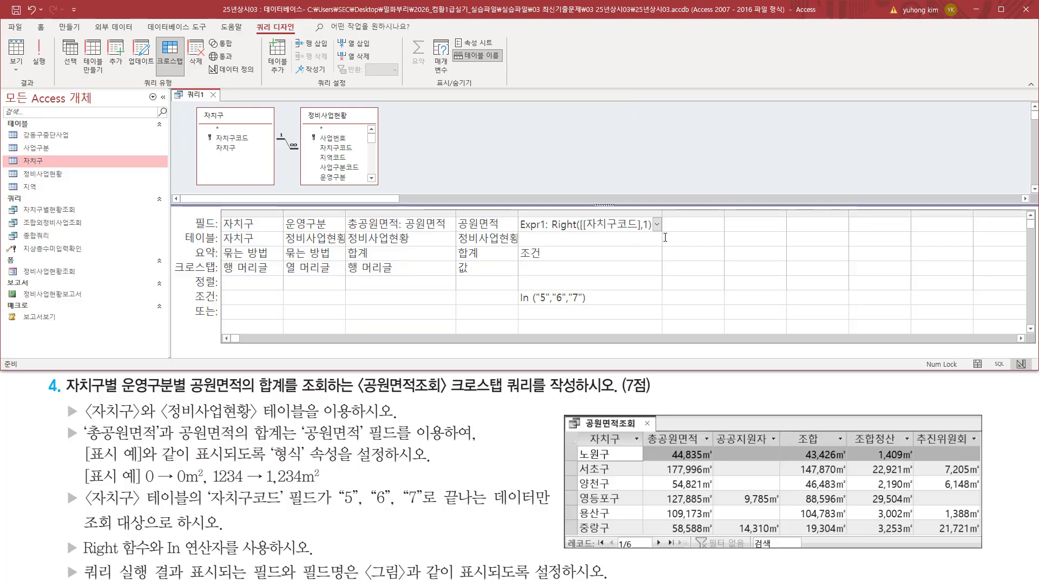
pyautogui.write('wkc')
pyautogui.press('BackSpace')
pyautogui.press('BackSpace')
pyautogui.press('BackSpace')
pyautogui.write('자차')
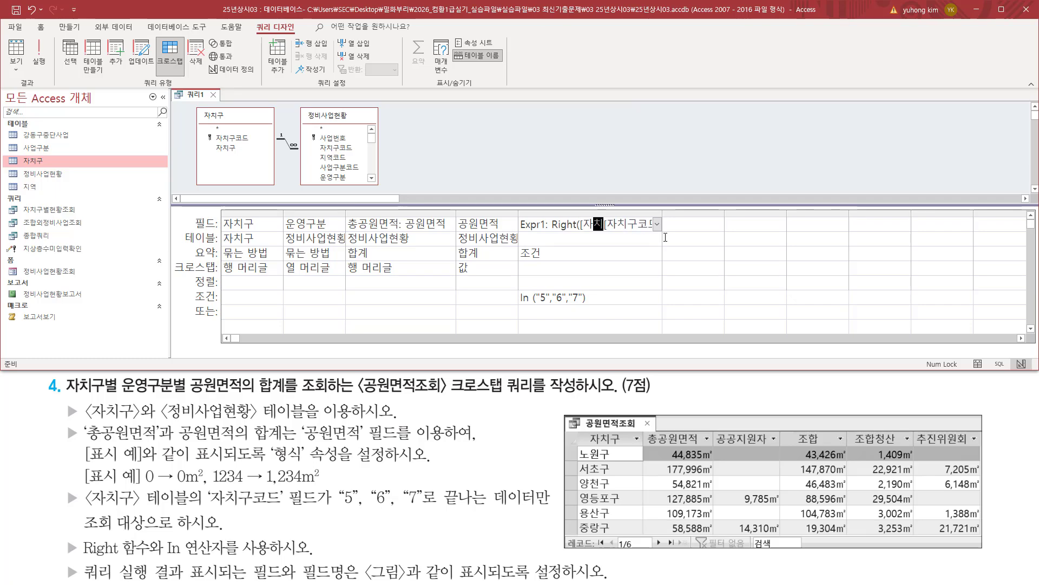
pyautogui.write('구].')
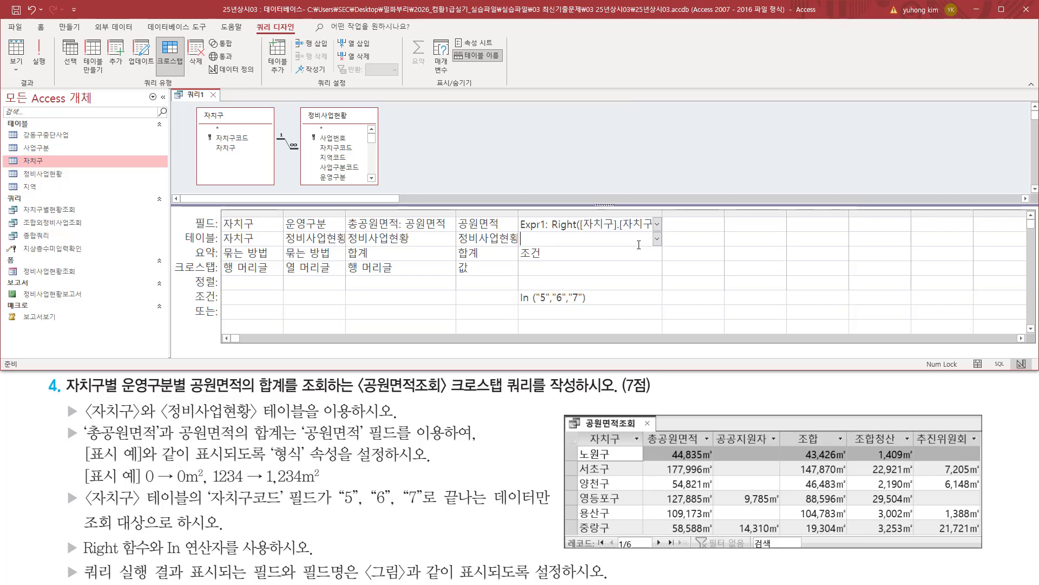
pyautogui.doubleClick(662, 214)
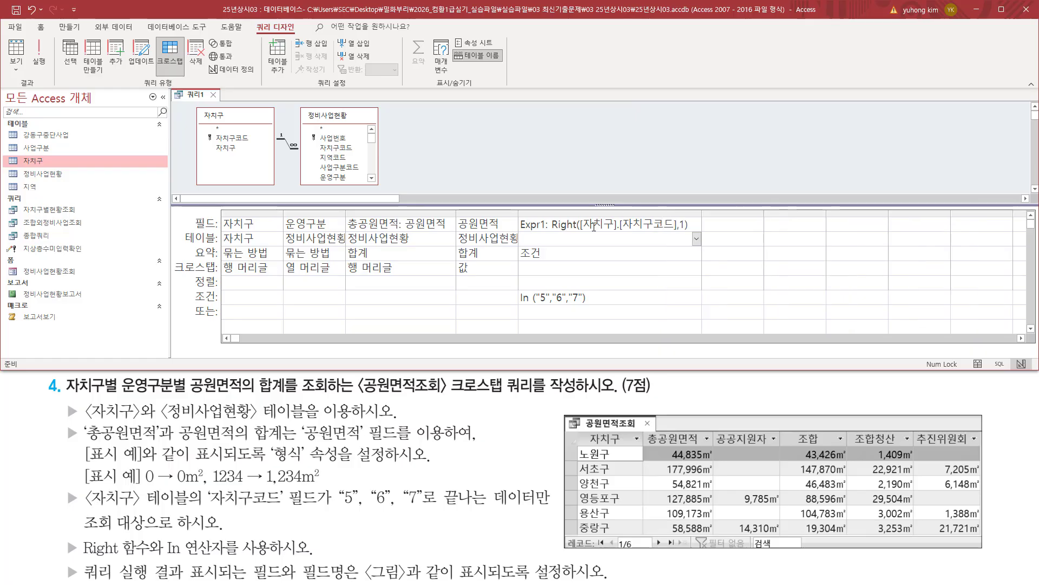
pyautogui.moveTo(582, 231); pyautogui.dragTo(612, 232)
pyautogui.click(618, 229)
pyautogui.moveTo(624, 230); pyautogui.dragTo(669, 231)
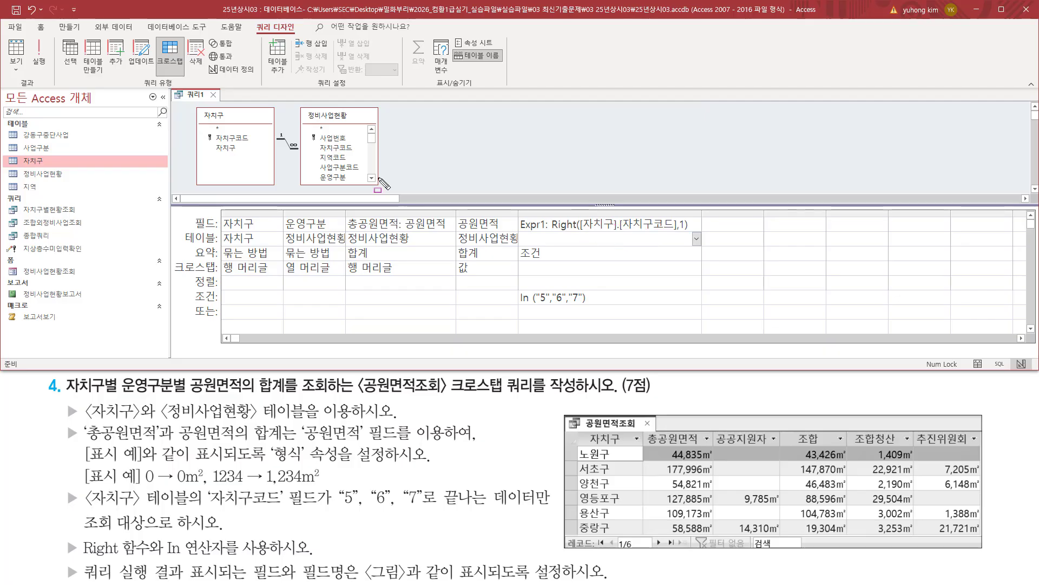
# - Run the crosstab query with the table-qualified 자치구코드 expression
pyautogui.moveTo(26, 34); pyautogui.dragTo(56, 76)
pyautogui.press('Escape')
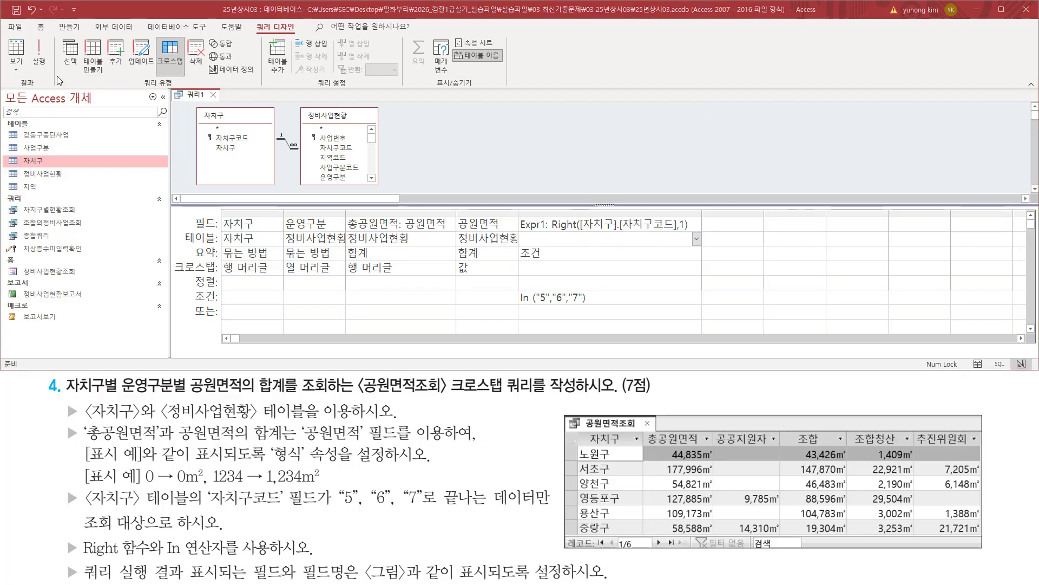
pyautogui.click(43, 62)
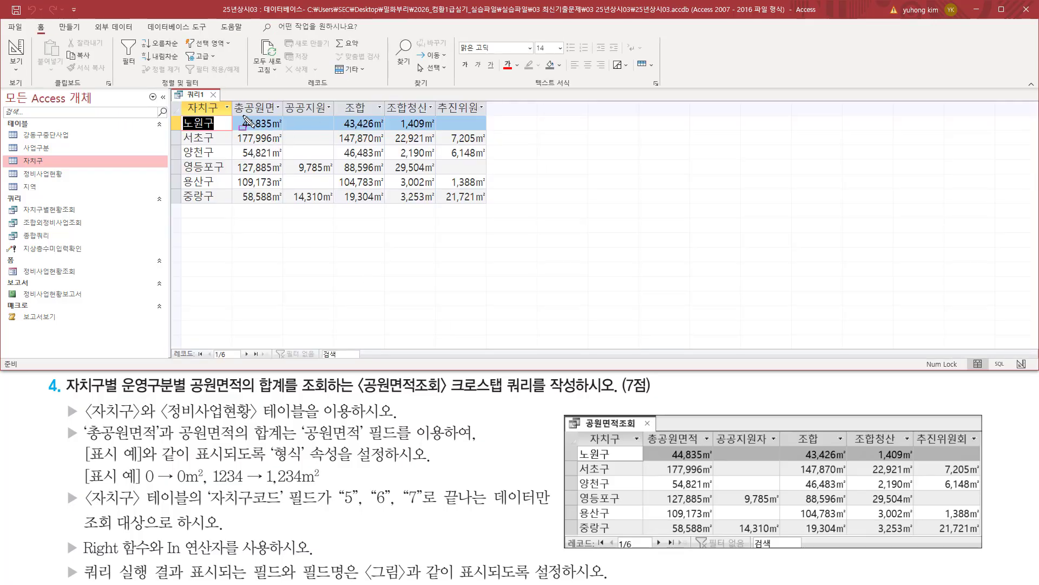
# - Fit the widths of the 총공원면적, 공공지원자, 조합, 조합청산 and 추진위원회 result columns to their contents
pyautogui.moveTo(232, 114); pyautogui.dragTo(281, 115)
pyautogui.press('Escape')
pyautogui.doubleClick(282, 104)
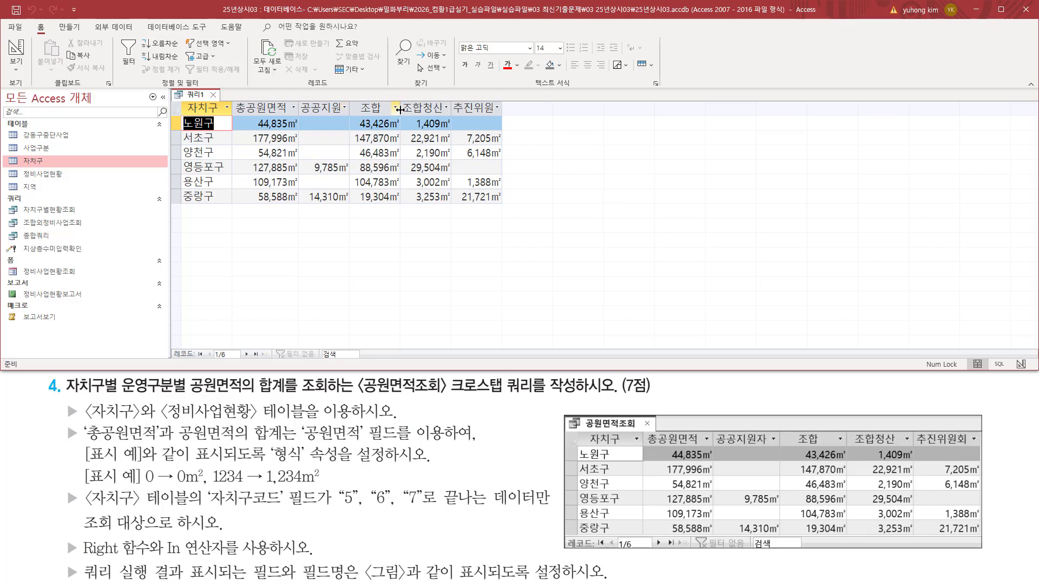
pyautogui.doubleClick(401, 110)
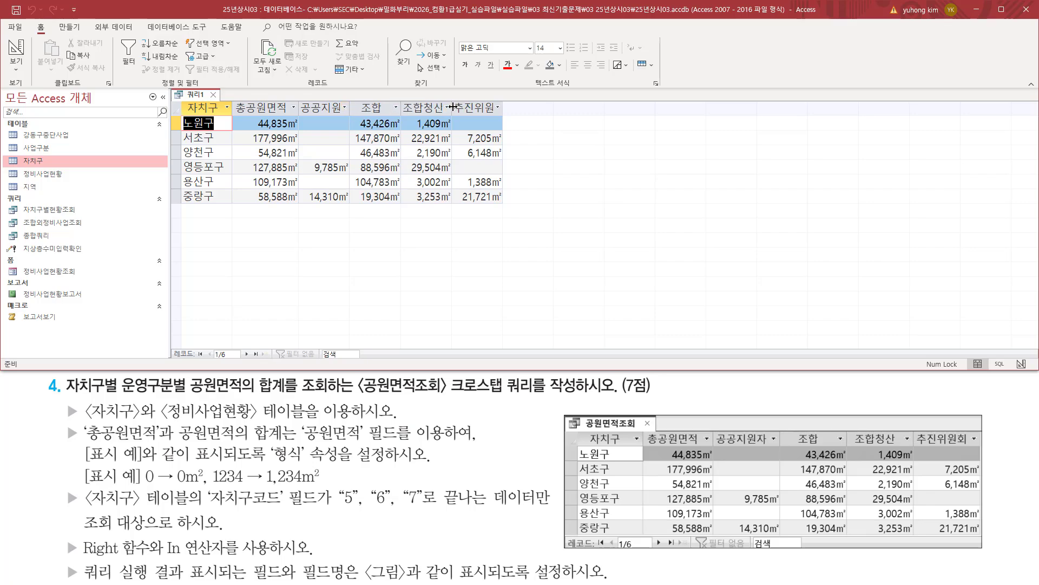
pyautogui.doubleClick(452, 108)
pyautogui.doubleClick(508, 108)
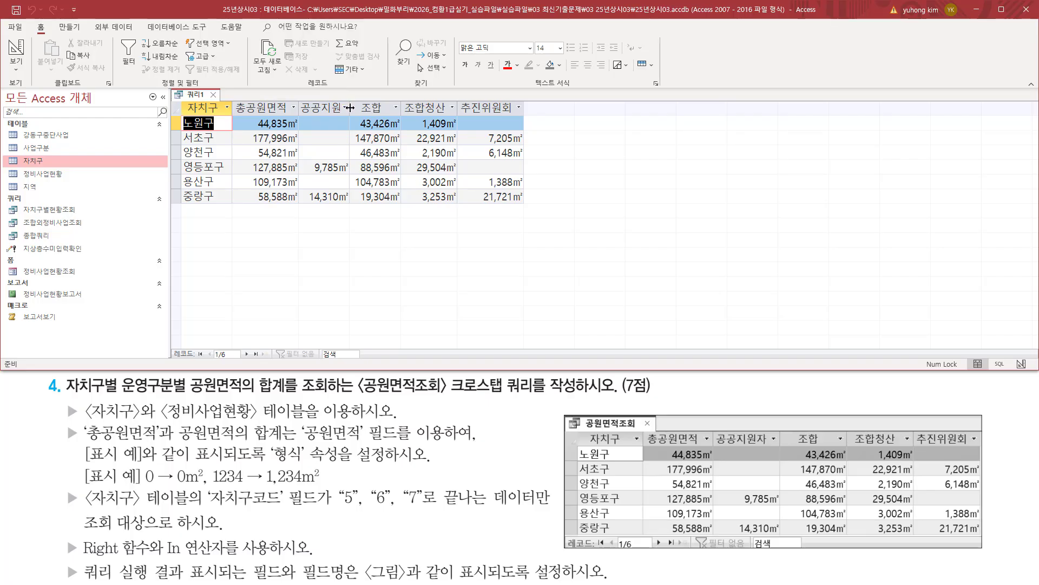
pyautogui.doubleClick(350, 108)
# - Compare the result's district names, column headings and area values with the 공원면적조회 sample in the exercise
pyautogui.moveTo(178, 101)
pyautogui.mouseDown()
pyautogui.moveTo(222, 116)
pyautogui.moveTo(233, 206)
pyautogui.mouseUp()
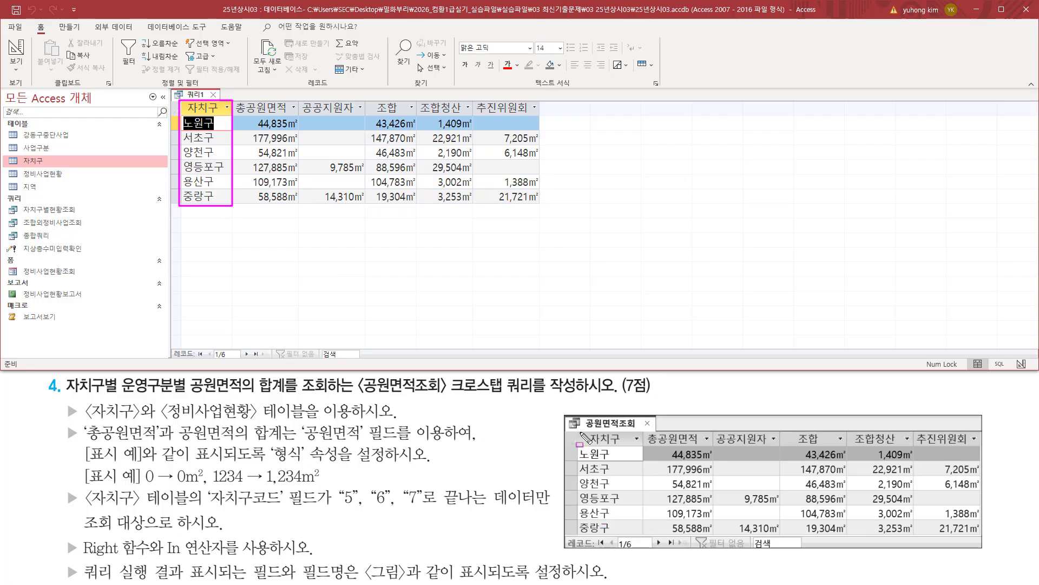
pyautogui.moveTo(575, 431)
pyautogui.mouseDown()
pyautogui.moveTo(618, 533)
pyautogui.moveTo(645, 546)
pyautogui.moveTo(632, 534)
pyautogui.mouseUp()
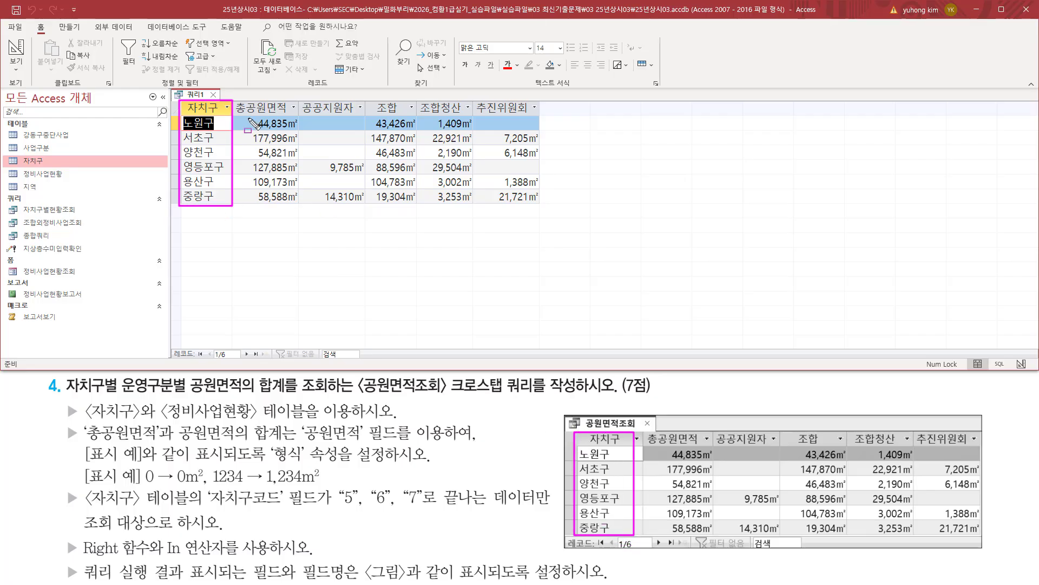
pyautogui.moveTo(231, 100)
pyautogui.mouseDown()
pyautogui.moveTo(312, 115)
pyautogui.moveTo(541, 114)
pyautogui.mouseUp()
pyautogui.moveTo(640, 428); pyautogui.dragTo(979, 446)
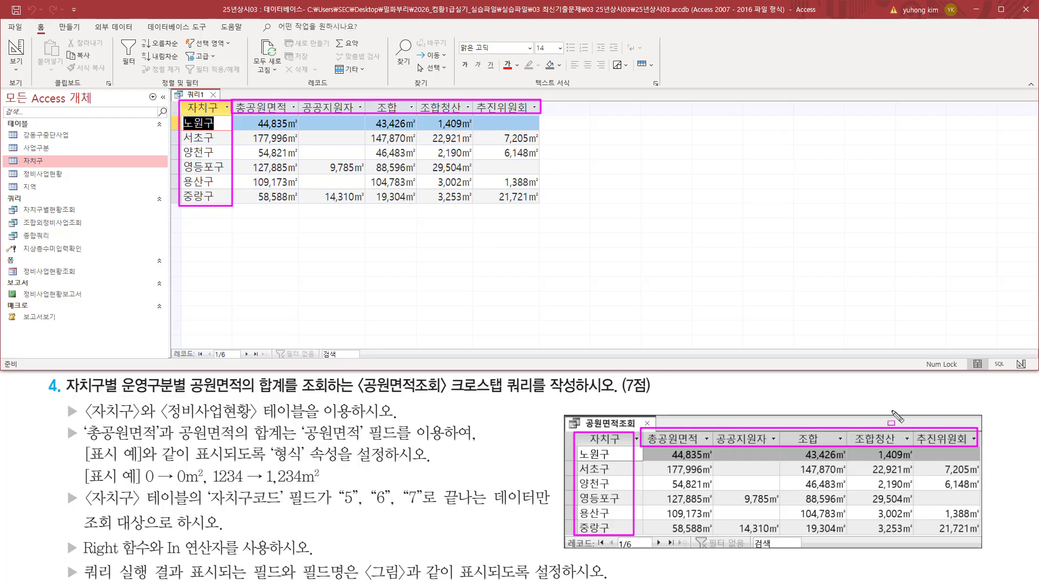
pyautogui.moveTo(241, 114); pyautogui.dragTo(299, 209)
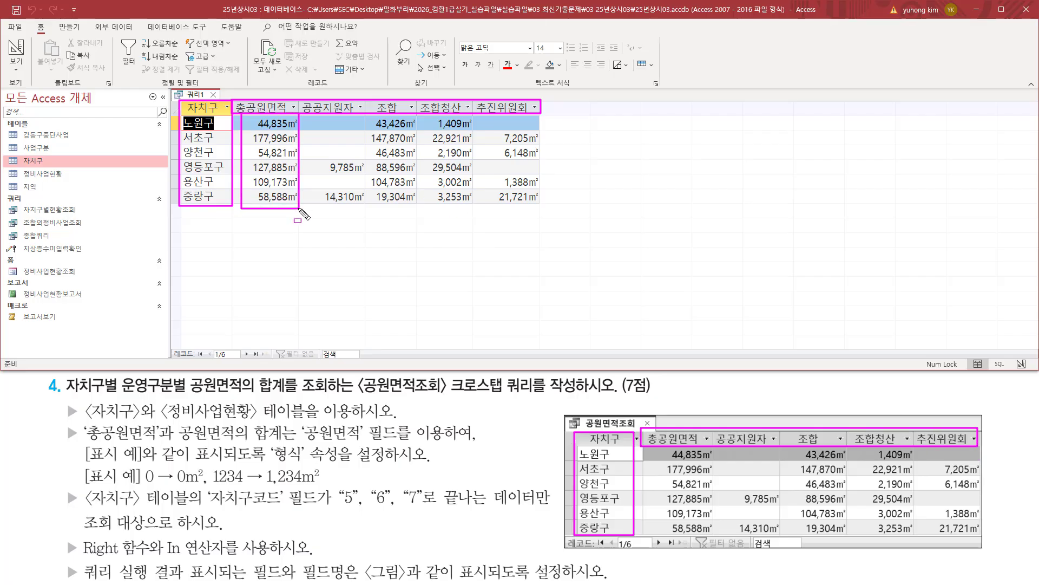
pyautogui.moveTo(656, 447); pyautogui.dragTo(713, 525)
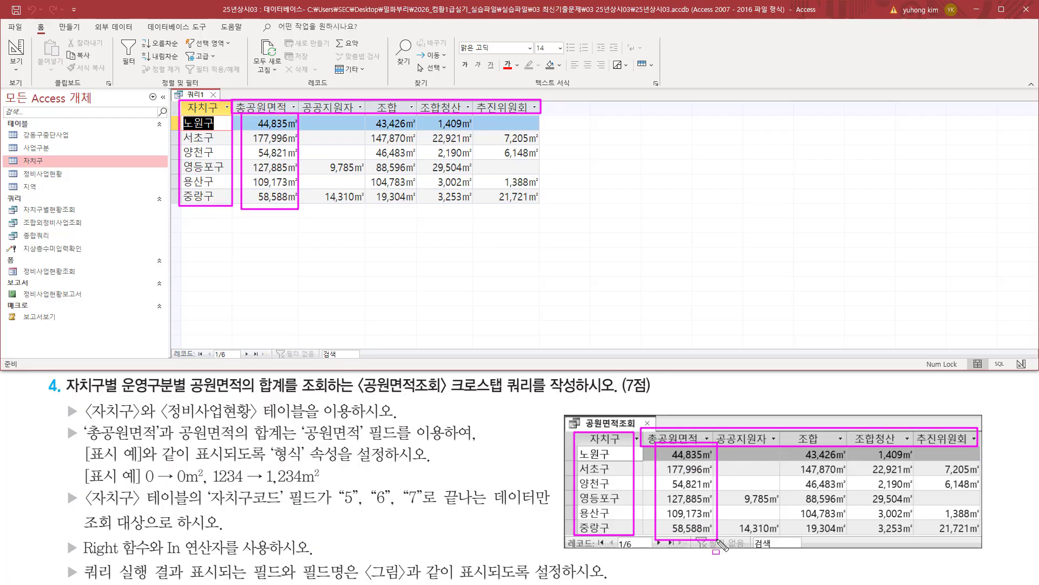
pyautogui.moveTo(314, 114); pyautogui.dragTo(551, 206)
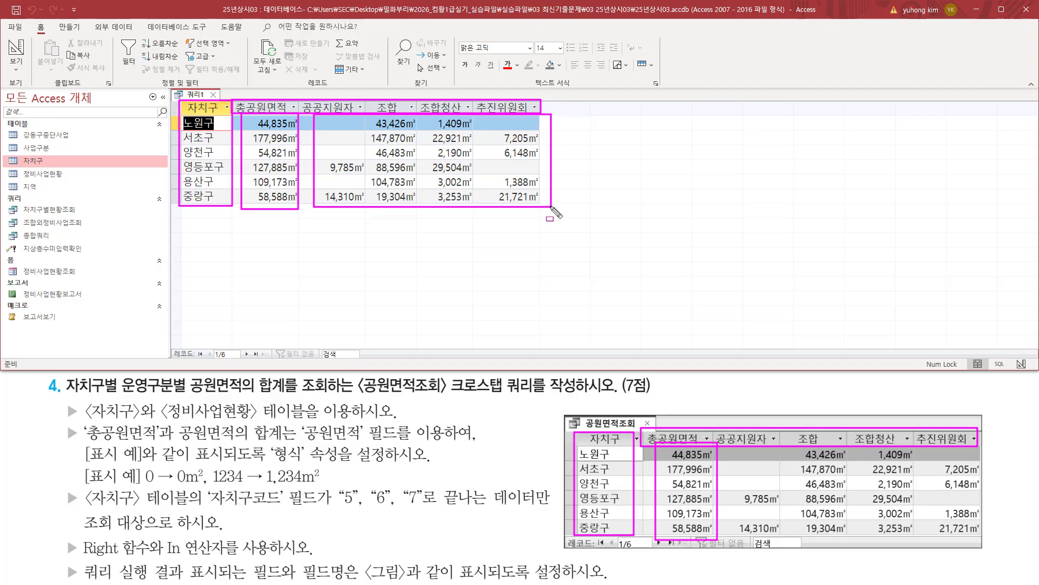
pyautogui.moveTo(731, 445)
pyautogui.mouseDown()
pyautogui.moveTo(750, 517)
pyautogui.moveTo(996, 540)
pyautogui.moveTo(982, 540)
pyautogui.mouseUp()
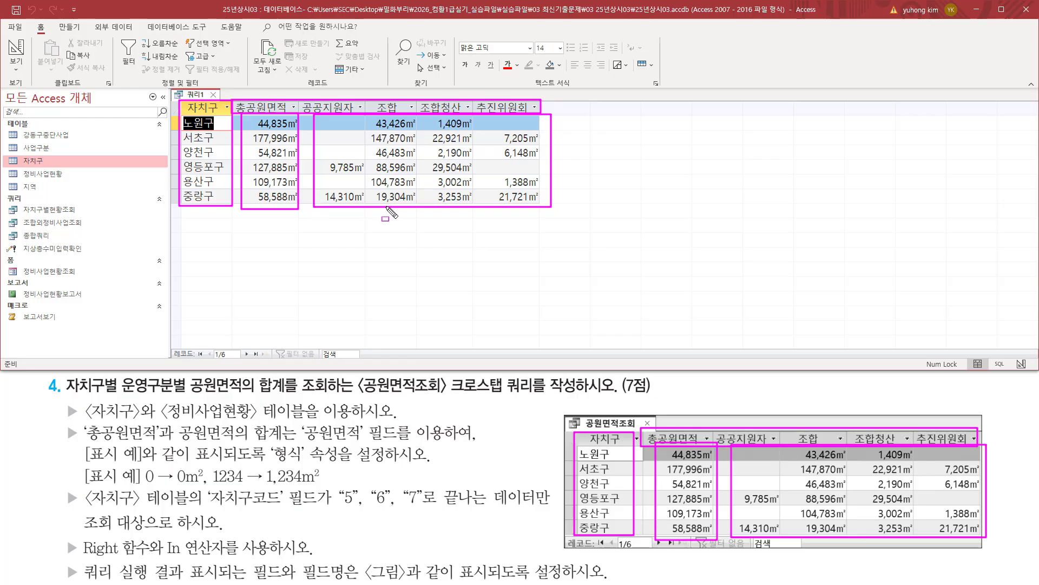
pyautogui.press('Escape')
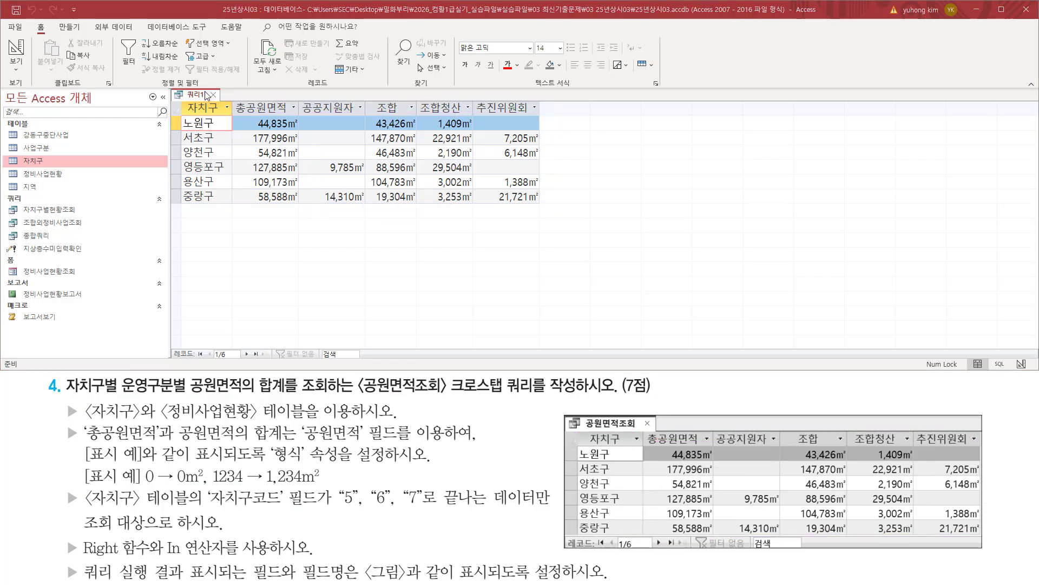
# - Close the finished crosstab query and accept saving its design changes
pyautogui.moveTo(207, 90); pyautogui.dragTo(220, 101)
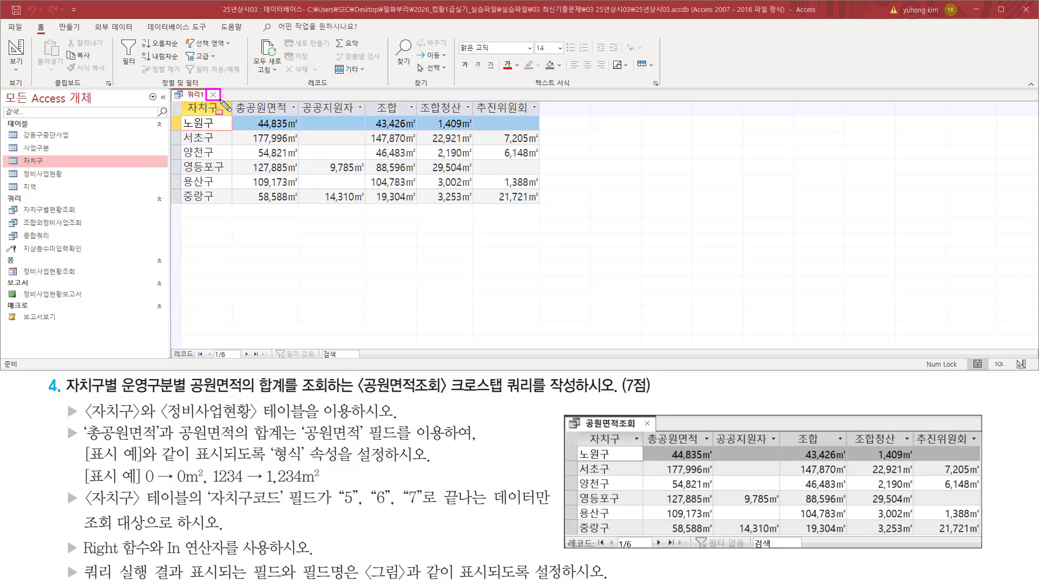
pyautogui.press('Escape')
pyautogui.click(214, 97)
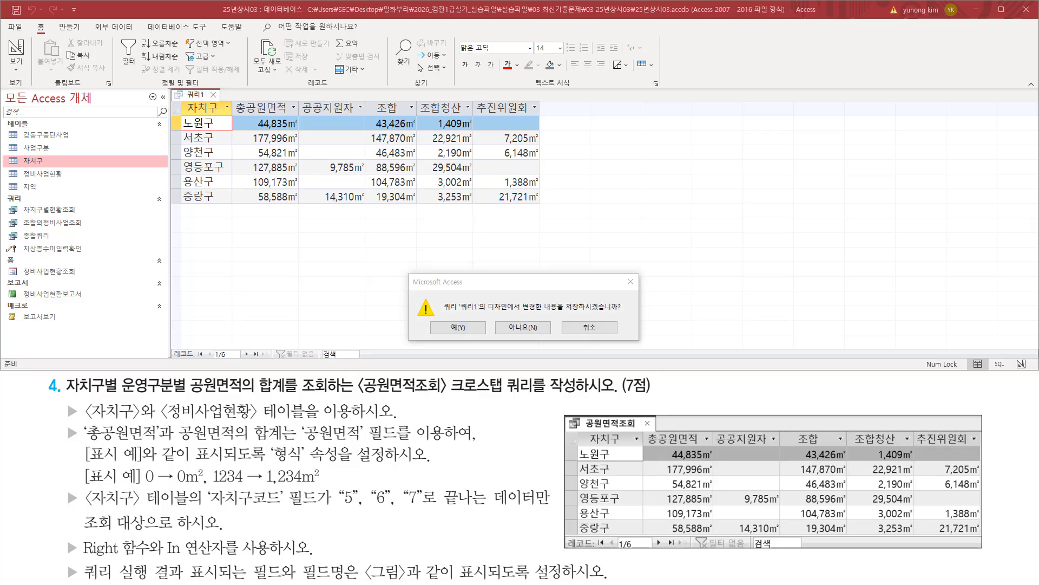
pyautogui.moveTo(566, 311); pyautogui.dragTo(617, 311)
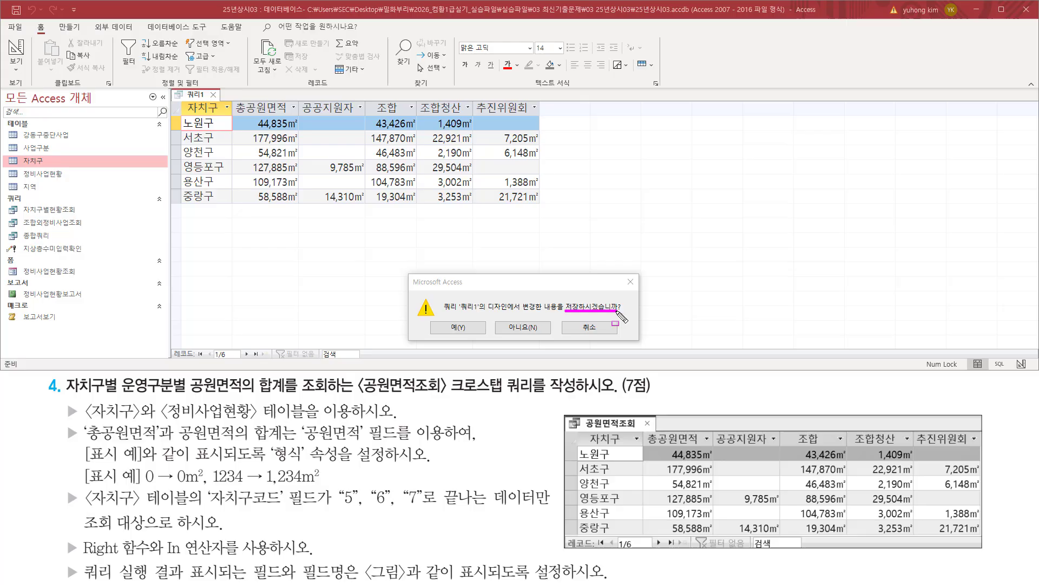
pyautogui.press('Escape')
pyautogui.click(470, 327)
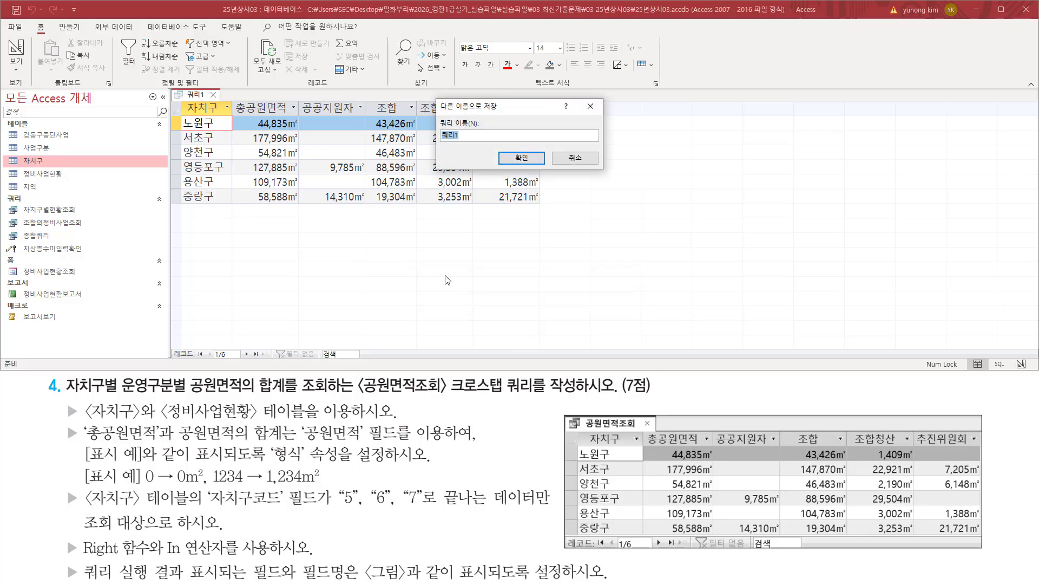
# - Name the query 공원면적조회 and save it
pyautogui.hotkey('ctrl', '2')
pyautogui.moveTo(438, 115); pyautogui.dragTo(484, 145)
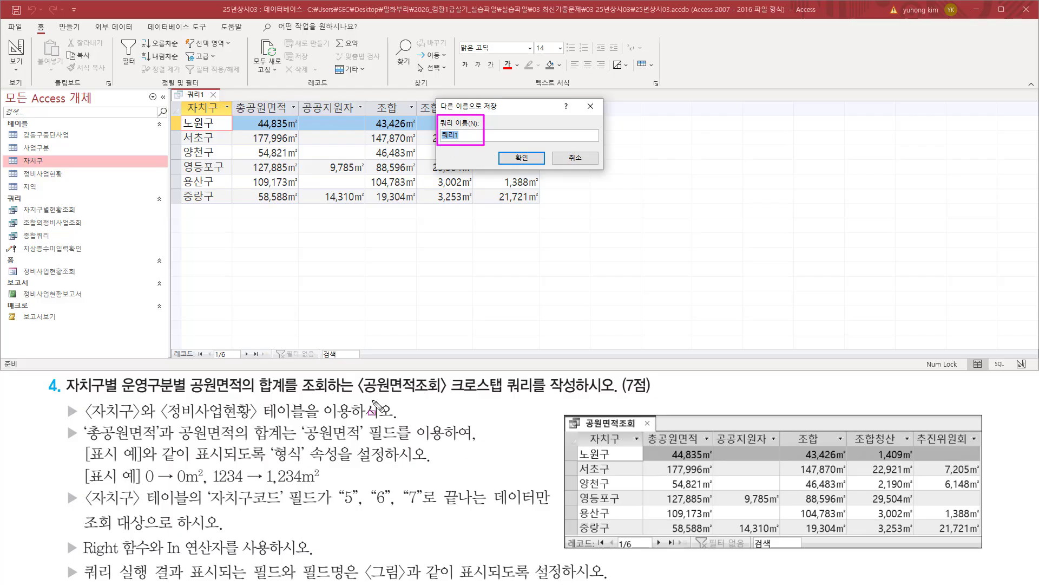
pyautogui.moveTo(357, 394); pyautogui.dragTo(576, 395)
pyautogui.press('Escape')
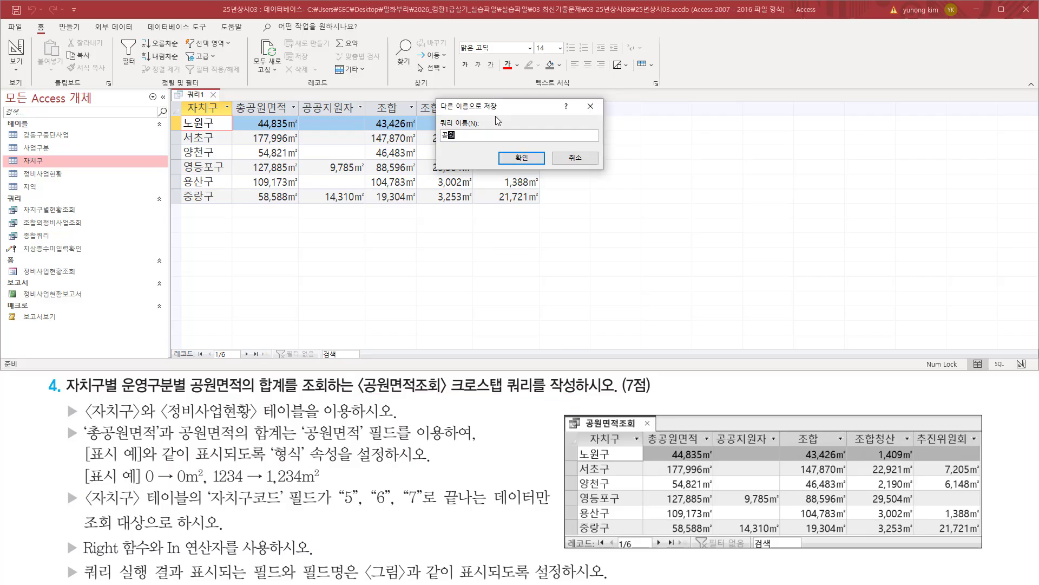
pyautogui.write('공원면적조회')
pyautogui.moveTo(438, 142); pyautogui.dragTo(489, 141)
pyautogui.click(521, 157)
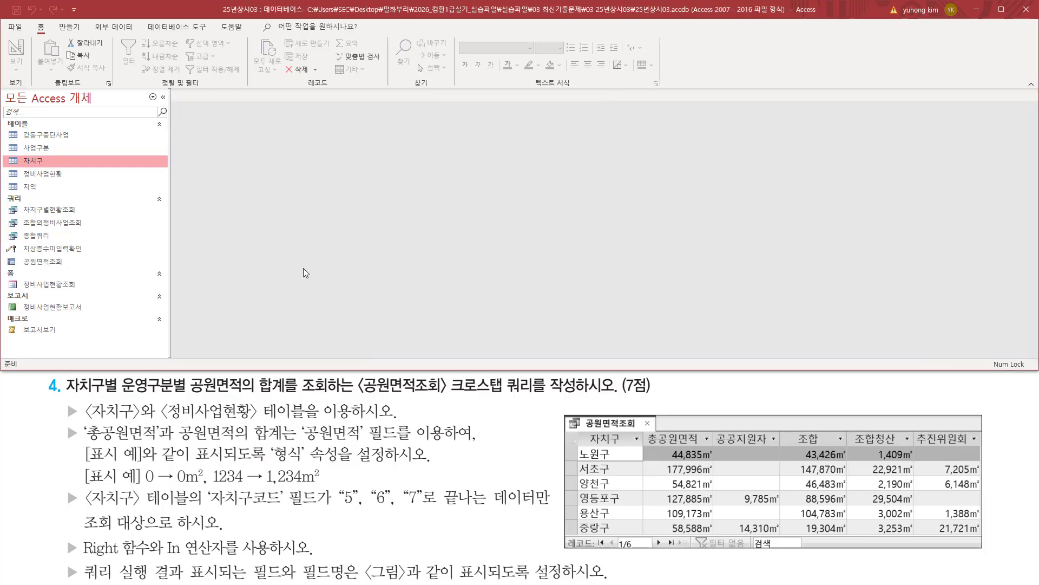
pyautogui.moveTo(17, 254); pyautogui.dragTo(75, 269)
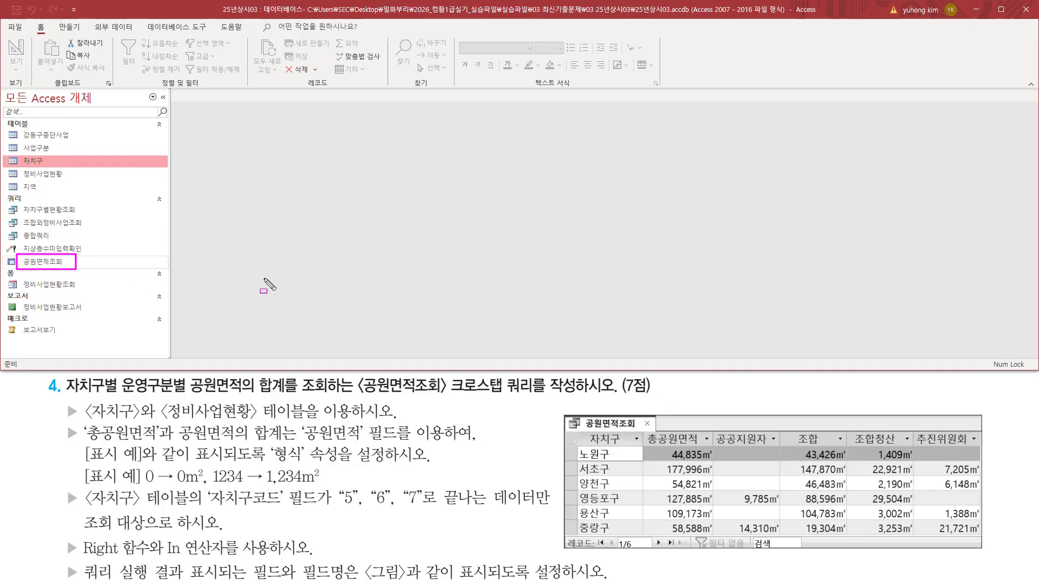
pyautogui.press('Escape')
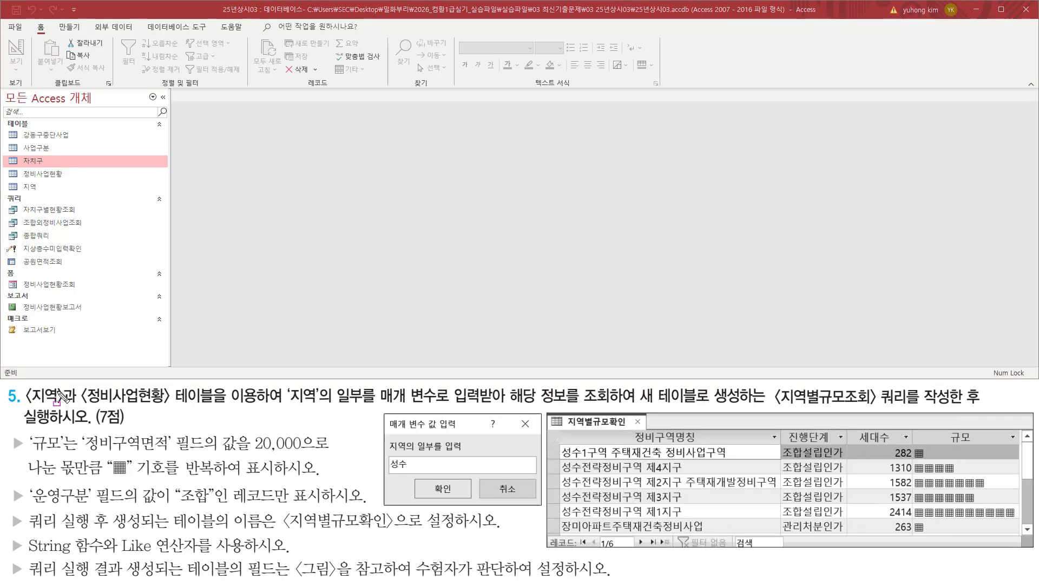
# - Examine exercise 5's source tables, 지역 parameter requirement, sample parameter prompt and the 지역별규모확인 result sample
pyautogui.moveTo(24, 401); pyautogui.dragTo(169, 403)
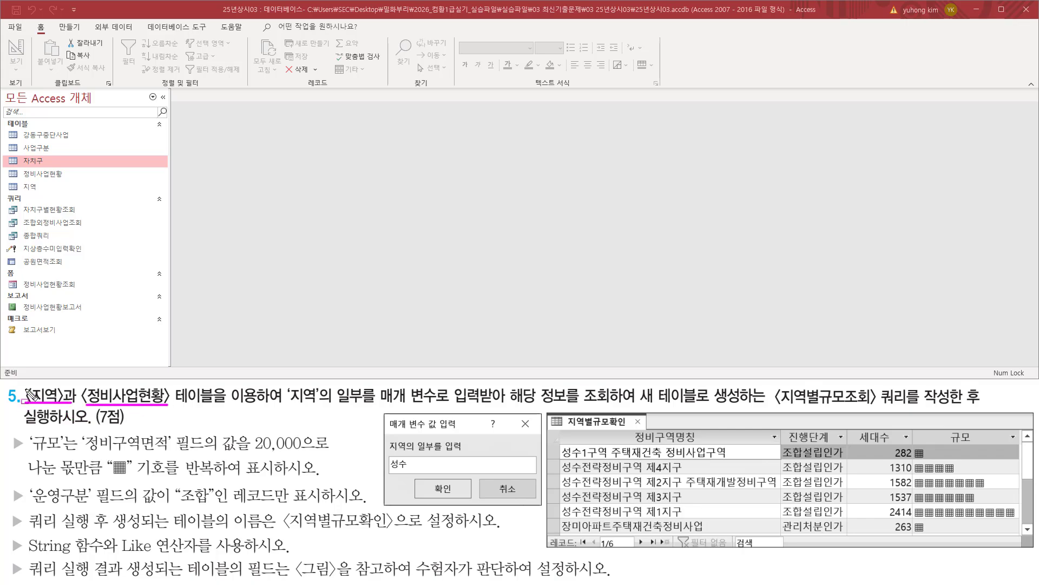
pyautogui.moveTo(25, 383)
pyautogui.mouseDown()
pyautogui.moveTo(204, 408)
pyautogui.moveTo(503, 407)
pyautogui.mouseUp()
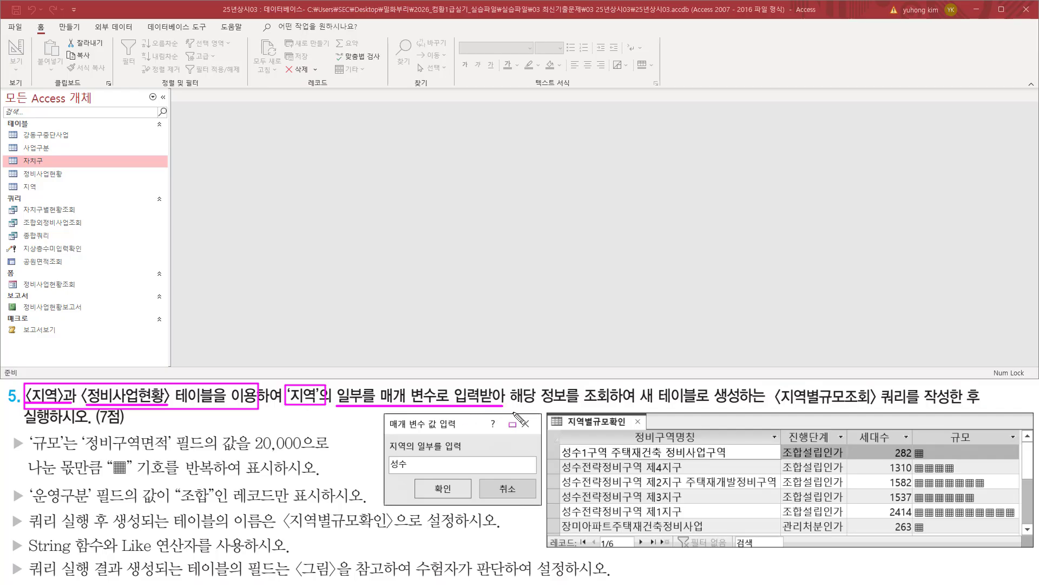
pyautogui.moveTo(507, 383)
pyautogui.mouseDown()
pyautogui.moveTo(616, 407)
pyautogui.moveTo(975, 405)
pyautogui.mouseUp()
pyautogui.moveTo(22, 428); pyautogui.dragTo(117, 432)
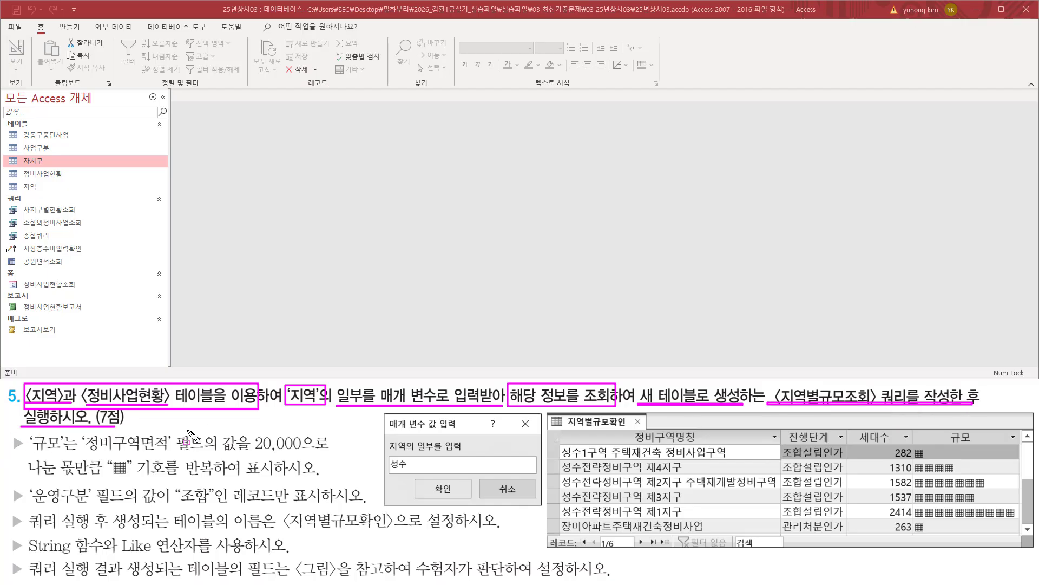
pyautogui.press('Escape')
pyautogui.moveTo(388, 438); pyautogui.dragTo(471, 475)
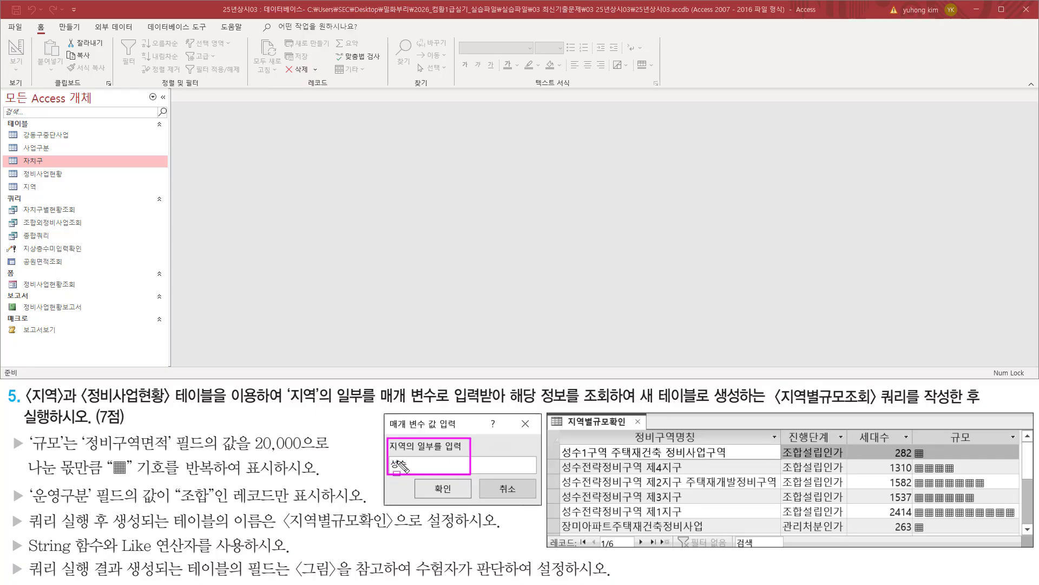
pyautogui.moveTo(385, 413)
pyautogui.mouseDown()
pyautogui.moveTo(493, 504)
pyautogui.moveTo(541, 507)
pyautogui.mouseUp()
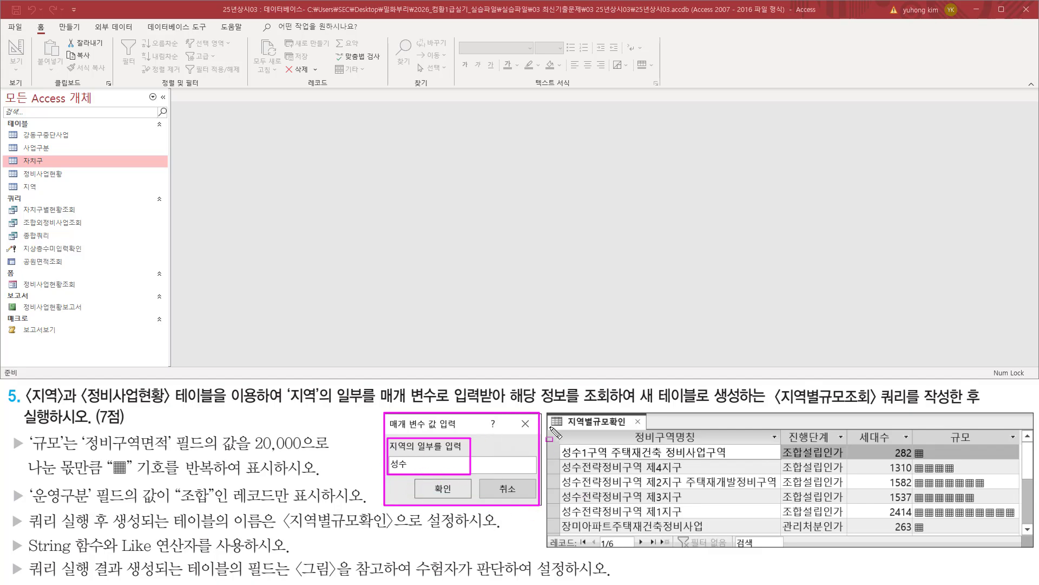
pyautogui.moveTo(547, 414)
pyautogui.mouseDown()
pyautogui.moveTo(704, 509)
pyautogui.moveTo(1012, 544)
pyautogui.moveTo(1036, 563)
pyautogui.moveTo(1035, 549)
pyautogui.mouseUp()
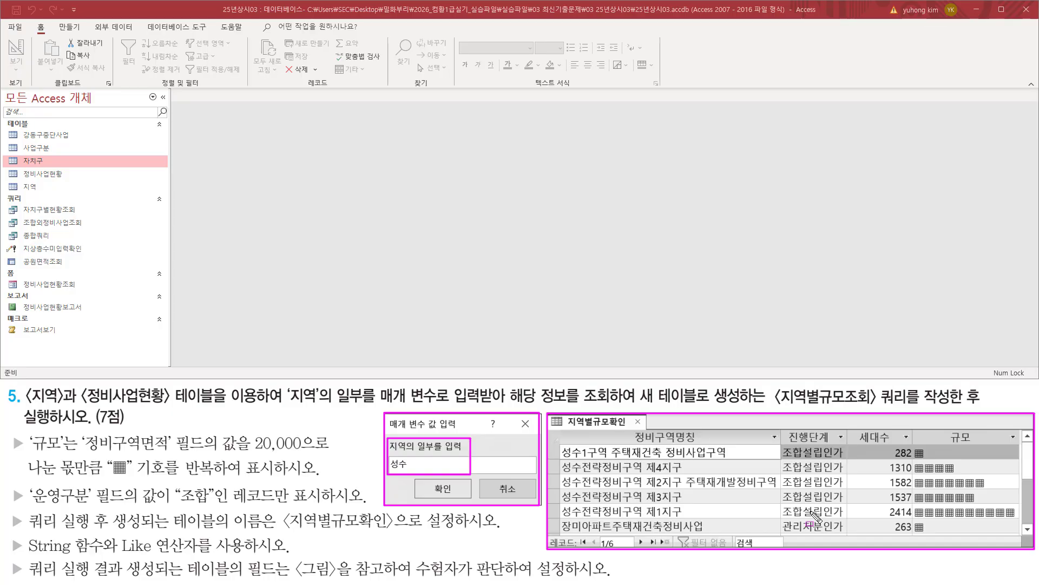
pyautogui.press('Escape')
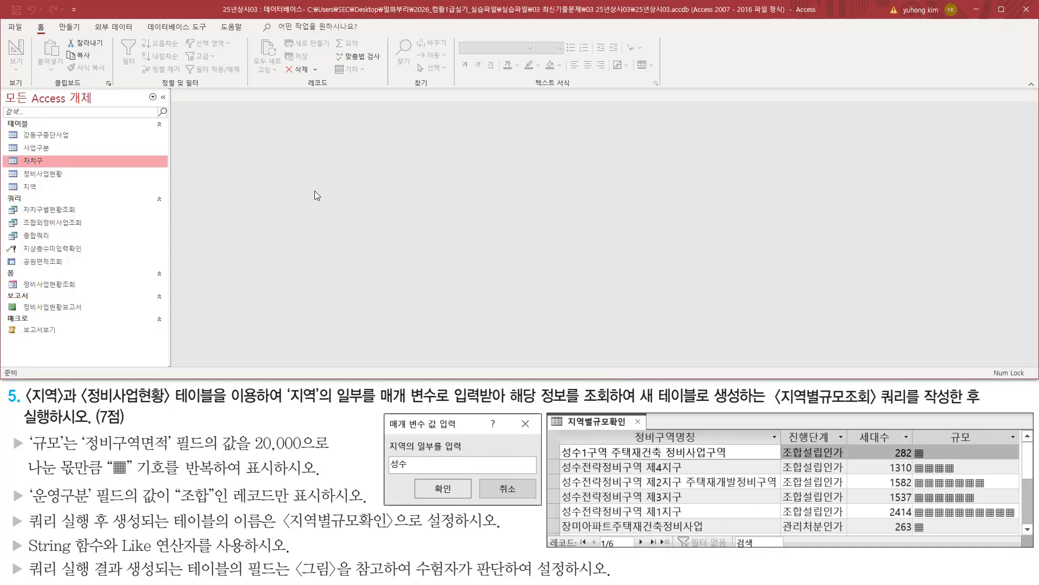
# - Create a new blank query in design view
pyautogui.click(76, 28)
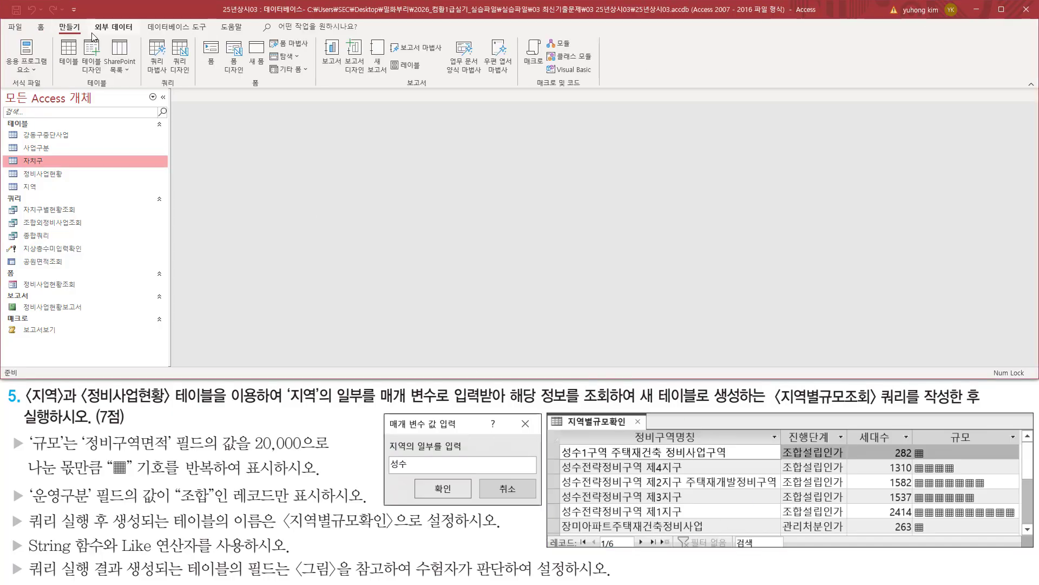
pyautogui.moveTo(52, 20); pyautogui.dragTo(90, 34)
pyautogui.moveTo(151, 86); pyautogui.dragTo(178, 86)
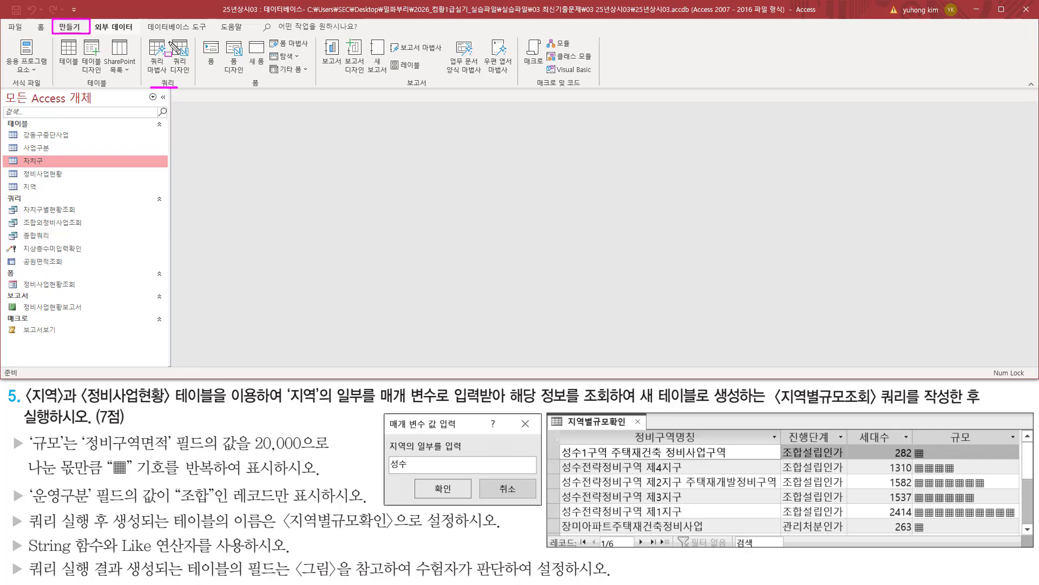
pyautogui.moveTo(167, 40); pyautogui.dragTo(191, 75)
pyautogui.press('Escape')
pyautogui.click(180, 54)
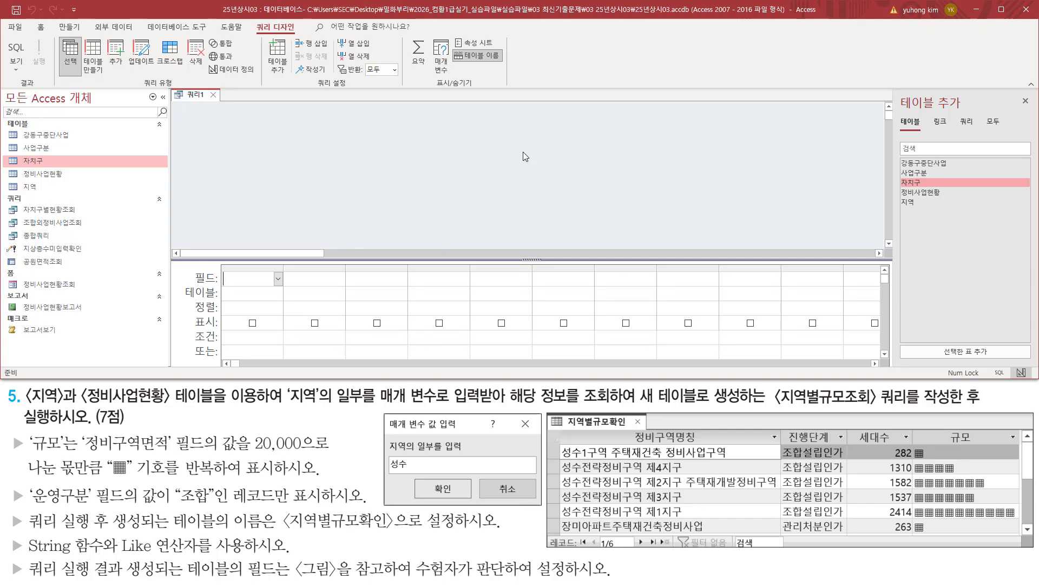
# - Add the 지역 and 정비사업현황 tables to the query and enlarge the field grid beneath them
pyautogui.moveTo(31, 407); pyautogui.dragTo(272, 408)
pyautogui.press('Escape')
pyautogui.click(923, 202)
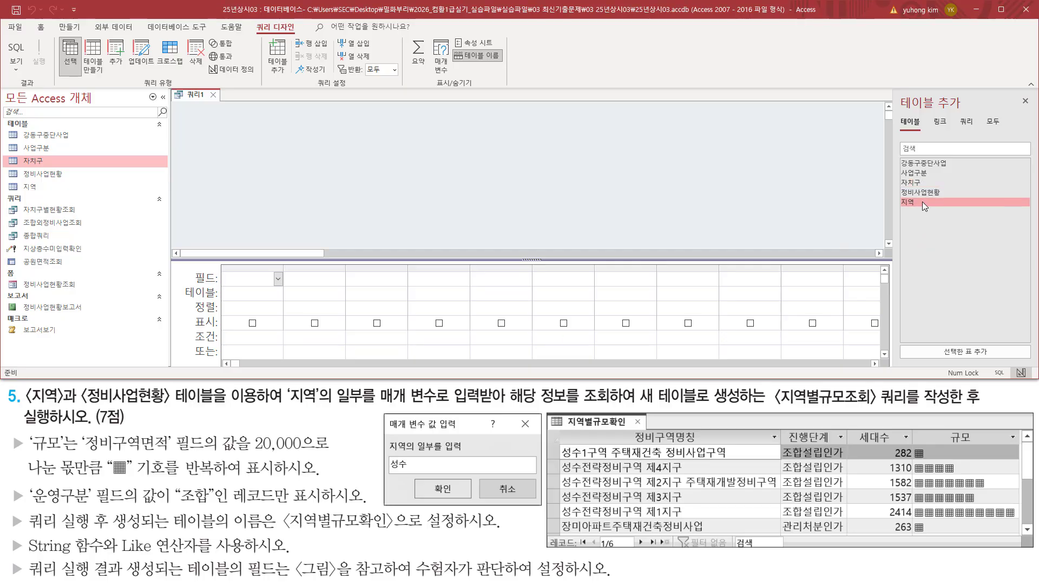
pyautogui.doubleClick(922, 201)
pyautogui.click(924, 194)
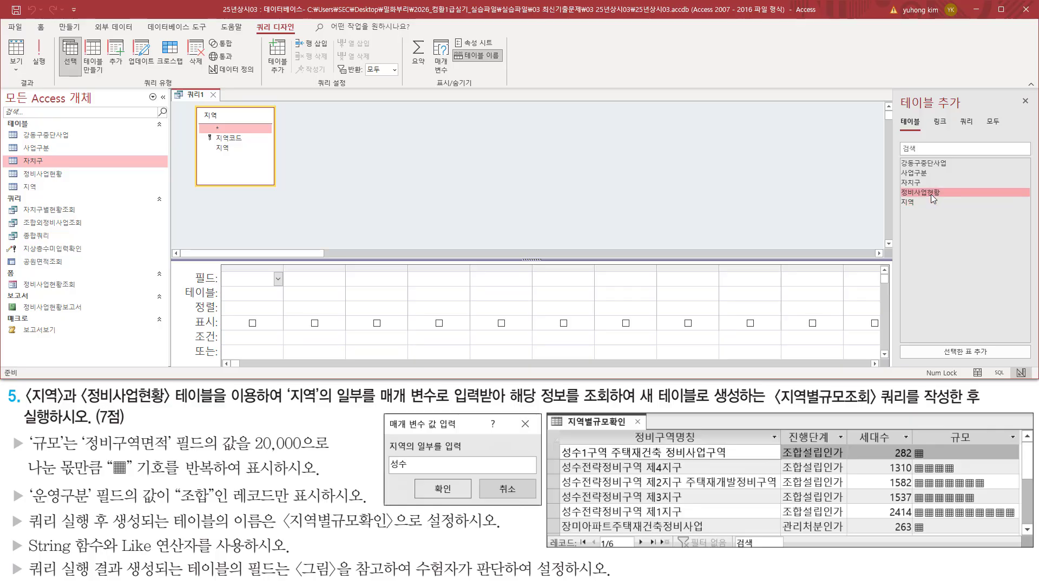
pyautogui.doubleClick(931, 194)
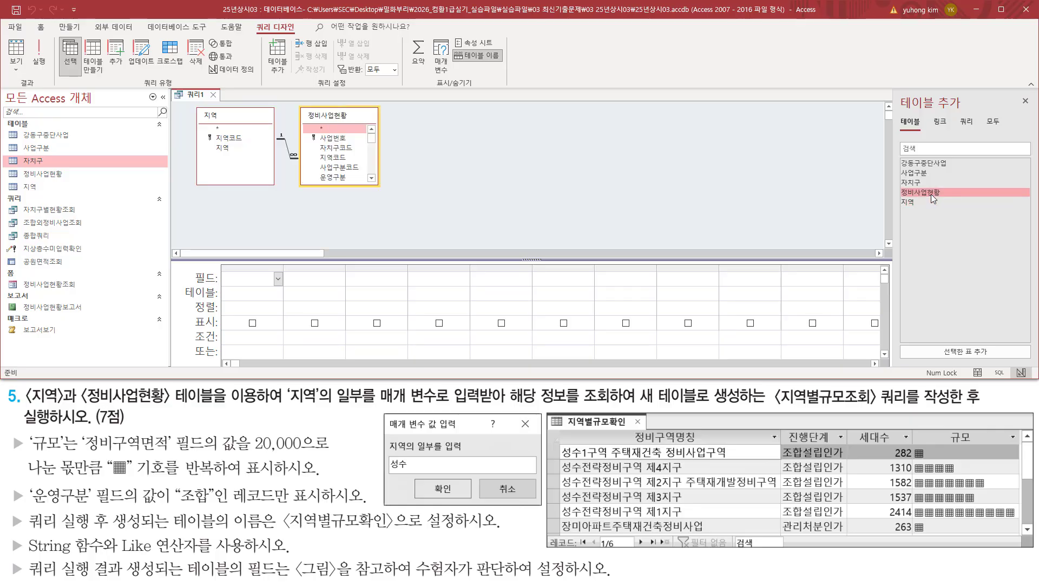
pyautogui.click(1026, 102)
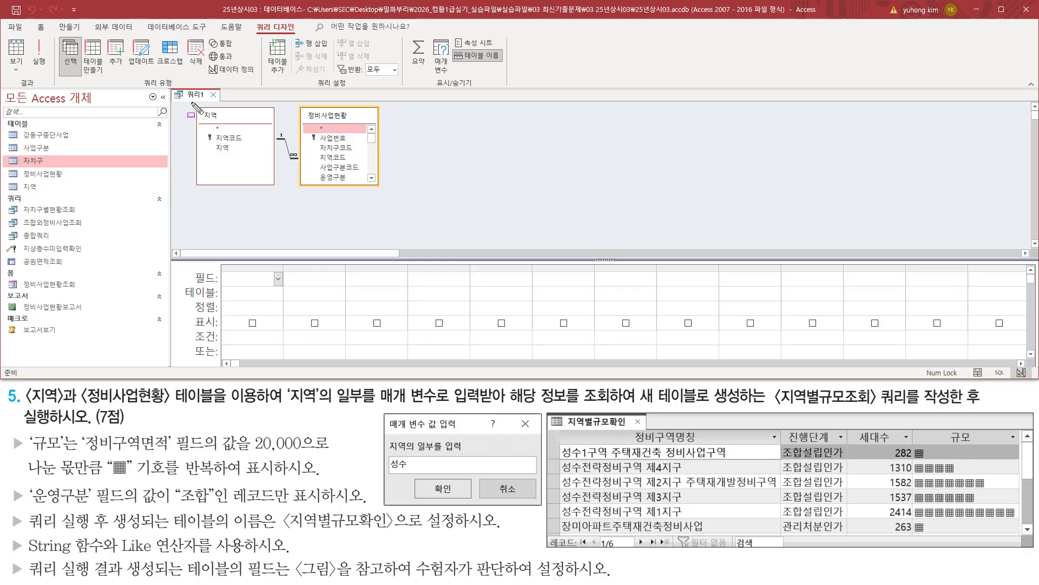
pyautogui.moveTo(191, 103); pyautogui.dragTo(406, 208)
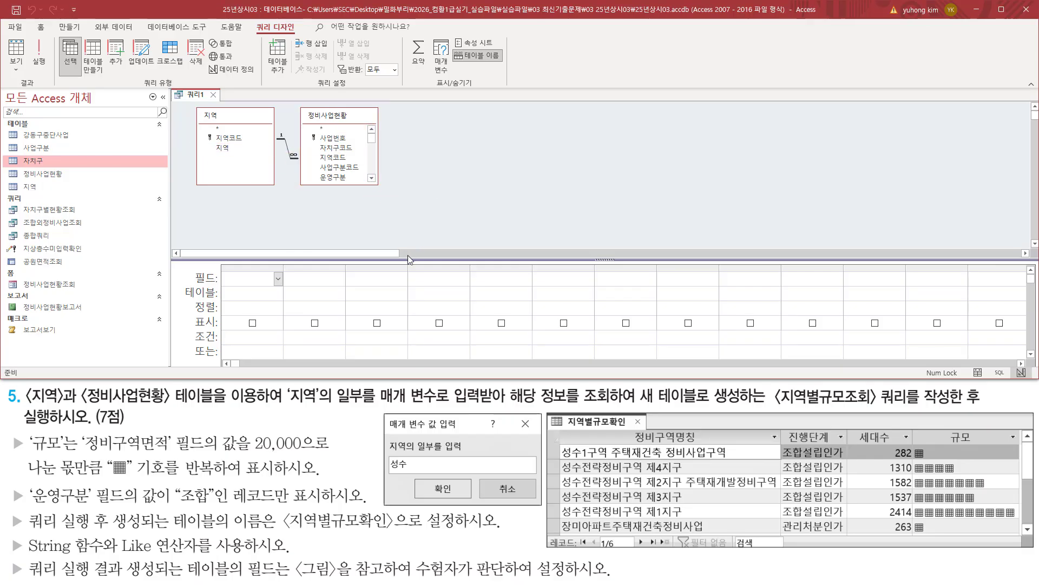
pyautogui.moveTo(407, 258); pyautogui.dragTo(404, 200)
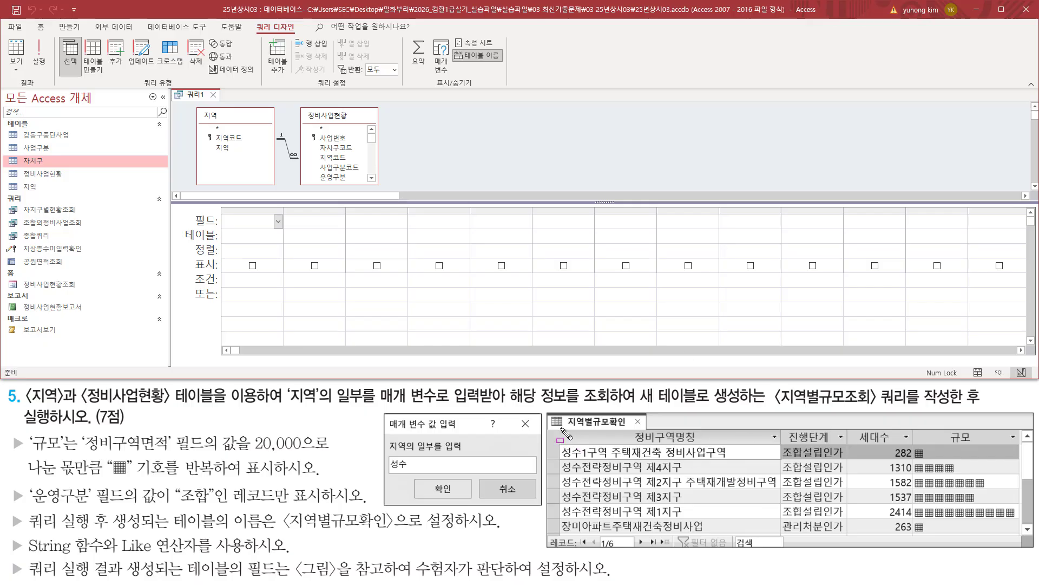
# - Add the 정비구역명칭 field of the 정비사업현황 table as the query's first column
pyautogui.moveTo(561, 427); pyautogui.dragTo(779, 444)
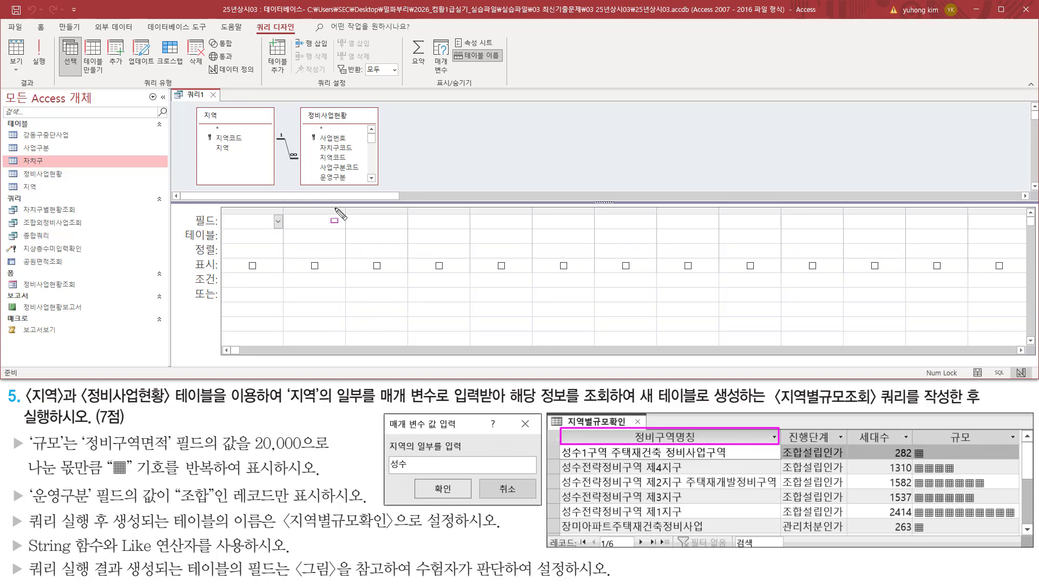
pyautogui.press('Escape')
pyautogui.scroll(-2, 372, 164)
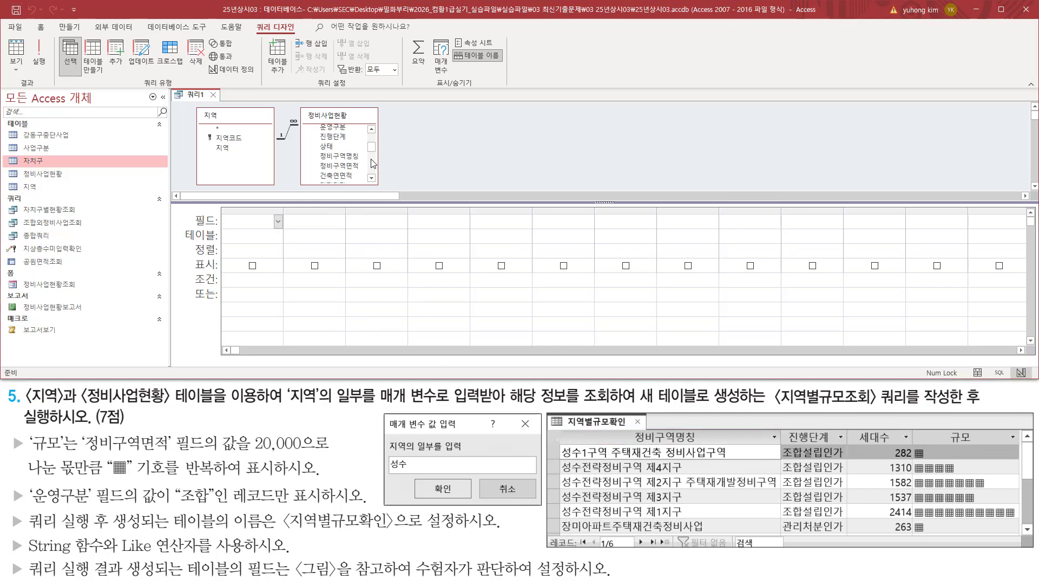
pyautogui.click(352, 156)
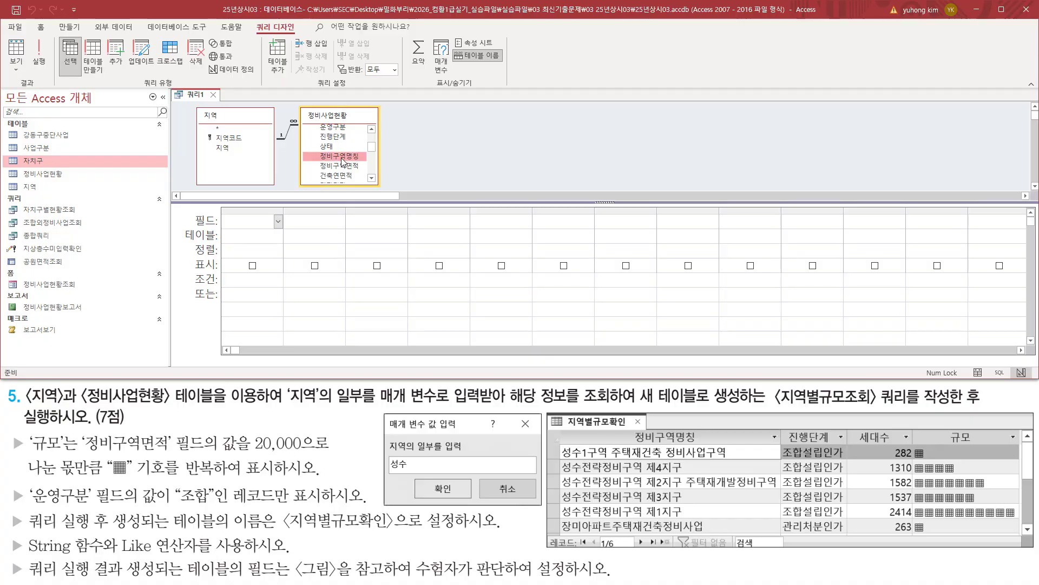
pyautogui.doubleClick(341, 161)
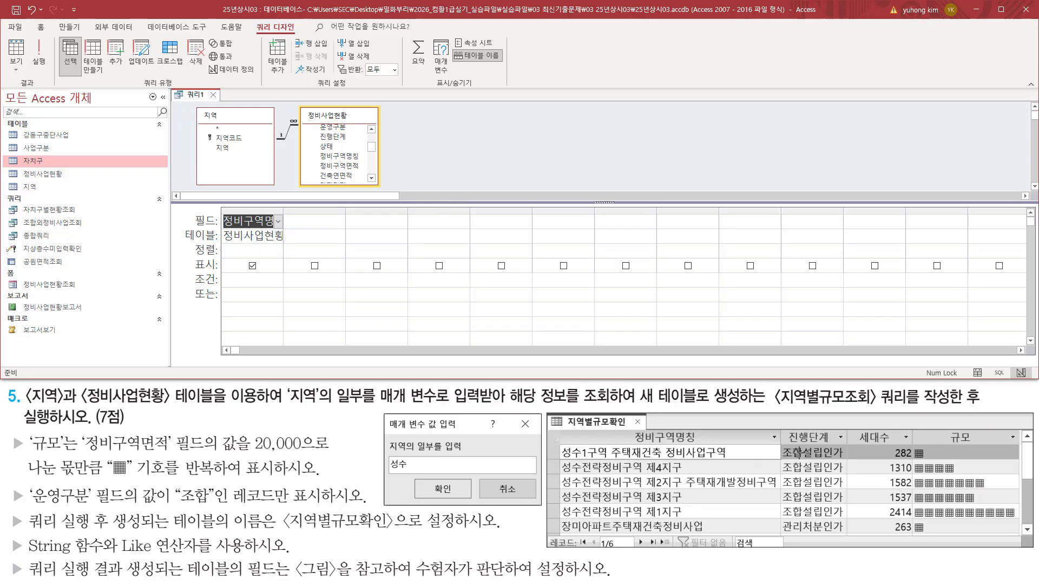
# - Add the 진행단계 field of the 정비사업현황 table as the query's second column
pyautogui.moveTo(781, 427); pyautogui.dragTo(839, 444)
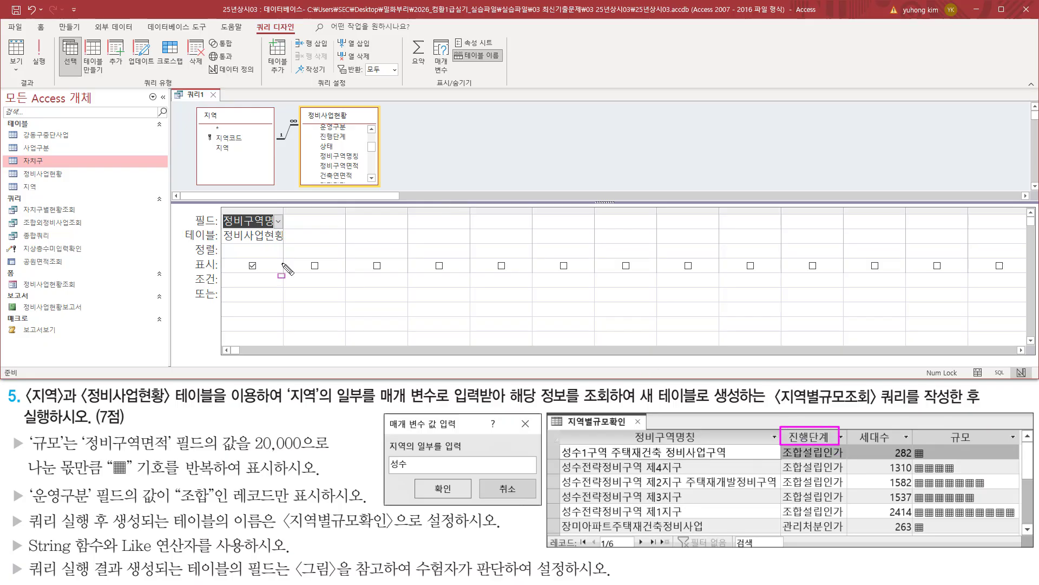
pyautogui.moveTo(314, 131); pyautogui.dragTo(354, 143)
pyautogui.press('Escape')
pyautogui.click(345, 140)
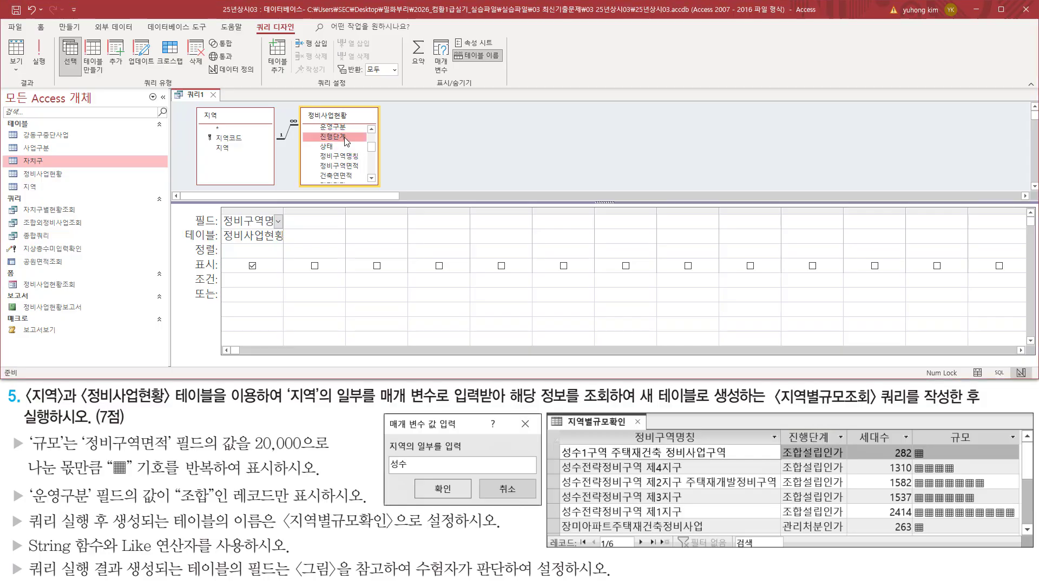
pyautogui.doubleClick(343, 140)
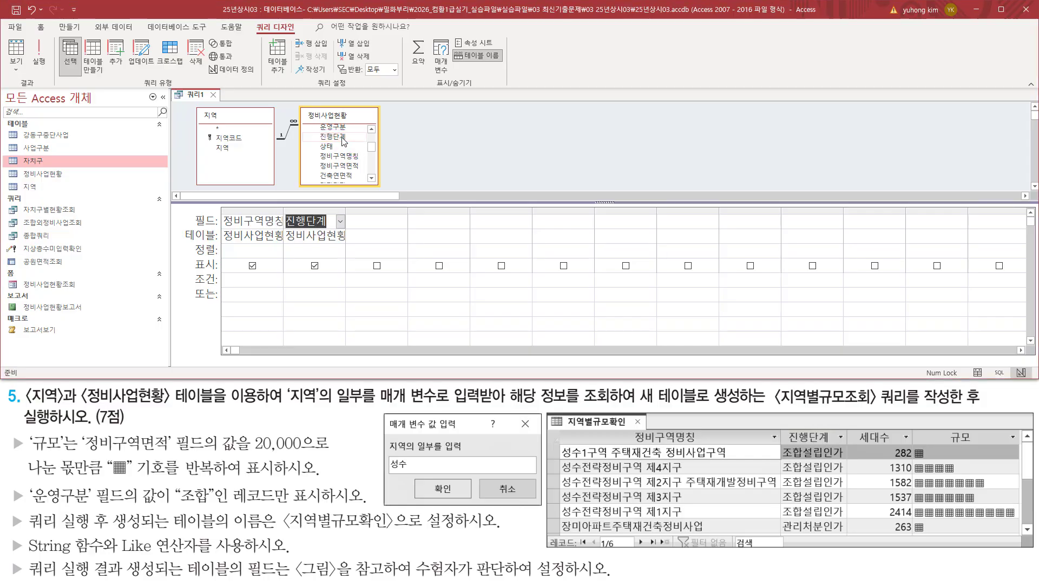
# - Add the 세대수 field of the 정비사업현황 table as the query's third column
pyautogui.moveTo(857, 431)
pyautogui.mouseDown()
pyautogui.moveTo(915, 452)
pyautogui.moveTo(855, 449)
pyautogui.mouseUp()
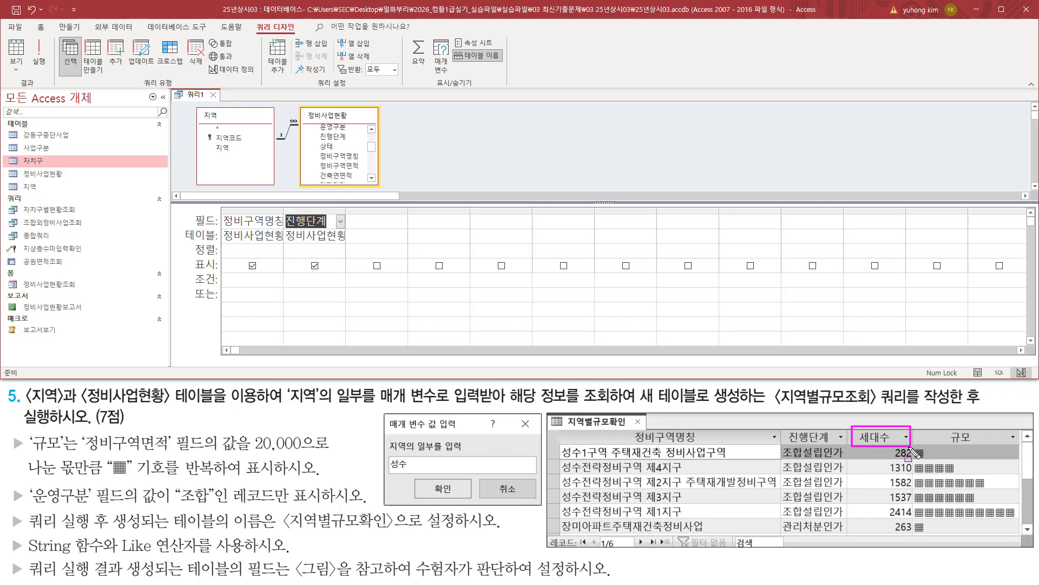
pyautogui.press('Escape')
pyautogui.scroll(-3, 373, 169)
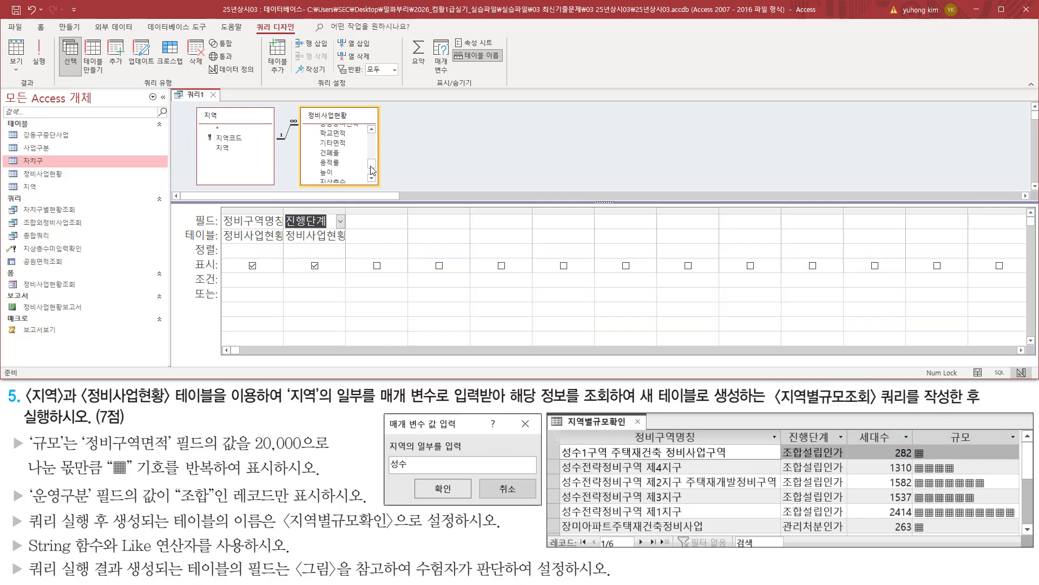
pyautogui.click(334, 168)
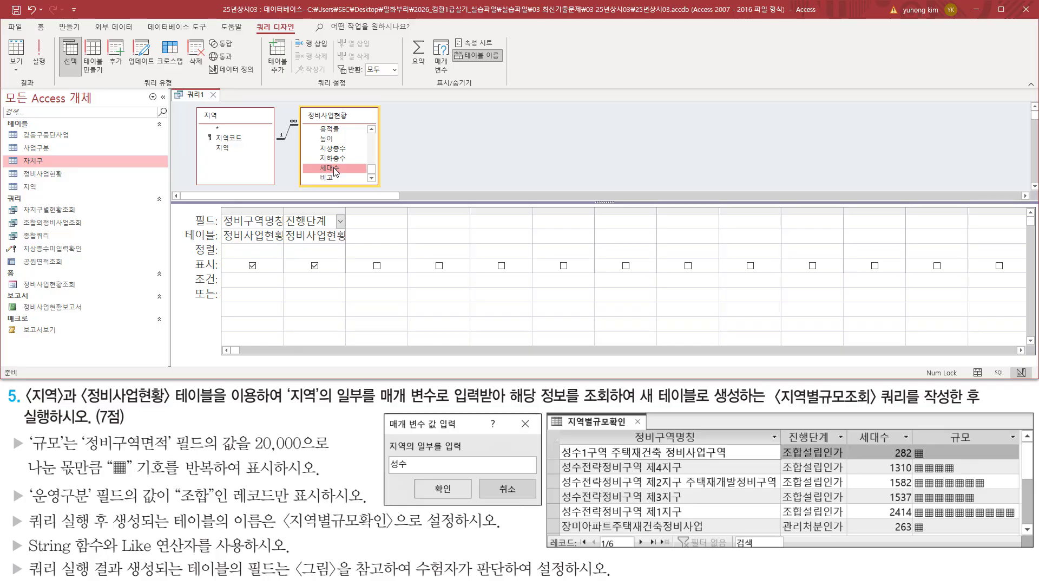
pyautogui.doubleClick(335, 169)
# - Add the 정비구역면적 field of the 정비사업현황 table as the fourth column and widen that column
pyautogui.moveTo(932, 427); pyautogui.dragTo(990, 447)
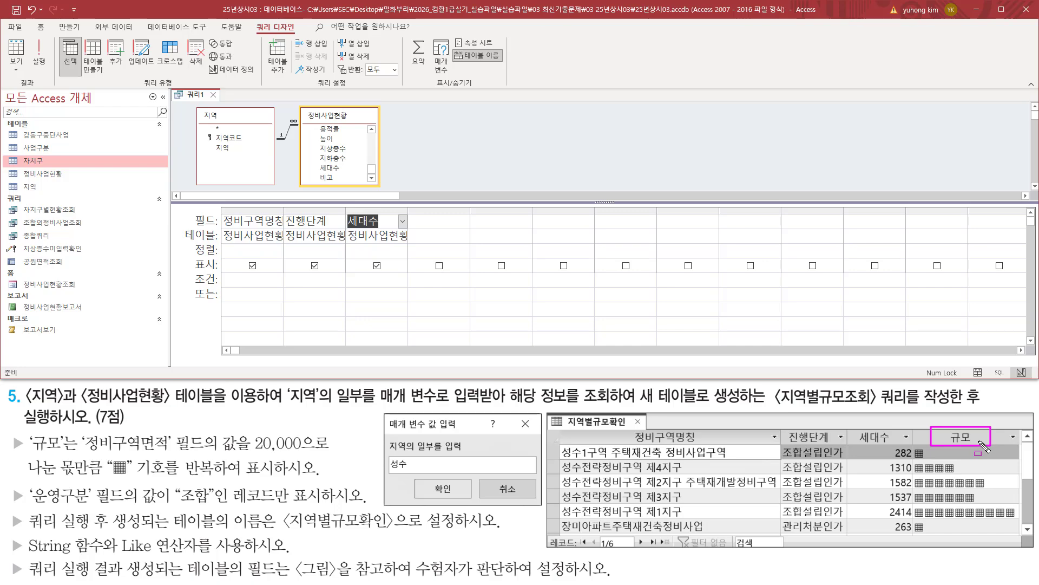
pyautogui.press('Escape')
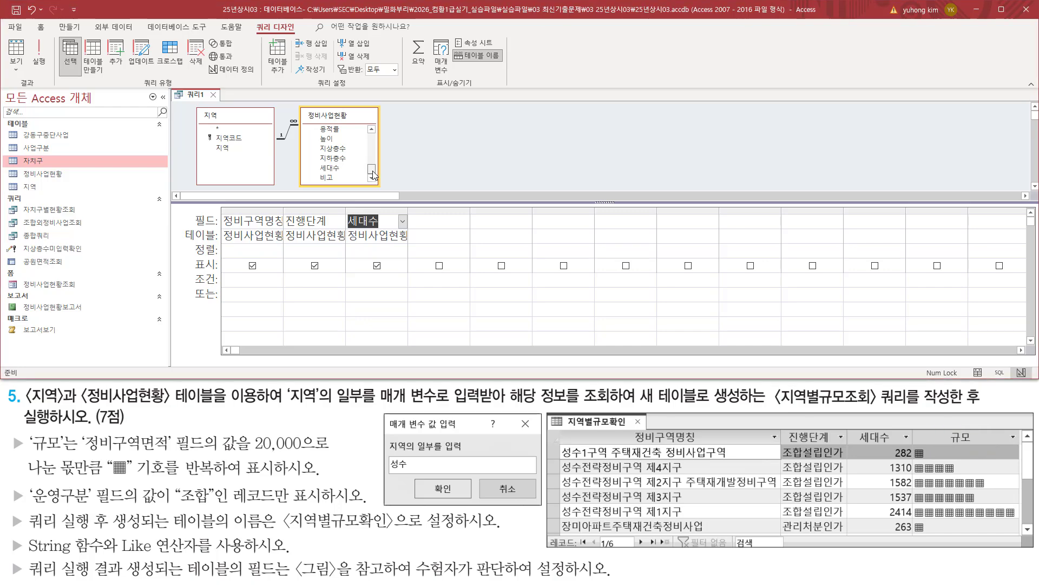
pyautogui.moveTo(372, 172); pyautogui.dragTo(377, 140)
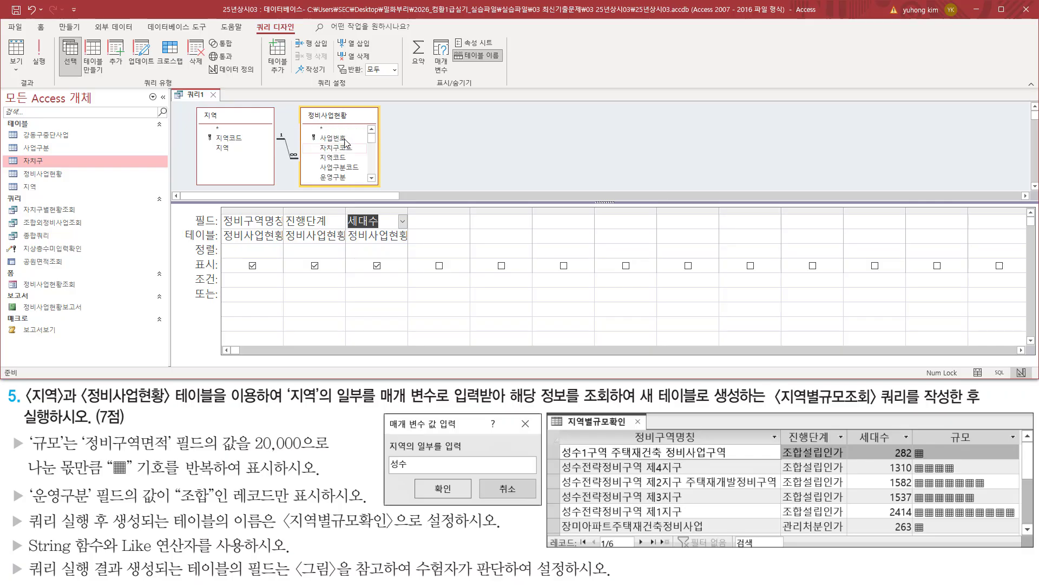
pyautogui.moveTo(10, 431)
pyautogui.mouseDown()
pyautogui.moveTo(22, 459)
pyautogui.moveTo(68, 433)
pyautogui.moveTo(111, 452)
pyautogui.moveTo(240, 450)
pyautogui.moveTo(331, 467)
pyautogui.moveTo(327, 453)
pyautogui.mouseUp()
pyautogui.moveTo(22, 475); pyautogui.dragTo(131, 476)
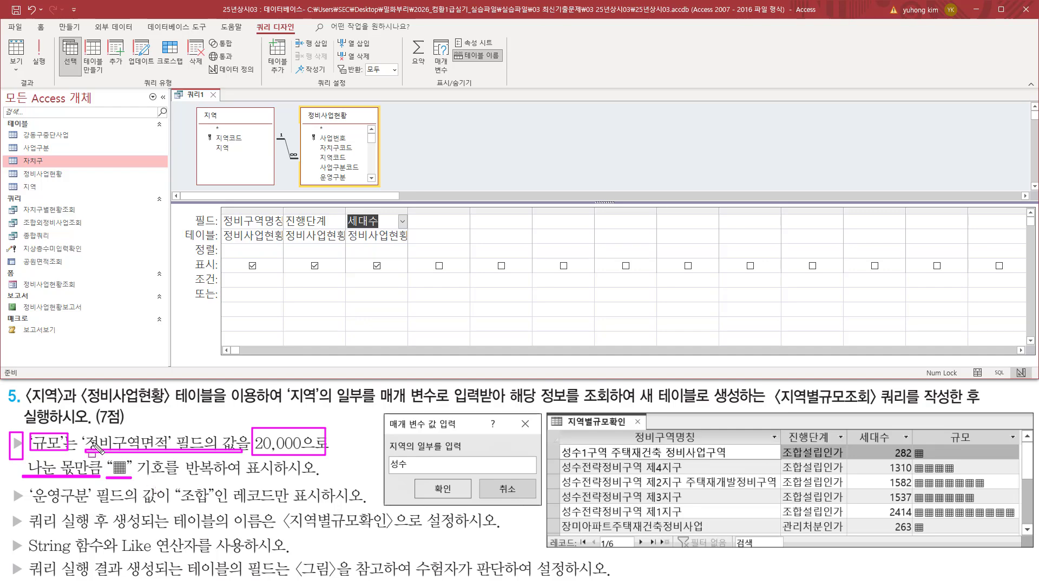
pyautogui.moveTo(82, 426)
pyautogui.mouseDown()
pyautogui.moveTo(182, 461)
pyautogui.moveTo(190, 450)
pyautogui.moveTo(214, 458)
pyautogui.mouseUp()
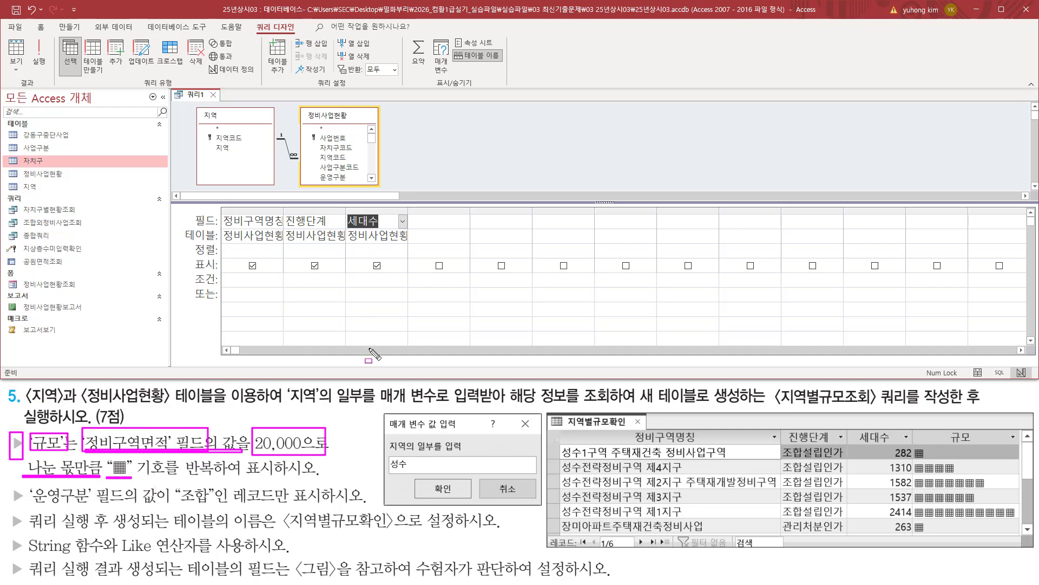
pyautogui.press('Escape')
pyautogui.scroll(-2, 373, 162)
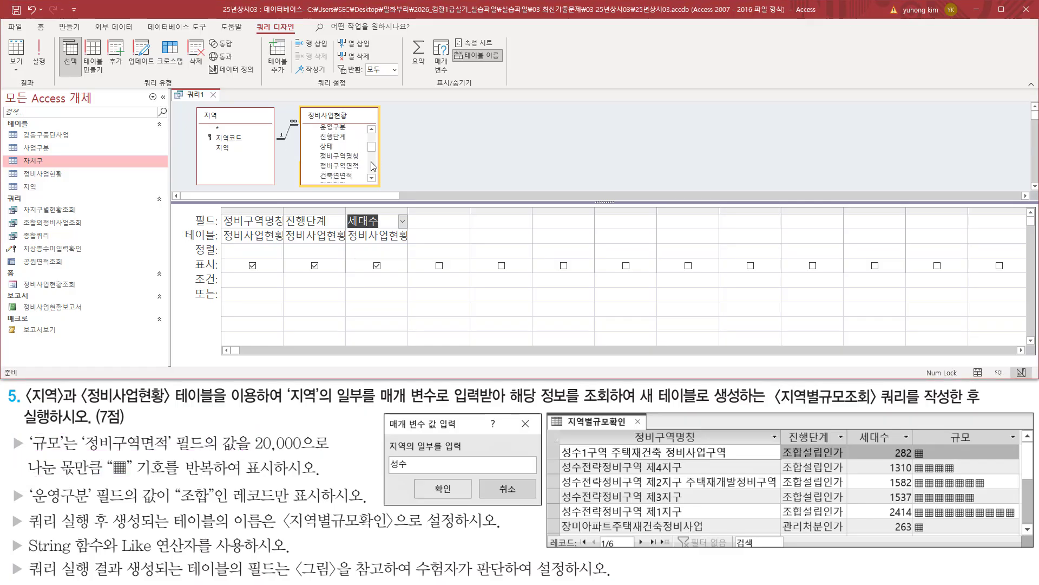
pyautogui.click(357, 166)
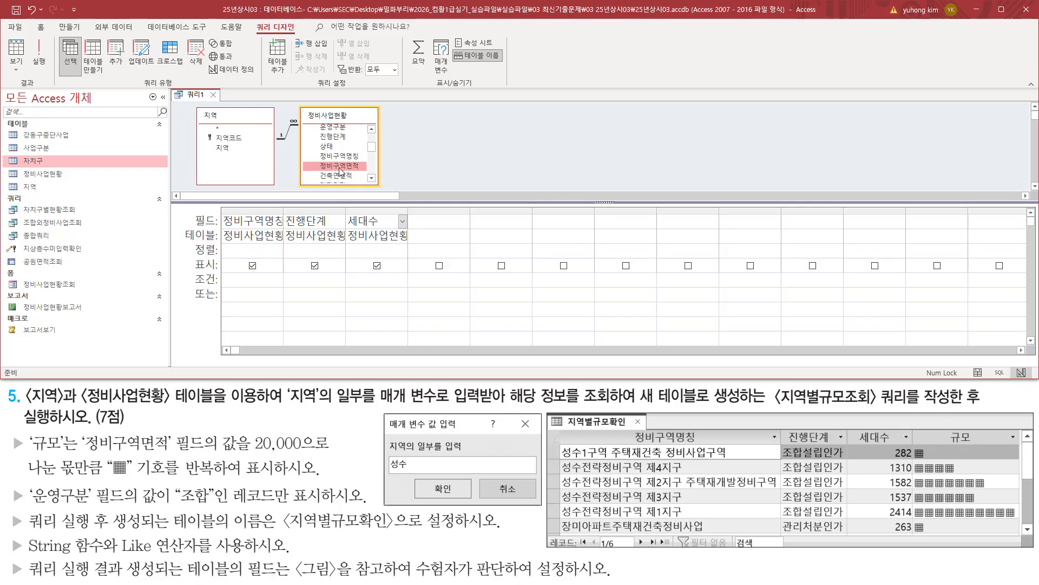
pyautogui.moveTo(340, 169); pyautogui.dragTo(655, 210)
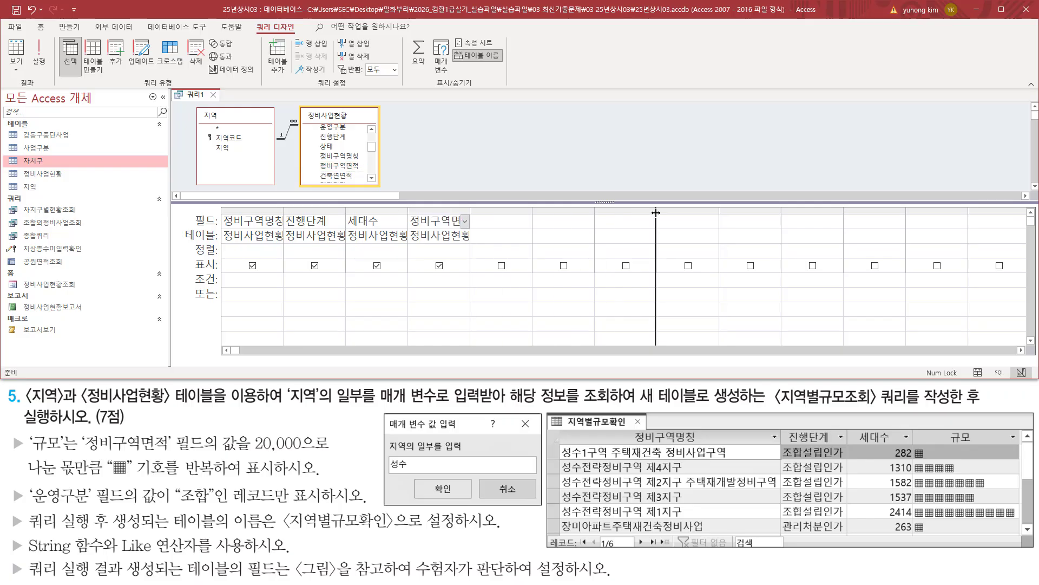
# - Give the 정비구역면적 column the alias 규모 by prefixing its field expression with "규모:"
pyautogui.click(522, 219)
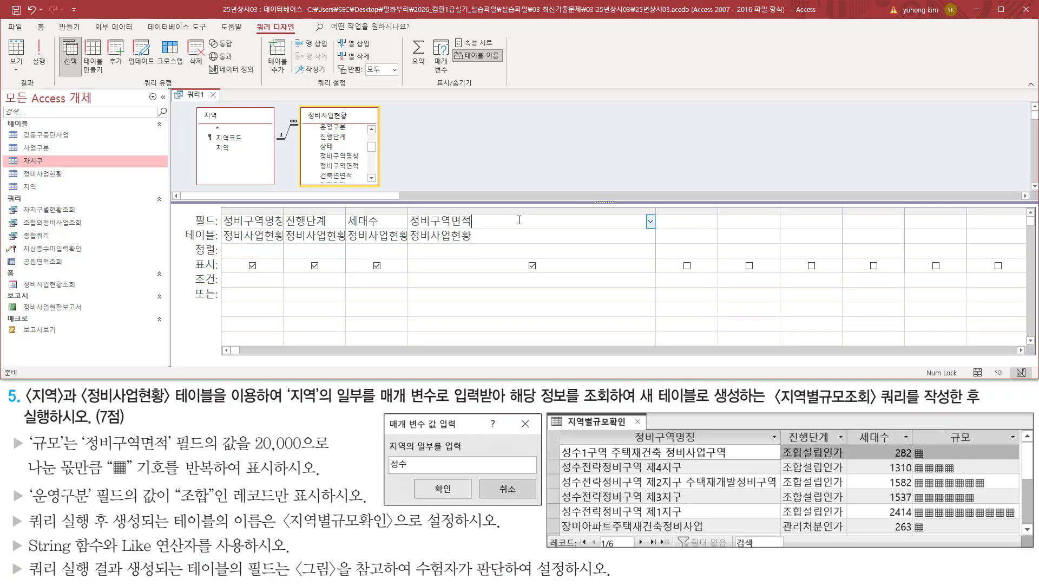
pyautogui.moveTo(410, 224); pyautogui.dragTo(471, 224)
pyautogui.moveTo(944, 428); pyautogui.dragTo(982, 447)
pyautogui.press('Escape')
pyautogui.press('Home')
pyautogui.write('규모')
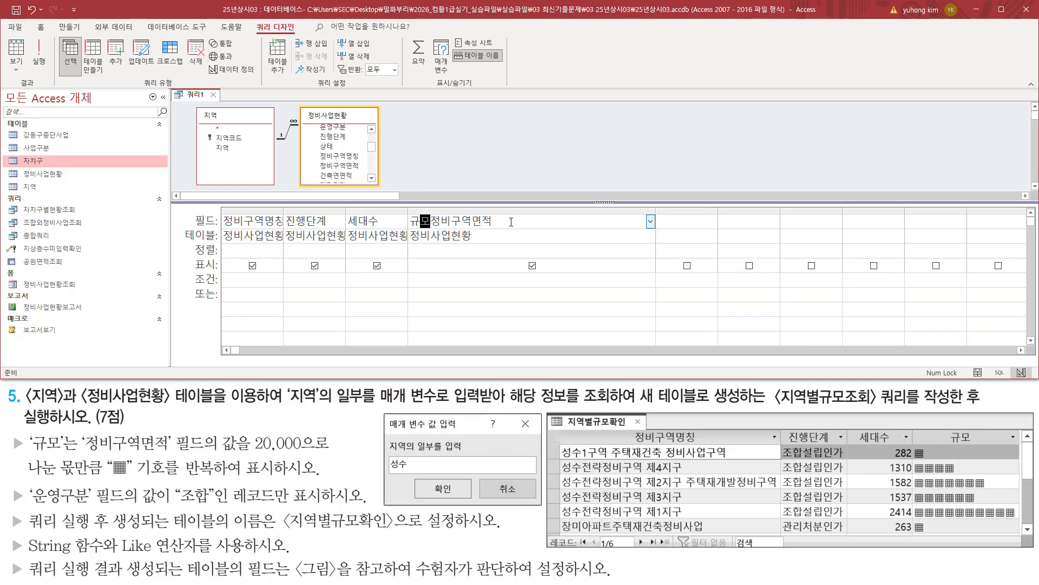
pyautogui.write(':')
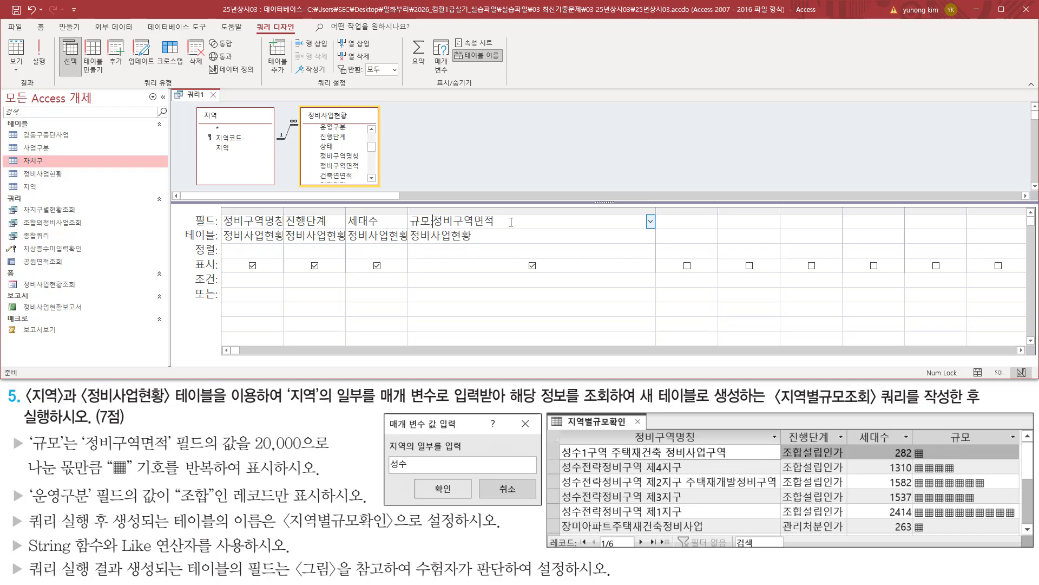
# - Enclose 정비구역면적 in square brackets in the 규모 expression and divide it by 20000
pyautogui.moveTo(87, 451); pyautogui.dragTo(320, 454)
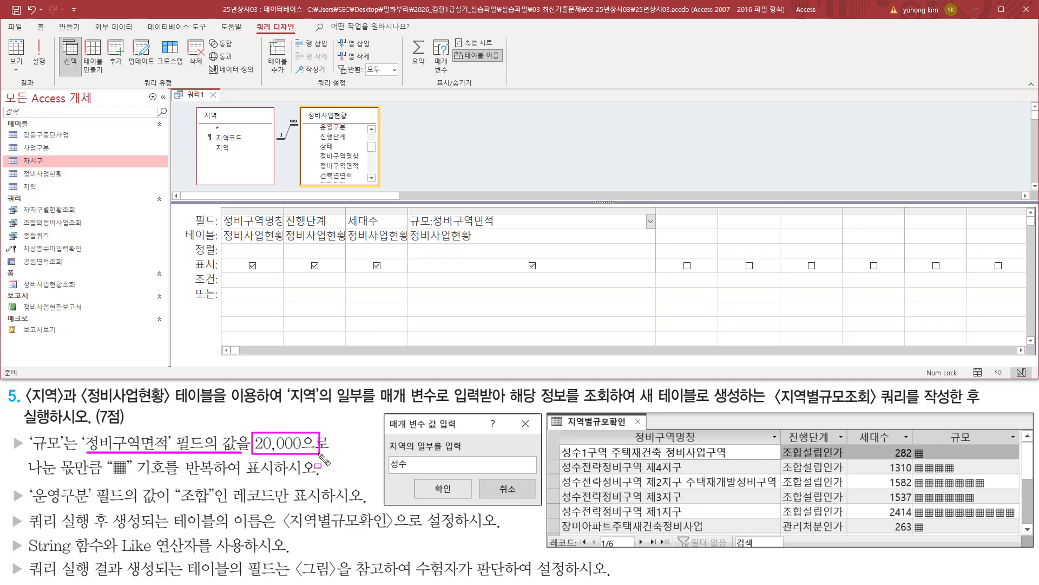
pyautogui.moveTo(25, 479); pyautogui.dragTo(84, 480)
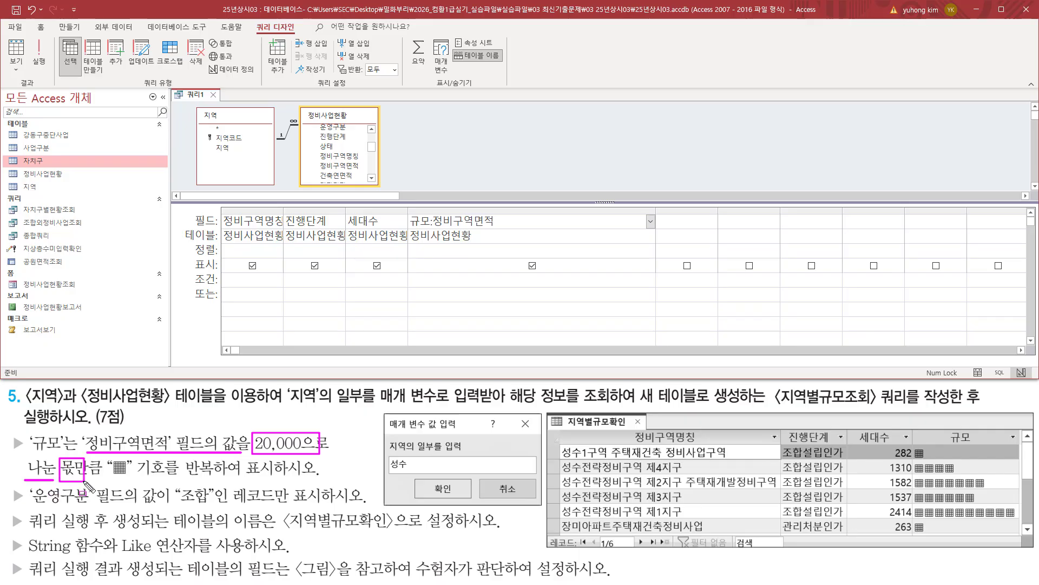
pyautogui.press('Escape')
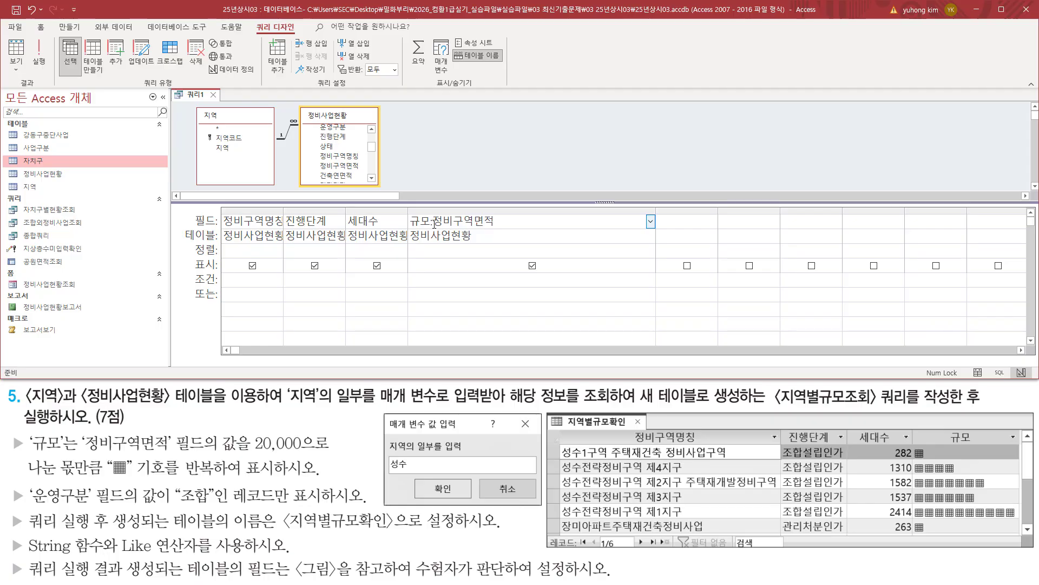
pyautogui.click(436, 224)
pyautogui.write('[')
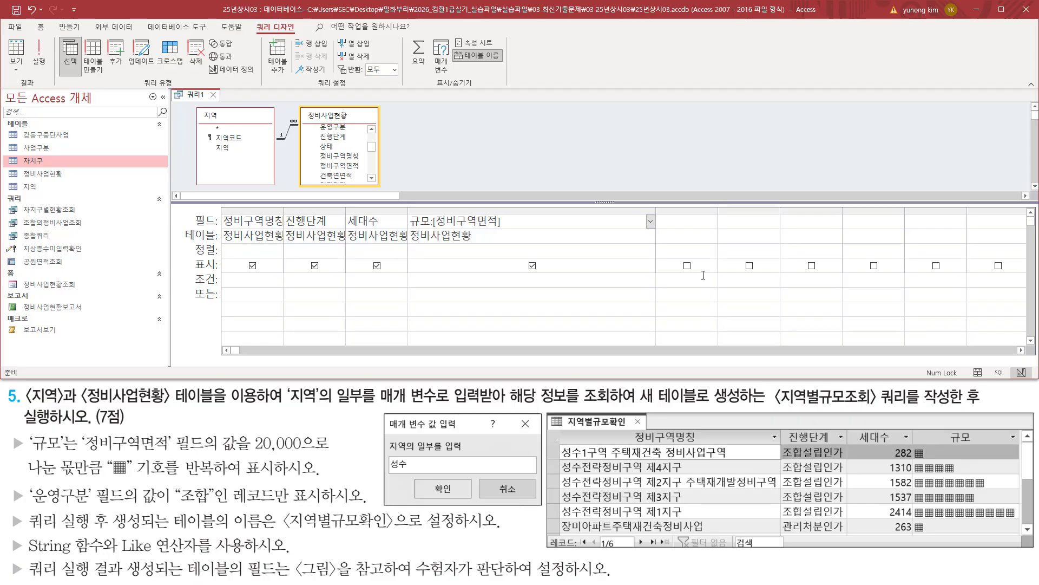
pyautogui.write(' / 20000')
pyautogui.moveTo(434, 228); pyautogui.dragTo(540, 227)
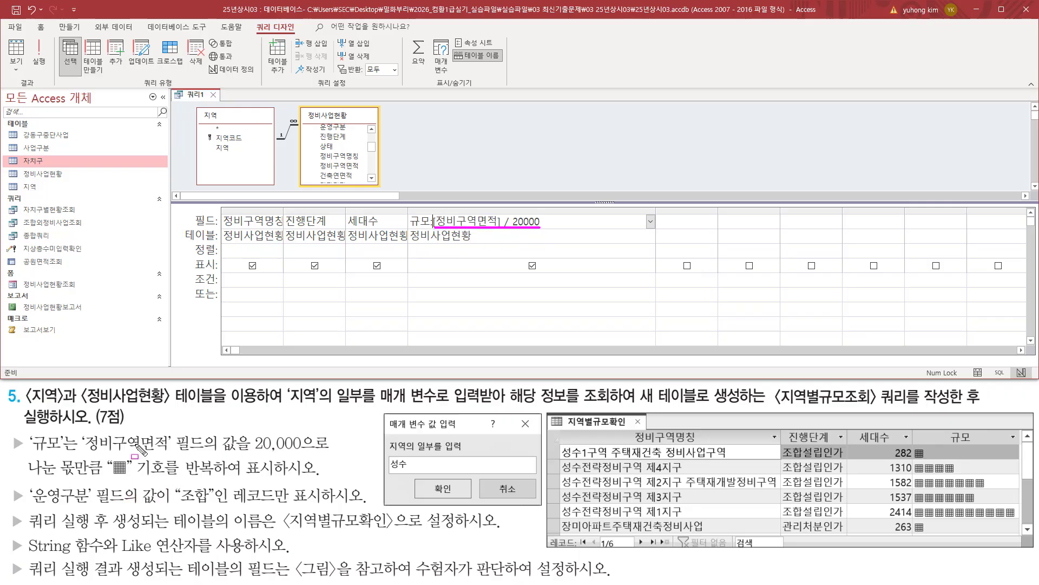
pyautogui.moveTo(107, 477); pyautogui.dragTo(272, 476)
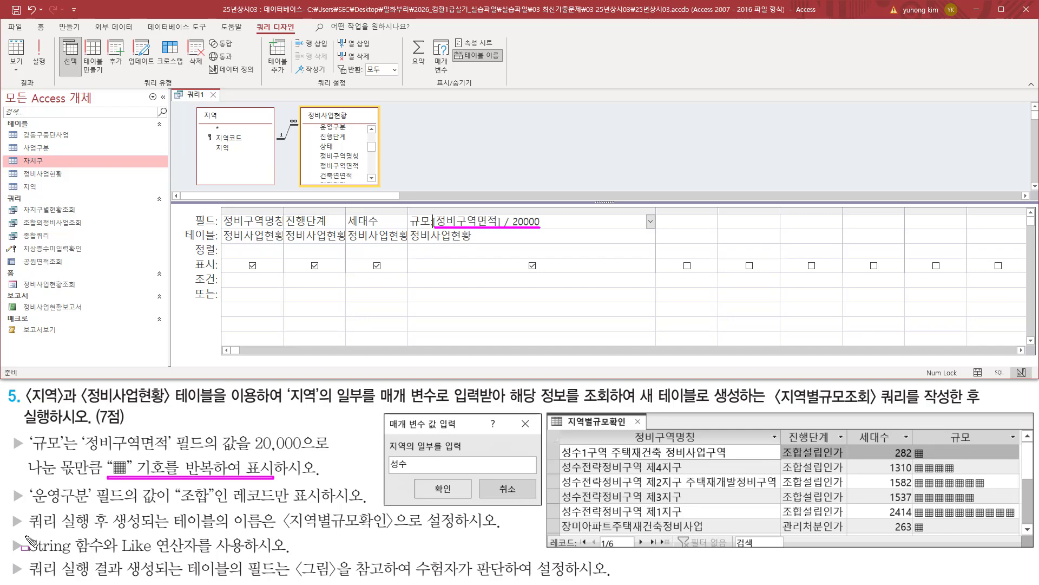
pyautogui.moveTo(24, 536); pyautogui.dragTo(104, 553)
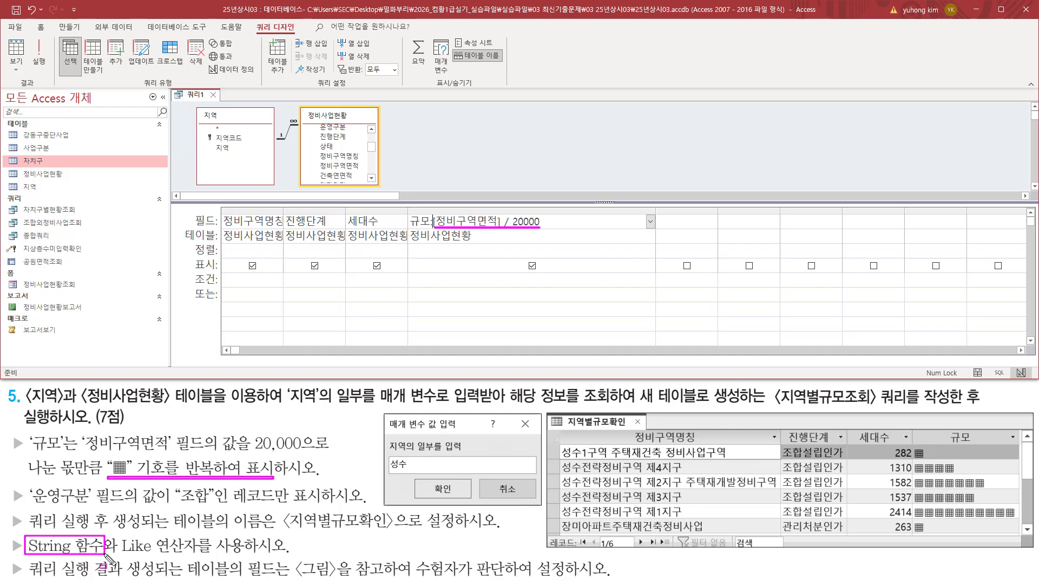
pyautogui.press('Escape')
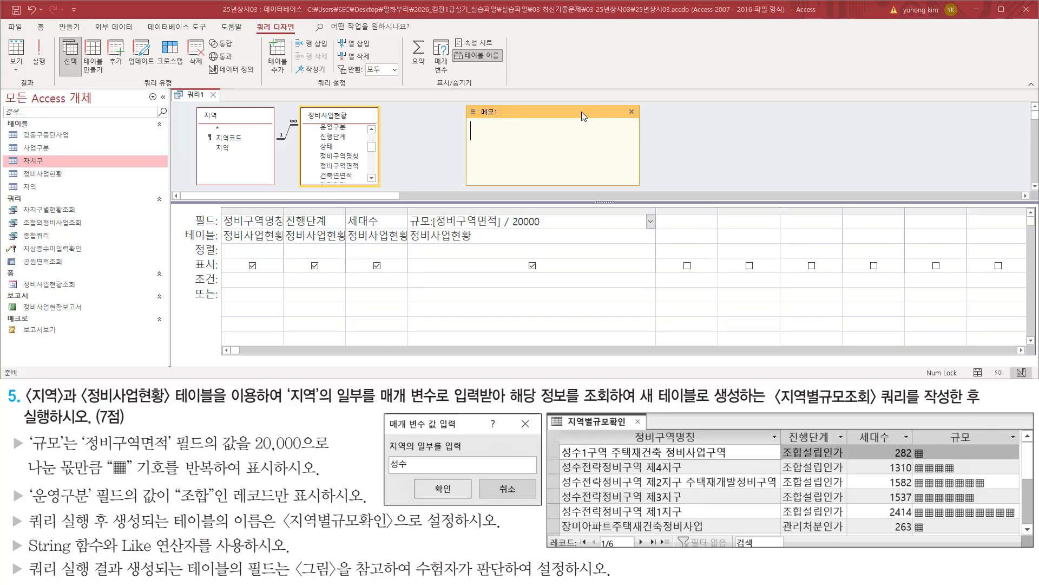
# - Jot the String function syntax "string( 개수, 문자 )" in a scratch note
pyautogui.write('string( 개수, "')
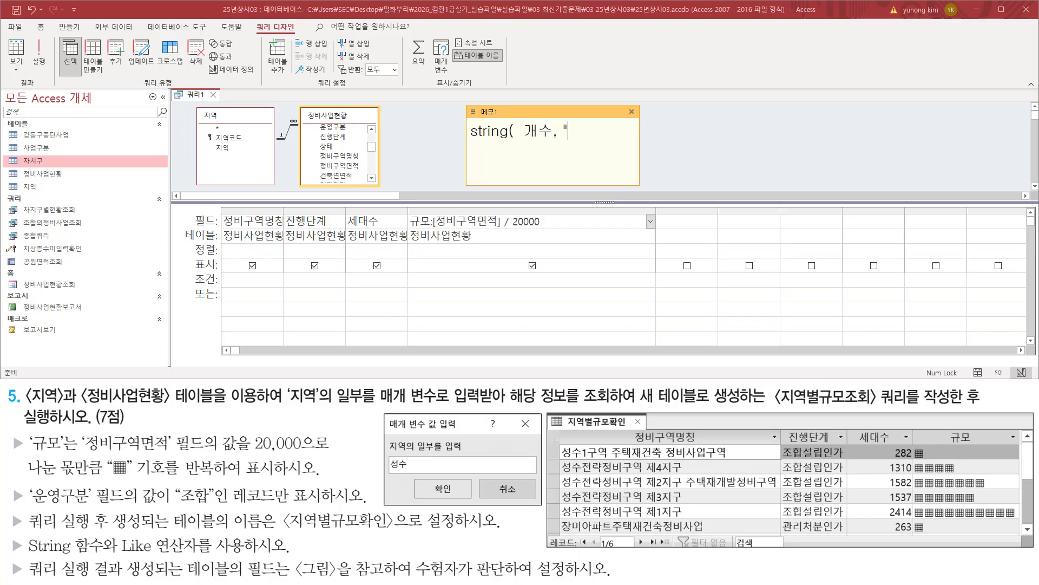
pyautogui.write('문자 )')
pyautogui.moveTo(565, 140); pyautogui.dragTo(592, 140)
pyautogui.moveTo(523, 117); pyautogui.dragTo(553, 141)
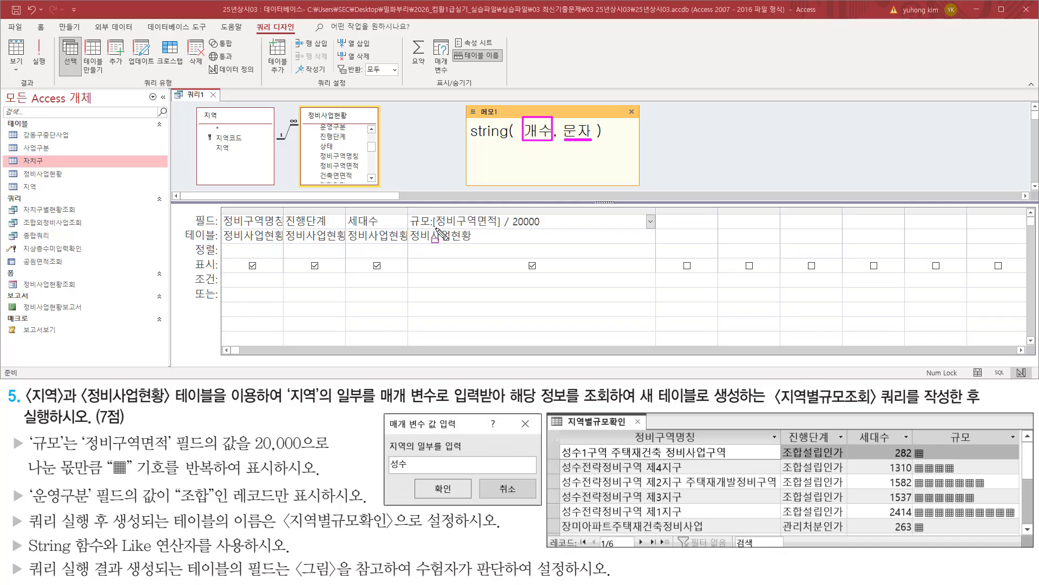
pyautogui.moveTo(434, 228); pyautogui.dragTo(544, 228)
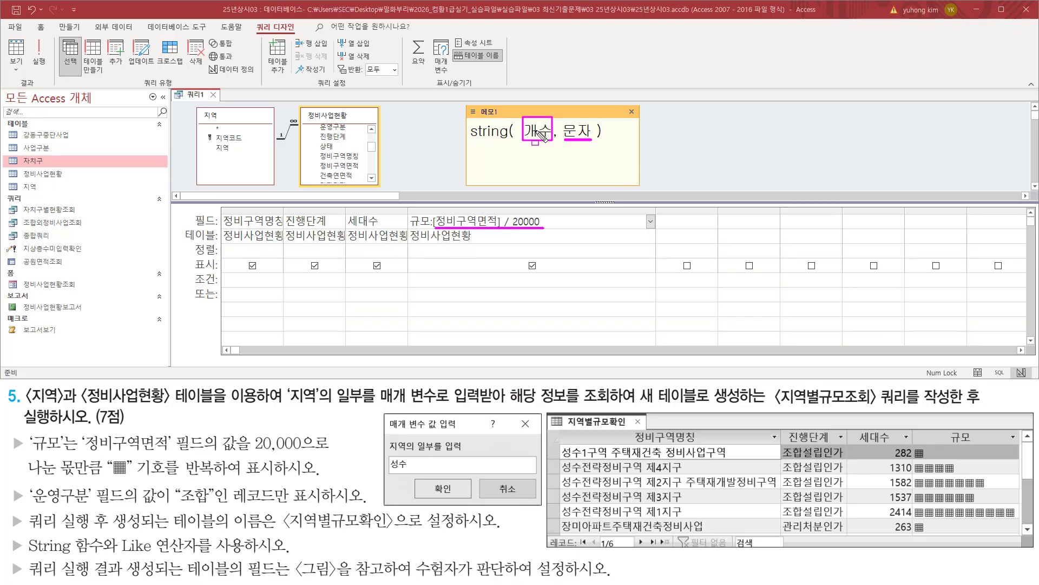
pyautogui.press('Escape')
# - Make [정비구역면적] / 20000 the first argument of a String function in the 규모 expression
pyautogui.write('str')
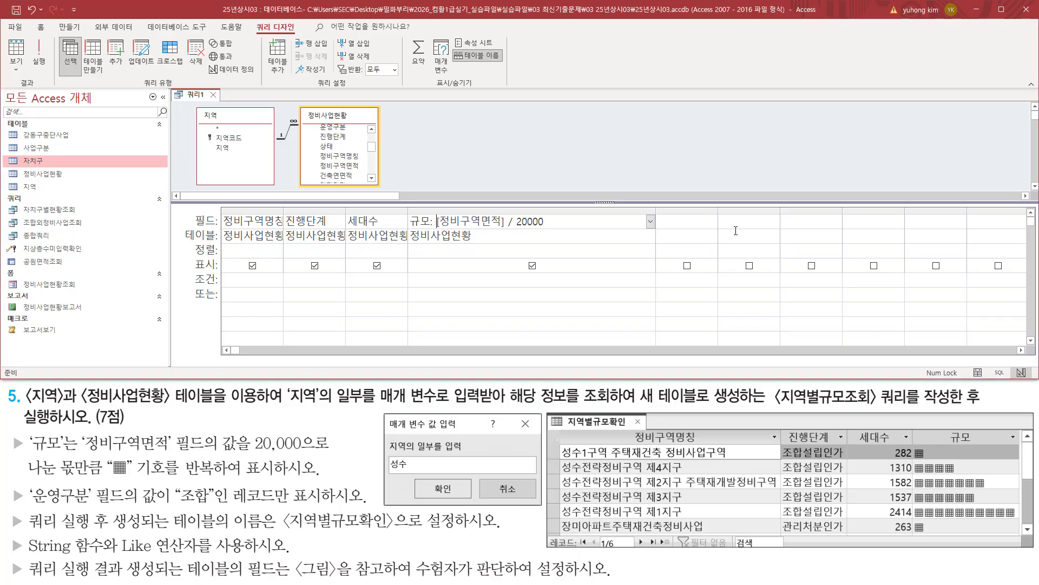
pyautogui.write('ing(')
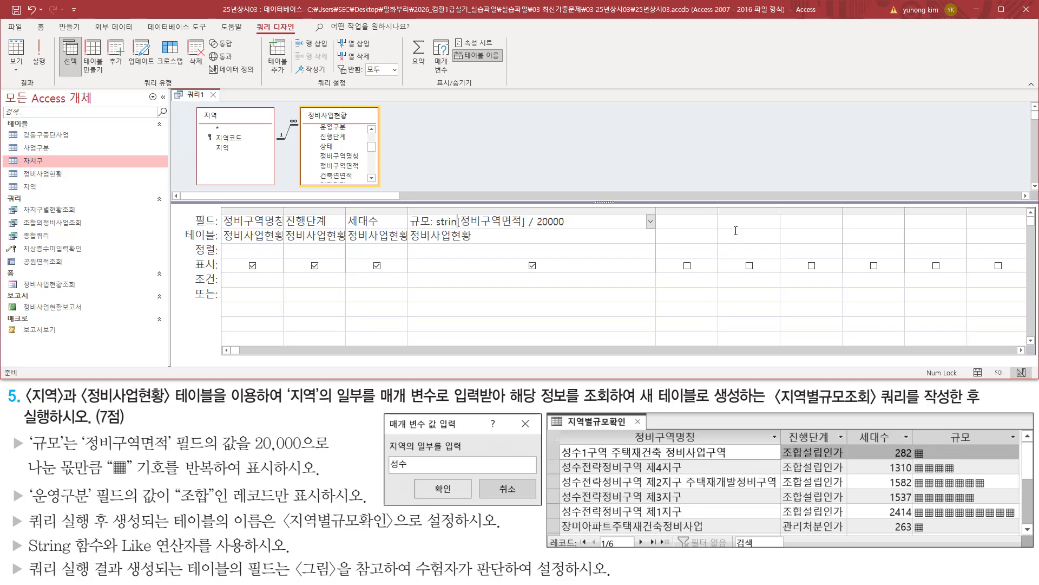
pyautogui.hotkey('shift', 'End')
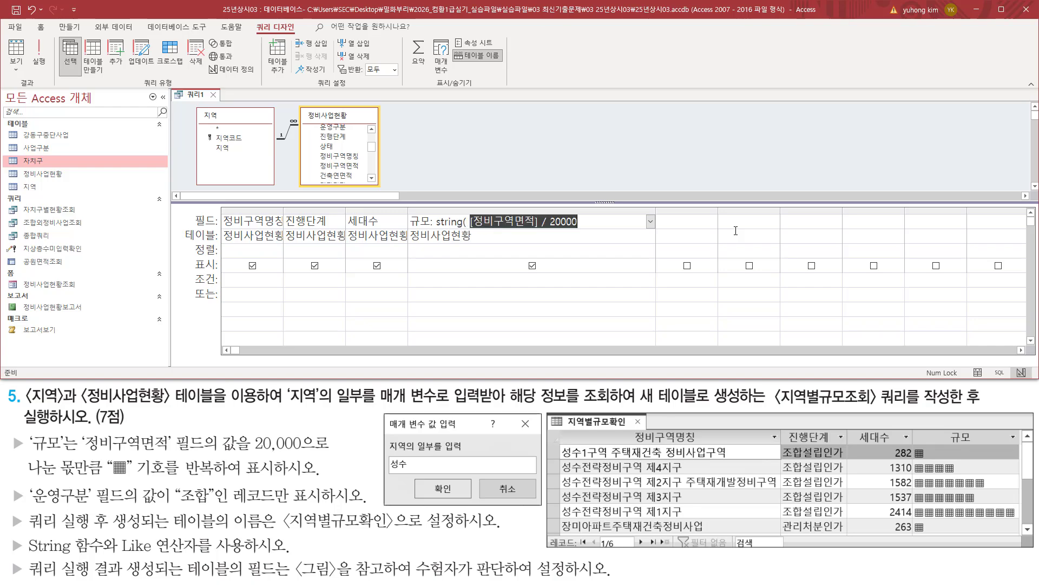
pyautogui.press('End')
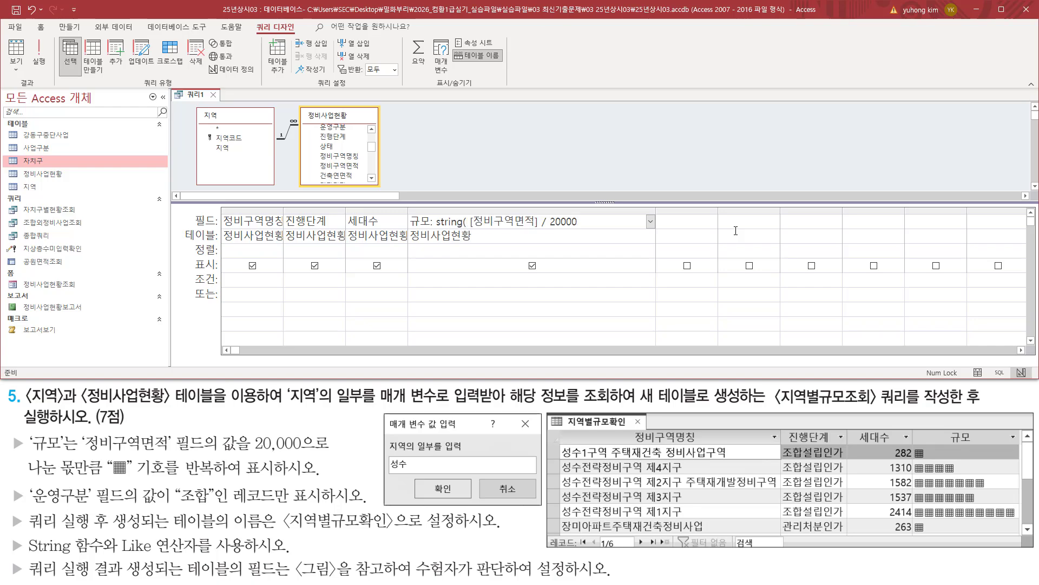
pyautogui.write(', "')
# - Insert the ▦ special character in quotation marks as the String function's second argument
pyautogui.moveTo(111, 477); pyautogui.dragTo(127, 477)
pyautogui.press('Escape')
pyautogui.write('ㅁ')
pyautogui.press('Hangul_Hanja')
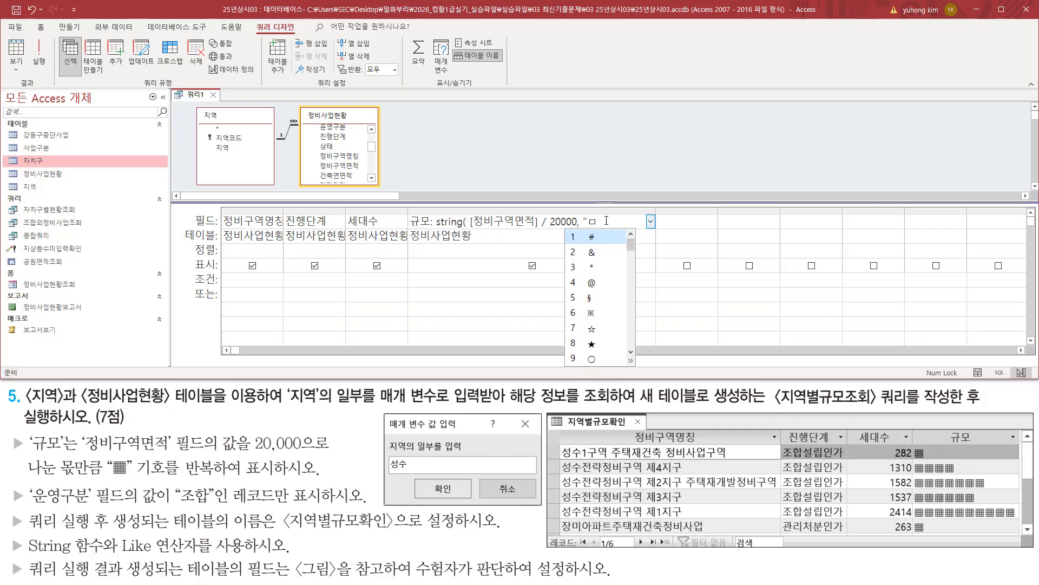
pyautogui.click(632, 362)
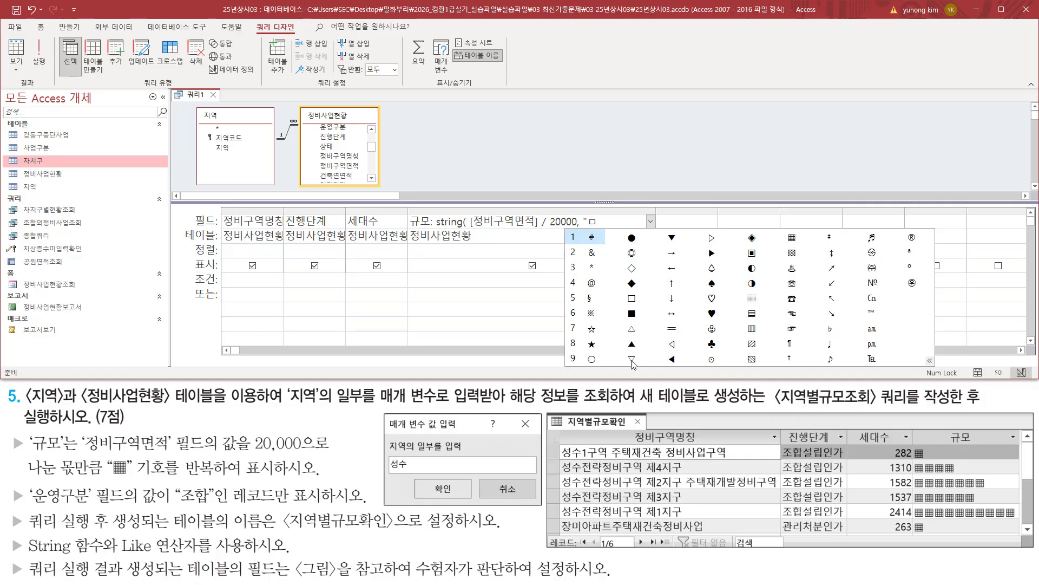
pyautogui.press('Right')
pyautogui.press('Right')
pyautogui.press('Right')
pyautogui.press('Right')
pyautogui.press('Right')
pyautogui.click(793, 238)
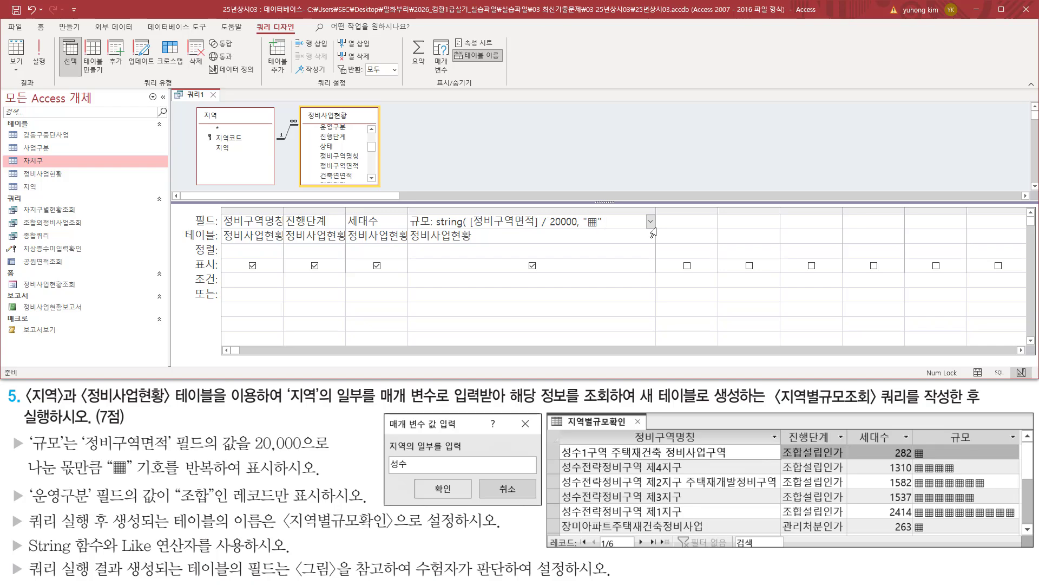
# - Commit the 규모 expression with its closing parenthesis and select its [정비구역면적]/20000 argument
pyautogui.moveTo(474, 212)
pyautogui.mouseDown()
pyautogui.moveTo(552, 231)
pyautogui.moveTo(602, 228)
pyautogui.mouseUp()
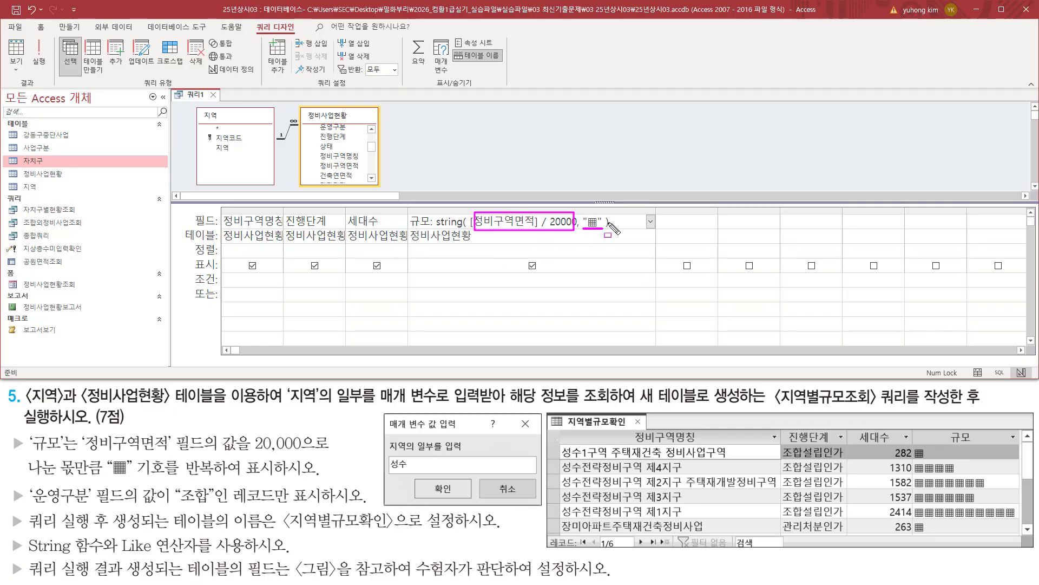
pyautogui.press('Escape')
pyautogui.click(556, 238)
pyautogui.click(480, 222)
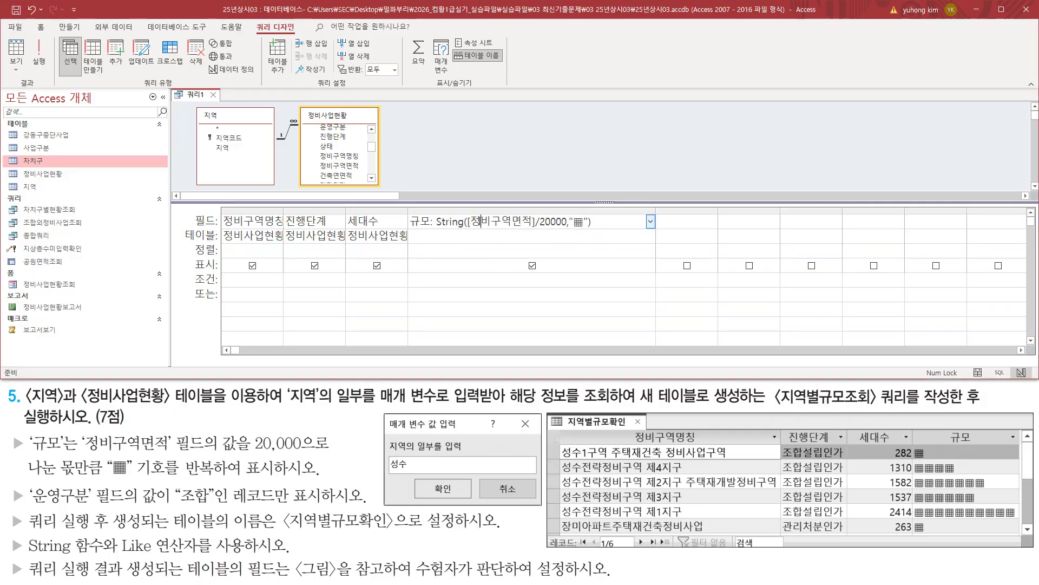
pyautogui.moveTo(469, 221); pyautogui.dragTo(569, 223)
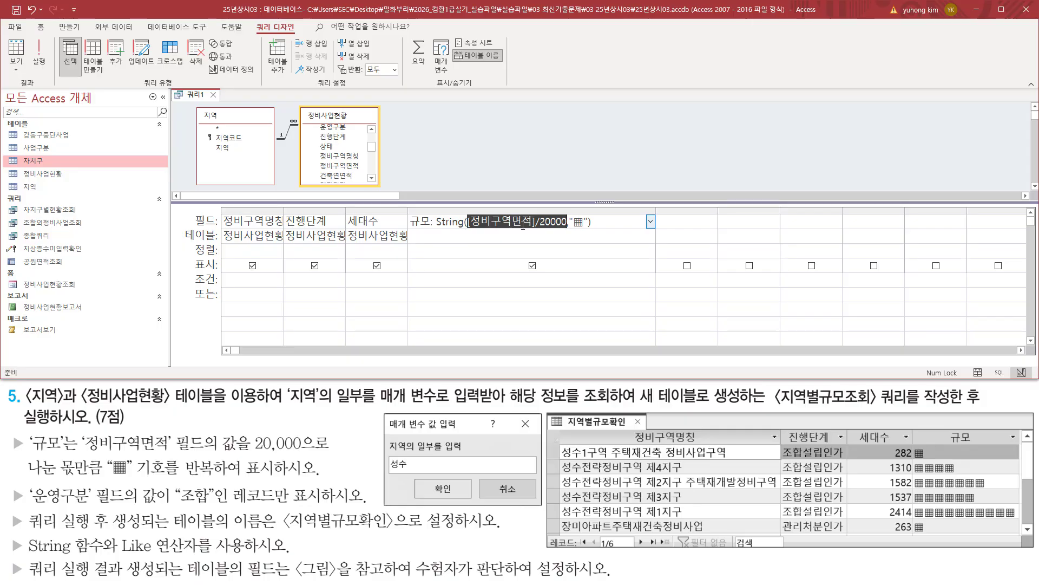
pyautogui.hotkey('ctrl', 'alt', 'd')
pyautogui.moveTo(571, 230); pyautogui.dragTo(583, 232)
pyautogui.press('Escape')
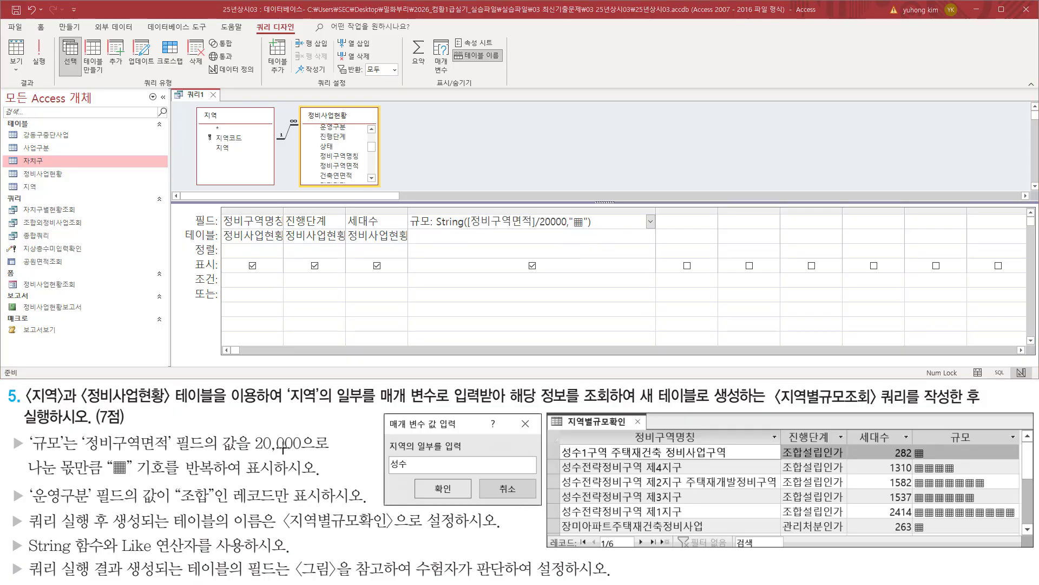
pyautogui.moveTo(8, 482)
pyautogui.mouseDown()
pyautogui.moveTo(24, 505)
pyautogui.moveTo(323, 506)
pyautogui.mouseUp()
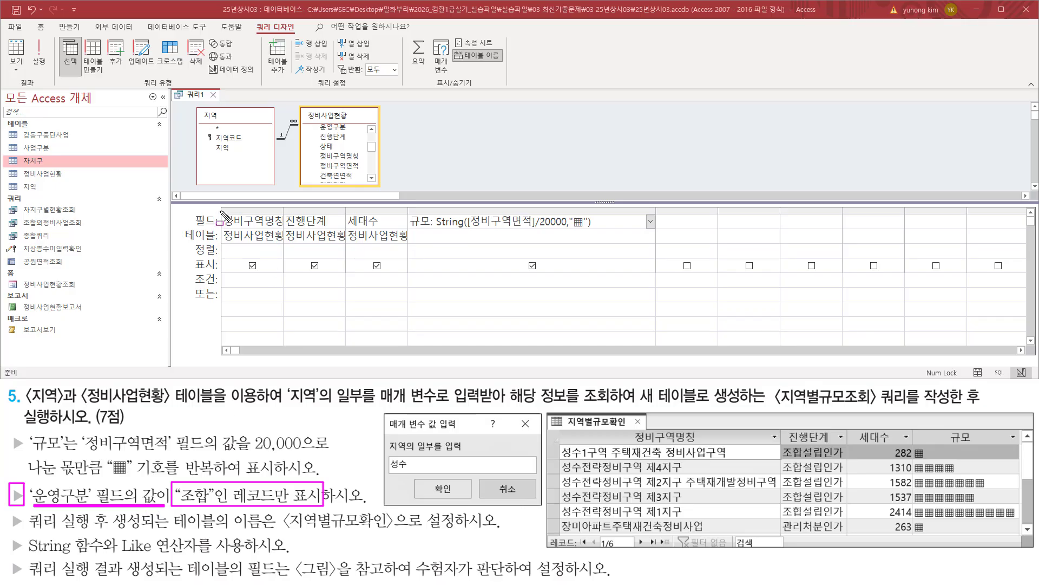
pyautogui.moveTo(220, 211)
pyautogui.mouseDown()
pyautogui.moveTo(382, 231)
pyautogui.moveTo(656, 231)
pyautogui.mouseUp()
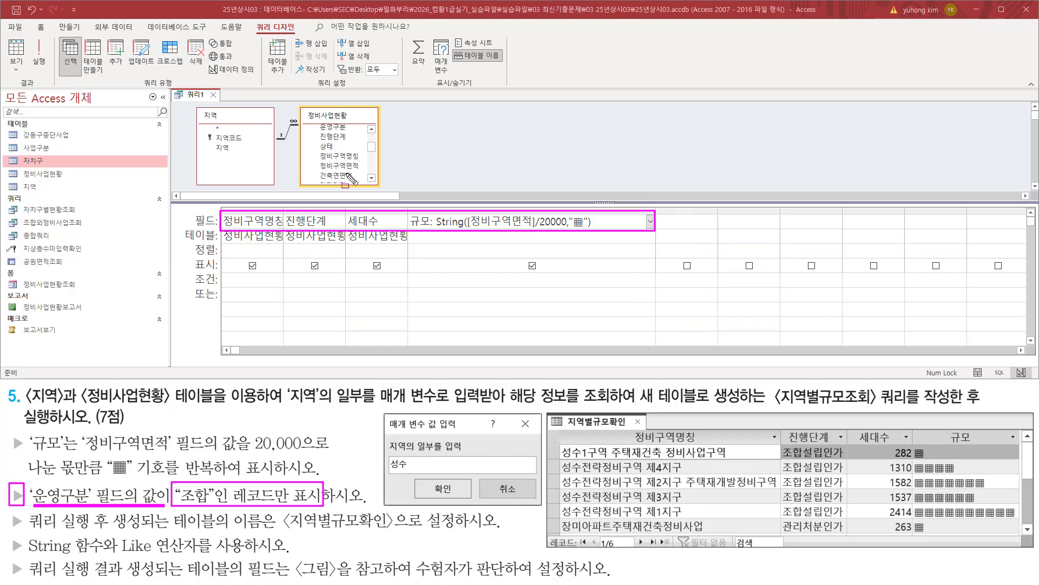
pyautogui.press('Escape')
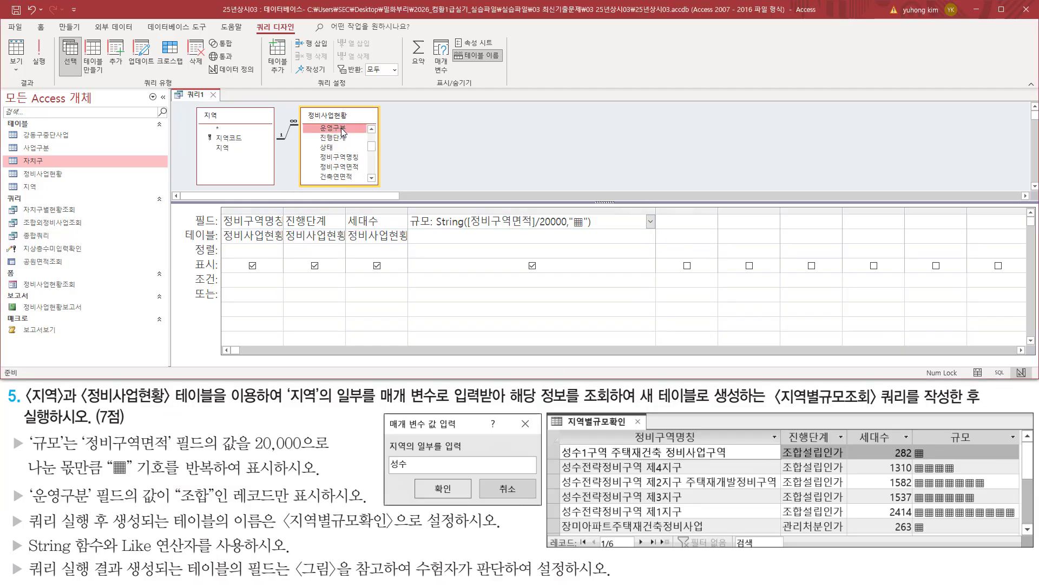
# - Add the 운영구분 field from 정비사업현황 to the query grid with the criterion "조합"
pyautogui.moveTo(342, 127); pyautogui.dragTo(685, 227)
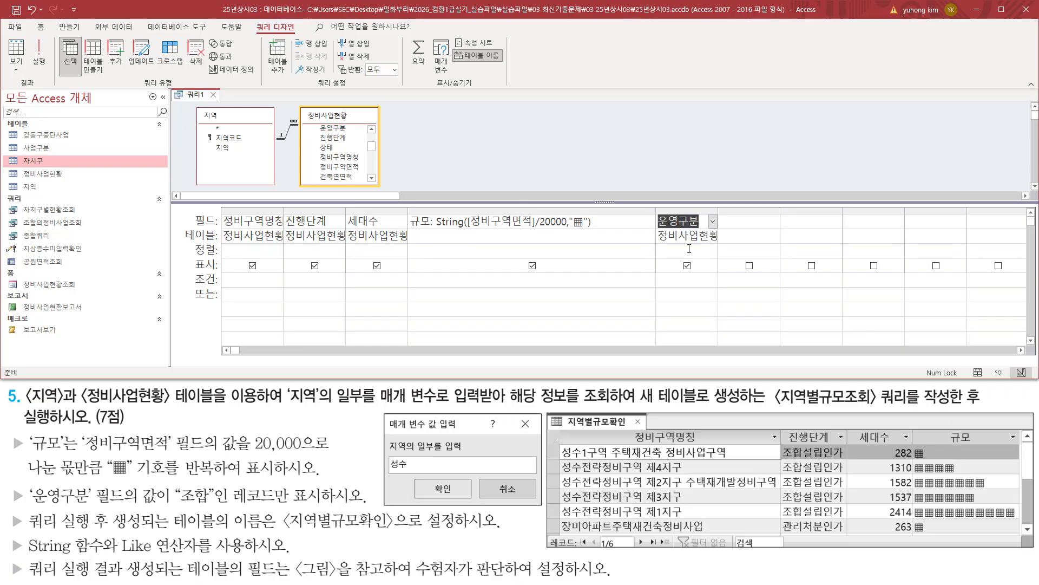
pyautogui.moveTo(175, 504); pyautogui.dragTo(324, 507)
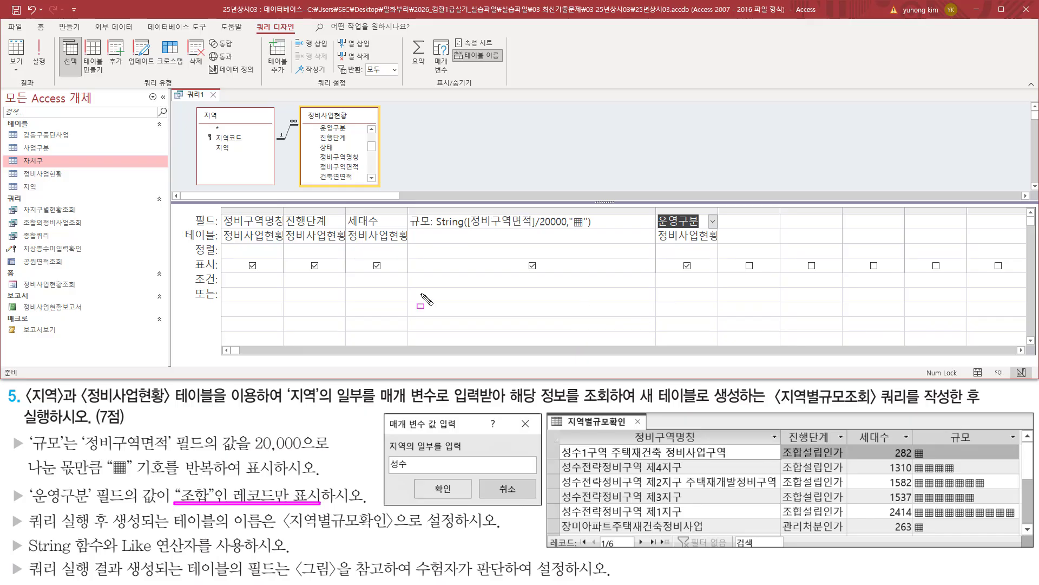
pyautogui.moveTo(192, 273); pyautogui.dragTo(217, 282)
pyautogui.moveTo(656, 273); pyautogui.dragTo(709, 286)
pyautogui.click(692, 281)
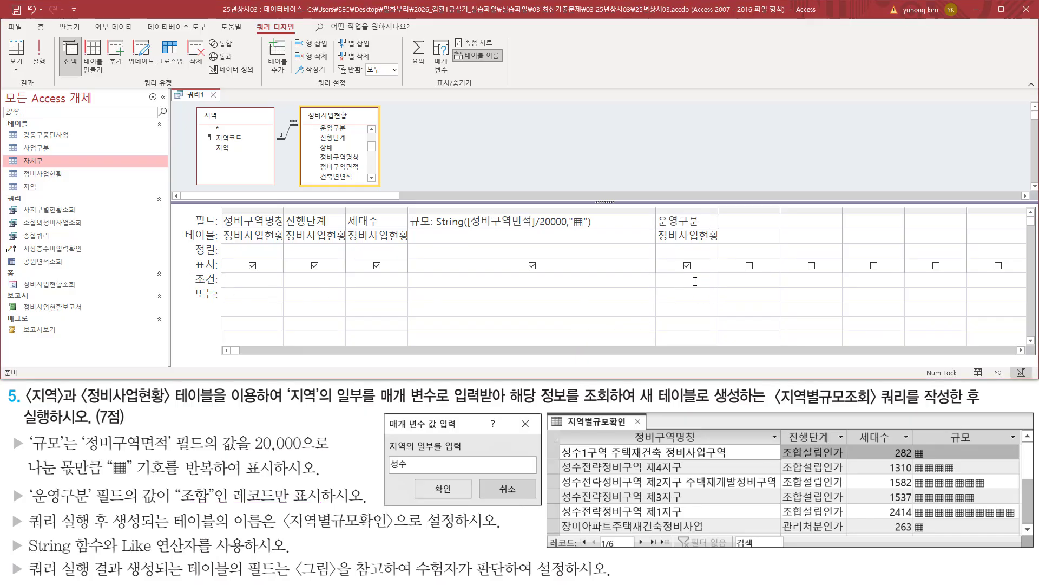
pyautogui.write('"조하')
# - Review the remaining requirements for the output table name, the Like operator, the result fields and the 지역 parameter prompt
pyautogui.moveTo(10, 495); pyautogui.dragTo(376, 494)
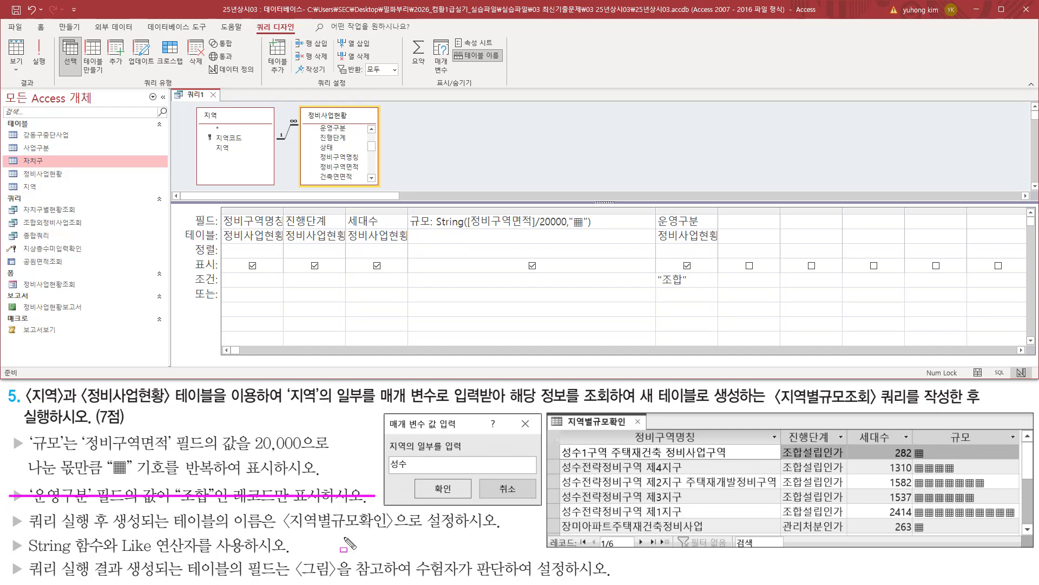
pyautogui.moveTo(30, 533)
pyautogui.mouseDown()
pyautogui.moveTo(294, 533)
pyautogui.moveTo(284, 522)
pyautogui.moveTo(462, 537)
pyautogui.mouseUp()
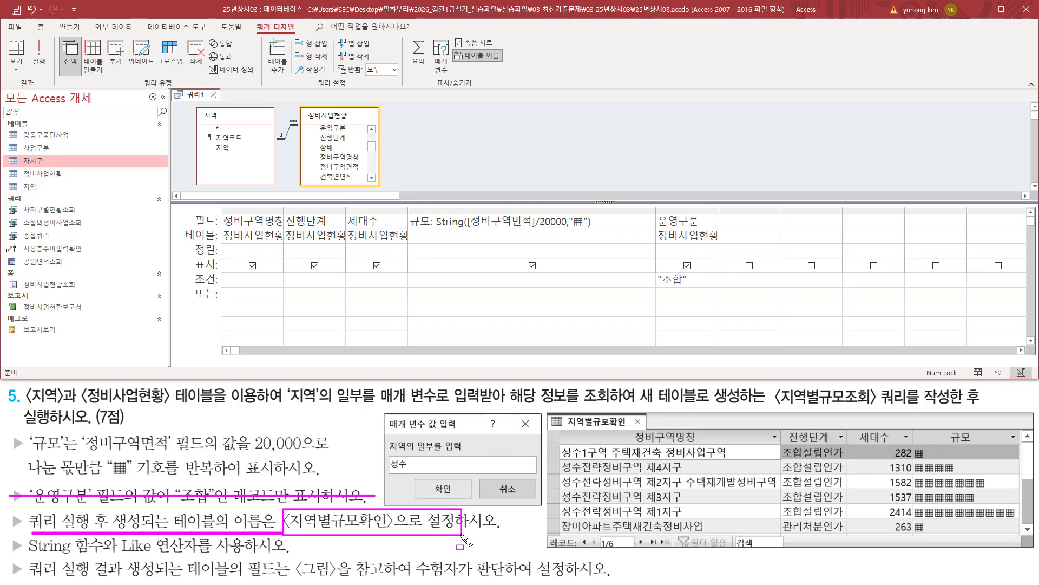
pyautogui.moveTo(25, 553); pyautogui.dragTo(277, 553)
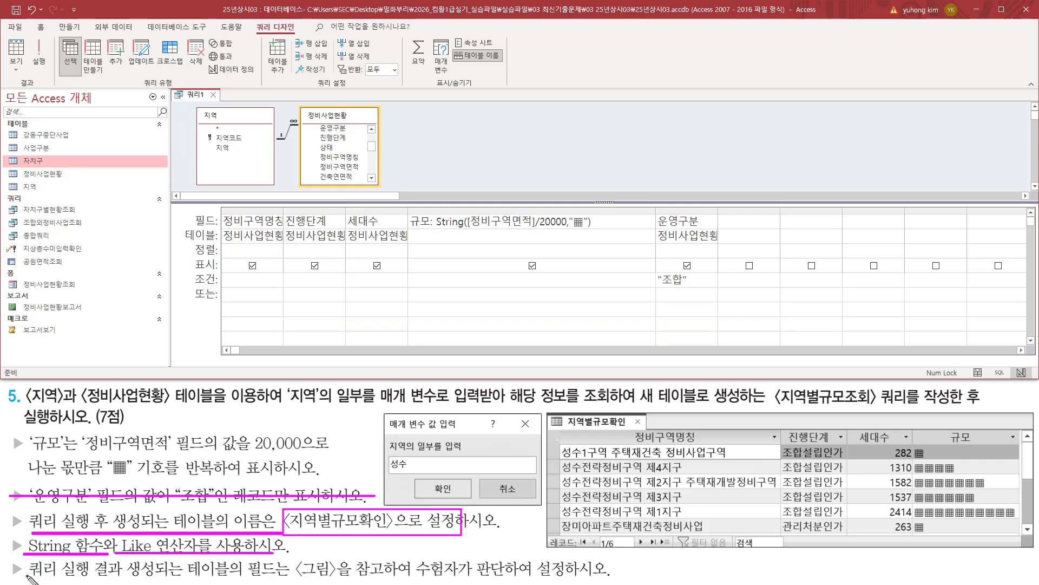
pyautogui.moveTo(26, 576); pyautogui.dragTo(301, 575)
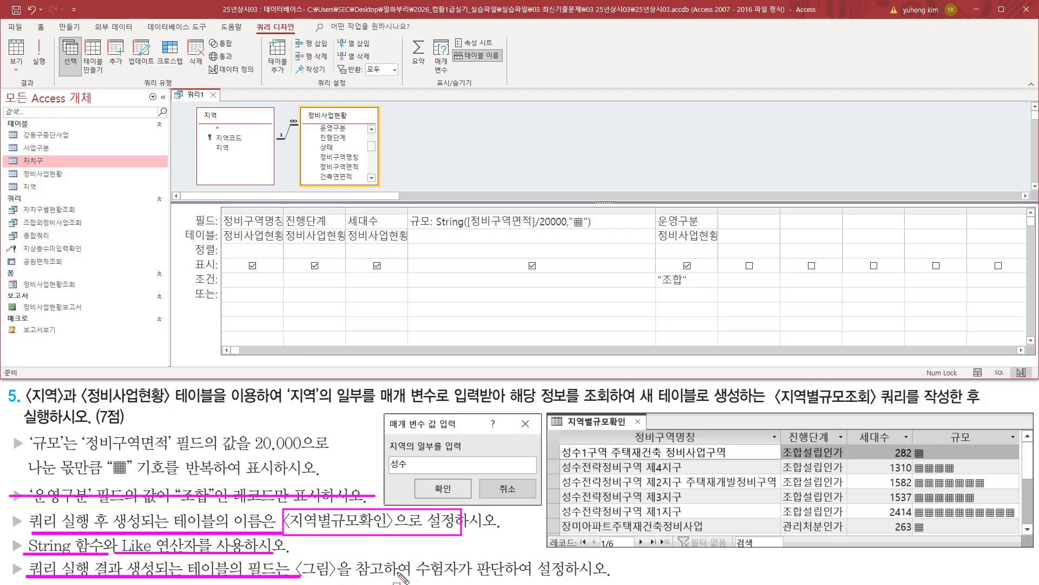
pyautogui.moveTo(410, 579); pyautogui.dragTo(611, 579)
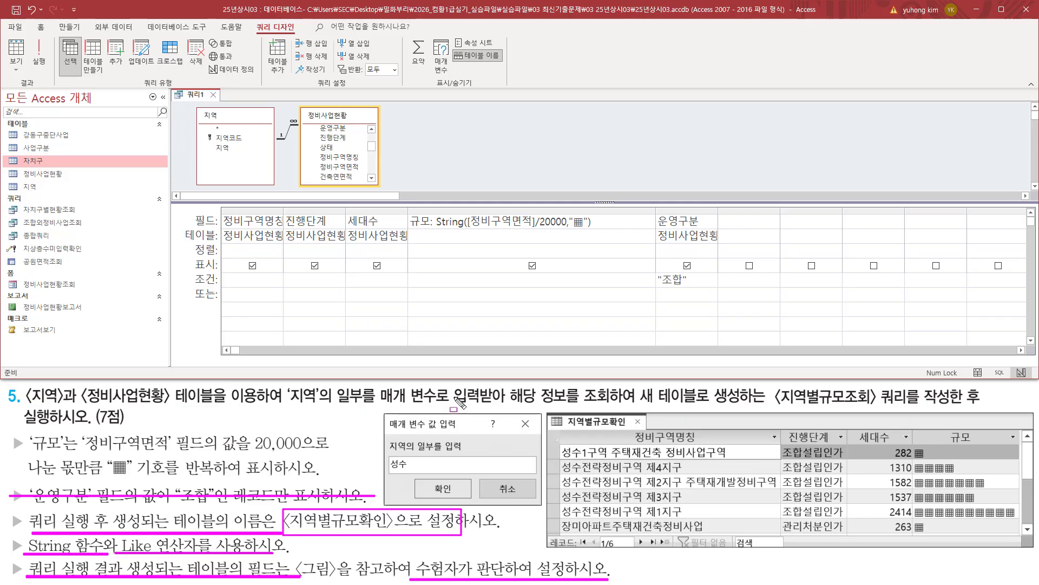
pyautogui.moveTo(383, 412)
pyautogui.mouseDown()
pyautogui.moveTo(406, 464)
pyautogui.moveTo(539, 505)
pyautogui.mouseUp()
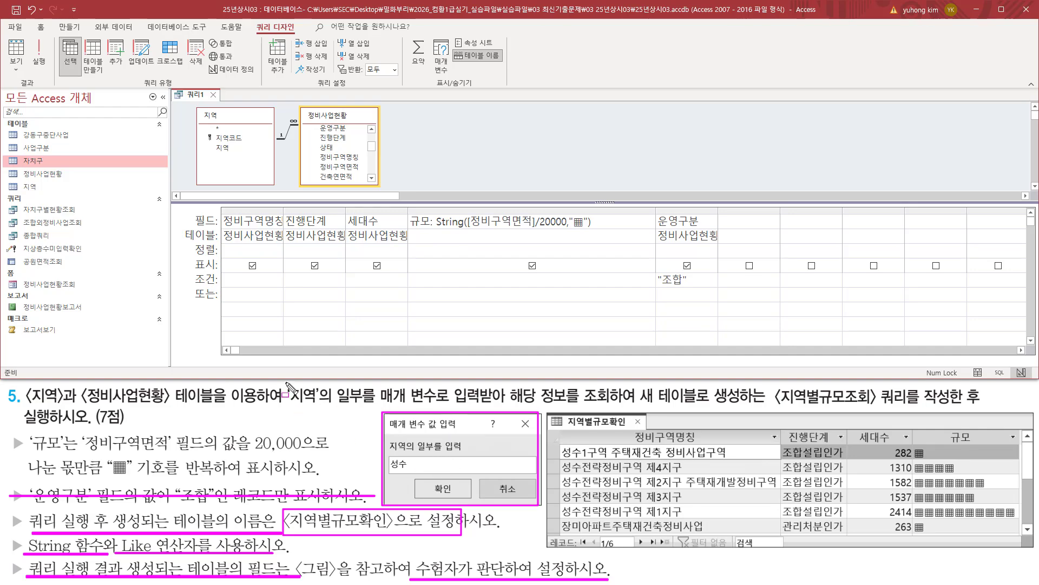
pyautogui.moveTo(285, 382)
pyautogui.mouseDown()
pyautogui.moveTo(325, 406)
pyautogui.moveTo(458, 405)
pyautogui.mouseUp()
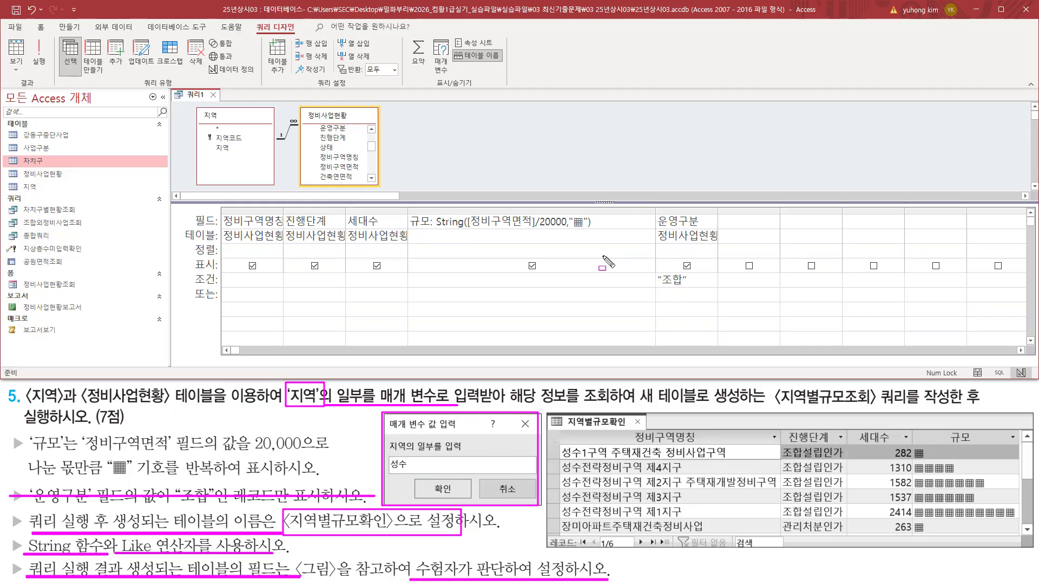
pyautogui.moveTo(221, 211)
pyautogui.mouseDown()
pyautogui.moveTo(260, 238)
pyautogui.moveTo(715, 292)
pyautogui.mouseUp()
pyautogui.moveTo(560, 427); pyautogui.dragTo(1004, 517)
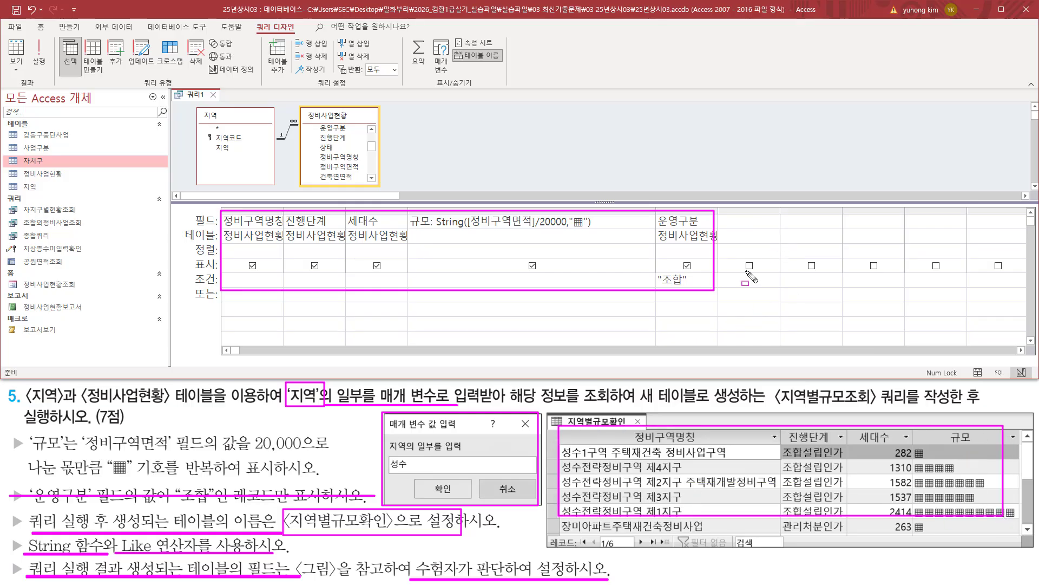
pyautogui.press('Escape')
# - Add the 지역 field from the 지역 table to the query grid and widen its column
pyautogui.click(228, 148)
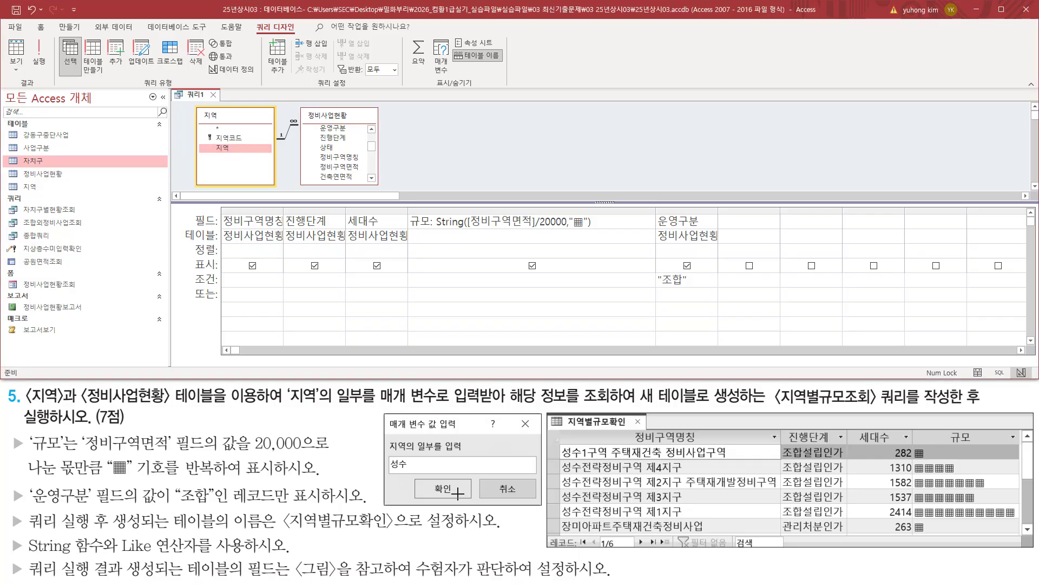
pyautogui.moveTo(388, 470); pyautogui.dragTo(410, 470)
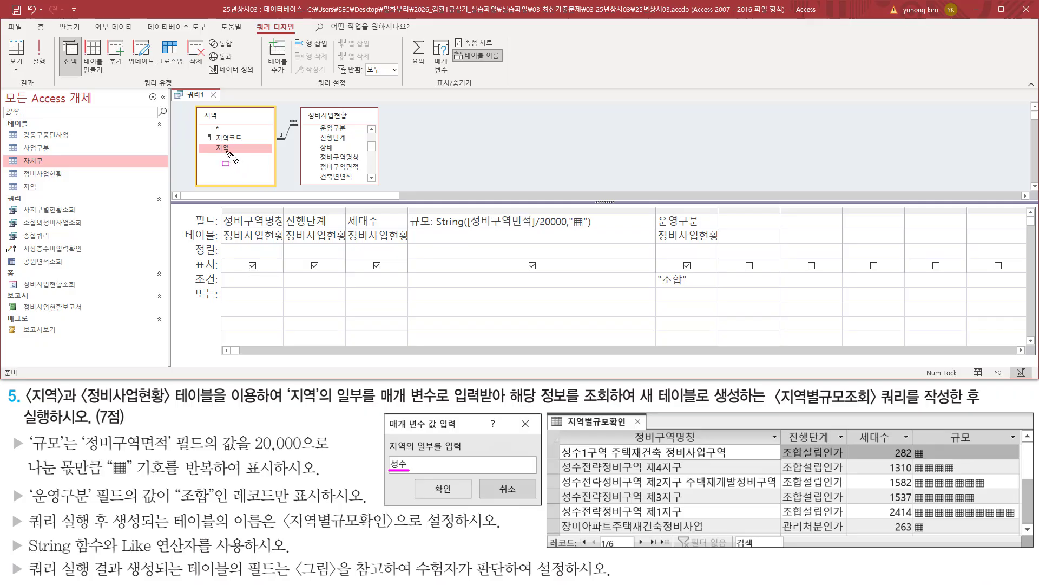
pyautogui.moveTo(212, 142); pyautogui.dragTo(240, 153)
pyautogui.press('Escape')
pyautogui.doubleClick(226, 150)
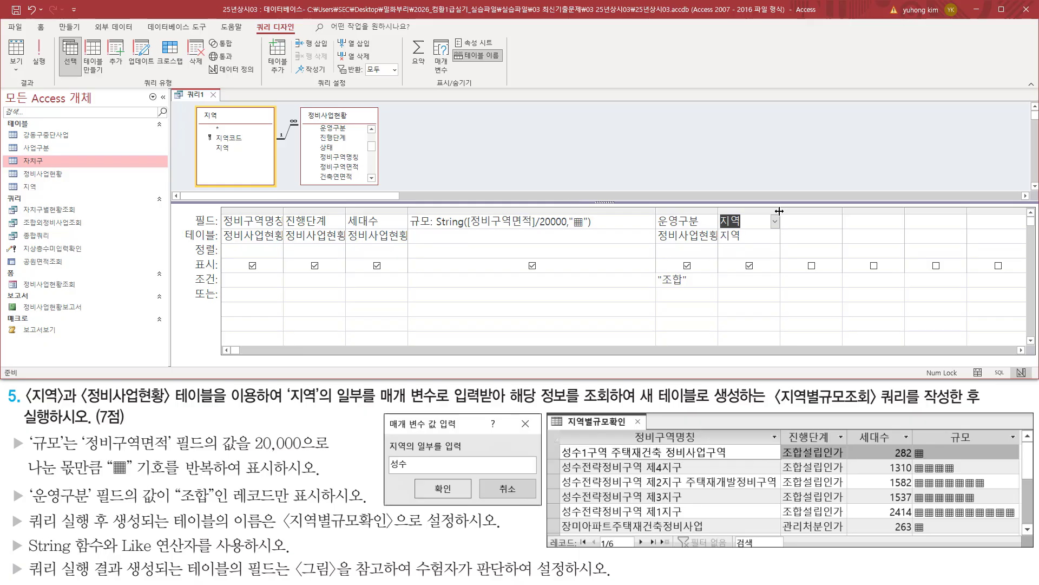
pyautogui.moveTo(781, 210); pyautogui.dragTo(862, 209)
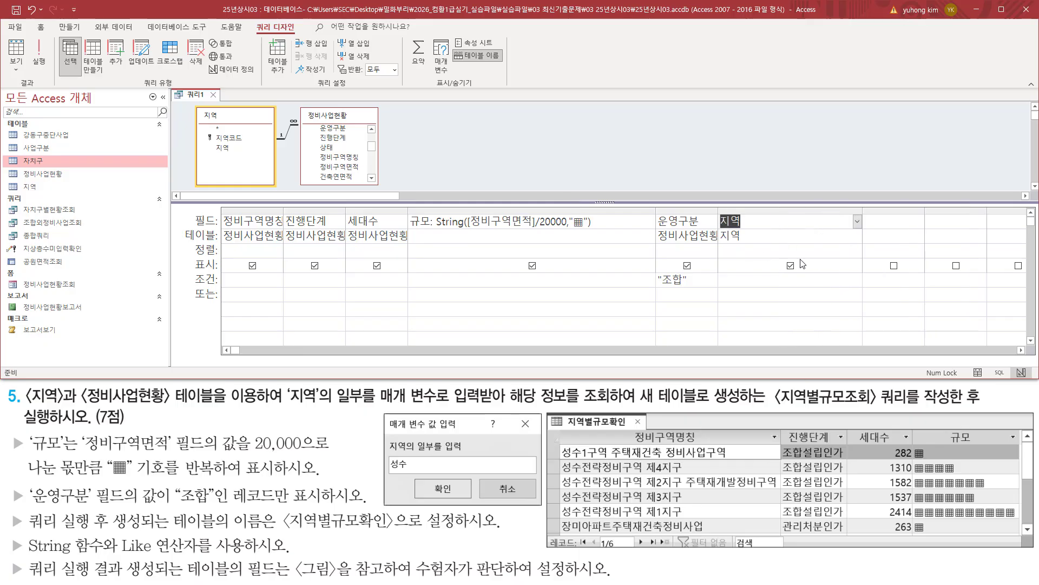
# - Set the 지역 column's criterion to the parameter prompt [지역의 일부를 입력]
pyautogui.click(752, 280)
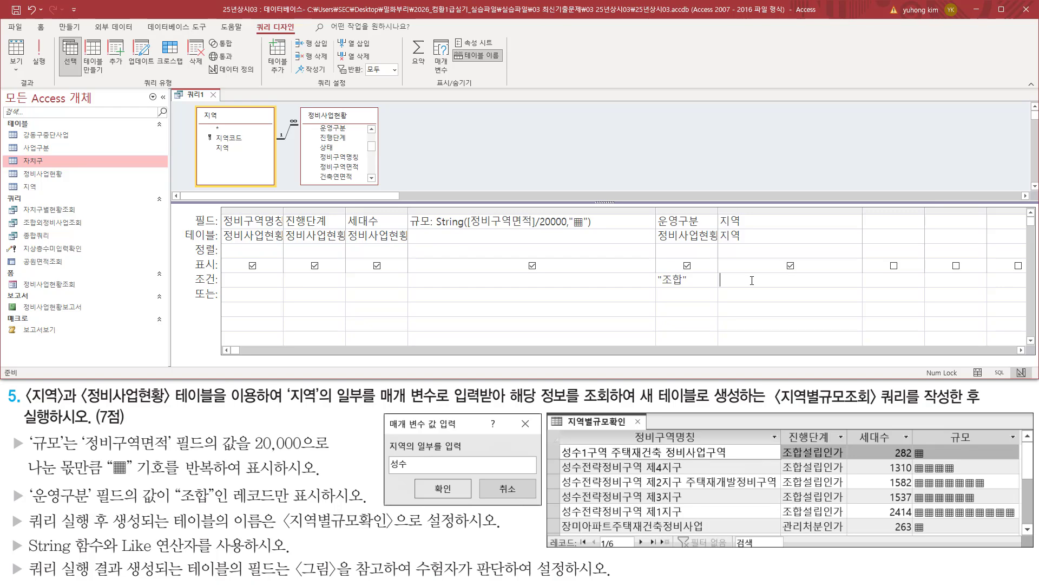
pyautogui.moveTo(389, 472); pyautogui.dragTo(409, 471)
pyautogui.moveTo(389, 438)
pyautogui.mouseDown()
pyautogui.moveTo(399, 452)
pyautogui.moveTo(464, 454)
pyautogui.mouseUp()
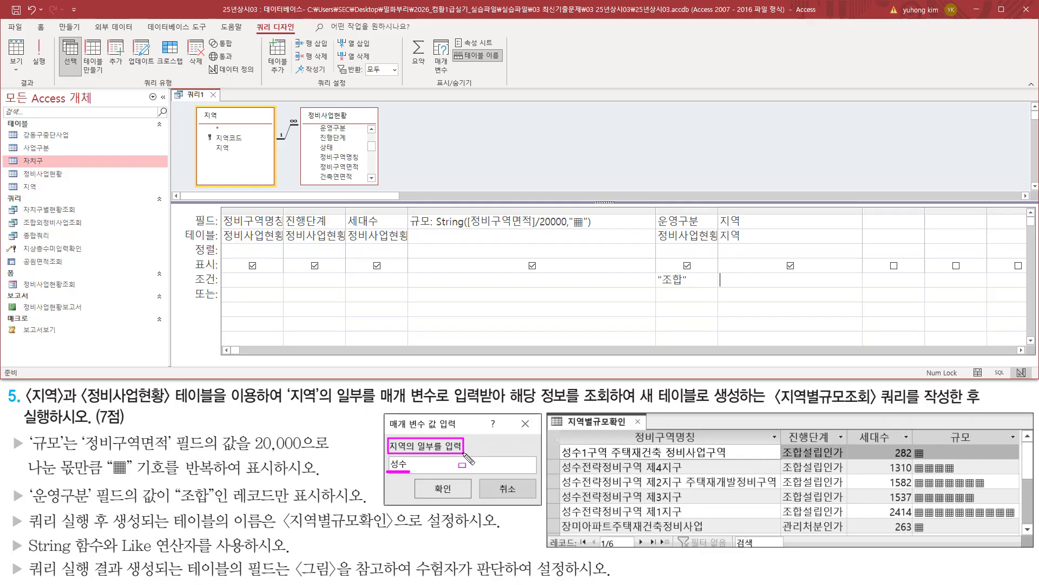
pyautogui.press('Escape')
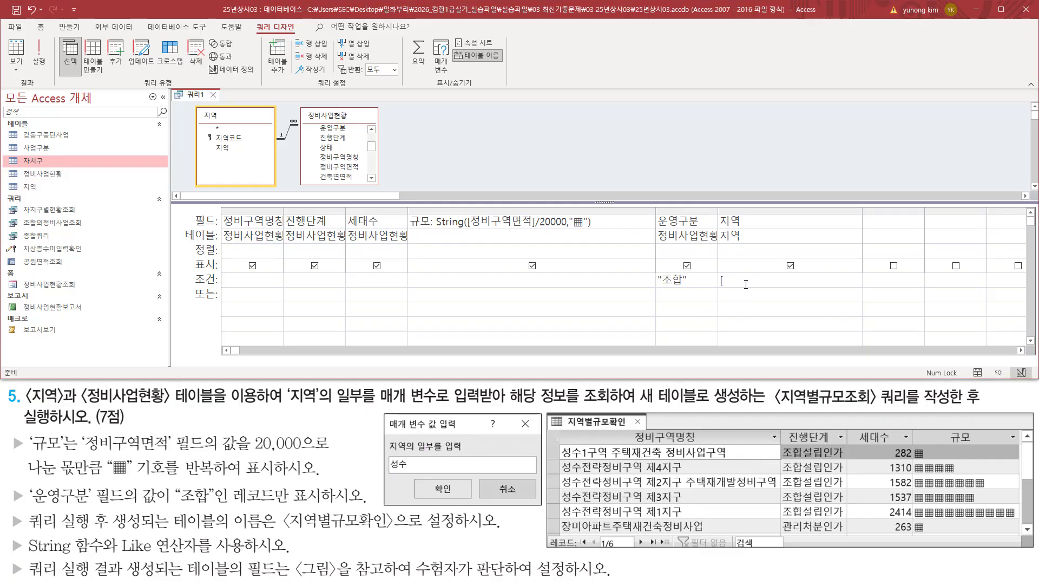
pyautogui.write('지역의 일부를 입력]')
# - Compare the 지역 prompt criterion with the sample parameter dialog and the task's partial-input requirement
pyautogui.moveTo(720, 289); pyautogui.dragTo(825, 289)
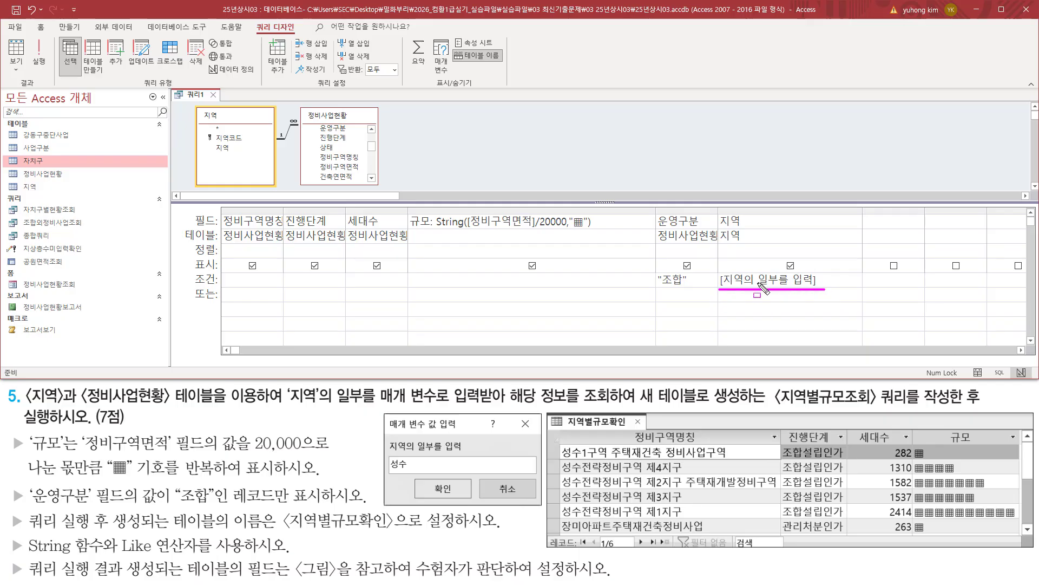
pyautogui.moveTo(756, 275)
pyautogui.mouseDown()
pyautogui.moveTo(756, 286)
pyautogui.moveTo(791, 286)
pyautogui.mouseUp()
pyautogui.moveTo(417, 442)
pyautogui.mouseDown()
pyautogui.moveTo(417, 453)
pyautogui.moveTo(444, 450)
pyautogui.mouseUp()
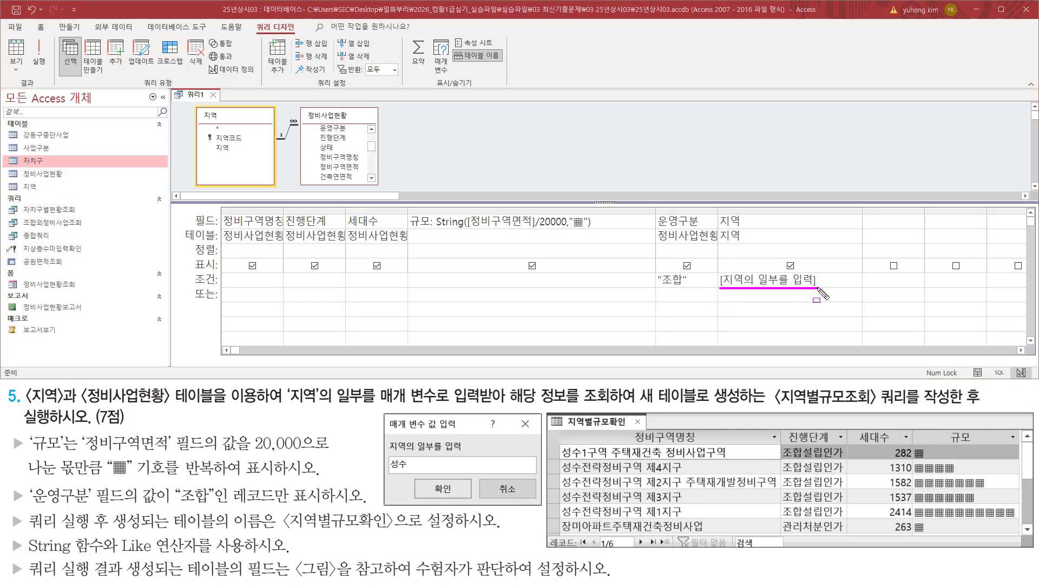
pyautogui.moveTo(719, 270); pyautogui.dragTo(817, 289)
pyautogui.moveTo(386, 429)
pyautogui.mouseDown()
pyautogui.moveTo(497, 501)
pyautogui.moveTo(548, 515)
pyautogui.moveTo(540, 505)
pyautogui.mouseUp()
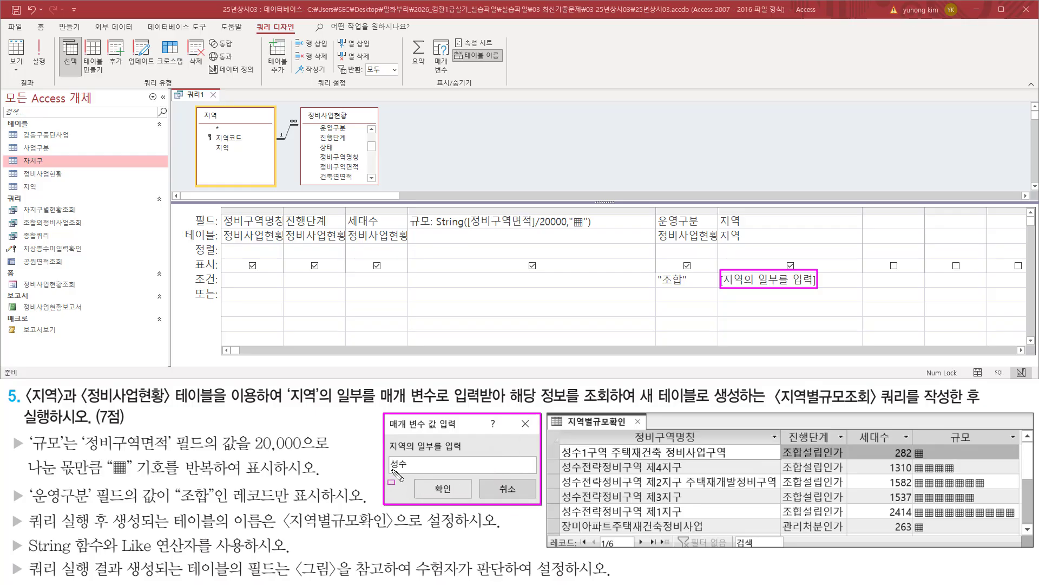
pyautogui.moveTo(391, 470); pyautogui.dragTo(404, 470)
pyautogui.moveTo(721, 211); pyautogui.dragTo(745, 230)
pyautogui.moveTo(284, 404)
pyautogui.mouseDown()
pyautogui.moveTo(379, 403)
pyautogui.moveTo(331, 385)
pyautogui.moveTo(391, 410)
pyautogui.moveTo(384, 404)
pyautogui.moveTo(531, 404)
pyautogui.mouseUp()
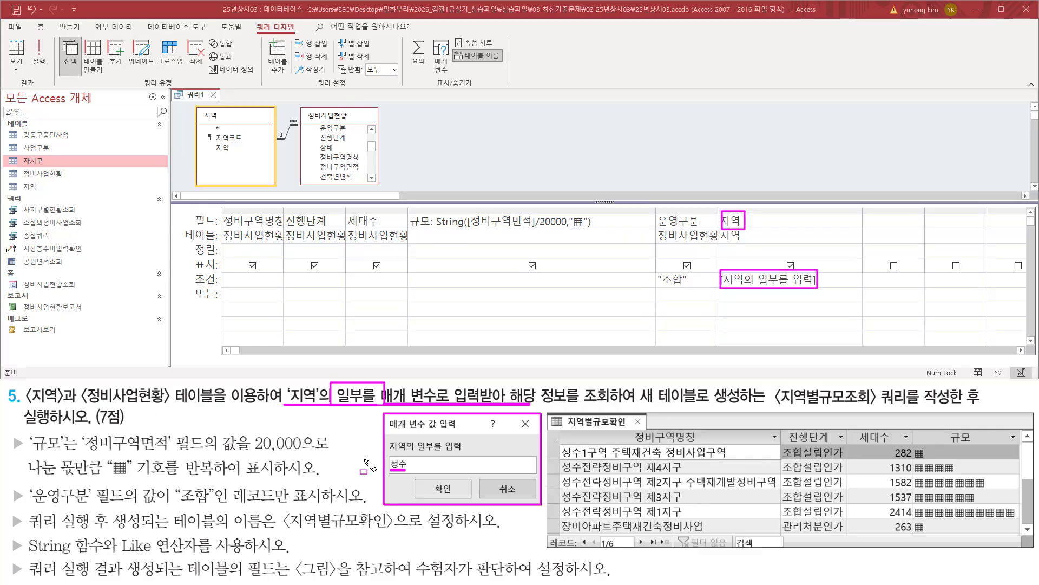
pyautogui.press('Escape')
# - Append & "*" after the [지역의 일부를 입력] prompt in the 지역 criterion
pyautogui.click(848, 282)
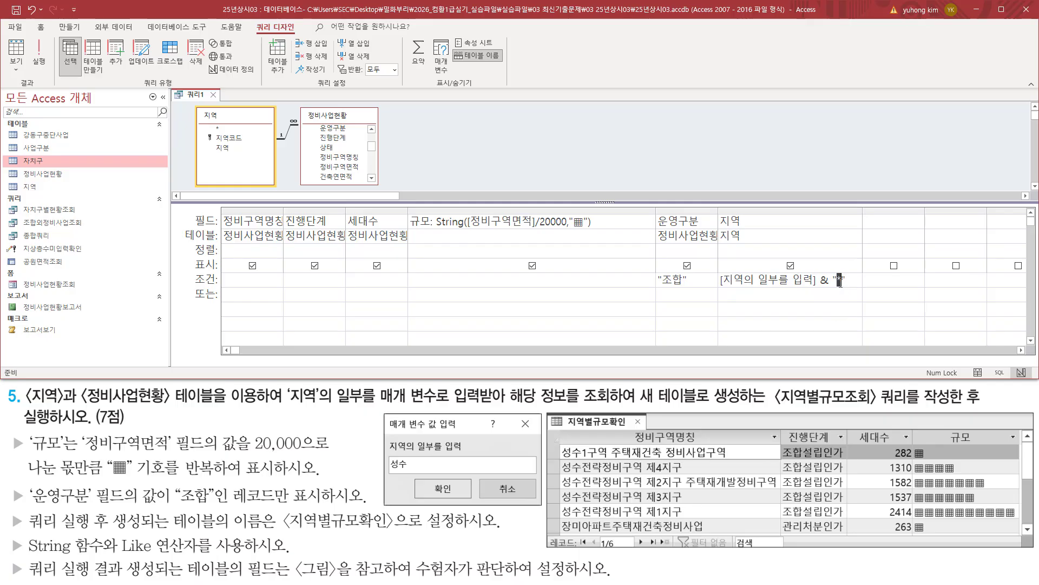
pyautogui.moveTo(722, 287); pyautogui.dragTo(816, 285)
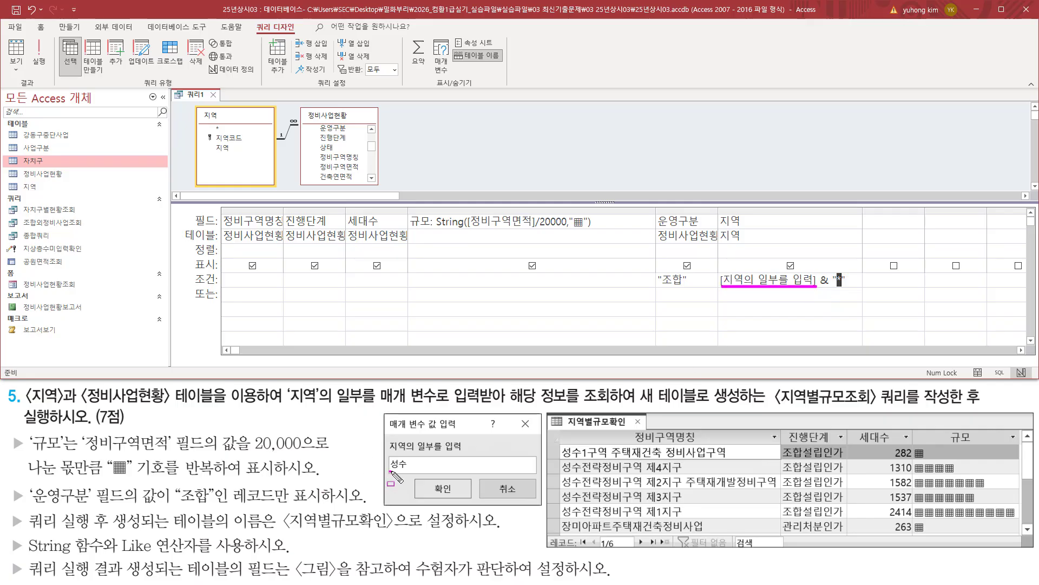
pyautogui.moveTo(390, 470); pyautogui.dragTo(407, 469)
pyautogui.press('Escape')
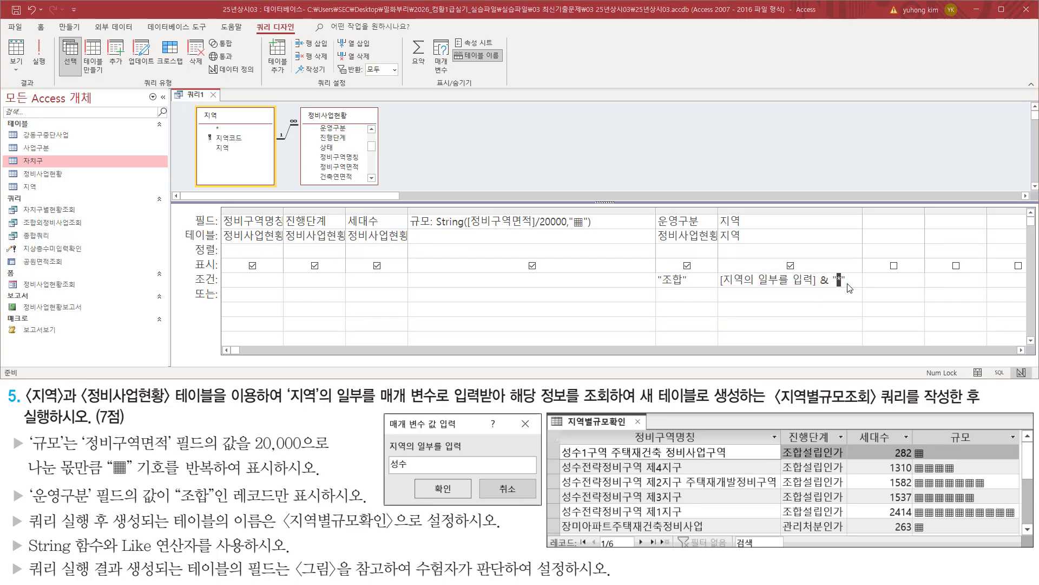
# - Put the like operator in front of the 지역 parameter criterion and widen the column to fit it
pyautogui.click(850, 282)
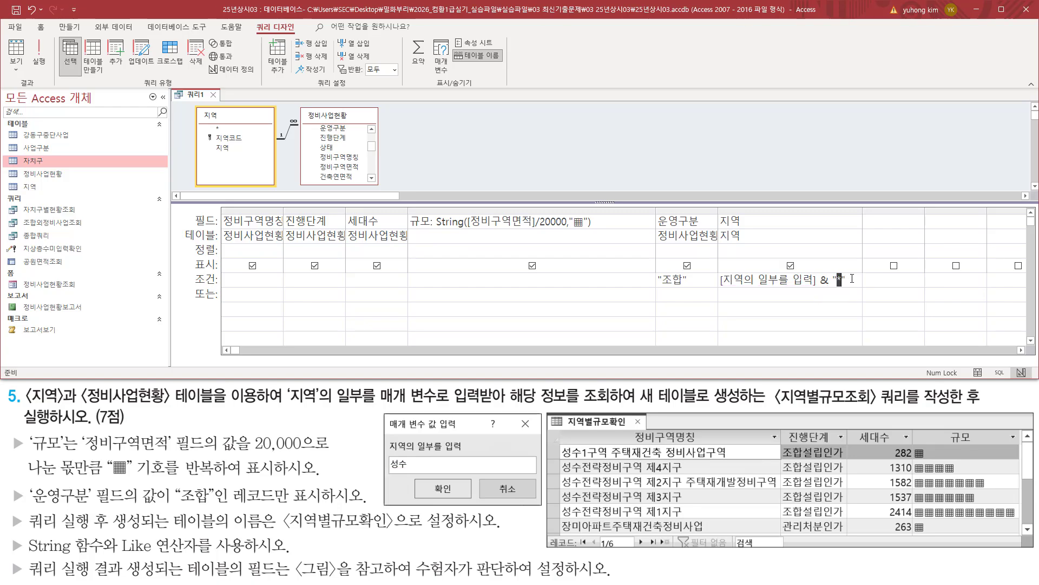
pyautogui.write('like')
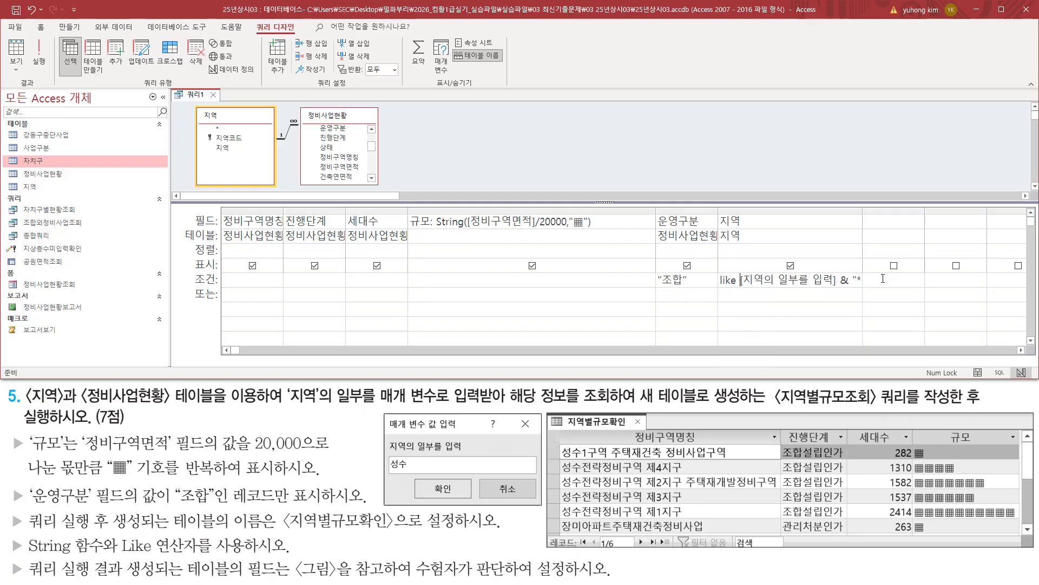
pyautogui.moveTo(863, 212); pyautogui.dragTo(948, 209)
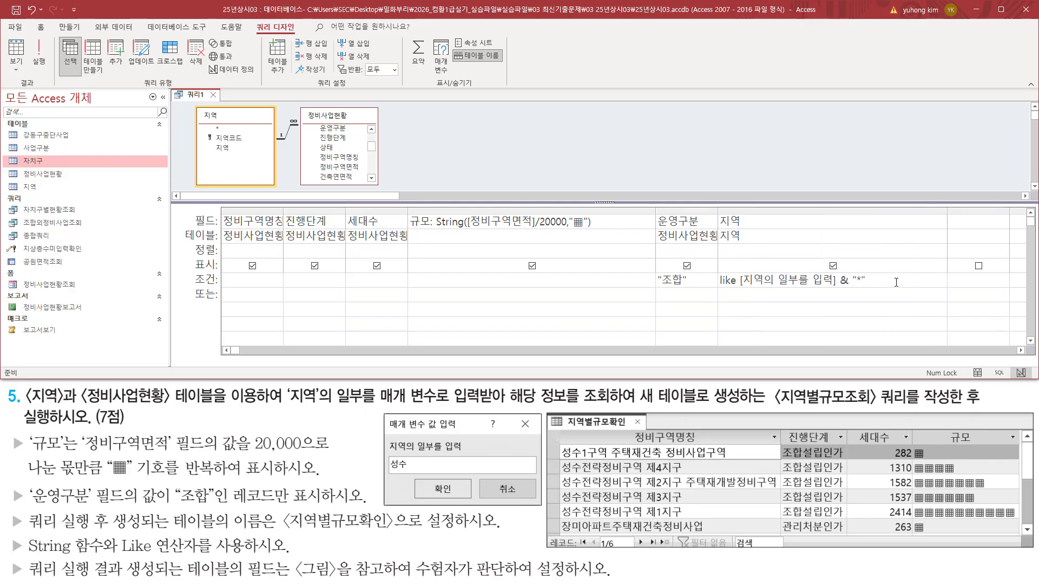
# - Replace the trailing & "*" in the 지역 criterion with a leading wildcard: like "*" & [지역의 일부를 입력]
pyautogui.moveTo(840, 280); pyautogui.dragTo(909, 281)
pyautogui.press('Delete')
pyautogui.write('"*')
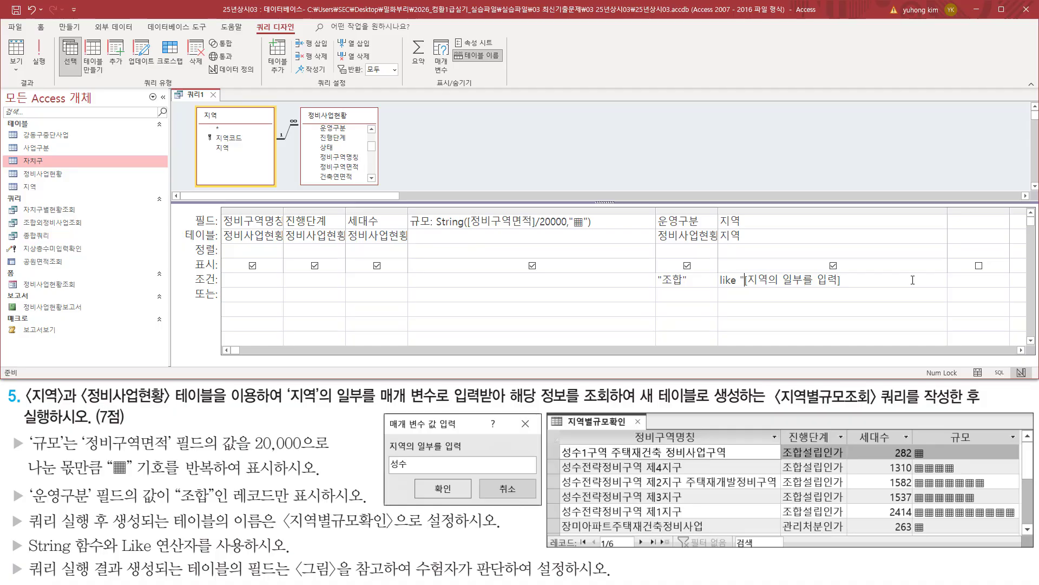
pyautogui.write('" &')
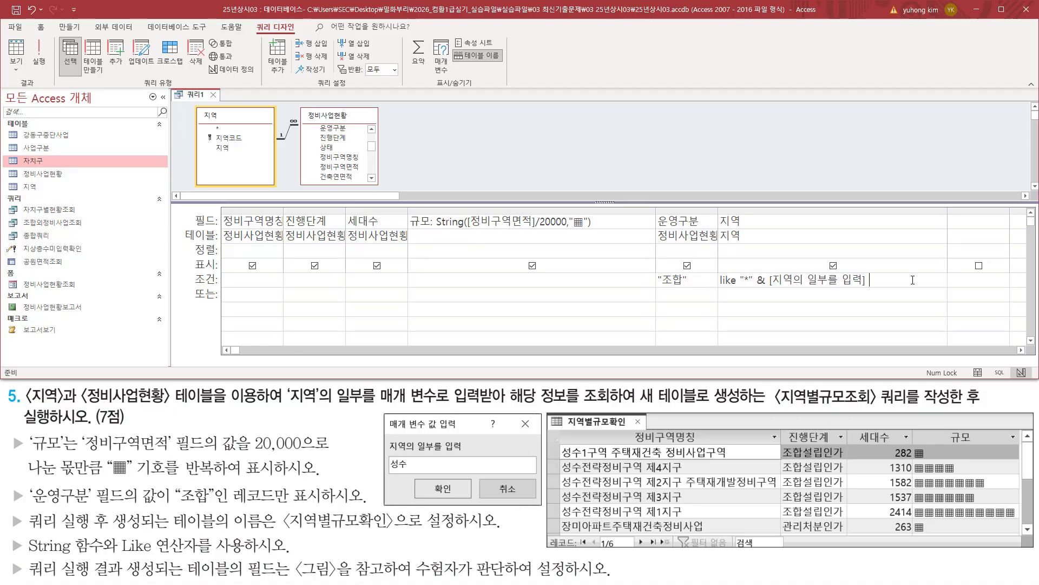
pyautogui.moveTo(290, 408); pyautogui.dragTo(483, 408)
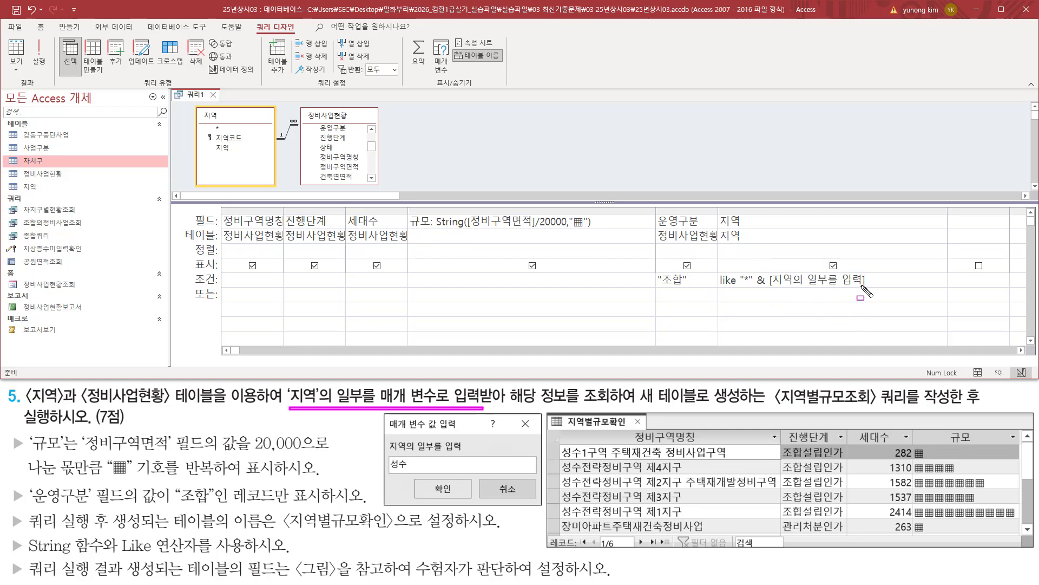
# - Append & "*" to the 지역 criterion, making it like "*" & [지역의 일부를 입력] & "*"
pyautogui.press('Escape')
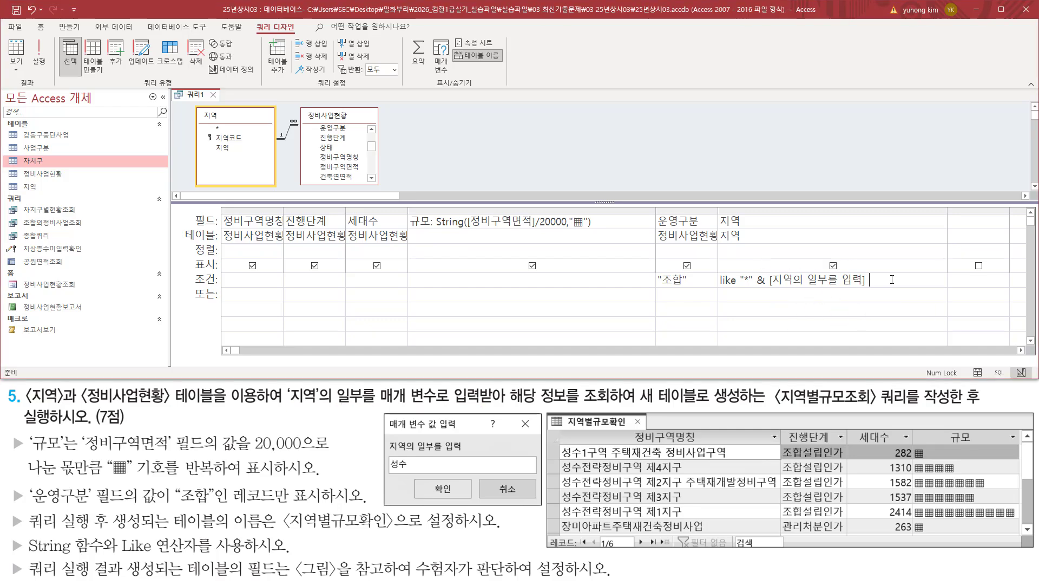
pyautogui.write('& "*"')
pyautogui.hotkey('ctrl', '2')
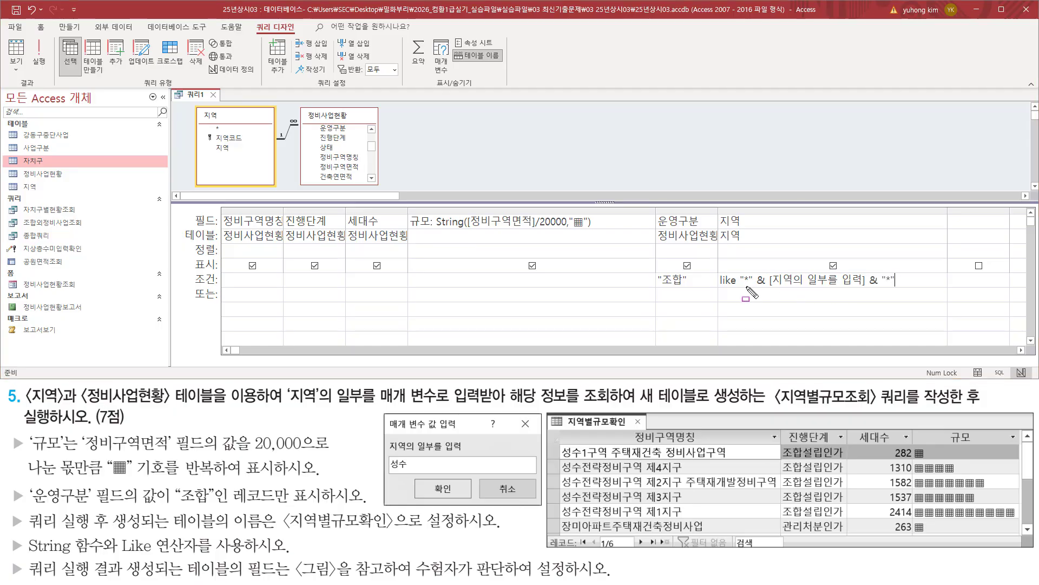
pyautogui.moveTo(740, 286); pyautogui.dragTo(763, 285)
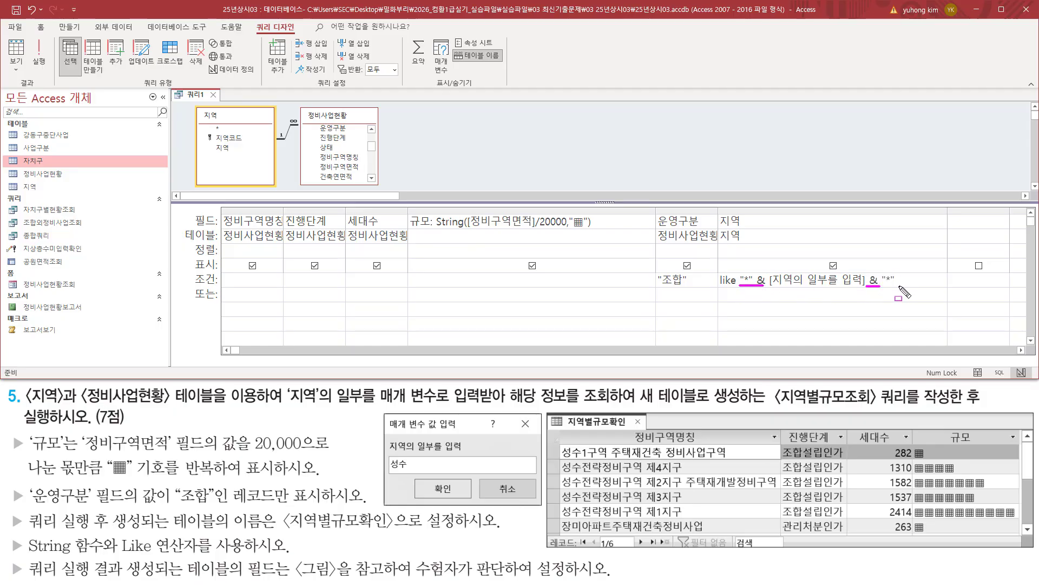
pyautogui.moveTo(866, 285); pyautogui.dragTo(898, 285)
pyautogui.moveTo(771, 269); pyautogui.dragTo(863, 289)
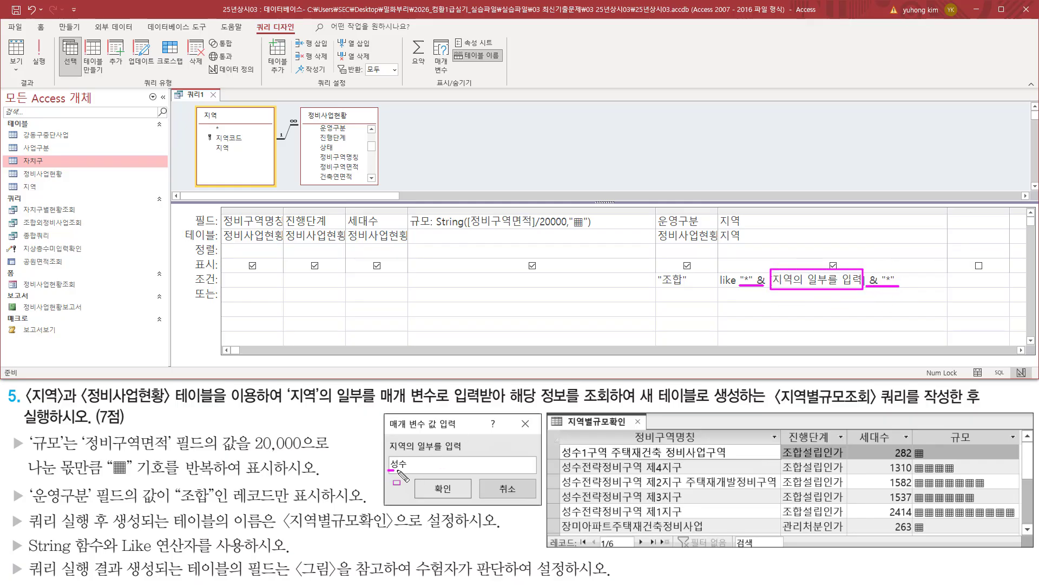
pyautogui.moveTo(388, 470); pyautogui.dragTo(407, 470)
pyautogui.press('Escape')
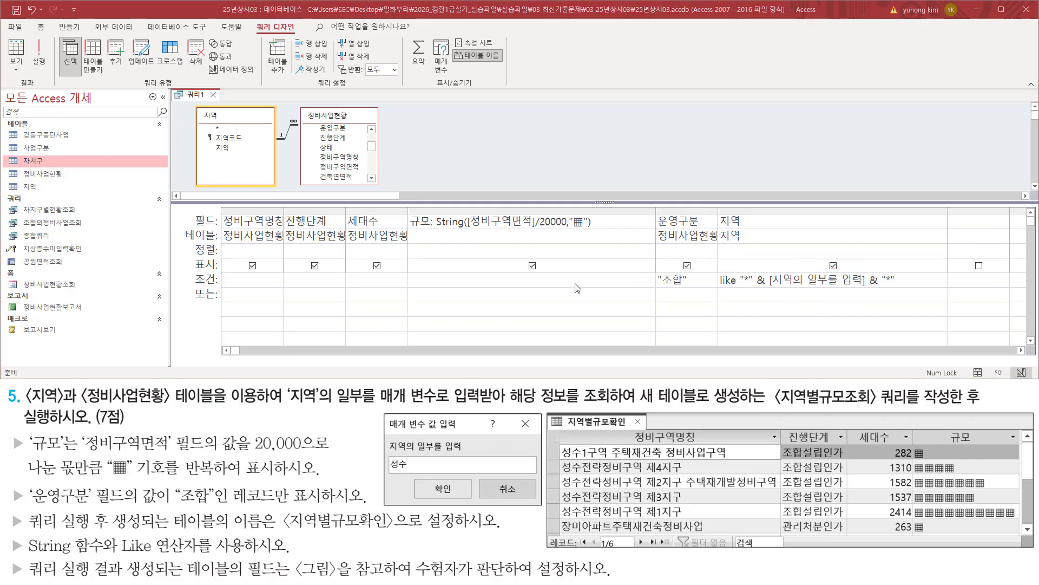
pyautogui.click(544, 151)
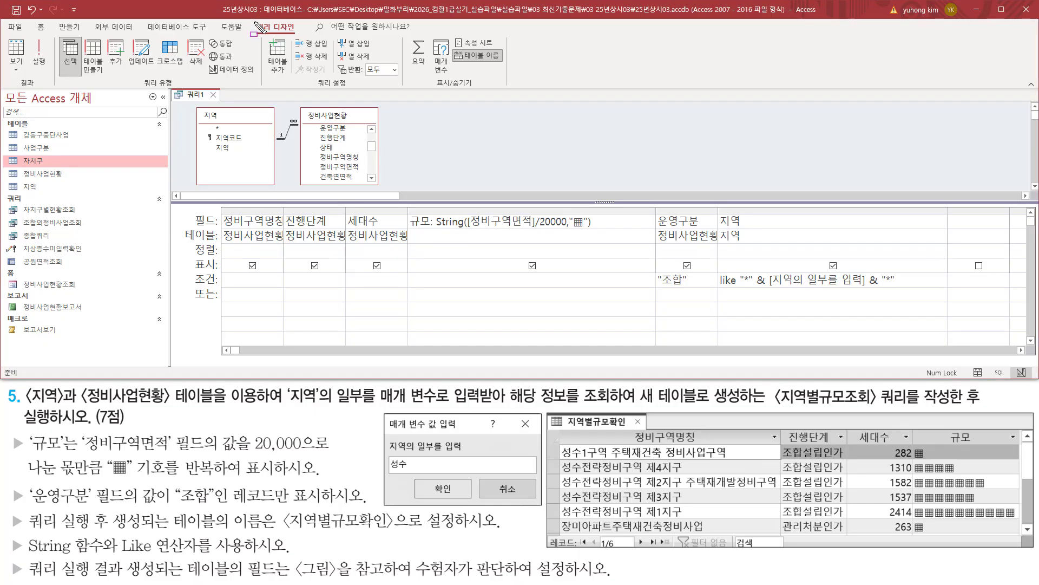
# - Run the query with 성수 as the value of the 지역의 일부를 입력 parameter
pyautogui.moveTo(253, 21); pyautogui.dragTo(305, 39)
pyautogui.moveTo(17, 77); pyautogui.dragTo(37, 87)
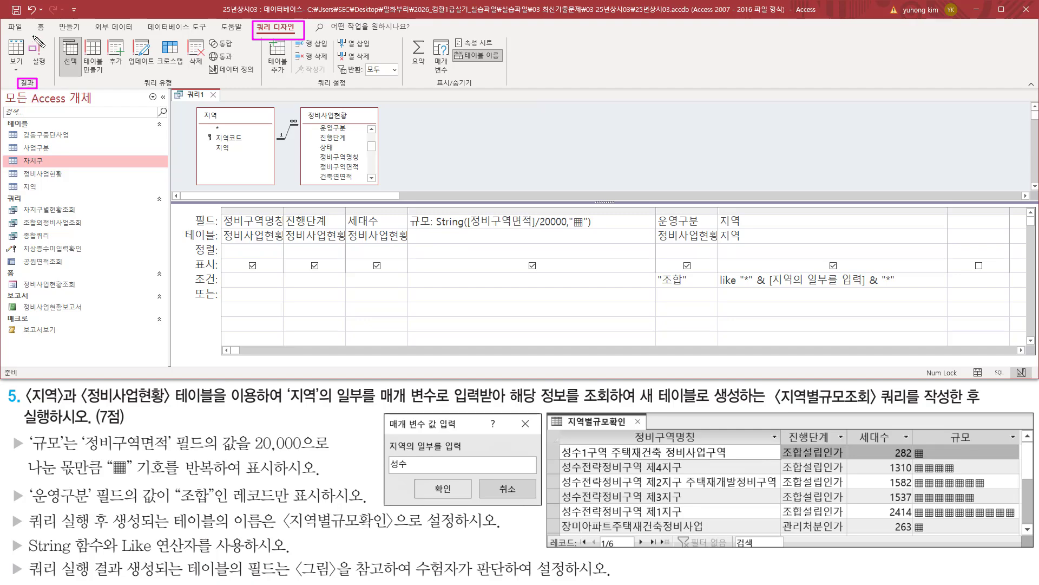
pyautogui.moveTo(32, 36); pyautogui.dragTo(51, 68)
pyautogui.press('Escape')
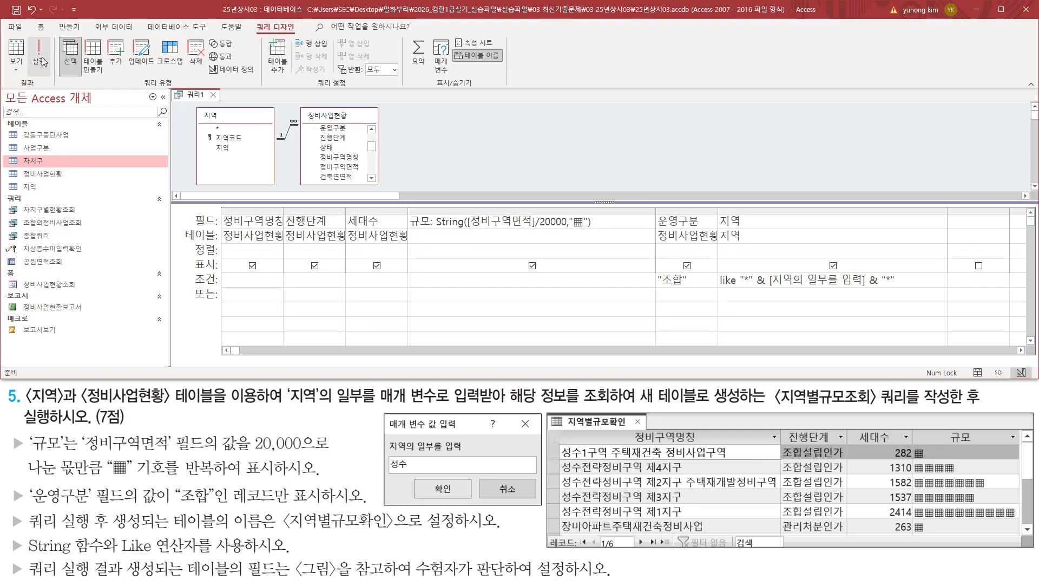
pyautogui.click(41, 59)
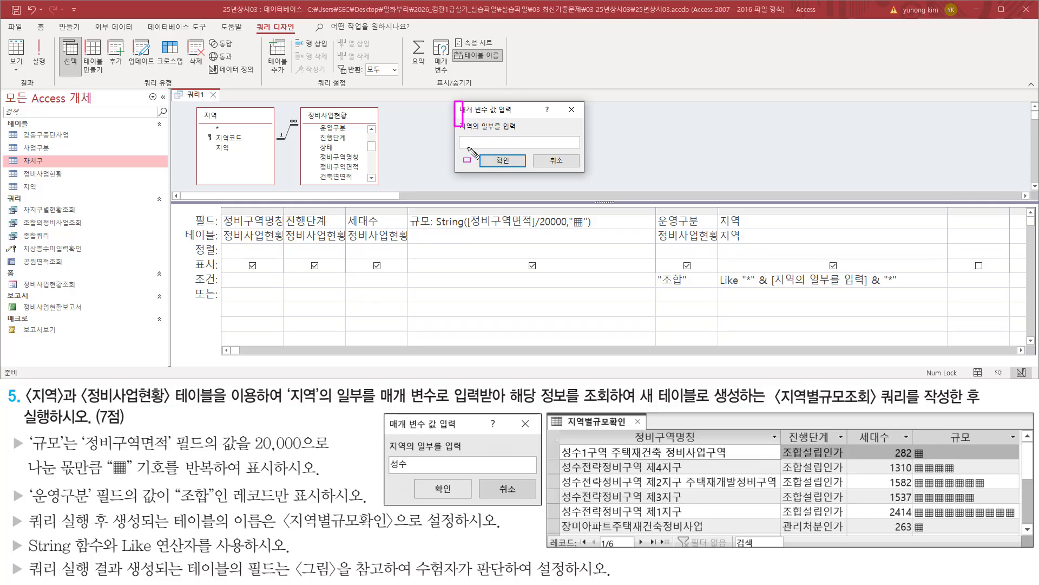
pyautogui.moveTo(455, 103)
pyautogui.mouseDown()
pyautogui.moveTo(591, 187)
pyautogui.moveTo(583, 174)
pyautogui.mouseUp()
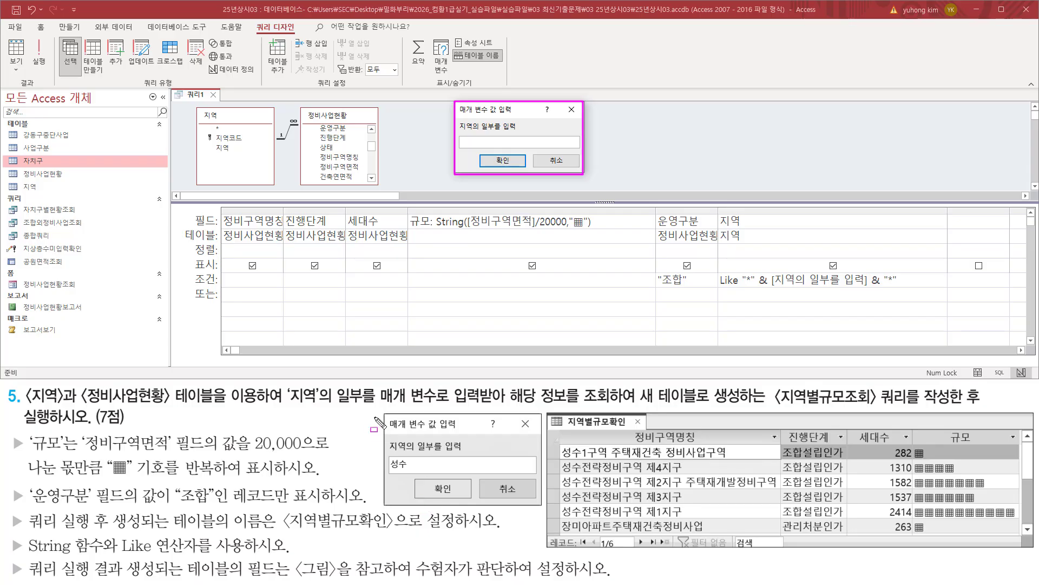
pyautogui.moveTo(384, 414); pyautogui.dragTo(541, 505)
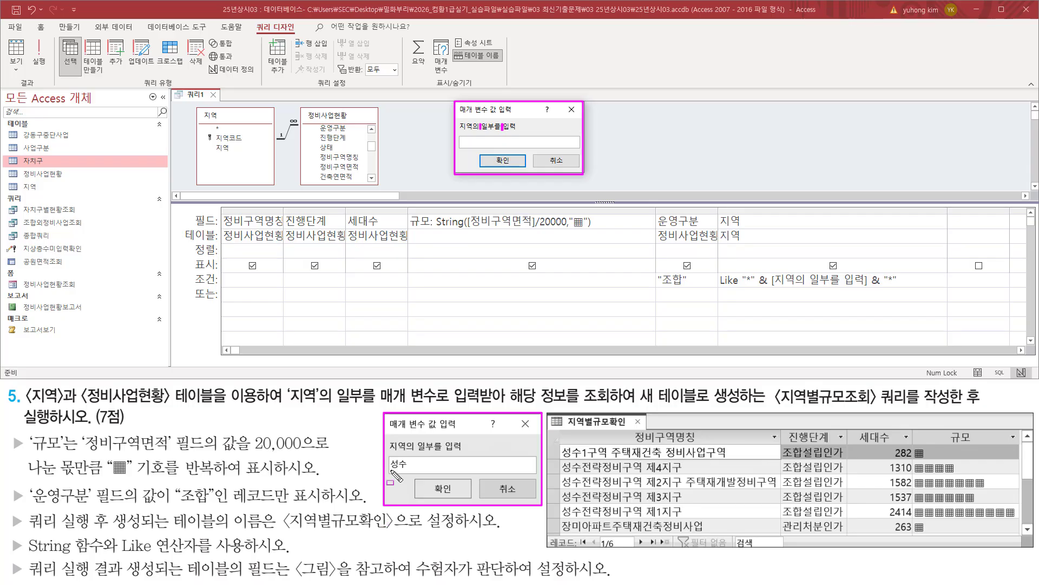
pyautogui.press('Escape')
pyautogui.click(490, 140)
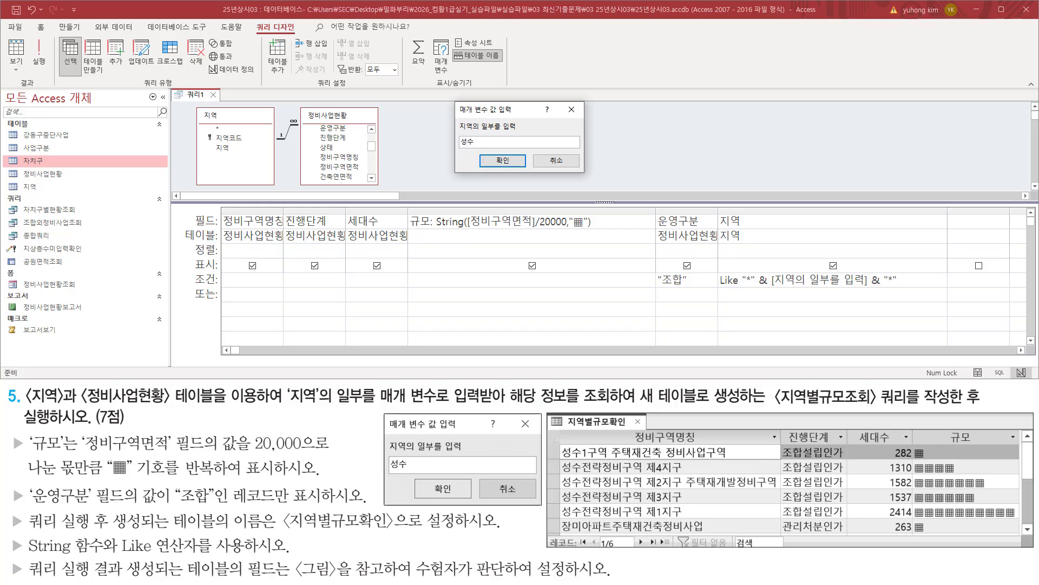
pyautogui.write('성수')
pyautogui.click(517, 165)
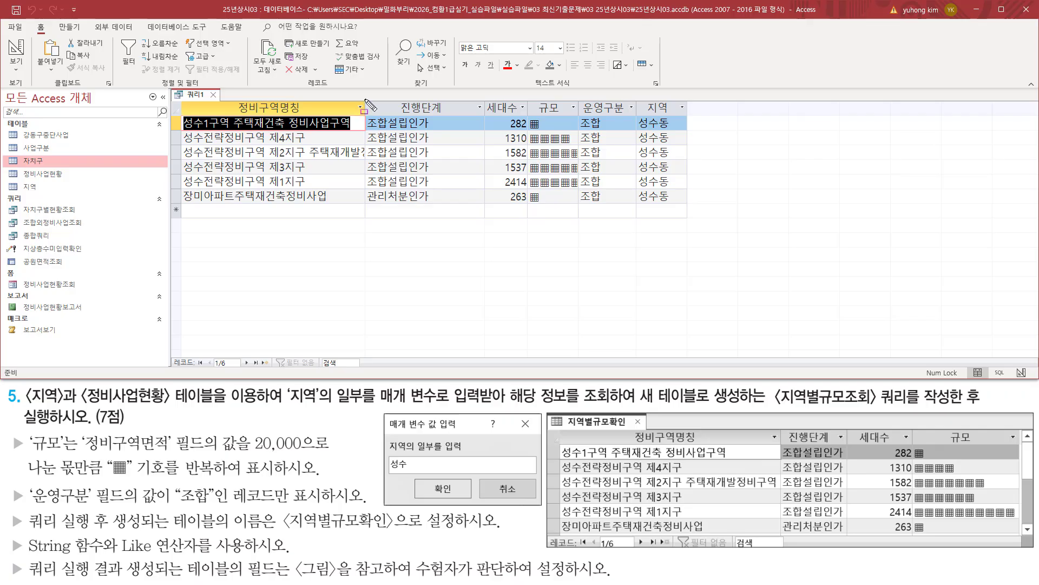
# - Fit the result columns 정비구역명칭, 진행단계, 세대수, 규모, 운영구분 and 지역 to the width of their contents
pyautogui.moveTo(369, 104)
pyautogui.mouseDown()
pyautogui.moveTo(493, 104)
pyautogui.moveTo(487, 122)
pyautogui.moveTo(366, 105)
pyautogui.mouseUp()
pyautogui.doubleClick(365, 106)
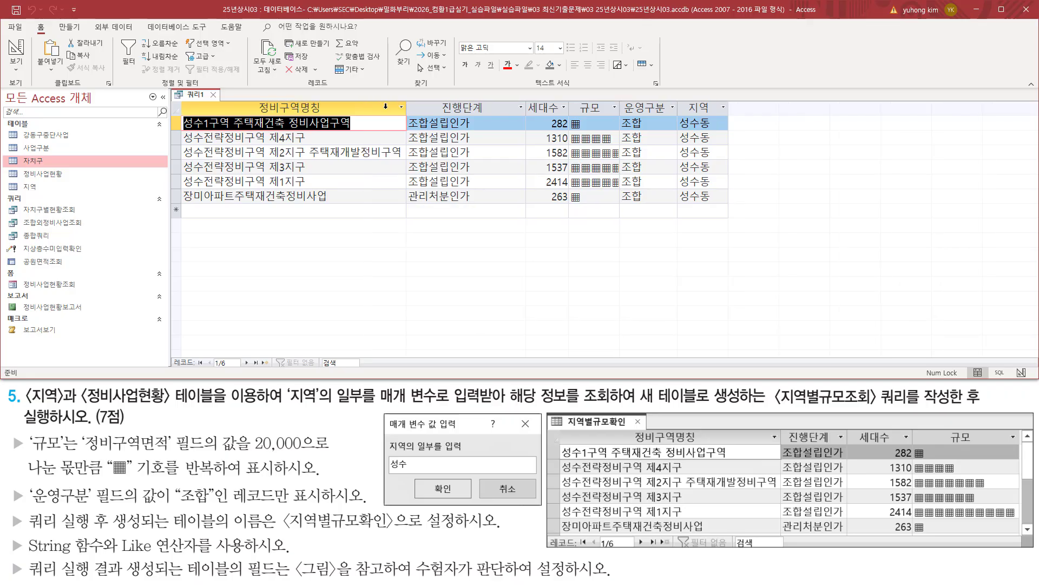
pyautogui.doubleClick(526, 107)
pyautogui.doubleClick(520, 107)
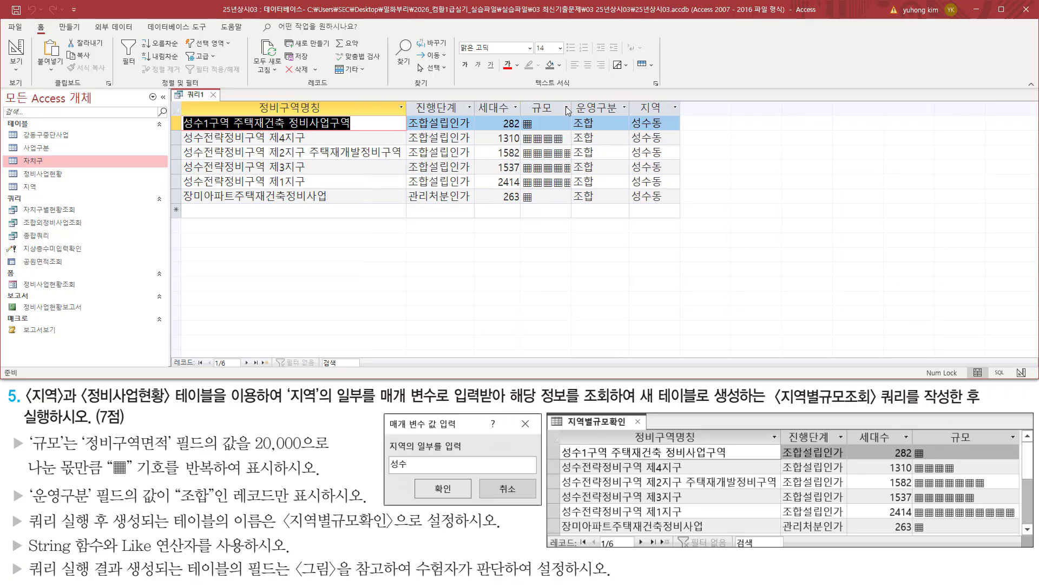
pyautogui.doubleClick(572, 108)
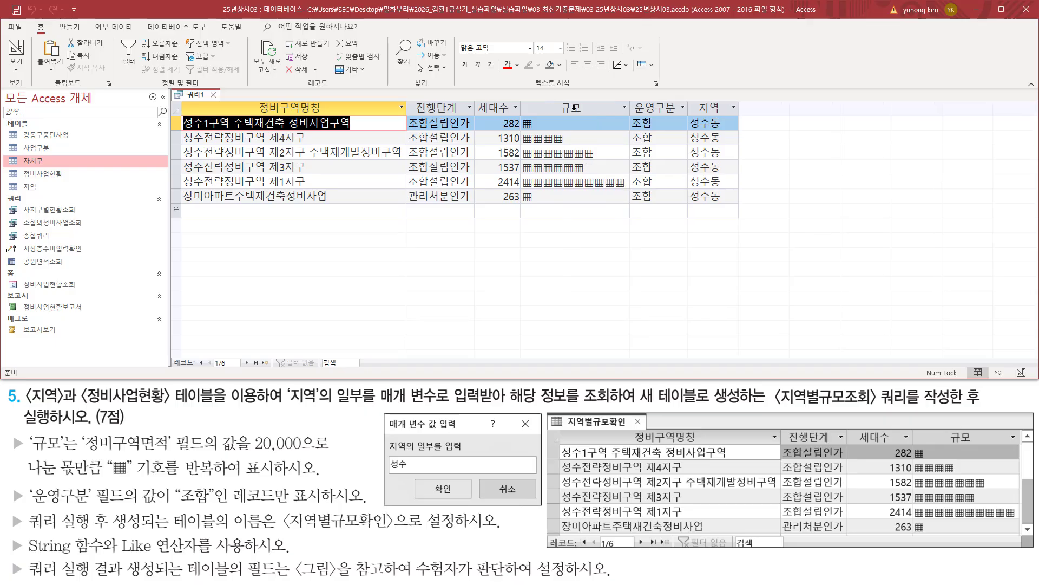
pyautogui.doubleClick(688, 107)
pyautogui.doubleClick(737, 109)
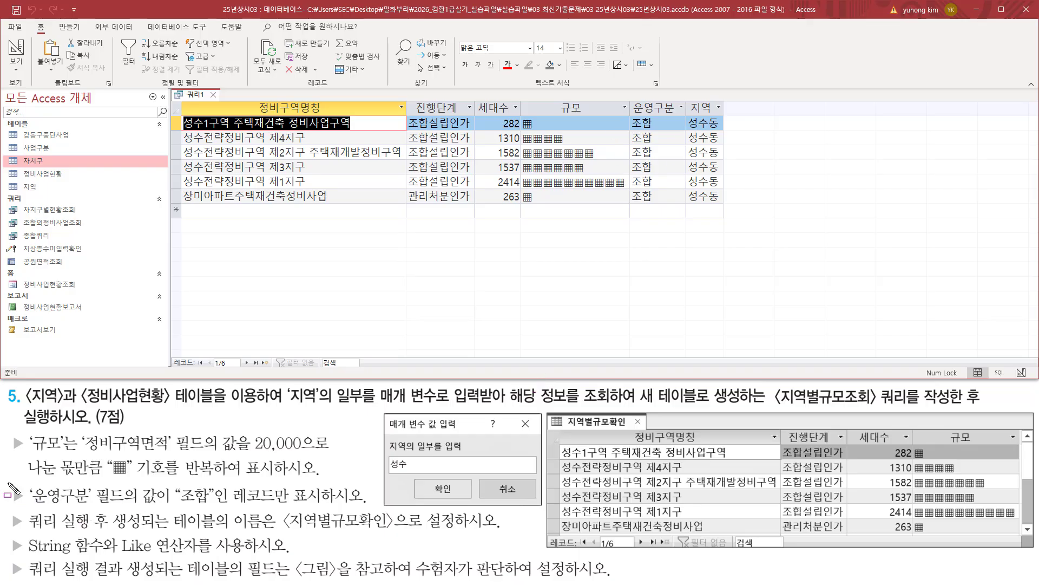
# - Check the 운영구분 and 지역 columns of the result against the "조합" condition and the 성수 parameter
pyautogui.moveTo(8, 484)
pyautogui.mouseDown()
pyautogui.moveTo(28, 508)
pyautogui.moveTo(334, 505)
pyautogui.mouseUp()
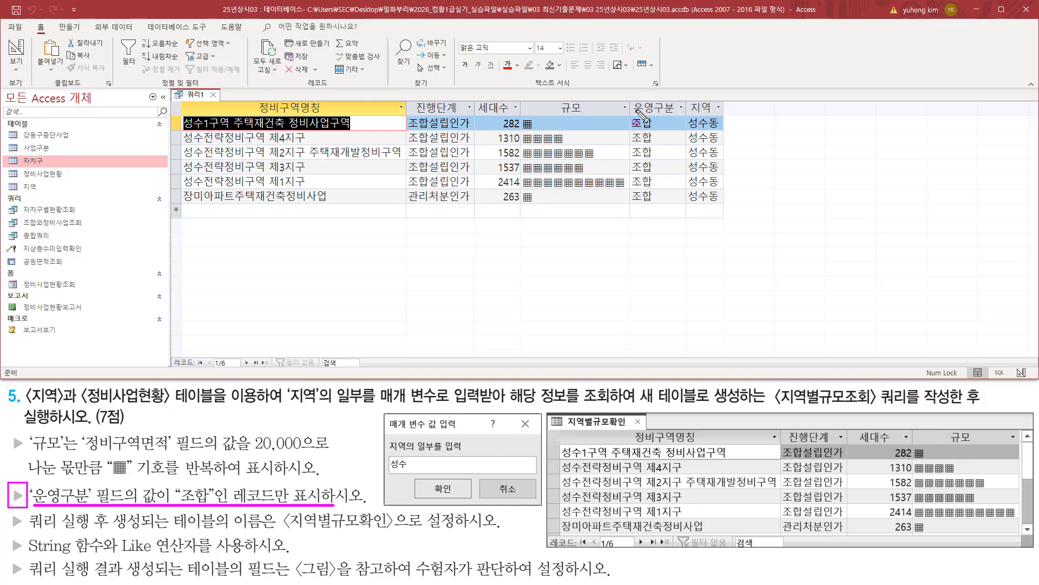
pyautogui.moveTo(633, 103); pyautogui.dragTo(680, 206)
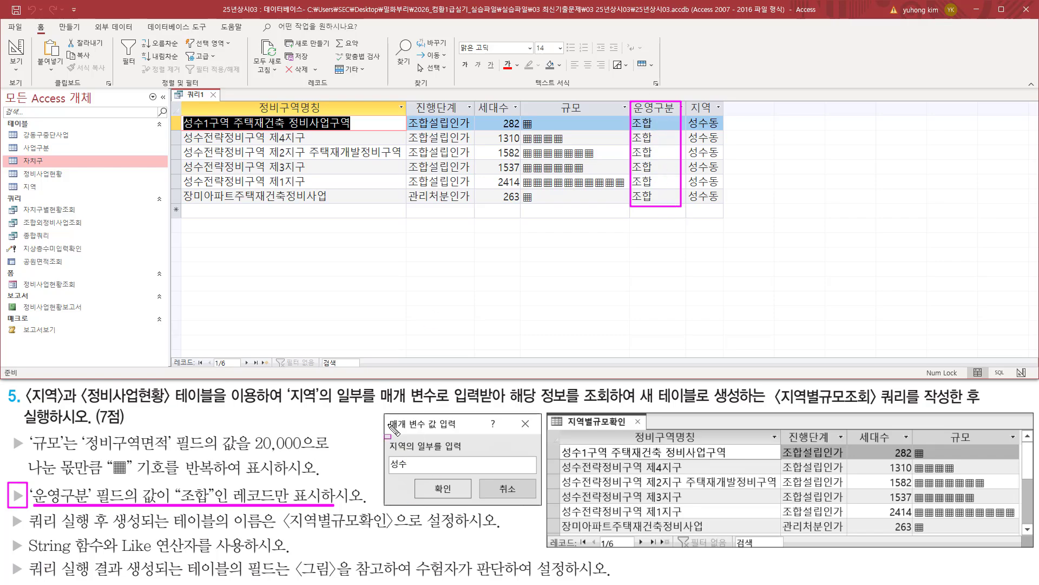
pyautogui.moveTo(387, 471); pyautogui.dragTo(407, 471)
pyautogui.moveTo(689, 97)
pyautogui.mouseDown()
pyautogui.moveTo(696, 207)
pyautogui.moveTo(729, 216)
pyautogui.moveTo(725, 206)
pyautogui.mouseUp()
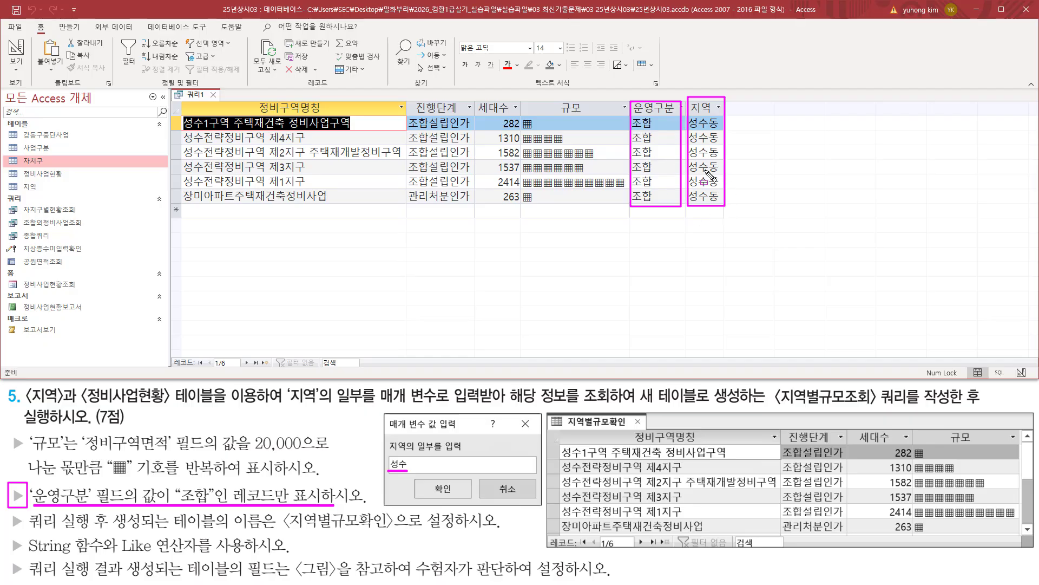
pyautogui.press('Escape')
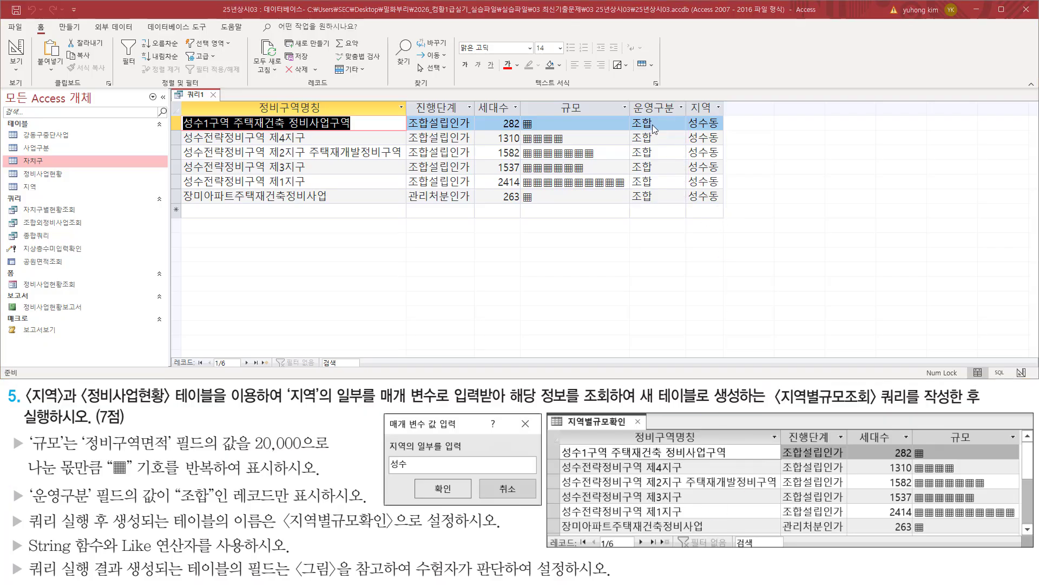
pyautogui.moveTo(630, 97)
pyautogui.mouseDown()
pyautogui.moveTo(666, 187)
pyautogui.moveTo(730, 219)
pyautogui.moveTo(728, 210)
pyautogui.mouseUp()
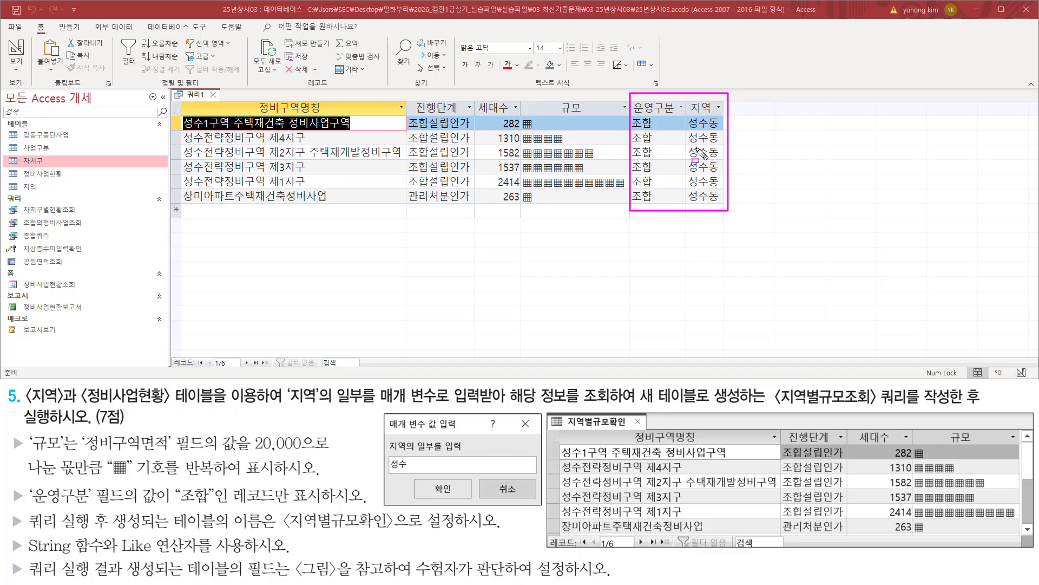
pyautogui.press('Escape')
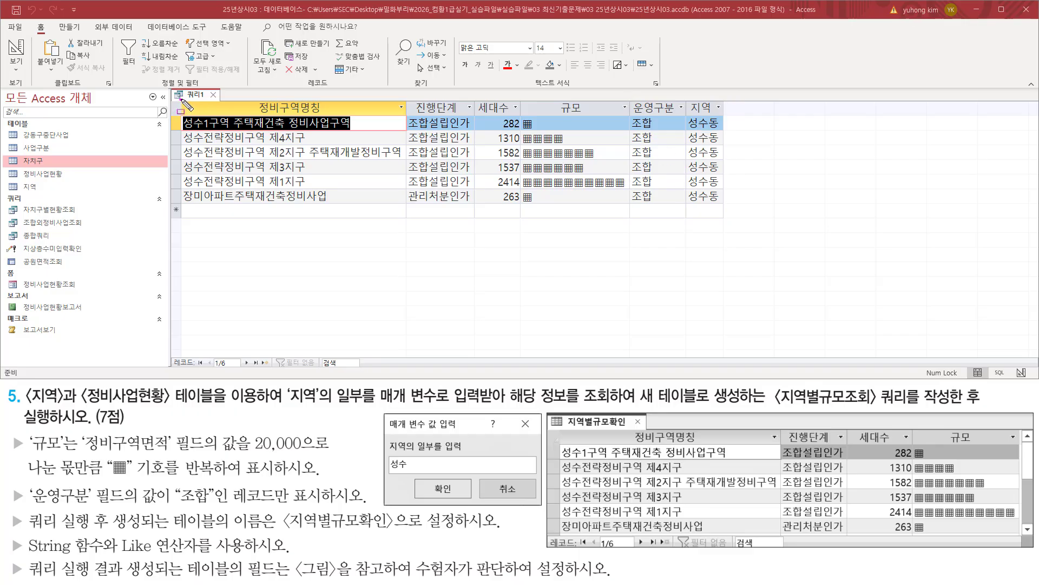
# - Compare the result's field headings and its 정비구역명칭 and 진행단계 values with the sample 지역별규모확인 table
pyautogui.moveTo(181, 100); pyautogui.dragTo(627, 113)
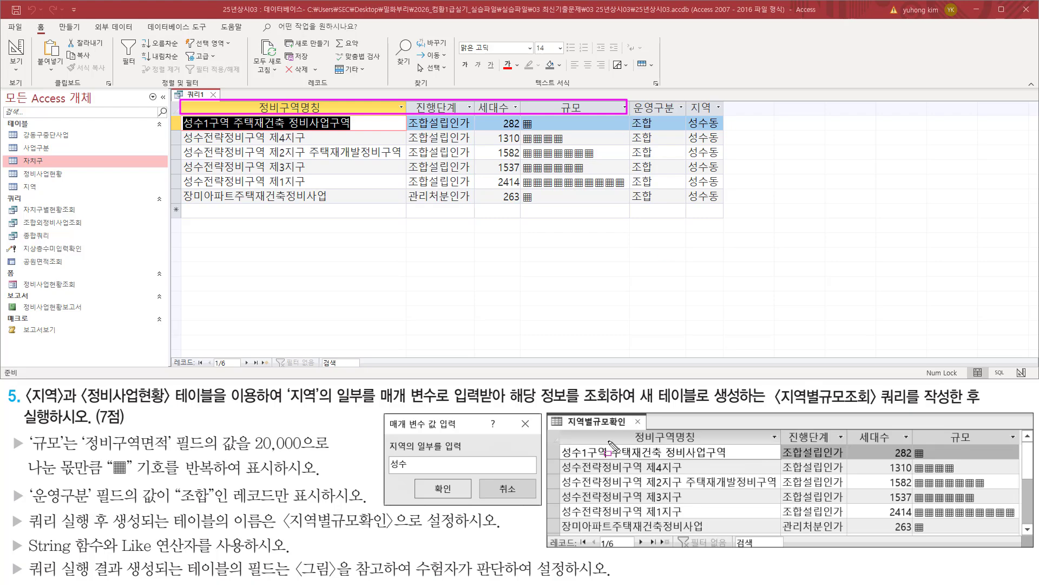
pyautogui.moveTo(557, 429); pyautogui.dragTo(1016, 444)
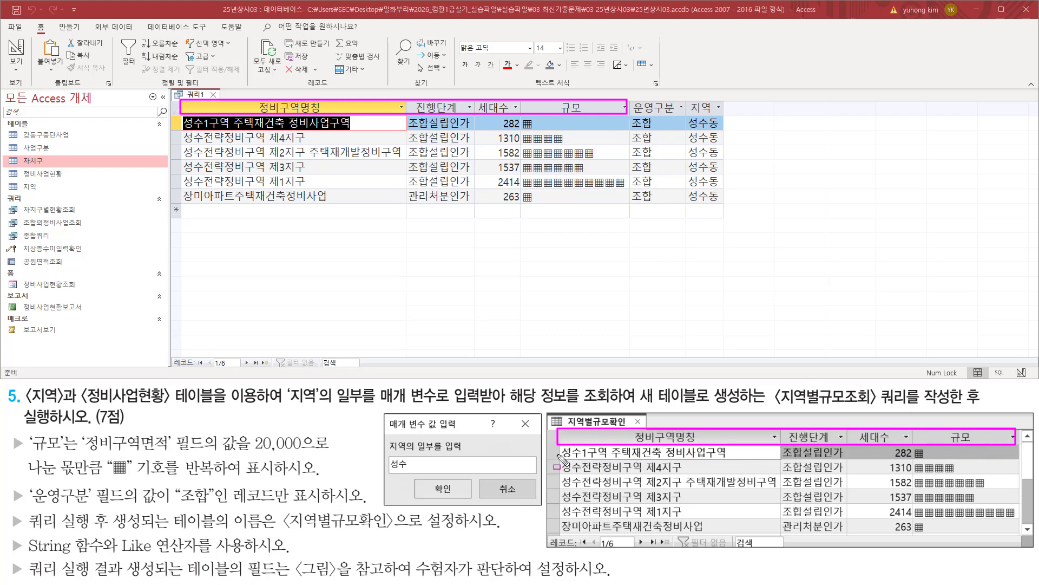
pyautogui.moveTo(557, 443)
pyautogui.mouseDown()
pyautogui.moveTo(596, 459)
pyautogui.moveTo(750, 461)
pyautogui.moveTo(772, 475)
pyautogui.moveTo(778, 536)
pyautogui.mouseUp()
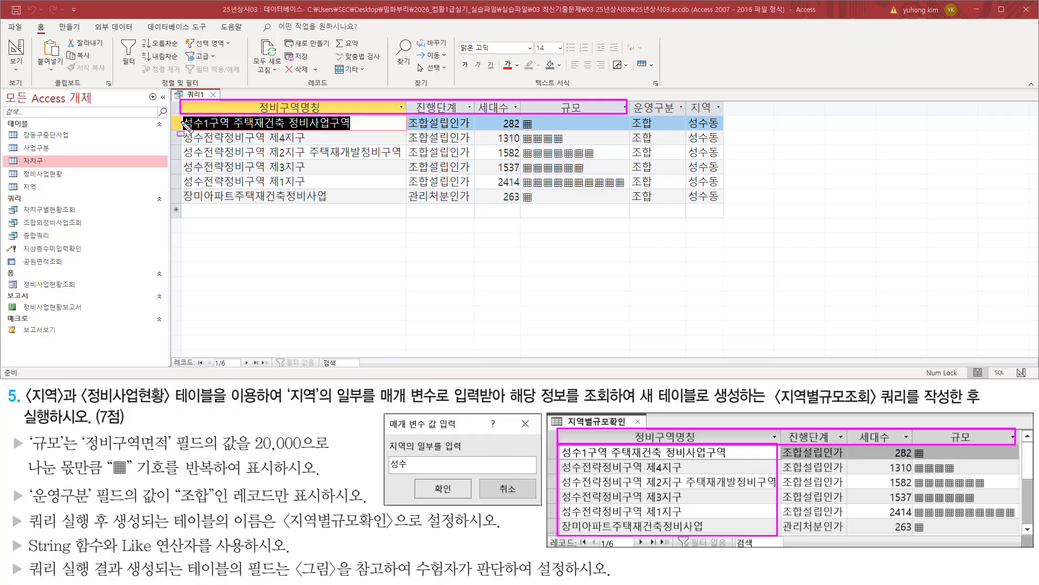
pyautogui.moveTo(181, 115); pyautogui.dragTo(402, 204)
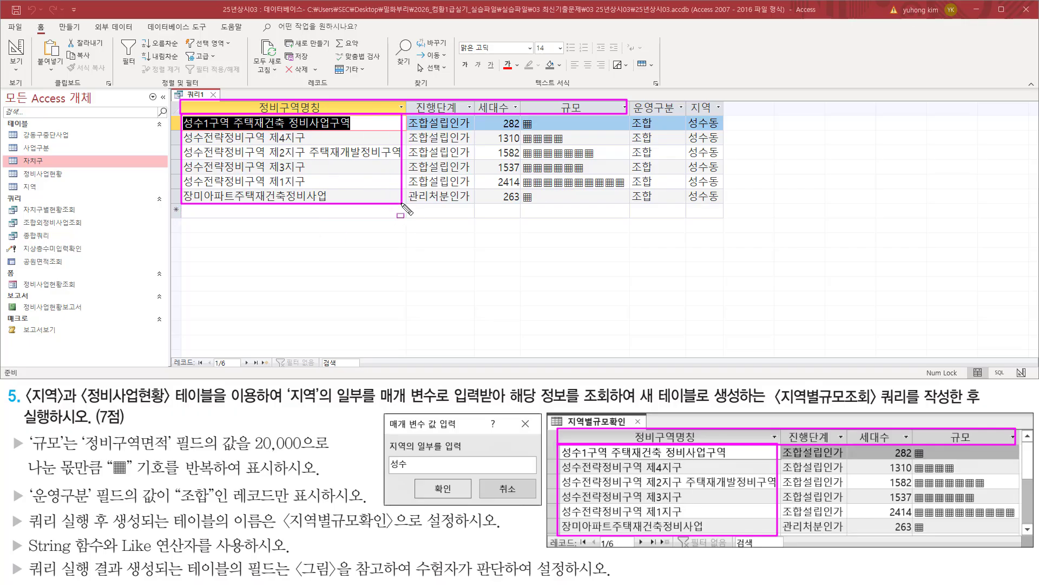
pyautogui.moveTo(406, 115); pyautogui.dragTo(475, 188)
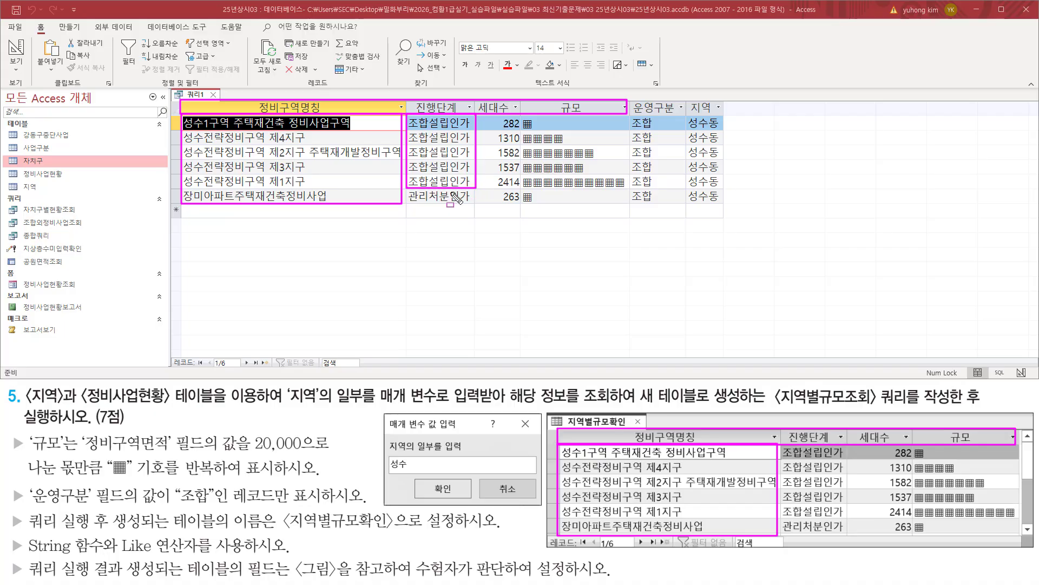
pyautogui.moveTo(407, 202); pyautogui.dragTo(467, 201)
pyautogui.moveTo(780, 446); pyautogui.dragTo(846, 516)
pyautogui.moveTo(782, 533); pyautogui.dragTo(842, 534)
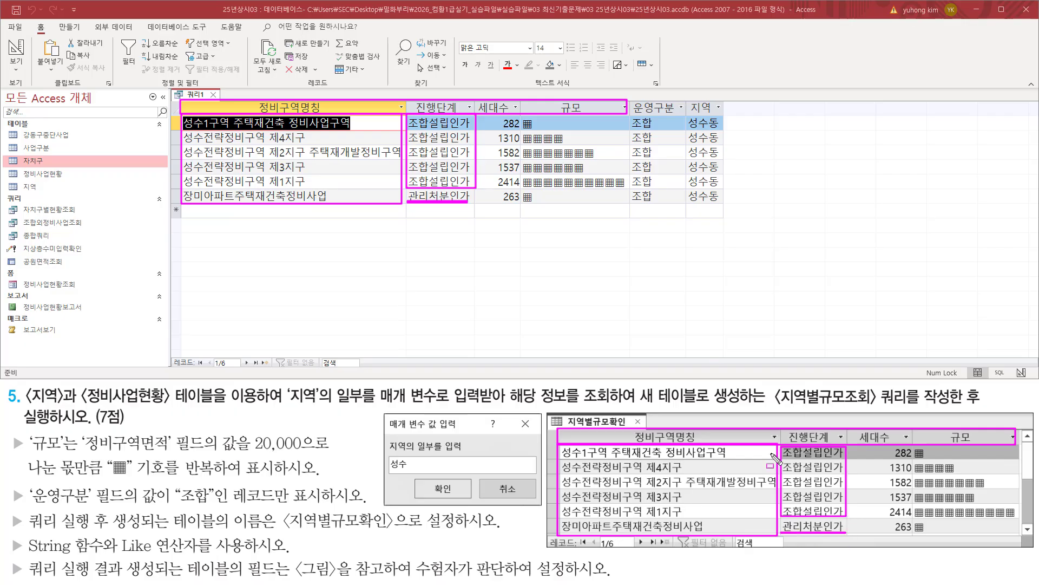
# - Compare the result's 세대수 values, 규모 symbols and record count with the sample 지역별규모확인 table
pyautogui.moveTo(498, 123); pyautogui.dragTo(522, 205)
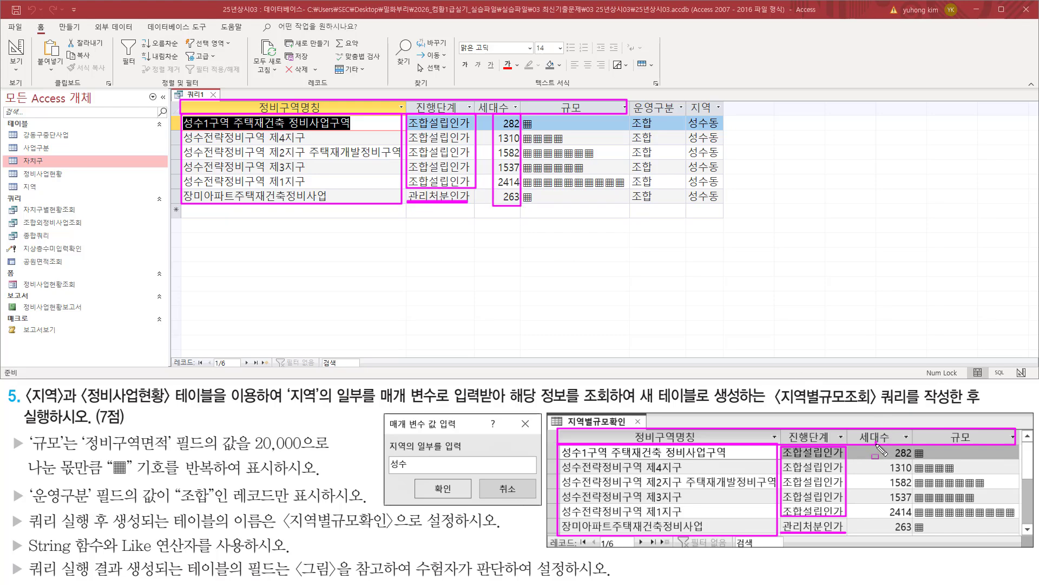
pyautogui.moveTo(876, 445)
pyautogui.mouseDown()
pyautogui.moveTo(898, 539)
pyautogui.moveTo(876, 441)
pyautogui.mouseUp()
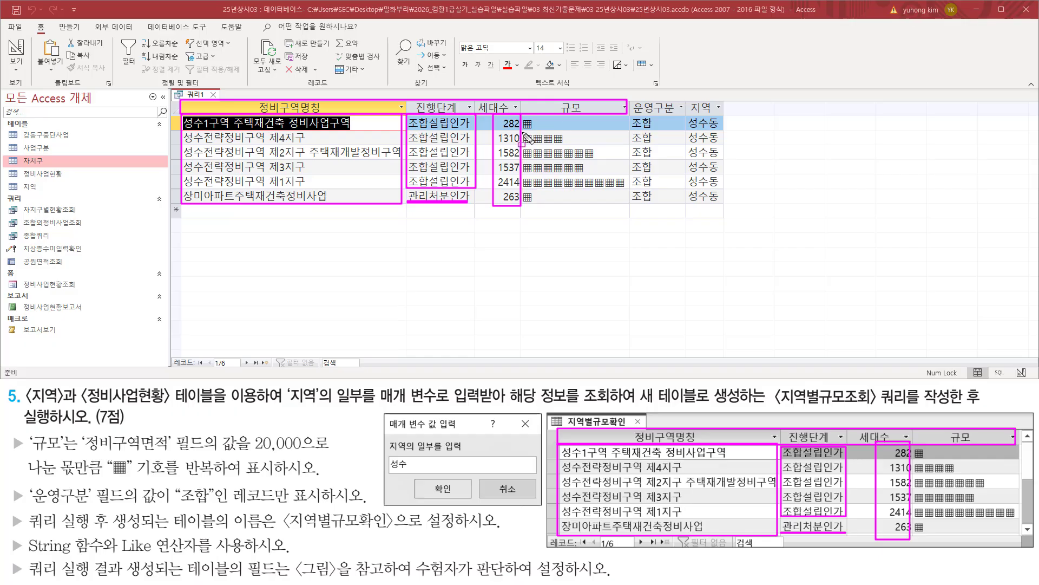
pyautogui.moveTo(524, 134)
pyautogui.mouseDown()
pyautogui.moveTo(536, 131)
pyautogui.moveTo(521, 204)
pyautogui.moveTo(542, 209)
pyautogui.mouseUp()
pyautogui.moveTo(914, 462); pyautogui.dragTo(928, 461)
pyautogui.moveTo(908, 532); pyautogui.dragTo(928, 532)
pyautogui.moveTo(523, 145); pyautogui.dragTo(565, 145)
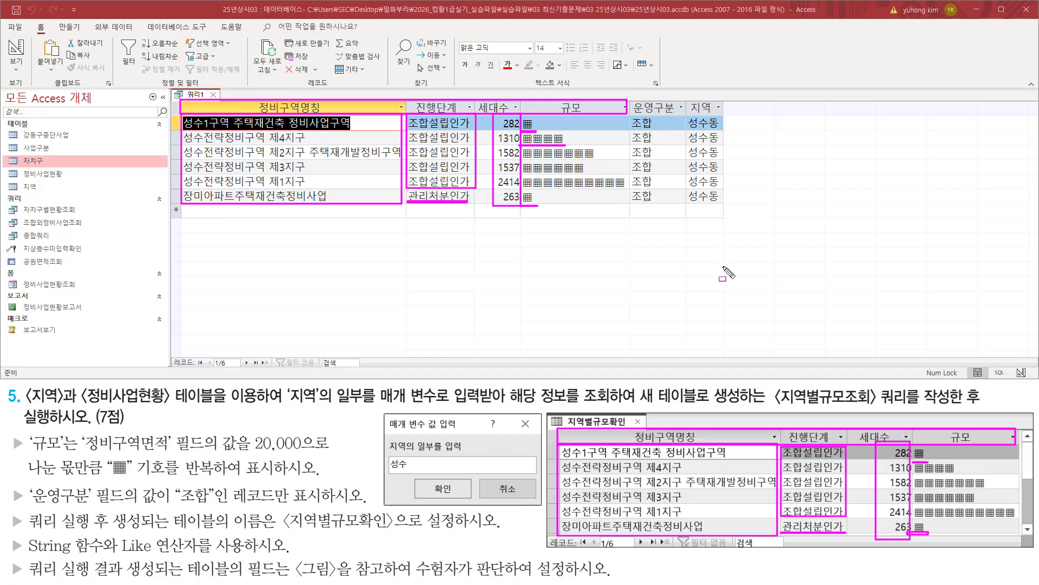
pyautogui.moveTo(911, 474); pyautogui.dragTo(967, 473)
pyautogui.moveTo(524, 158); pyautogui.dragTo(595, 158)
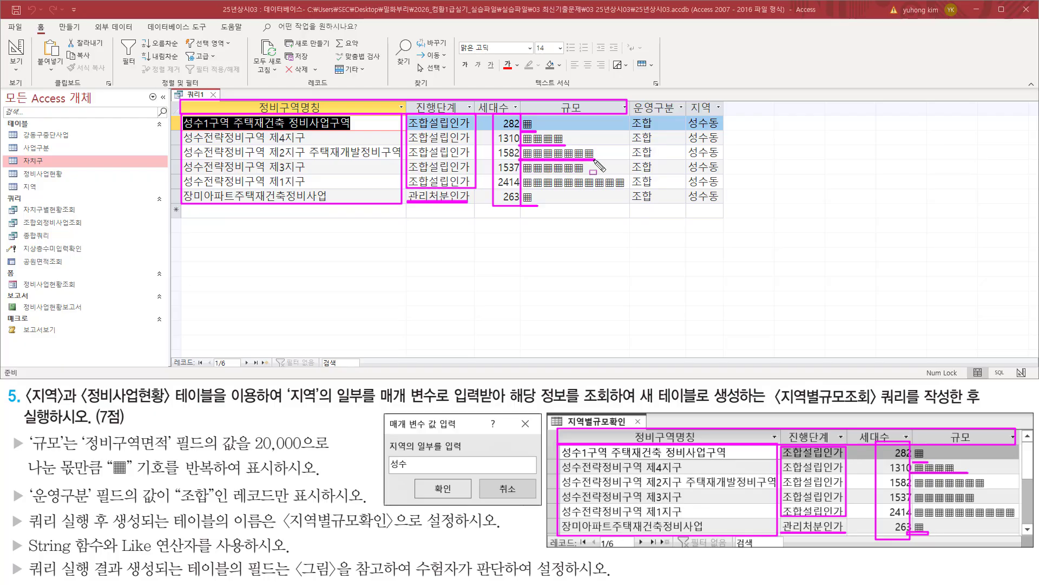
pyautogui.moveTo(525, 175); pyautogui.dragTo(590, 176)
pyautogui.moveTo(523, 189); pyautogui.dragTo(628, 189)
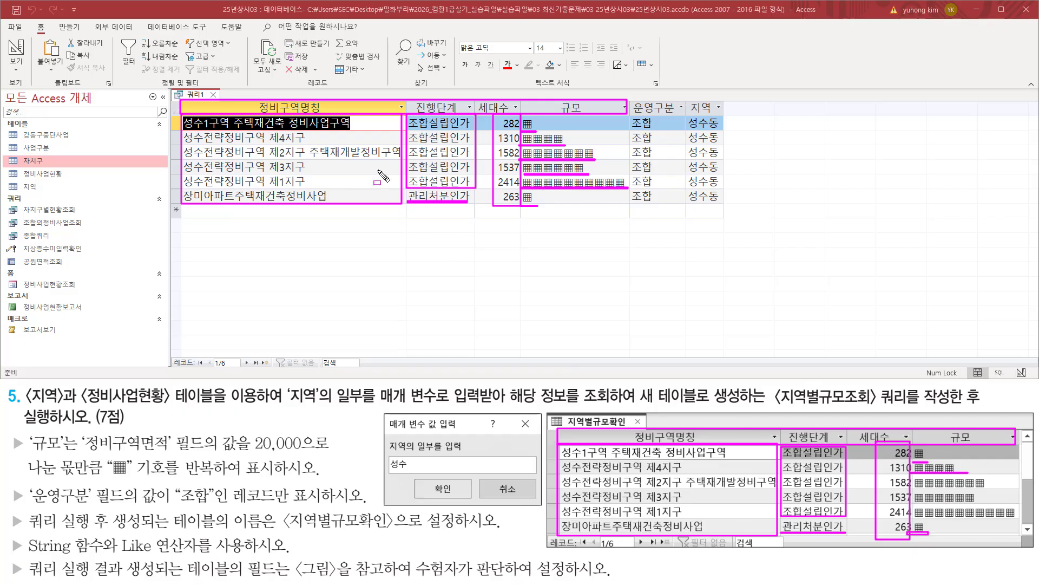
pyautogui.moveTo(547, 536); pyautogui.dragTo(669, 552)
pyautogui.moveTo(174, 356); pyautogui.dragTo(270, 370)
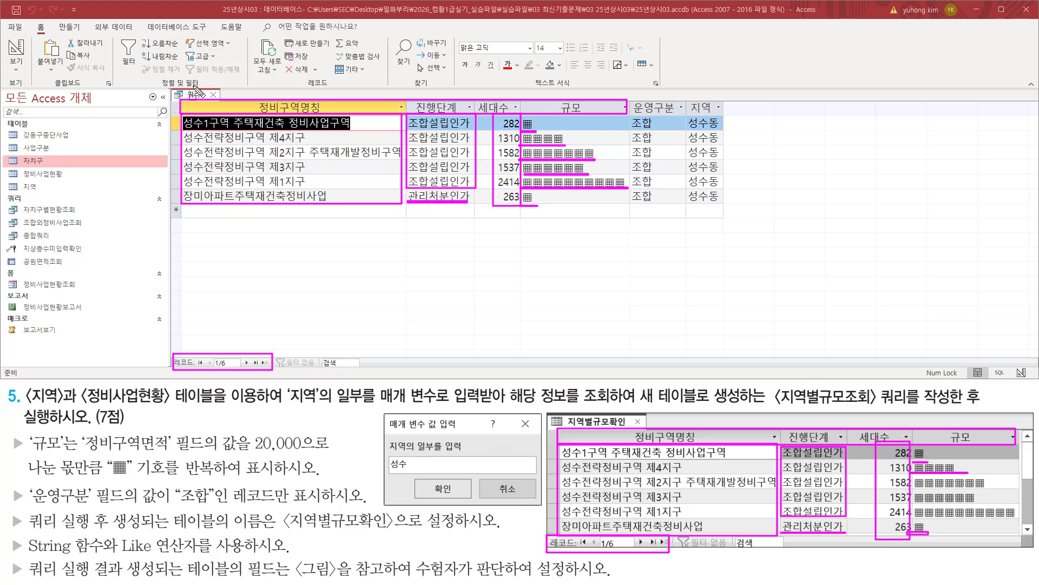
# - Return the query to Design view and hide the 운영구분 and 지역 fields from its output
pyautogui.press('Escape')
pyautogui.moveTo(629, 98); pyautogui.dragTo(729, 213)
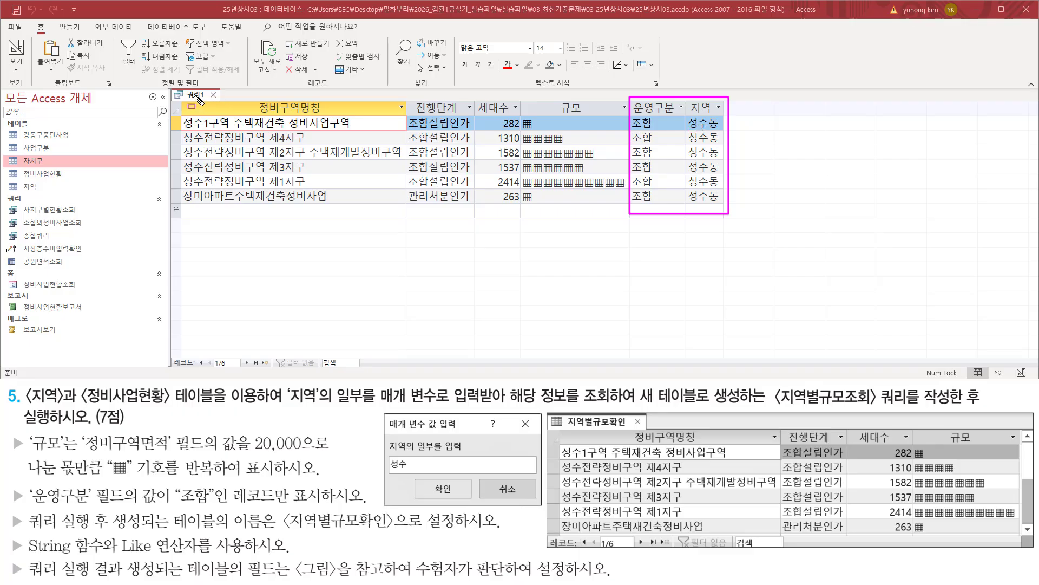
pyautogui.press('Escape')
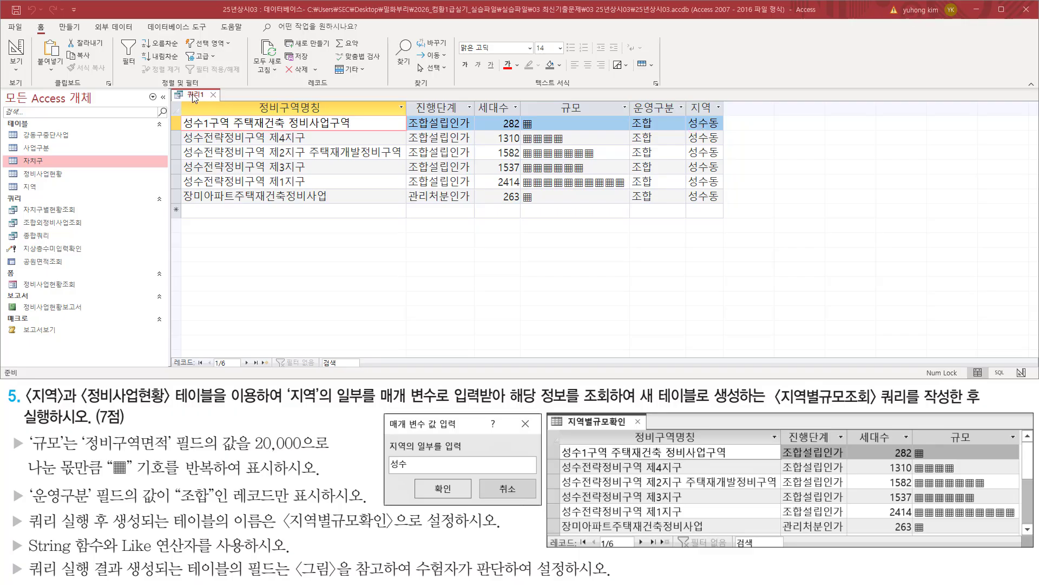
pyautogui.rightClick(194, 98)
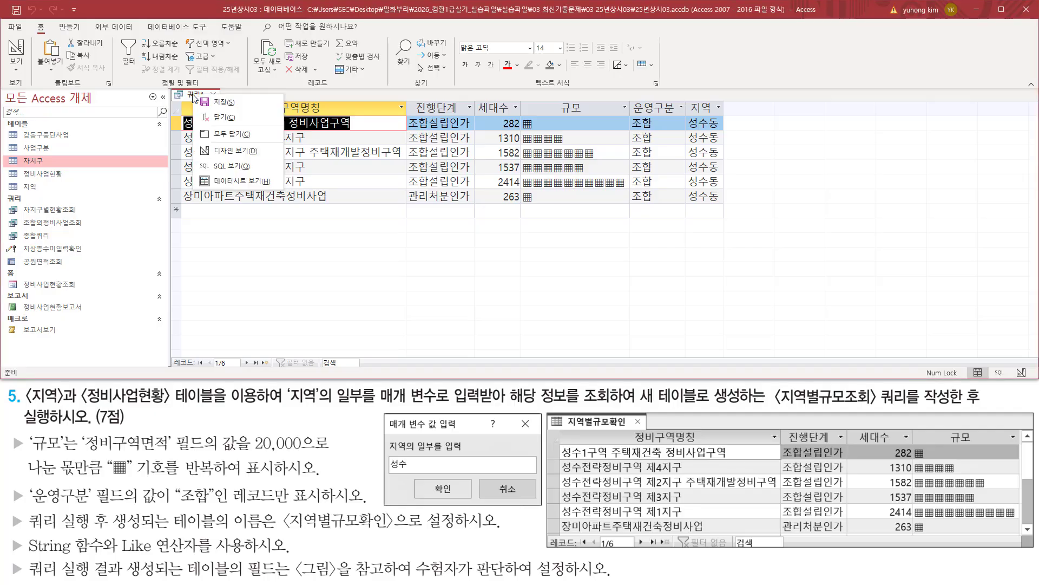
pyautogui.click(217, 151)
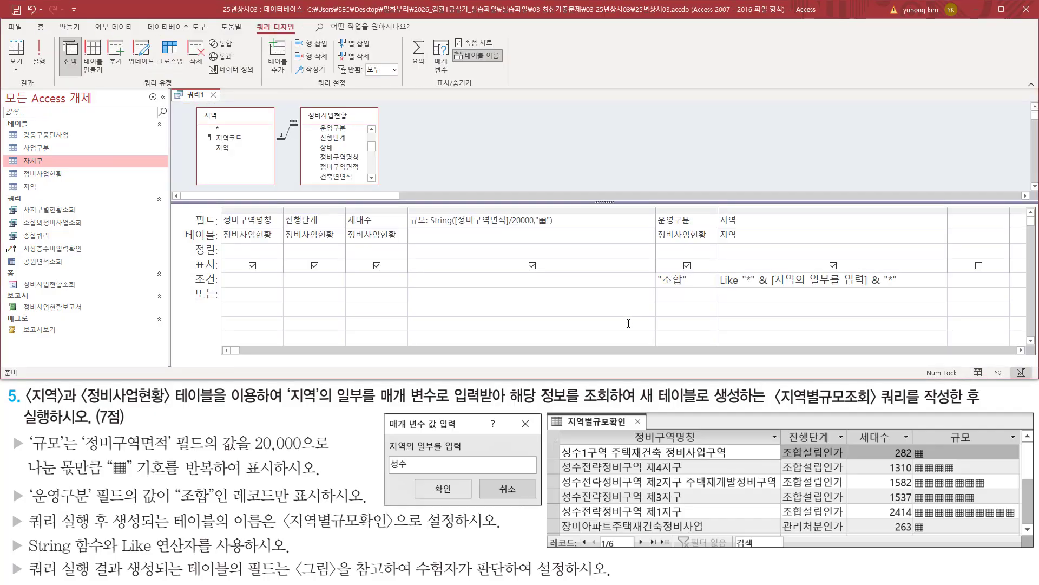
pyautogui.moveTo(655, 209); pyautogui.dragTo(944, 293)
pyautogui.moveTo(188, 256)
pyautogui.mouseDown()
pyautogui.moveTo(217, 271)
pyautogui.moveTo(190, 257)
pyautogui.mouseUp()
pyautogui.moveTo(677, 257); pyautogui.dragTo(702, 272)
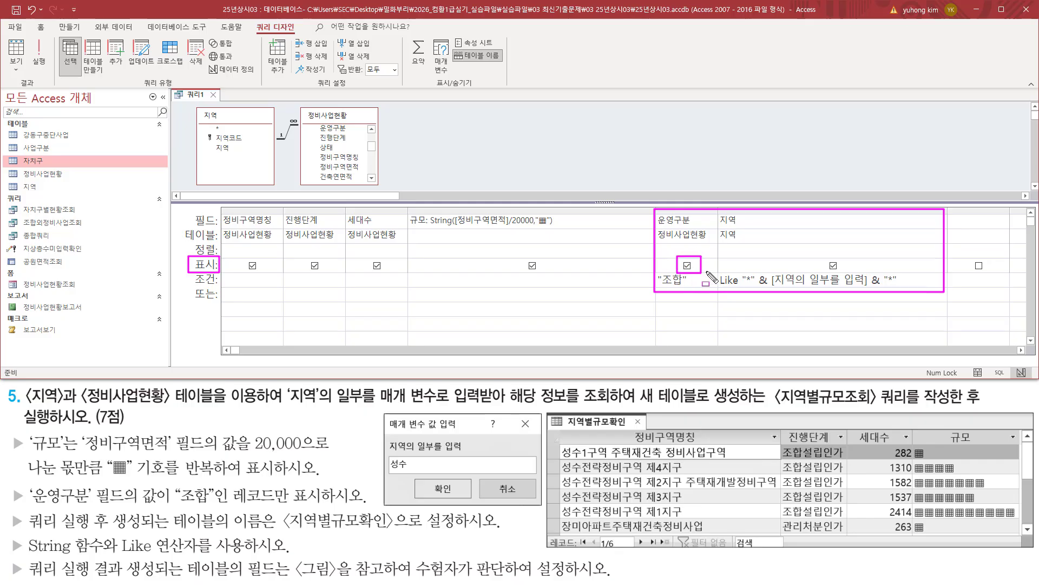
pyautogui.moveTo(820, 256); pyautogui.dragTo(847, 272)
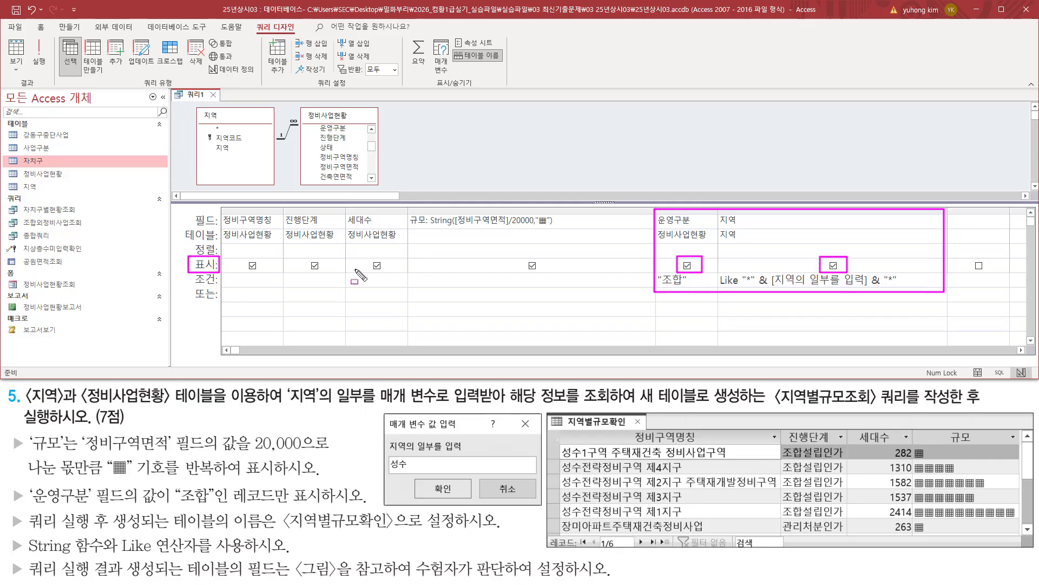
pyautogui.press('Escape')
pyautogui.click(687, 266)
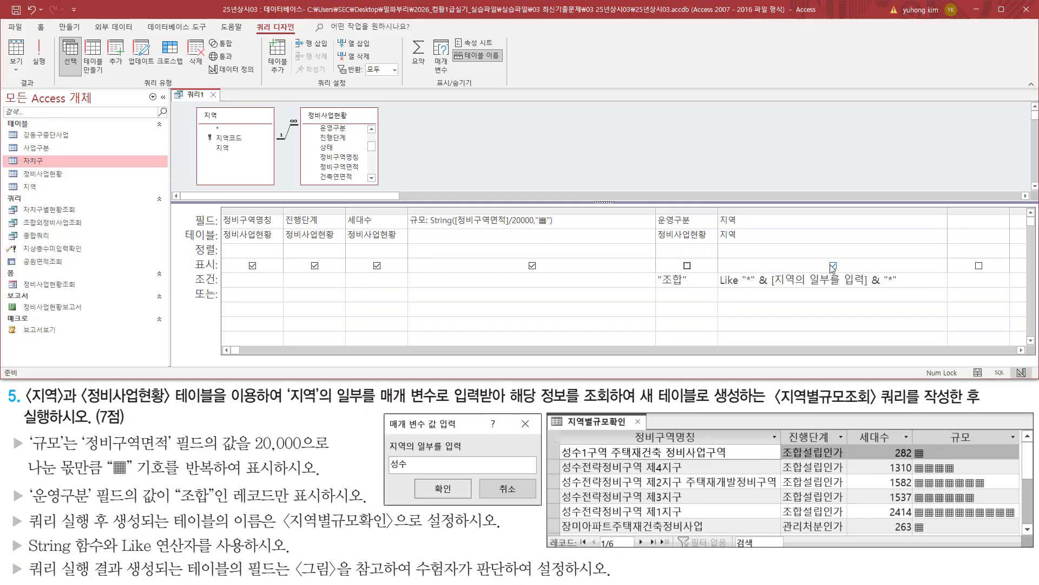
pyautogui.click(833, 265)
pyautogui.moveTo(678, 256)
pyautogui.mouseDown()
pyautogui.moveTo(699, 273)
pyautogui.moveTo(851, 273)
pyautogui.mouseUp()
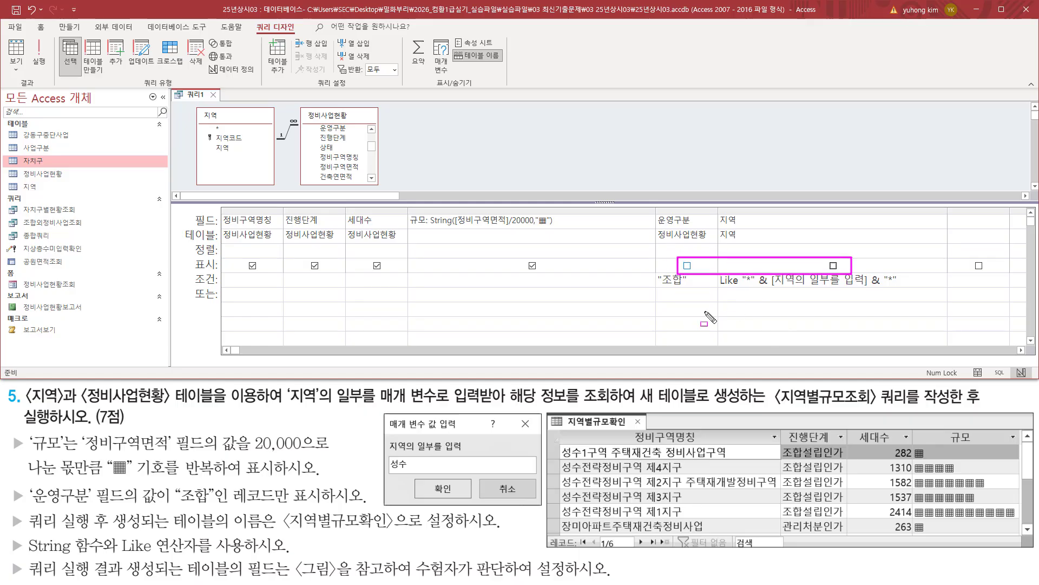
pyautogui.press('Escape')
# - Run the query with 성수 as the 지역의 일부를 입력 parameter and compare the result with the sample table
pyautogui.click(38, 54)
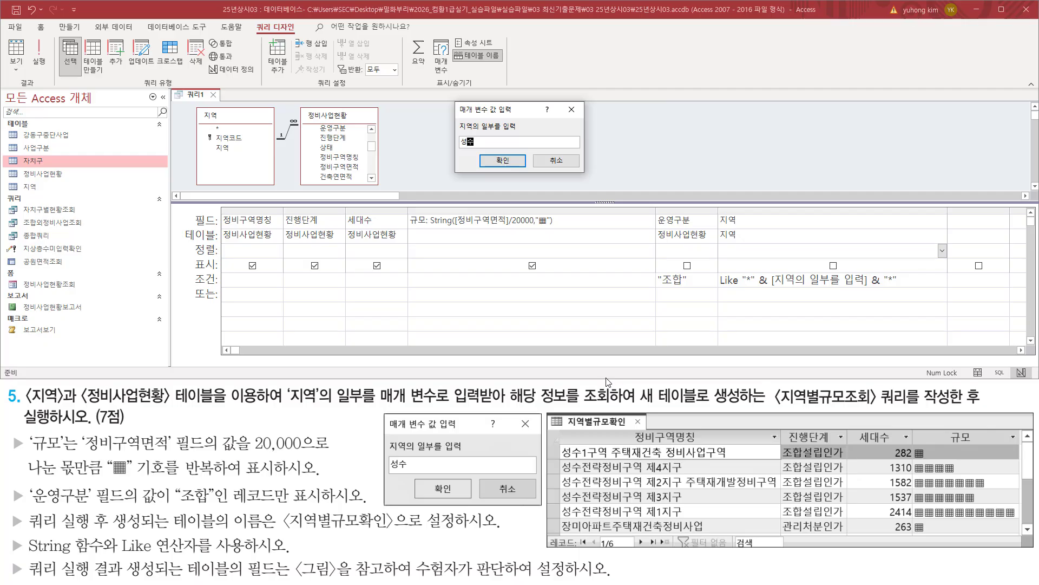
pyautogui.moveTo(491, 152); pyautogui.dragTo(518, 171)
pyautogui.press('Escape')
pyautogui.click(503, 161)
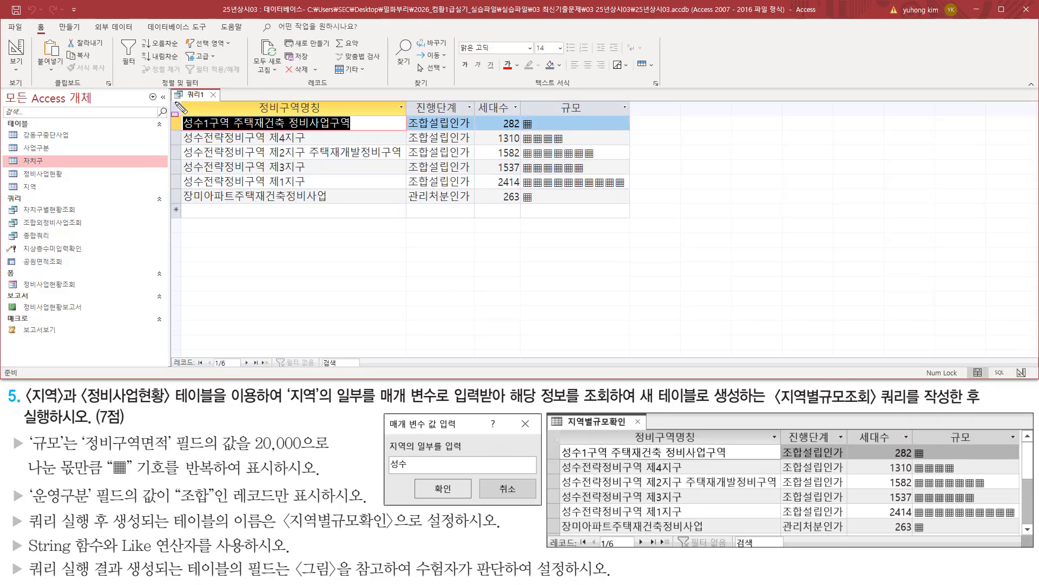
pyautogui.moveTo(181, 101)
pyautogui.mouseDown()
pyautogui.moveTo(584, 221)
pyautogui.moveTo(628, 216)
pyautogui.moveTo(626, 206)
pyautogui.mouseUp()
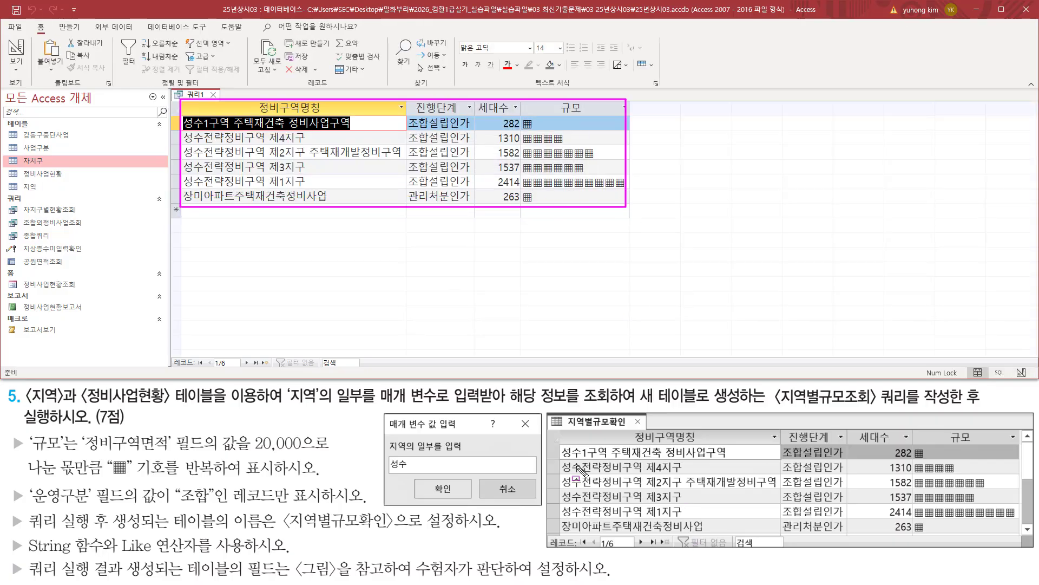
pyautogui.moveTo(562, 428)
pyautogui.mouseDown()
pyautogui.moveTo(894, 539)
pyautogui.moveTo(1015, 540)
pyautogui.mouseUp()
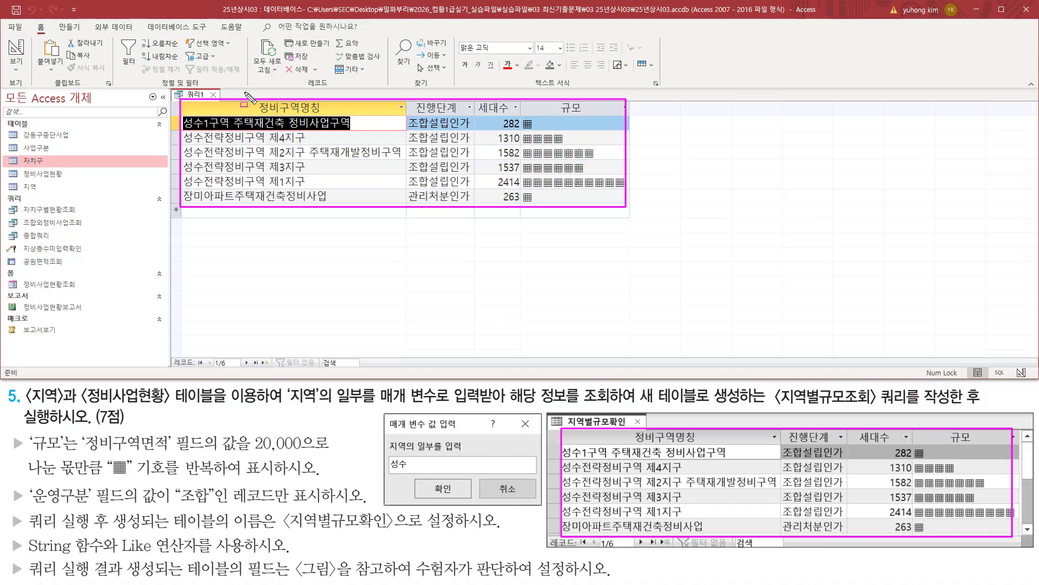
pyautogui.press('Escape')
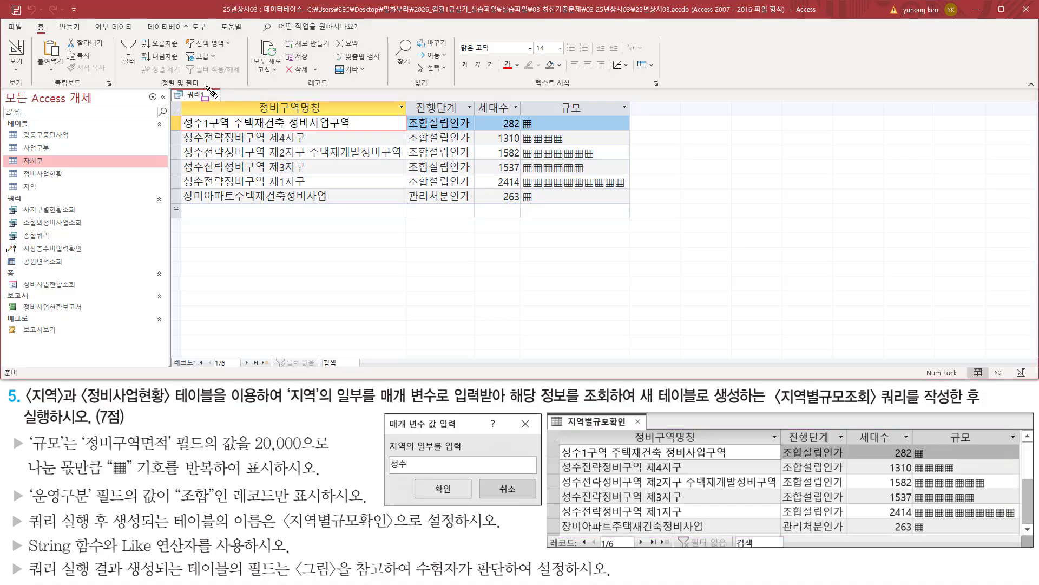
# - Return the query to Design view and start converting it into a make-table query
pyautogui.moveTo(205, 85); pyautogui.dragTo(222, 103)
pyautogui.moveTo(509, 403); pyautogui.dragTo(953, 406)
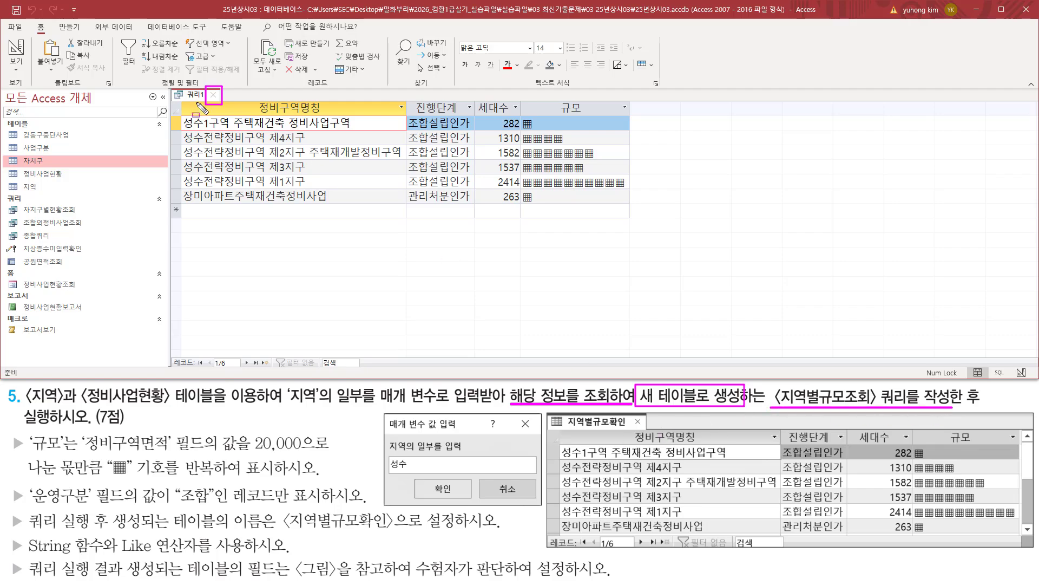
pyautogui.press('Escape')
pyautogui.rightClick(196, 96)
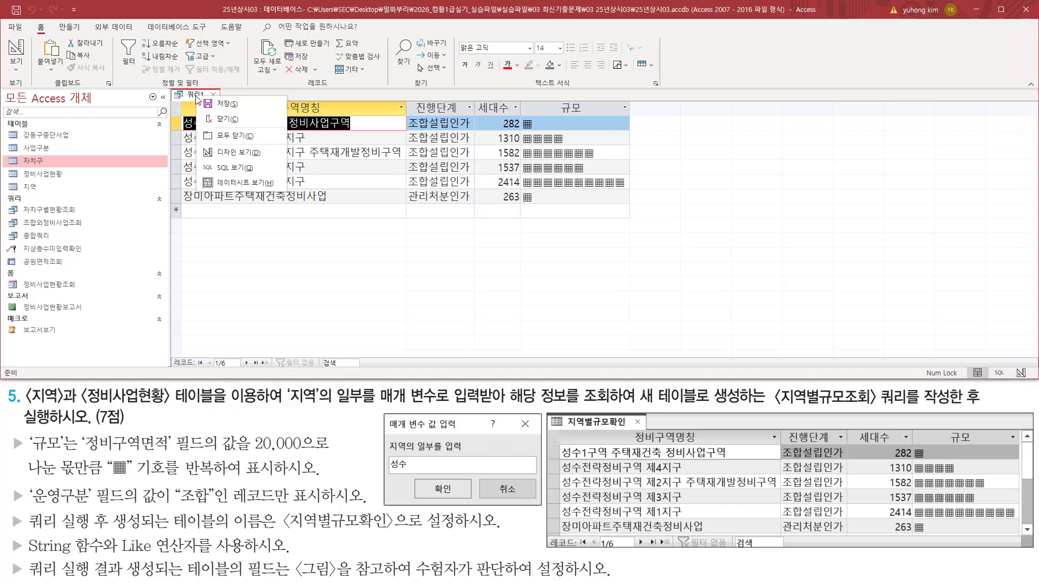
pyautogui.click(214, 153)
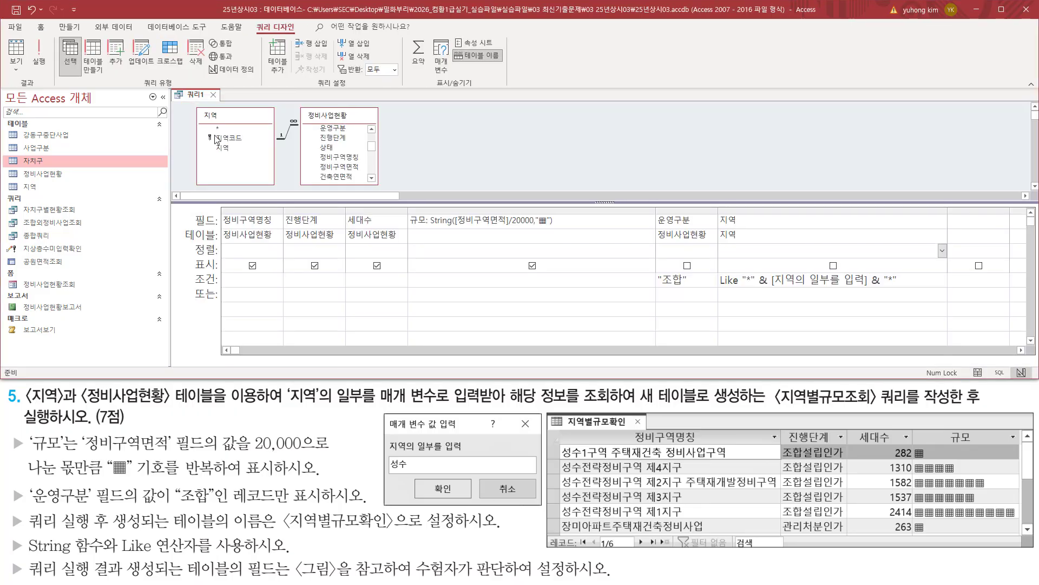
pyautogui.moveTo(142, 79); pyautogui.dragTo(179, 90)
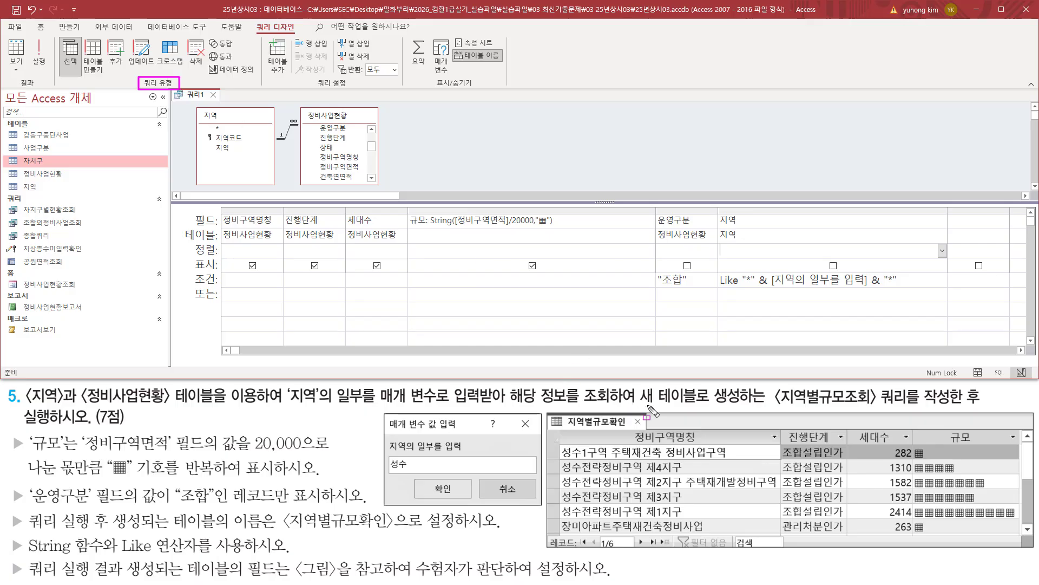
pyautogui.moveTo(641, 405); pyautogui.dragTo(756, 405)
pyautogui.moveTo(85, 37); pyautogui.dragTo(107, 81)
pyautogui.press('Escape')
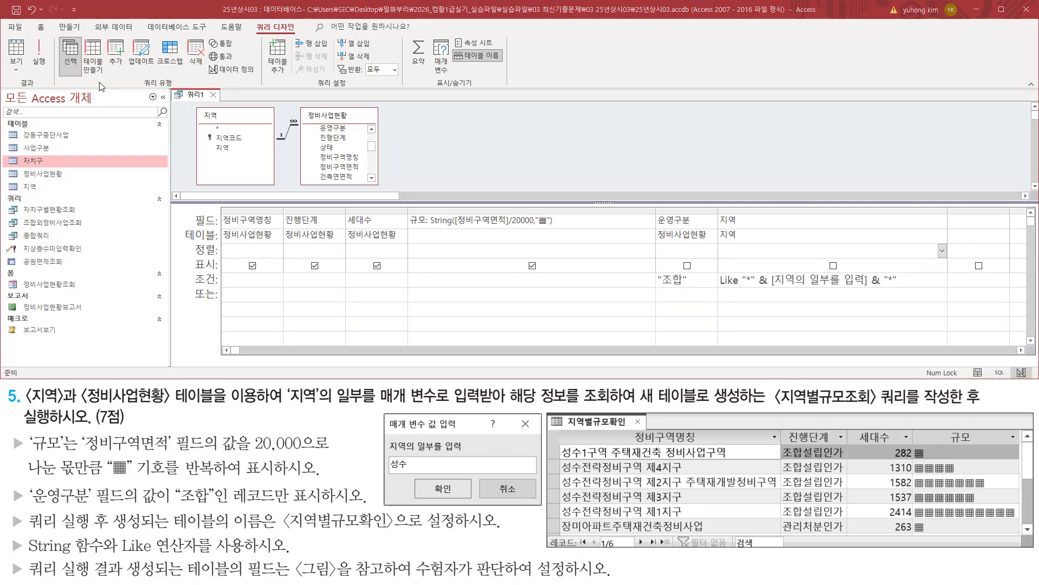
pyautogui.click(93, 55)
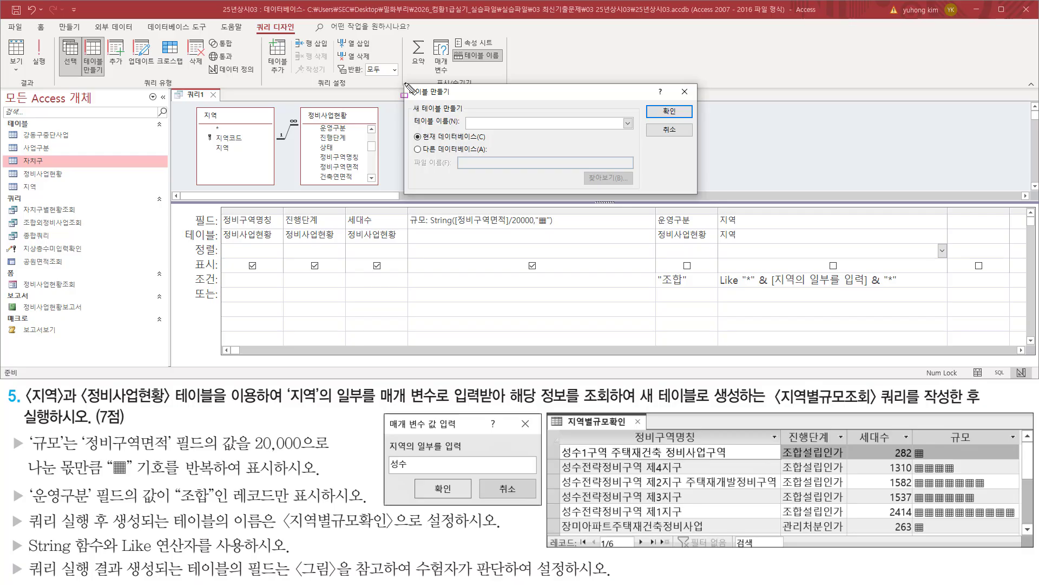
pyautogui.moveTo(405, 82)
pyautogui.mouseDown()
pyautogui.moveTo(698, 190)
pyautogui.moveTo(704, 201)
pyautogui.mouseUp()
pyautogui.press('Escape')
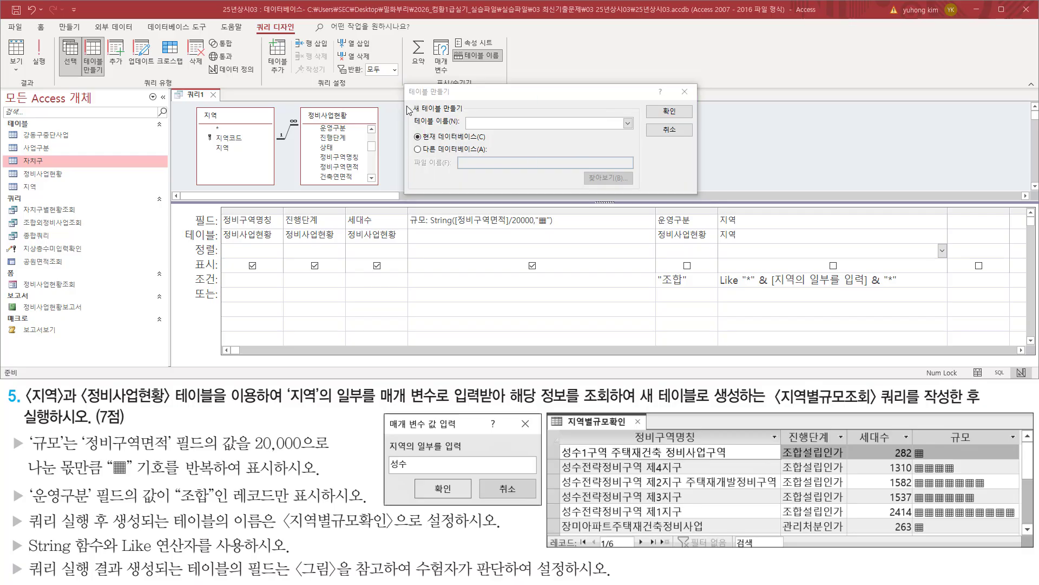
# - Set the new table's name to 지역별규모확인 in the current database and accept the make-table settings
pyautogui.moveTo(410, 100)
pyautogui.mouseDown()
pyautogui.moveTo(495, 143)
pyautogui.moveTo(521, 131)
pyautogui.mouseUp()
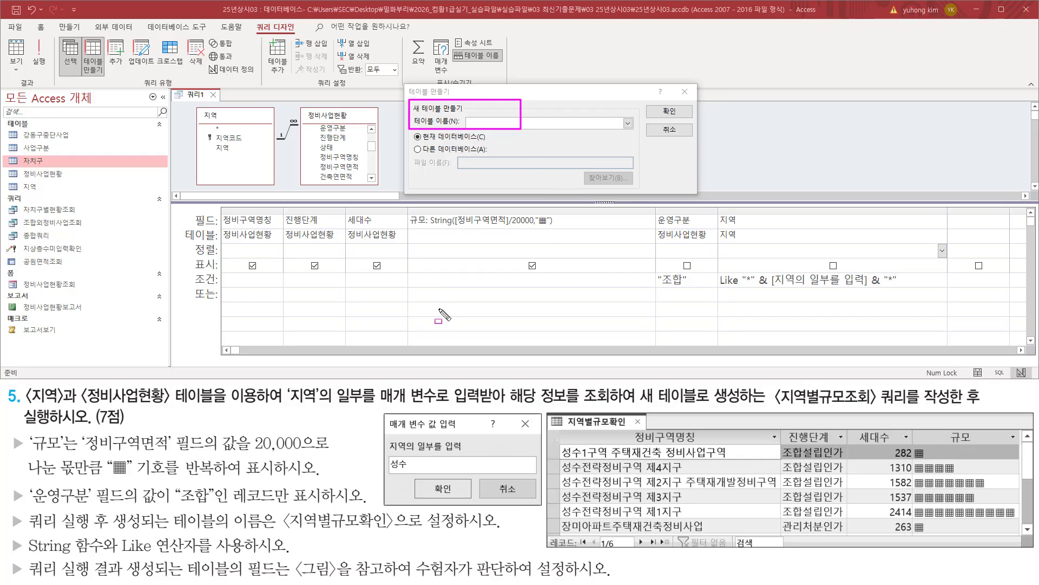
pyautogui.moveTo(8, 508)
pyautogui.mouseDown()
pyautogui.moveTo(23, 534)
pyautogui.moveTo(391, 532)
pyautogui.mouseUp()
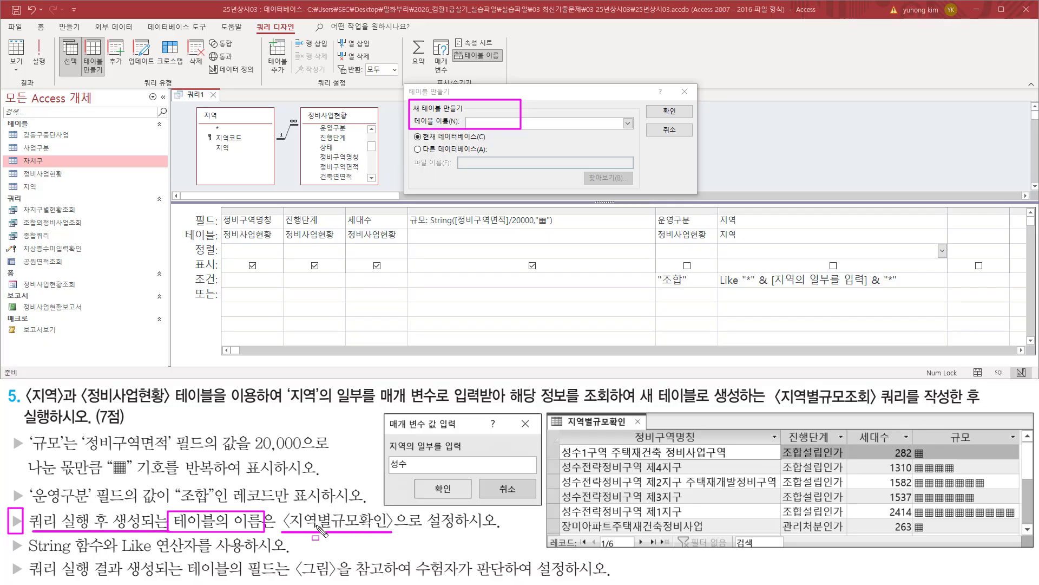
pyautogui.moveTo(468, 119); pyautogui.dragTo(512, 127)
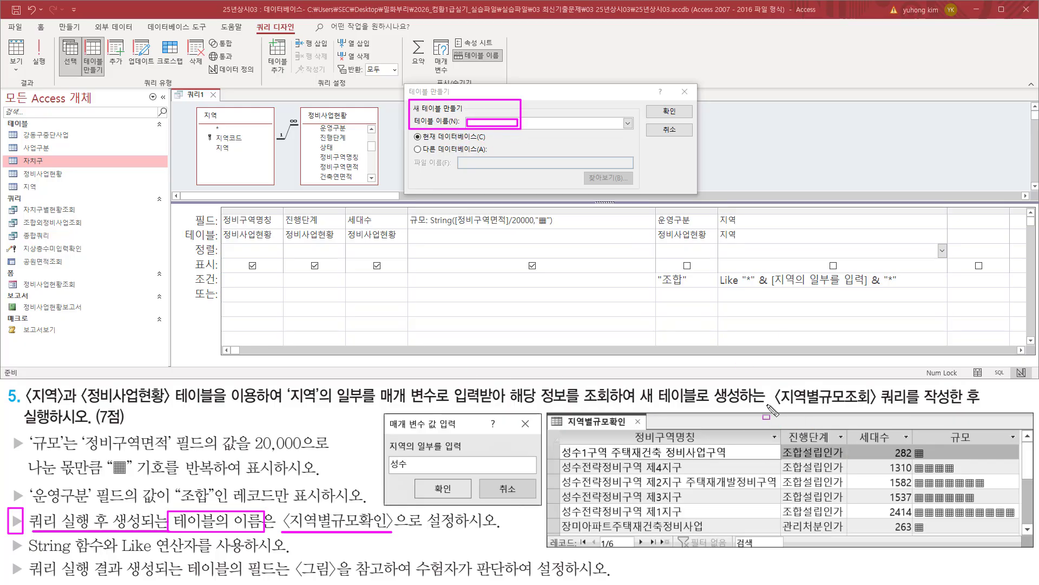
pyautogui.moveTo(767, 406); pyautogui.dragTo(935, 405)
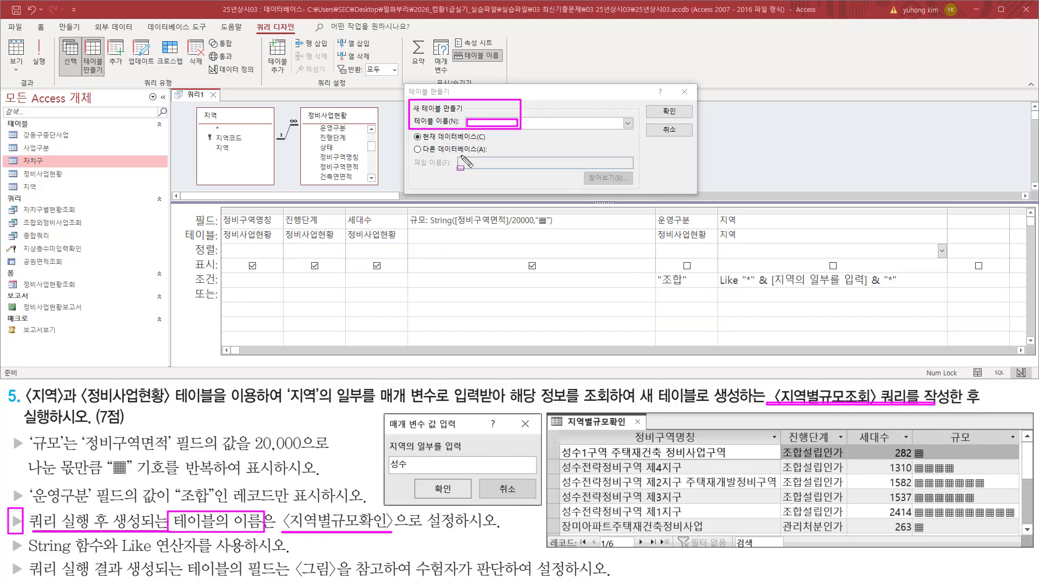
pyautogui.press('Escape')
pyautogui.click(480, 124)
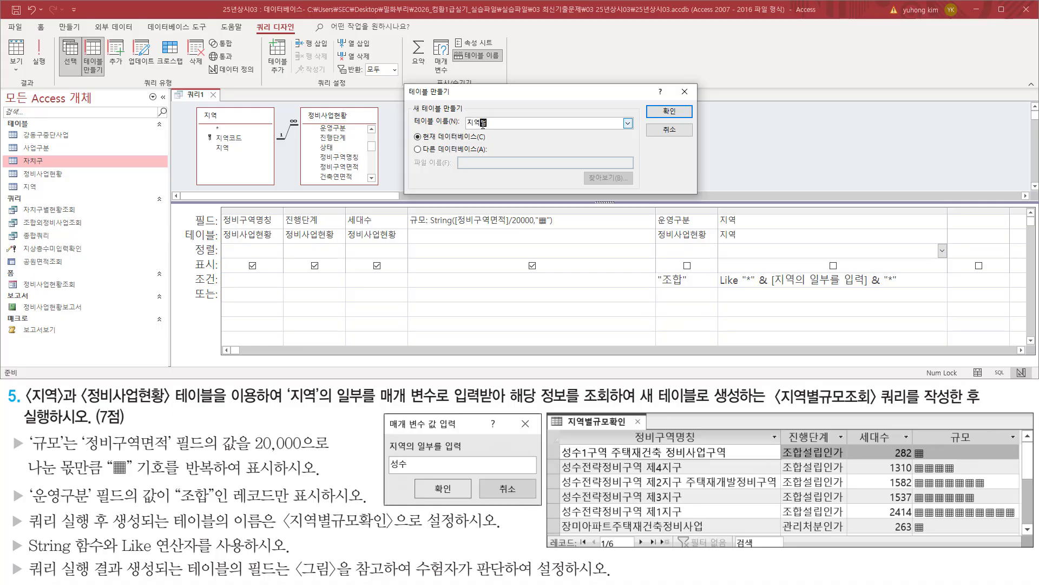
pyautogui.write('지역별규모확인')
pyautogui.moveTo(463, 130); pyautogui.dragTo(520, 129)
pyautogui.moveTo(173, 533); pyautogui.dragTo(393, 534)
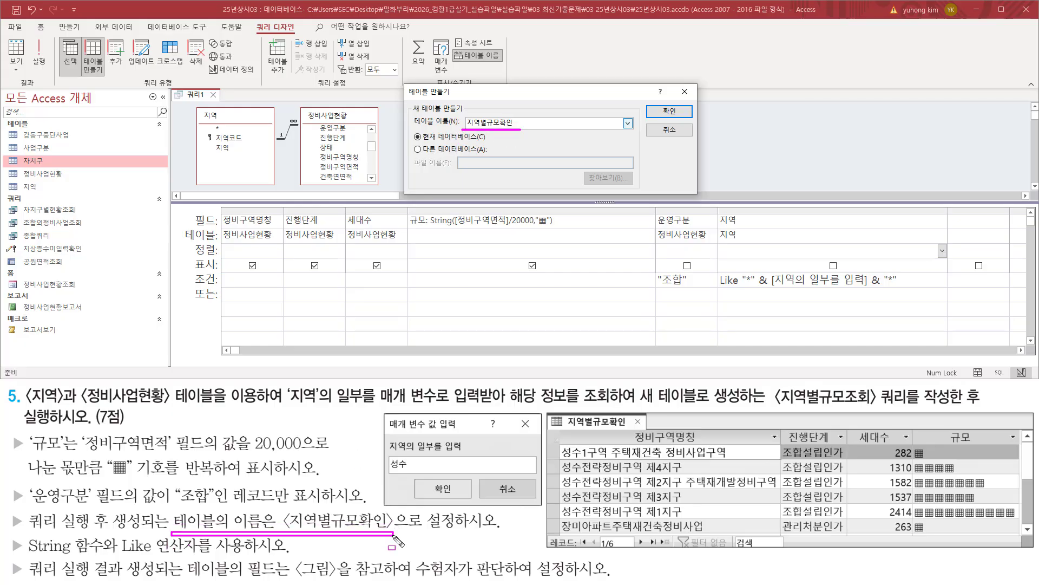
pyautogui.moveTo(459, 109)
pyautogui.mouseDown()
pyautogui.moveTo(476, 128)
pyautogui.moveTo(527, 145)
pyautogui.moveTo(523, 136)
pyautogui.mouseUp()
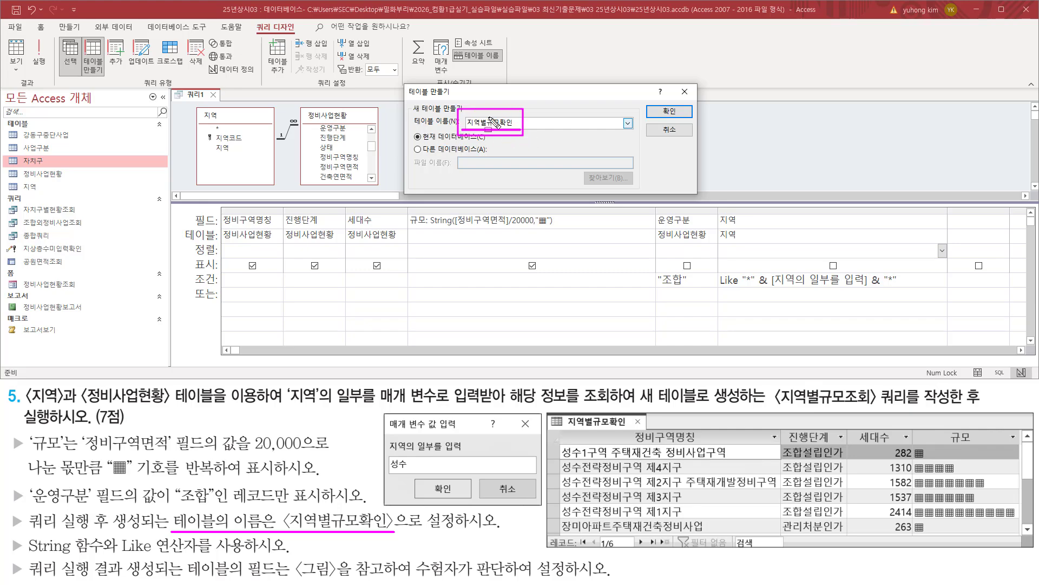
pyautogui.moveTo(658, 102); pyautogui.dragTo(679, 134)
pyautogui.click(669, 111)
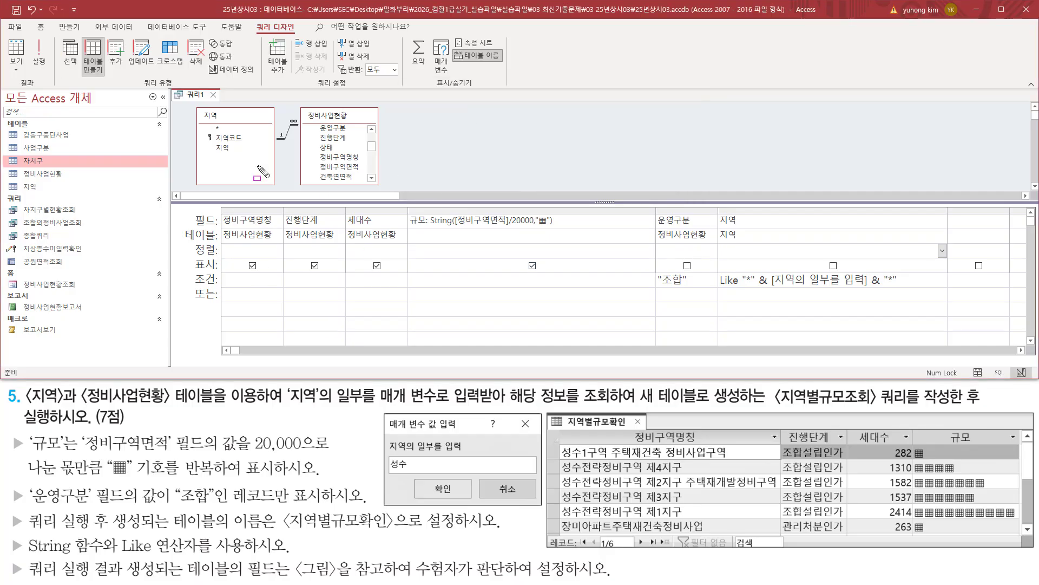
# - Run the make-table query with 성수 as the 지역의 일부를 입력 parameter and approve creating the new table
pyautogui.moveTo(30, 37); pyautogui.dragTo(51, 71)
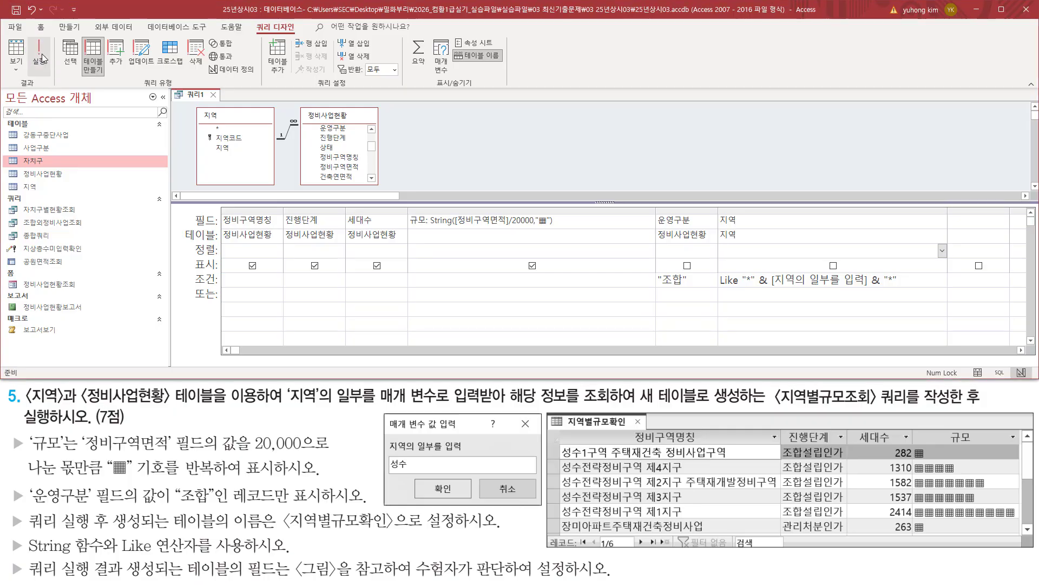
pyautogui.click(41, 54)
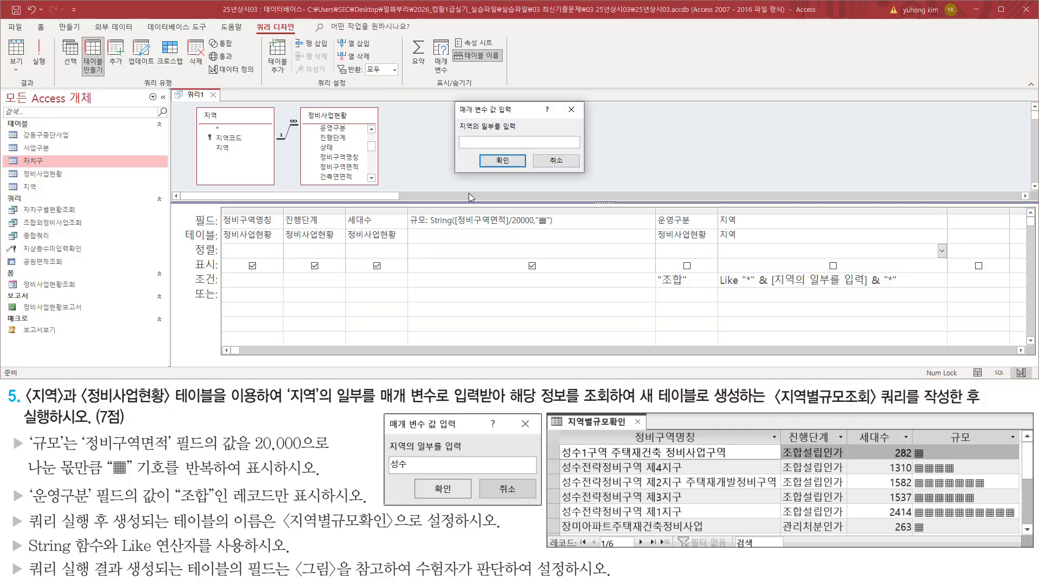
pyautogui.moveTo(456, 102); pyautogui.dragTo(583, 171)
pyautogui.press('Escape')
pyautogui.moveTo(480, 153); pyautogui.dragTo(526, 169)
pyautogui.press('Escape')
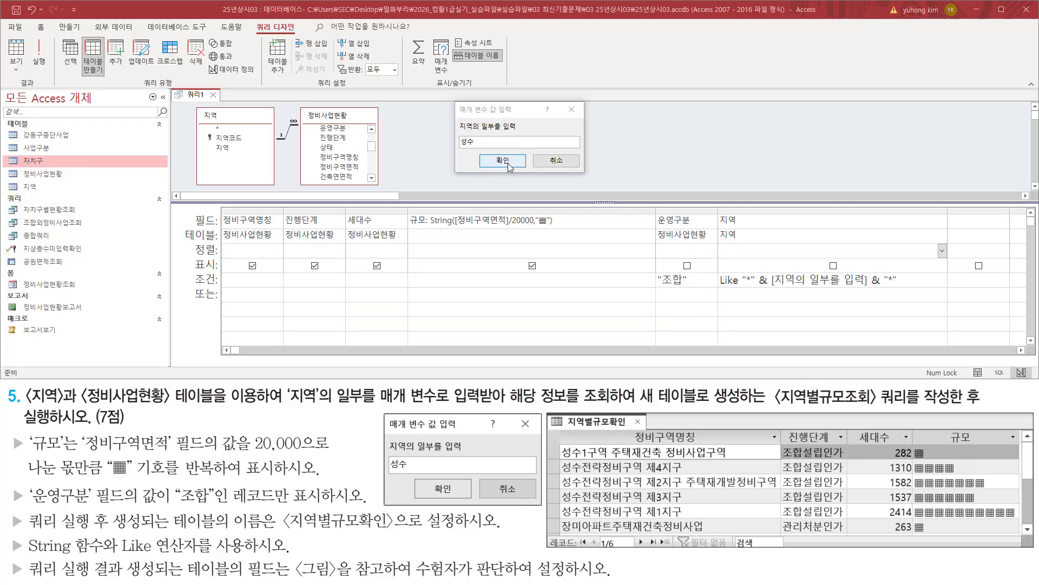
pyautogui.click(503, 160)
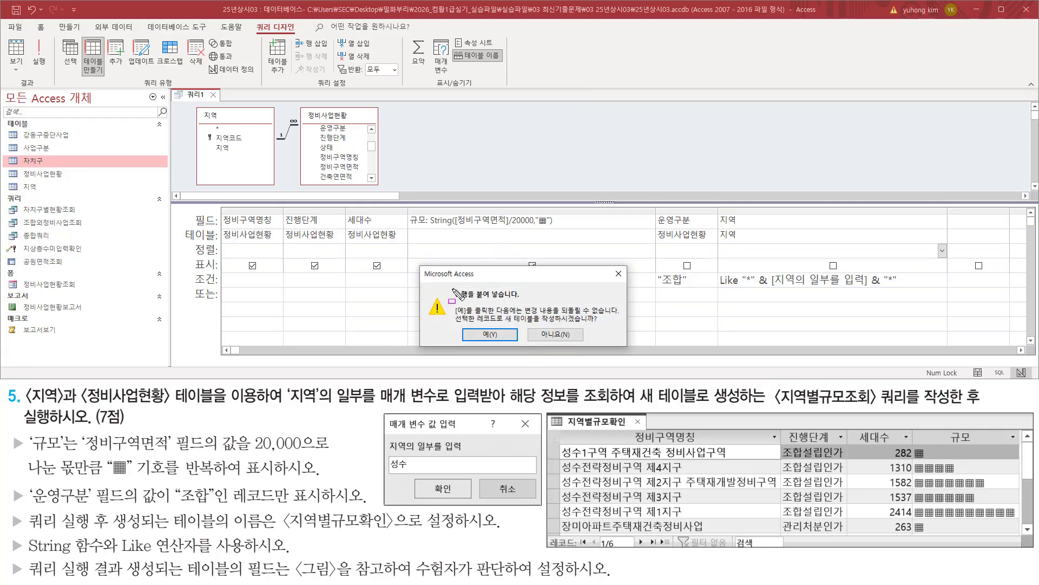
pyautogui.moveTo(451, 286); pyautogui.dragTo(593, 325)
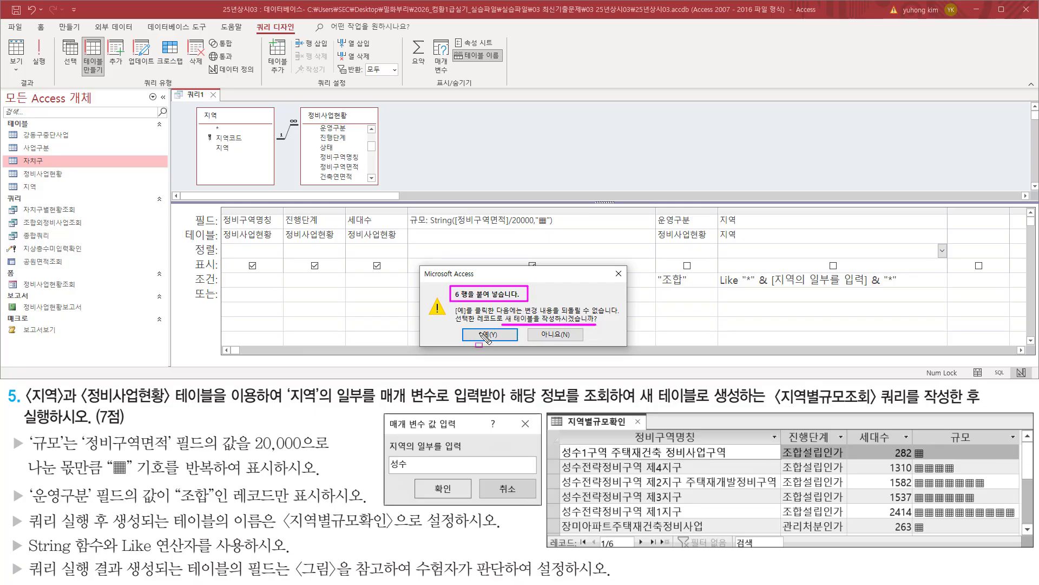
pyautogui.press('Escape')
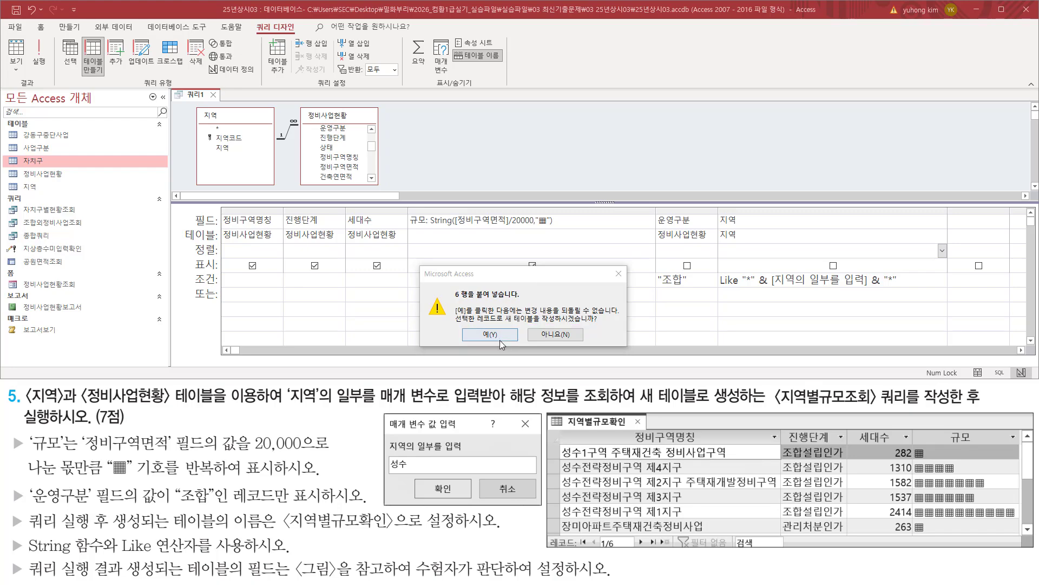
pyautogui.click(498, 337)
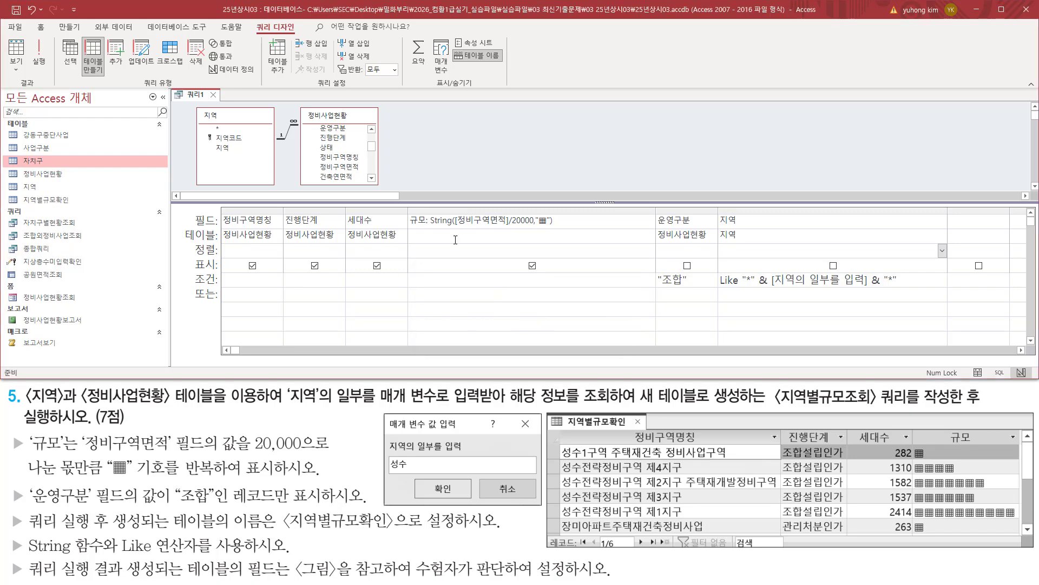
# - Close the unnamed make-table query and choose to save its design changes
pyautogui.moveTo(9, 190); pyautogui.dragTo(73, 210)
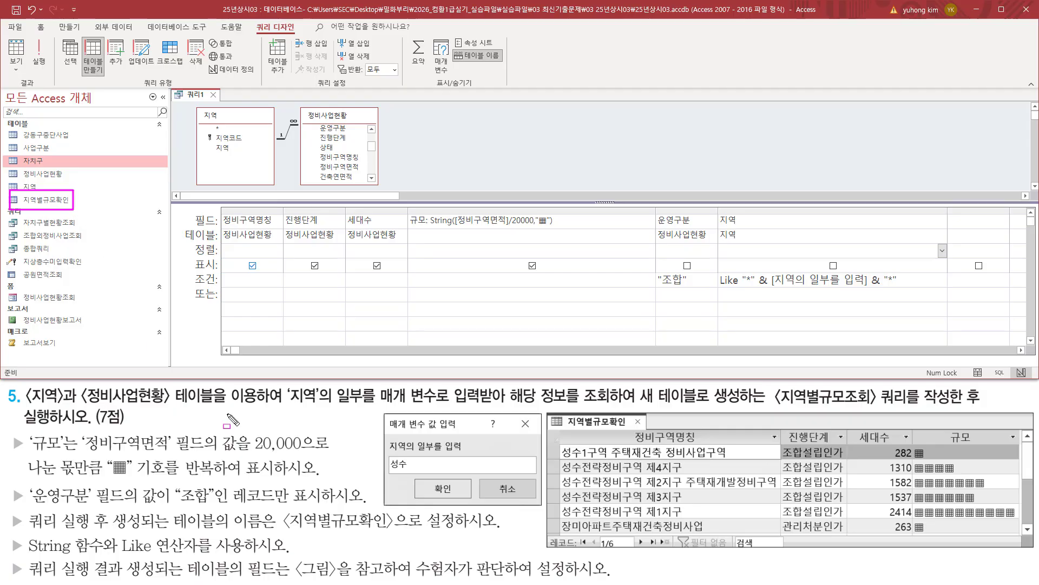
pyautogui.moveTo(168, 527); pyautogui.dragTo(412, 535)
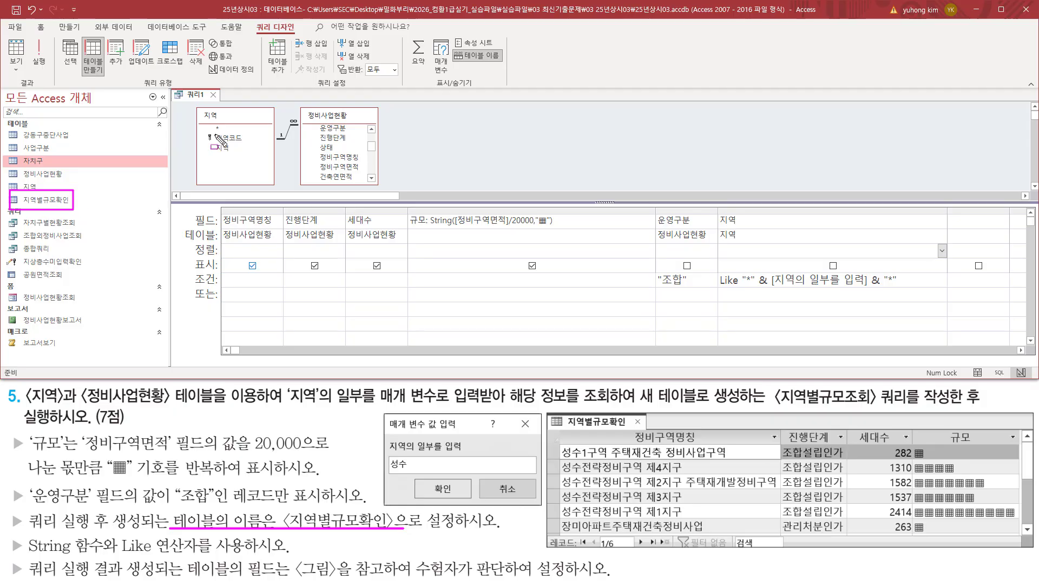
pyautogui.moveTo(207, 87); pyautogui.dragTo(219, 101)
pyautogui.moveTo(217, 114); pyautogui.dragTo(222, 105)
pyautogui.press('Escape')
pyautogui.click(213, 95)
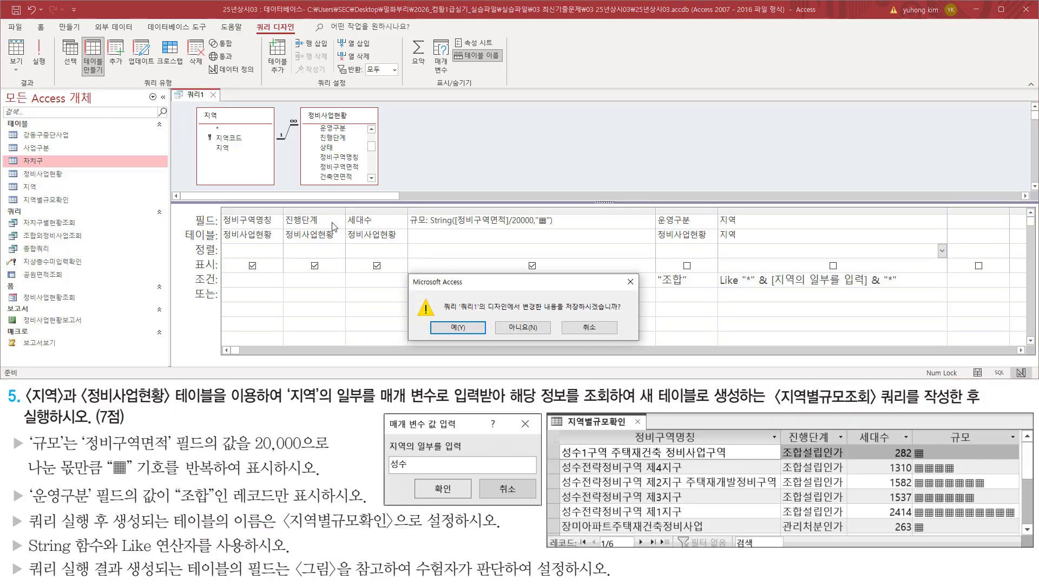
pyautogui.moveTo(563, 313); pyautogui.dragTo(624, 313)
pyautogui.moveTo(433, 319); pyautogui.dragTo(443, 332)
pyautogui.press('Escape')
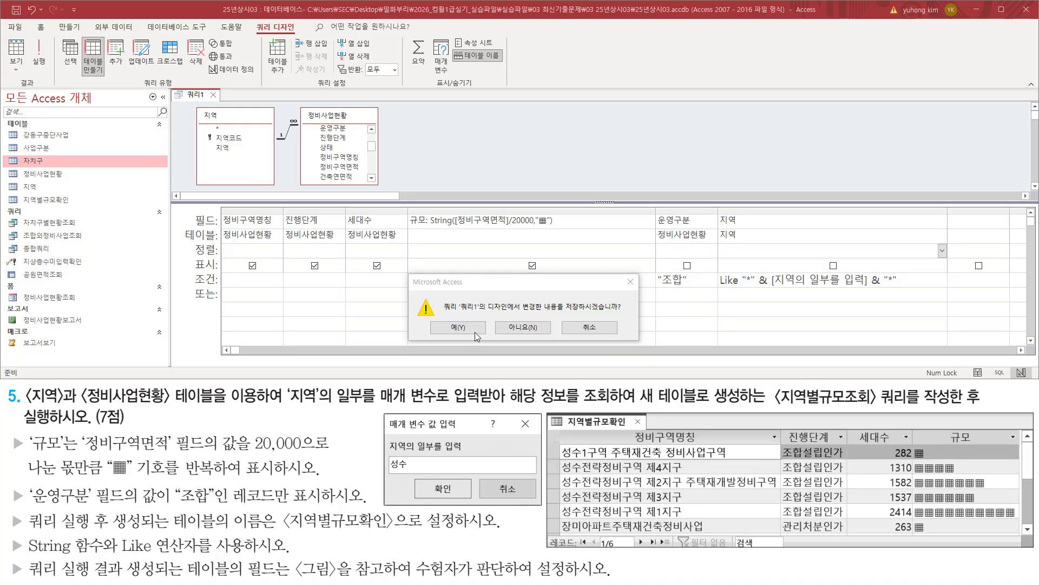
pyautogui.click(458, 327)
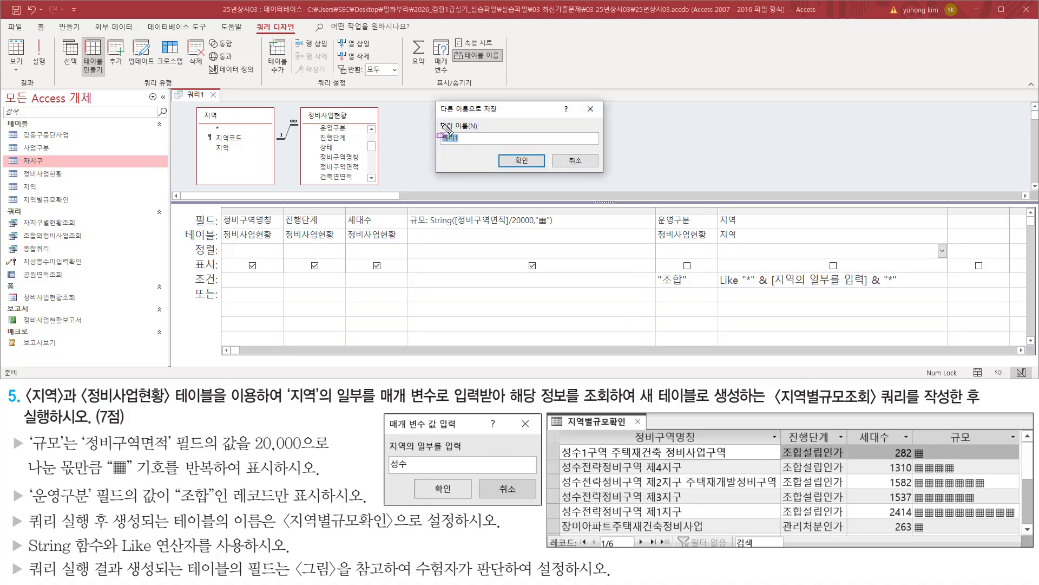
# - Name the query 지역별규모조회 and save it
pyautogui.moveTo(435, 119); pyautogui.dragTo(492, 146)
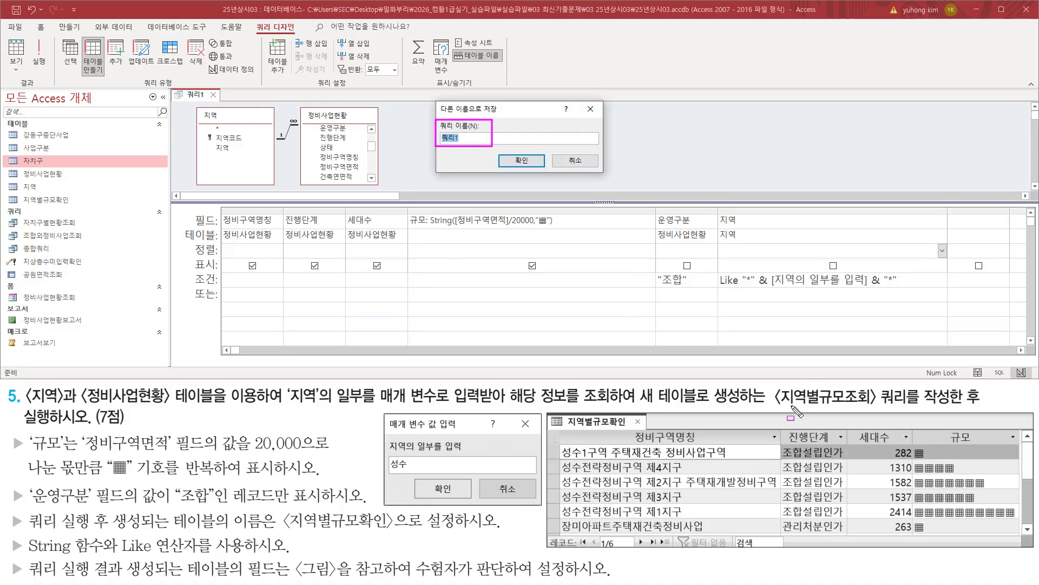
pyautogui.moveTo(773, 405); pyautogui.dragTo(920, 405)
pyautogui.press('Escape')
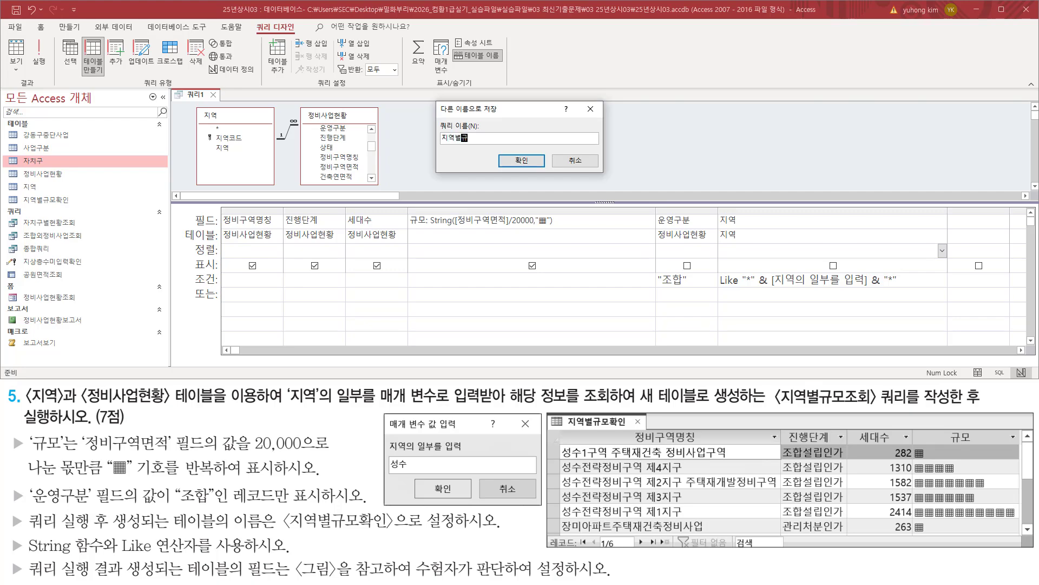
pyautogui.write('모조회')
pyautogui.moveTo(440, 145); pyautogui.dragTo(499, 145)
pyautogui.click(529, 164)
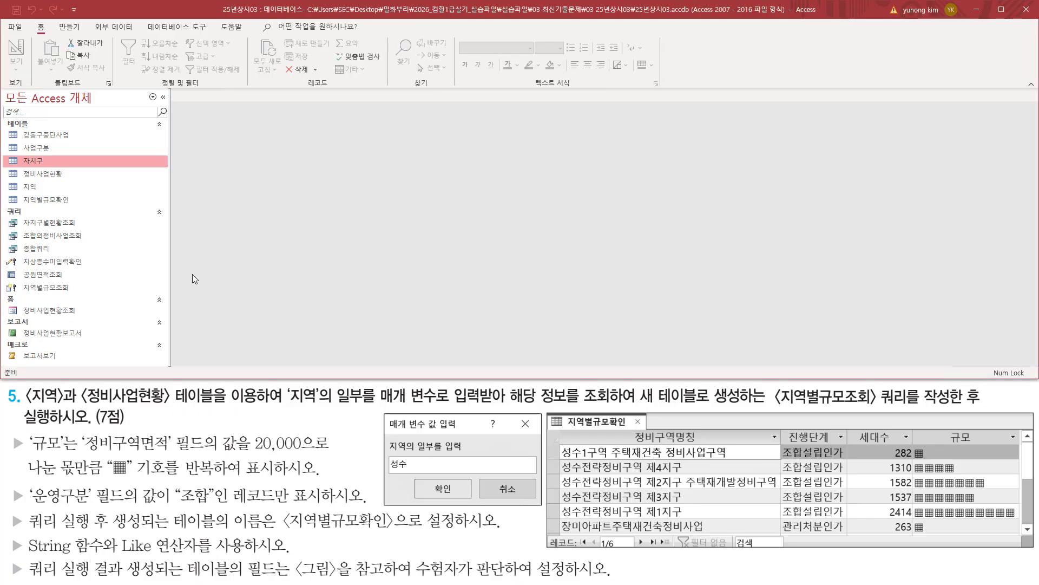
# - Open the generated 지역별규모확인 table in Datasheet view
pyautogui.moveTo(16, 294); pyautogui.dragTo(70, 294)
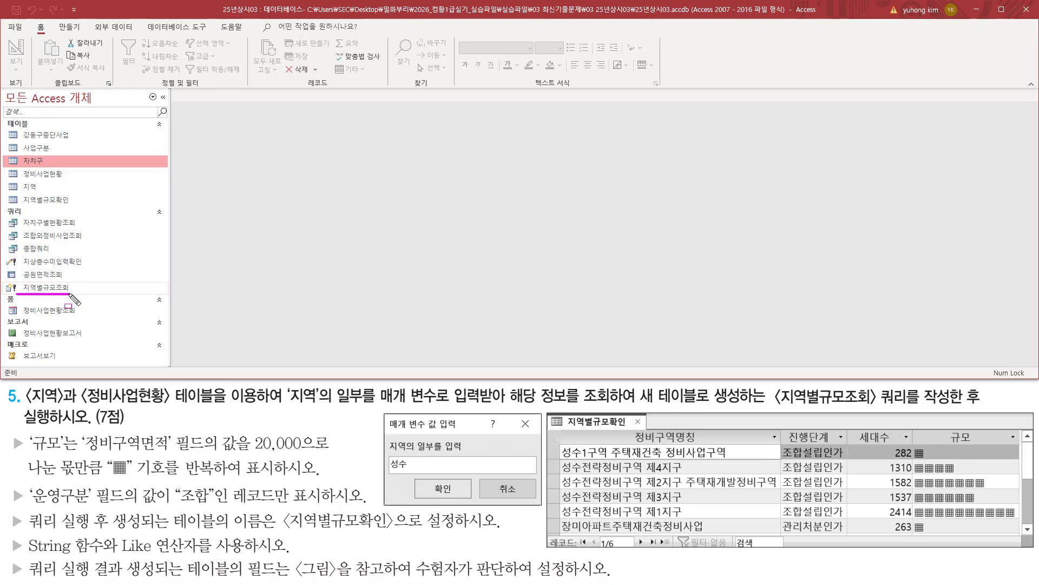
pyautogui.moveTo(18, 193)
pyautogui.mouseDown()
pyautogui.moveTo(25, 211)
pyautogui.moveTo(81, 219)
pyautogui.mouseUp()
pyautogui.press('Escape')
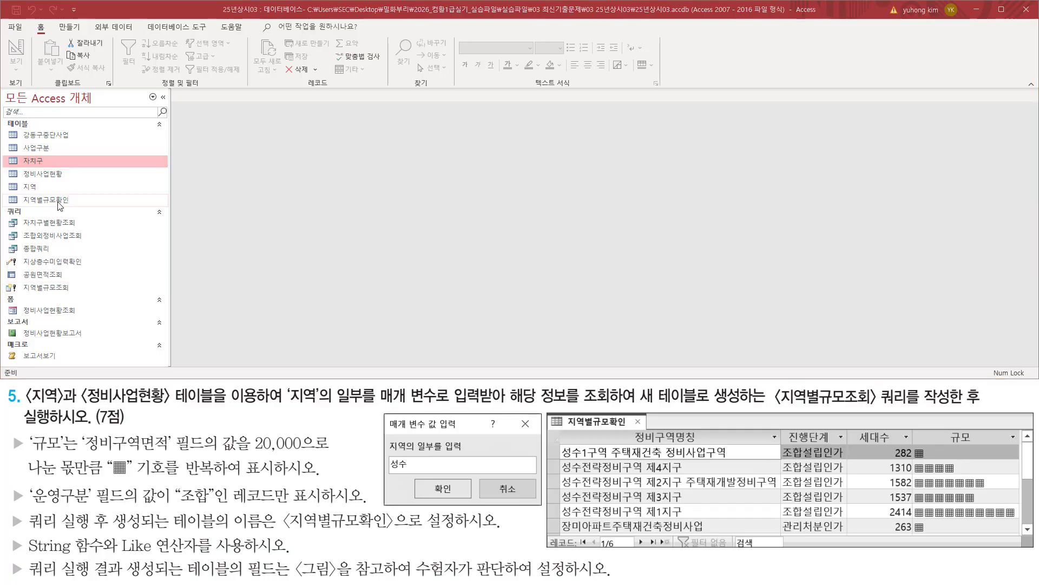
pyautogui.click(65, 200)
pyautogui.doubleClick(64, 200)
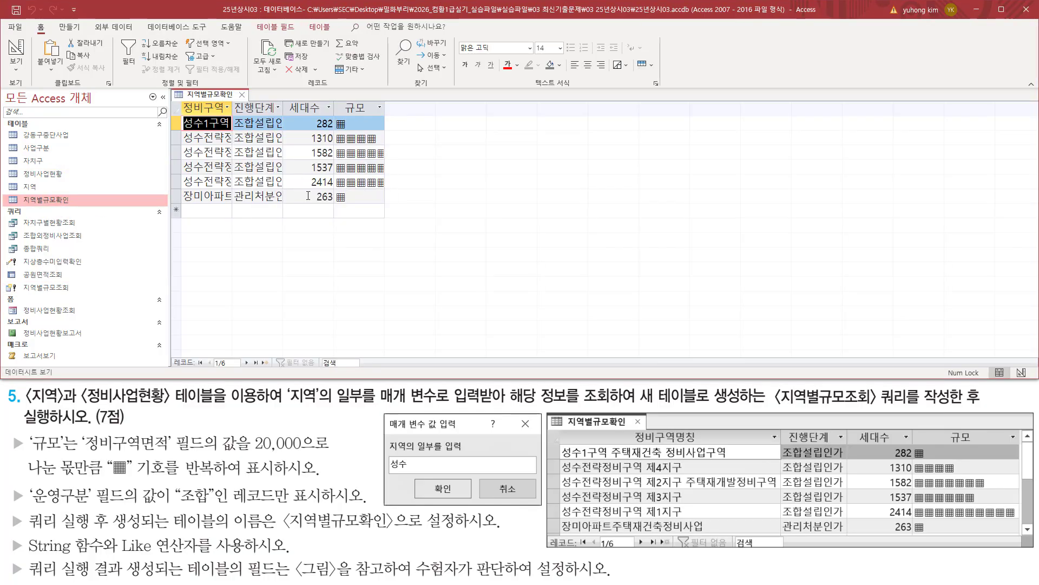
# - Fit the 정비구역명칭, 진행단계 and 규모 columns to the width of their contents
pyautogui.doubleClick(233, 108)
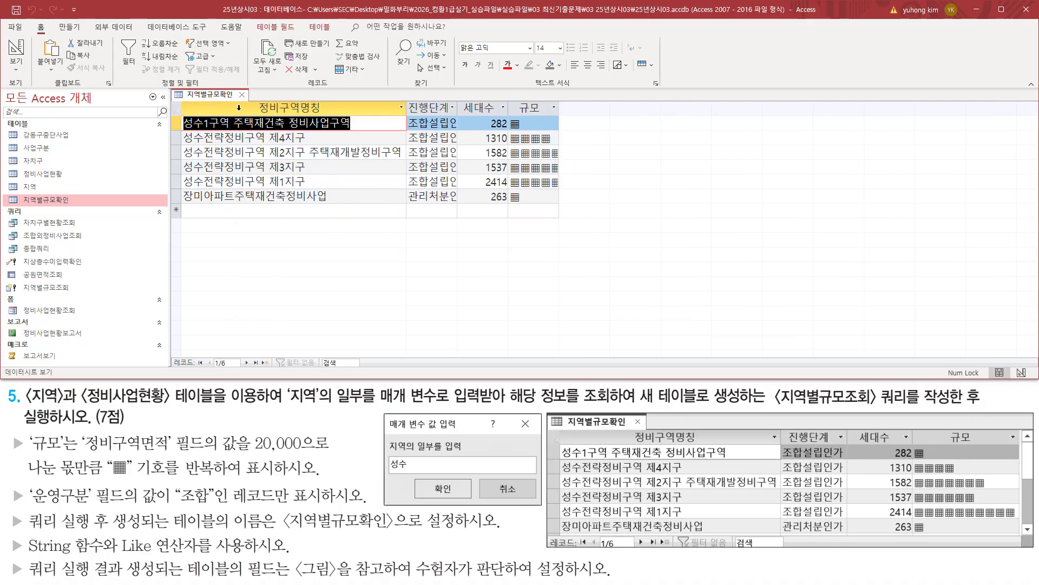
pyautogui.doubleClick(458, 108)
pyautogui.moveTo(577, 108); pyautogui.dragTo(577, 108)
pyautogui.doubleClick(577, 108)
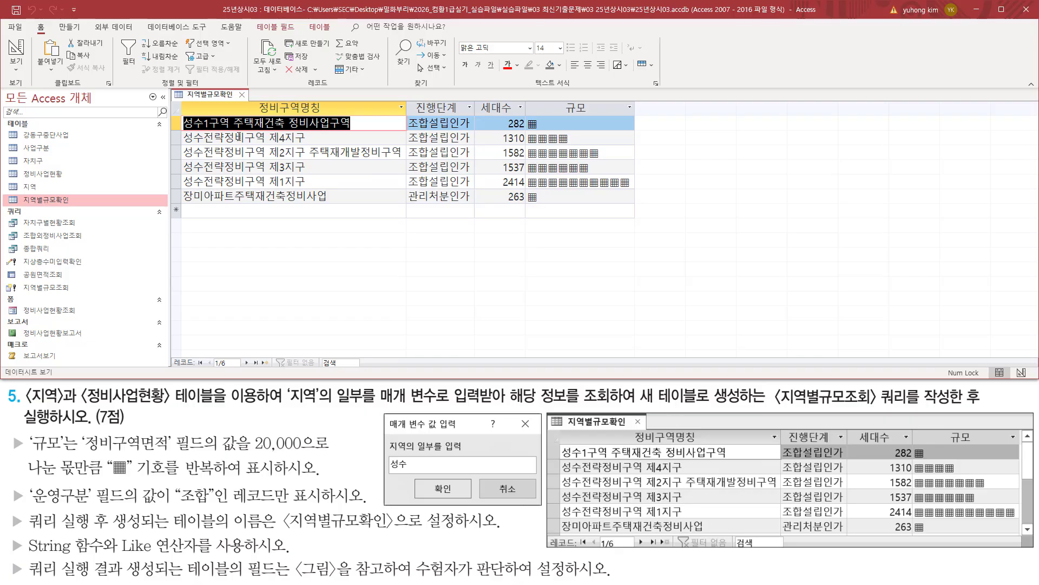
# - Close the 지역별규모확인 table and save its layout changes
pyautogui.click(241, 95)
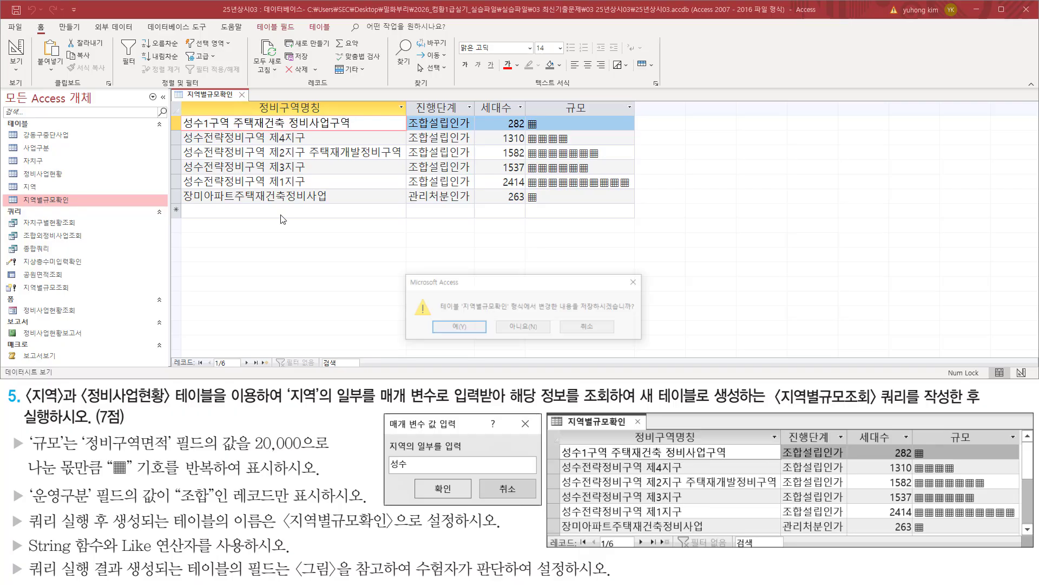
pyautogui.moveTo(579, 313); pyautogui.dragTo(644, 313)
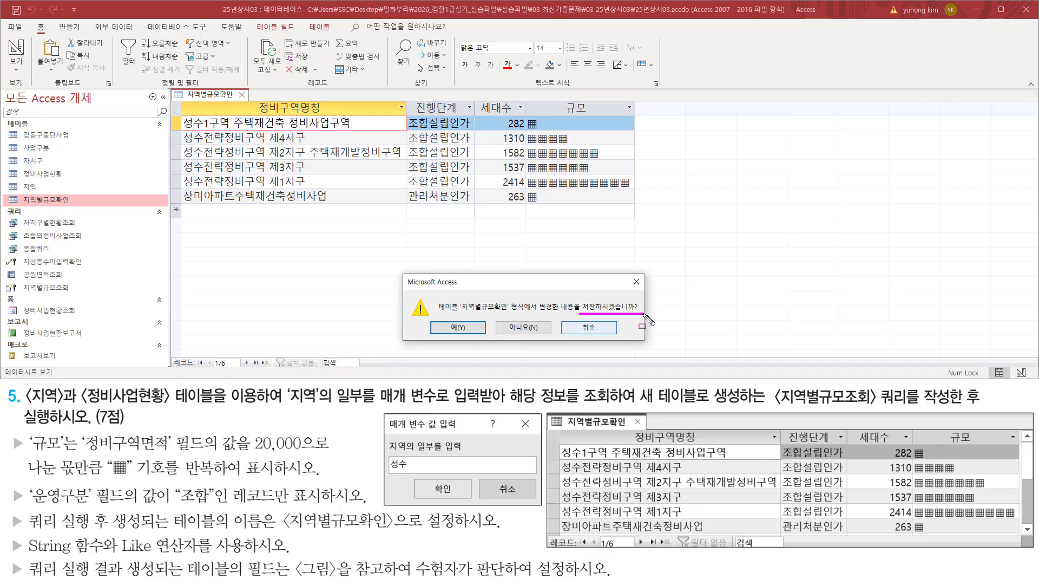
pyautogui.moveTo(440, 319); pyautogui.dragTo(480, 341)
pyautogui.click(476, 329)
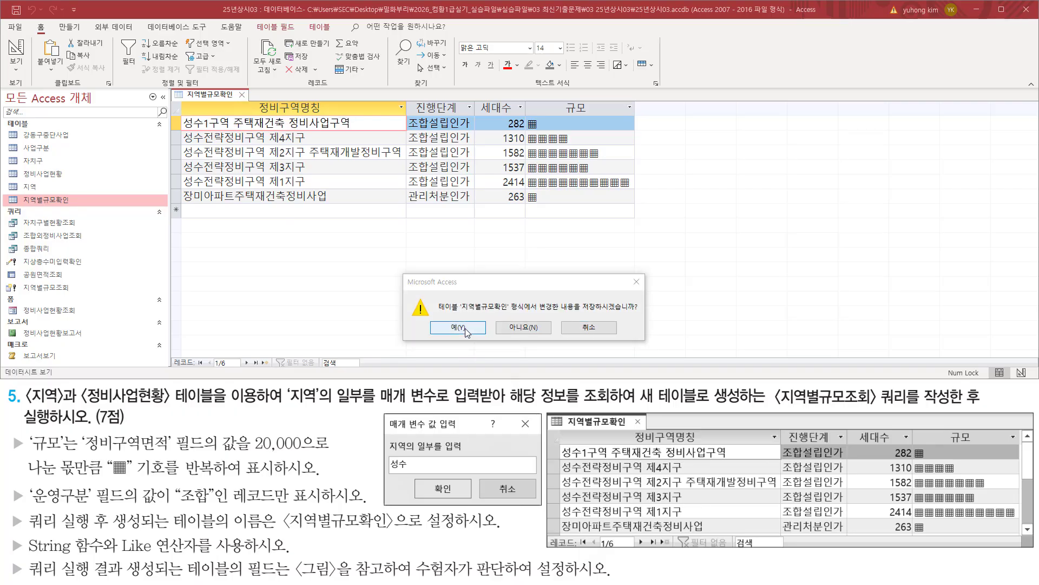